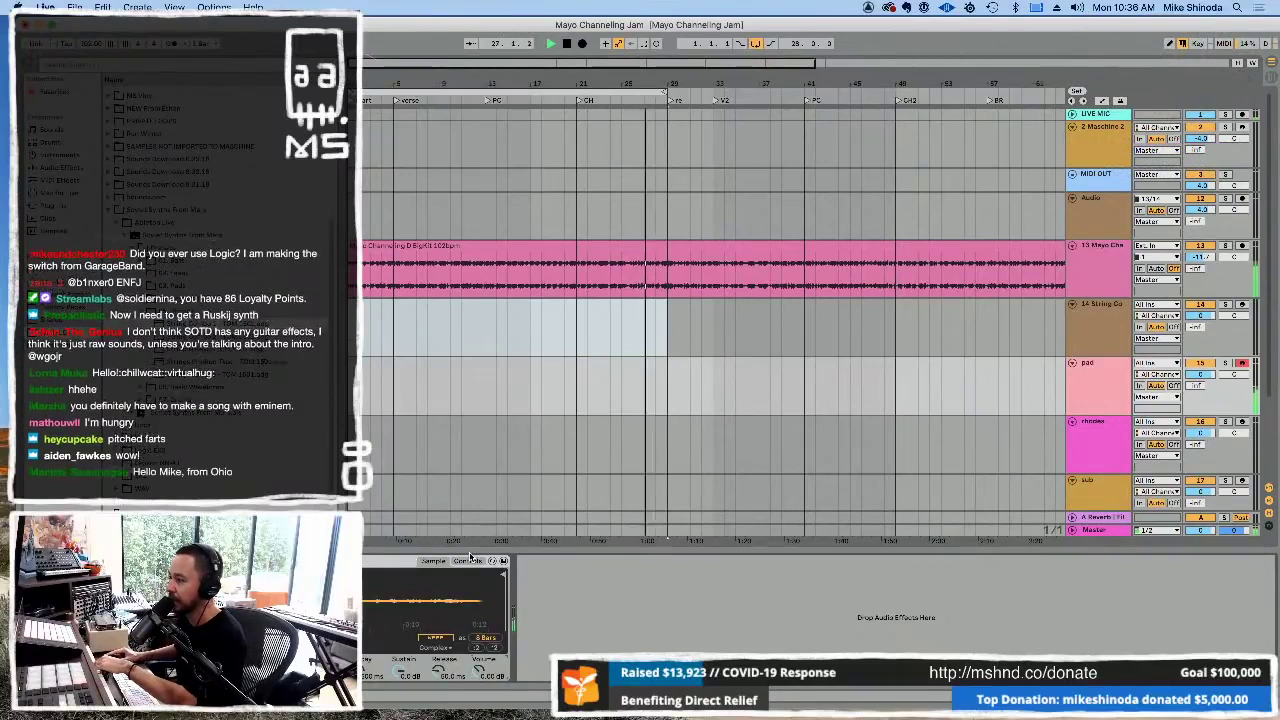
- In the pad track's instrument controls, set the velocity-to-volume amount to 0.0% and the volume to 9.71 dB
{"action": "left_click", "coordinate": [470, 560]}
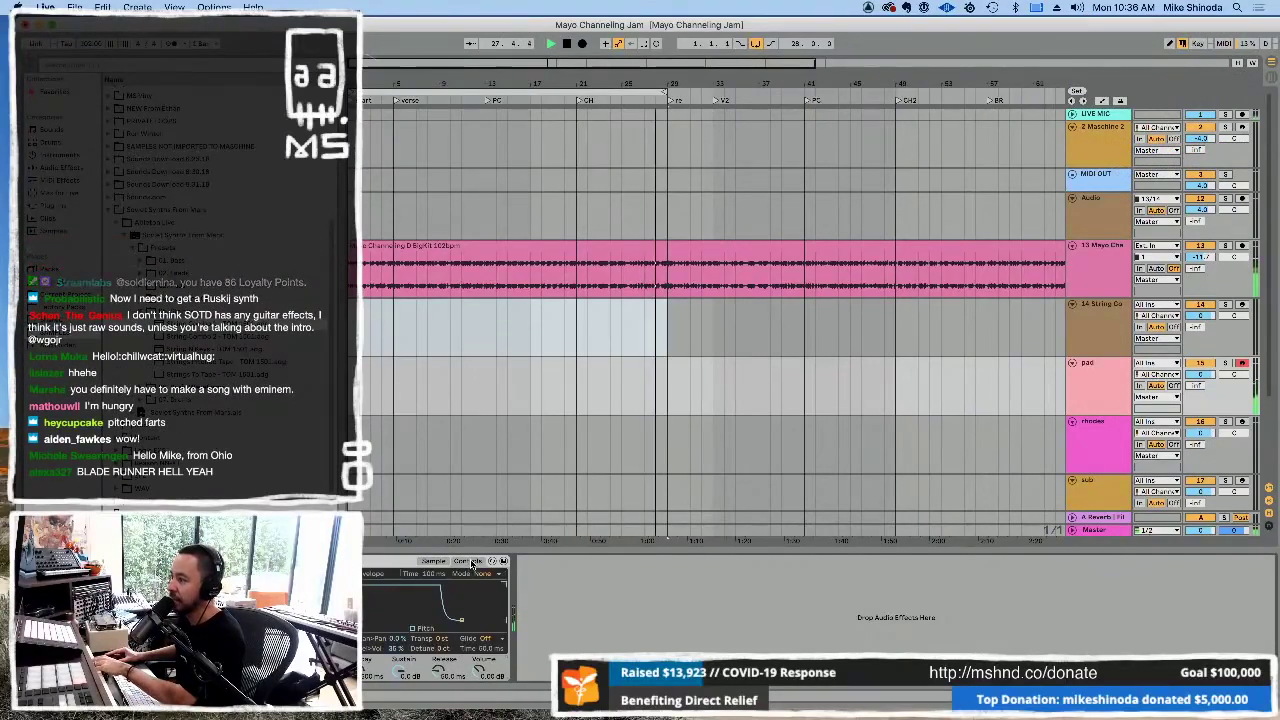
{"action": "left_click", "coordinate": [398, 648]}
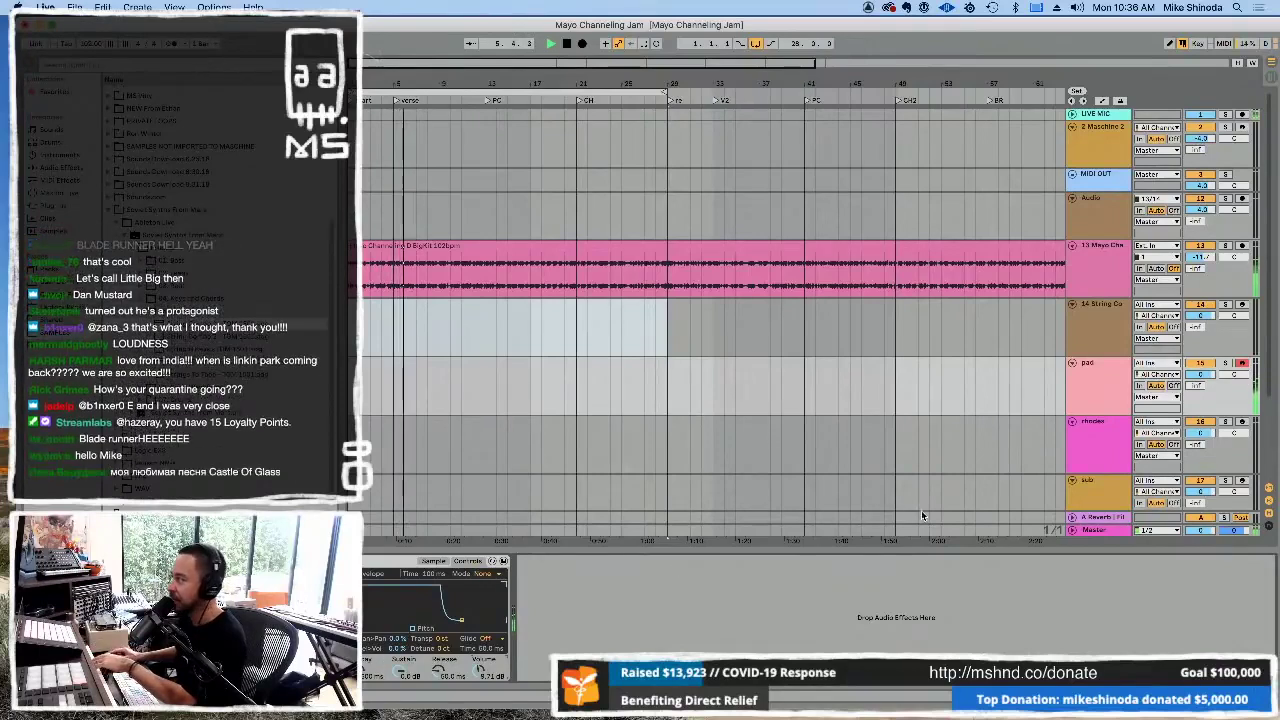
- Audition the rhodes, sub and String Combo tracks by arming each in turn, leaving String Combo armed
{"action": "left_click", "coordinate": [1093, 422]}
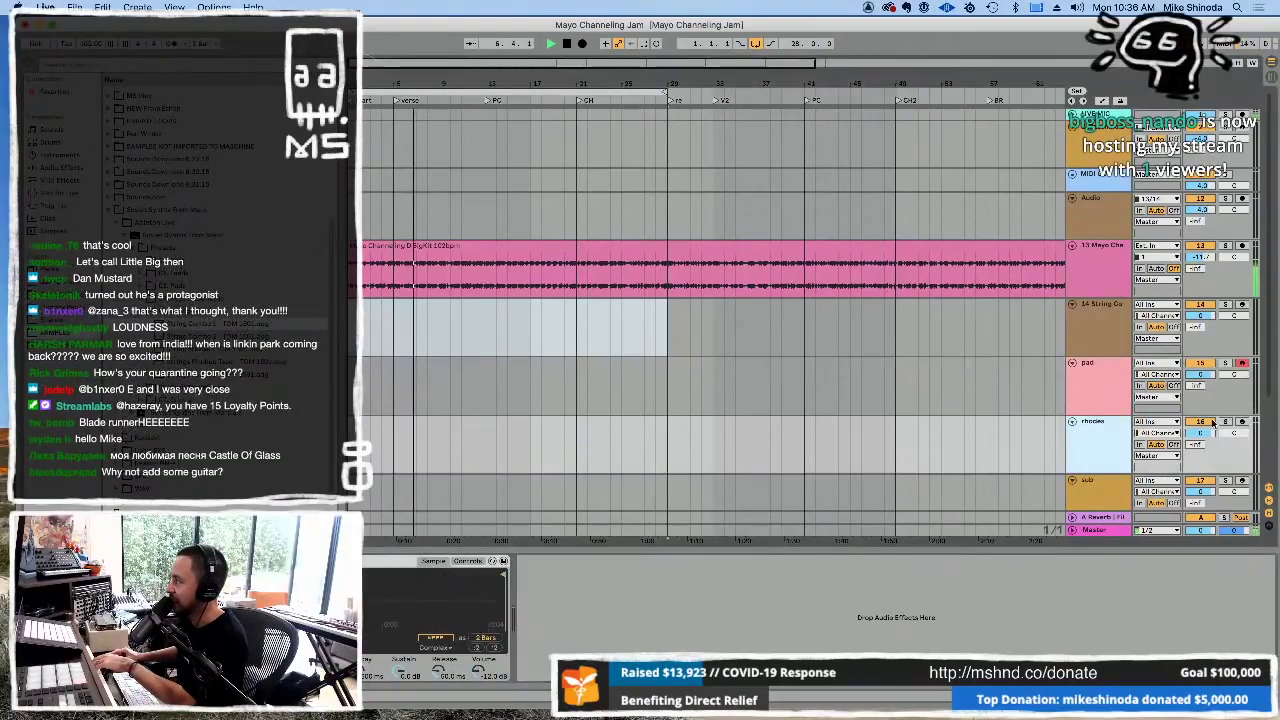
{"action": "left_click", "coordinate": [1241, 421]}
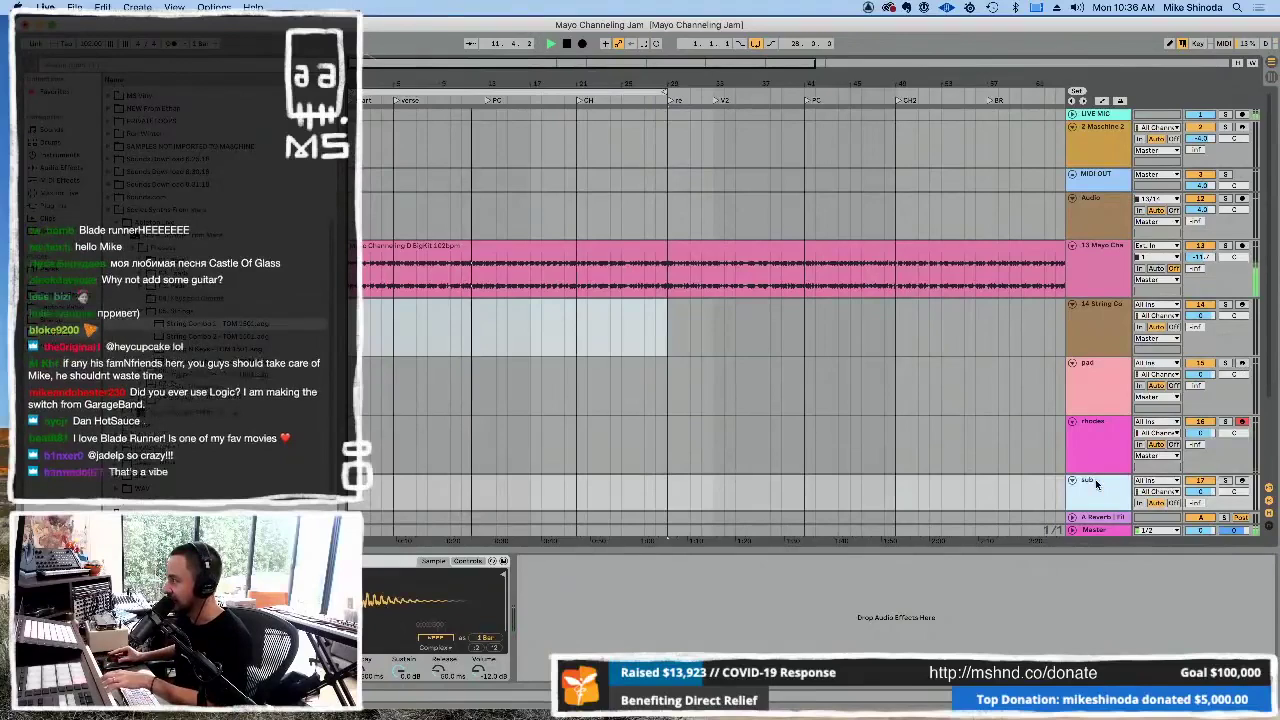
{"action": "left_click", "coordinate": [1241, 479]}
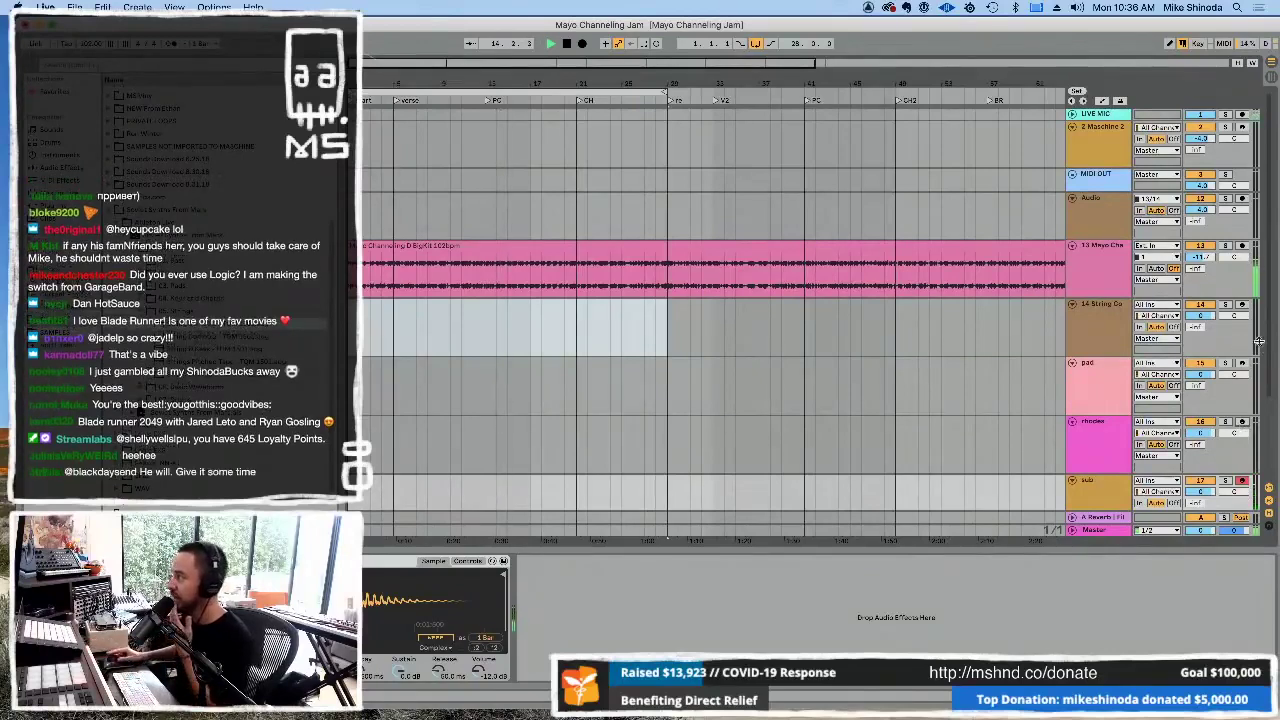
{"action": "left_click", "coordinate": [1118, 316]}
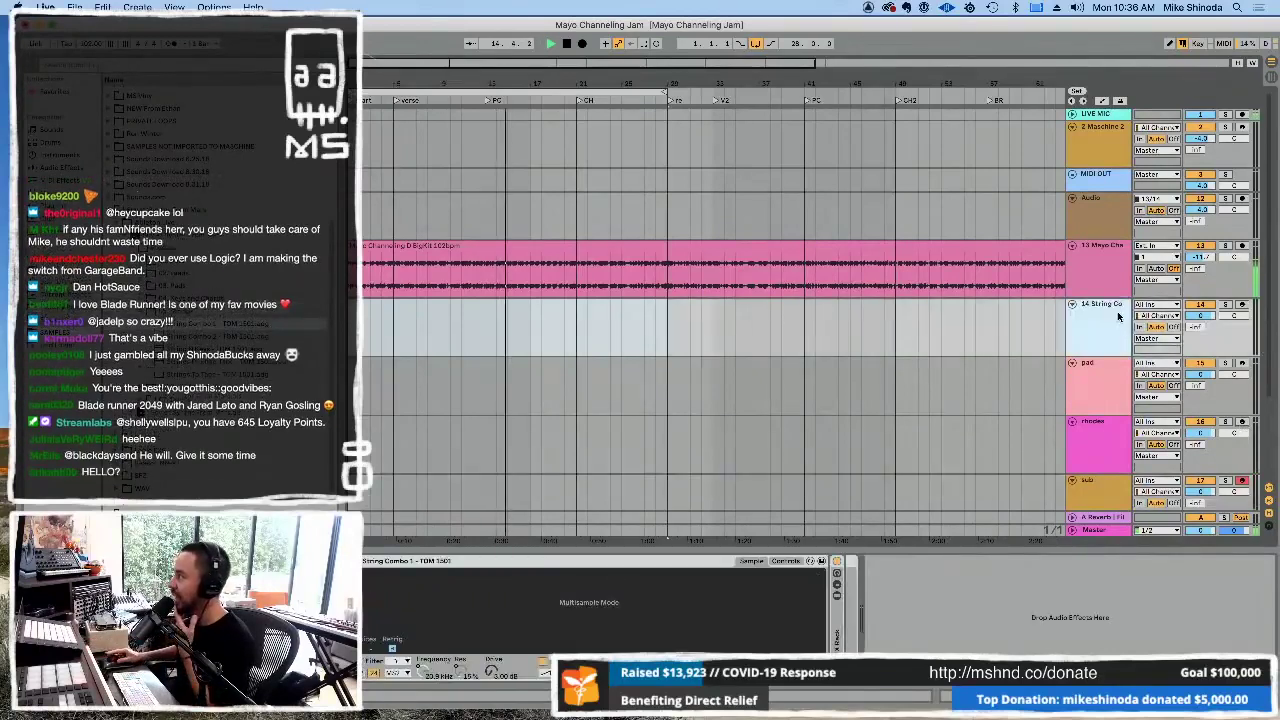
{"action": "left_click", "coordinate": [1242, 305]}
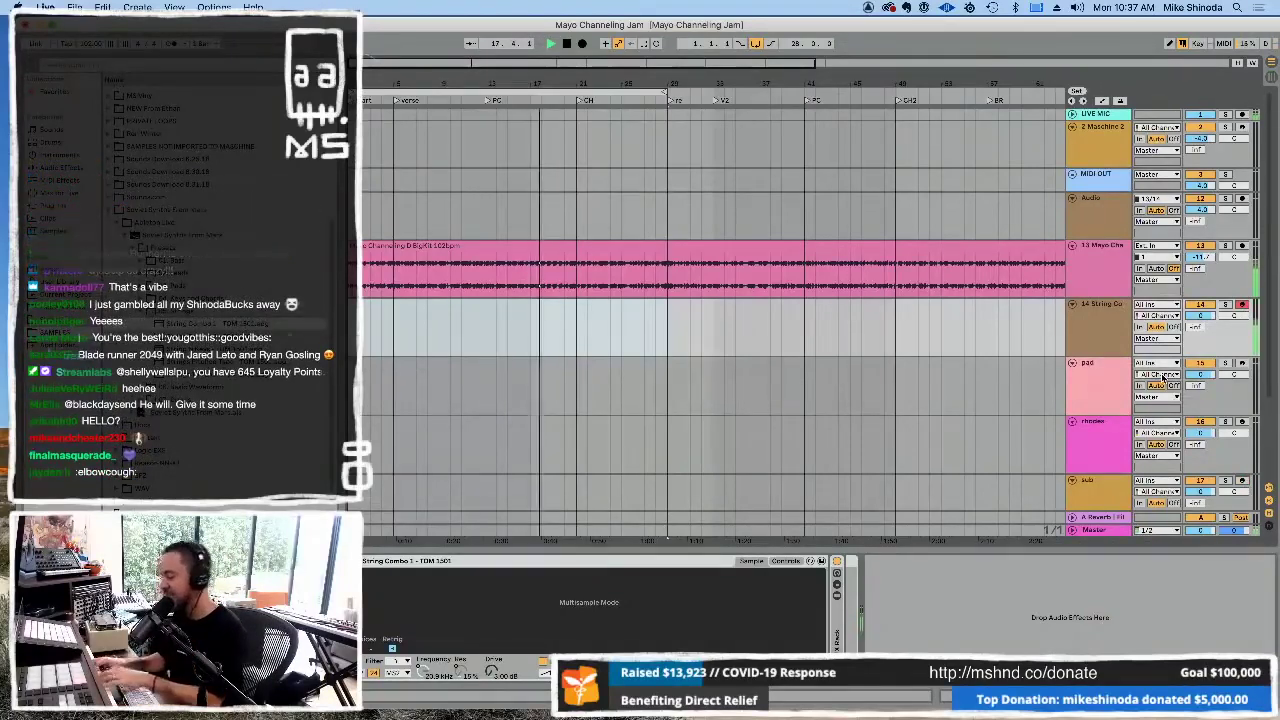
- Record a short MIDI string part onto the String Combo track, ending just after the verse marker
{"action": "left_click", "coordinate": [1114, 317]}
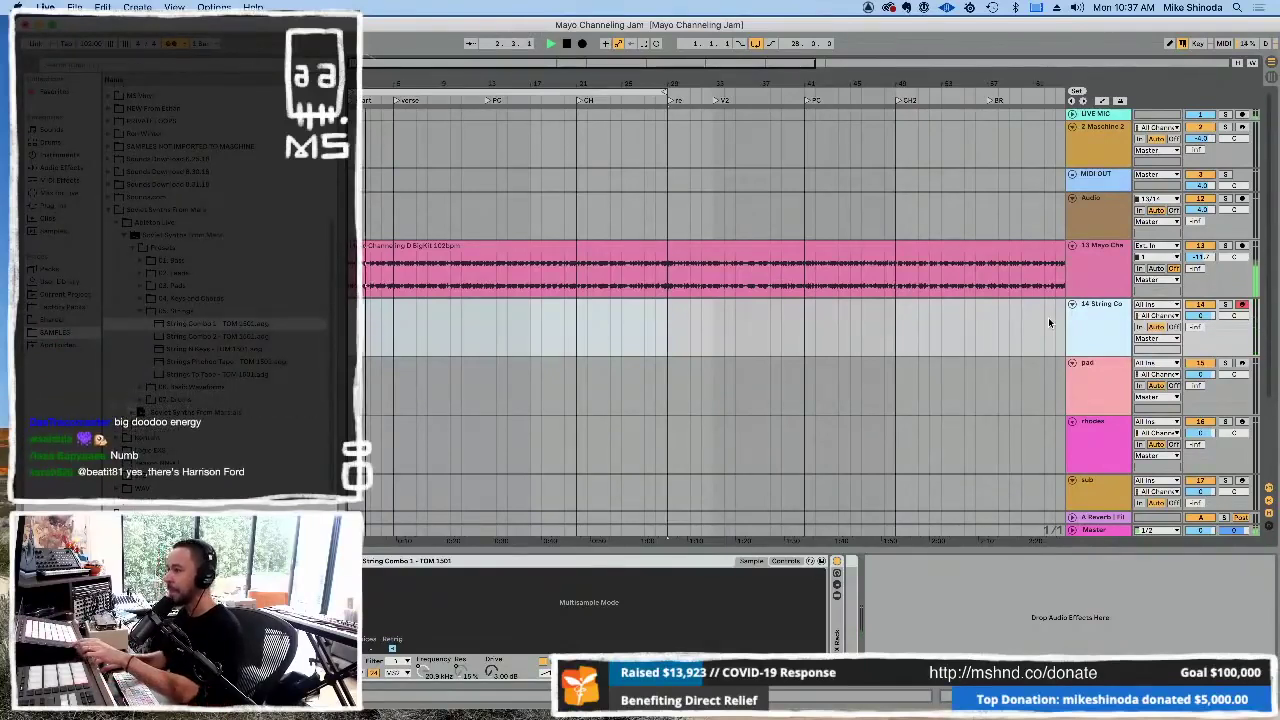
{"action": "key", "text": "F9"}
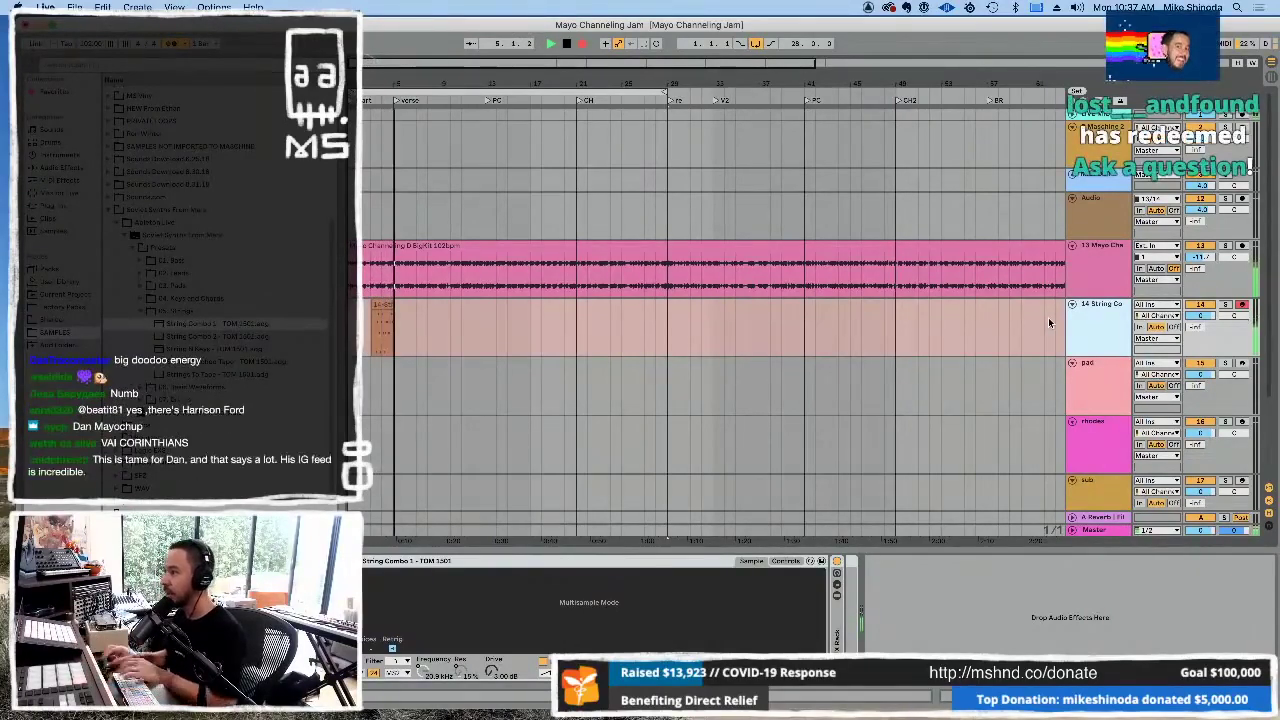
{"action": "key", "text": "F9"}
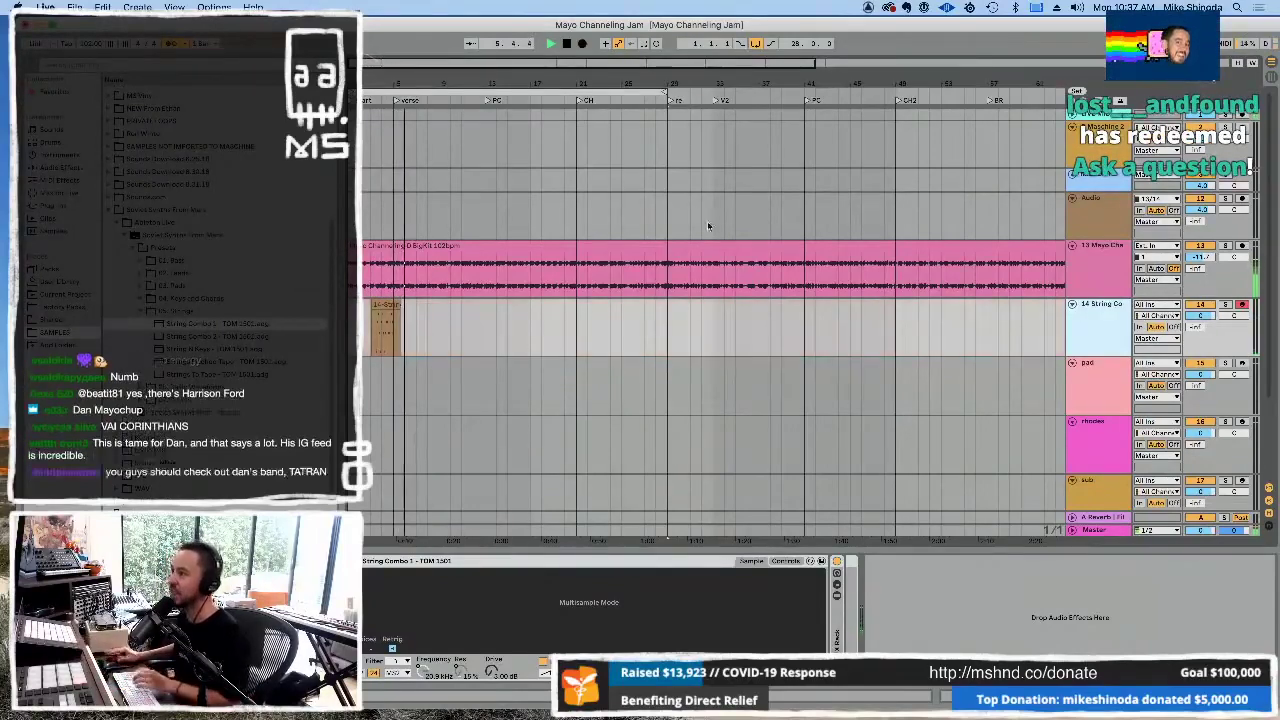
- Quantize the starts and ends of all notes in the recorded string clip to 1/16 at 100%
{"action": "double_click", "coordinate": [386, 308]}
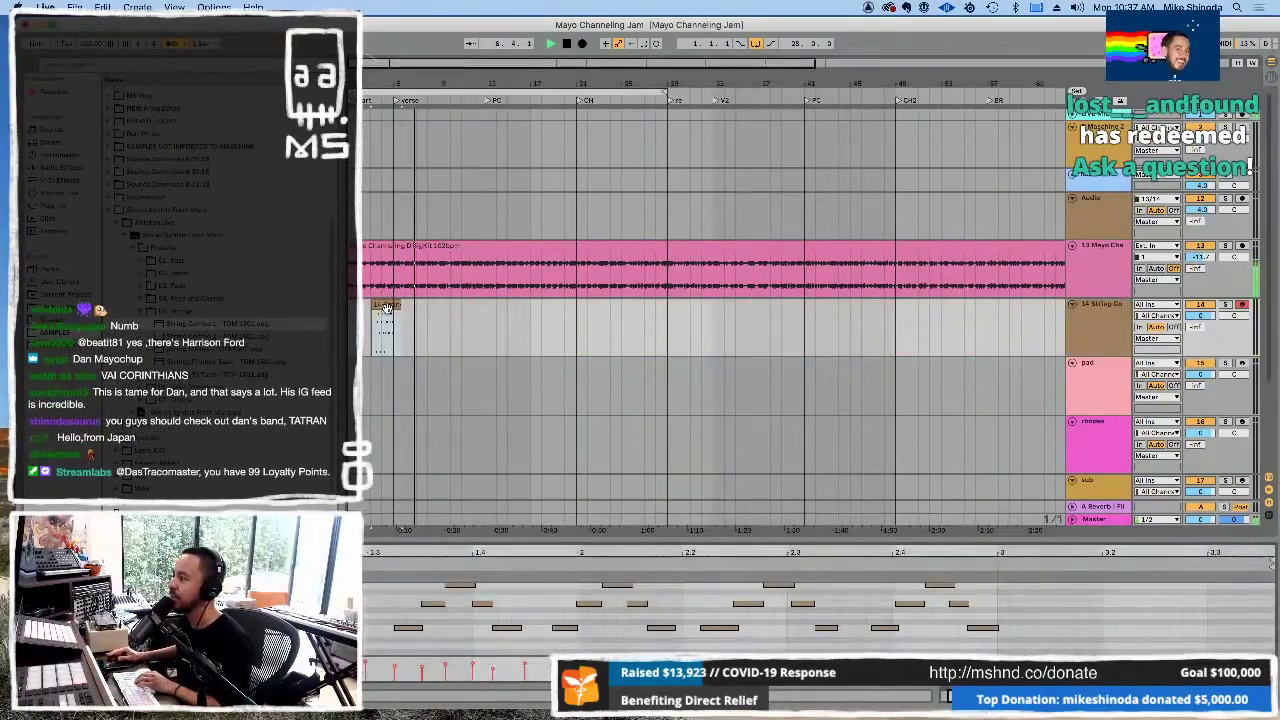
{"action": "left_click", "coordinate": [543, 601]}
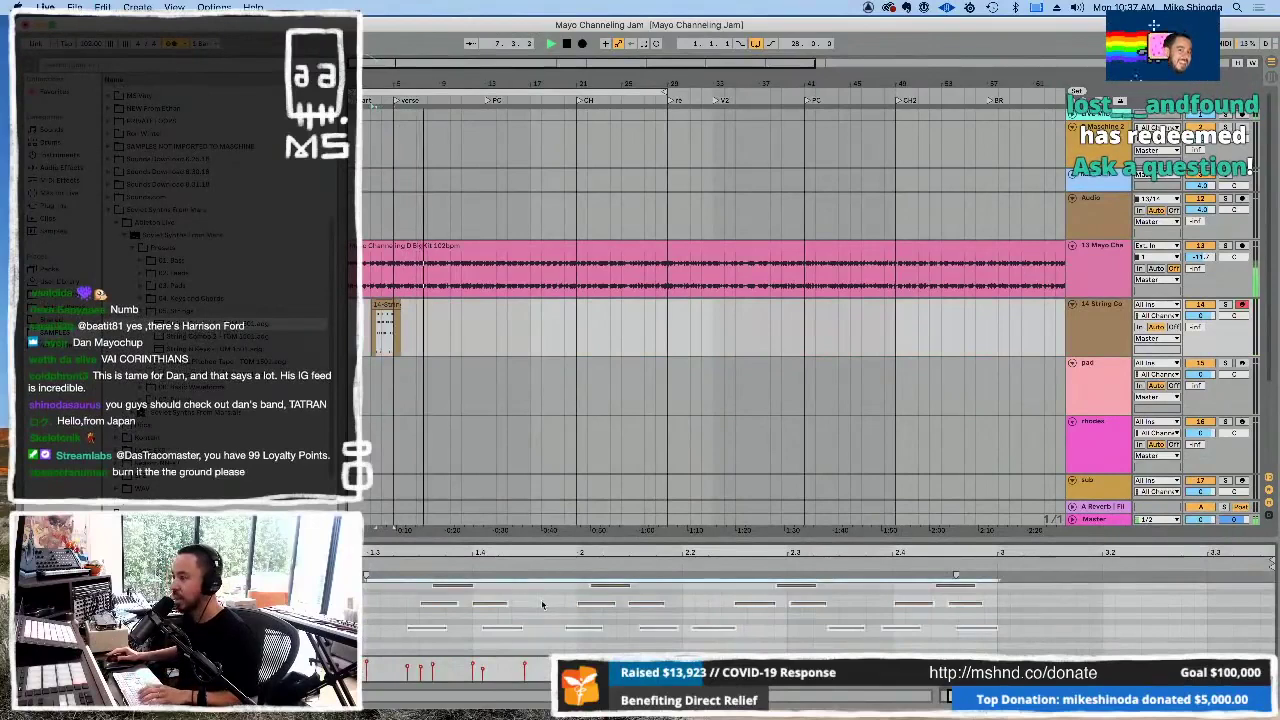
{"action": "right_click", "coordinate": [537, 609]}
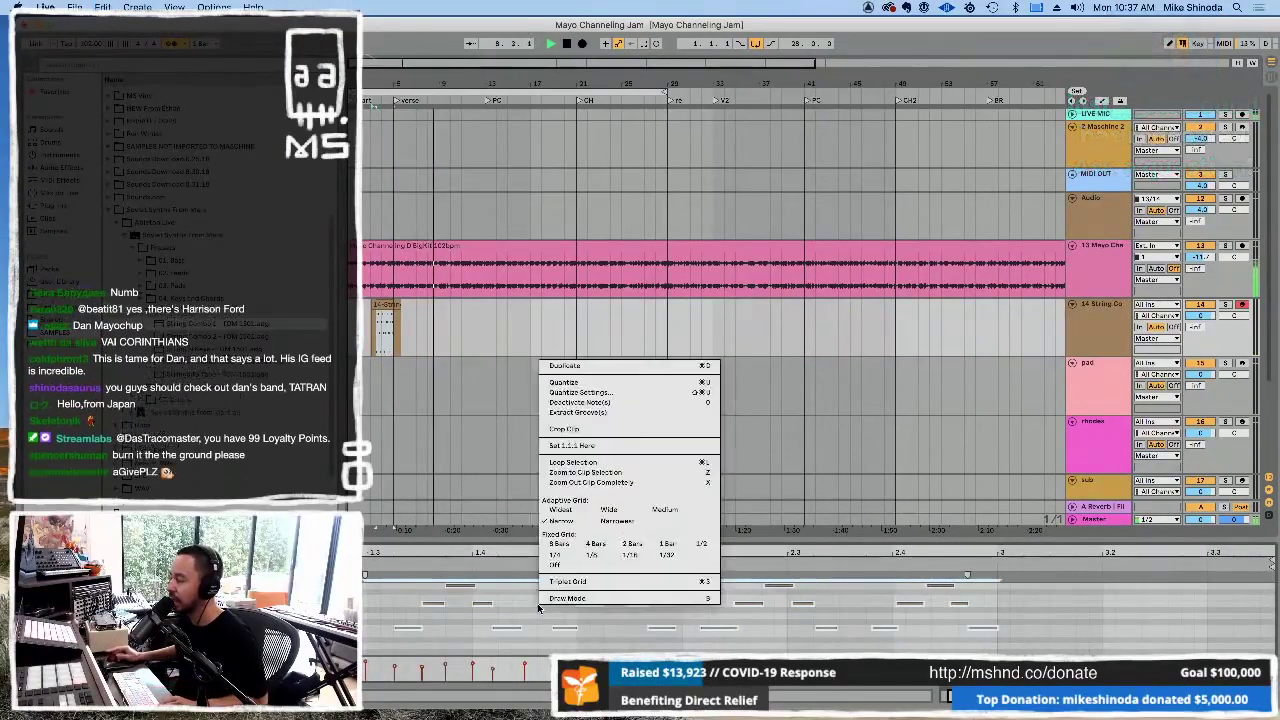
{"action": "left_click", "coordinate": [585, 393]}
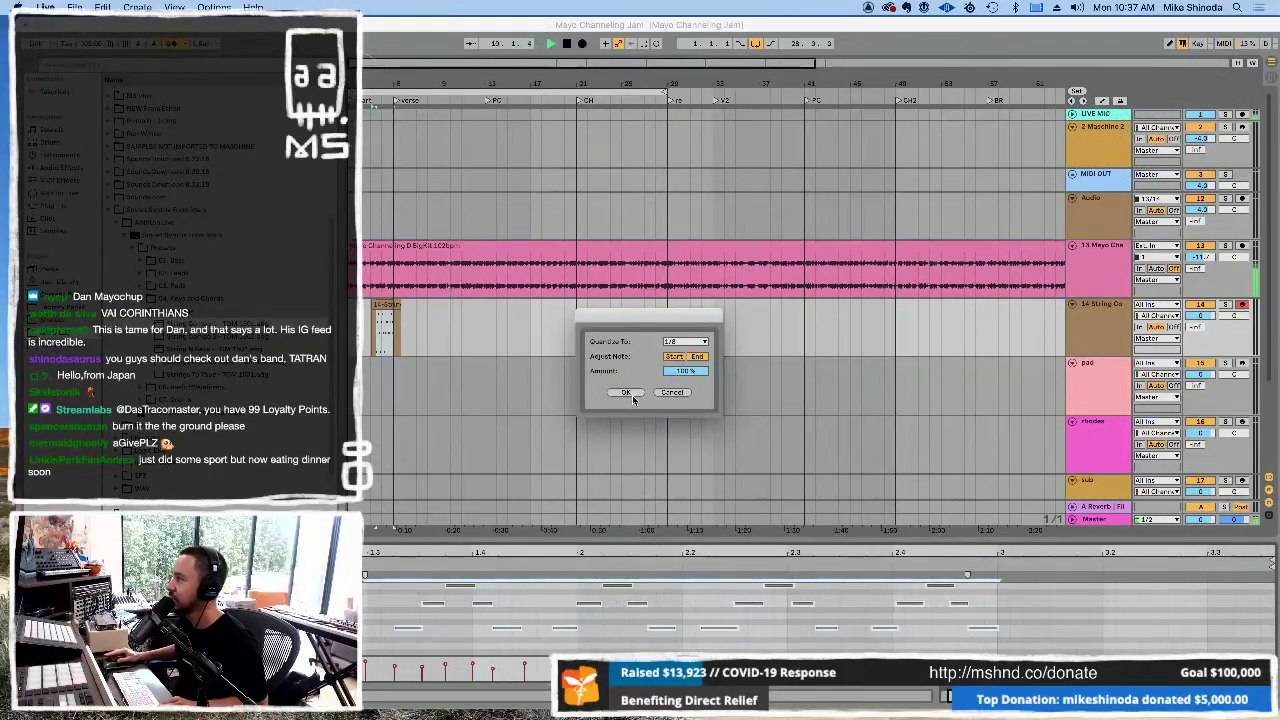
{"action": "left_click", "coordinate": [627, 392]}
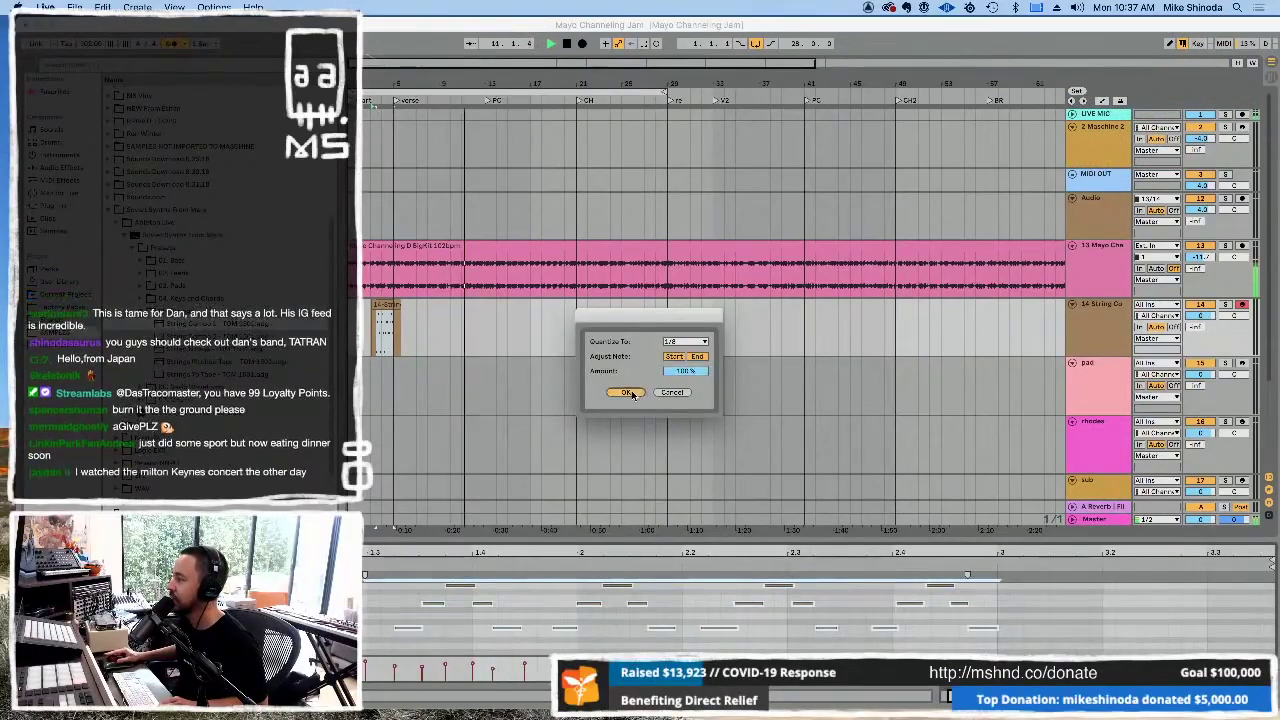
{"action": "right_click", "coordinate": [588, 622]}
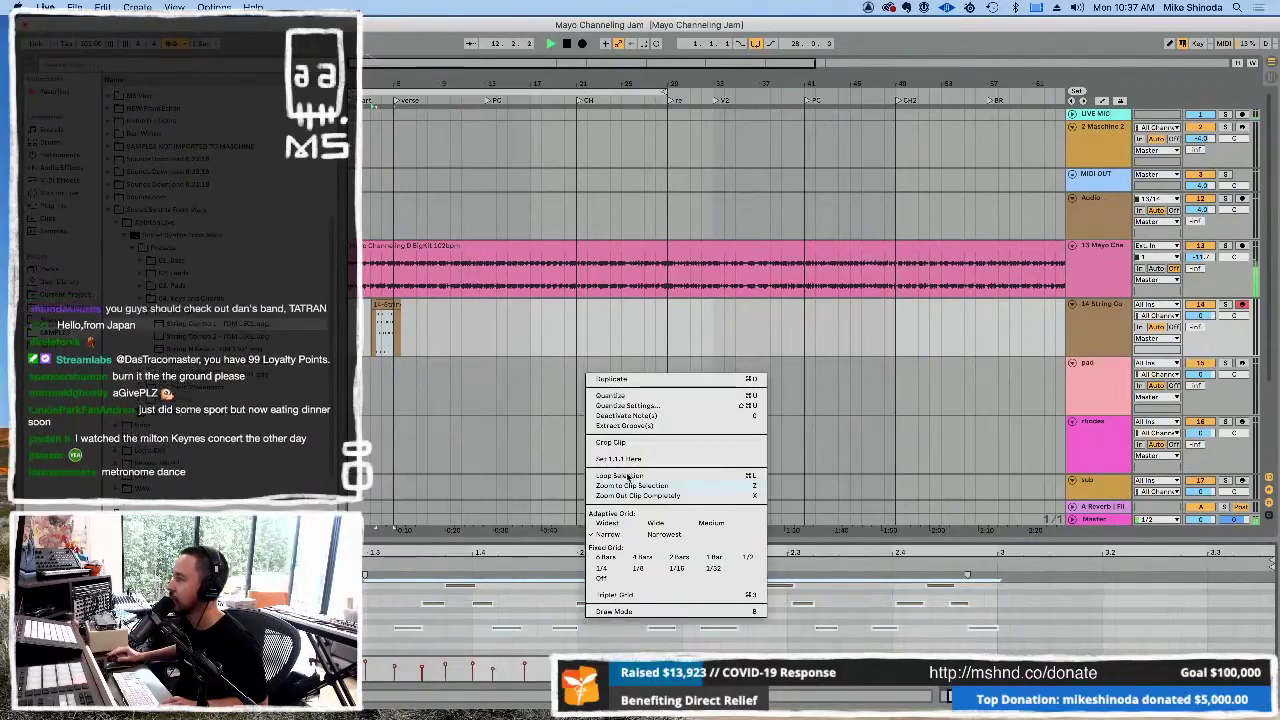
{"action": "left_click", "coordinate": [647, 406]}
{"action": "left_click", "coordinate": [685, 342]}
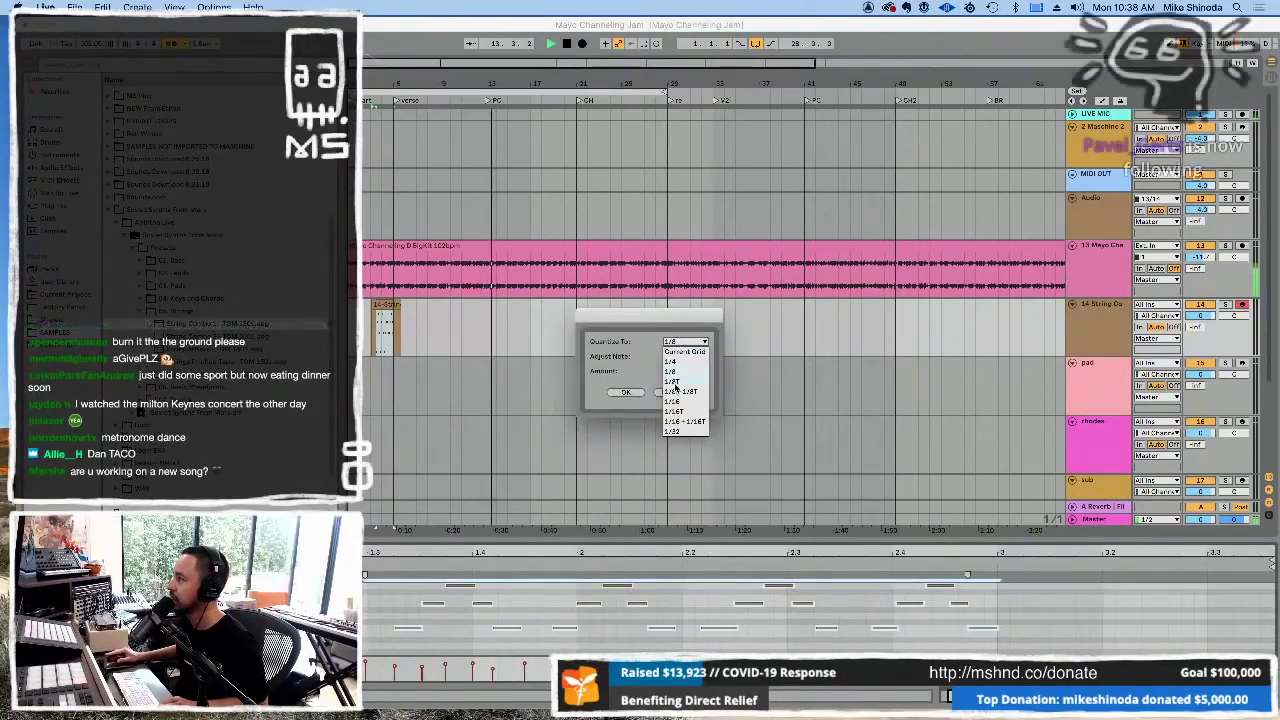
{"action": "left_click", "coordinate": [674, 401]}
{"action": "left_click", "coordinate": [627, 392]}
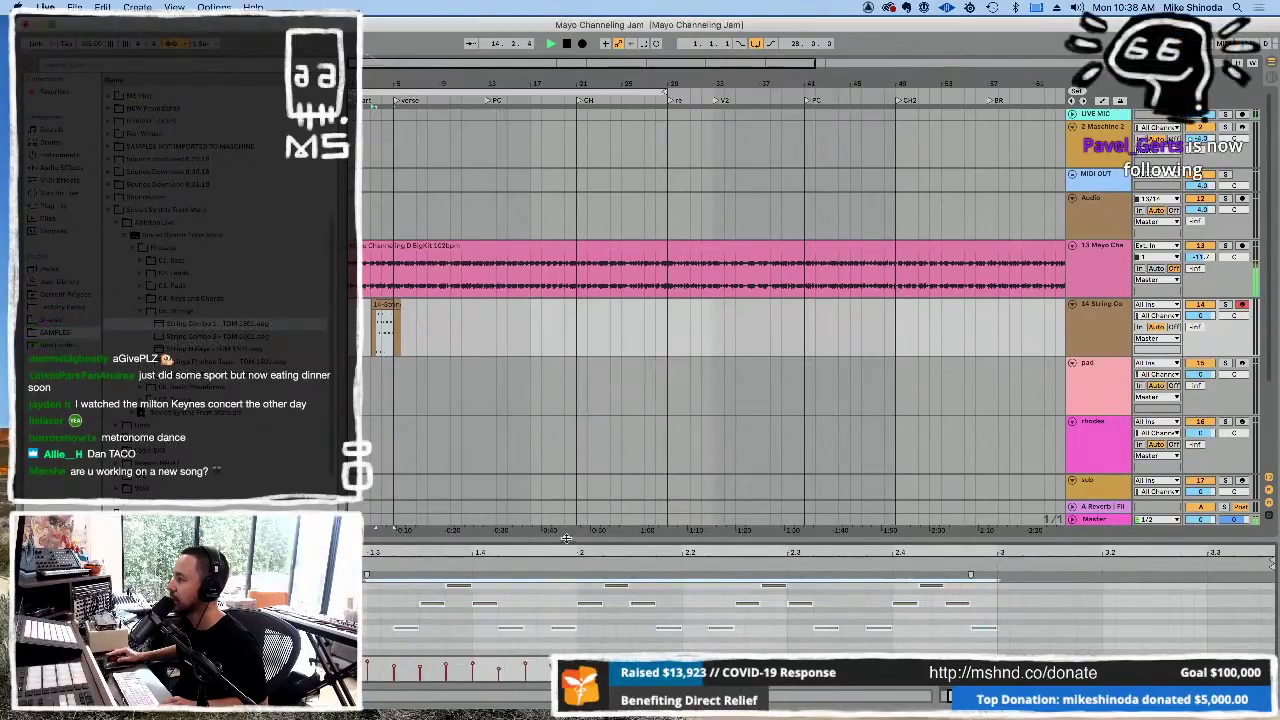
- Cut off the opening portion of the recorded string clip so it begins at the repeating pattern
{"action": "left_click", "coordinate": [411, 322]}
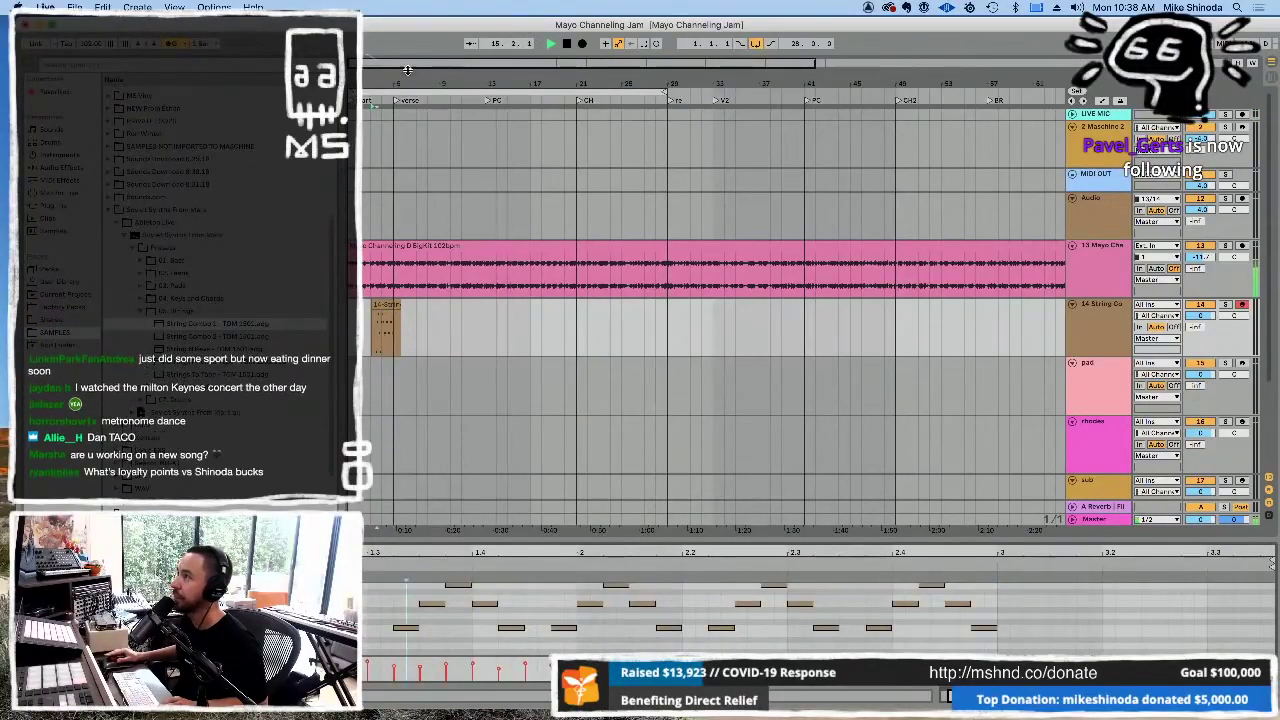
{"action": "left_click_drag", "start_coordinate": [408, 70], "coordinate": [591, 78]}
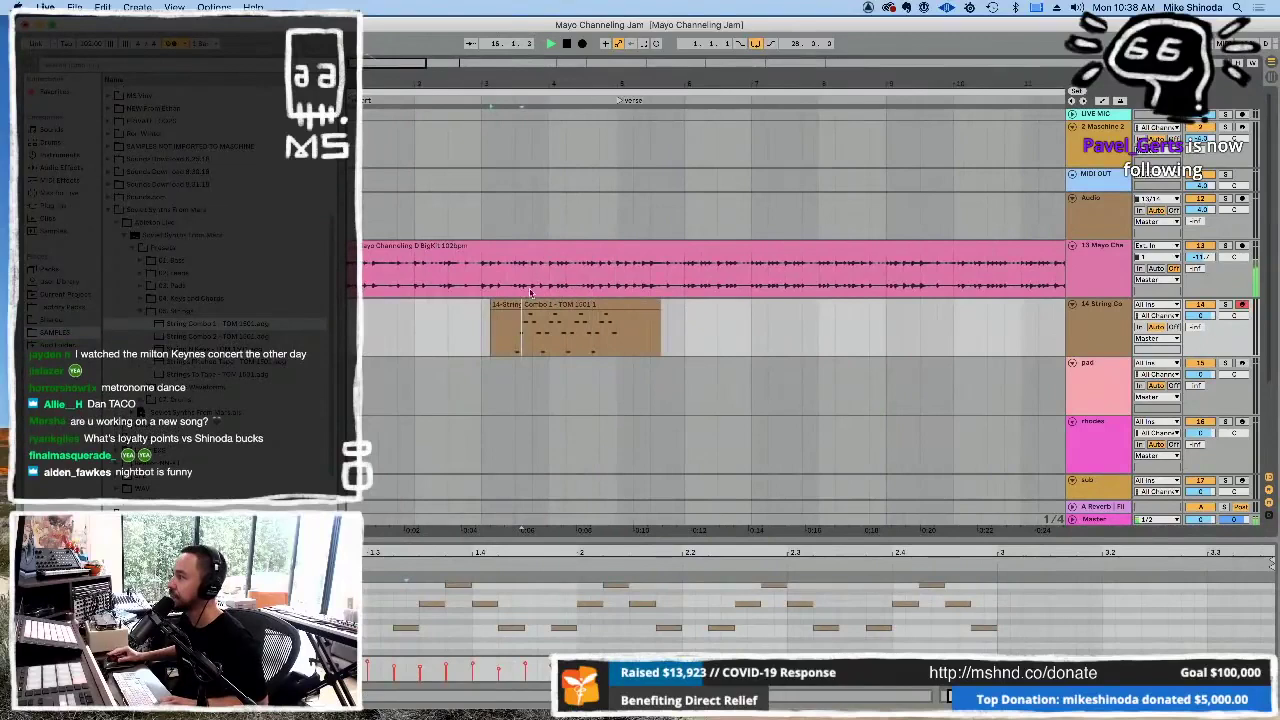
{"action": "left_click", "coordinate": [516, 344]}
{"action": "left_click_drag", "start_coordinate": [515, 343], "coordinate": [466, 335]}
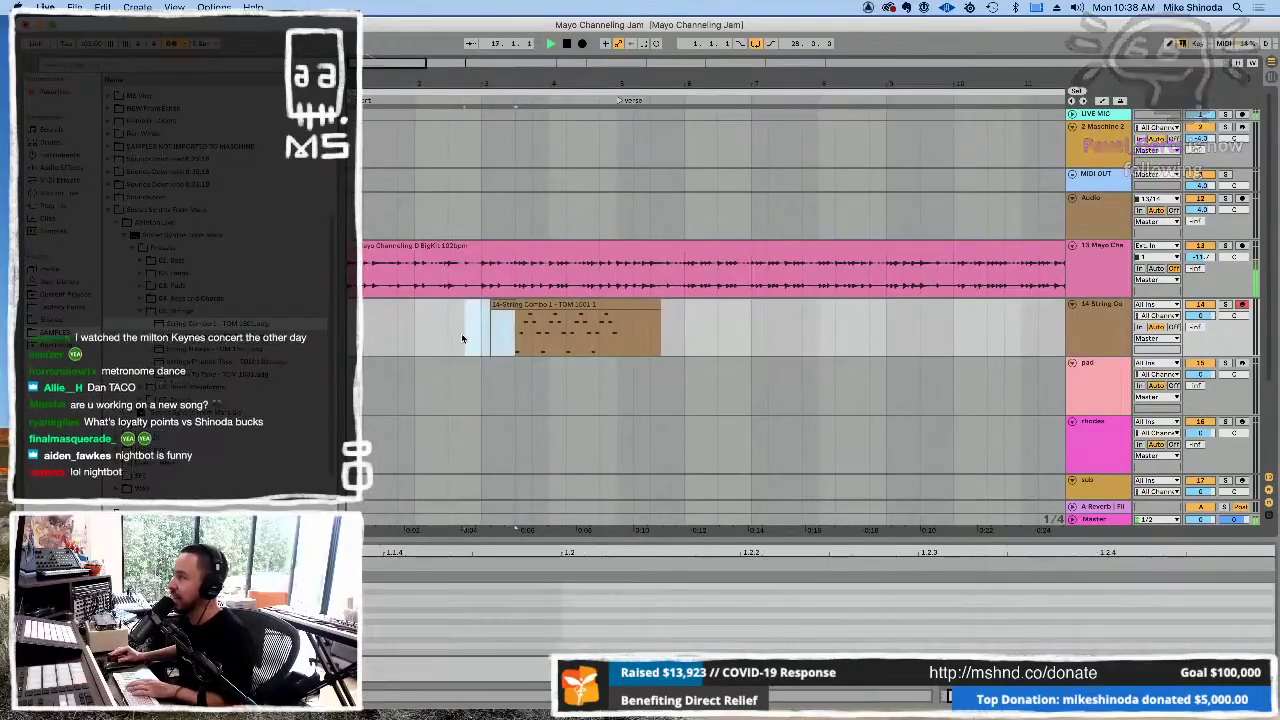
{"action": "key", "text": "Delete"}
- Move the string clip to the start of the arrangement and trim its end to one pattern of 1.5 bars
{"action": "left_click", "coordinate": [564, 305]}
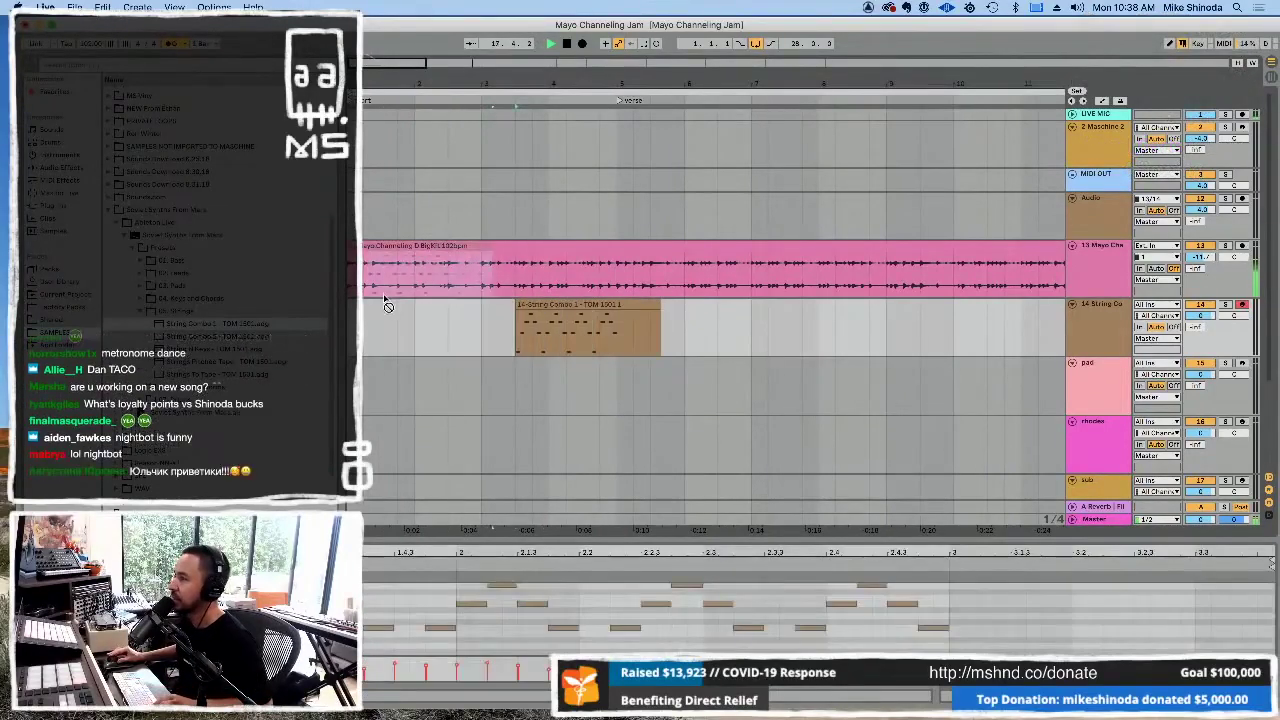
{"action": "left_click_drag", "start_coordinate": [564, 305], "coordinate": [411, 306]}
{"action": "left_click", "coordinate": [518, 346]}
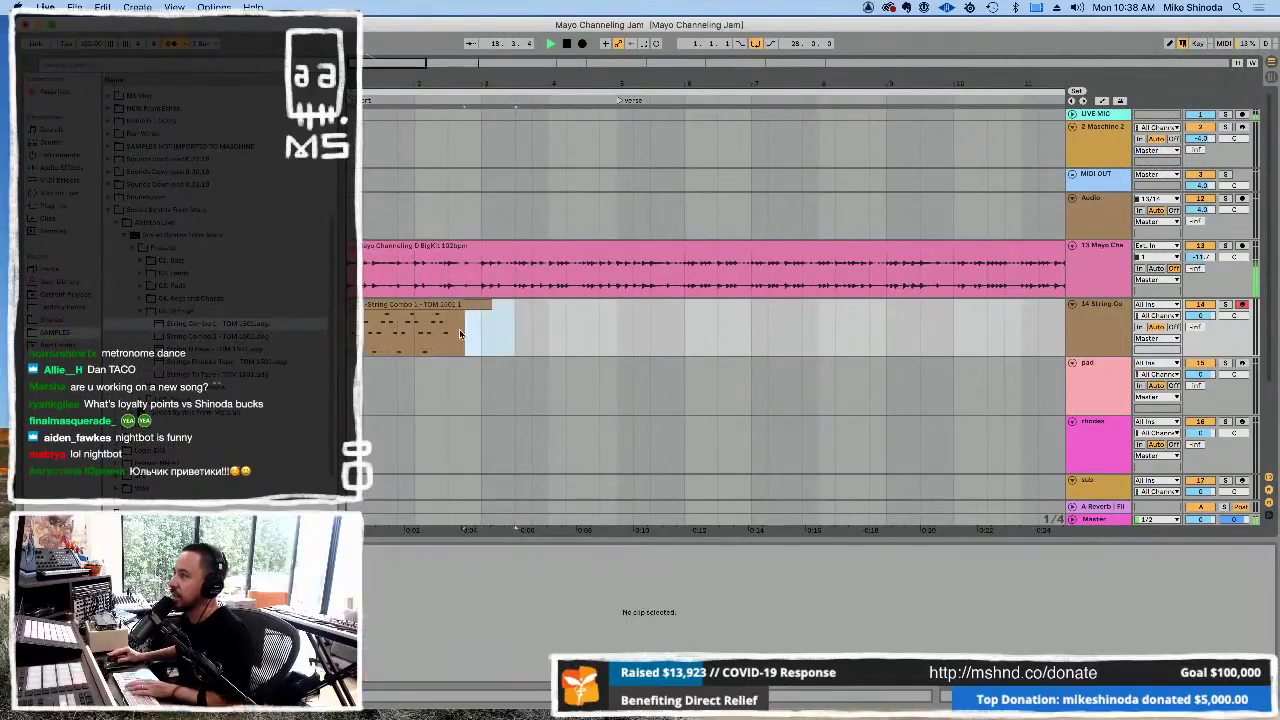
- Duplicate the trimmed string clip twice so three copies run back to back
{"action": "left_click", "coordinate": [441, 303]}
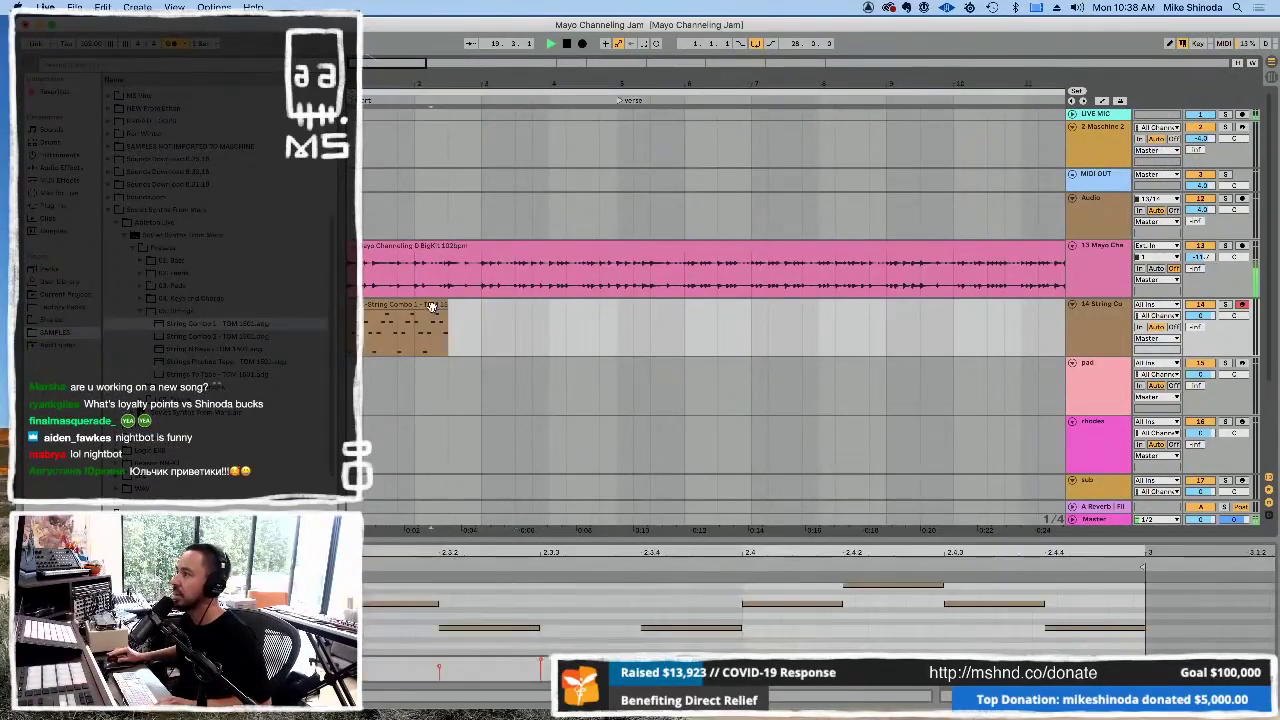
{"action": "key", "text": "super+d"}
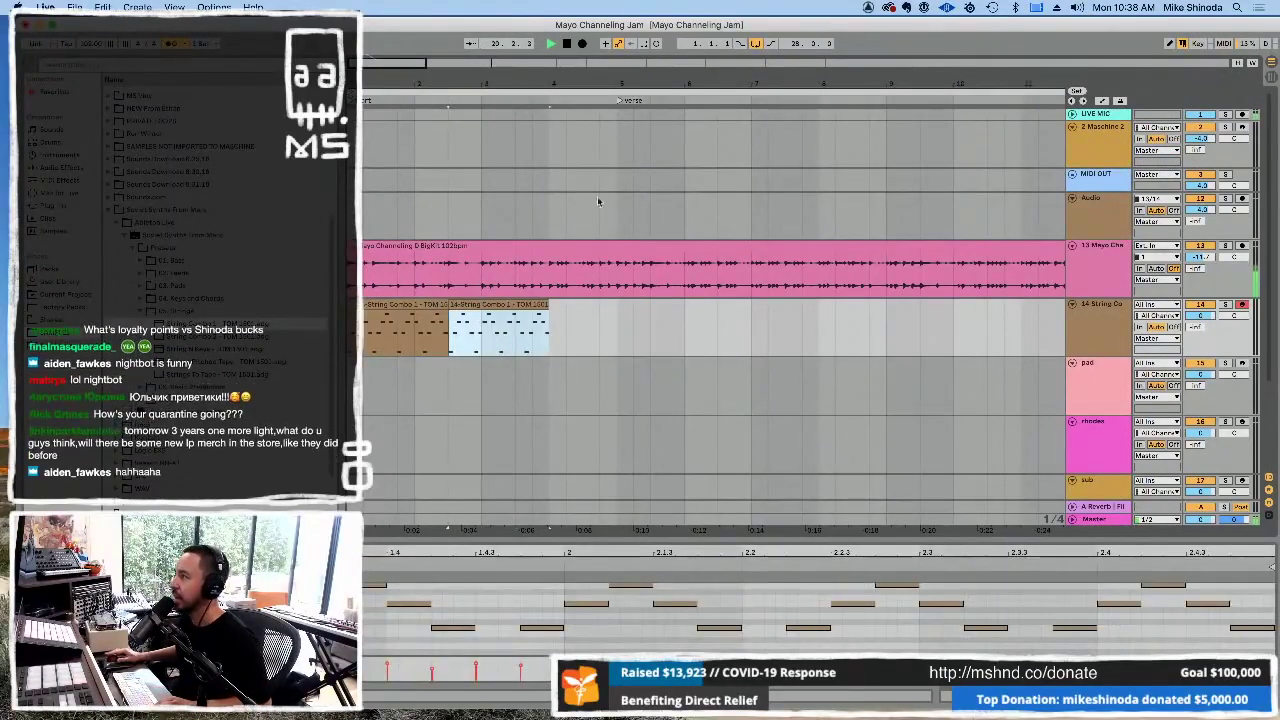
{"action": "key", "text": "super+d"}
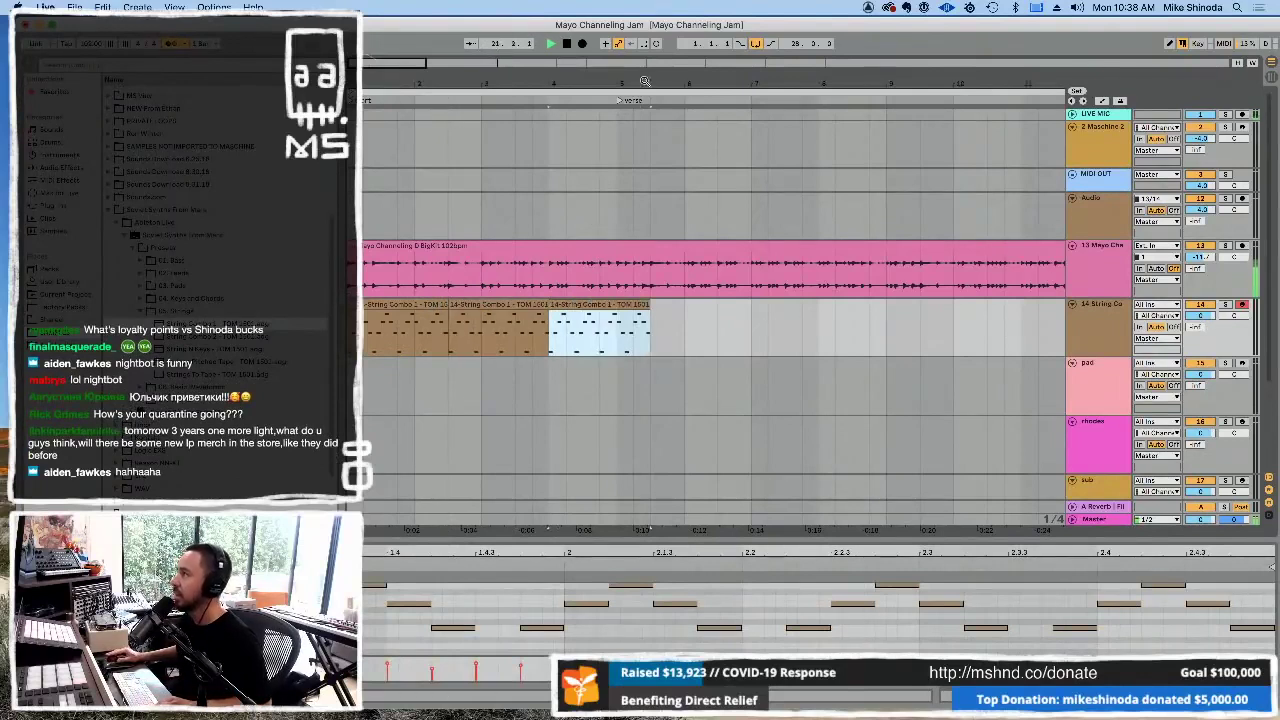
- Loop the three string clips from the arrangement's start with a loop length of 4.2.0, and adjust the String Combo track's volume
{"action": "left_click_drag", "start_coordinate": [653, 221], "coordinate": [330, 193]}
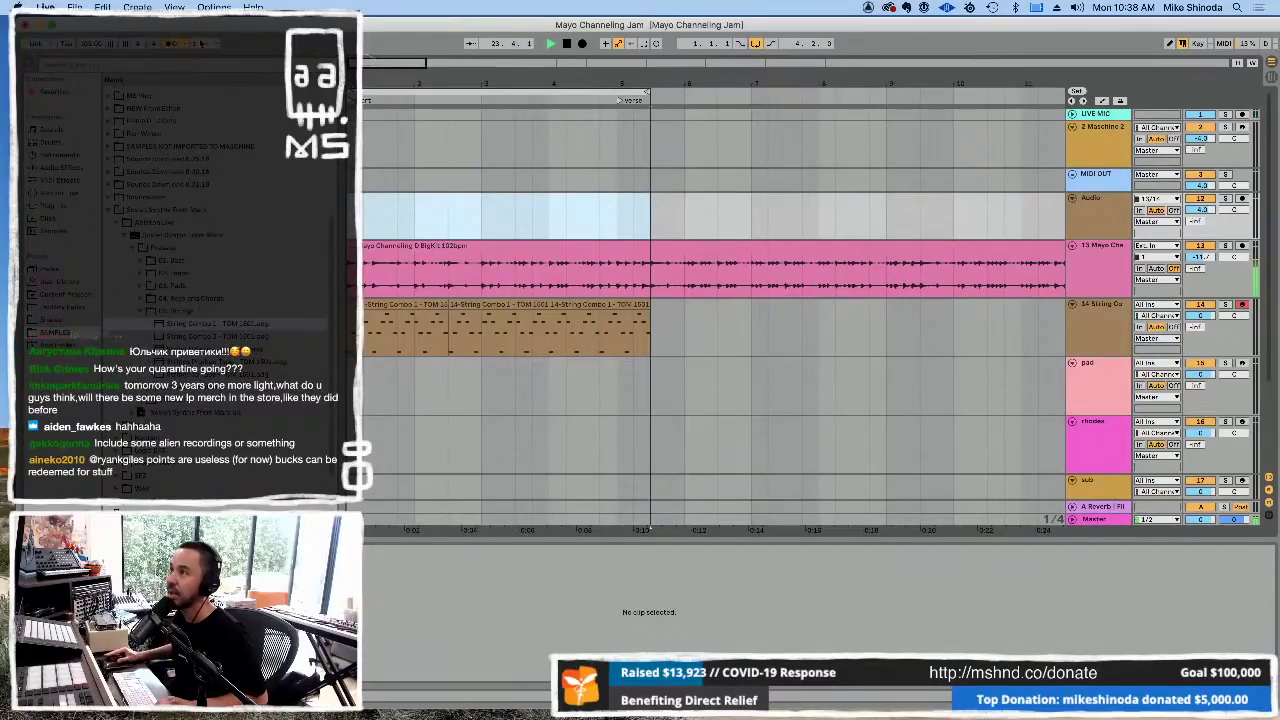
{"action": "left_click", "coordinate": [200, 43]}
{"action": "left_click", "coordinate": [209, 90]}
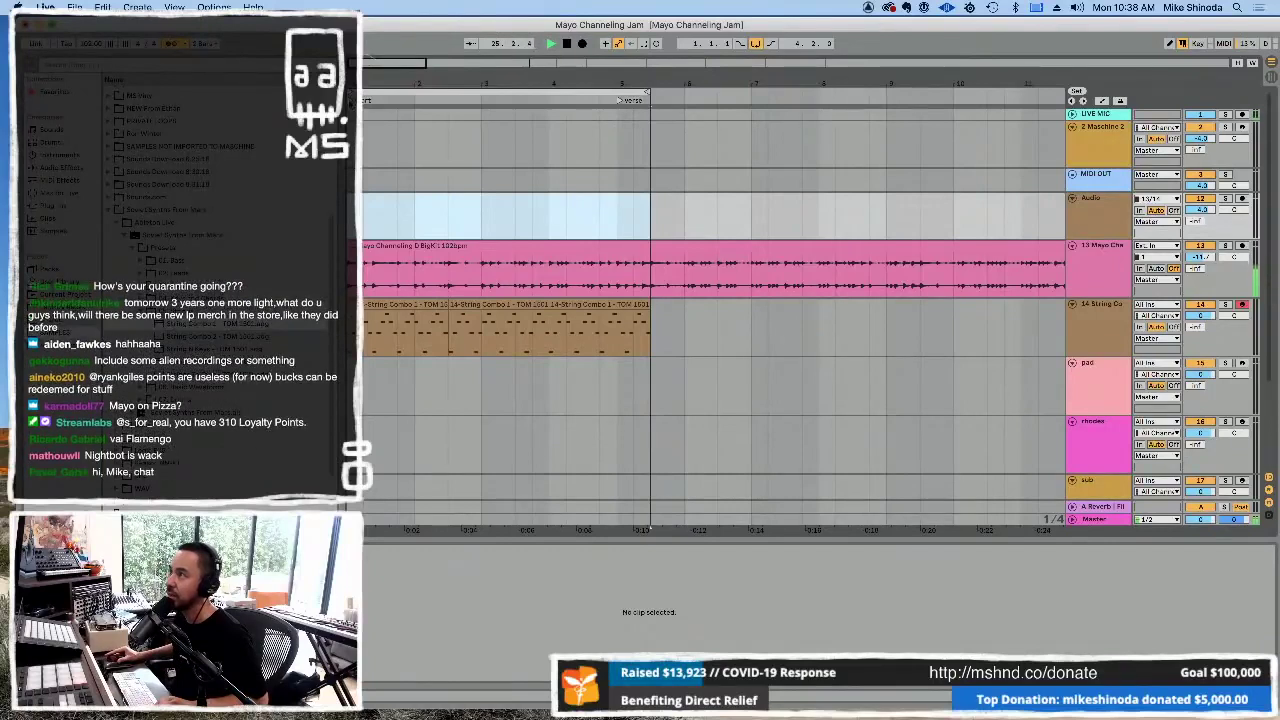
{"action": "left_click", "coordinate": [648, 91]}
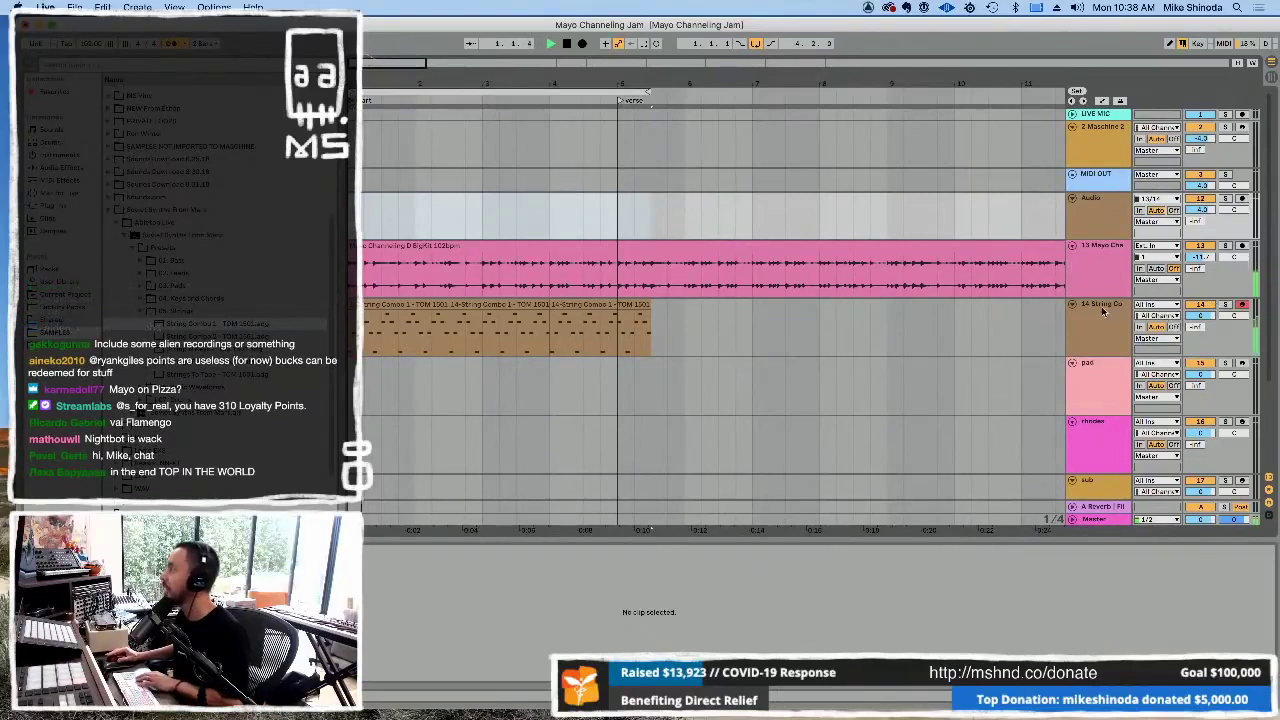
{"action": "mouse_move", "coordinate": [1207, 315]}
{"action": "left_mouse_down"}
{"action": "mouse_move", "coordinate": [1207, 344]}
{"action": "mouse_move", "coordinate": [1207, 318]}
{"action": "left_mouse_up"}
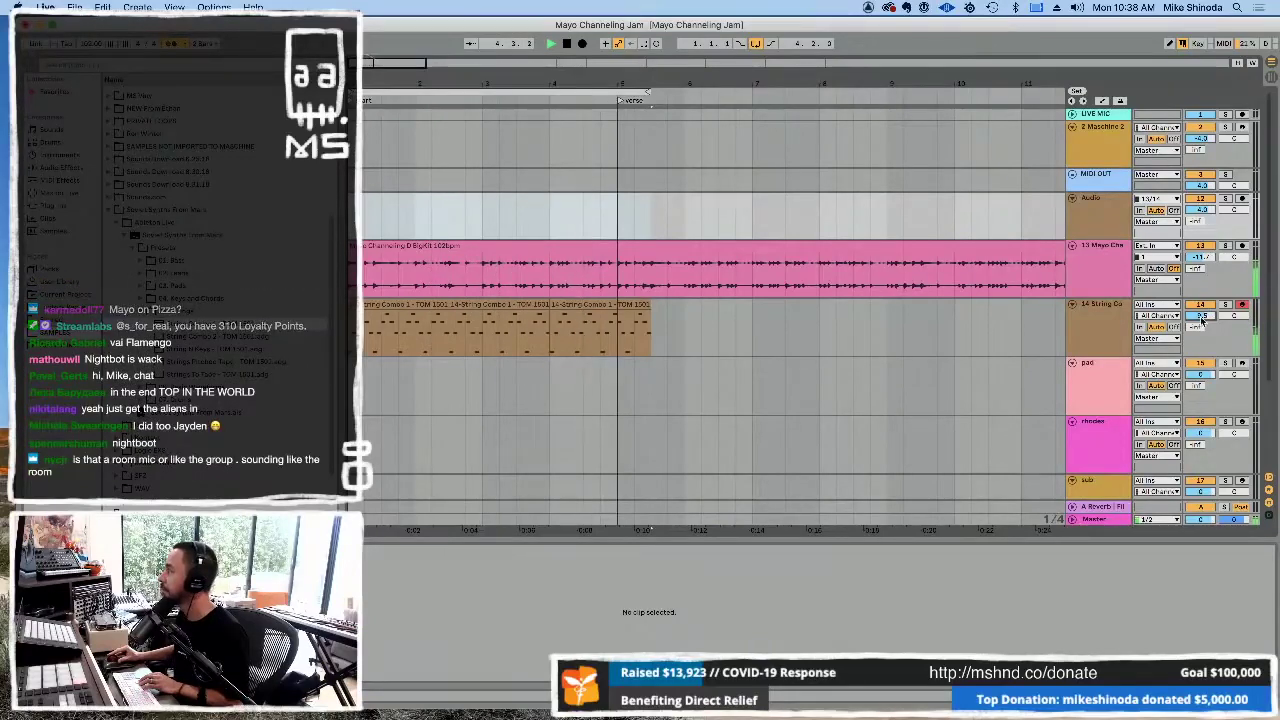
- Enlarge the note editor and transpose the lowest notes of the third string clip upward
{"action": "left_click", "coordinate": [517, 307]}
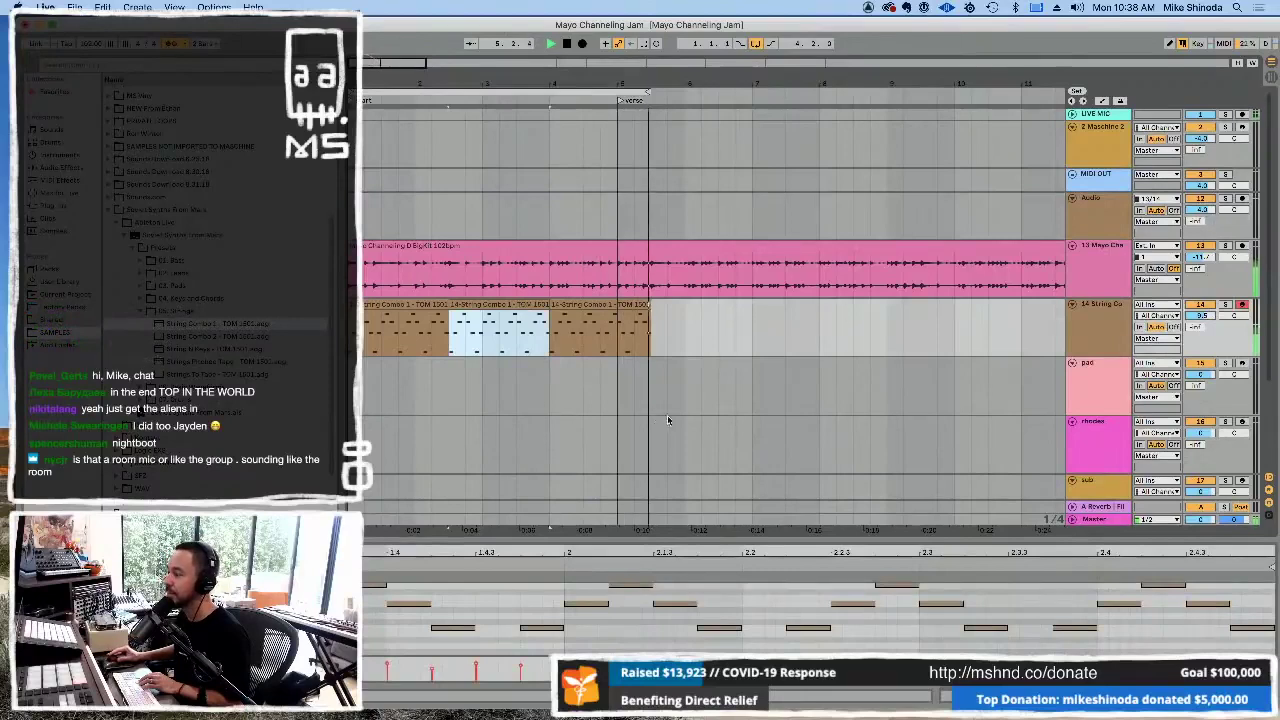
{"action": "left_click_drag", "start_coordinate": [598, 518], "coordinate": [600, 252]}
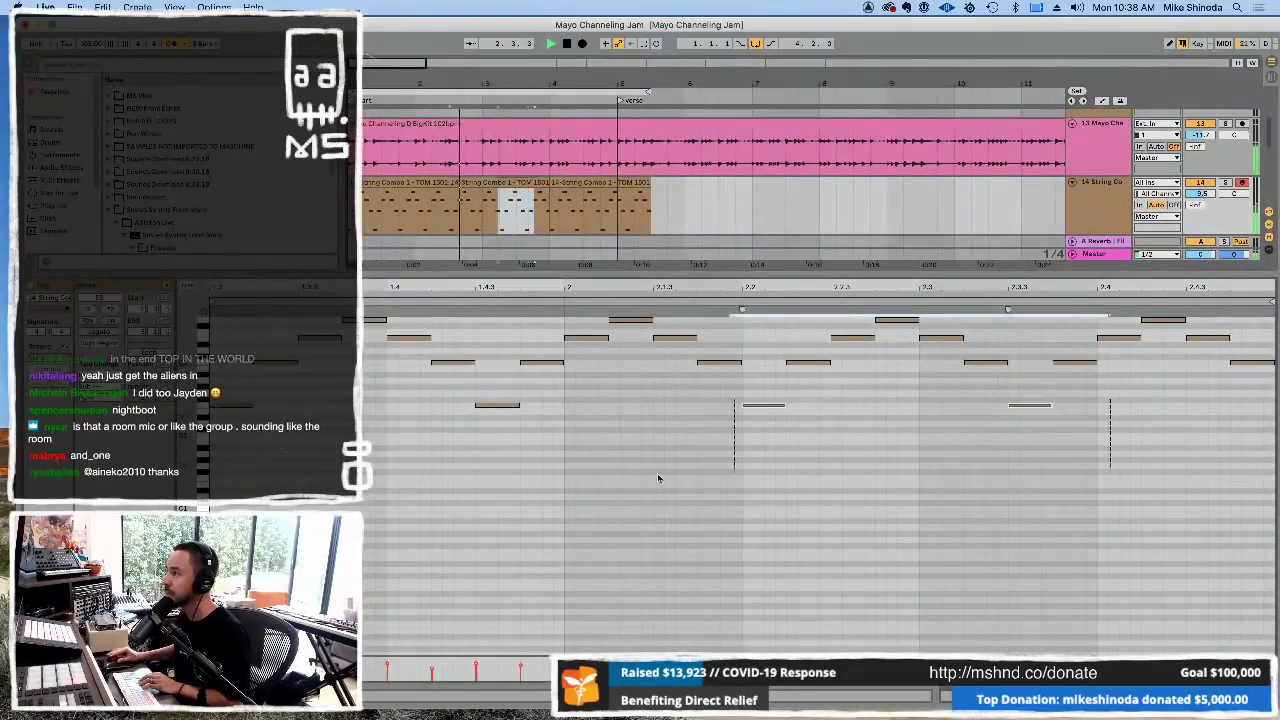
{"action": "left_click", "coordinate": [596, 185]}
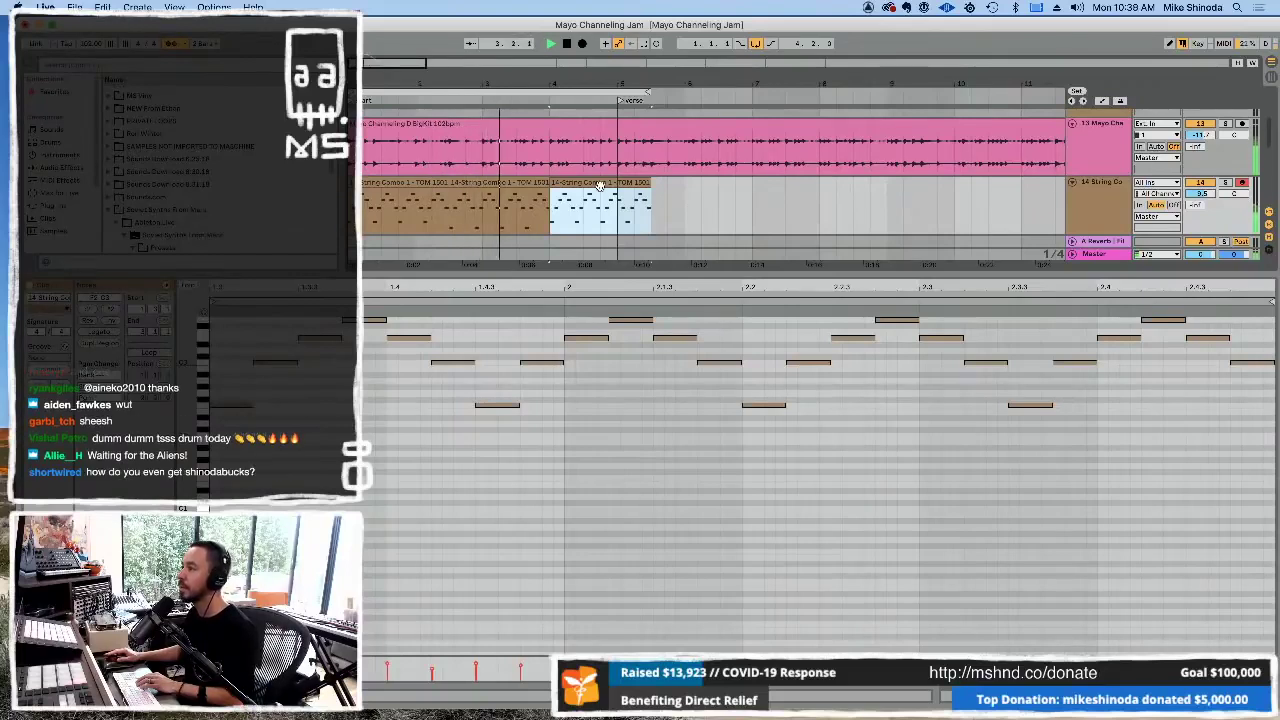
{"action": "left_click_drag", "start_coordinate": [1119, 403], "coordinate": [434, 434]}
{"action": "key", "text": "Up"}
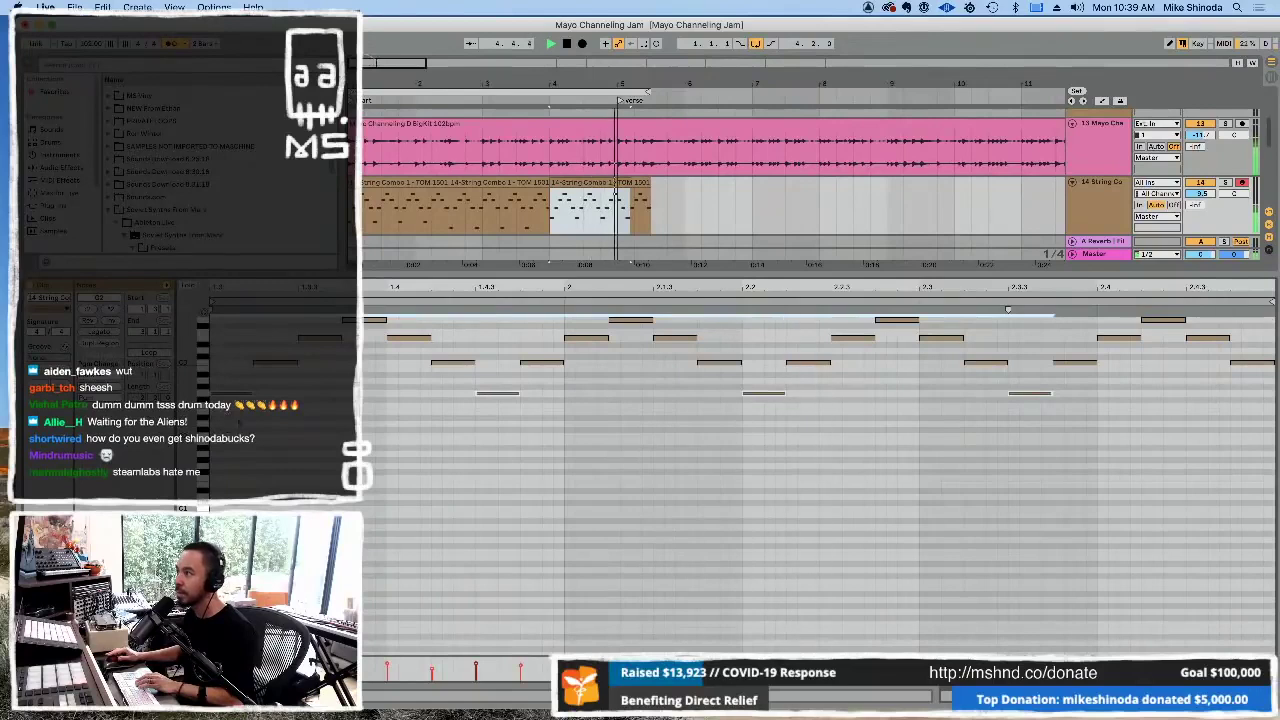
{"action": "left_click", "coordinate": [445, 436]}
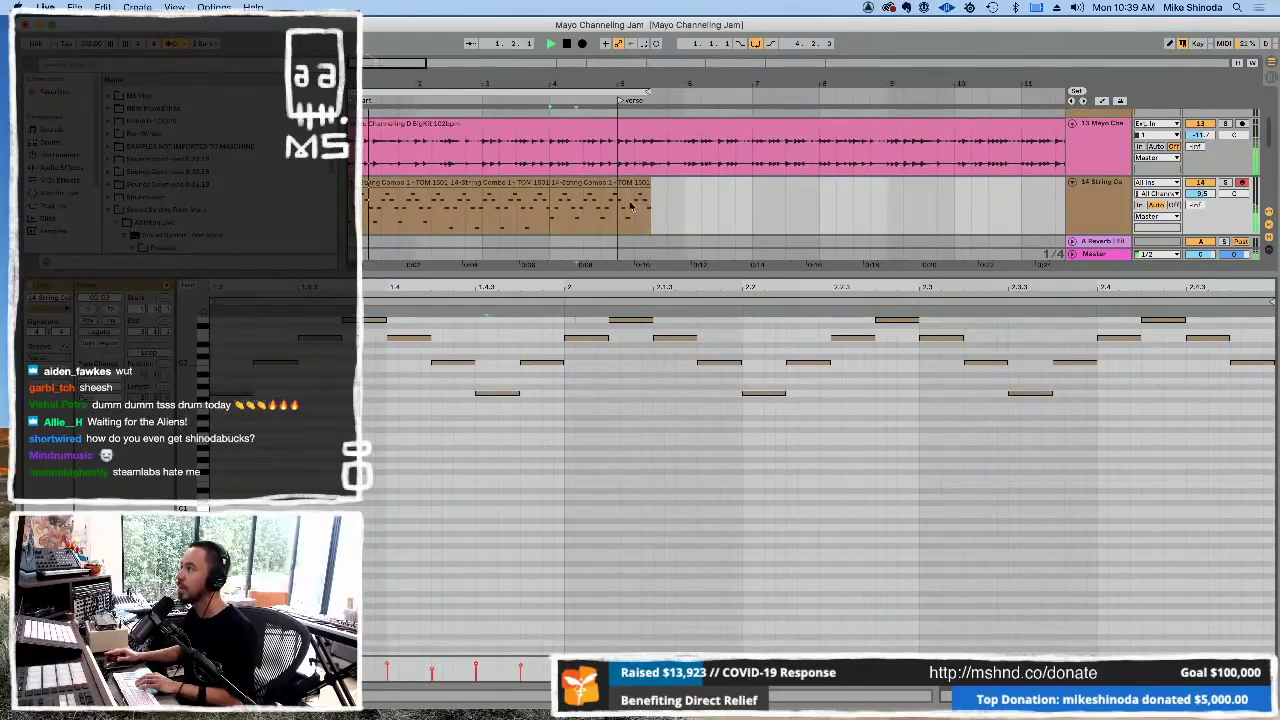
- Move all three string clips together to the verse marker at bar 5 and deactivate them
{"action": "left_click_drag", "start_coordinate": [648, 205], "coordinate": [551, 205]}
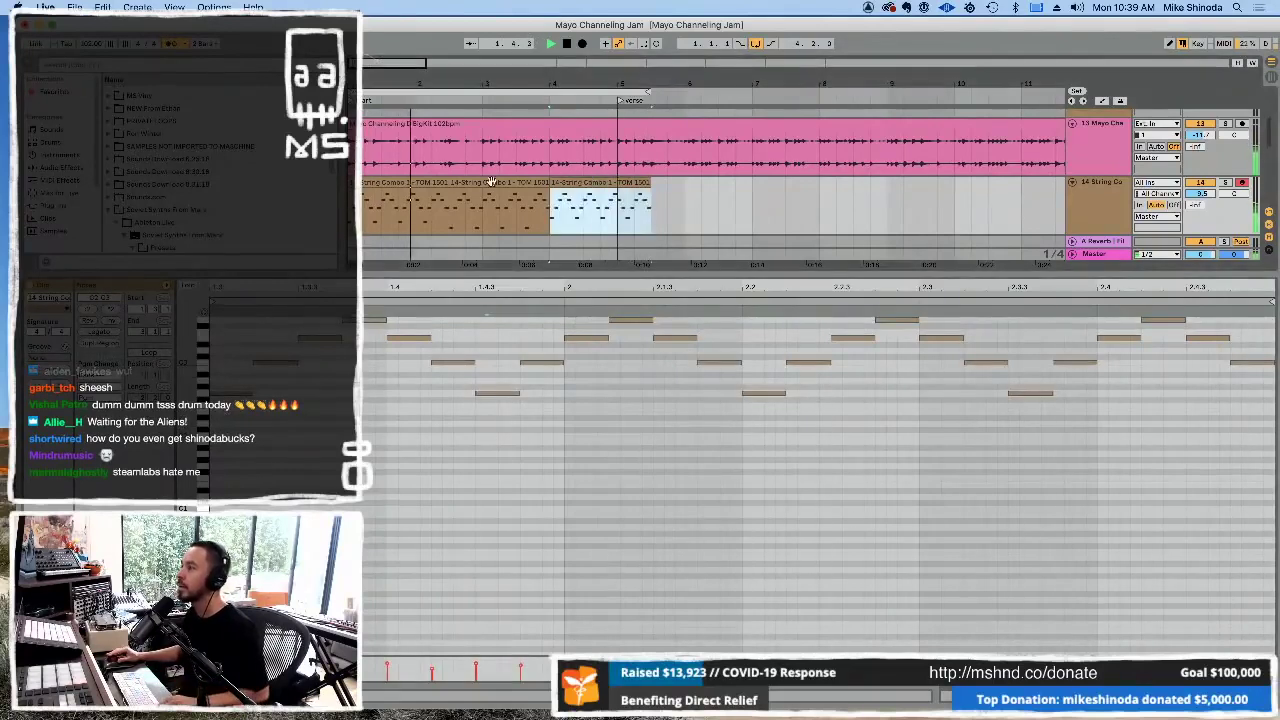
{"action": "left_click", "coordinate": [430, 185]}
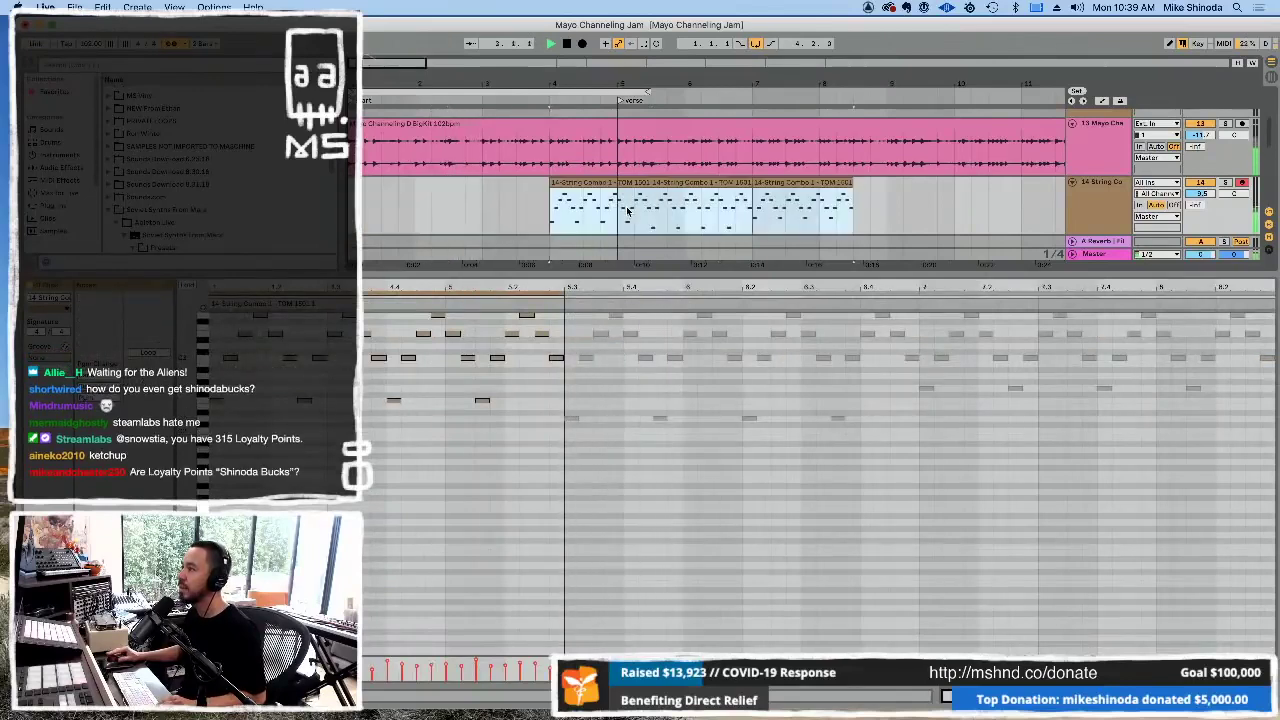
{"action": "left_click_drag", "start_coordinate": [552, 182], "coordinate": [820, 190]}
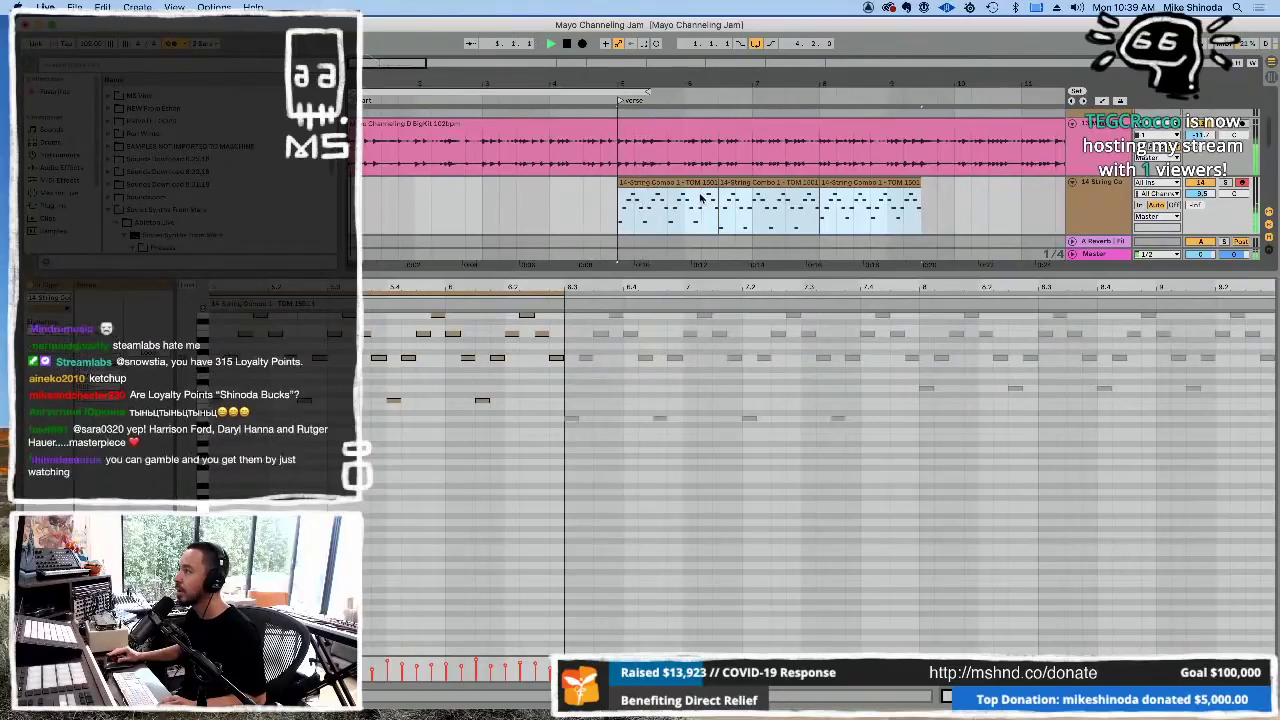
{"action": "left_click_drag", "start_coordinate": [691, 80], "coordinate": [688, 62]}
{"action": "key", "text": "0"}
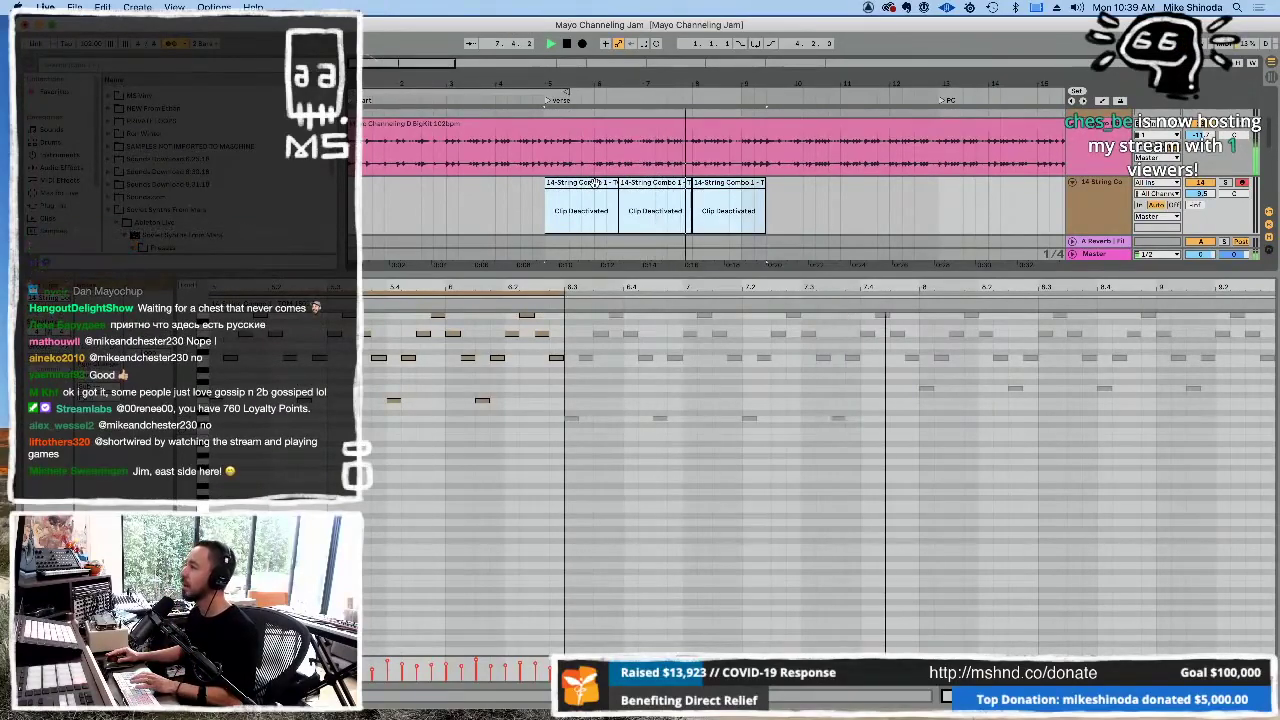
- Move the three deactivated string clips to 7.3.1 and set the arrangement loop to span exactly those clips
{"action": "key", "text": "ctrl+d"}
{"action": "left_click_drag", "start_coordinate": [679, 200], "coordinate": [720, 195]}
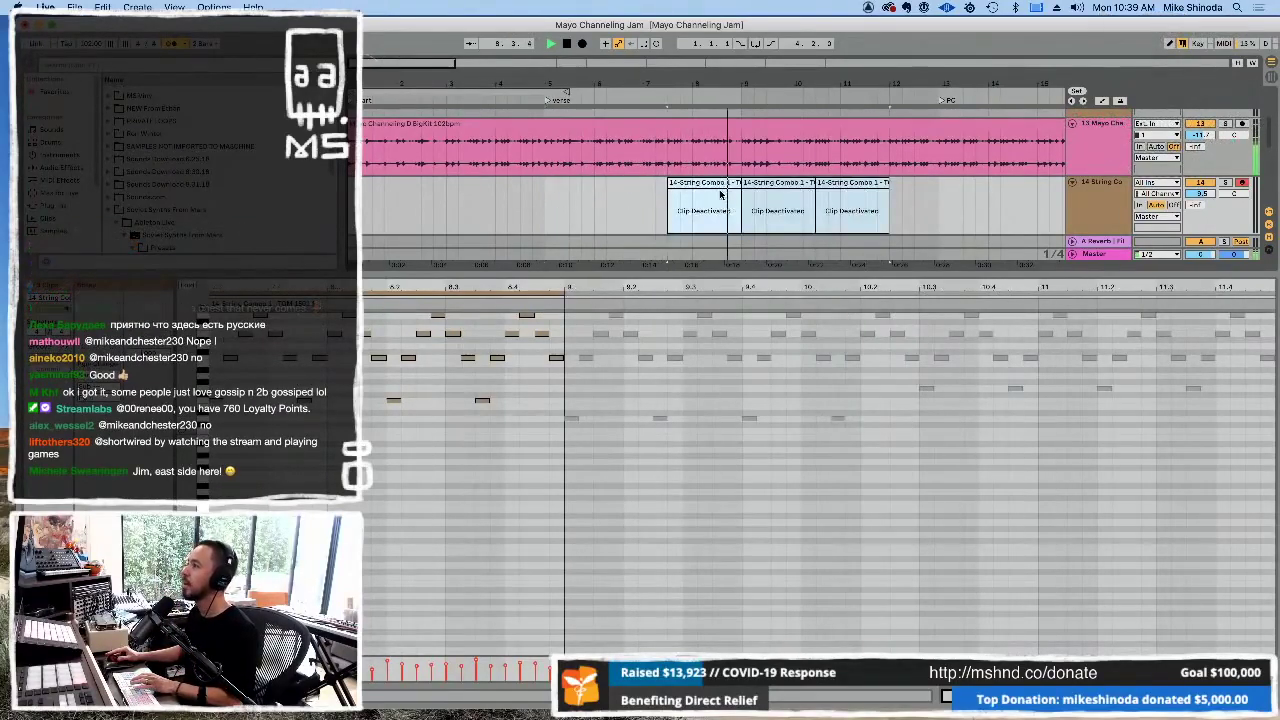
{"action": "key", "text": "ctrl+l"}
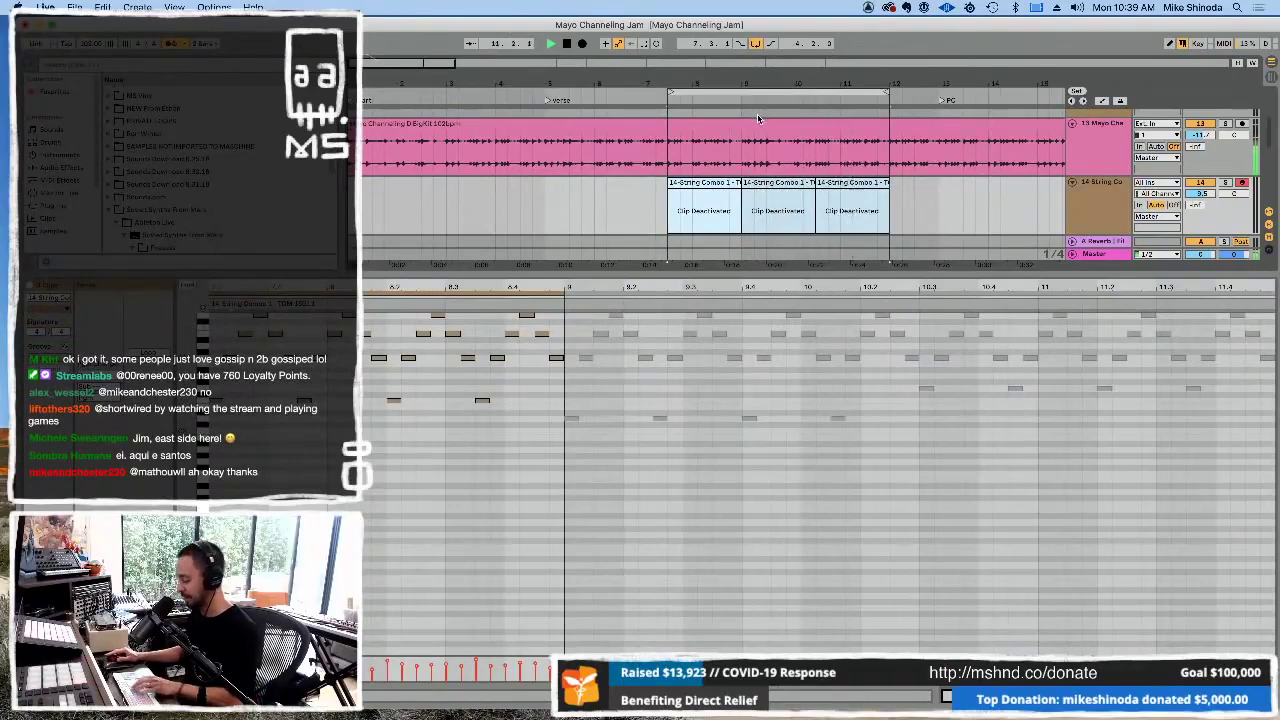
- Reactivate the three looped string clips and hide the note editor
{"action": "key", "text": "0"}
{"action": "left_click", "coordinate": [800, 183]}
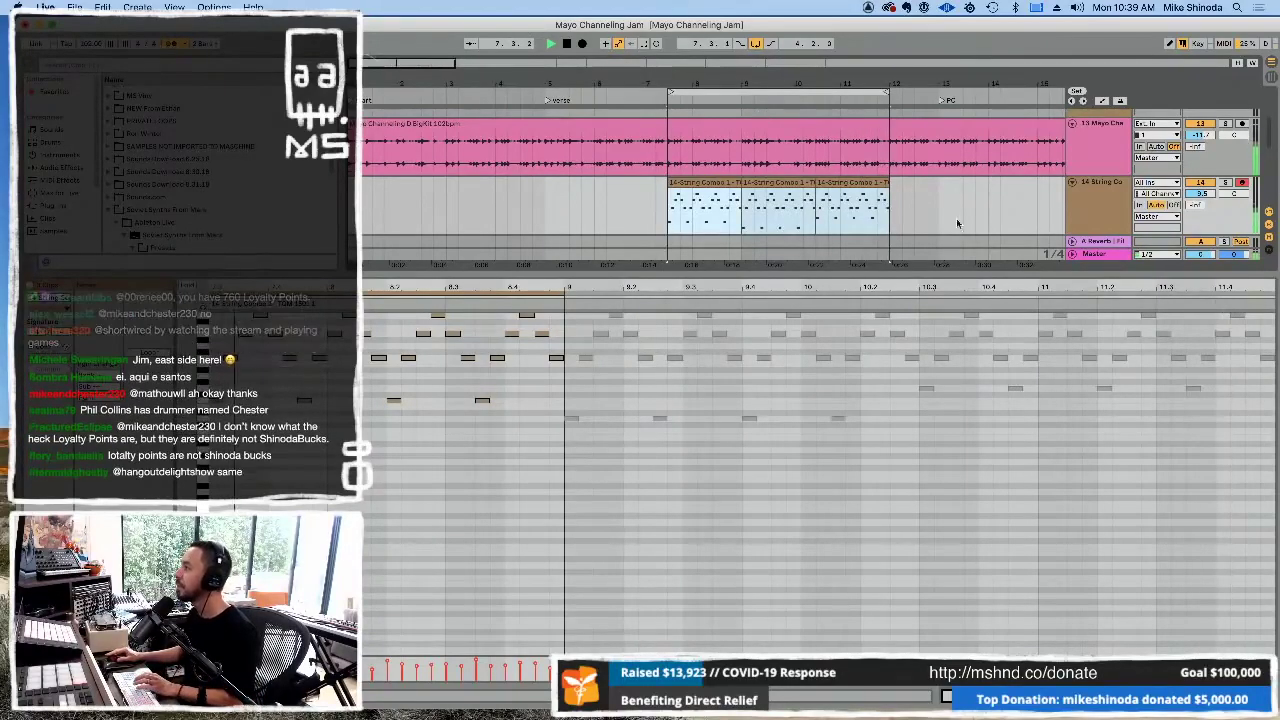
{"action": "key", "text": "super+alt+l"}
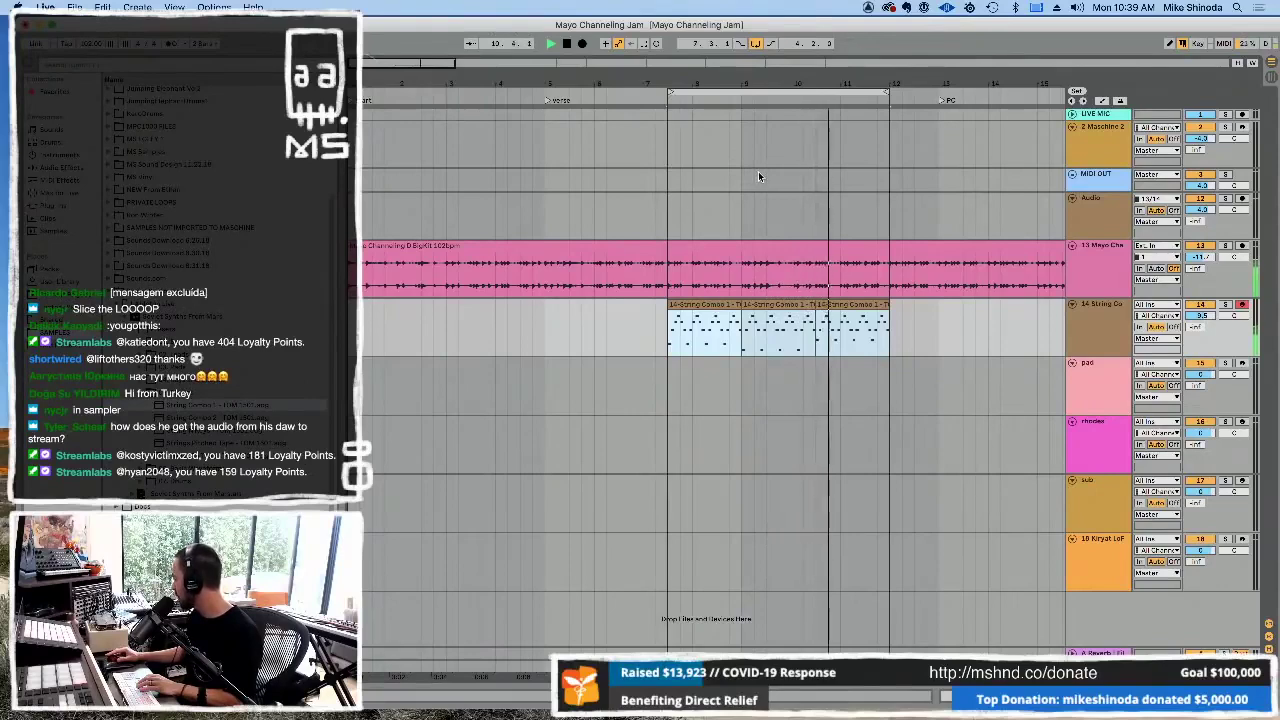
- Open the third string clip's notes and transpose its last low note, at 2.3.3, slightly upward
{"action": "left_click", "coordinate": [882, 318]}
{"action": "double_click", "coordinate": [876, 305]}
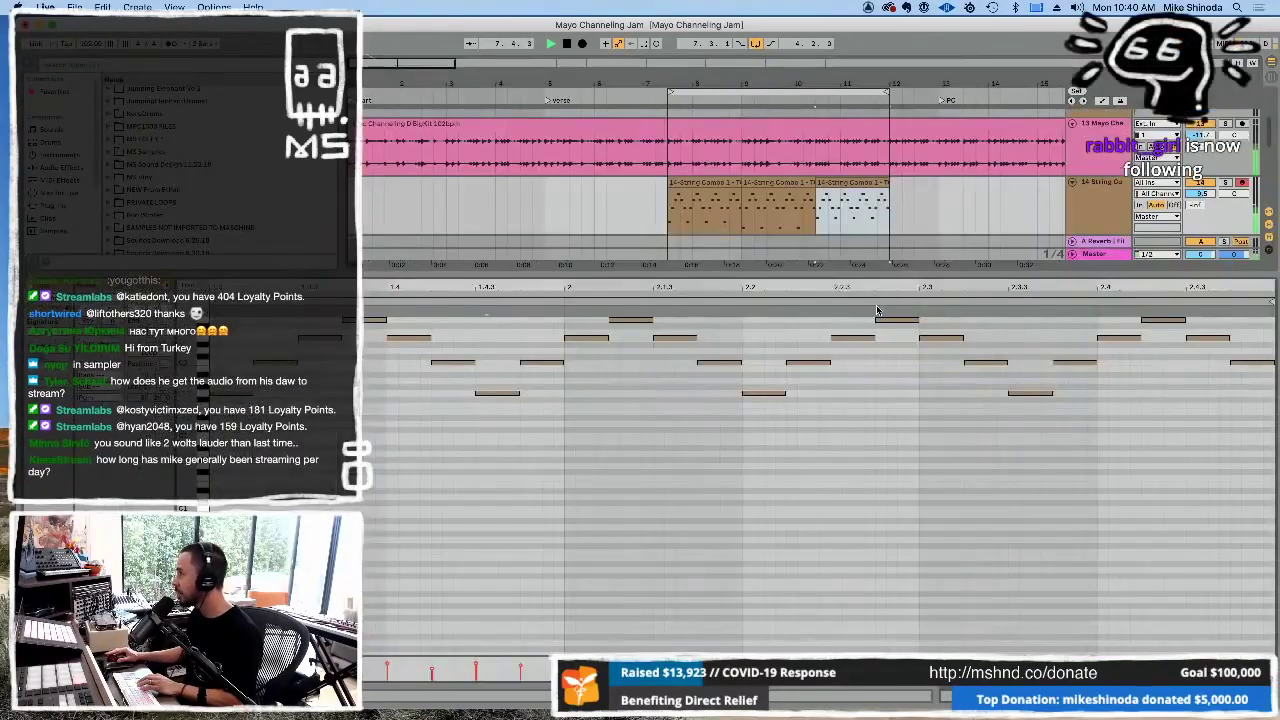
{"action": "left_click", "coordinate": [1019, 402]}
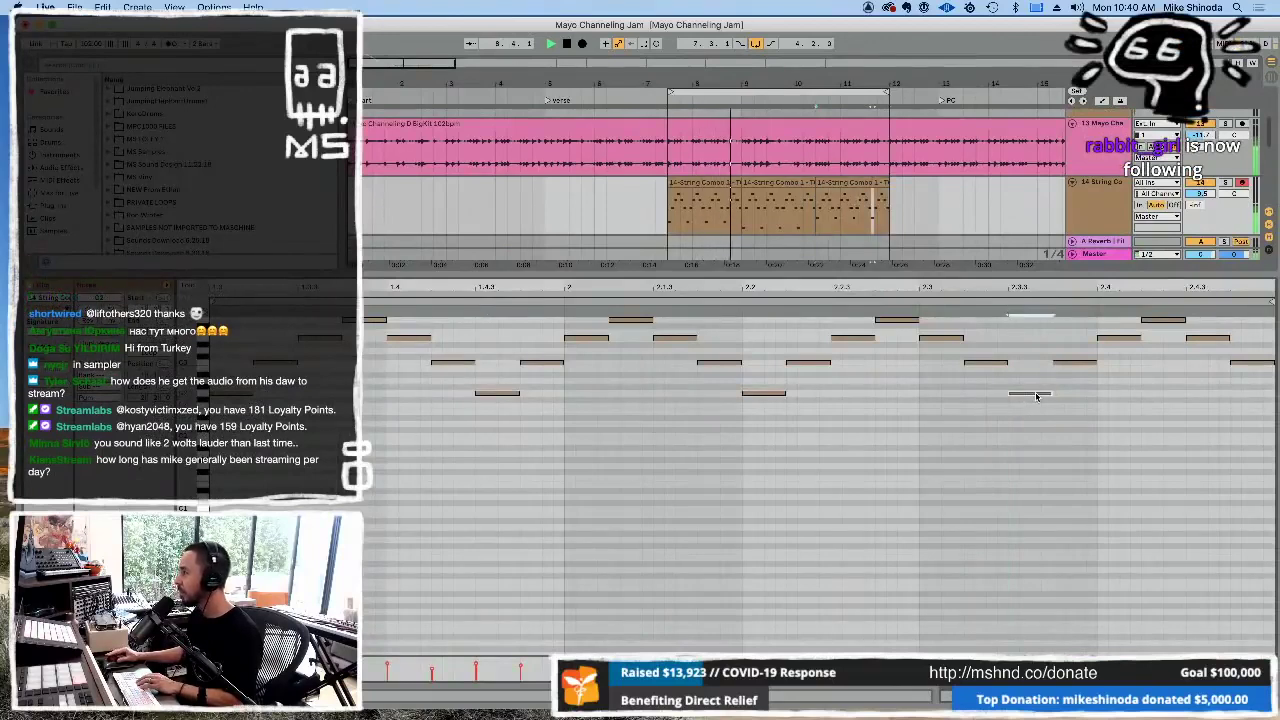
{"action": "left_click_drag", "start_coordinate": [1036, 397], "coordinate": [1037, 384]}
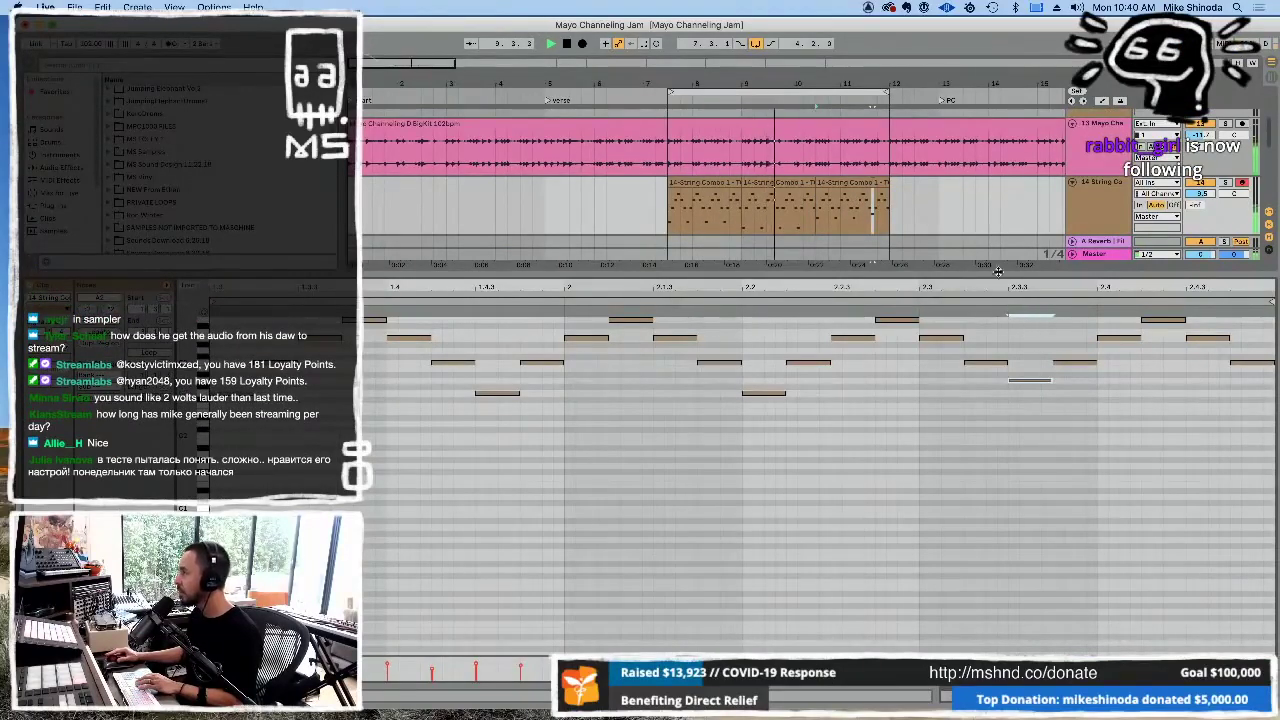
{"action": "left_click", "coordinate": [967, 212]}
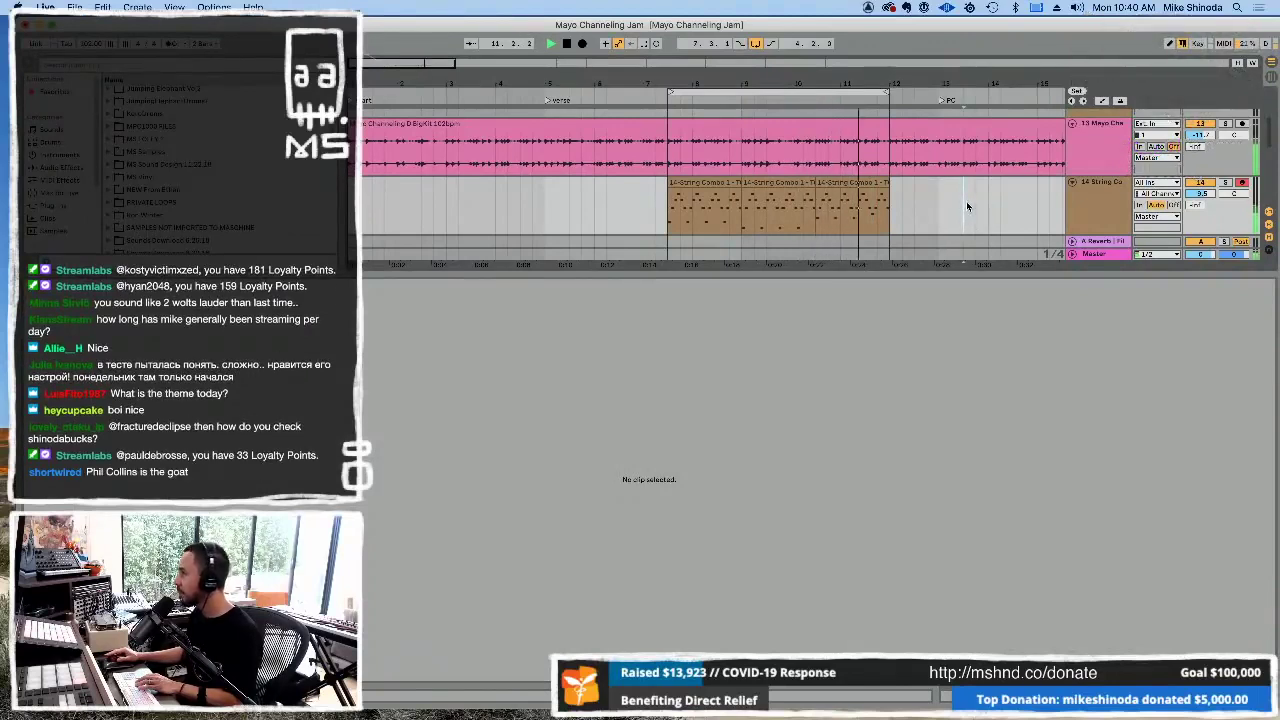
{"action": "left_click", "coordinate": [864, 185]}
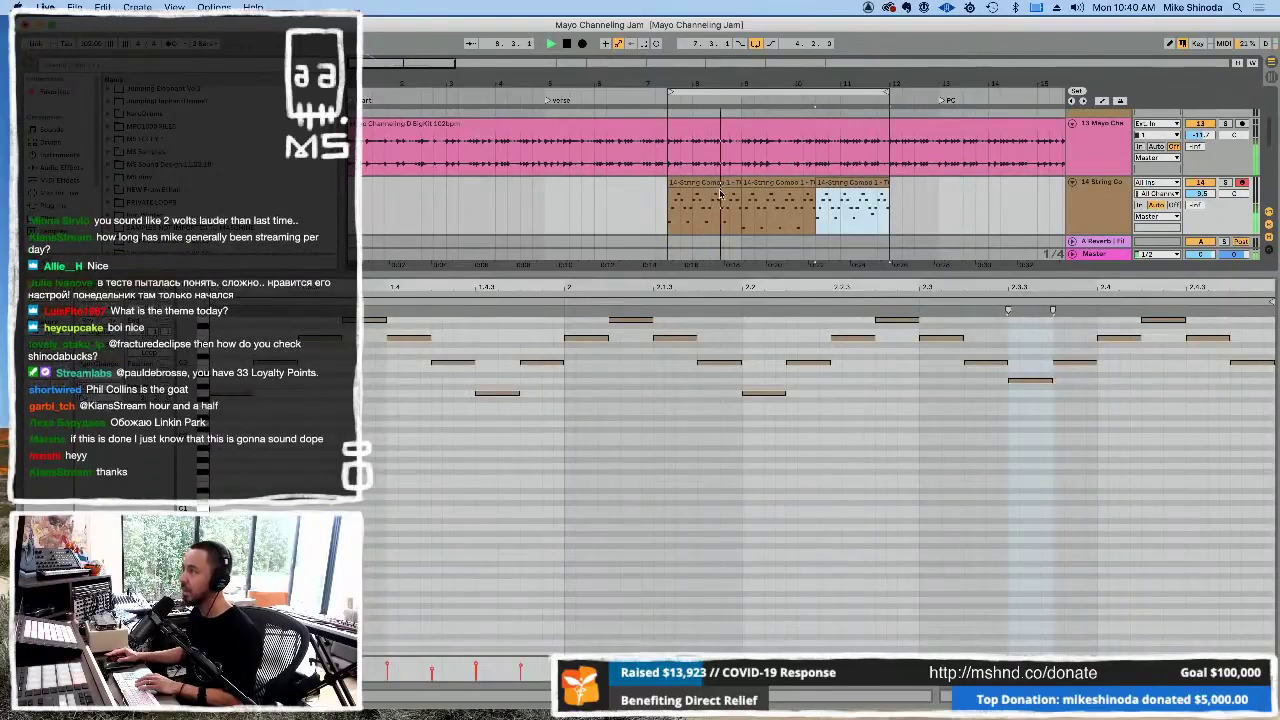
- Replace the note editor with the String Combo track's instrument view below the arrangement
{"action": "key", "text": "super+alt+l"}
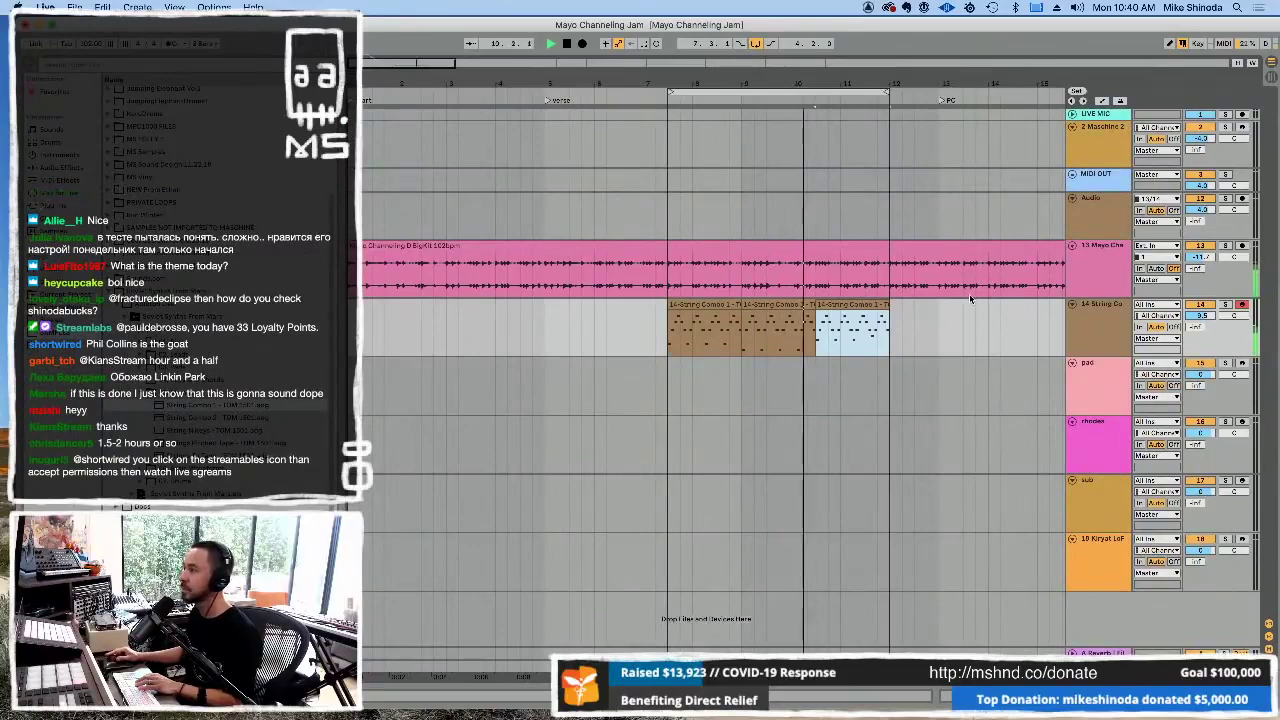
{"action": "left_click", "coordinate": [1100, 310]}
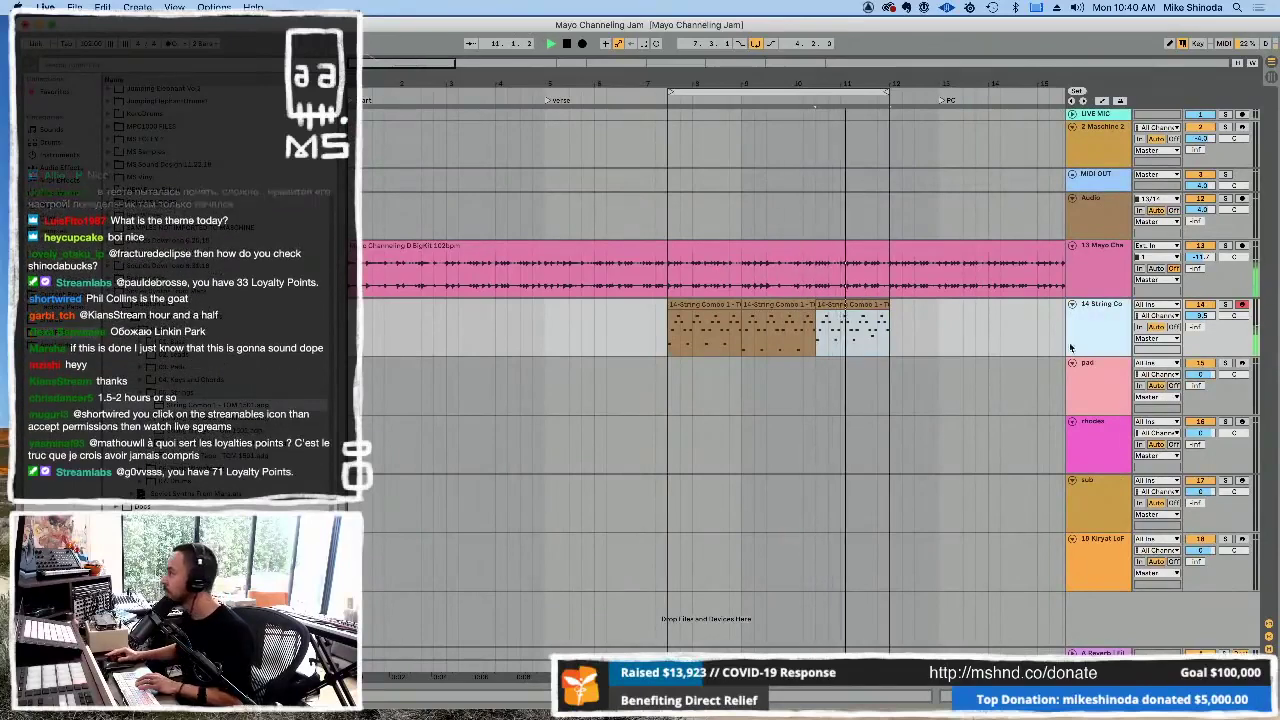
{"action": "key", "text": "super+alt+l"}
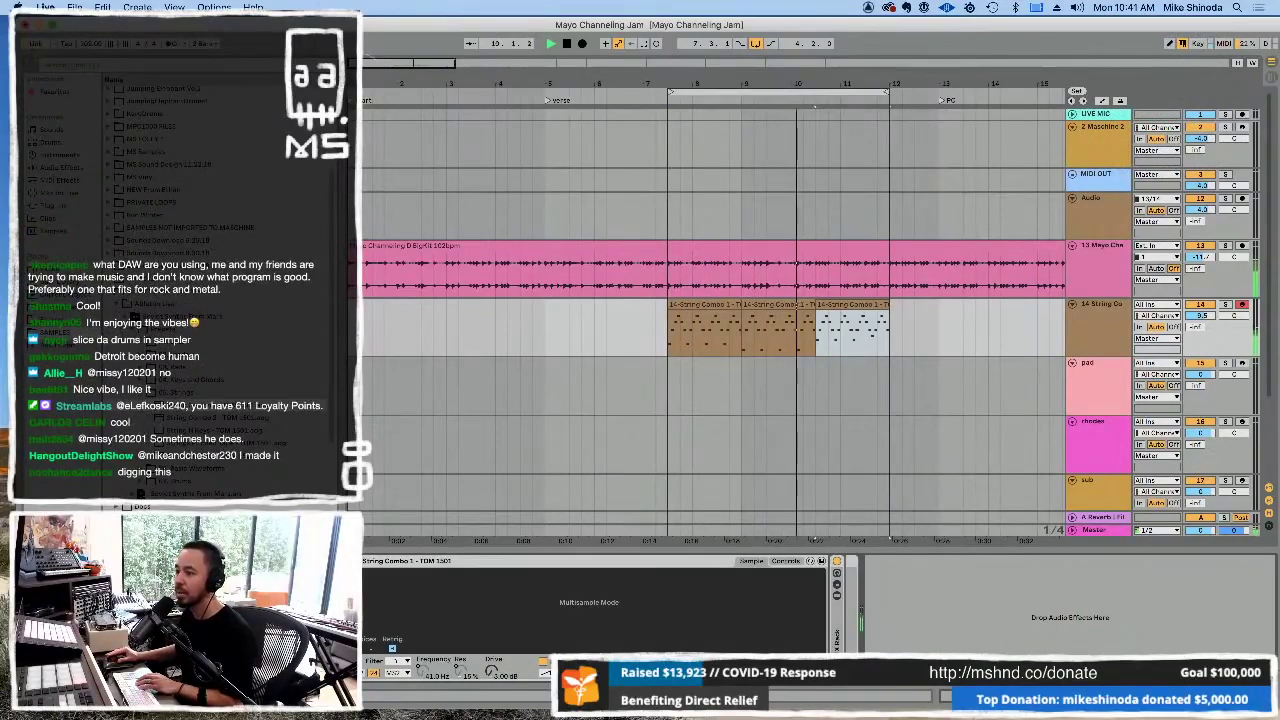
- Consolidate the three adjacent string clips inside the loop into a single clip
{"action": "left_click", "coordinate": [724, 304]}
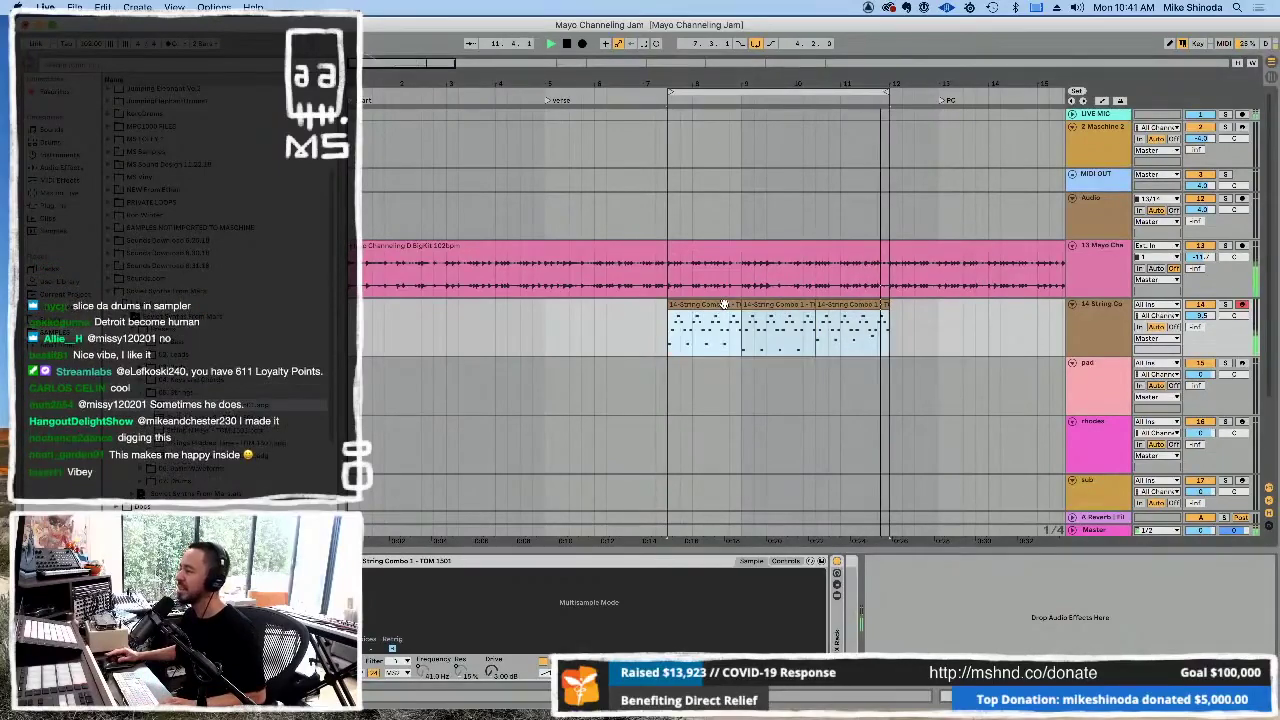
{"action": "double_click", "coordinate": [724, 304]}
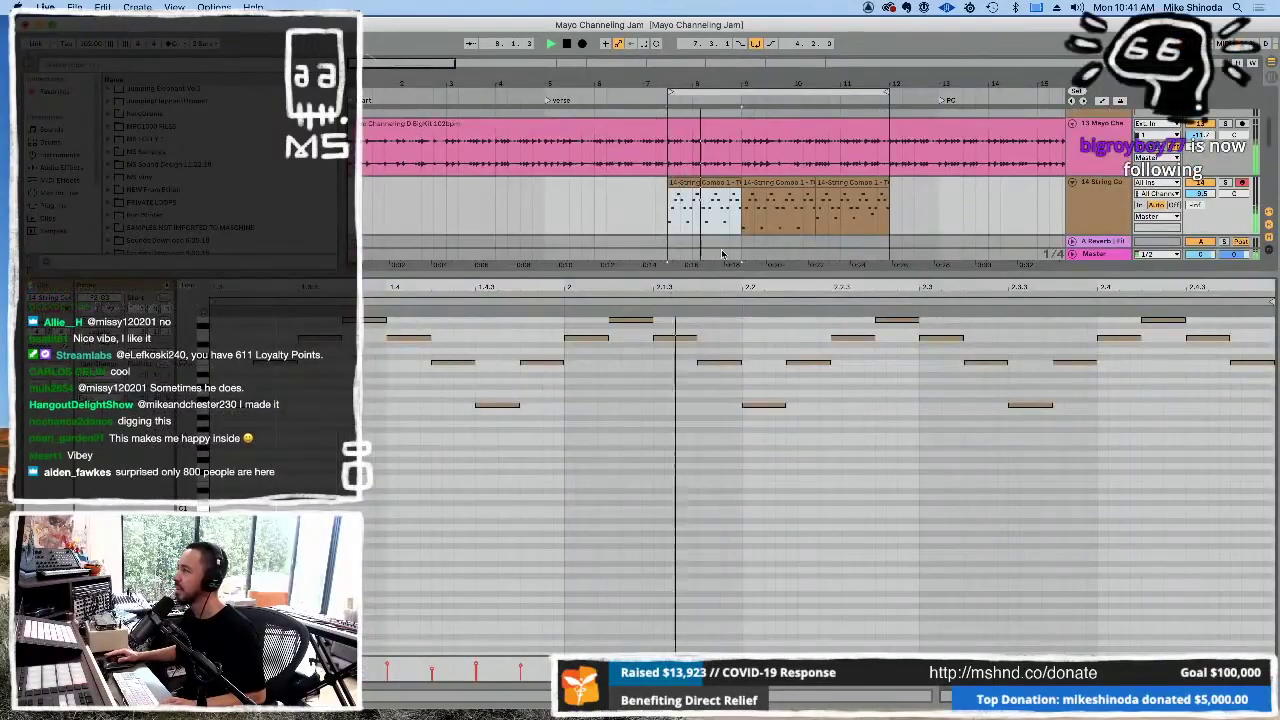
{"action": "left_click", "coordinate": [843, 190], "text": "shift"}
{"action": "right_click", "coordinate": [843, 185]}
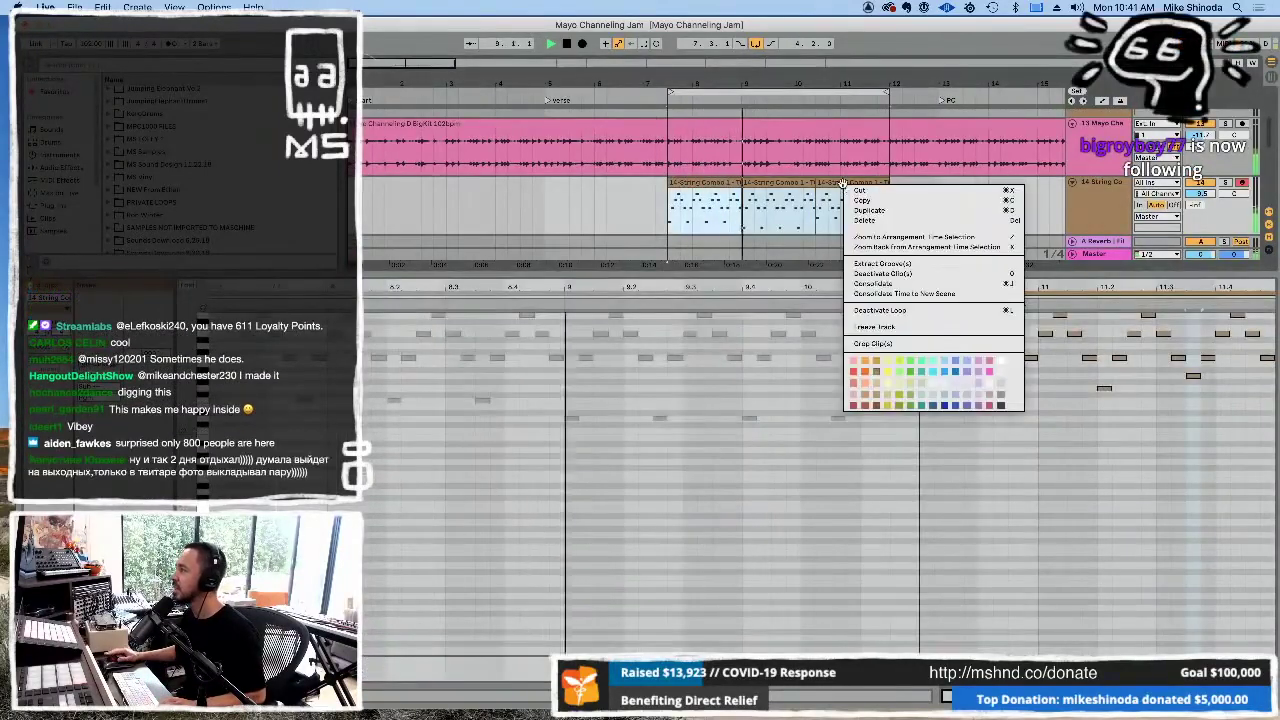
{"action": "left_click", "coordinate": [881, 285]}
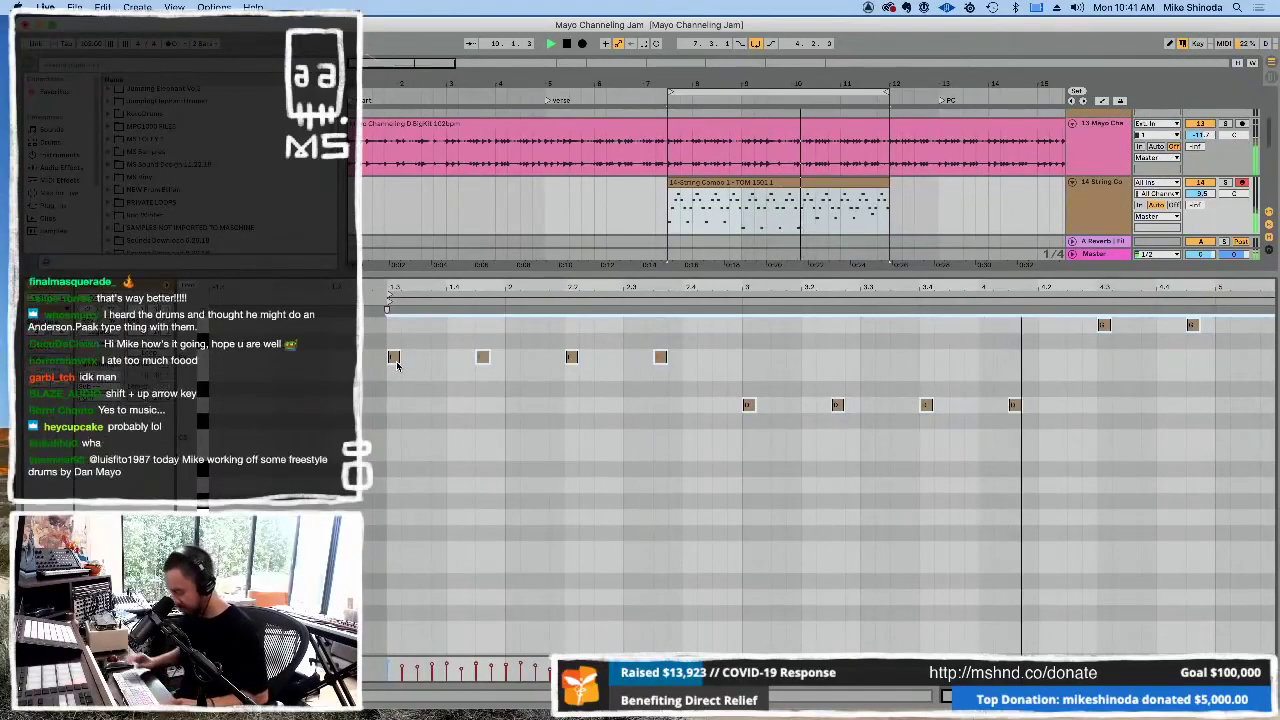
- Return to the String Combo track's instrument view and lower the track's volume to -15.5
{"action": "scroll", "coordinate": [396, 361], "scroll_direction": "up", "scroll_amount": 5}
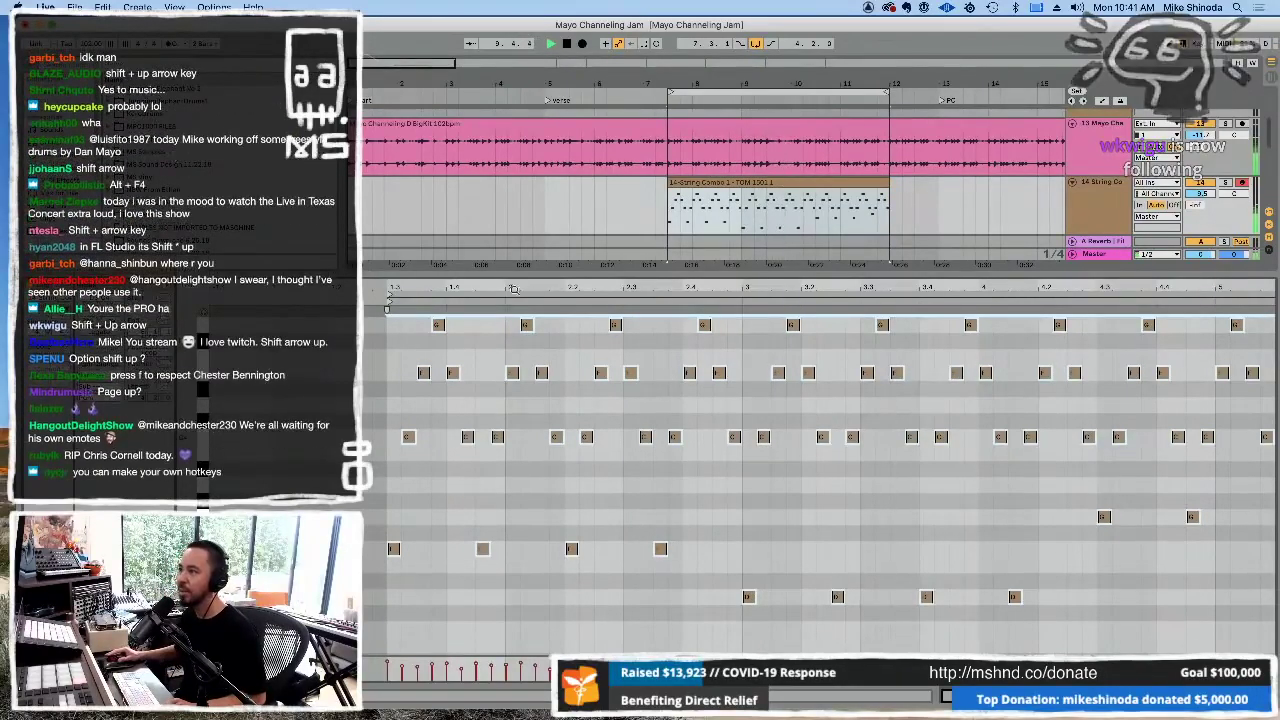
{"action": "key", "text": "shift+Tab"}
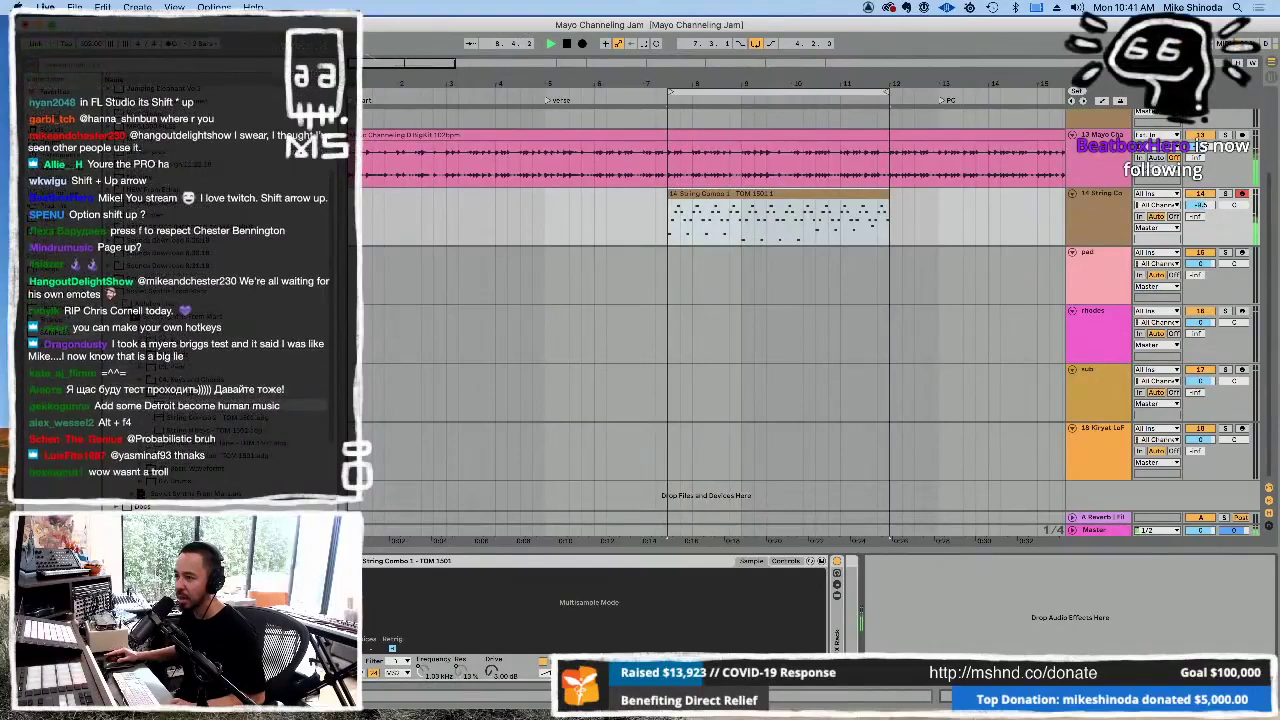
{"action": "left_click", "coordinate": [1203, 205]}
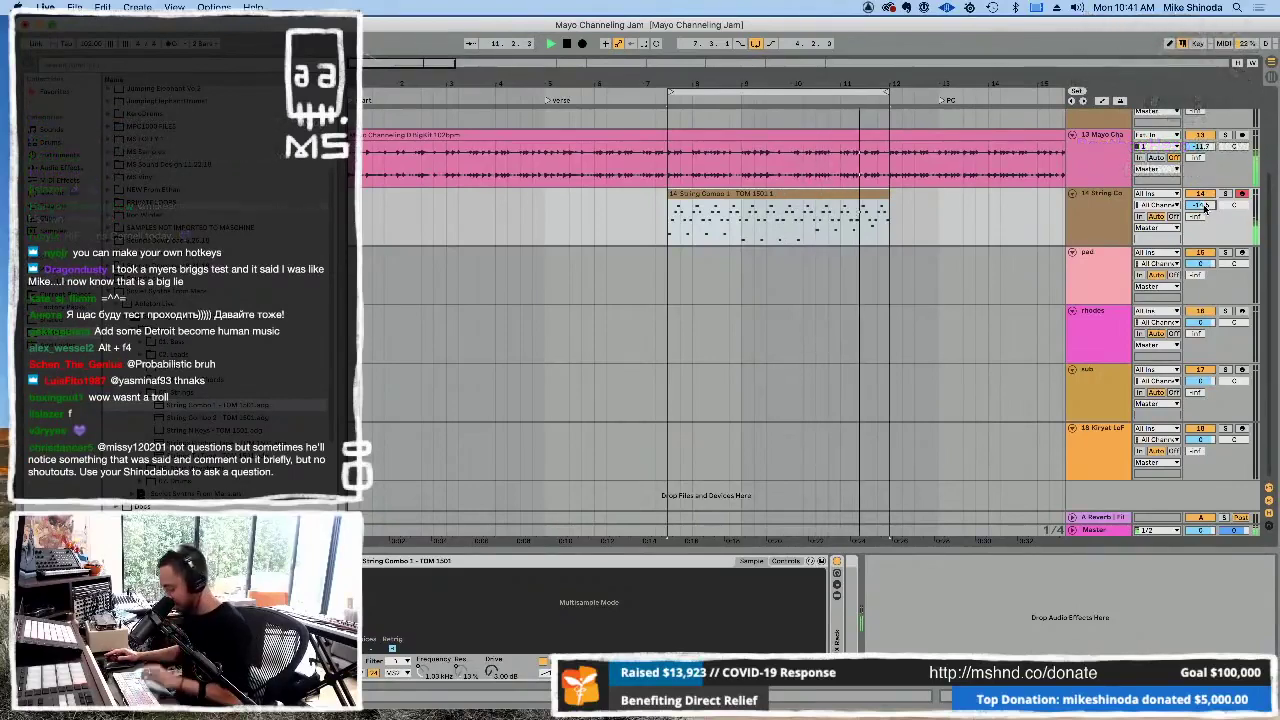
- Duplicate the consolidated string clip twice so the copies run back to back up to the CH marker
{"action": "key", "text": "minus"}
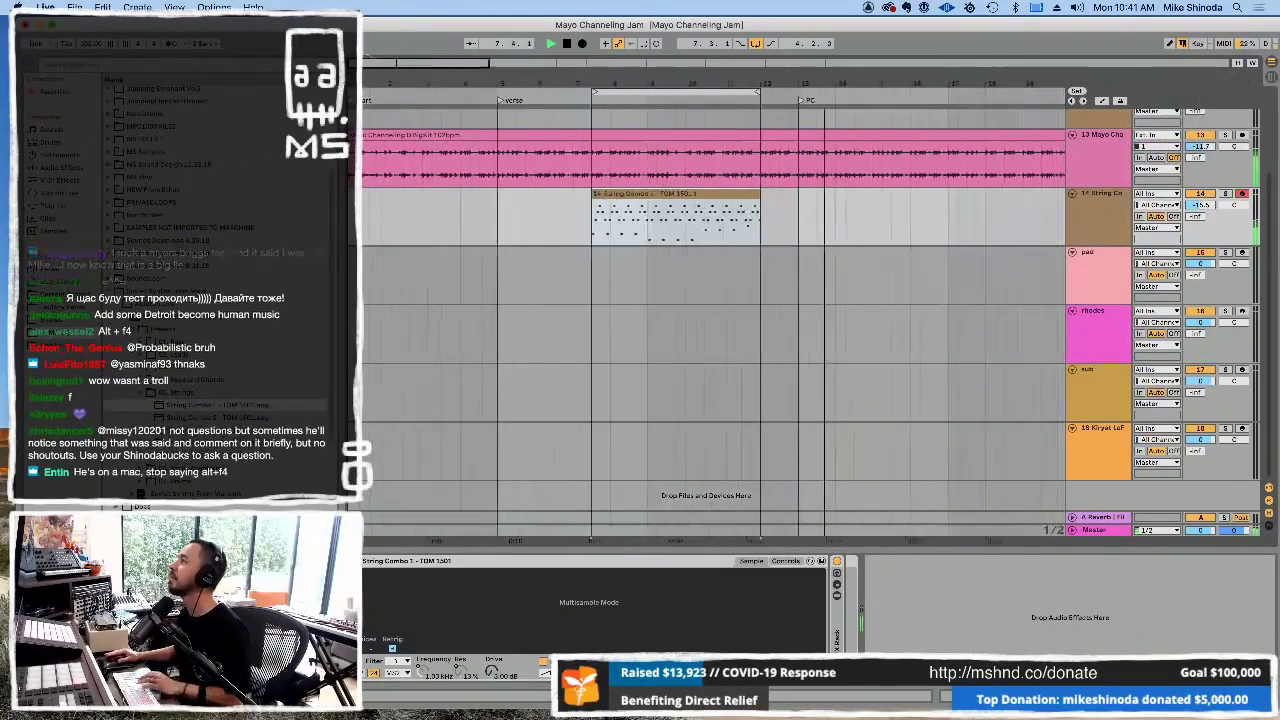
{"action": "left_click", "coordinate": [542, 195]}
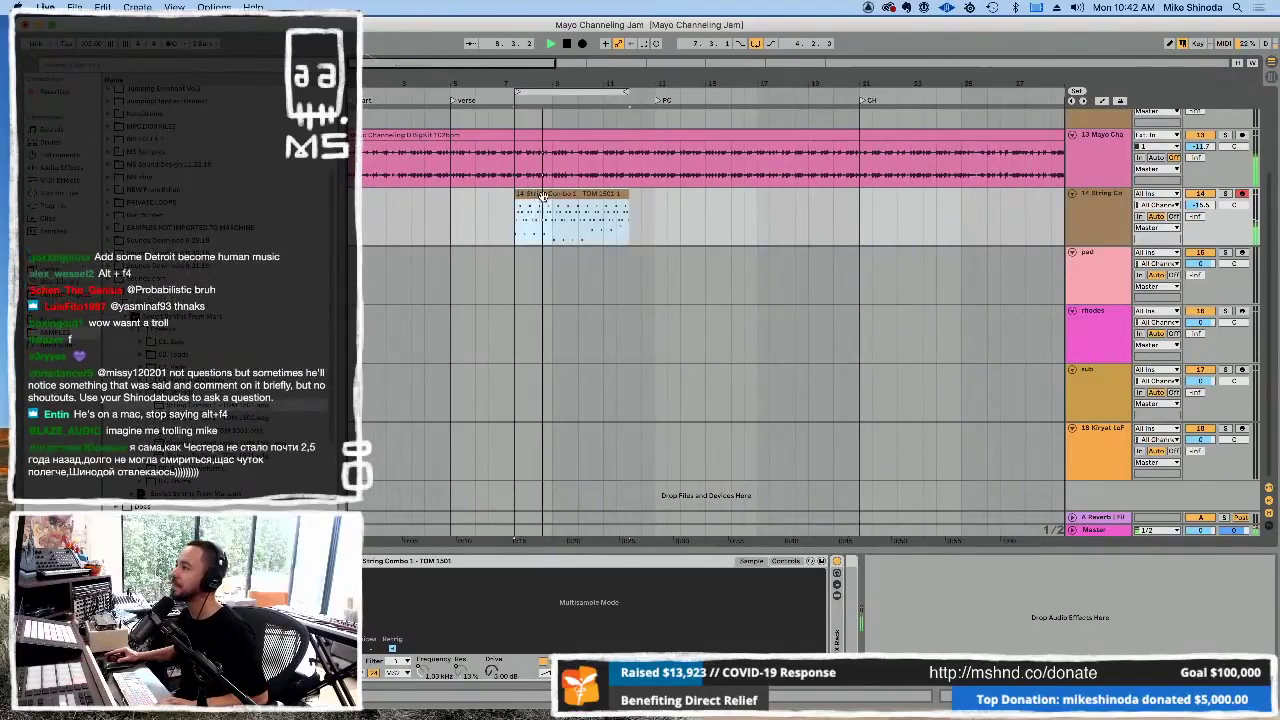
{"action": "key", "text": "super+d"}
{"action": "key", "text": "super+d"}
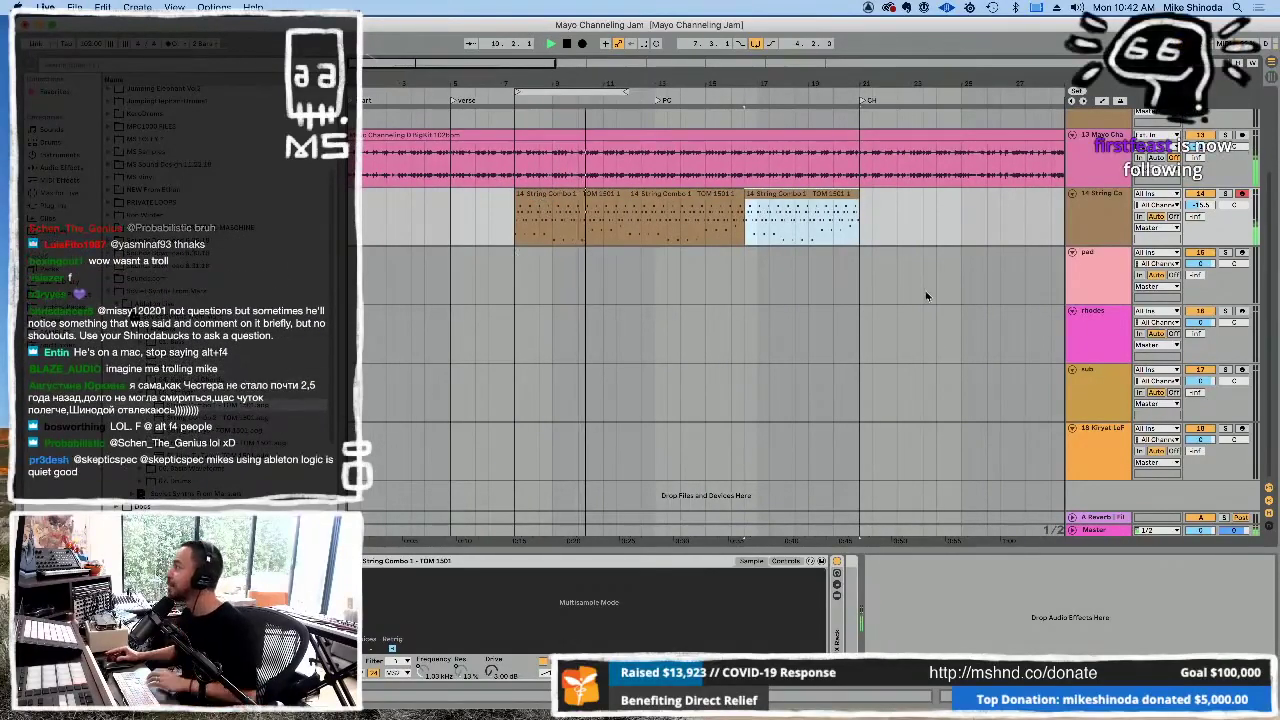
- Arm the pad track for recording and load the HalfTime plug-in onto it
{"action": "left_click", "coordinate": [1240, 253]}
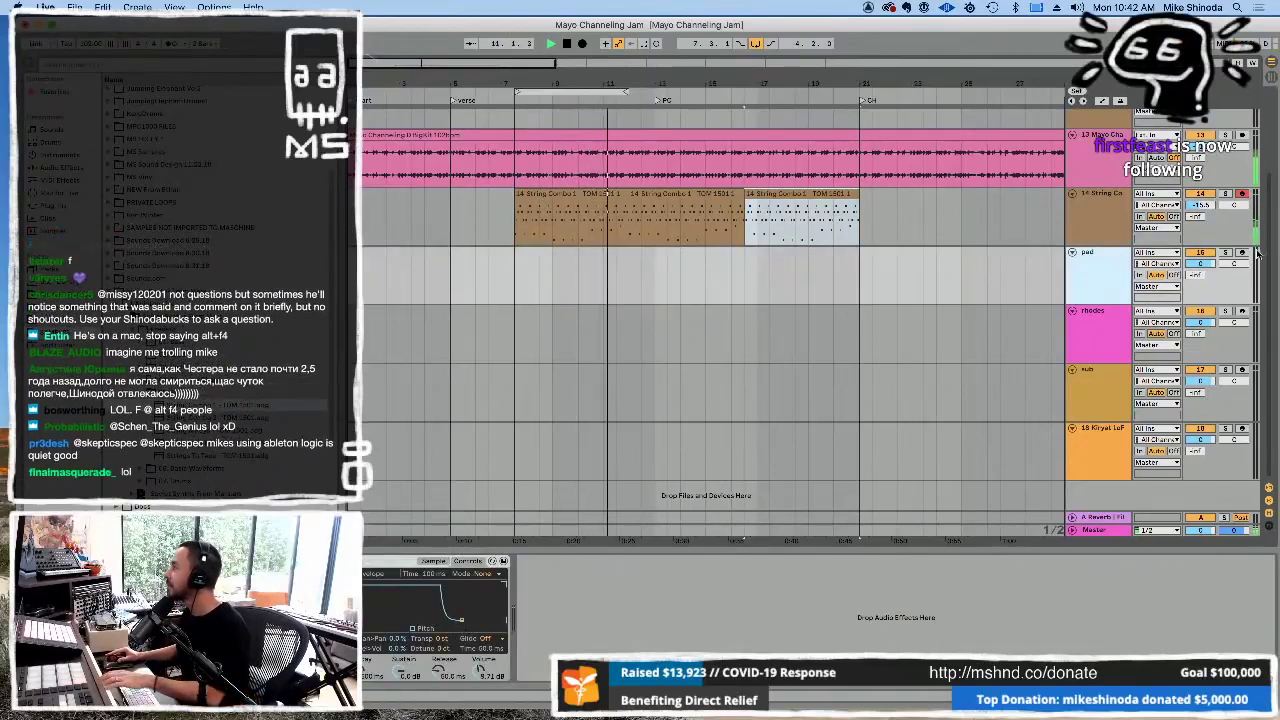
{"action": "left_click", "coordinate": [1242, 254]}
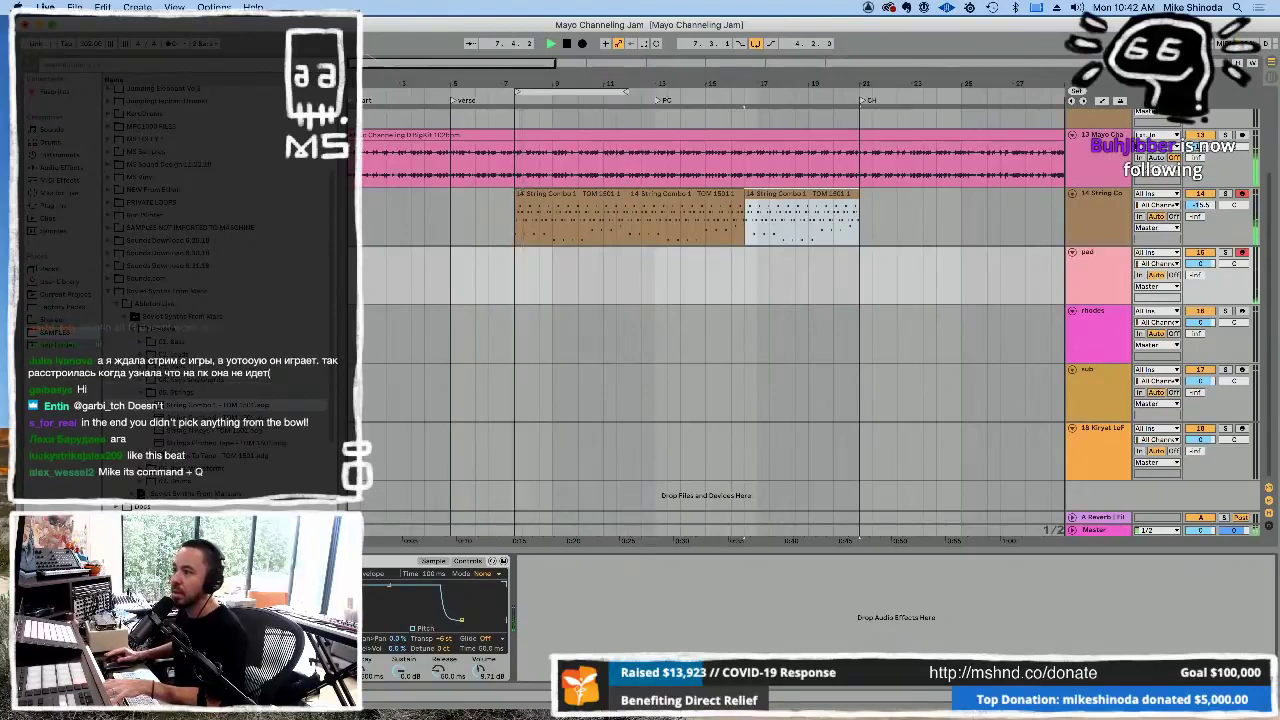
{"action": "left_click", "coordinate": [47, 206]}
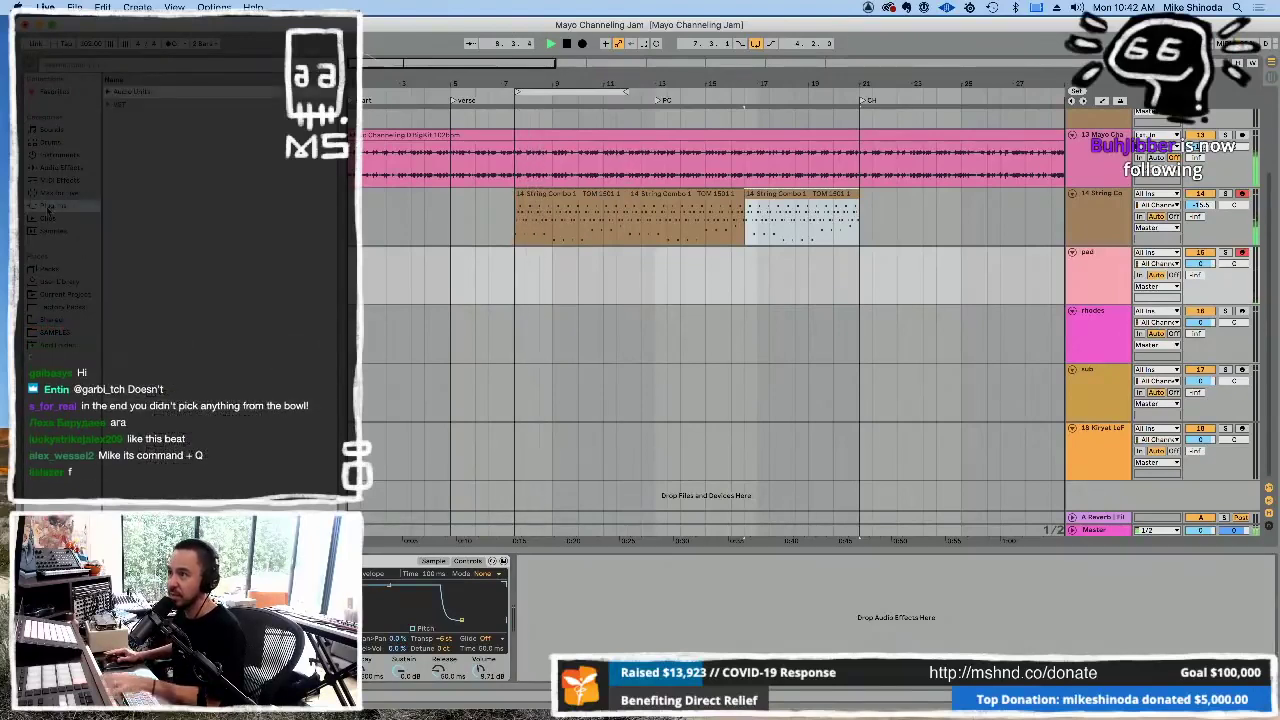
{"action": "left_click", "coordinate": [108, 92]}
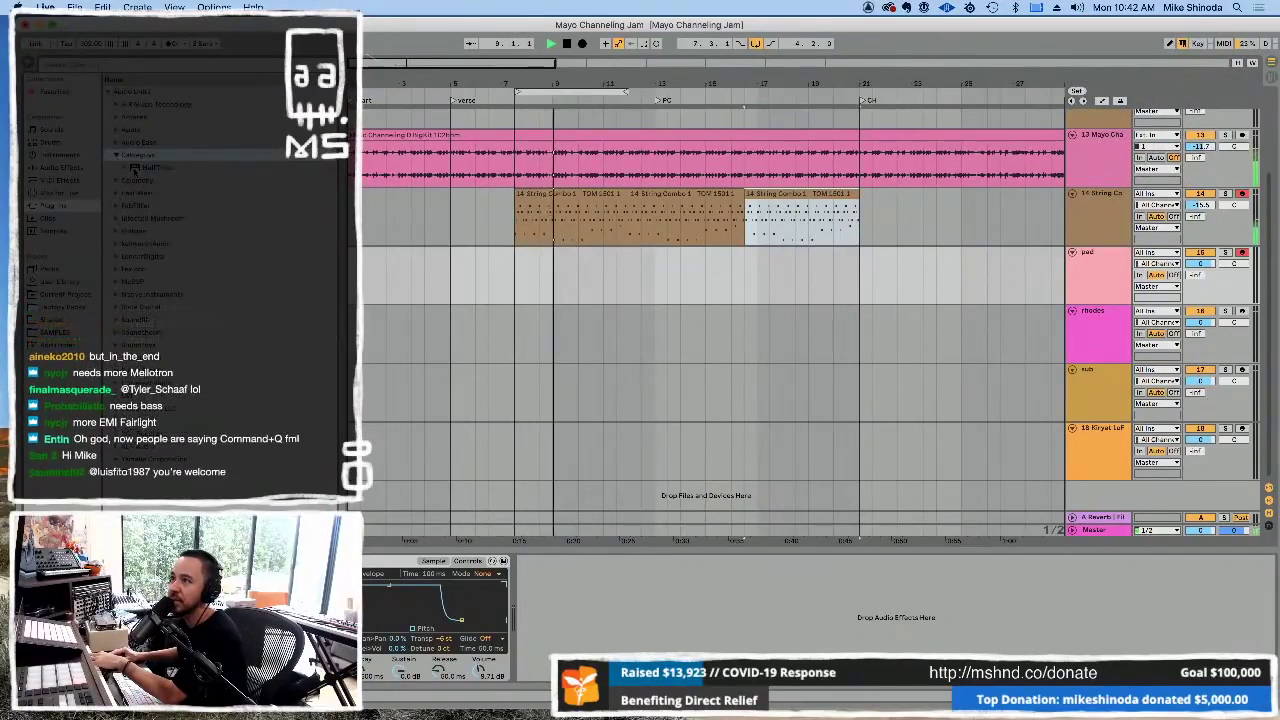
{"action": "left_click", "coordinate": [122, 155]}
{"action": "key", "text": "Return"}
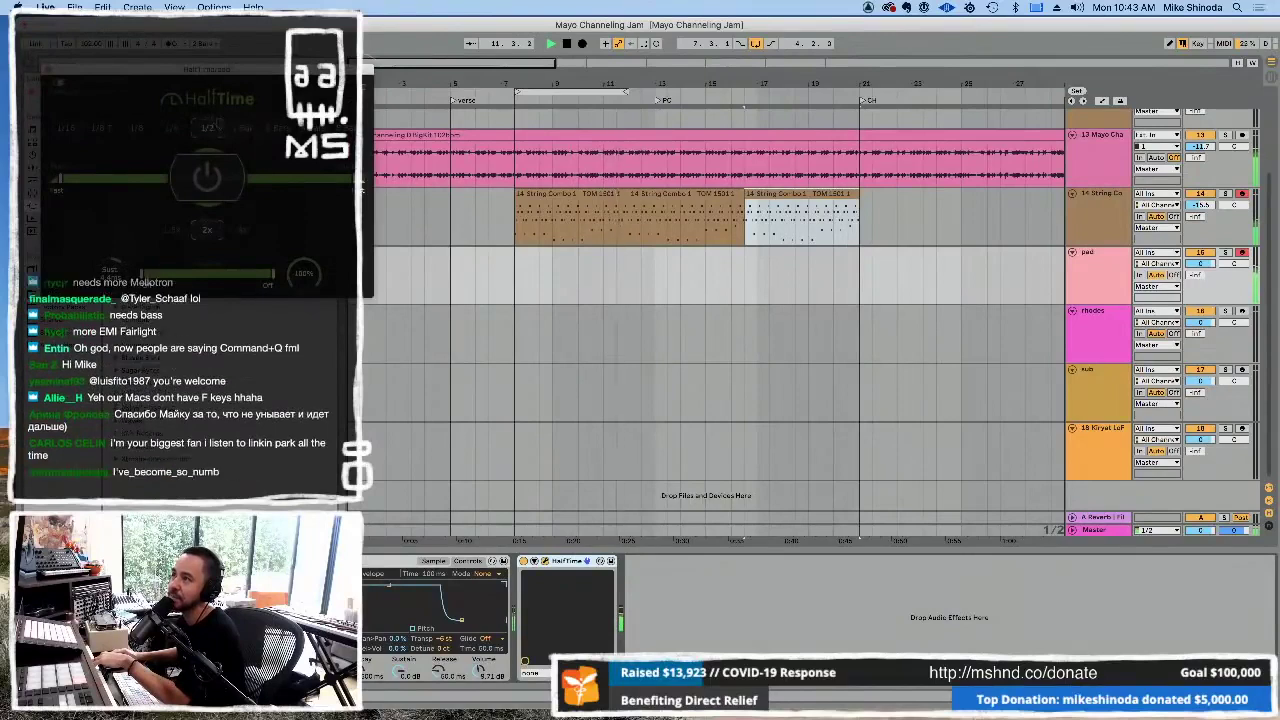
- Place the HalfTime window over the arrangement and set its loop length to 1/4 with the mix at 100%
{"action": "left_click_drag", "start_coordinate": [254, 74], "coordinate": [654, 17]}
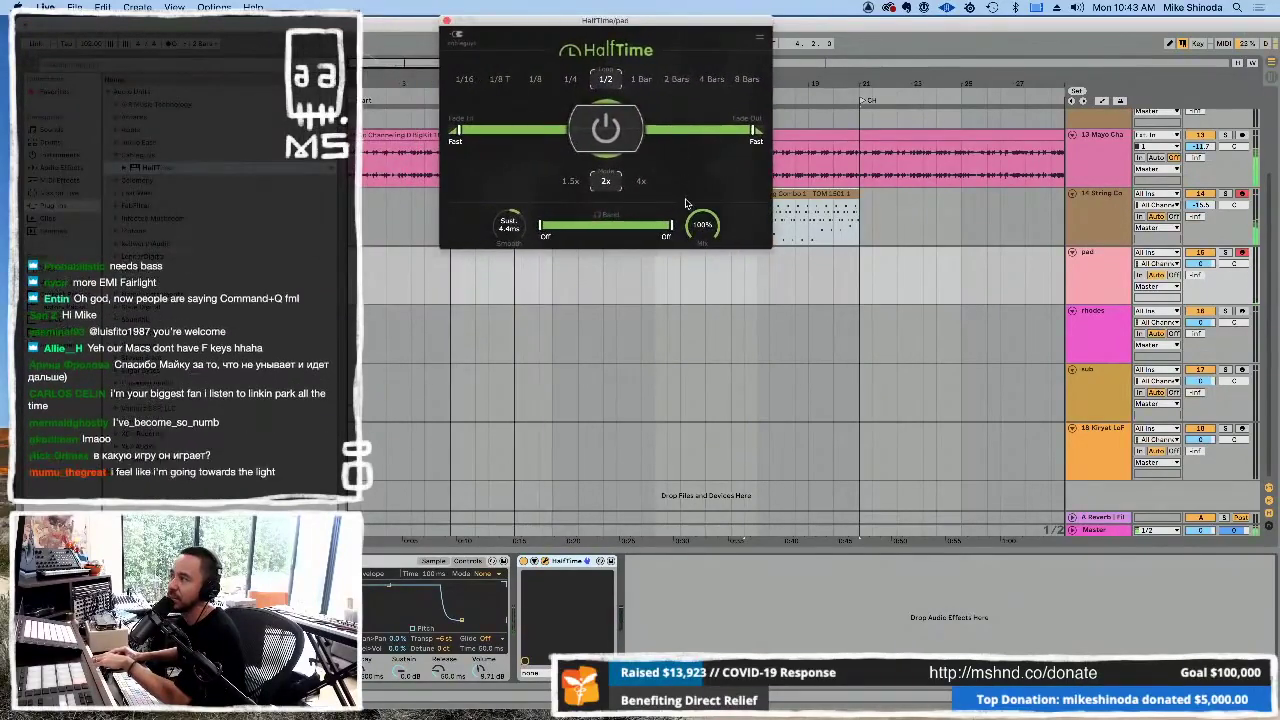
{"action": "left_click", "coordinate": [619, 147]}
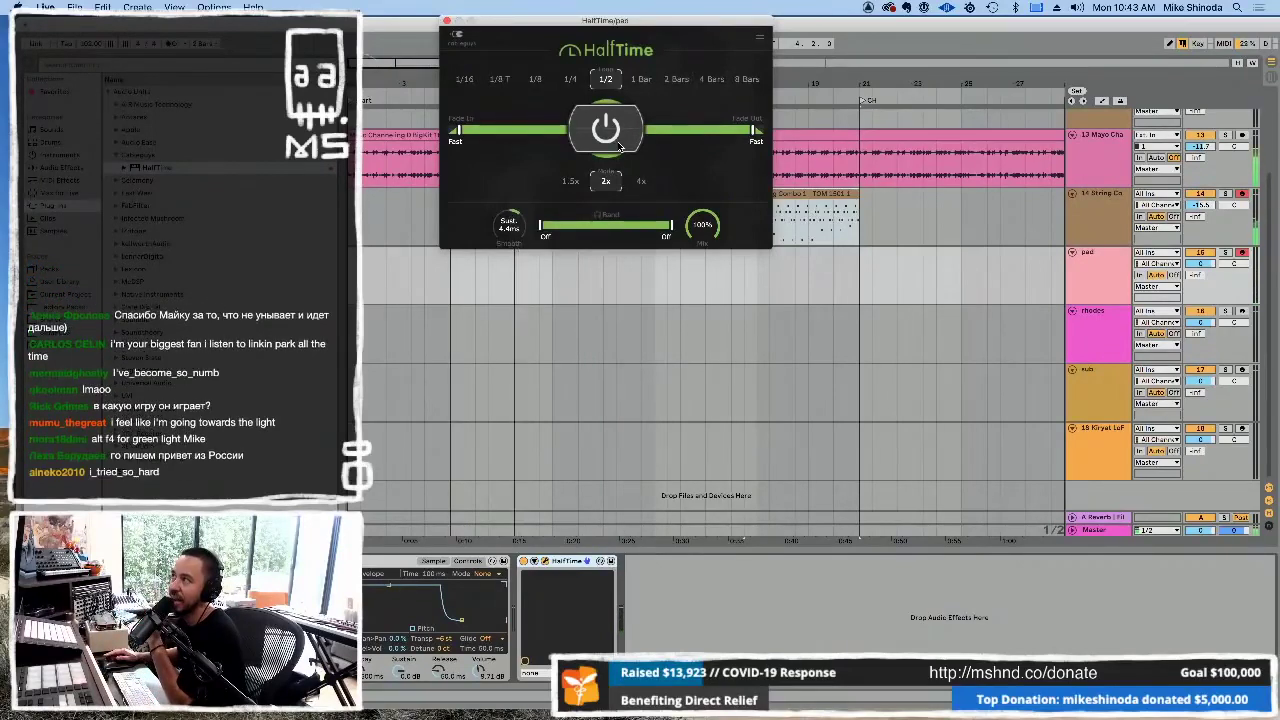
{"action": "left_click", "coordinate": [571, 80]}
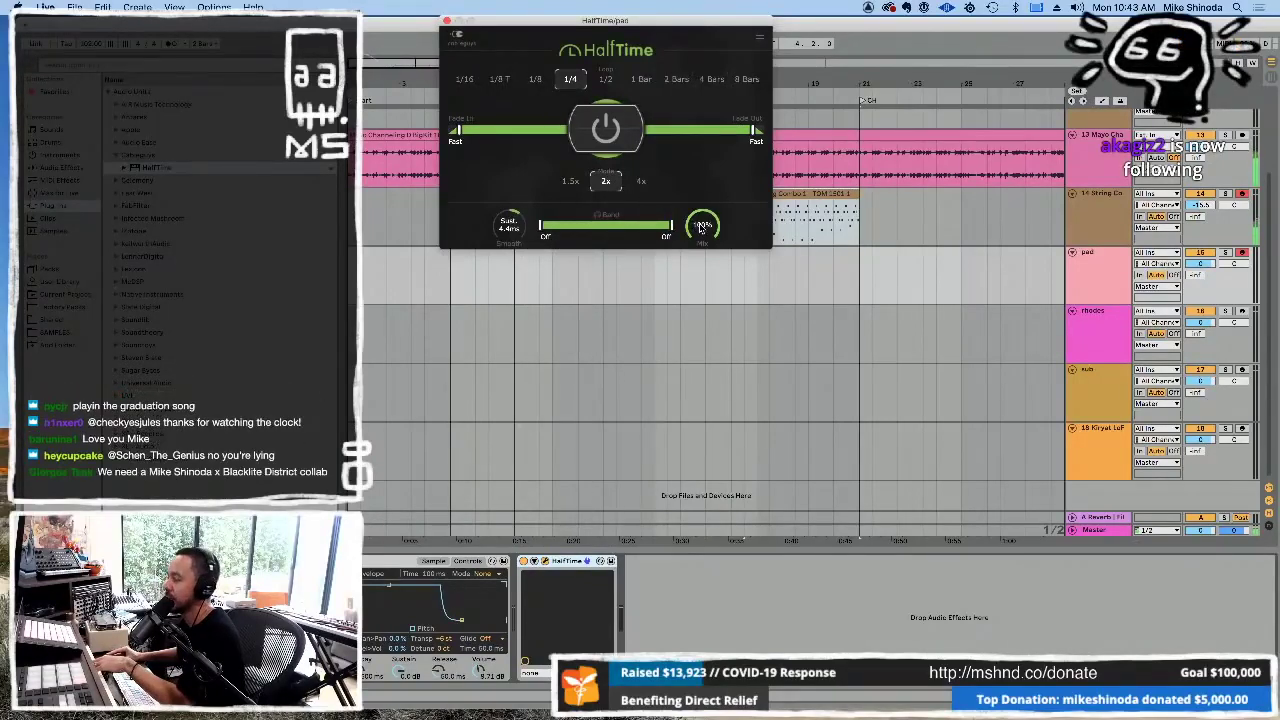
{"action": "left_click_drag", "start_coordinate": [702, 224], "coordinate": [702, 228]}
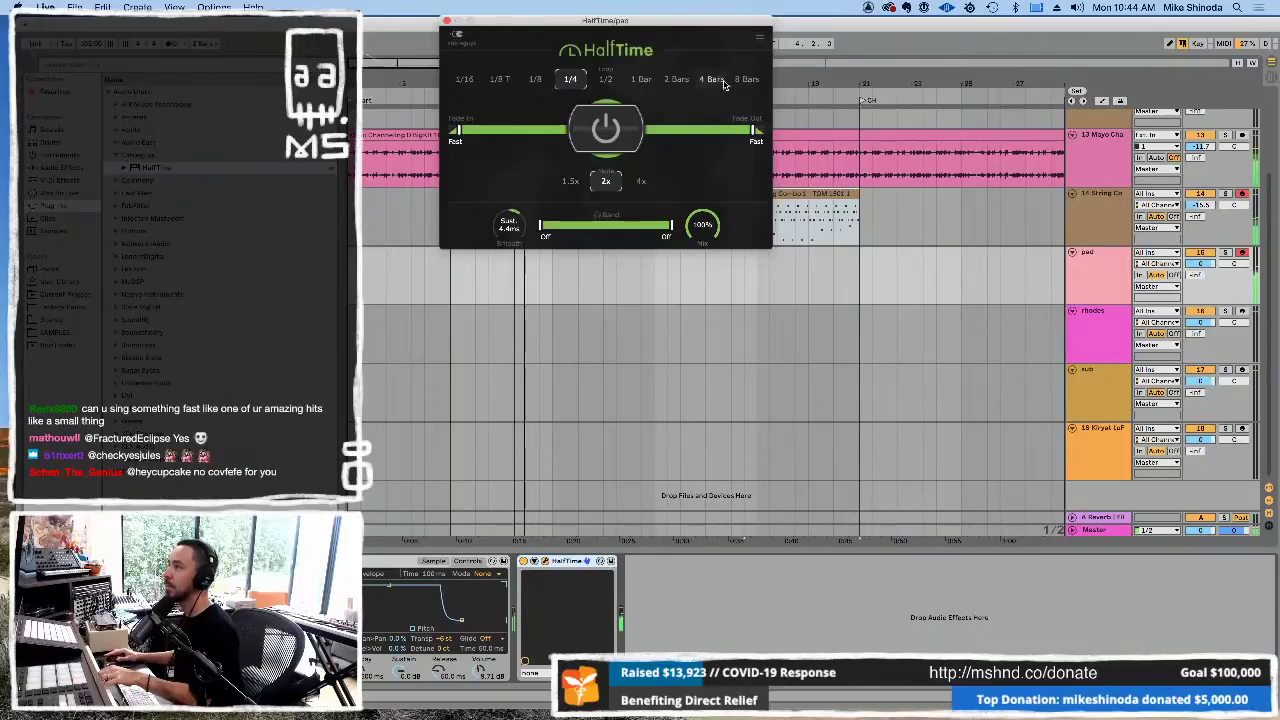
- Extend the arrangement loop back to bar 1 and set the pad's HalfTime loop length to 1/8, leaving the plug-in window closed
{"action": "left_click", "coordinate": [447, 21]}
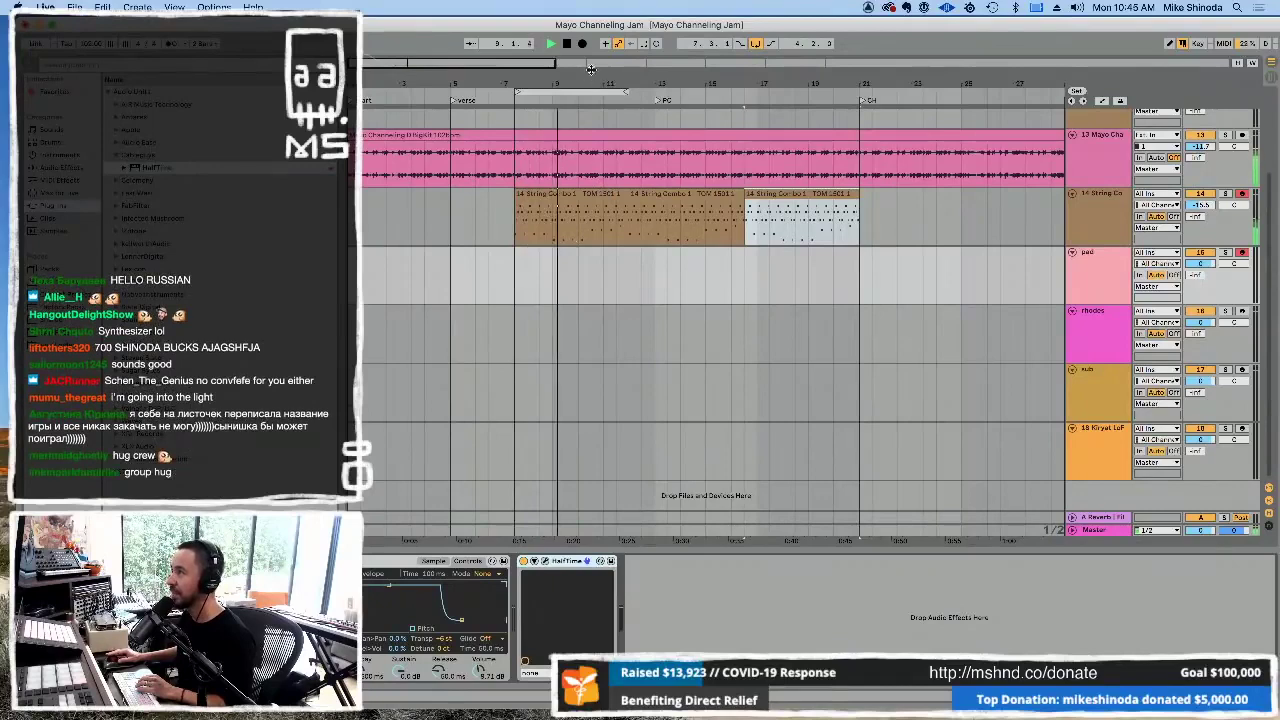
{"action": "left_click_drag", "start_coordinate": [516, 92], "coordinate": [362, 92]}
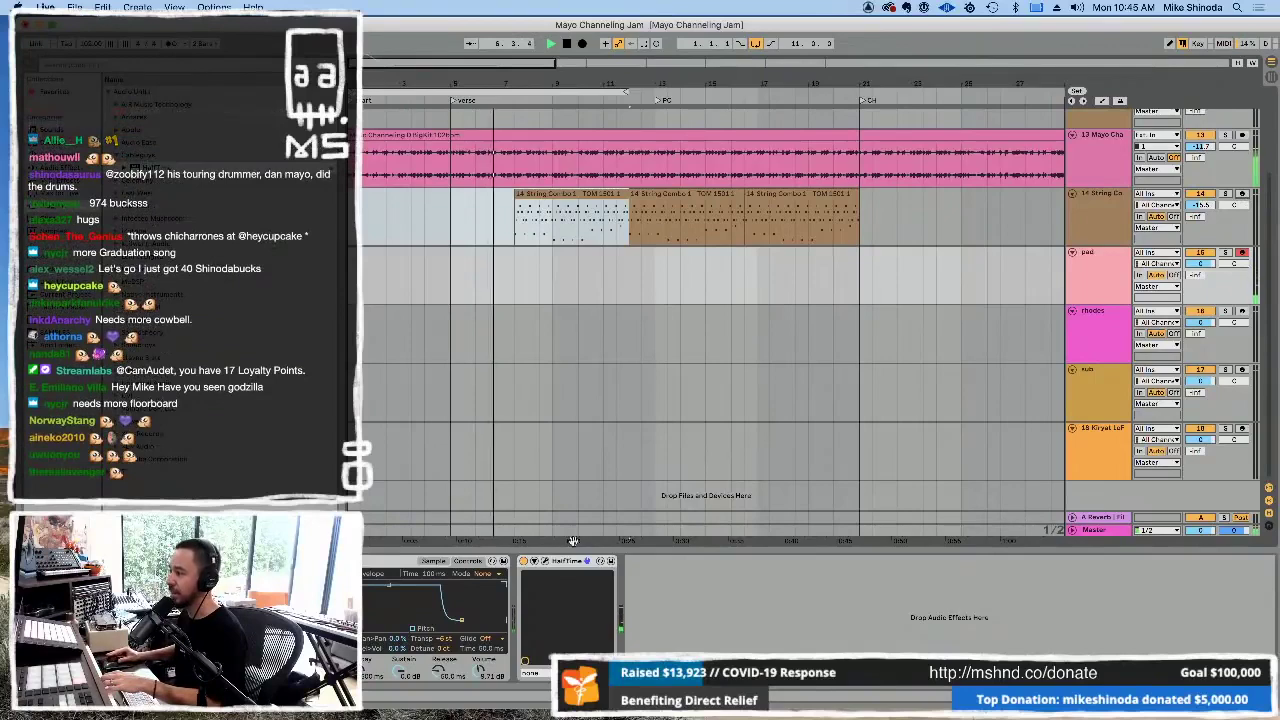
{"action": "left_click", "coordinate": [547, 561]}
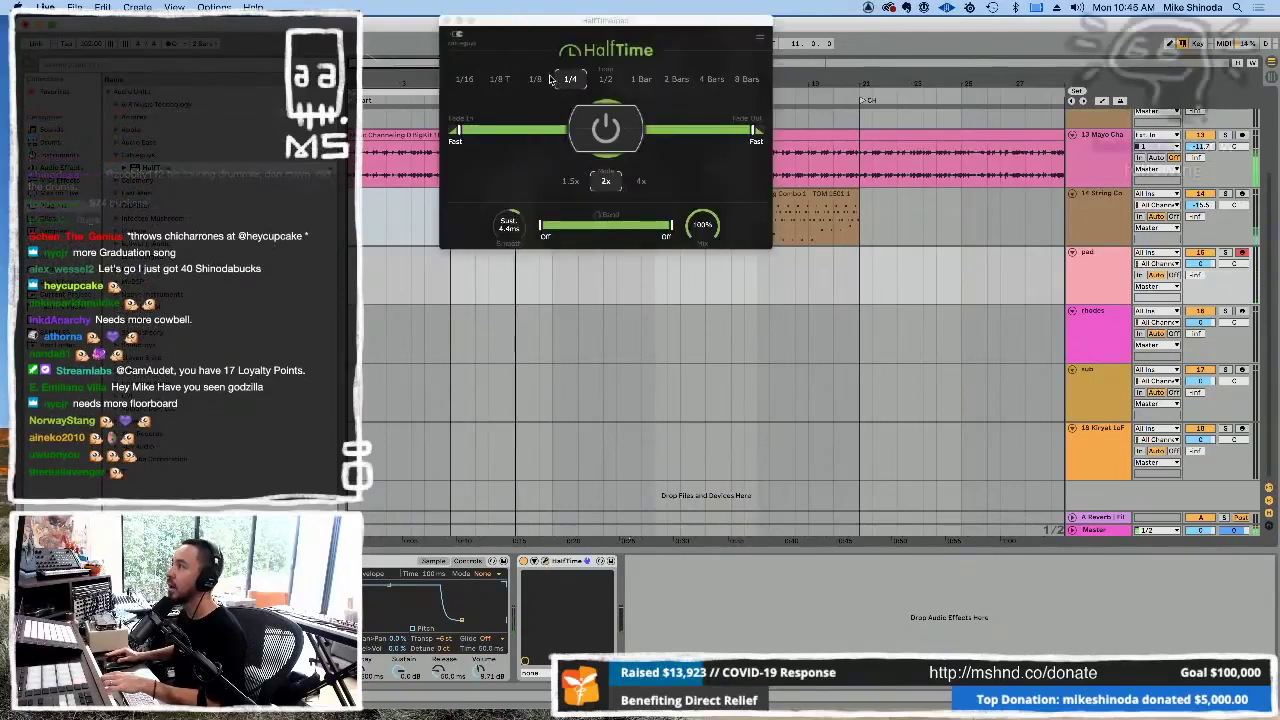
{"action": "left_click", "coordinate": [536, 79]}
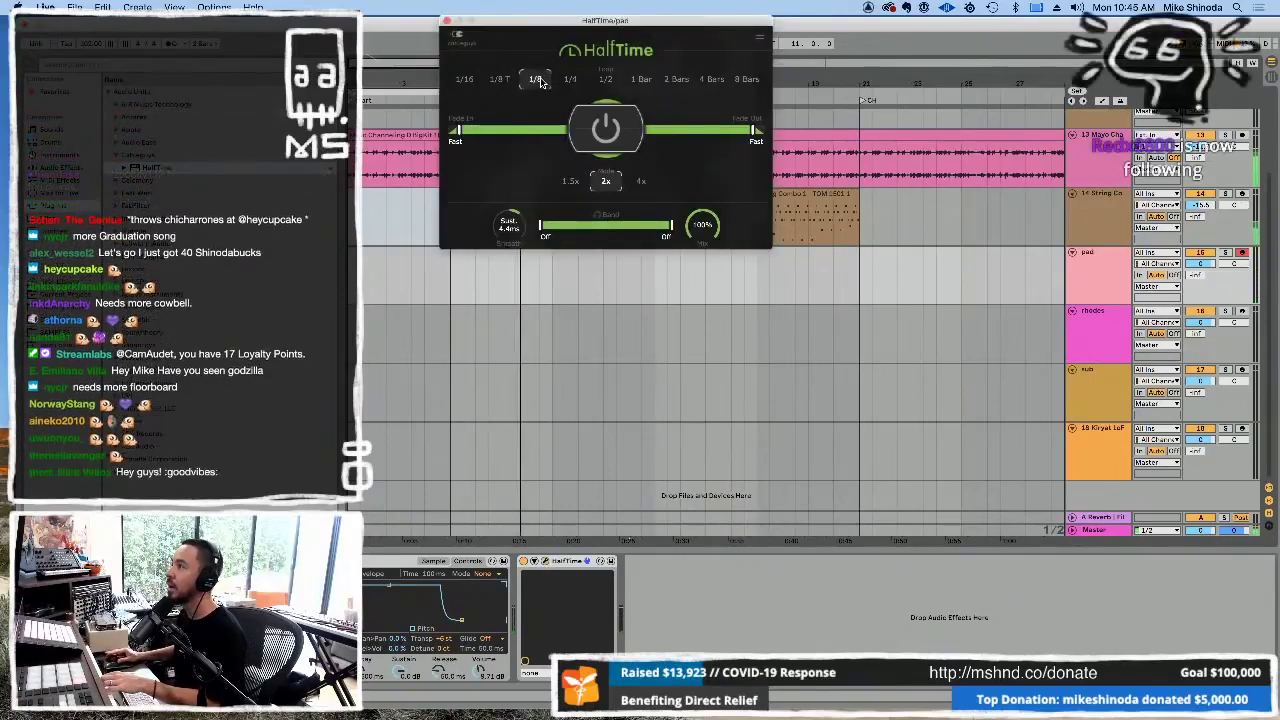
{"action": "left_click", "coordinate": [447, 21]}
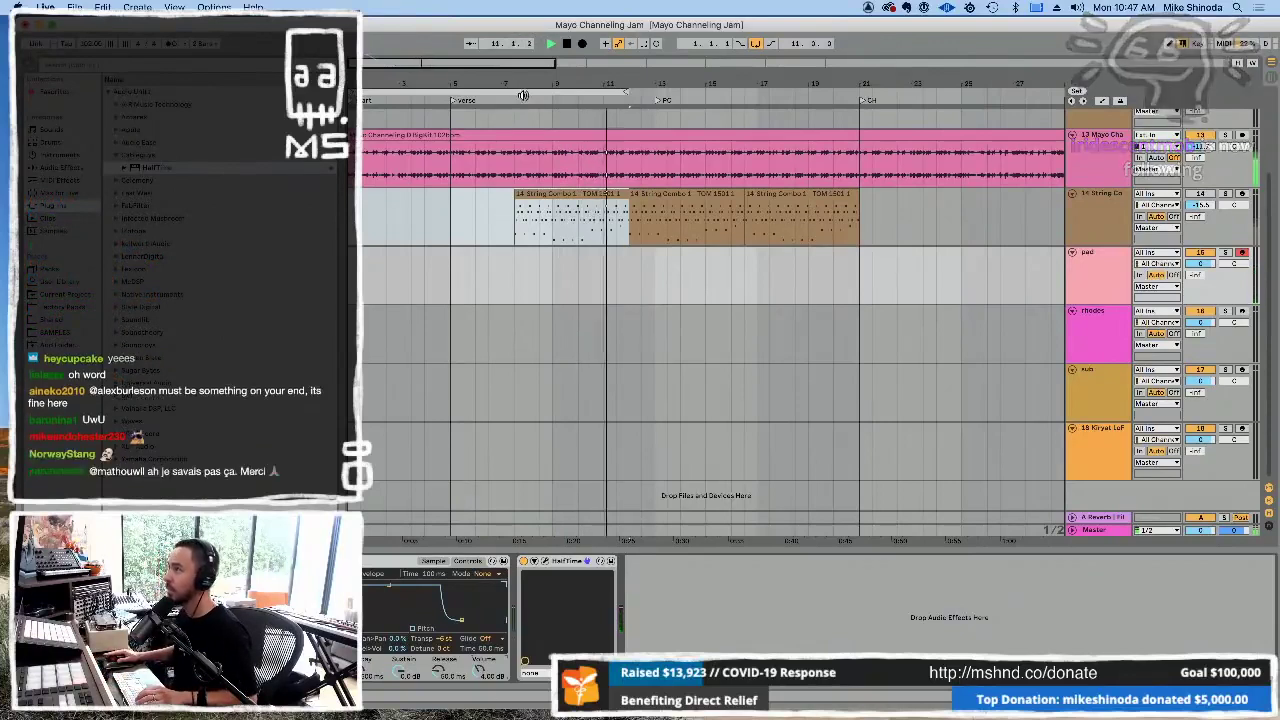
- Loop the eight bars from the verse marker to the PC marker and arm the rhodes track instead of the pad track
{"action": "left_click_drag", "start_coordinate": [523, 90], "coordinate": [631, 109]}
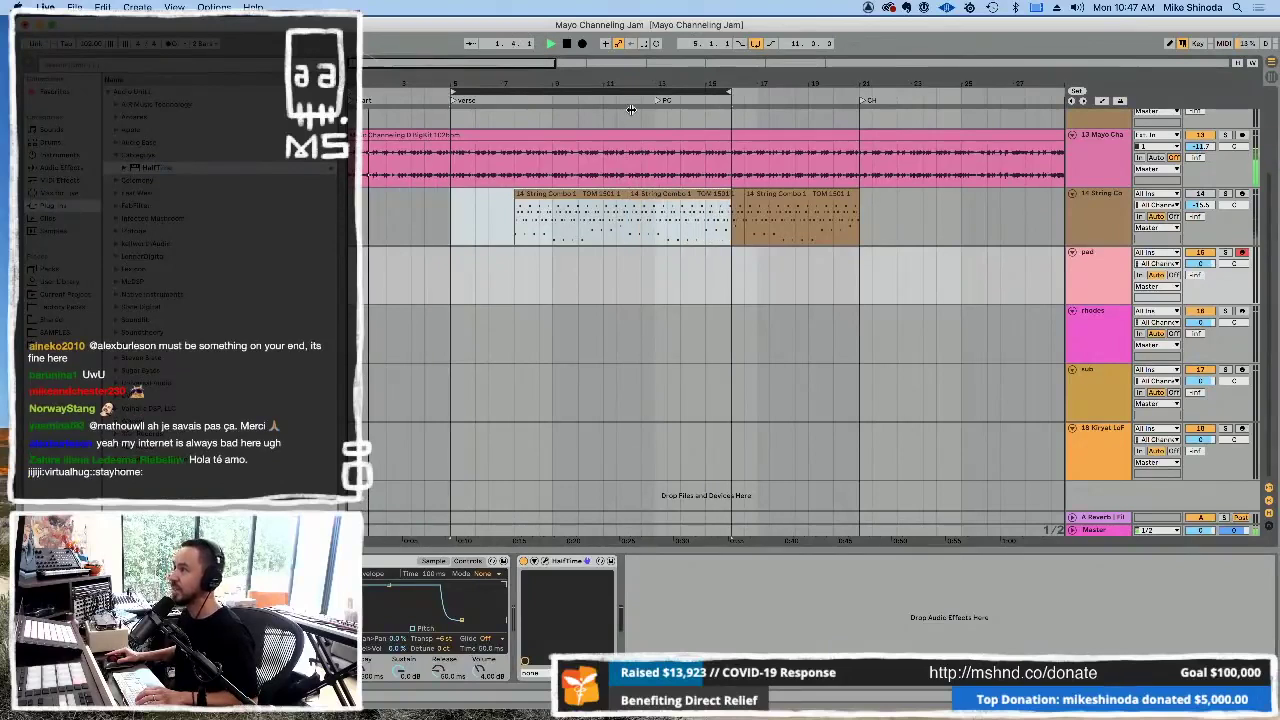
{"action": "left_click_drag", "start_coordinate": [728, 92], "coordinate": [652, 95]}
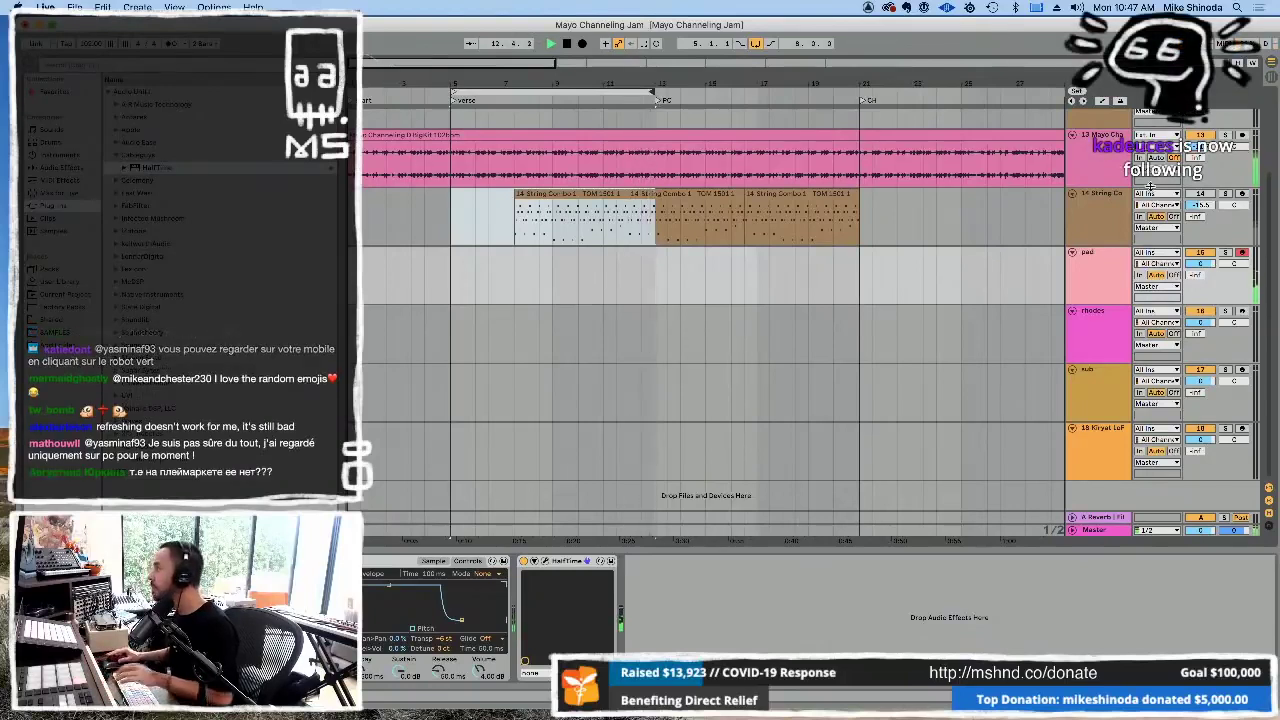
{"action": "left_click", "coordinate": [1103, 316]}
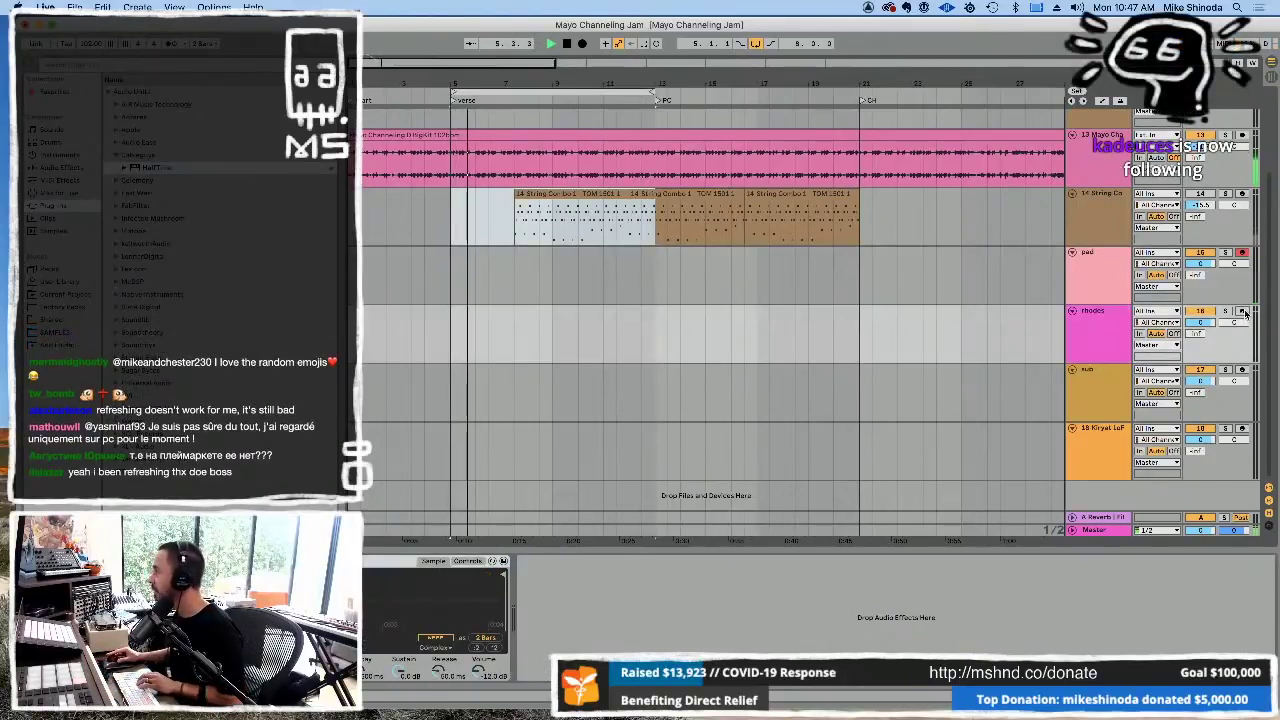
{"action": "left_click", "coordinate": [1243, 254]}
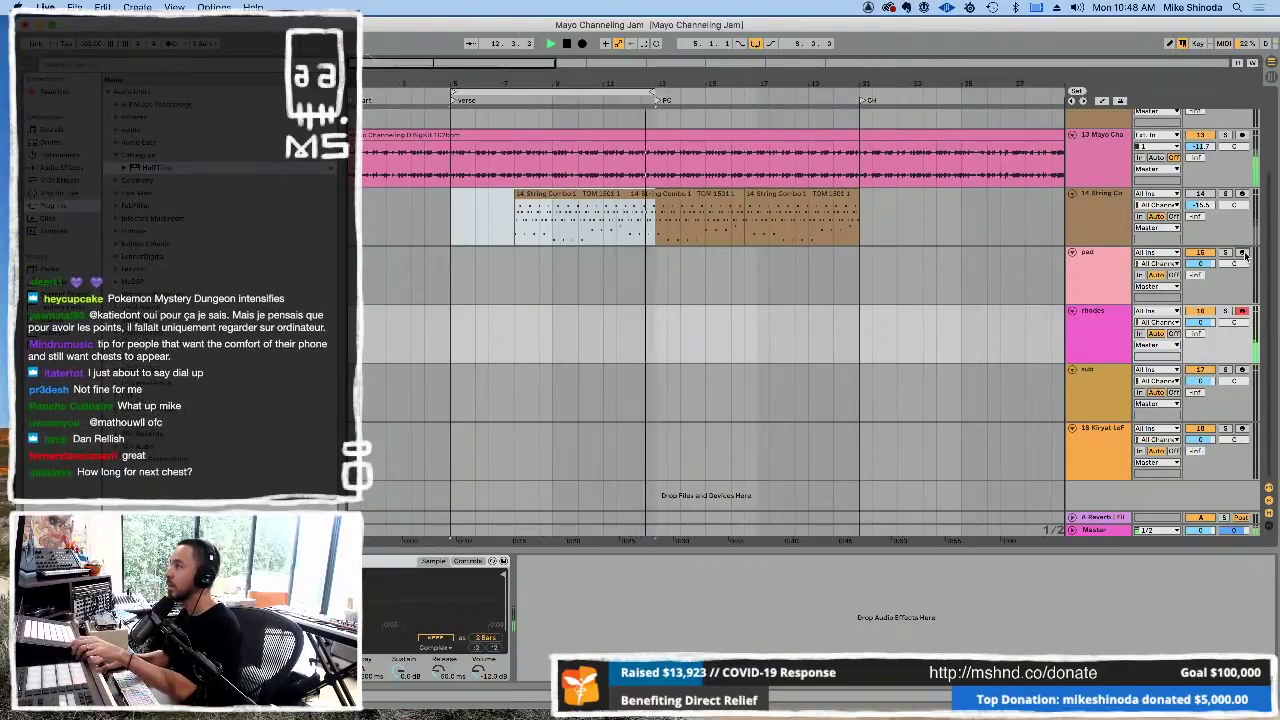
- Record a rhodes take over the looped verse, review its notes and velocities, and delete the clip
{"action": "key", "text": "F9"}
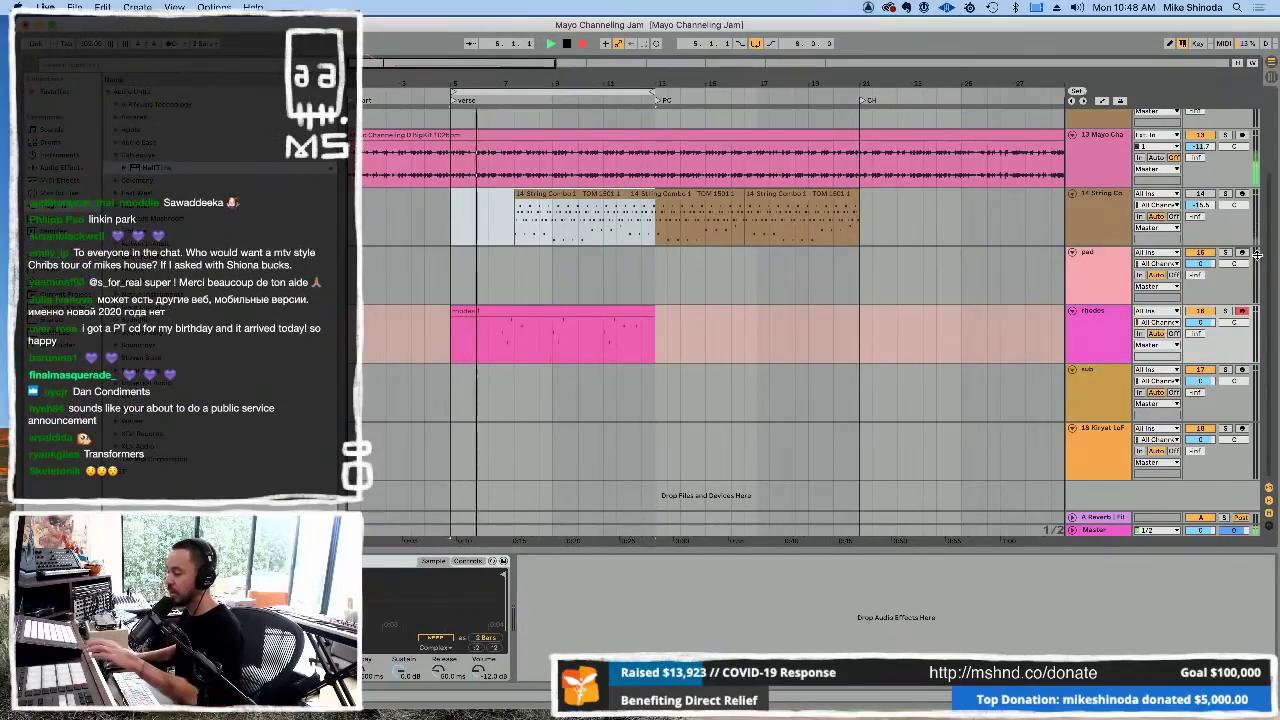
{"action": "key", "text": "F9"}
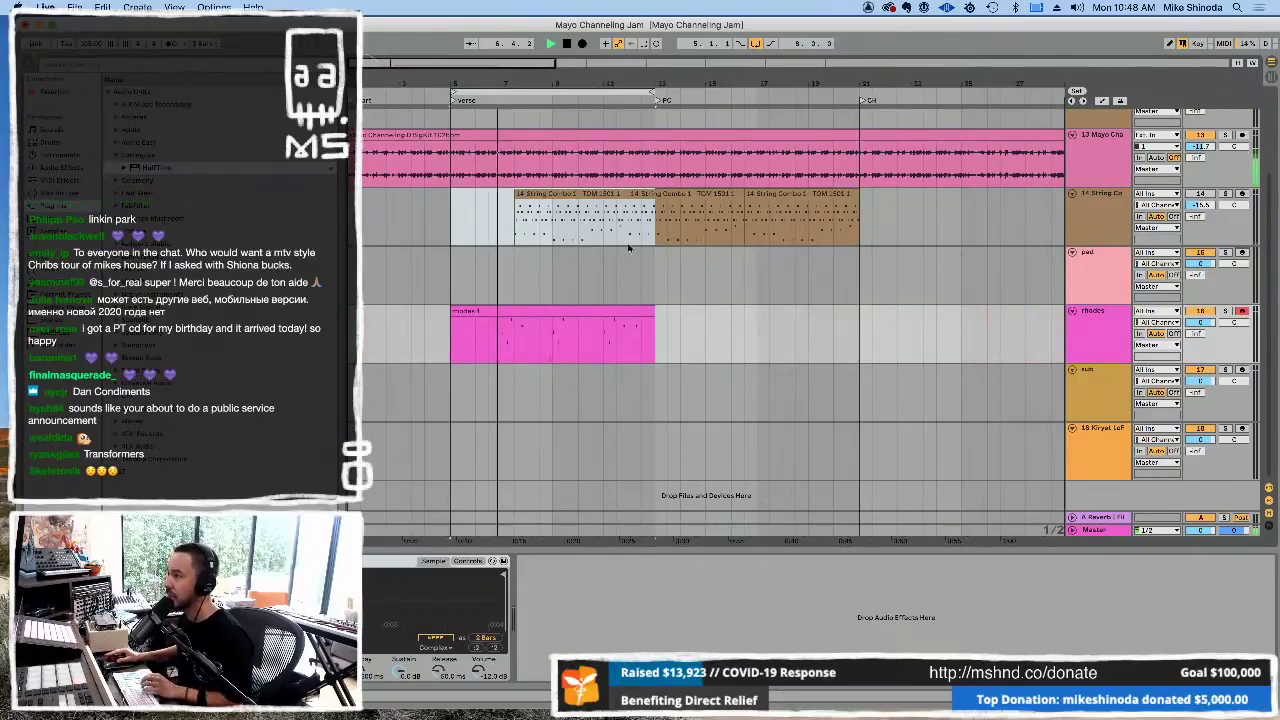
{"action": "left_click", "coordinate": [550, 315]}
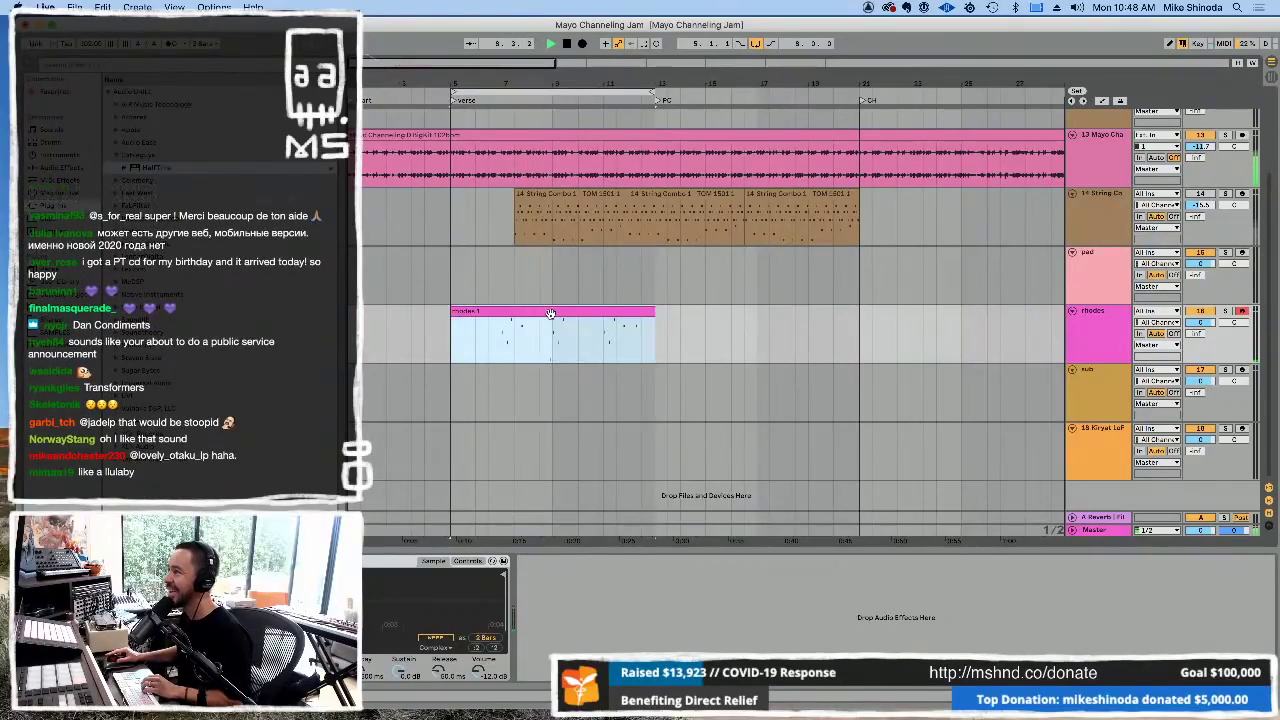
{"action": "double_click", "coordinate": [551, 313]}
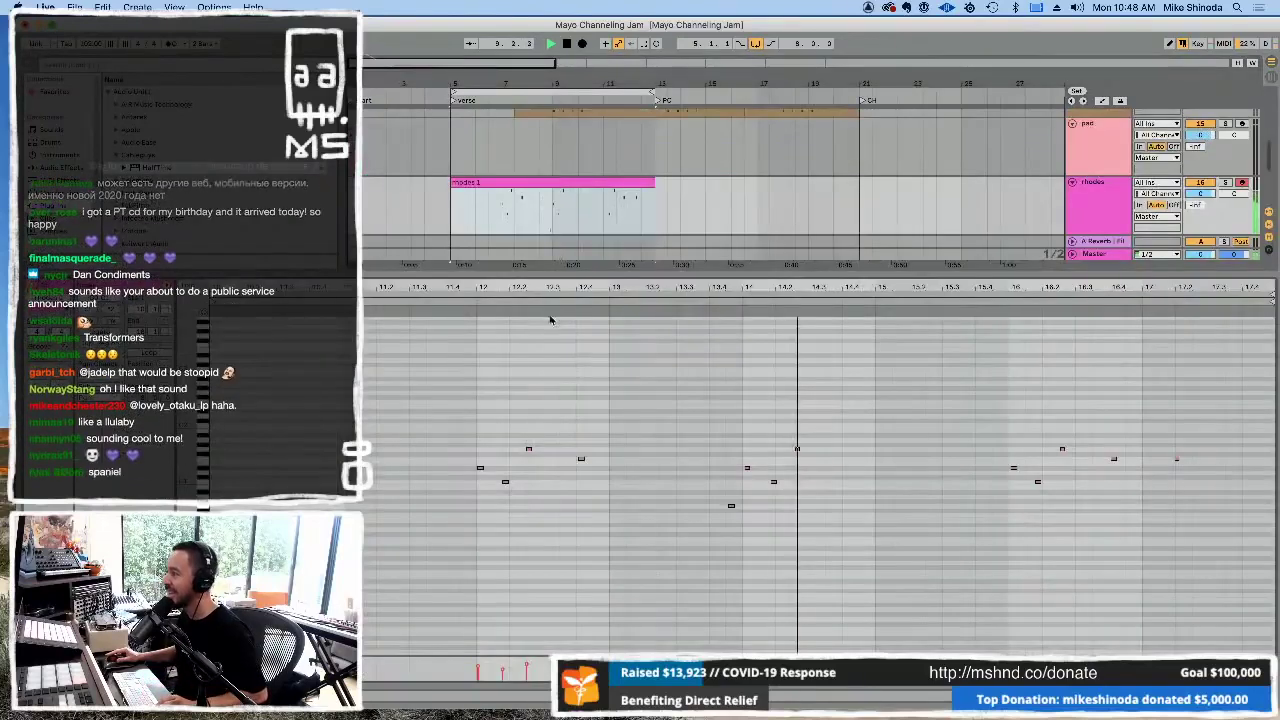
{"action": "left_click", "coordinate": [205, 660]}
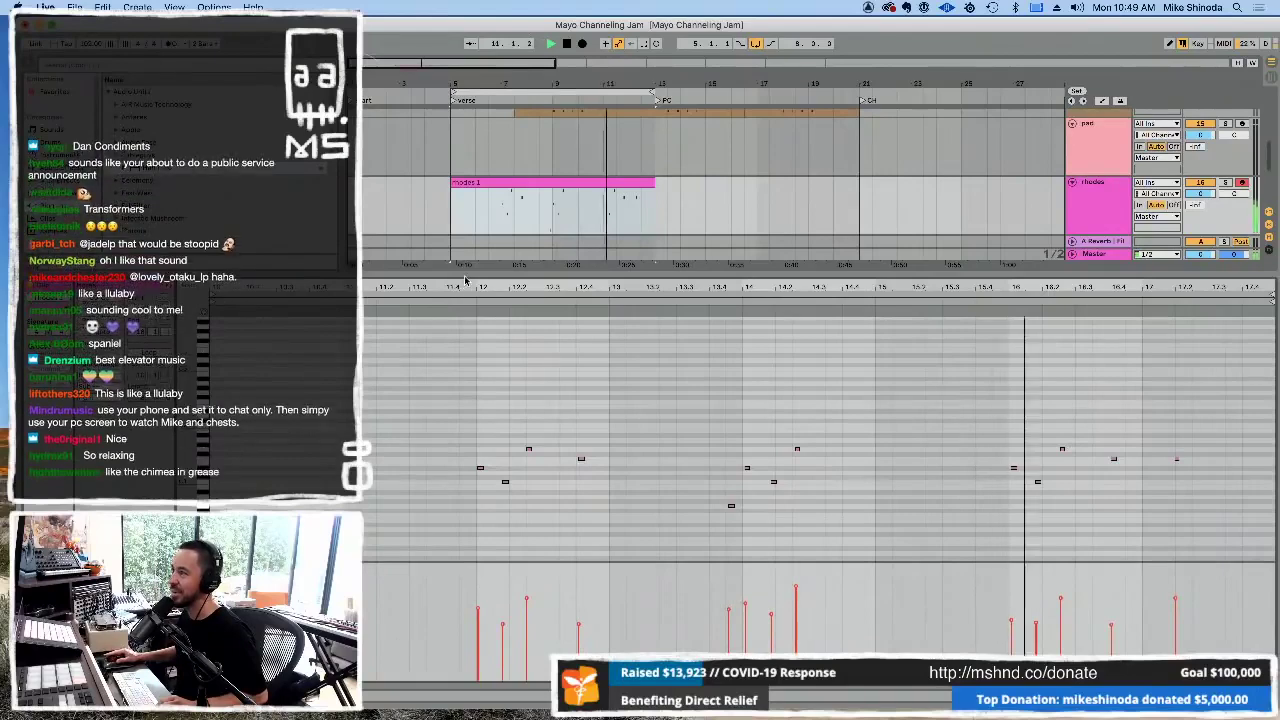
{"action": "key", "text": "super+alt+l"}
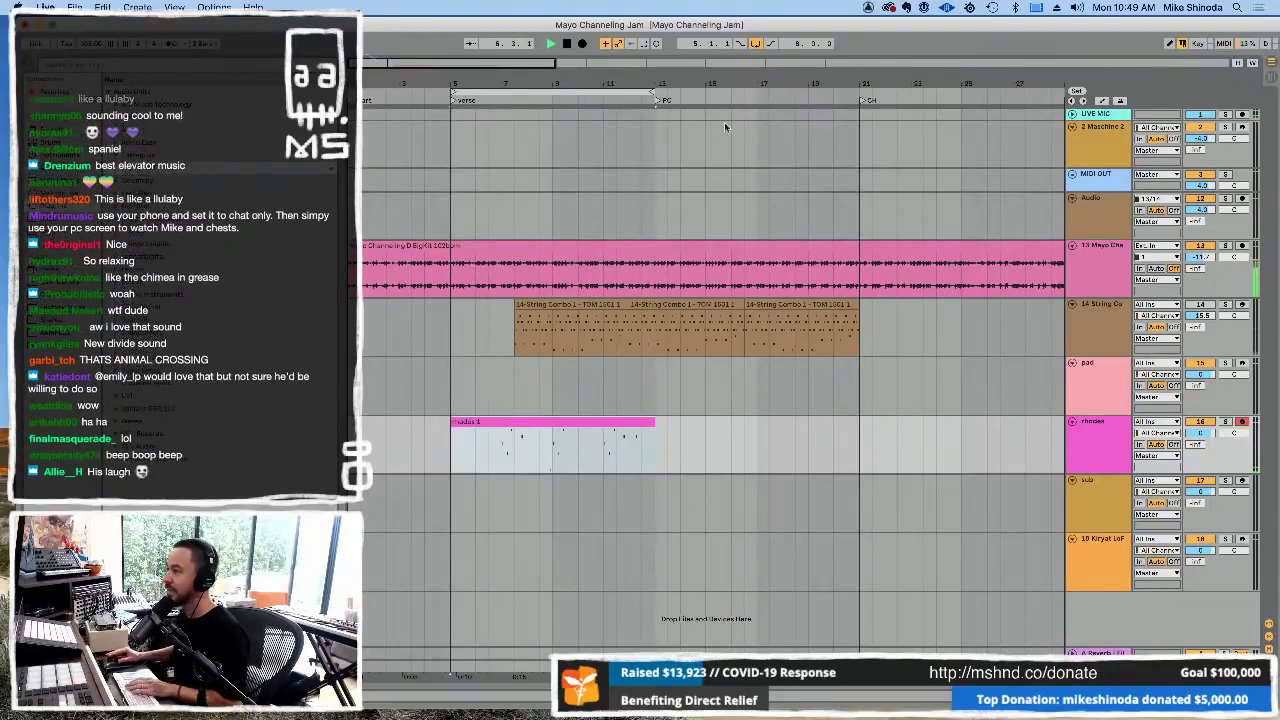
{"action": "key", "text": "Delete"}
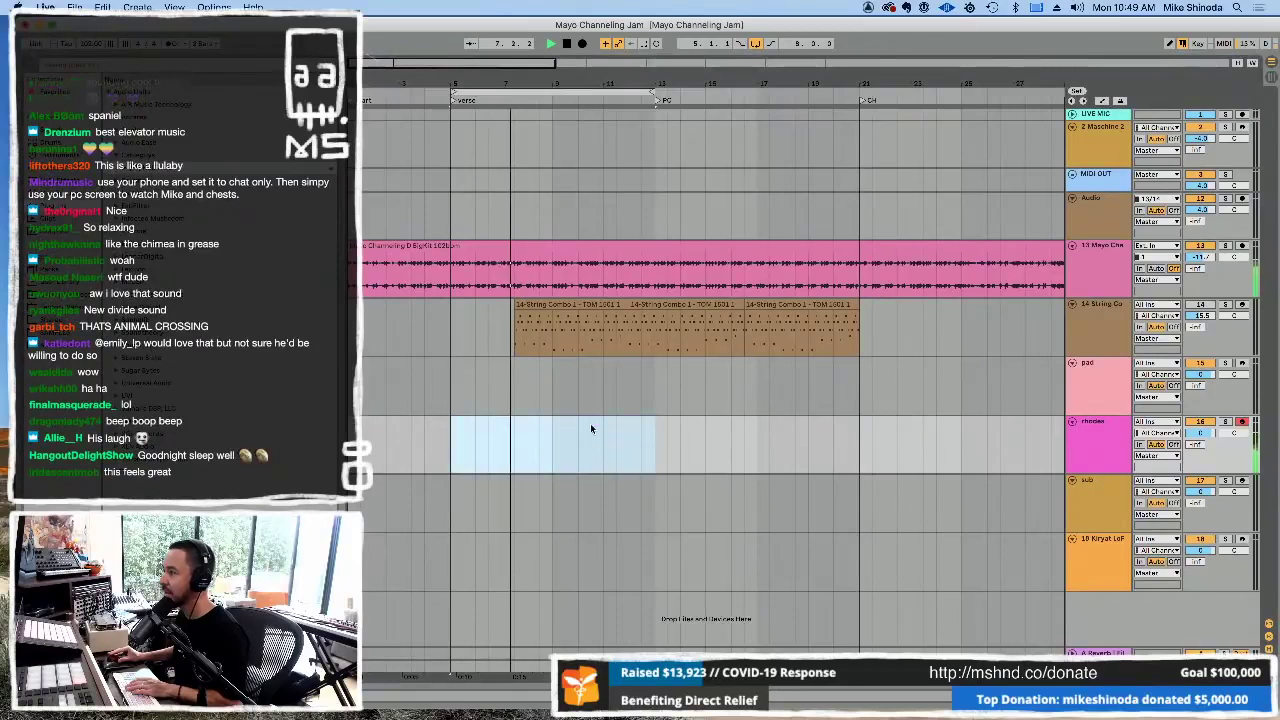
- Record a new take on the rhodes track over the looped verse and open the recorded clip
{"action": "left_click", "coordinate": [582, 43]}
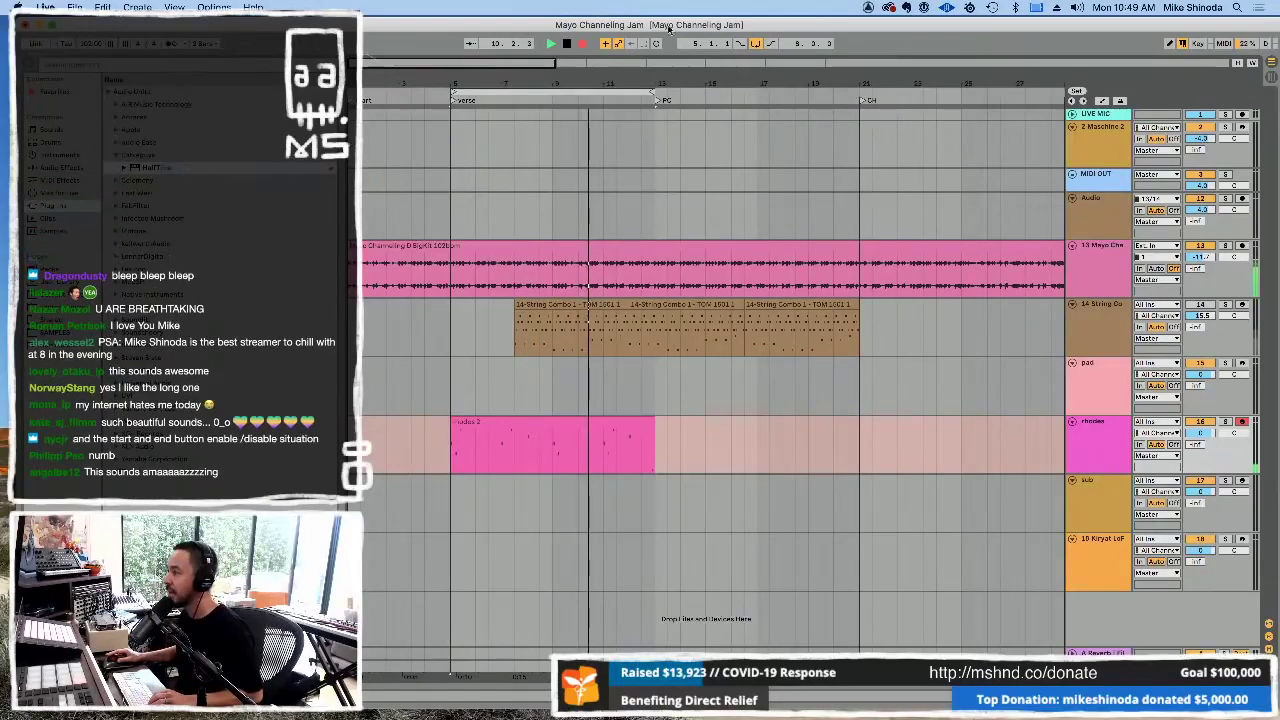
{"action": "left_click", "coordinate": [583, 425]}
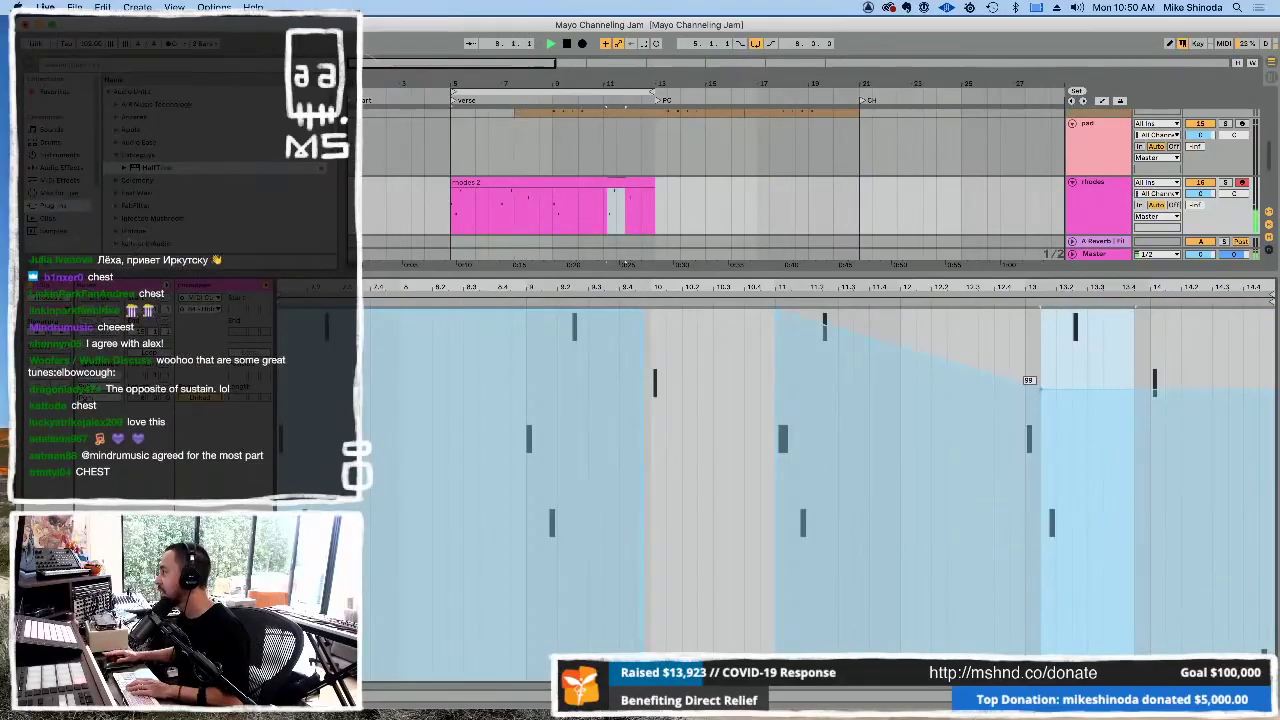
- Close the gaps and slopes in the rhodes clip's controller envelope so it holds at 127 throughout
{"action": "left_click", "coordinate": [1040, 332]}
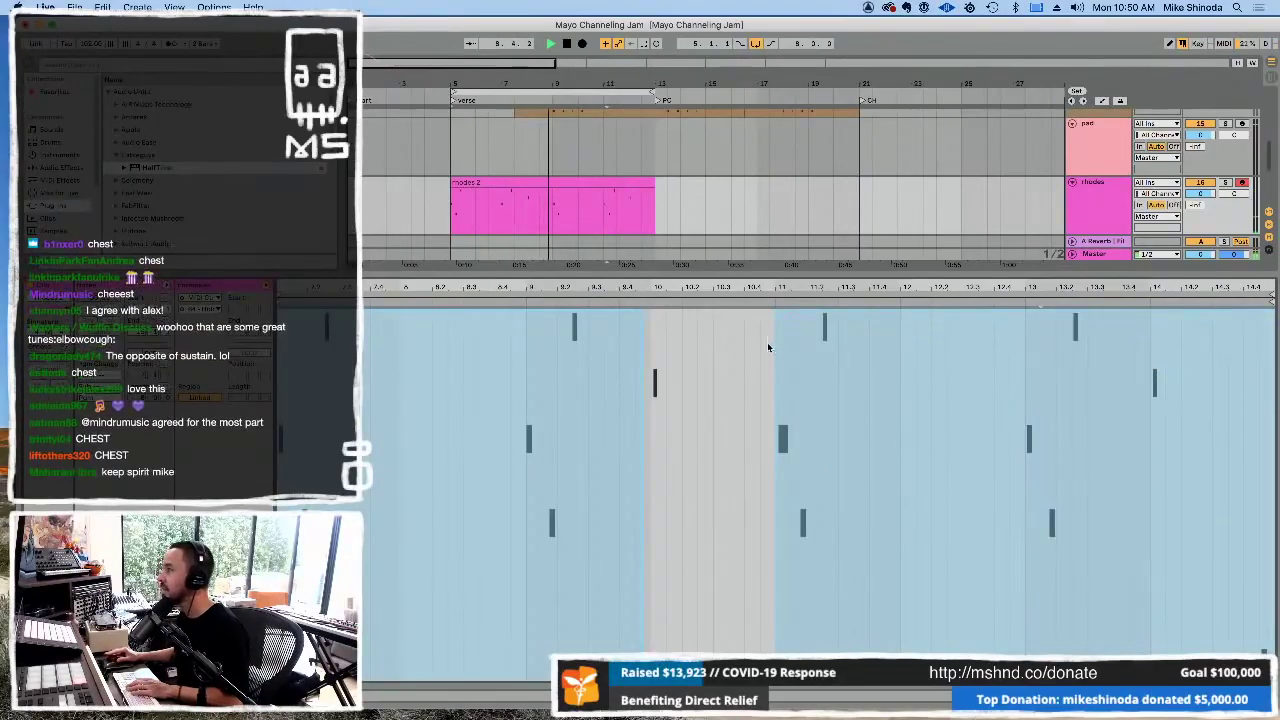
{"action": "scroll", "coordinate": [765, 320], "scroll_direction": "up", "scroll_amount": 5}
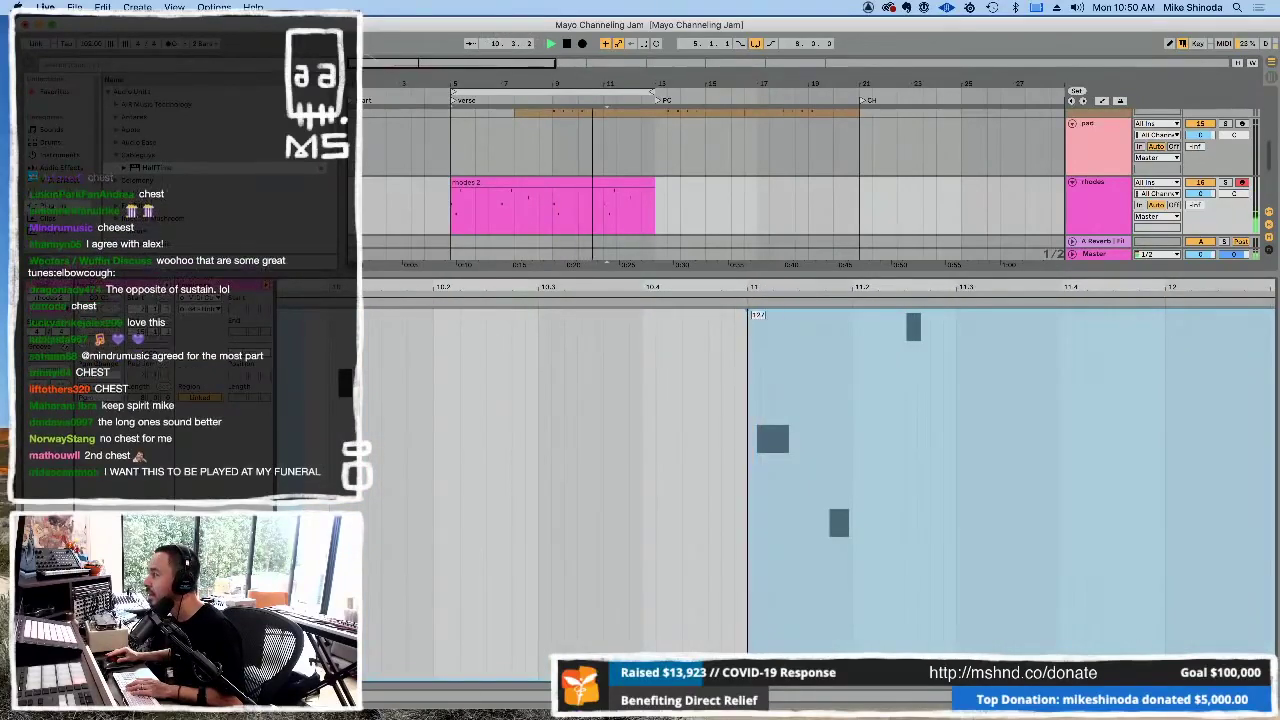
{"action": "left_click", "coordinate": [748, 316]}
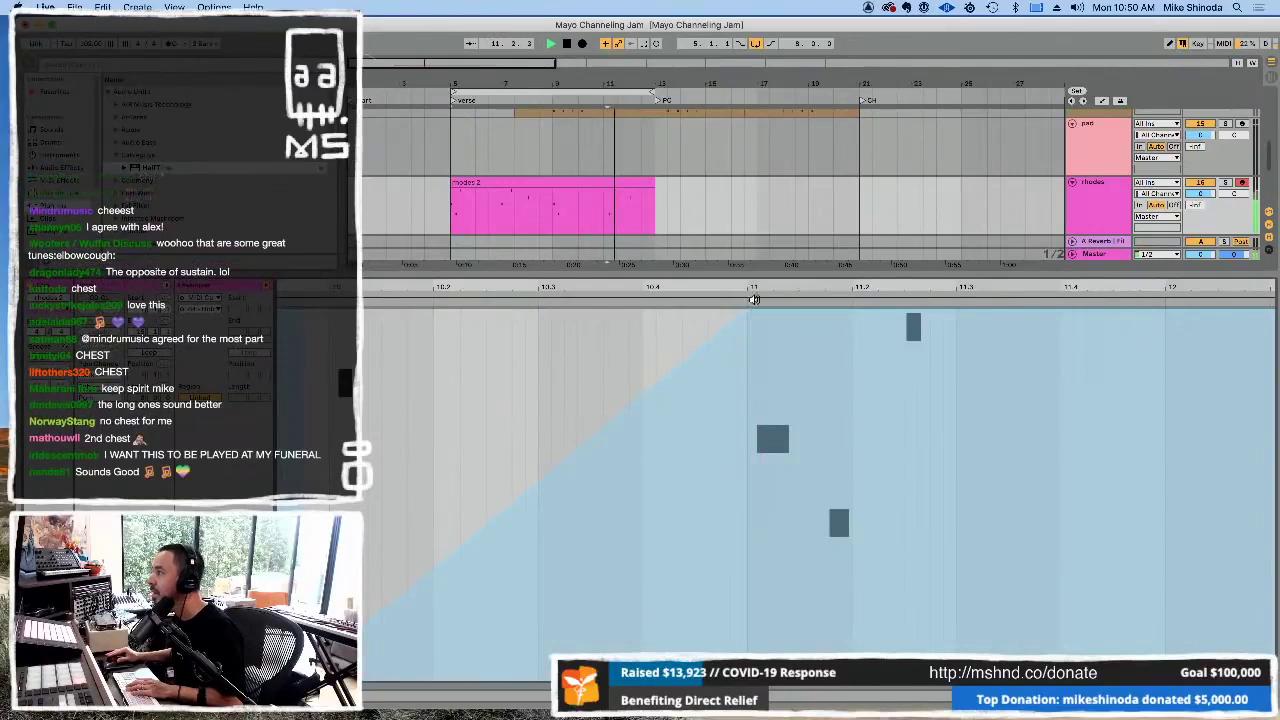
{"action": "scroll", "coordinate": [760, 287], "scroll_direction": "down", "scroll_amount": 5}
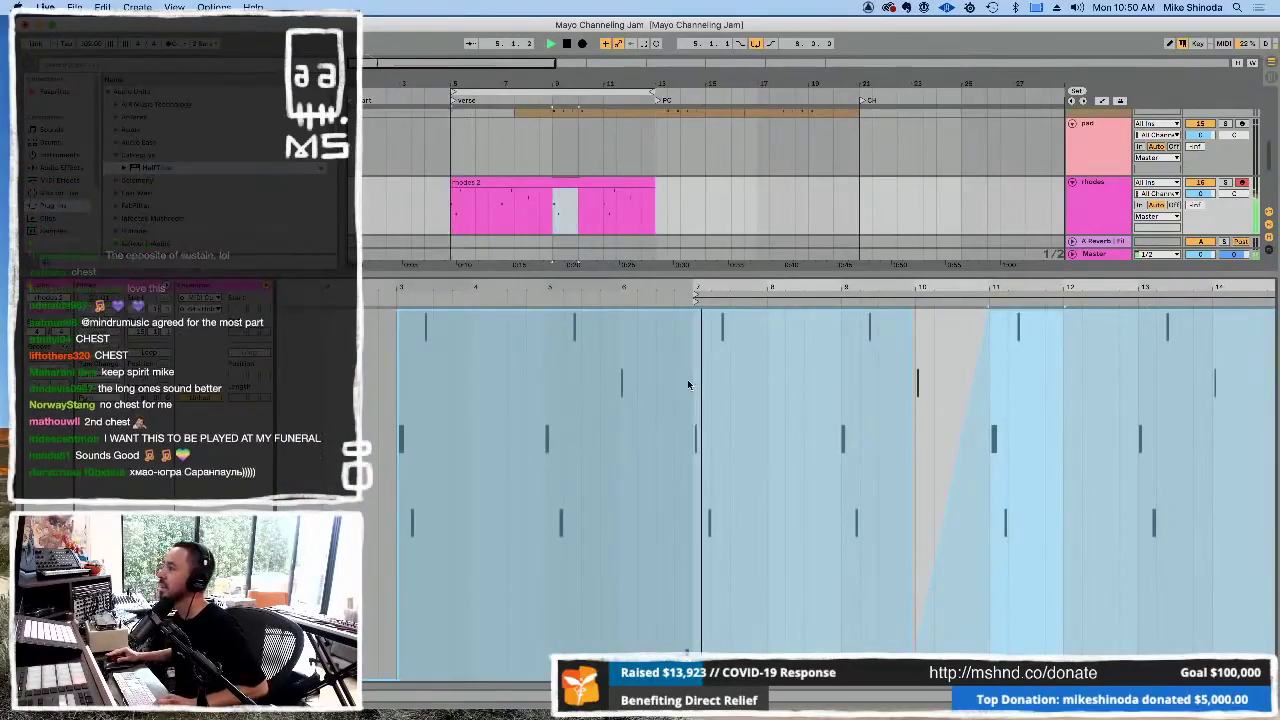
{"action": "left_click", "coordinate": [718, 386]}
{"action": "left_click_drag", "start_coordinate": [850, 369], "coordinate": [953, 482]}
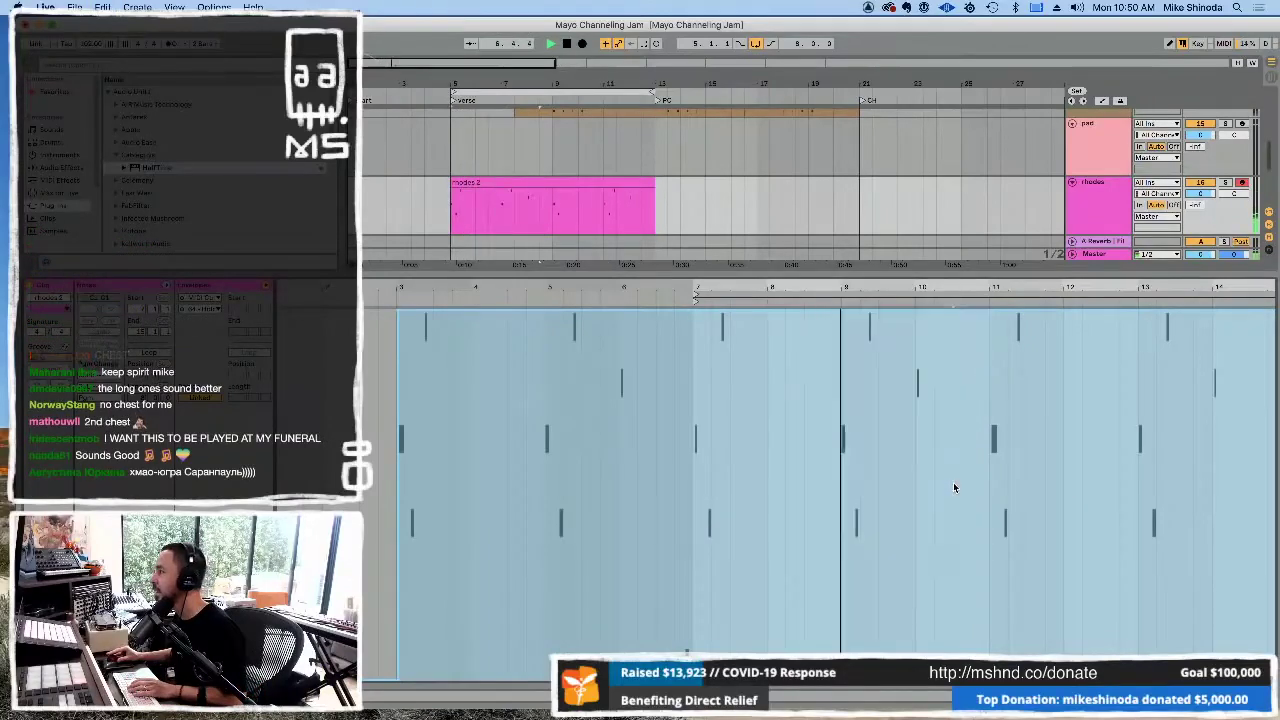
- Close the clip editor, move the first string clip back to the verse marker at bar 5, and replay the loop
{"action": "left_click", "coordinate": [542, 184]}
{"action": "left_click_drag", "start_coordinate": [602, 76], "coordinate": [624, 258]}
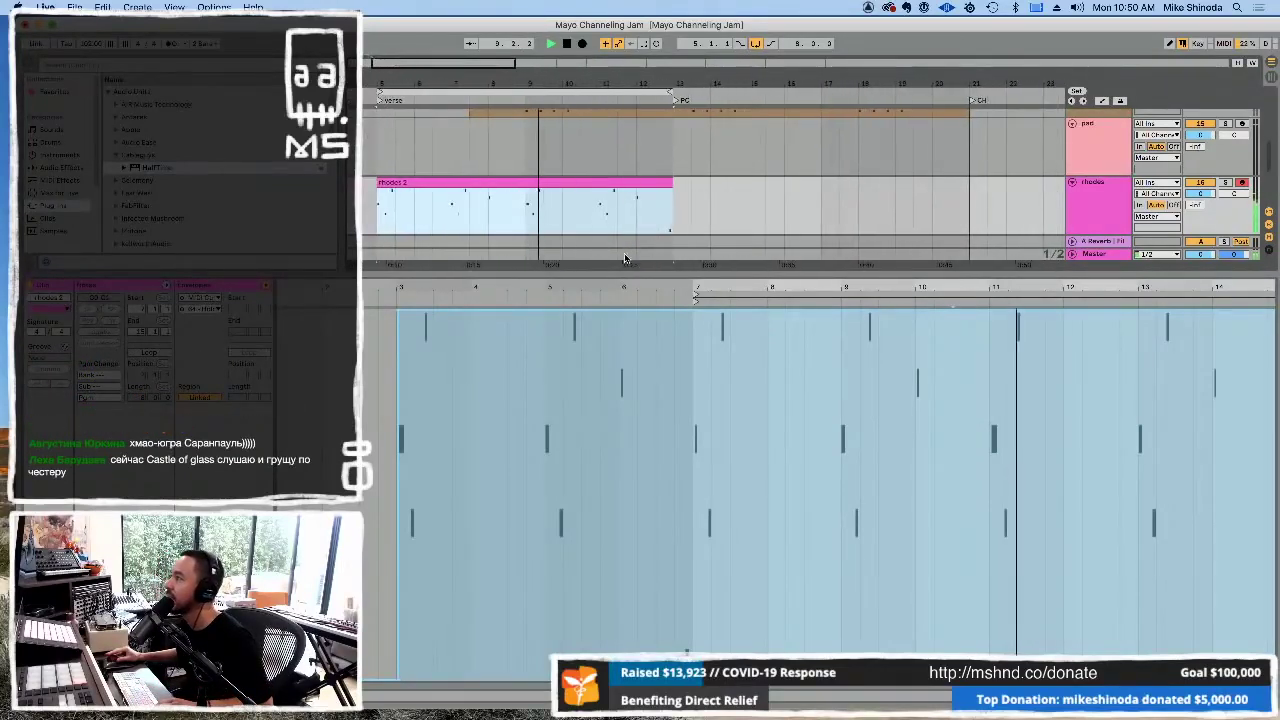
{"action": "key", "text": "super+alt+l"}
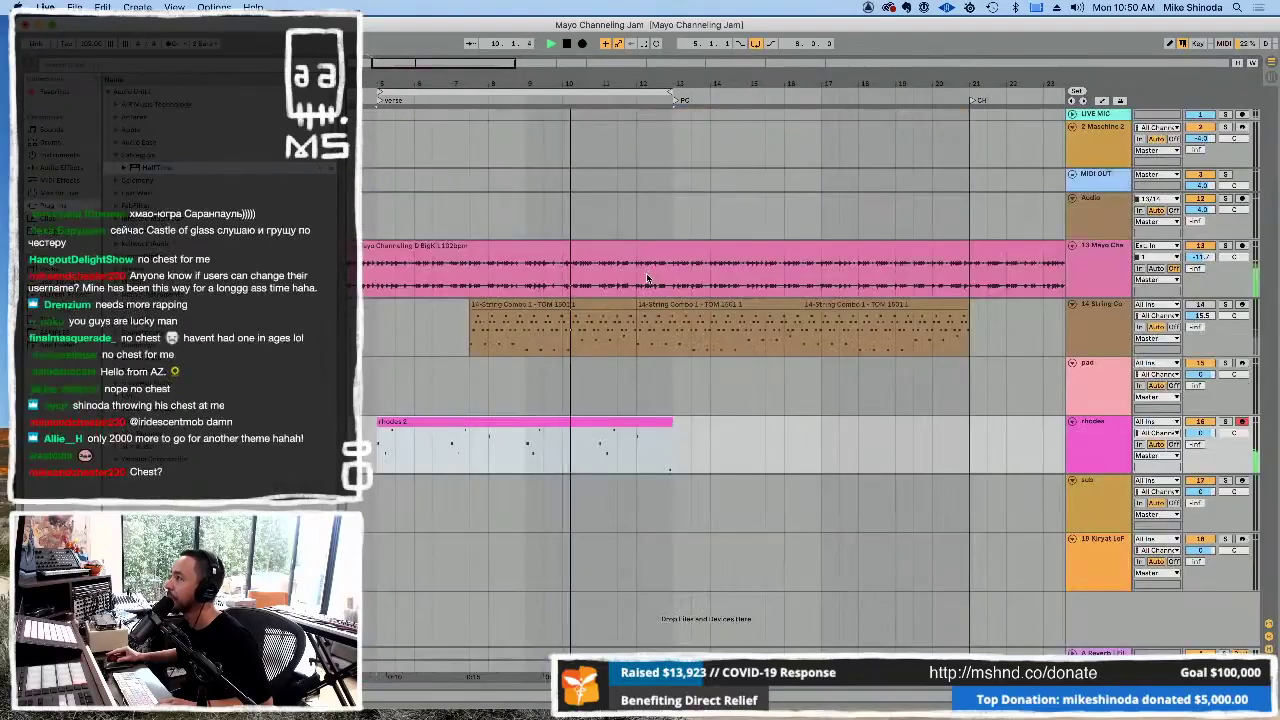
{"action": "left_click", "coordinate": [559, 305]}
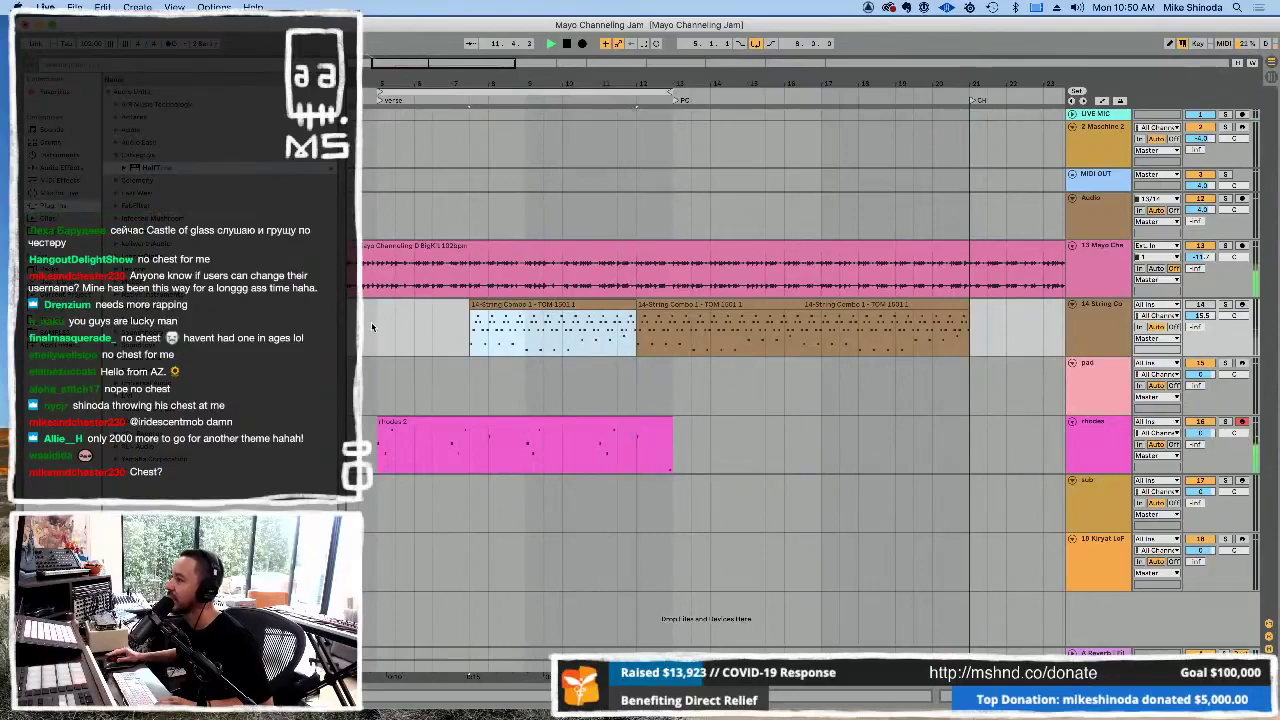
{"action": "left_click_drag", "start_coordinate": [471, 330], "coordinate": [378, 330]}
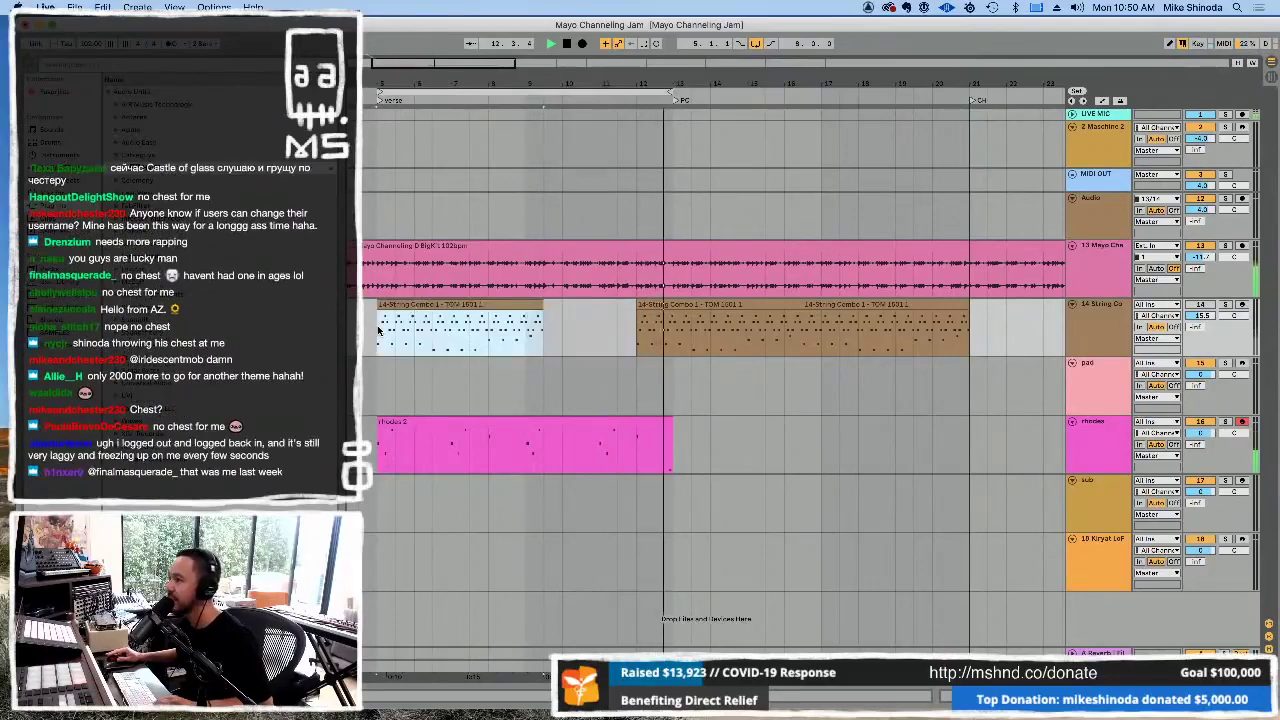
{"action": "key", "text": "space"}
{"action": "key", "text": "space"}
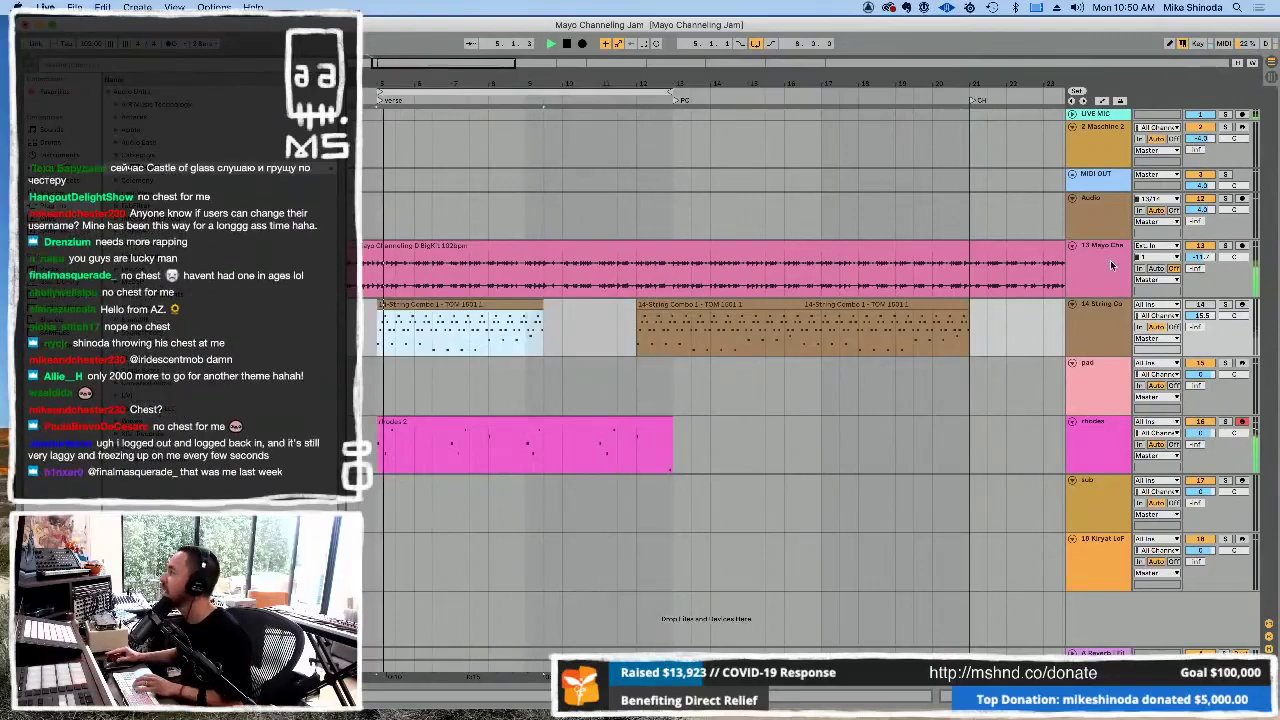
{"action": "left_click", "coordinate": [1194, 298]}
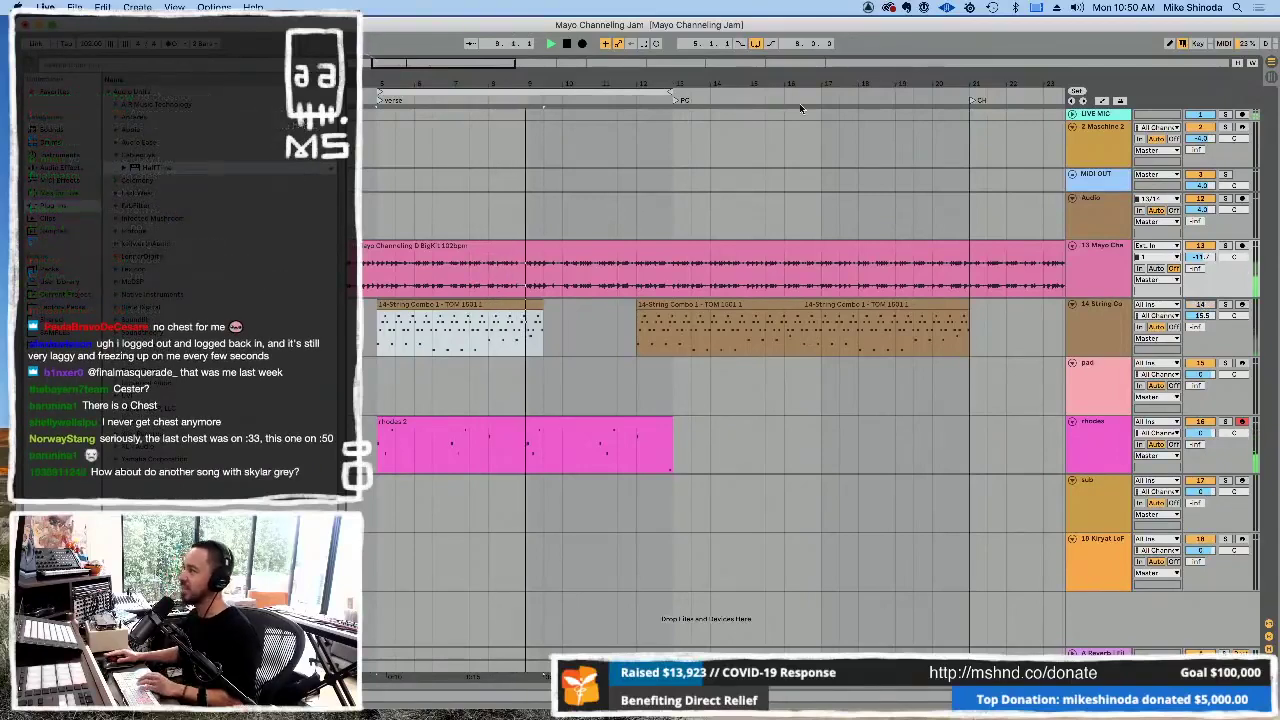
- Load the ValhallaDelay plug-in onto the rhodes track and set its spread to 12.5 ms in Single style
{"action": "left_click_drag", "start_coordinate": [802, 85], "coordinate": [650, 40]}
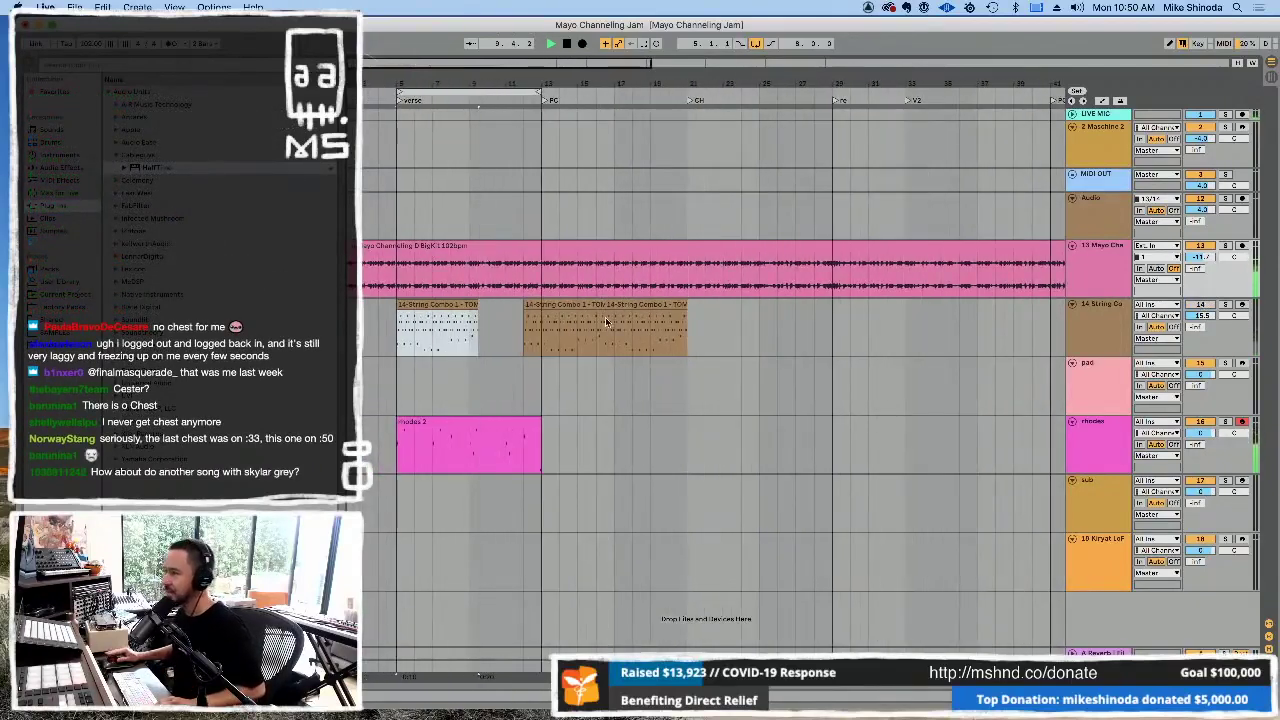
{"action": "left_click", "coordinate": [455, 418]}
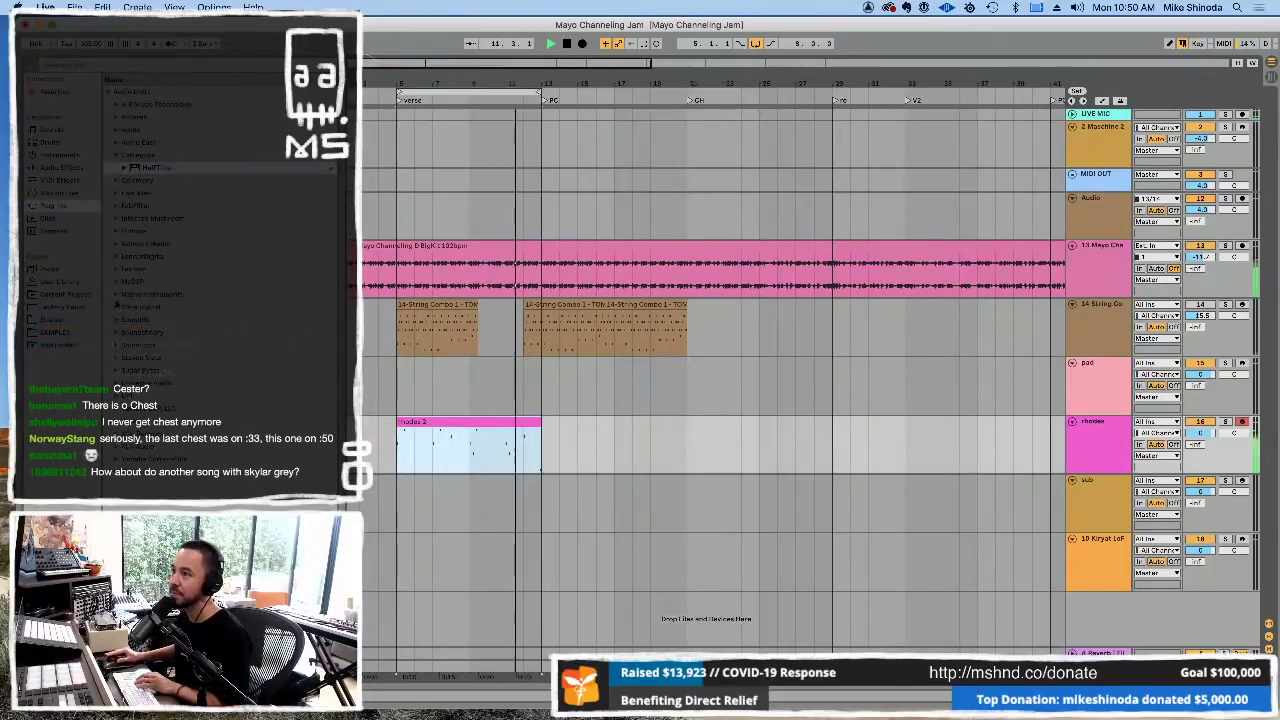
{"action": "left_click", "coordinate": [118, 306]}
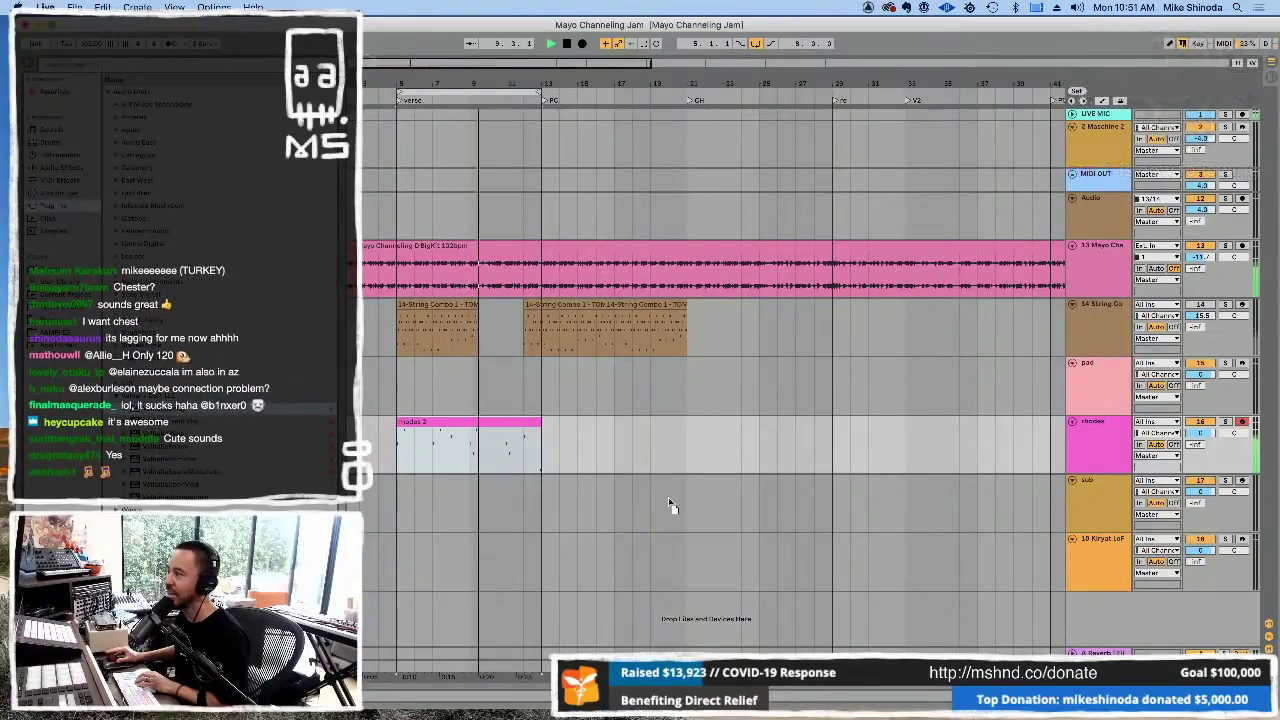
{"action": "double_click", "coordinate": [1092, 438]}
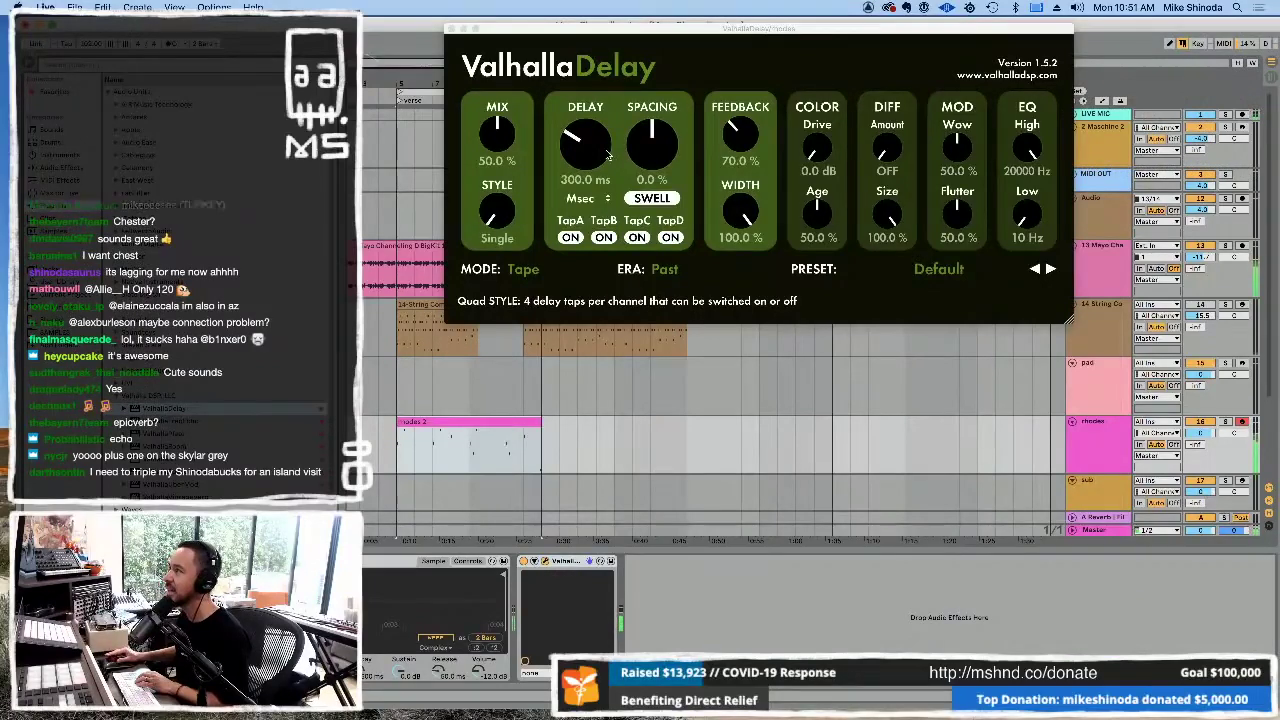
{"action": "left_click", "coordinate": [646, 154]}
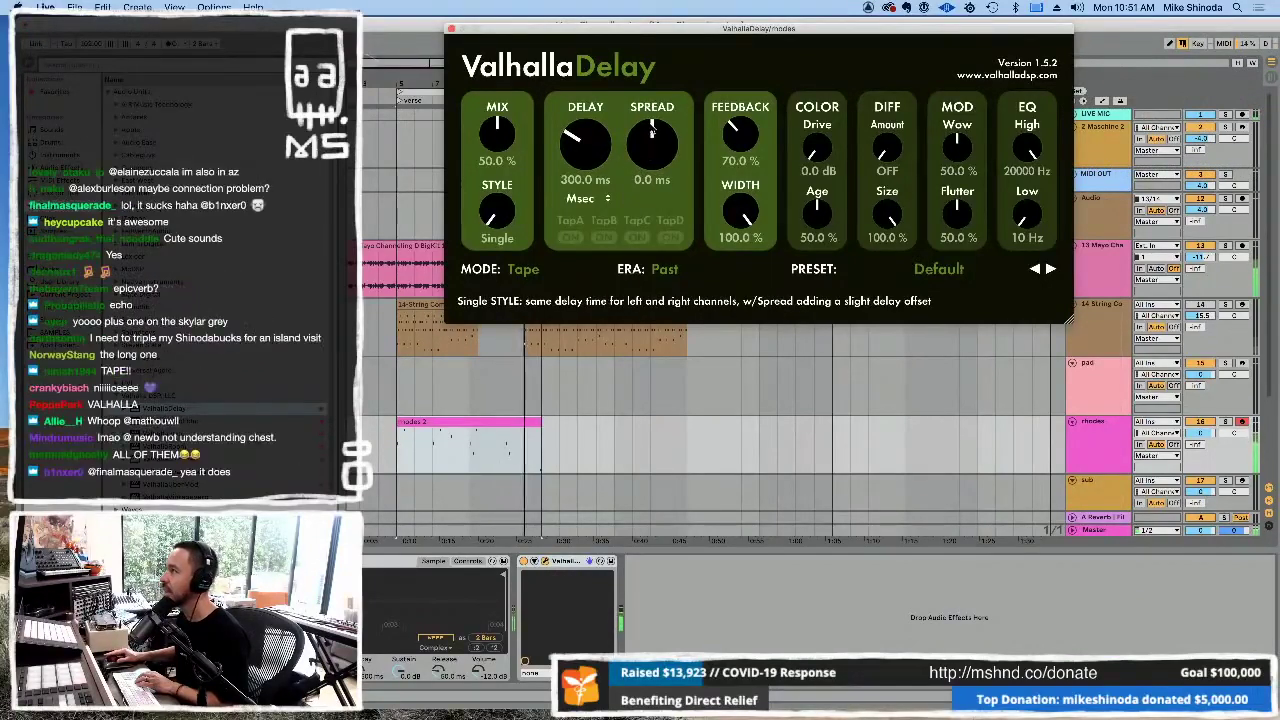
{"action": "left_click_drag", "start_coordinate": [640, 122], "coordinate": [646, 93]}
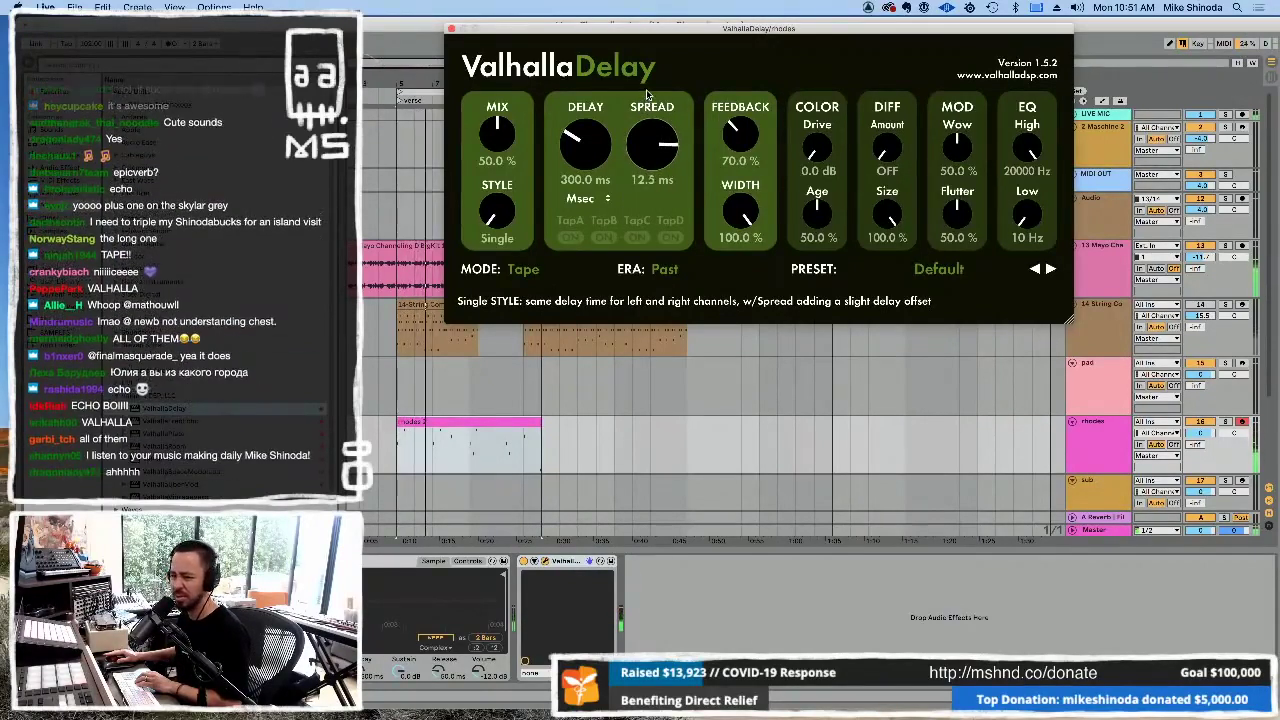
- Close the delay plug-in window and lower the rhodes track's volume to -3.0 dB
{"action": "left_click", "coordinate": [450, 29]}
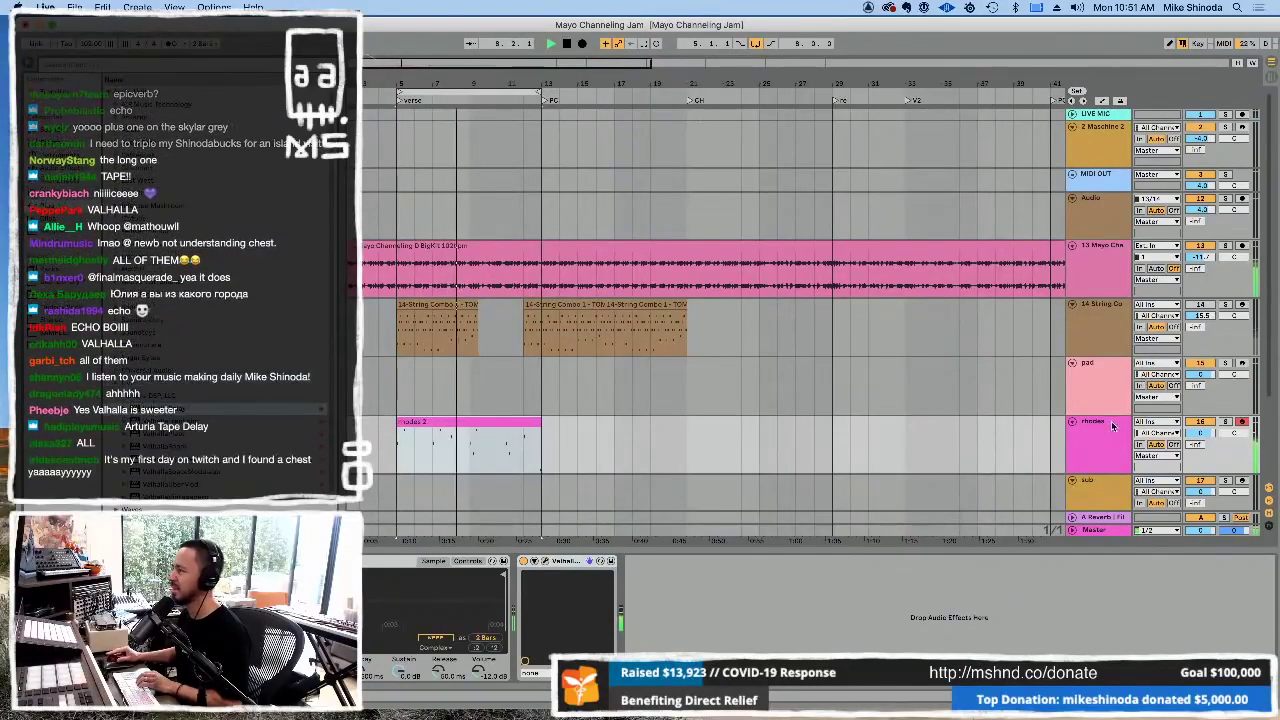
{"action": "left_click_drag", "start_coordinate": [1199, 432], "coordinate": [1197, 437]}
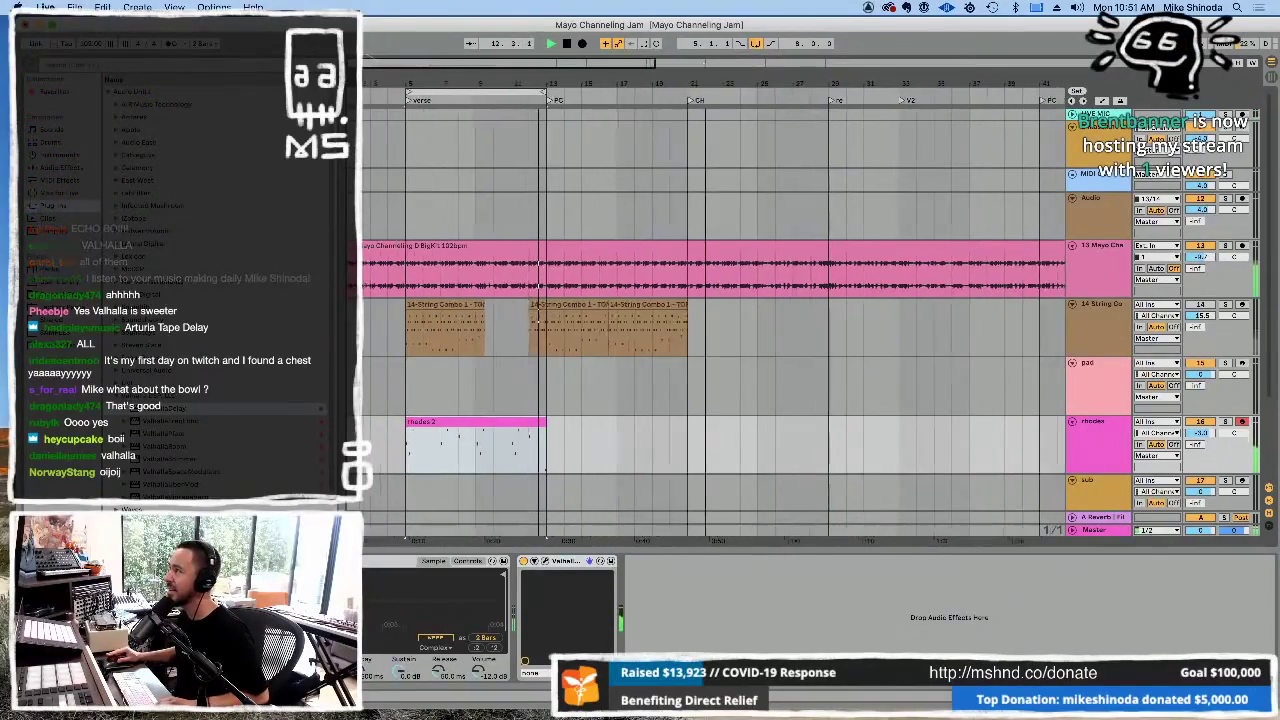
- Duplicate the rhodes clip into the PC section at bar 13 and loop that section
{"action": "key", "text": "minus"}
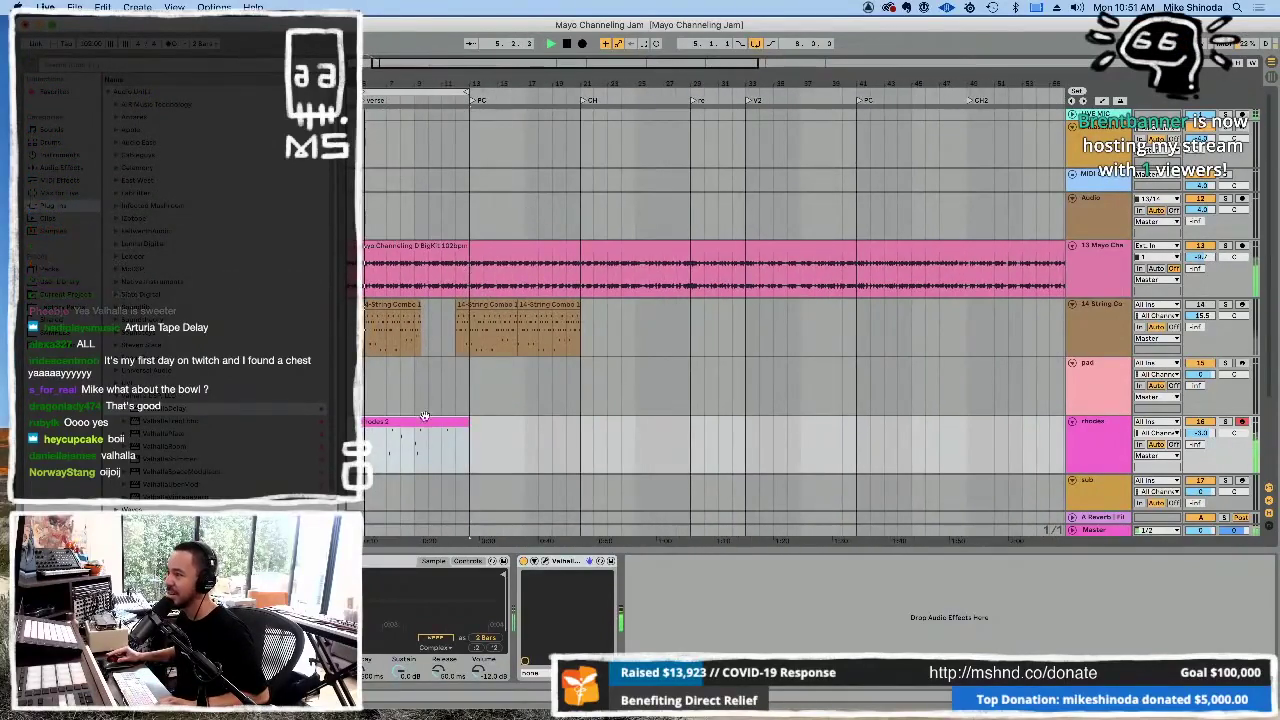
{"action": "key", "text": "super+d"}
{"action": "key", "text": "super+l"}
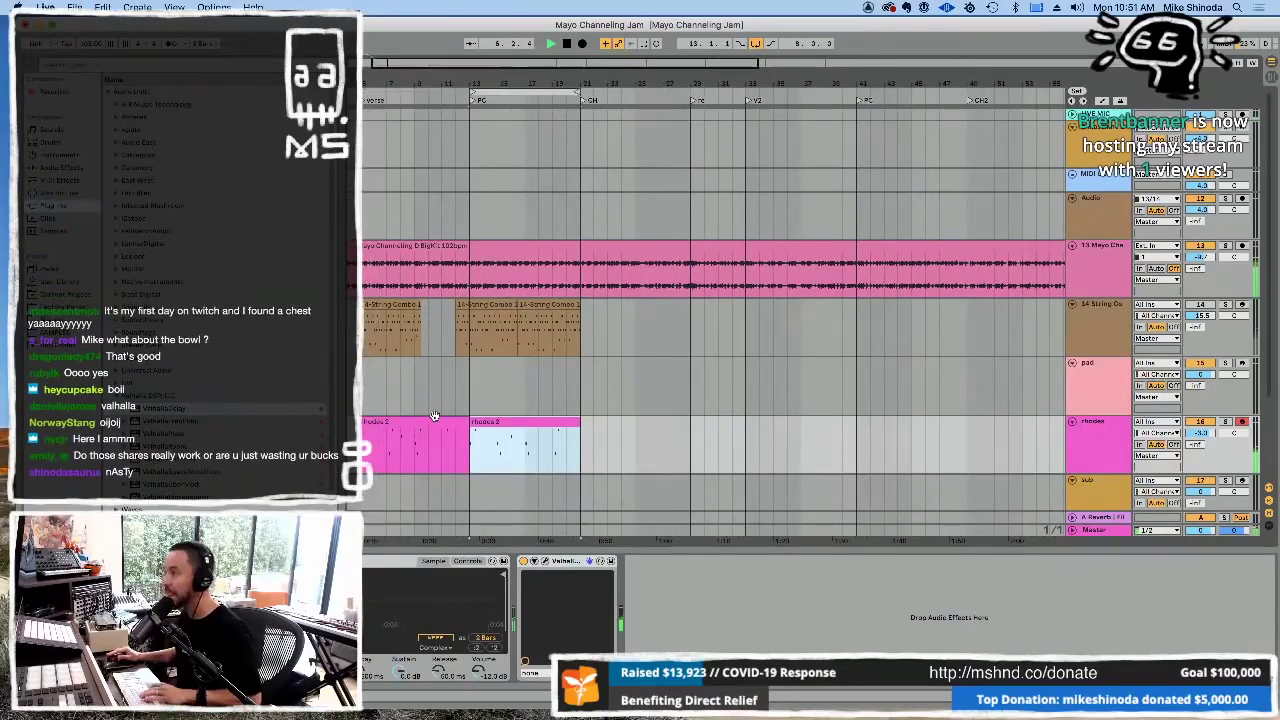
- Arm the pad and string tracks in turn to audition their sounds against the PC loop
{"action": "left_click", "coordinate": [1006, 392]}
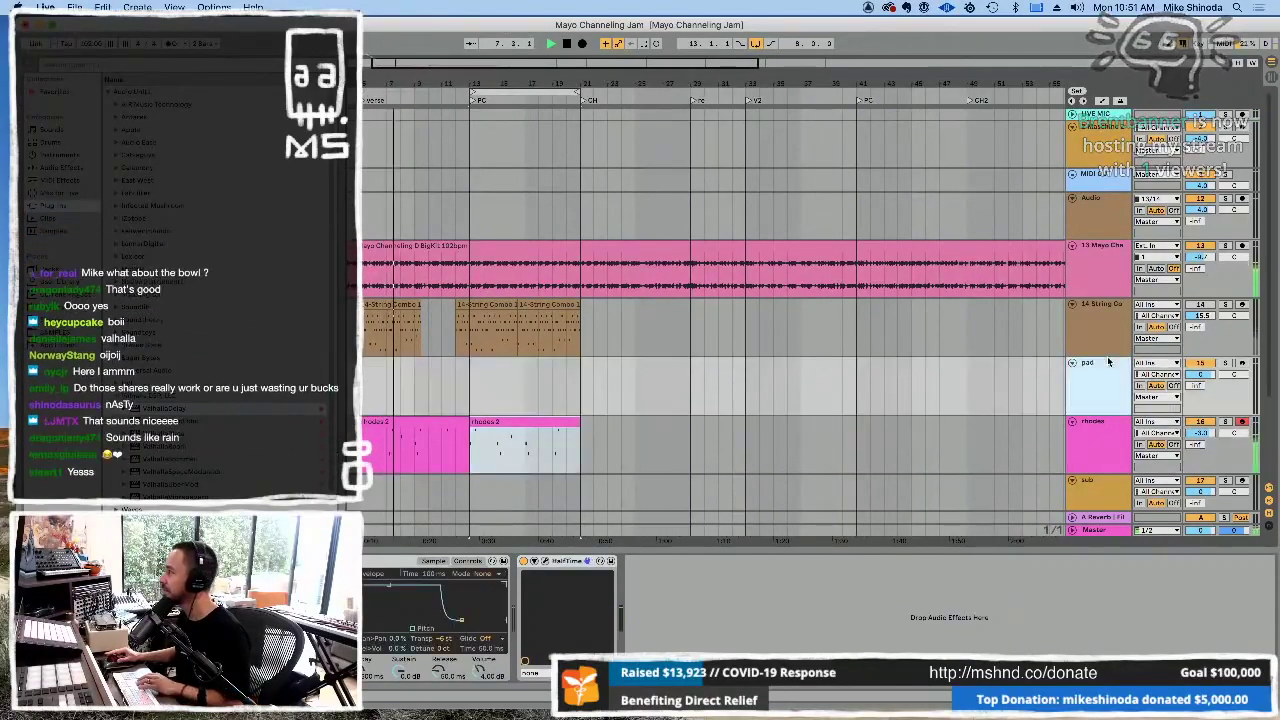
{"action": "left_click", "coordinate": [1243, 363]}
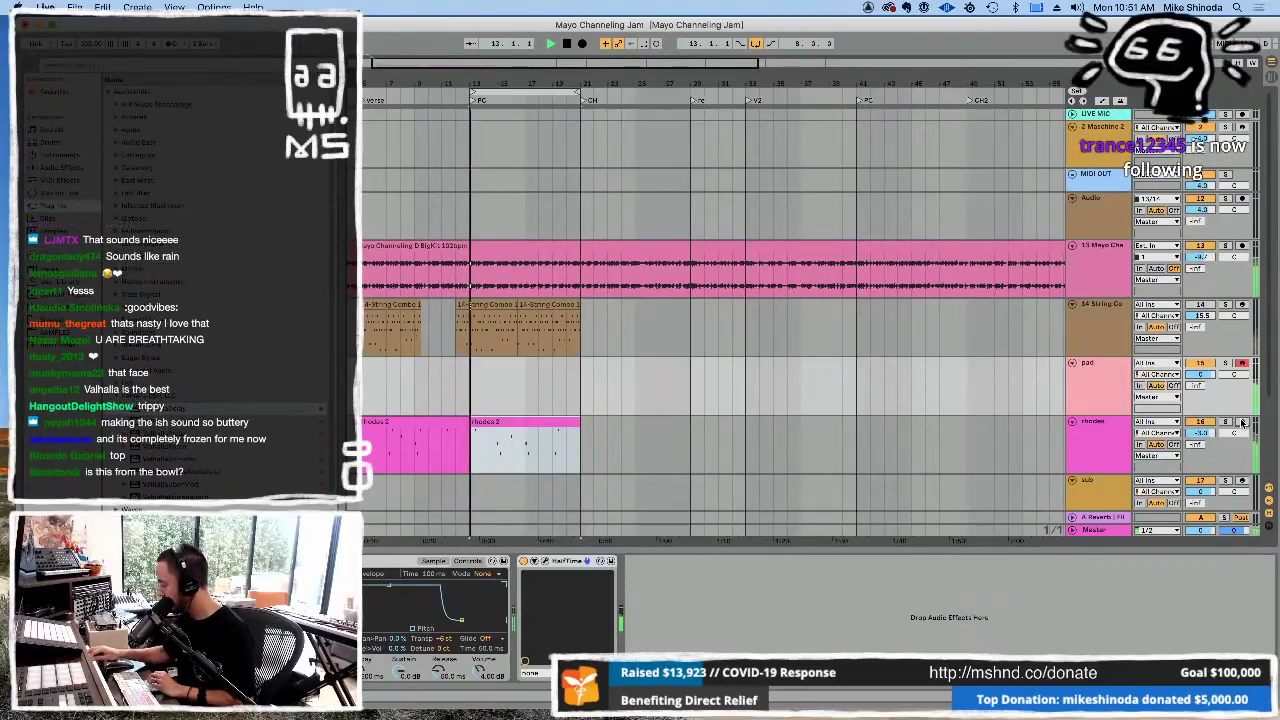
{"action": "key", "text": "space"}
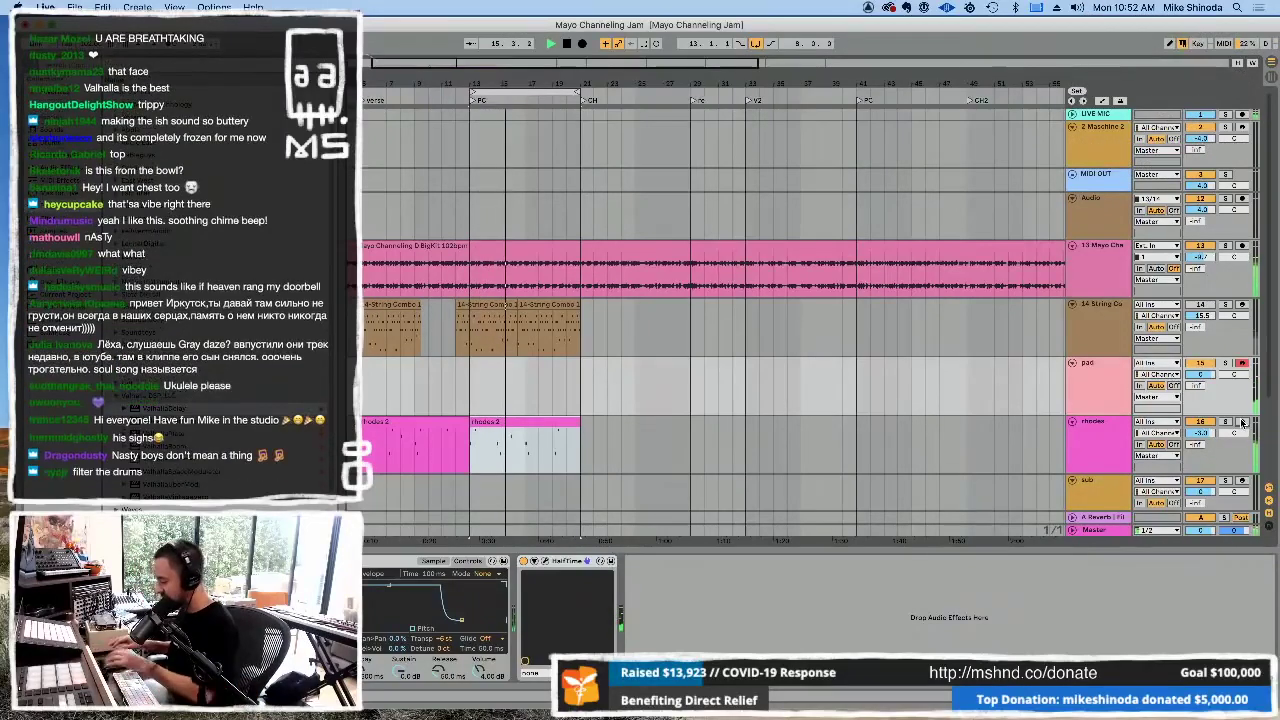
{"action": "left_click", "coordinate": [1117, 425]}
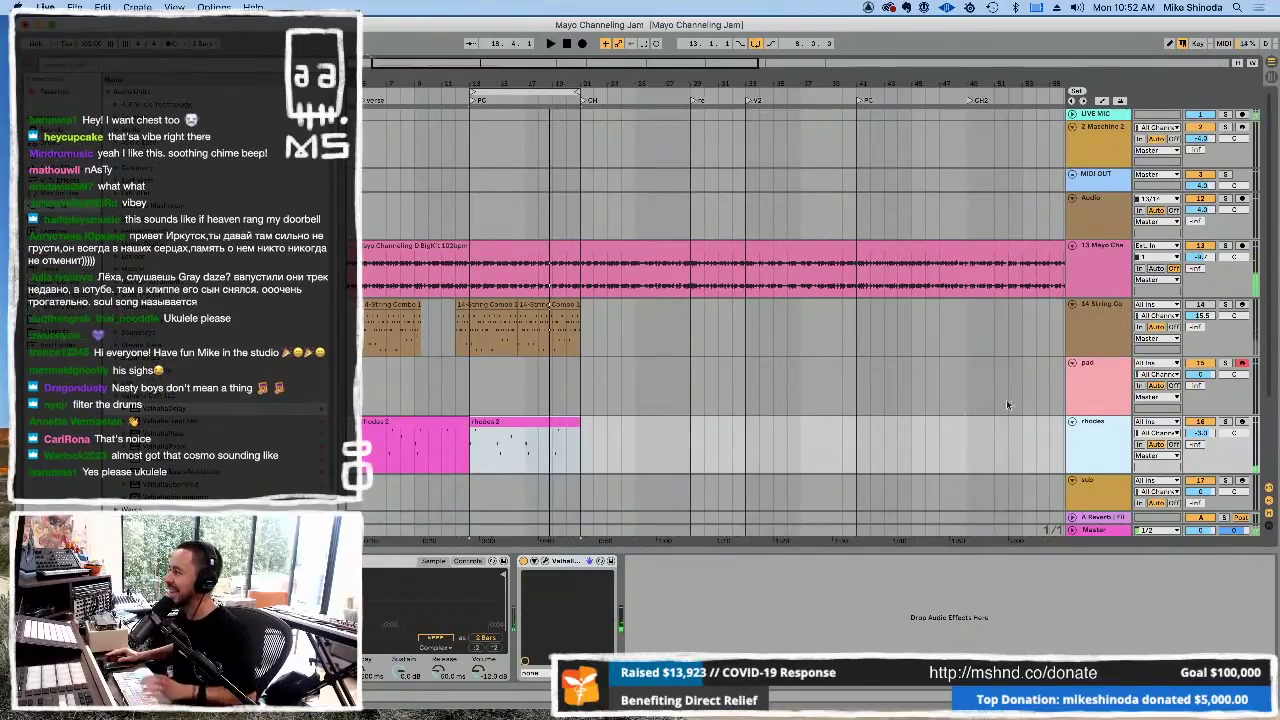
{"action": "left_click", "coordinate": [1081, 372]}
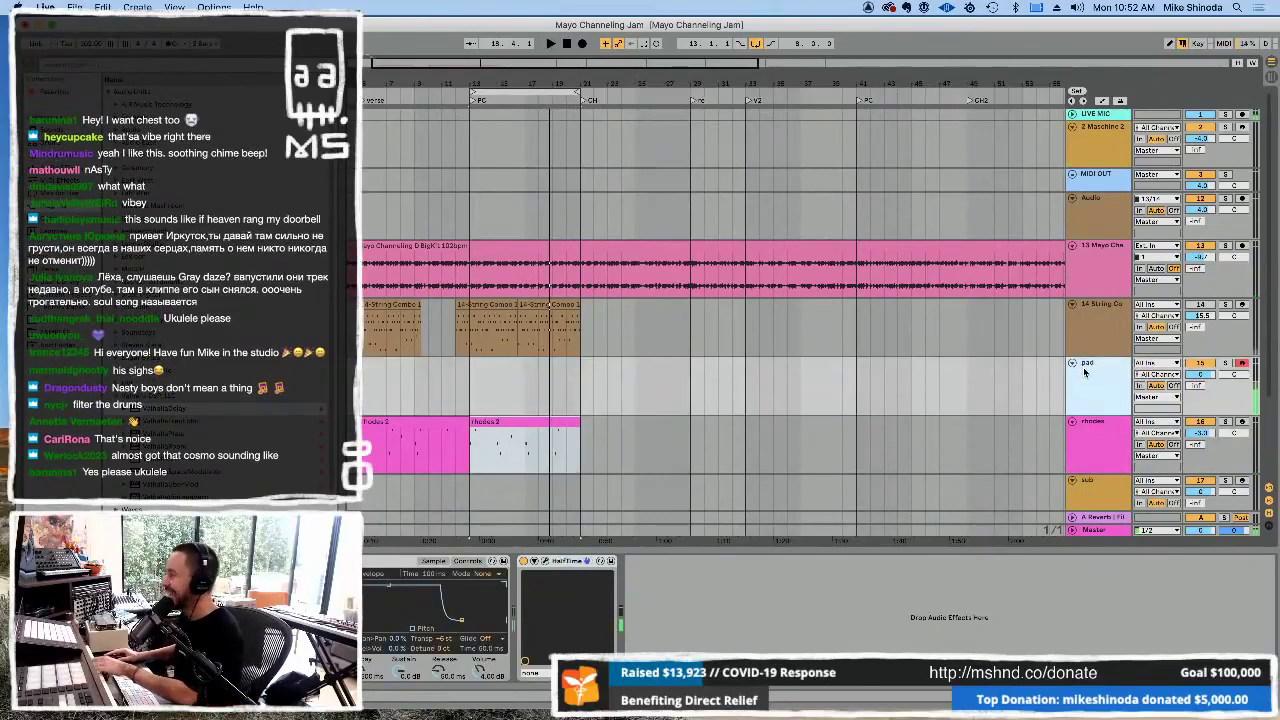
{"action": "left_click", "coordinate": [1116, 320]}
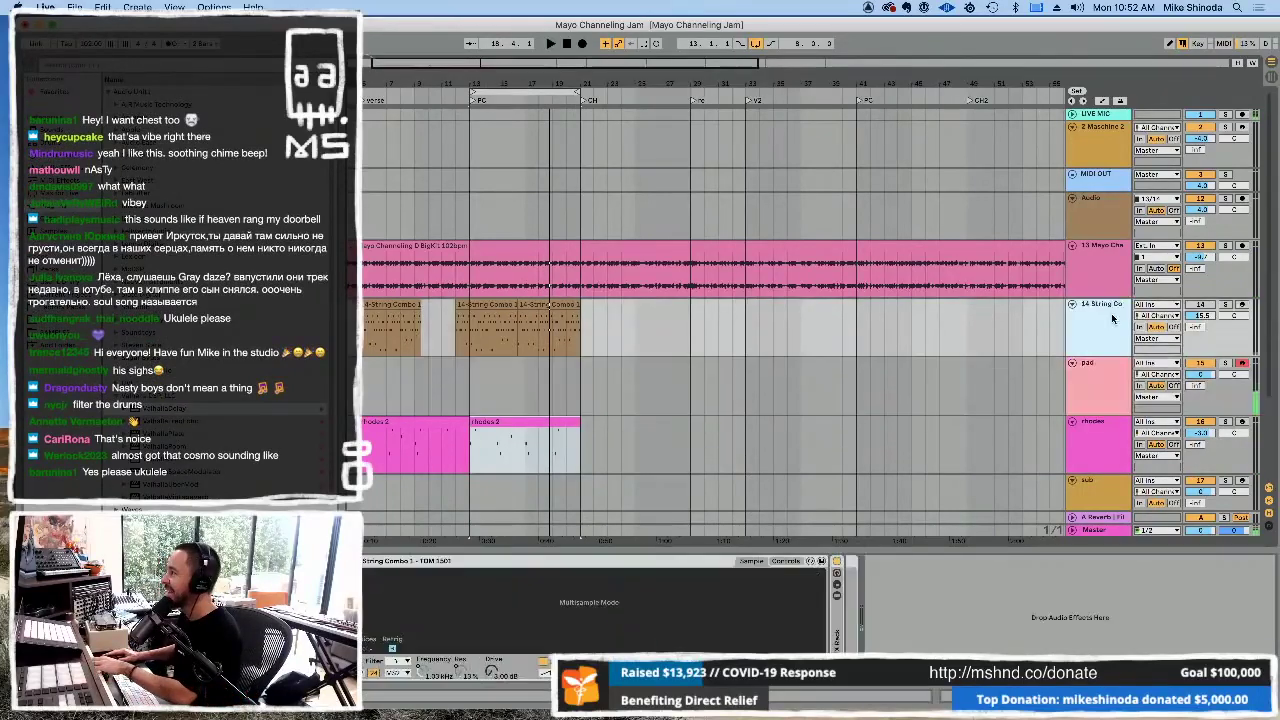
{"action": "left_click", "coordinate": [1242, 304]}
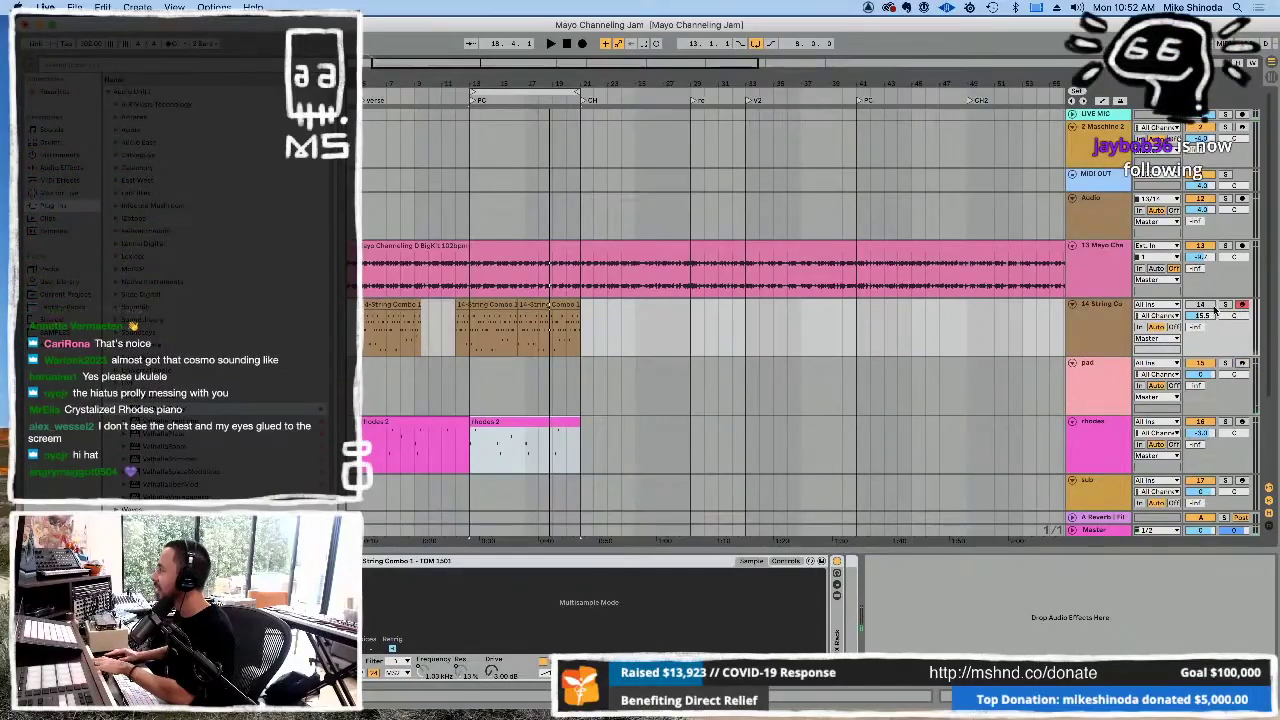
- Audition the rhodes and sub tracks by arming each, return to the rhodes track, and replay the PC loop
{"action": "left_click", "coordinate": [1241, 422]}
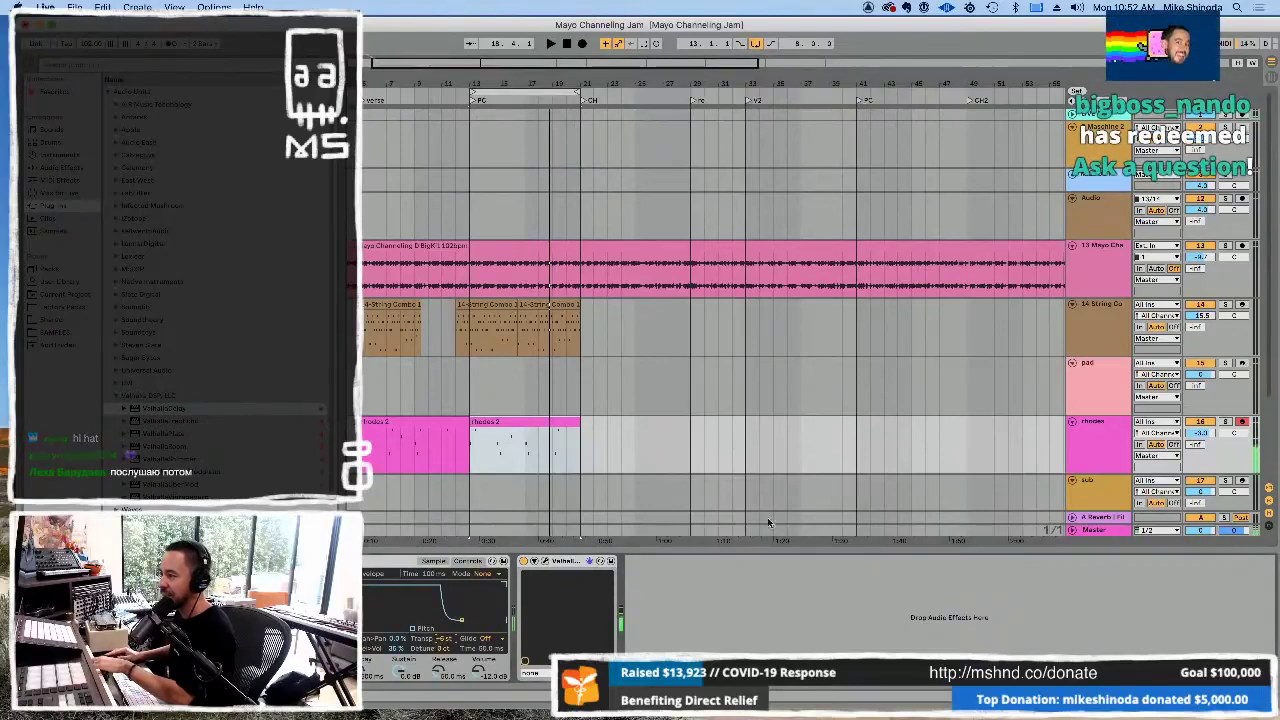
{"action": "scroll", "coordinate": [980, 418], "scroll_direction": "down", "scroll_amount": 3}
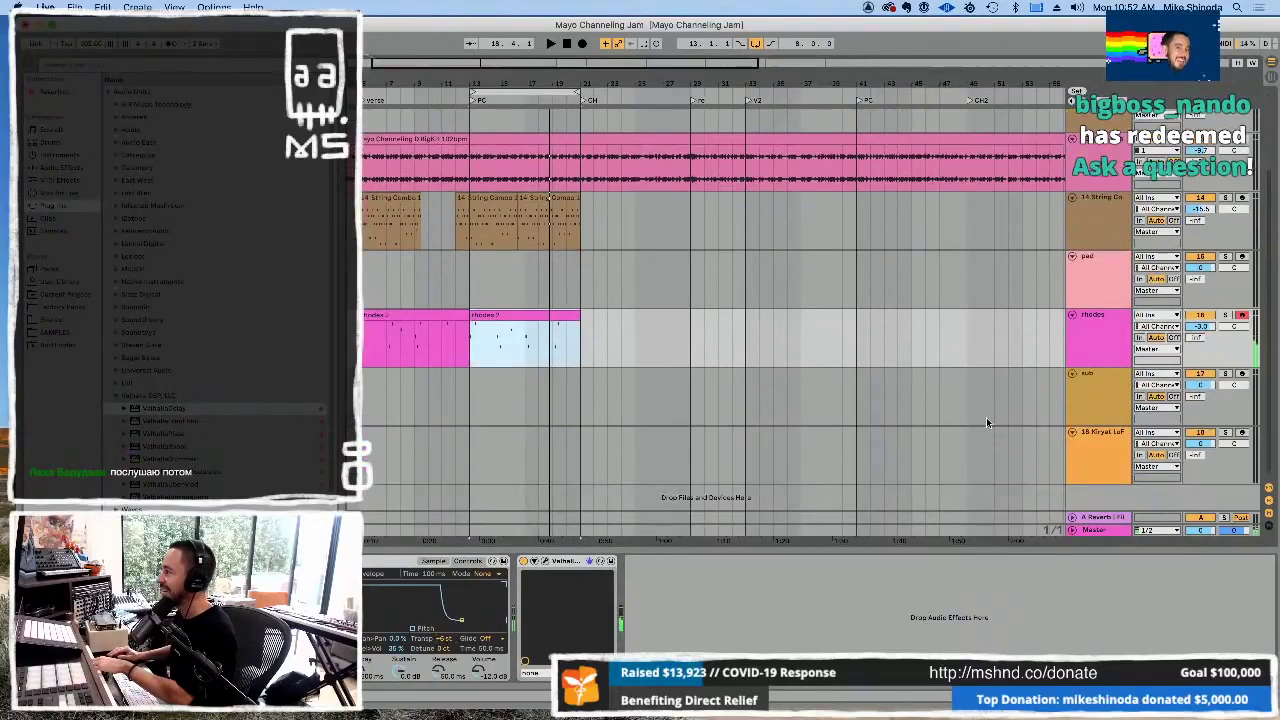
{"action": "left_click", "coordinate": [1117, 374]}
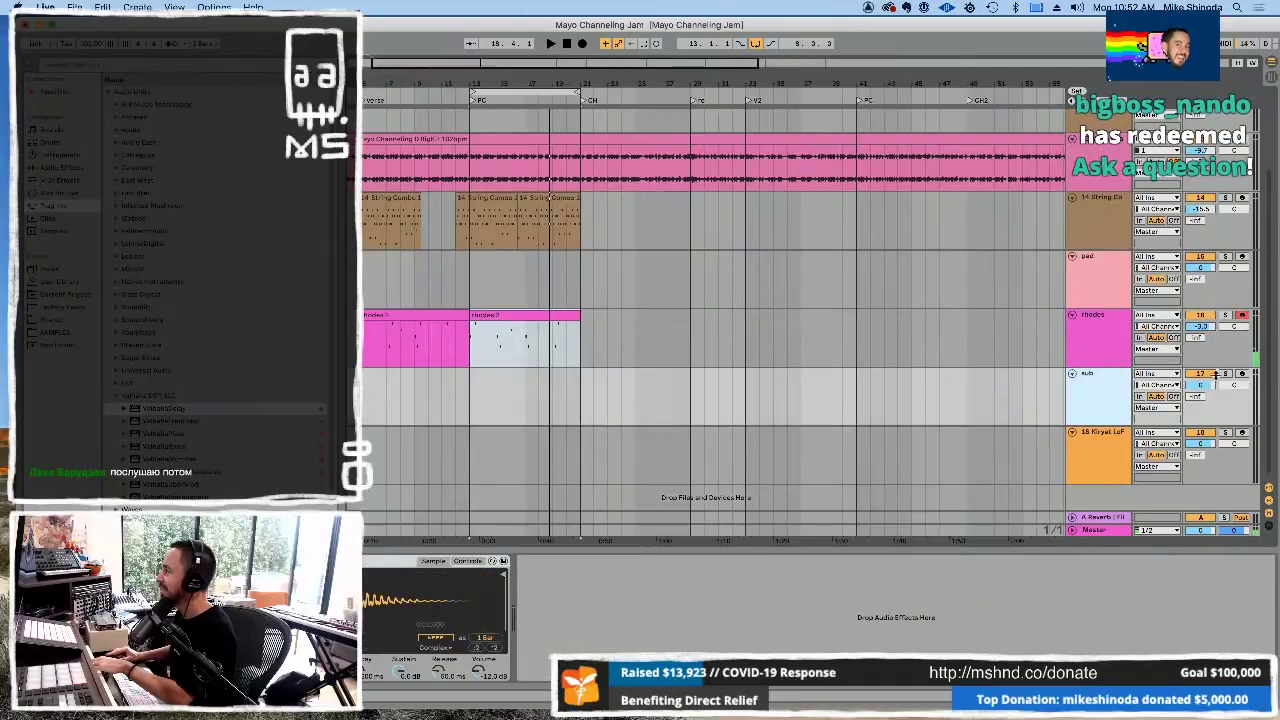
{"action": "left_click", "coordinate": [1241, 315]}
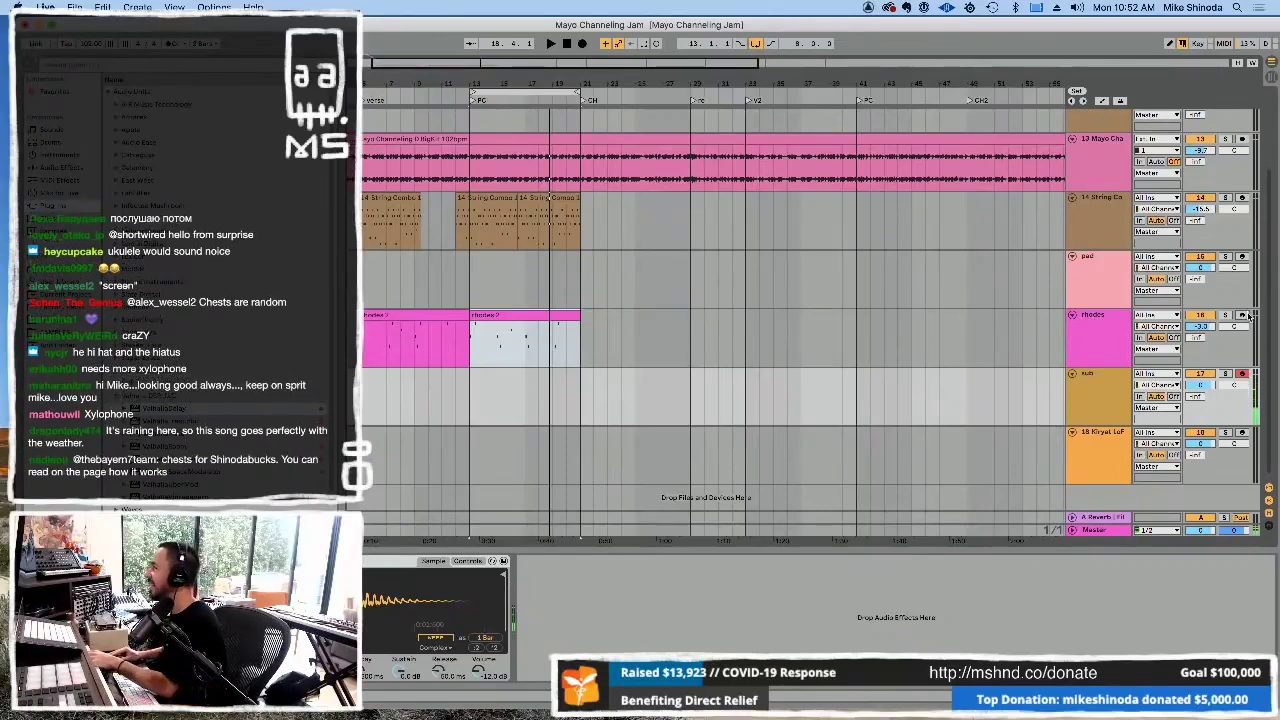
{"action": "left_click", "coordinate": [1242, 316]}
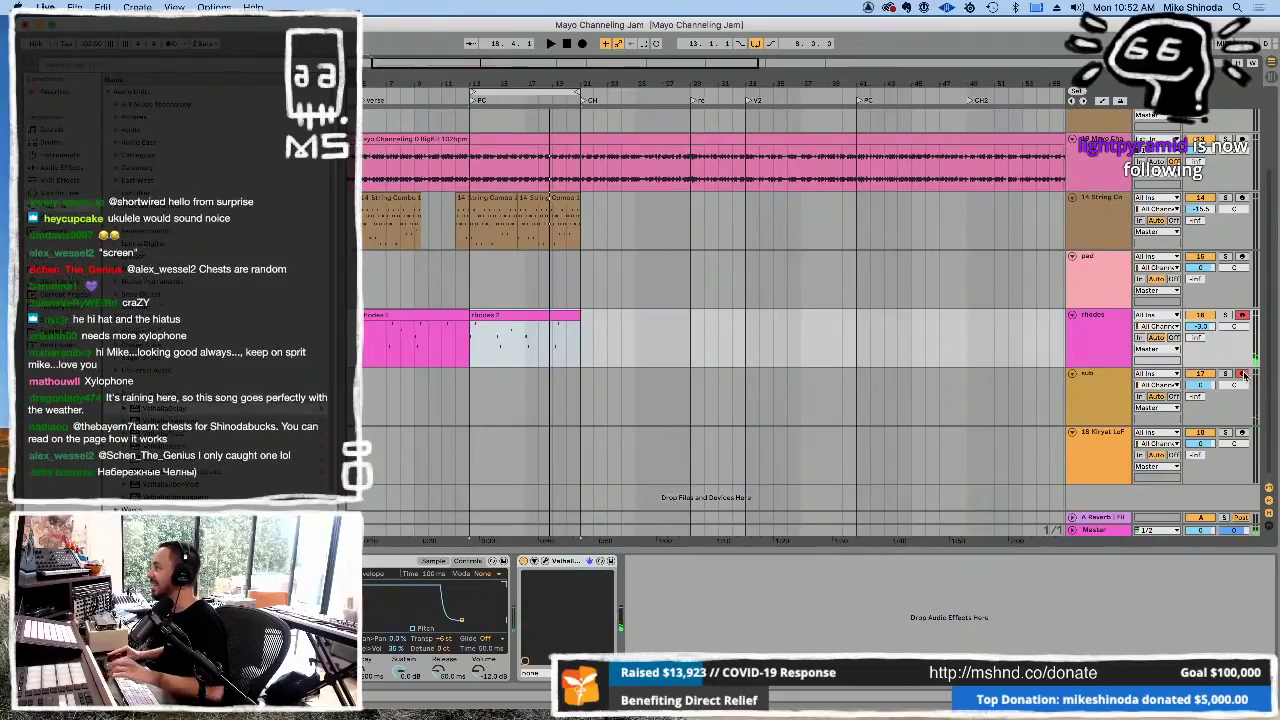
{"action": "key", "text": "space"}
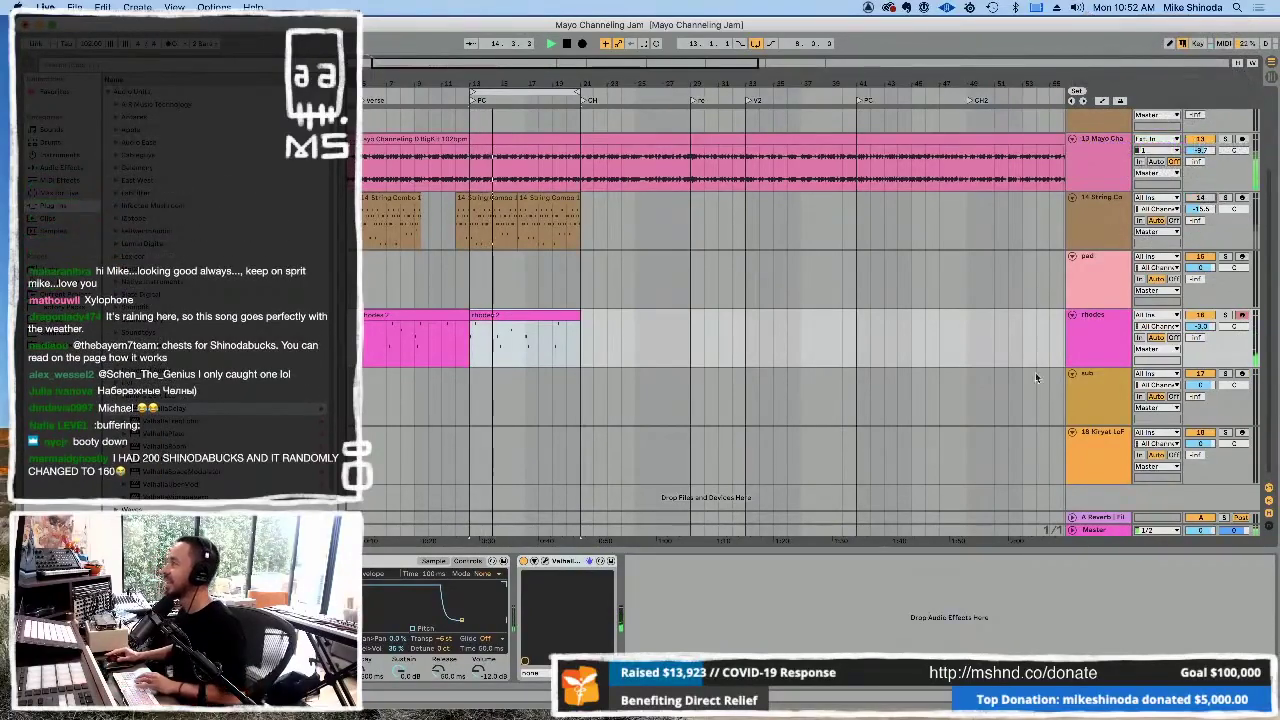
- Transpose all notes of the duplicated rhodes clip in the PC section downward and close the clip editor
{"action": "double_click", "coordinate": [542, 317]}
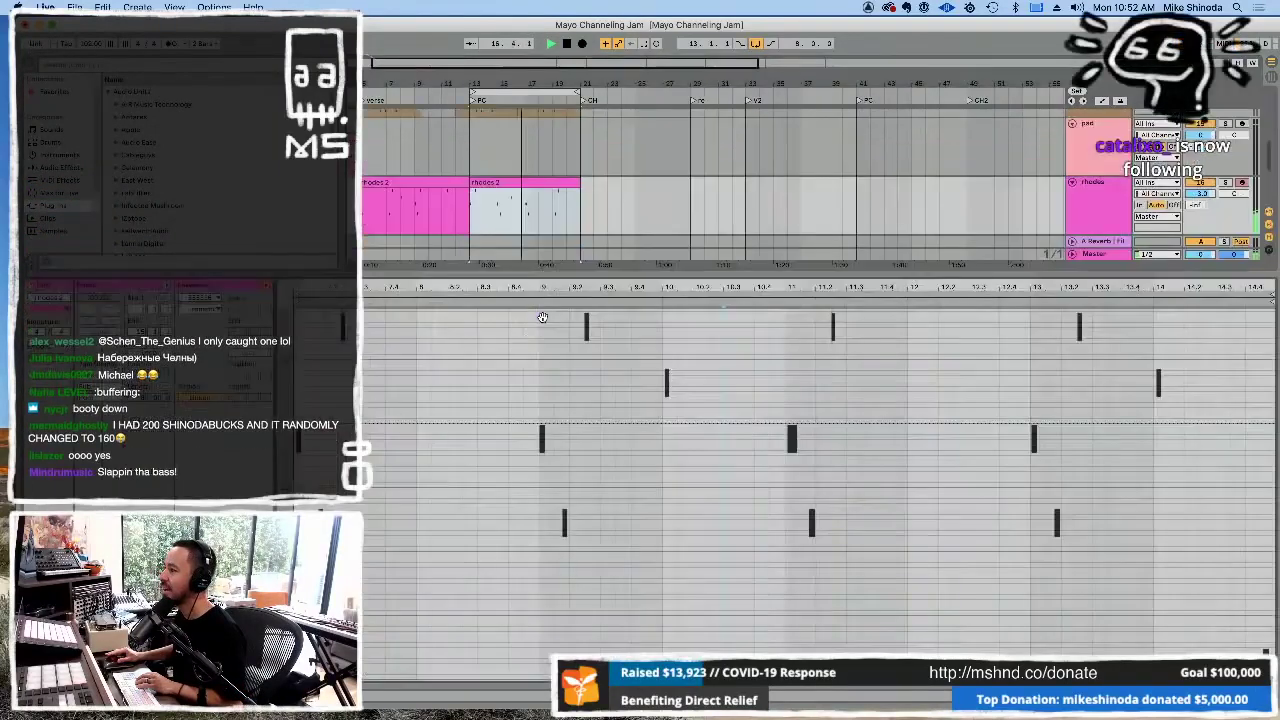
{"action": "left_click", "coordinate": [486, 402]}
{"action": "key", "text": "space"}
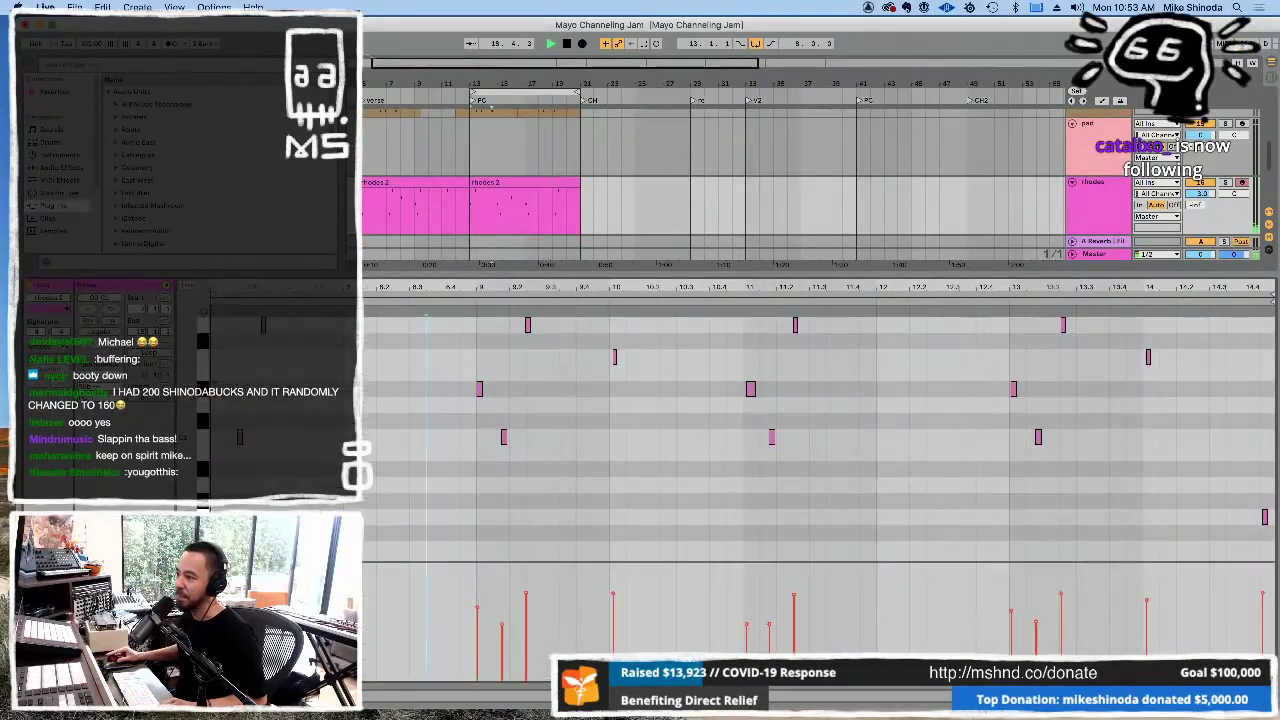
{"action": "key", "text": "super+a"}
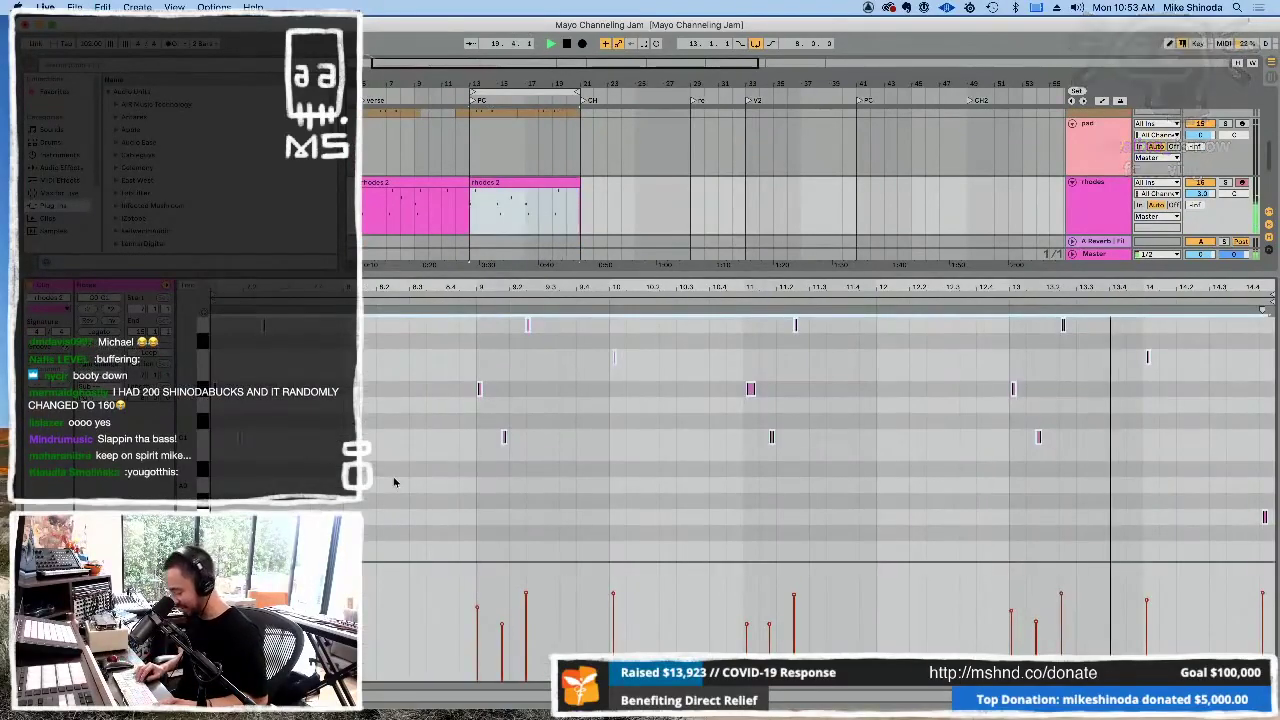
{"action": "scroll", "coordinate": [394, 482], "scroll_direction": "up", "scroll_amount": 2}
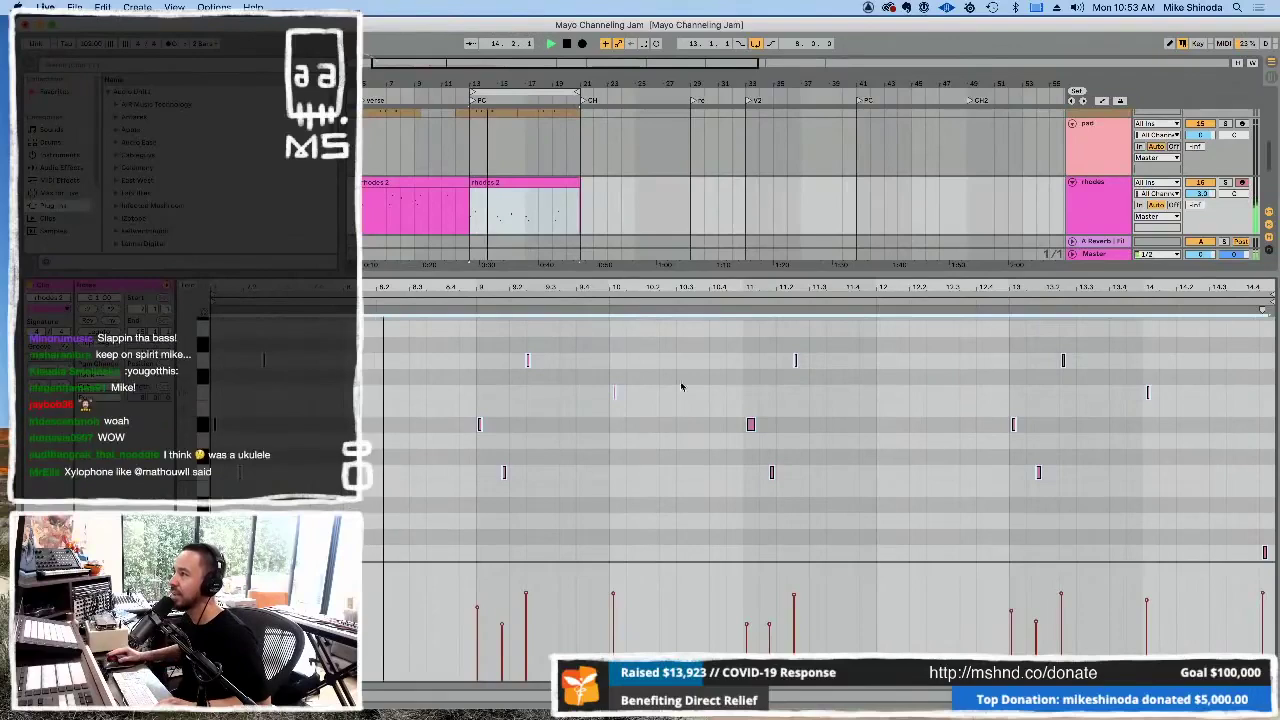
{"action": "key", "text": "super+alt+l"}
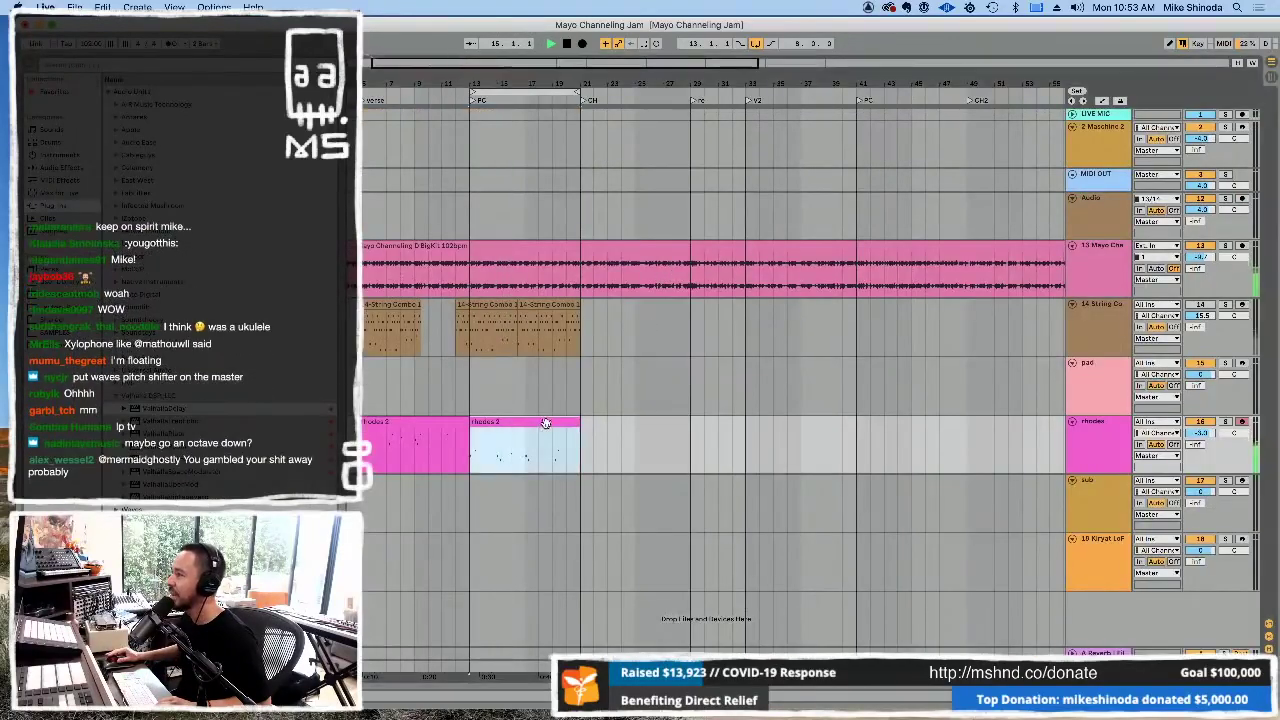
- Record a pad part over the looped PC section and check its notes in the clip editor
{"action": "left_click", "coordinate": [1244, 365]}
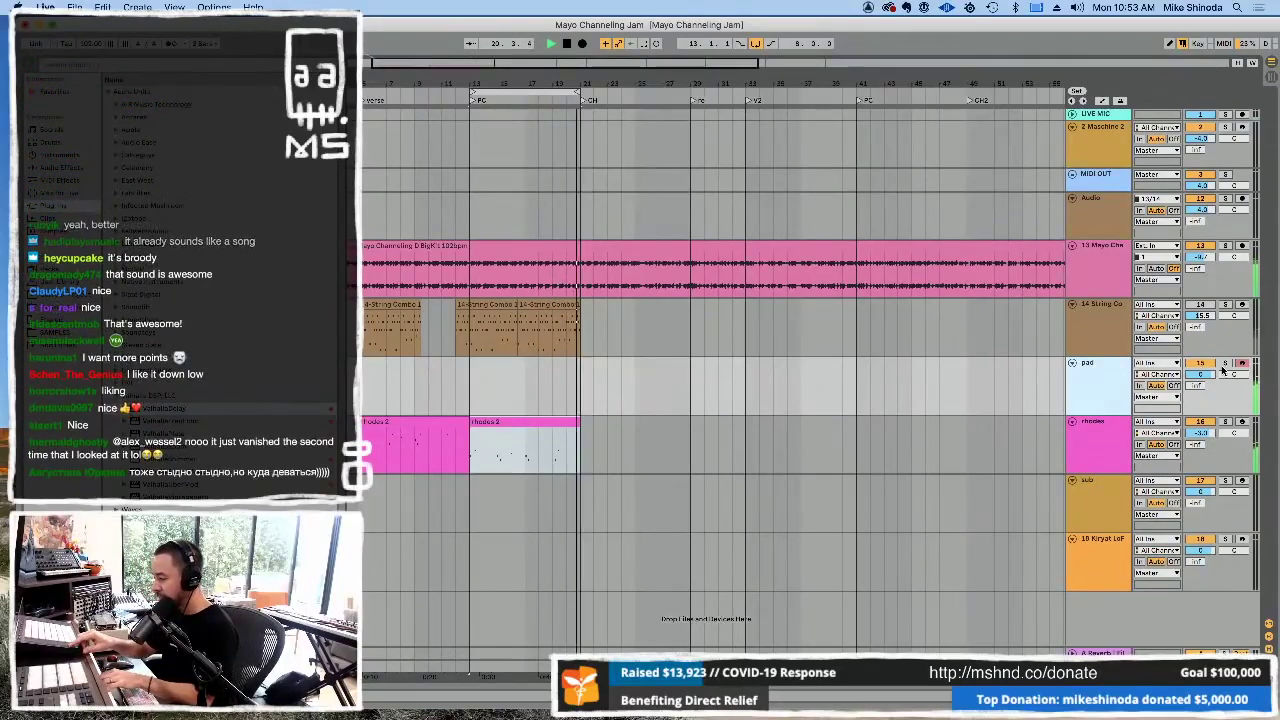
{"action": "key", "text": "F9"}
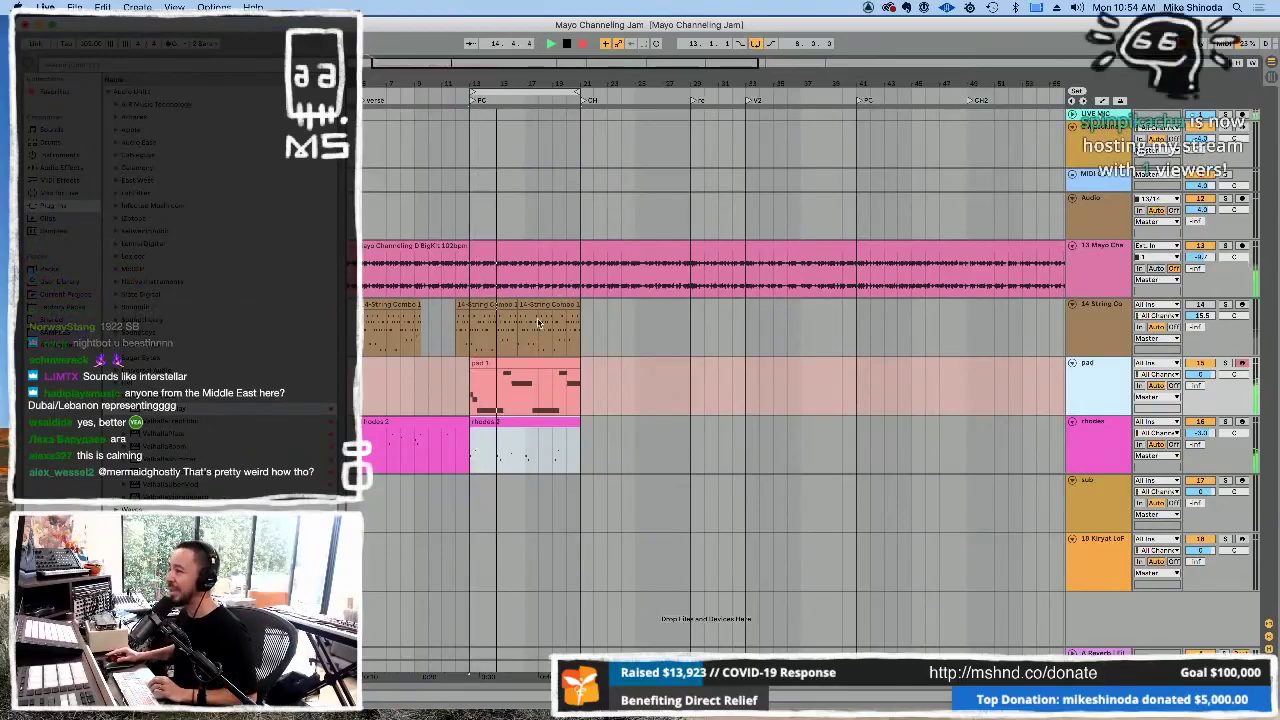
{"action": "double_click", "coordinate": [544, 374]}
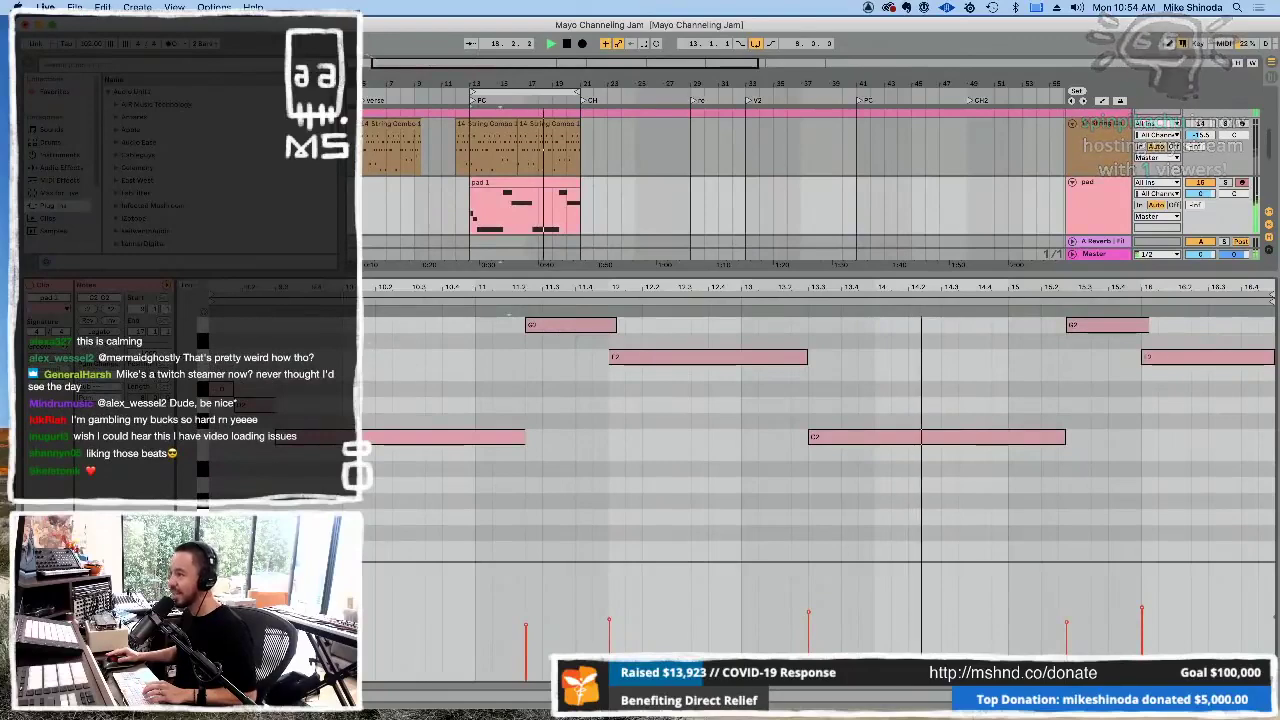
{"action": "double_click", "coordinate": [471, 272]}
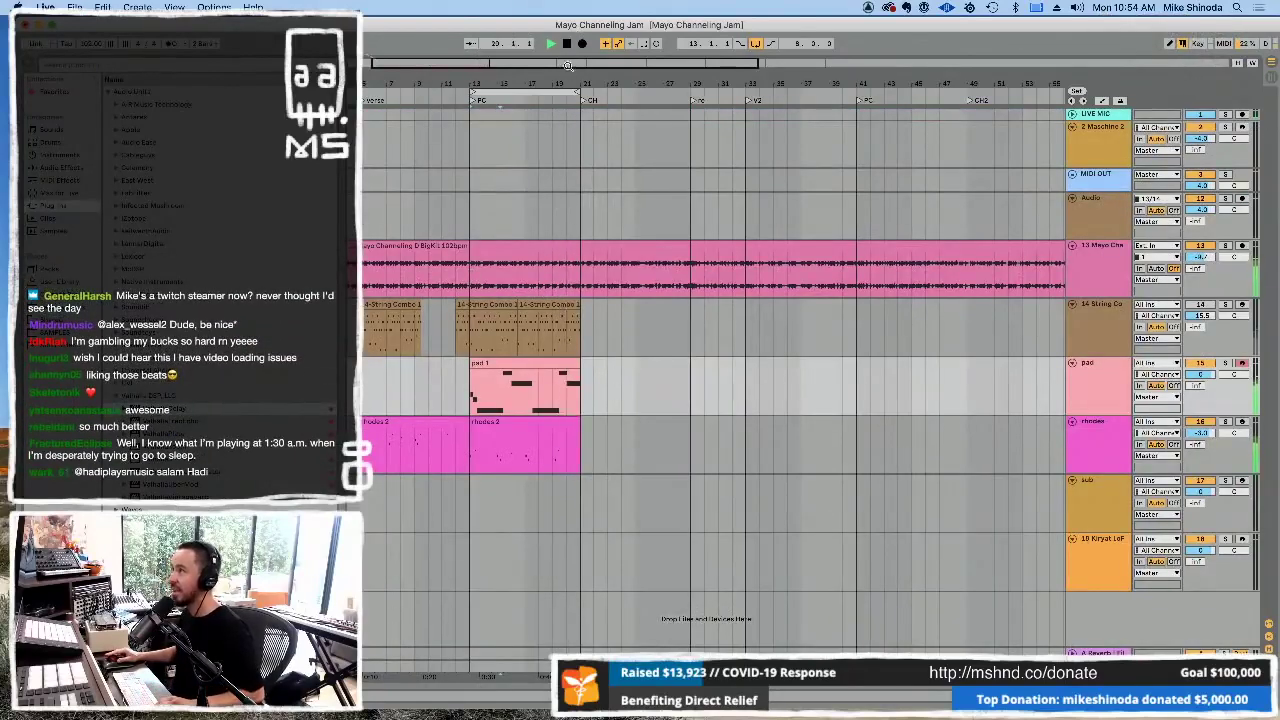
- Duplicate the PC section's pad and rhodes clips together into the CH section at bar 21
{"action": "key", "text": "plus"}
{"action": "left_click_drag", "start_coordinate": [590, 76], "coordinate": [682, 80]}
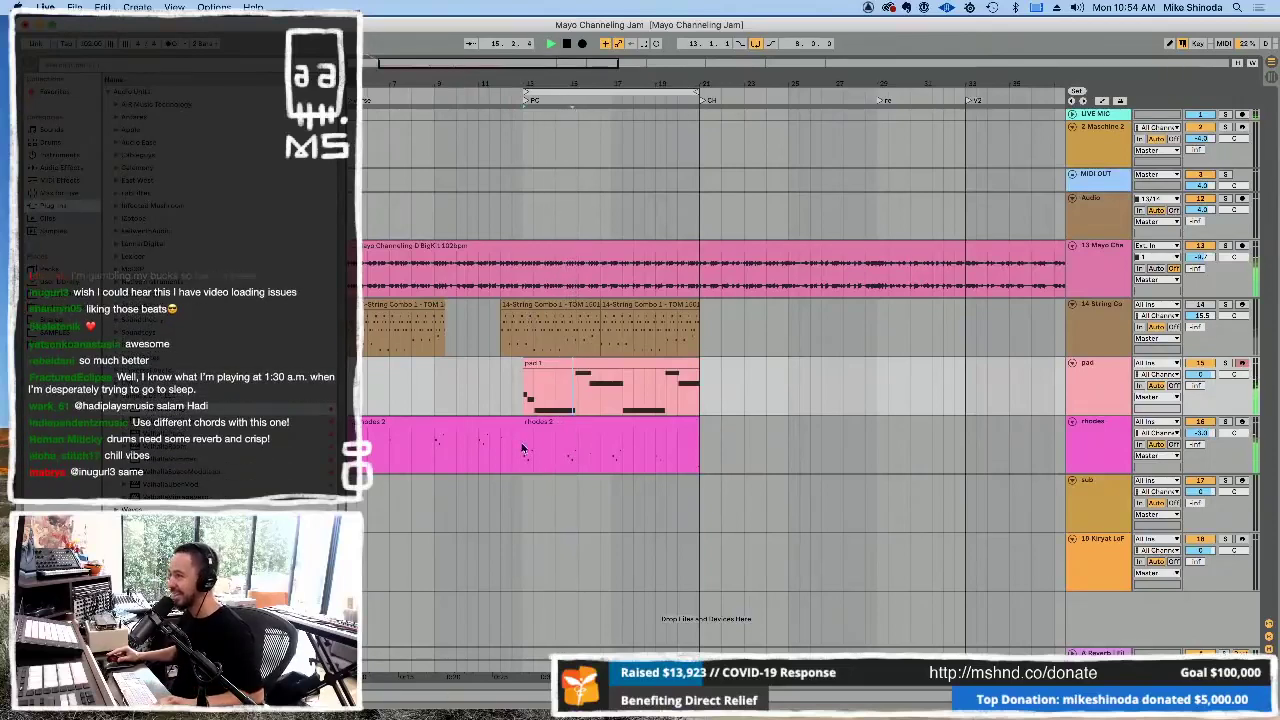
{"action": "left_click", "coordinate": [668, 366]}
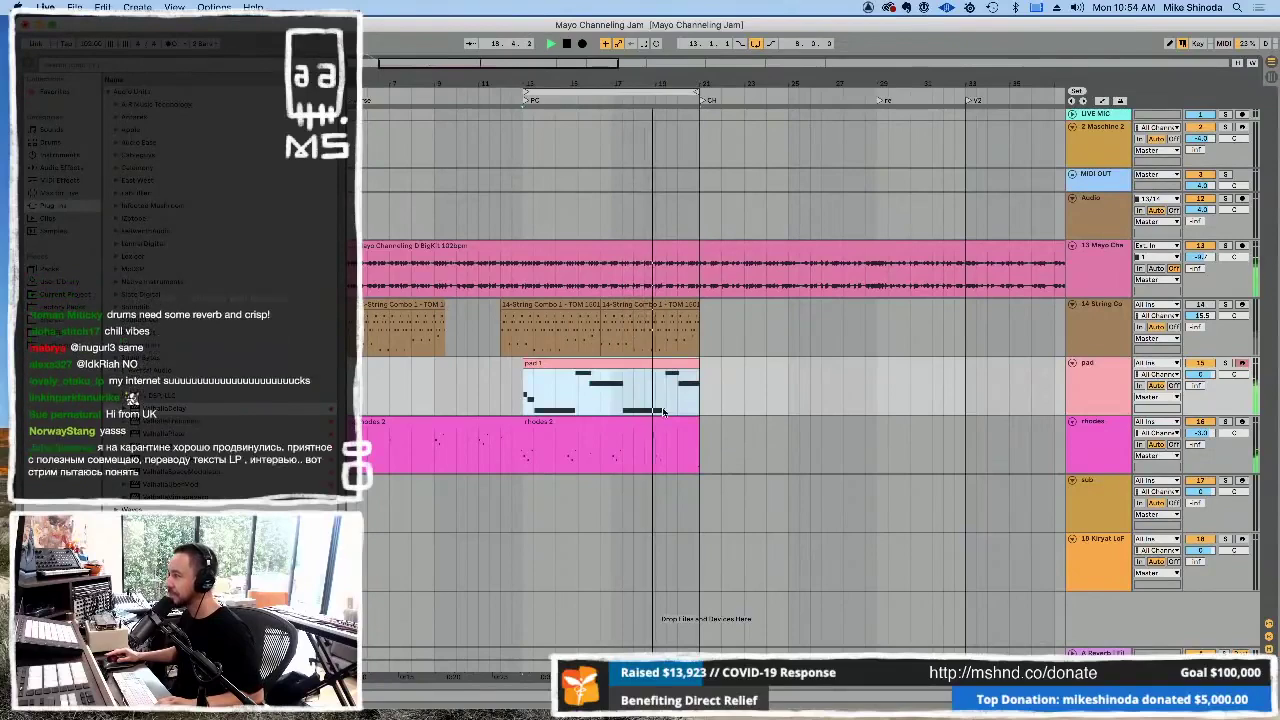
{"action": "left_click", "coordinate": [666, 422], "text": "shift"}
{"action": "key", "text": "ctrl+d"}
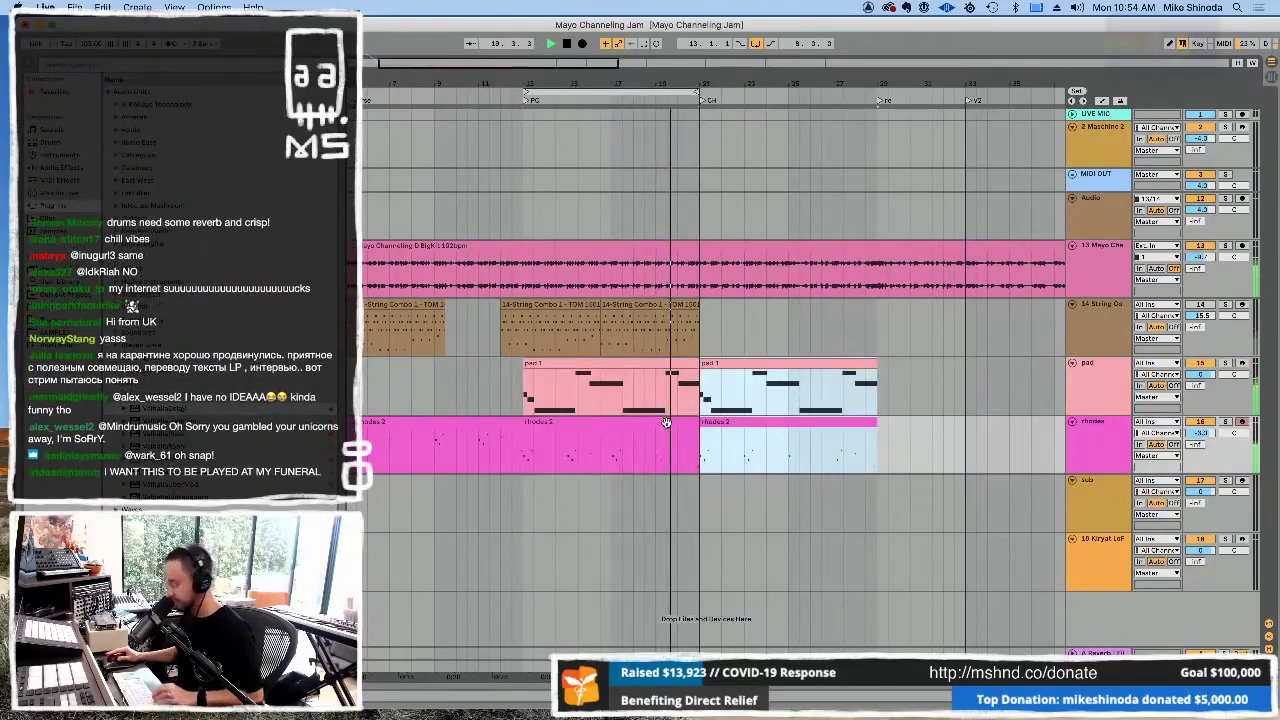
- Loop the CH section and record a new rhodes phrase over its duplicated clip
{"action": "key", "text": "ctrl+l"}
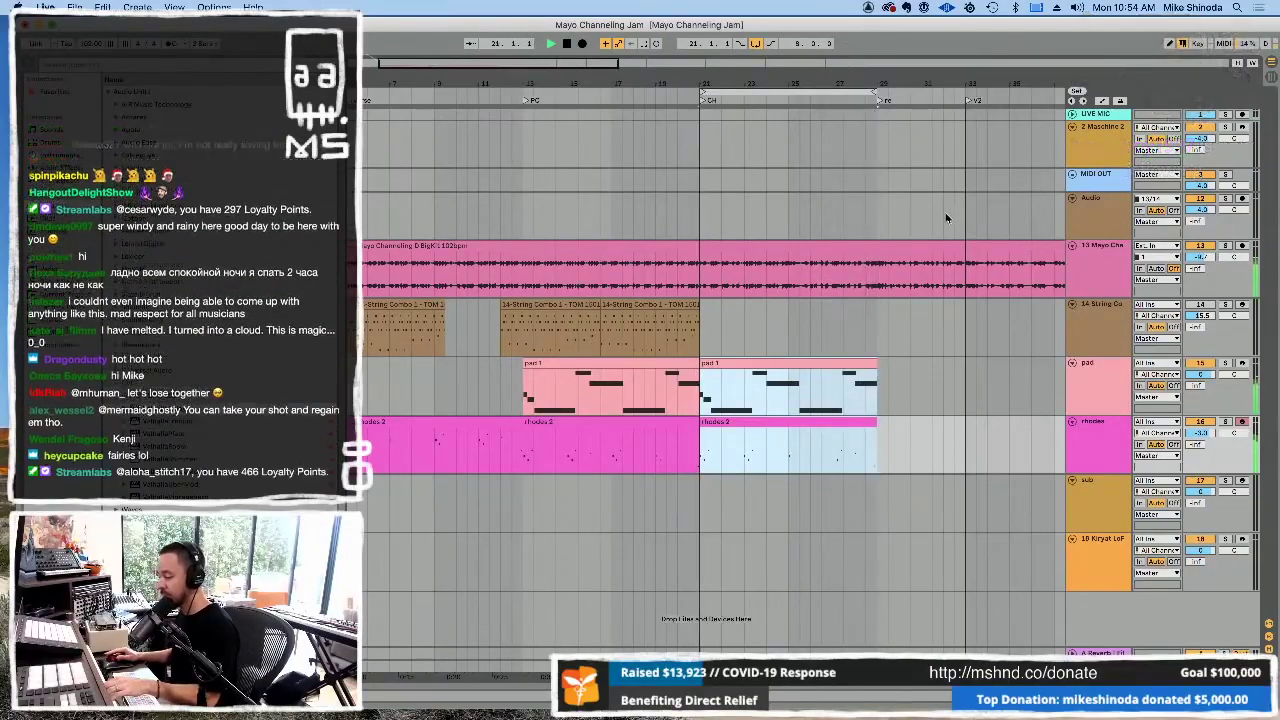
{"action": "left_click", "coordinate": [585, 43]}
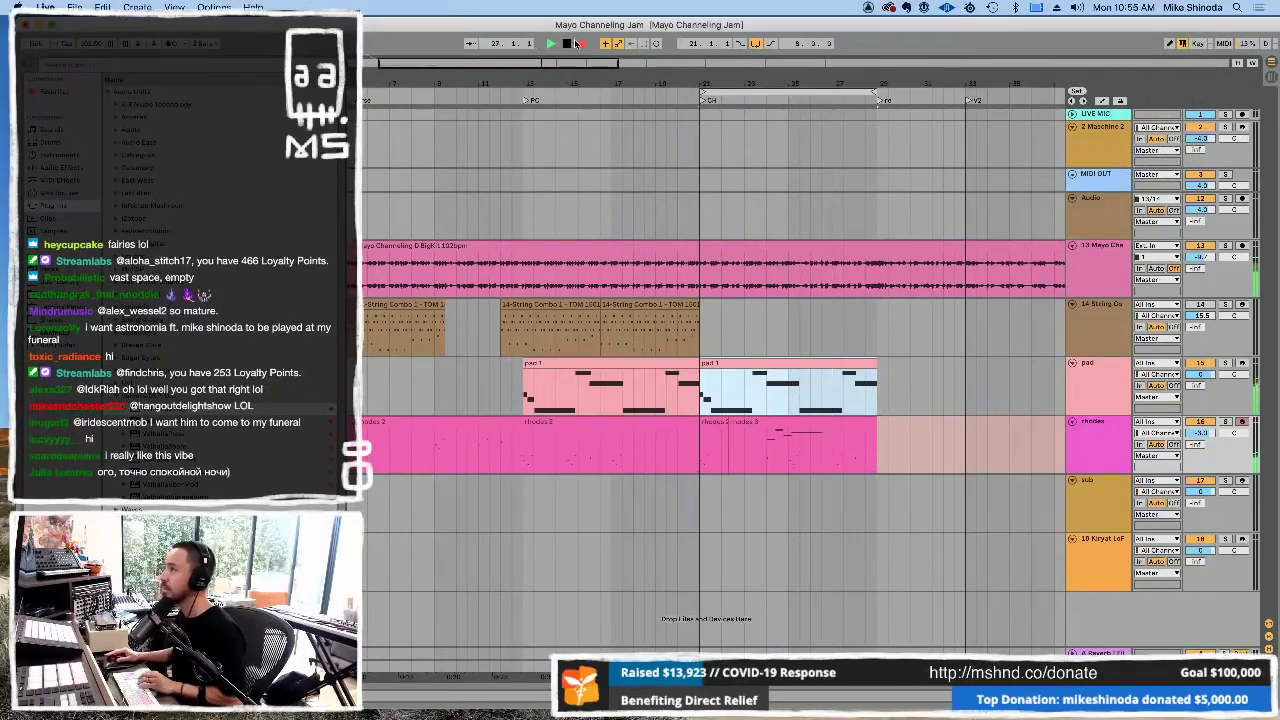
{"action": "left_click", "coordinate": [582, 43]}
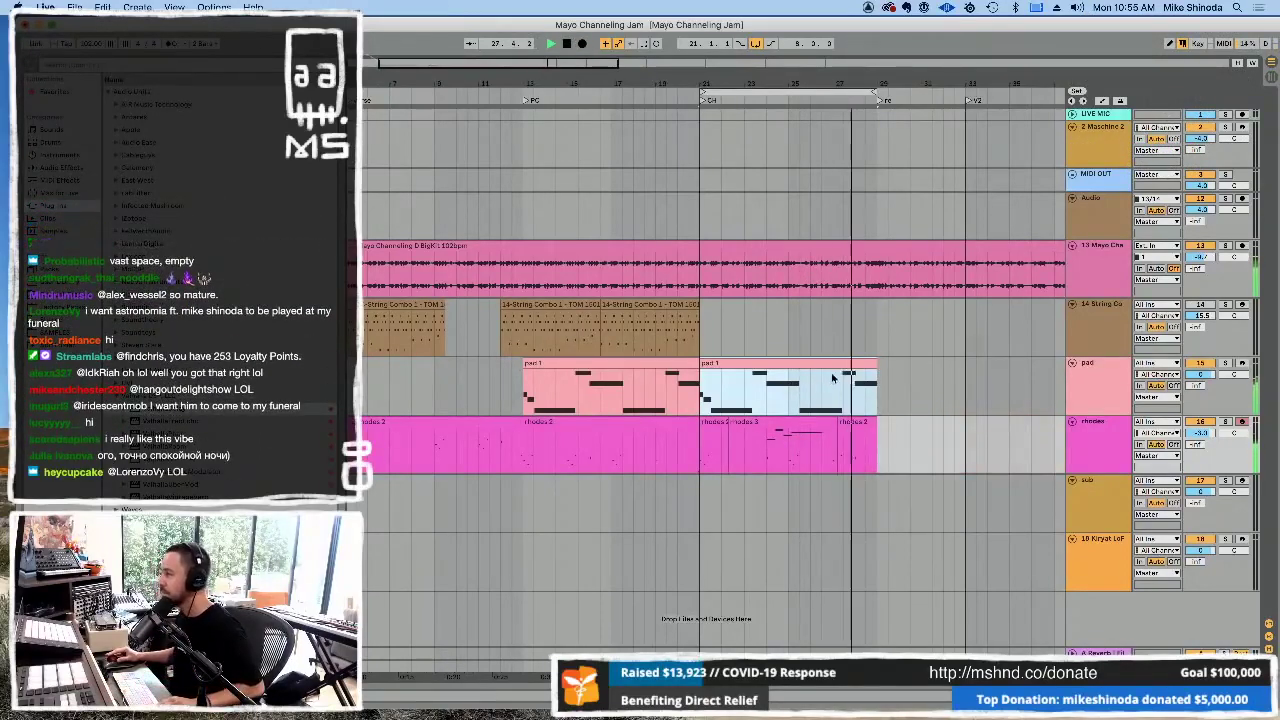
- Duplicate the pad clip into the re section at bar 29 as the new loop, and arm and activate the string track
{"action": "key", "text": "super+d"}
{"action": "key", "text": "super+l"}
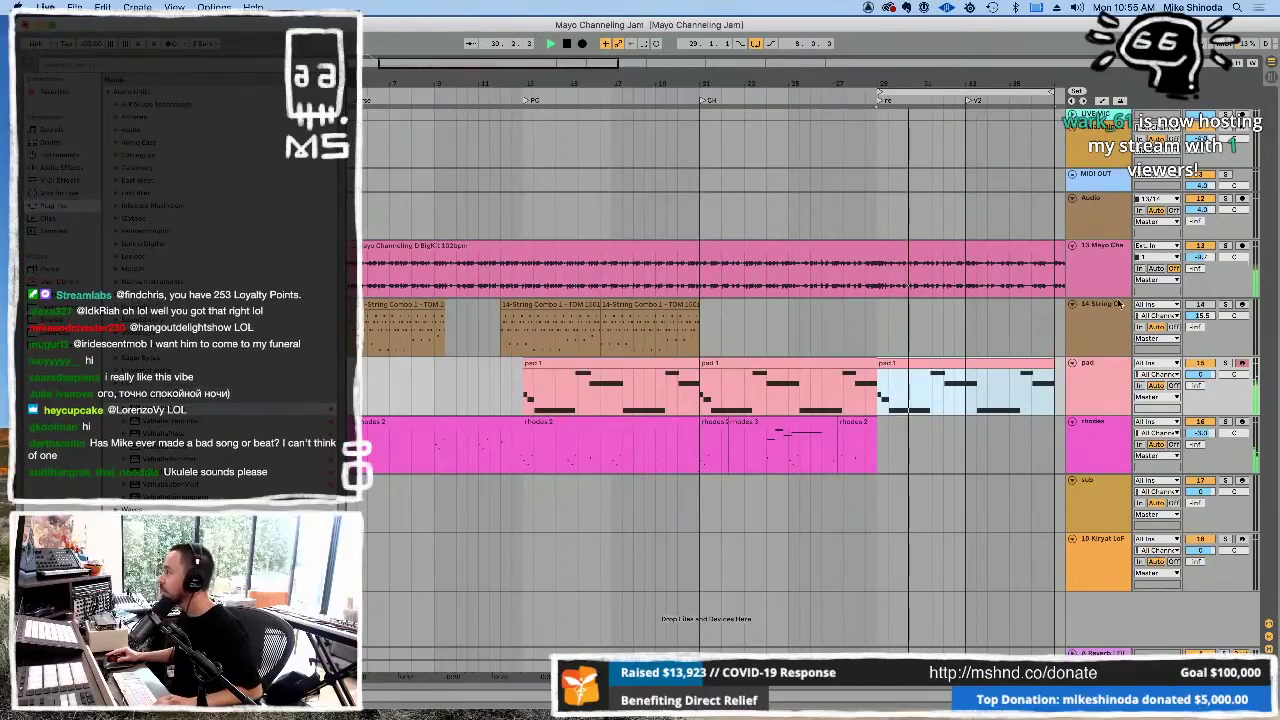
{"action": "left_click", "coordinate": [1118, 318]}
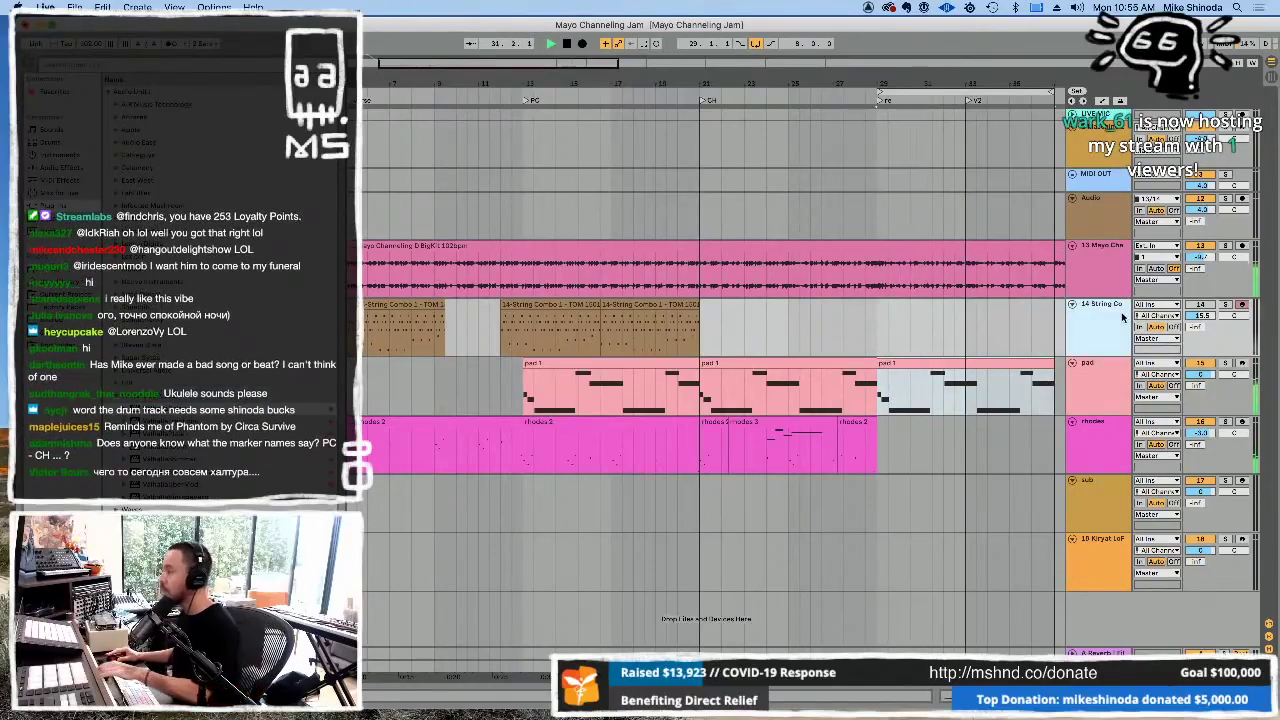
{"action": "left_click", "coordinate": [1200, 304]}
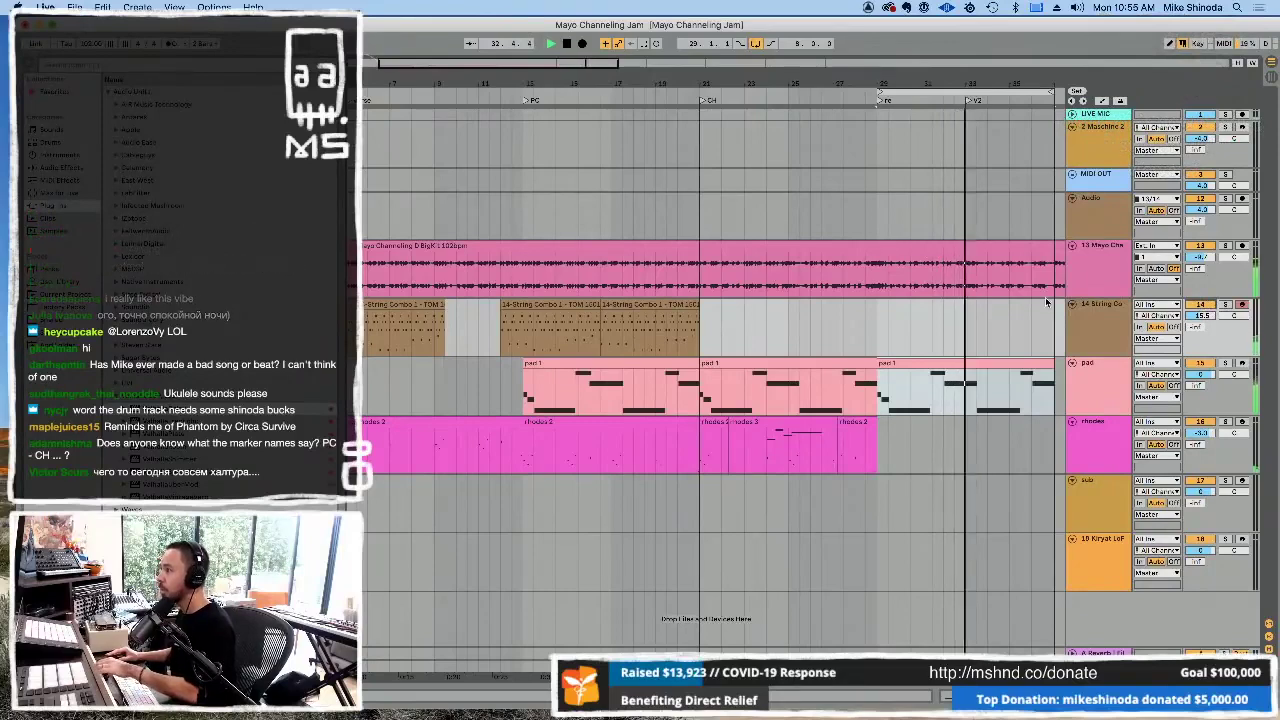
- Deactivate all existing string clips from the verse through the PC section
{"action": "left_click_drag", "start_coordinate": [745, 310], "coordinate": [355, 320]}
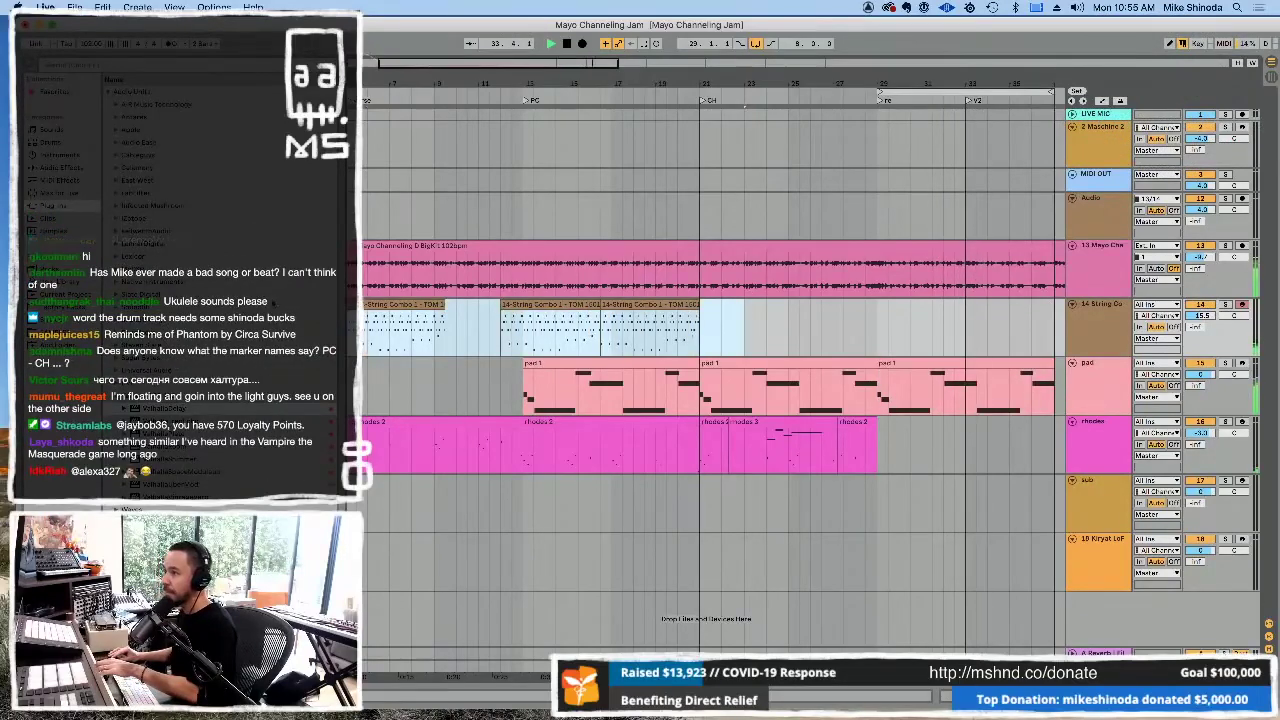
{"action": "key", "text": "0"}
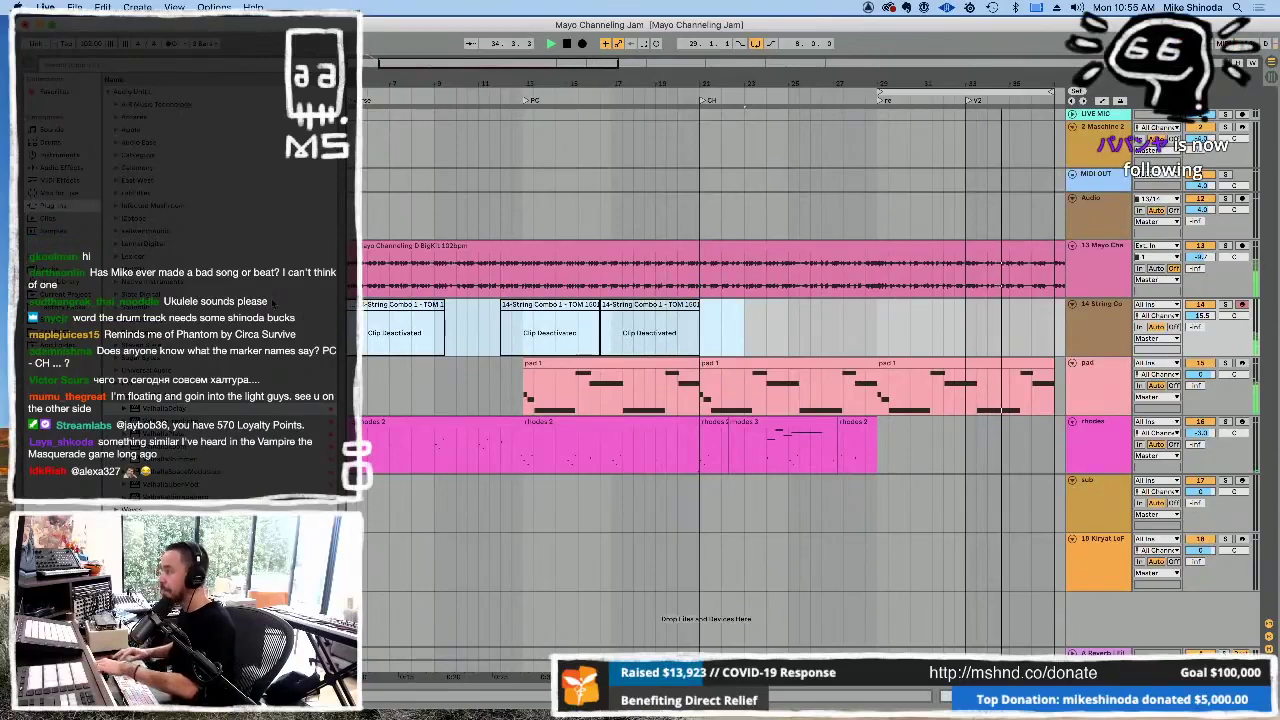
- Open the re section's pad clip, select all its notes and check the quantize options available for them
{"action": "left_click_drag", "start_coordinate": [958, 78], "coordinate": [958, 185]}
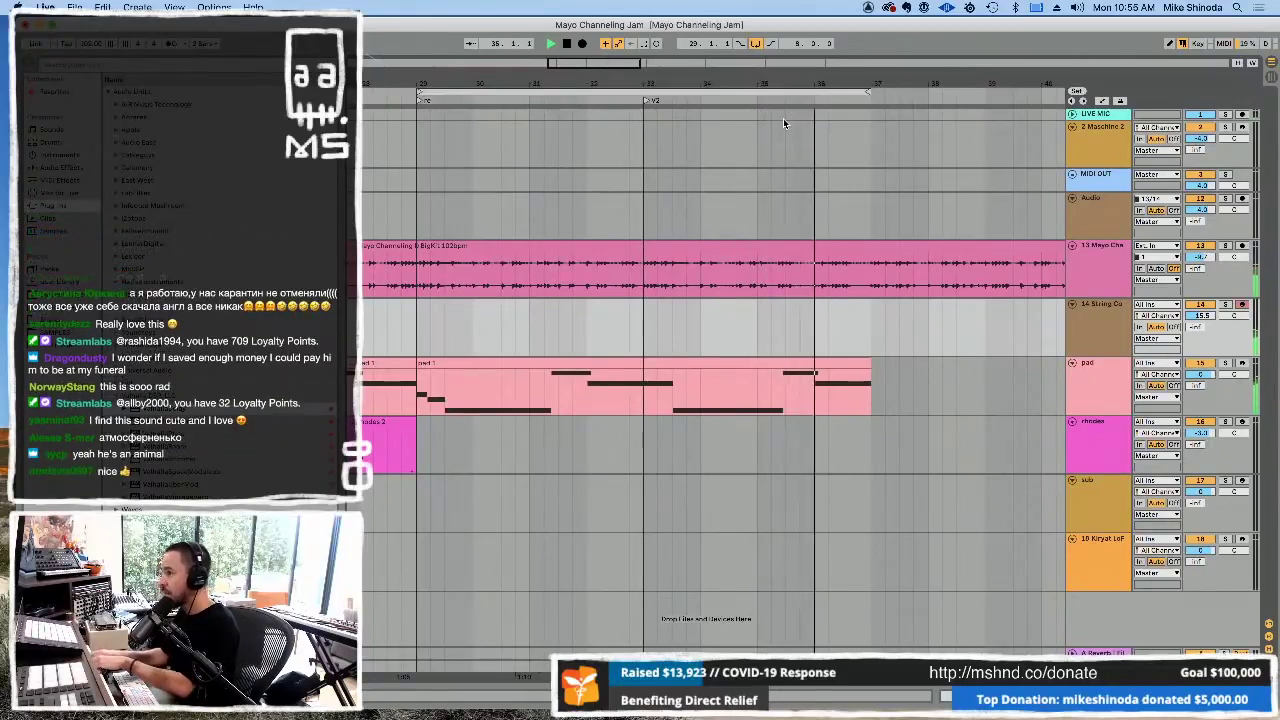
{"action": "left_click", "coordinate": [713, 364]}
{"action": "double_click", "coordinate": [713, 364]}
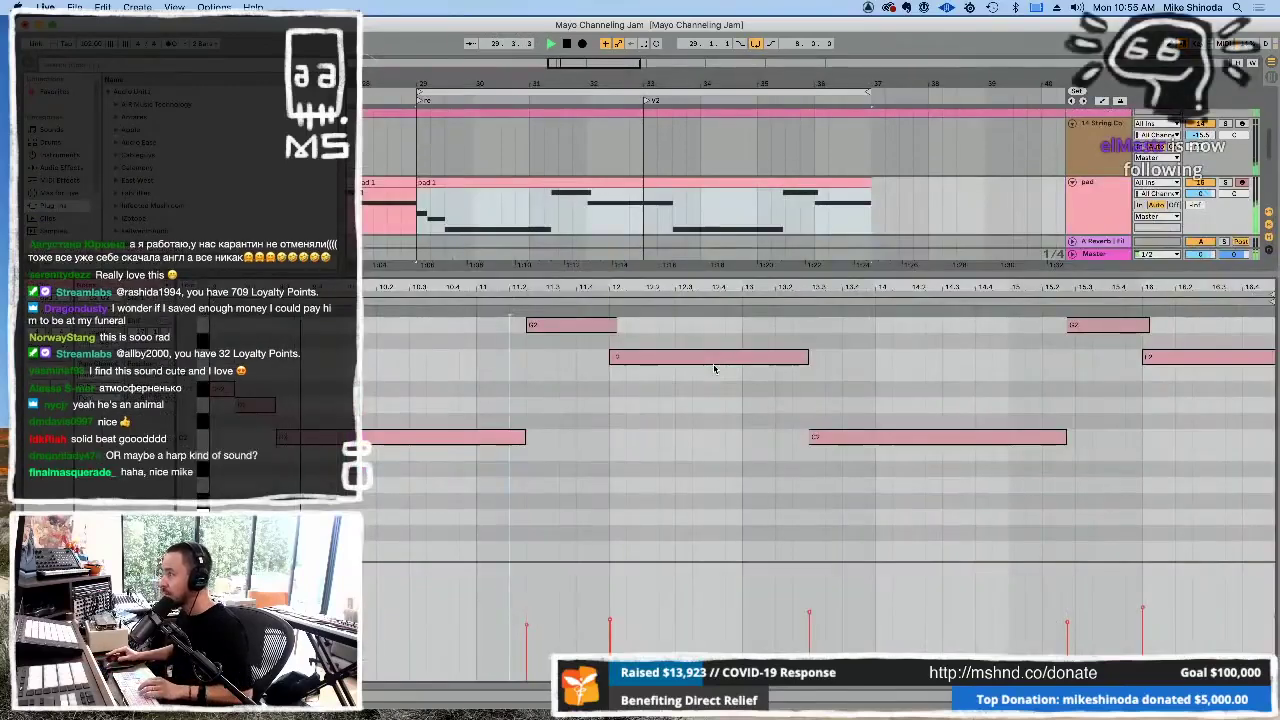
{"action": "key", "text": "super+a"}
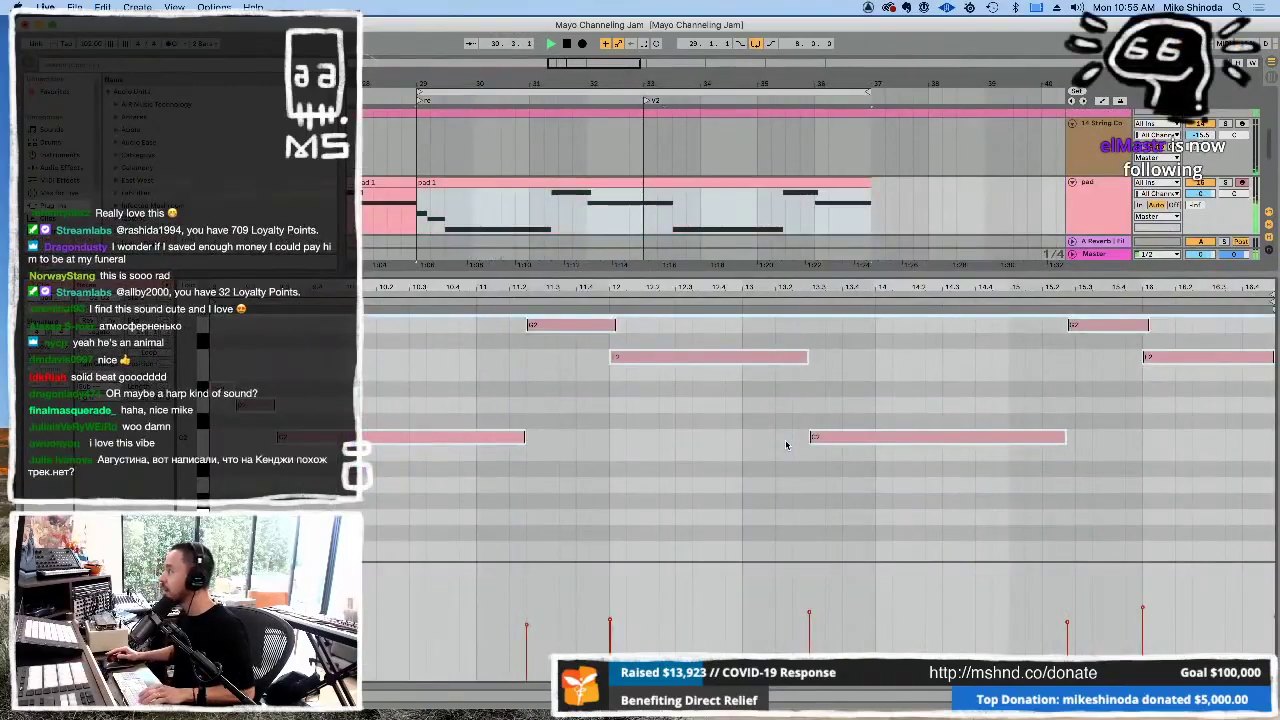
{"action": "right_click", "coordinate": [826, 440]}
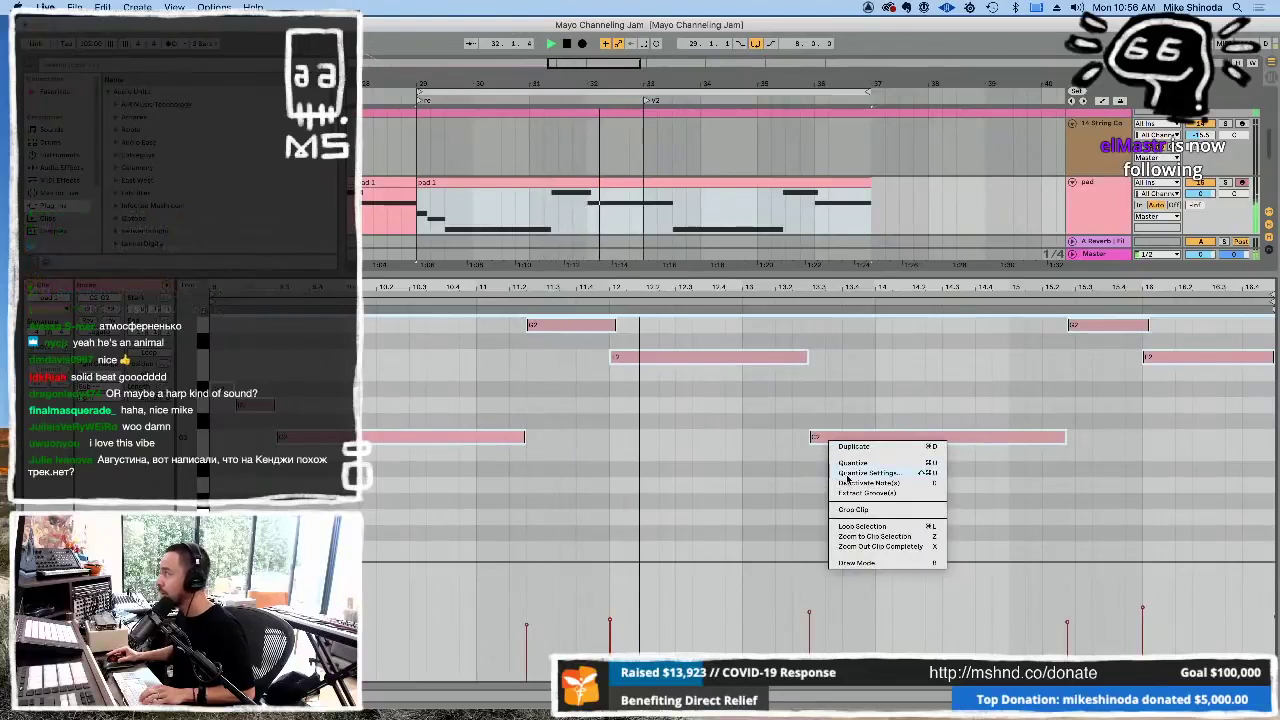
{"action": "left_click", "coordinate": [1035, 412]}
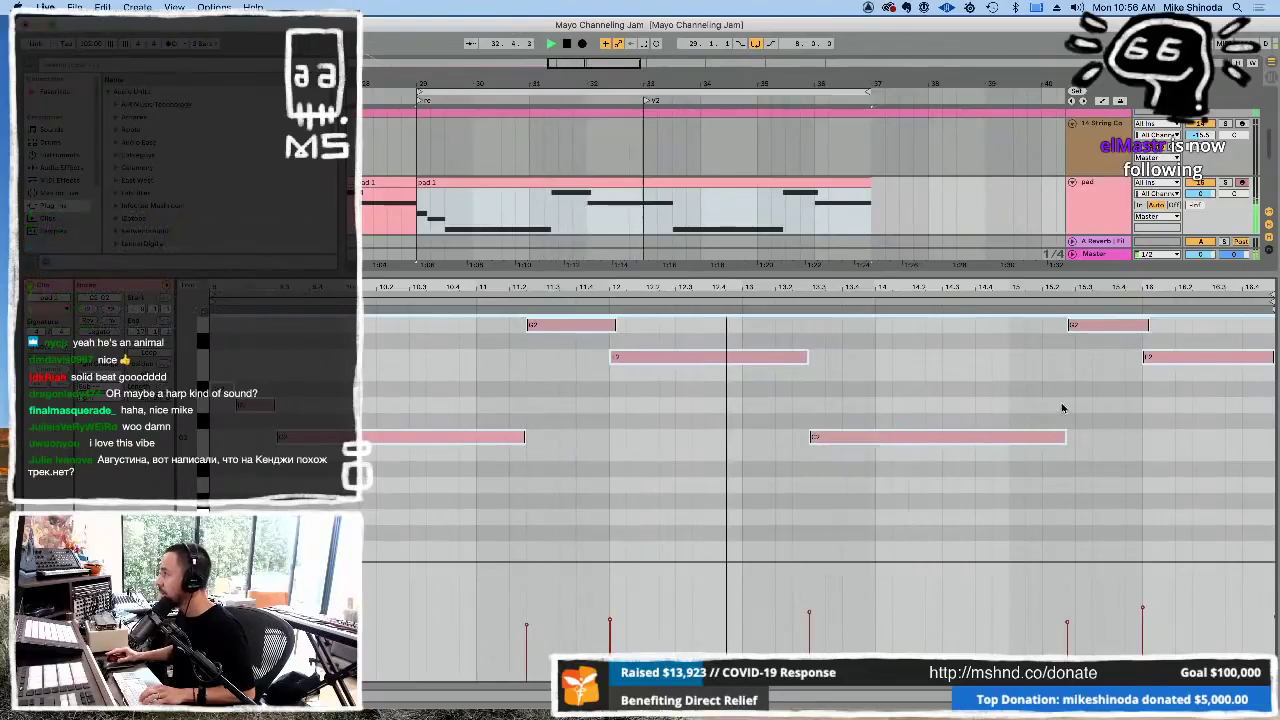
- Shift the pad's second G2 note to 15.3, extend the preceding C2 to meet it, and trim both G2 notes to the following F2 notes
{"action": "left_click", "coordinate": [1094, 326]}
{"action": "left_click_drag", "start_coordinate": [1102, 326], "coordinate": [1110, 328]}
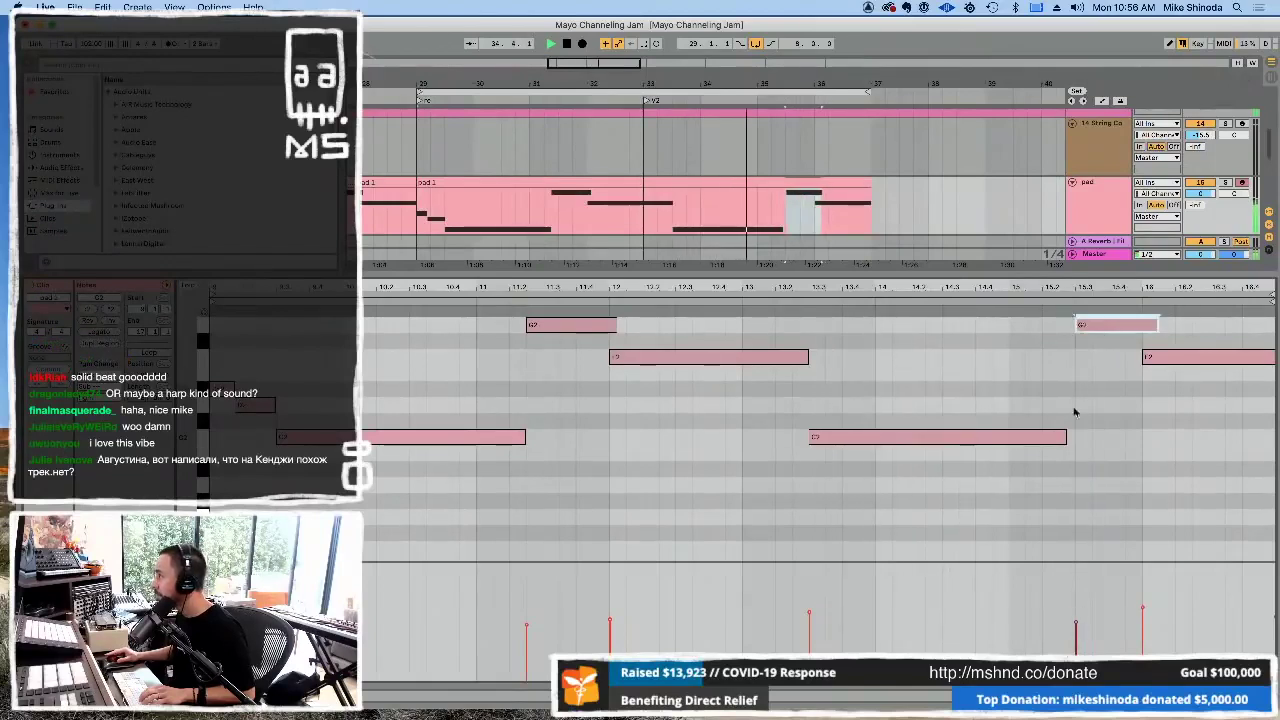
{"action": "left_click_drag", "start_coordinate": [1066, 437], "coordinate": [1076, 437]}
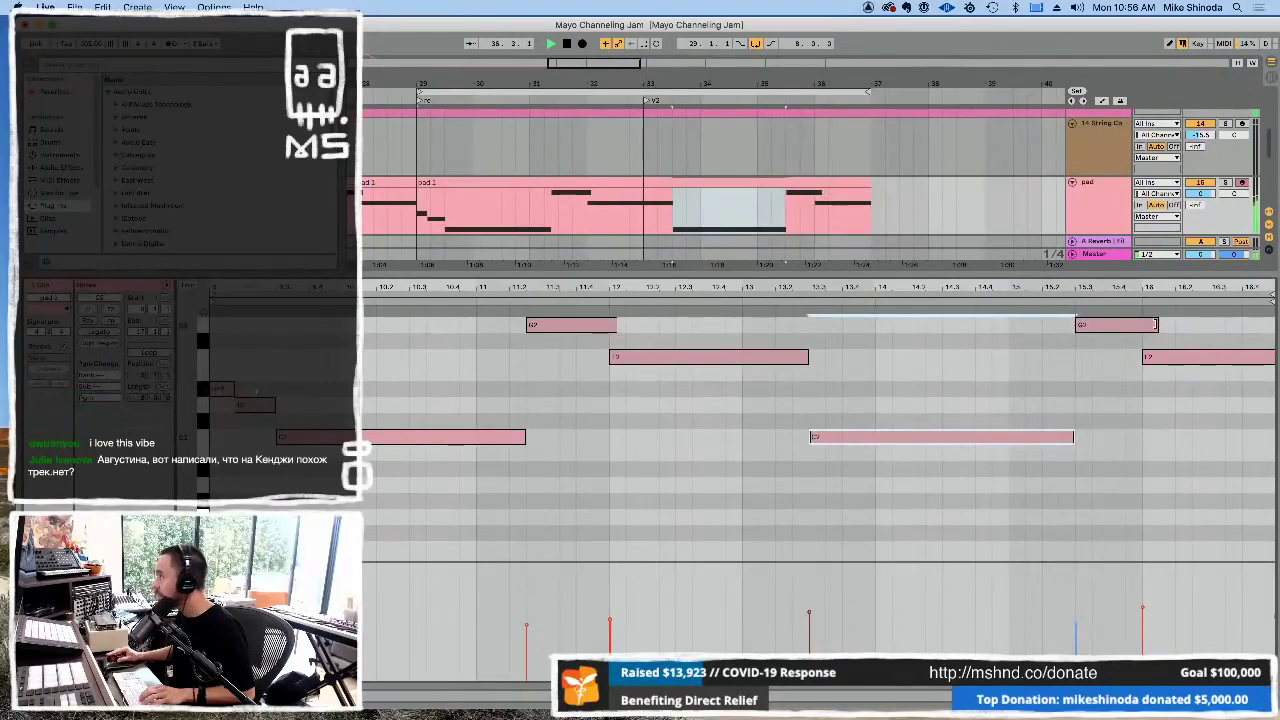
{"action": "left_click", "coordinate": [1155, 325]}
{"action": "left_click_drag", "start_coordinate": [1155, 325], "coordinate": [1140, 325]}
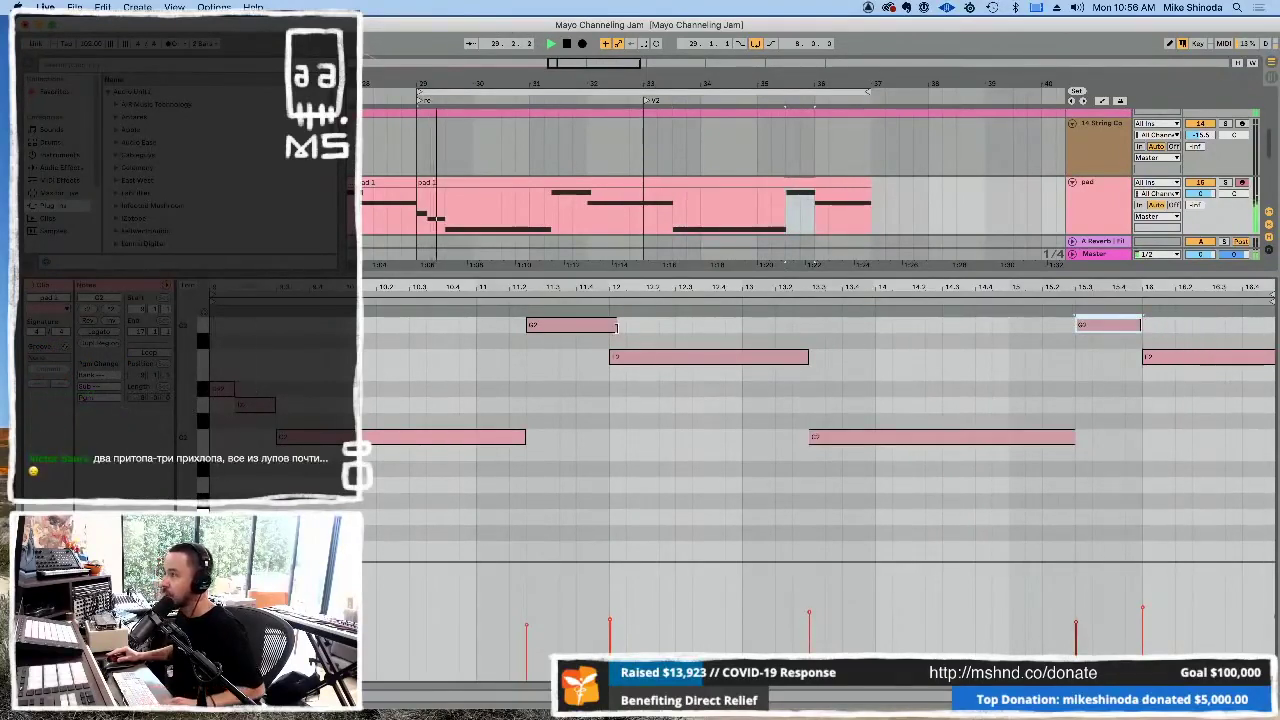
{"action": "left_click", "coordinate": [614, 325]}
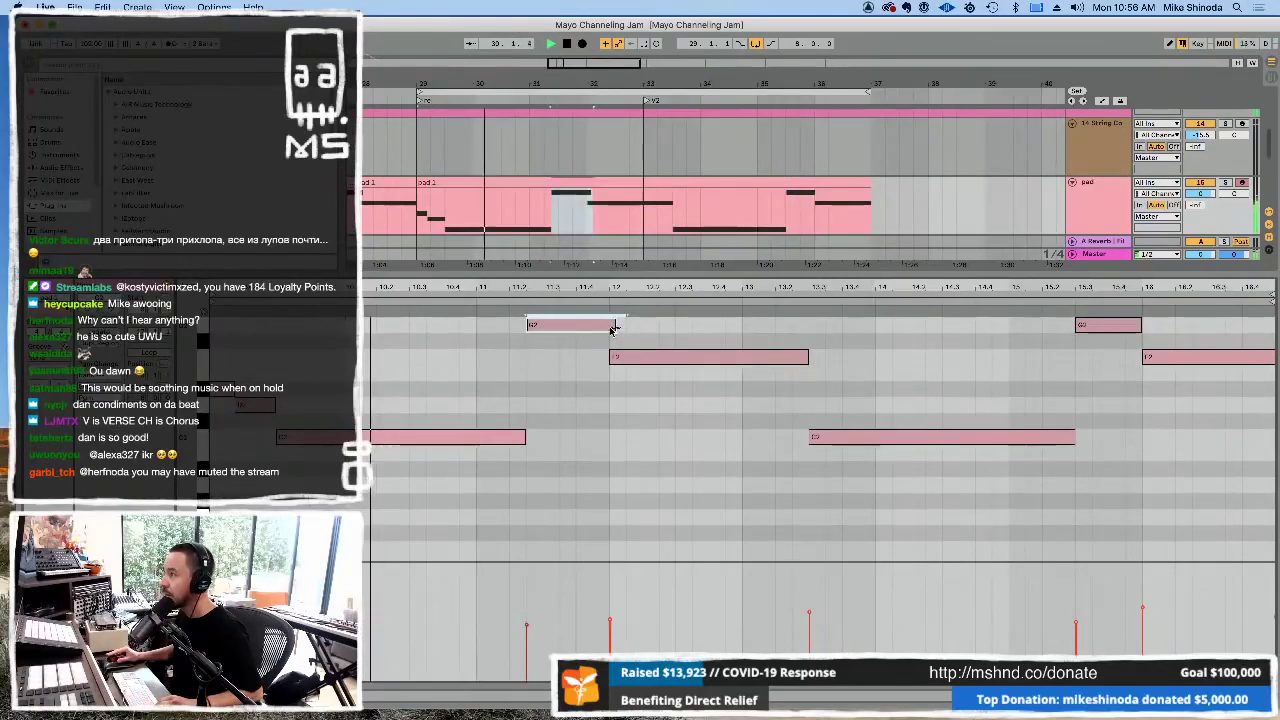
{"action": "left_click_drag", "start_coordinate": [614, 325], "coordinate": [607, 325]}
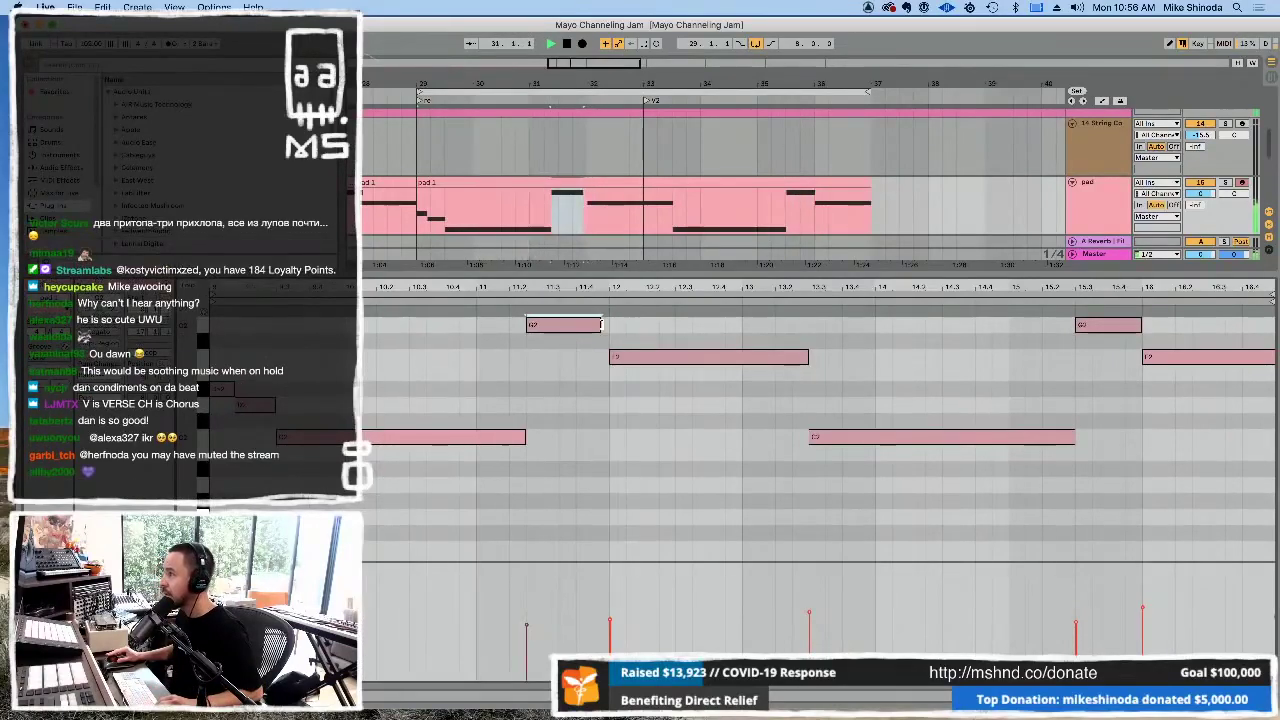
- Replace the CH section's pad clip with a copy of the corrected re section pad clip
{"action": "left_click_drag", "start_coordinate": [688, 76], "coordinate": [674, 192]}
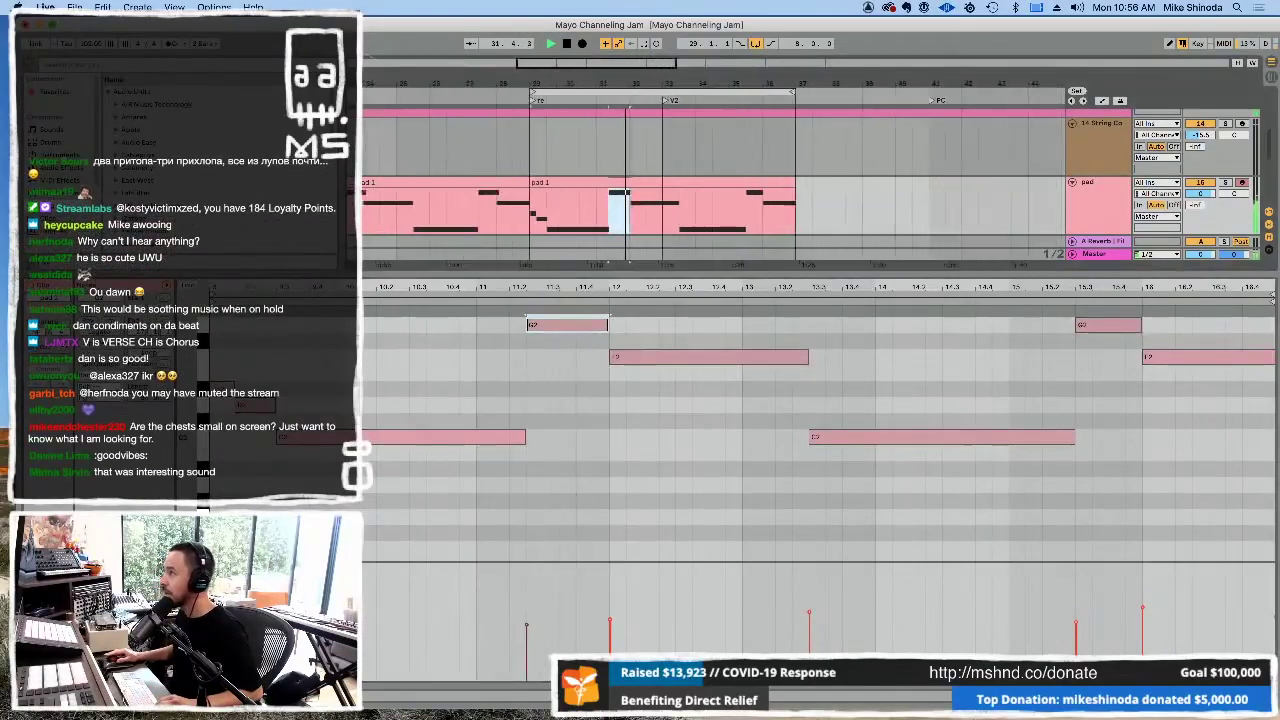
{"action": "left_click", "coordinate": [673, 190]}
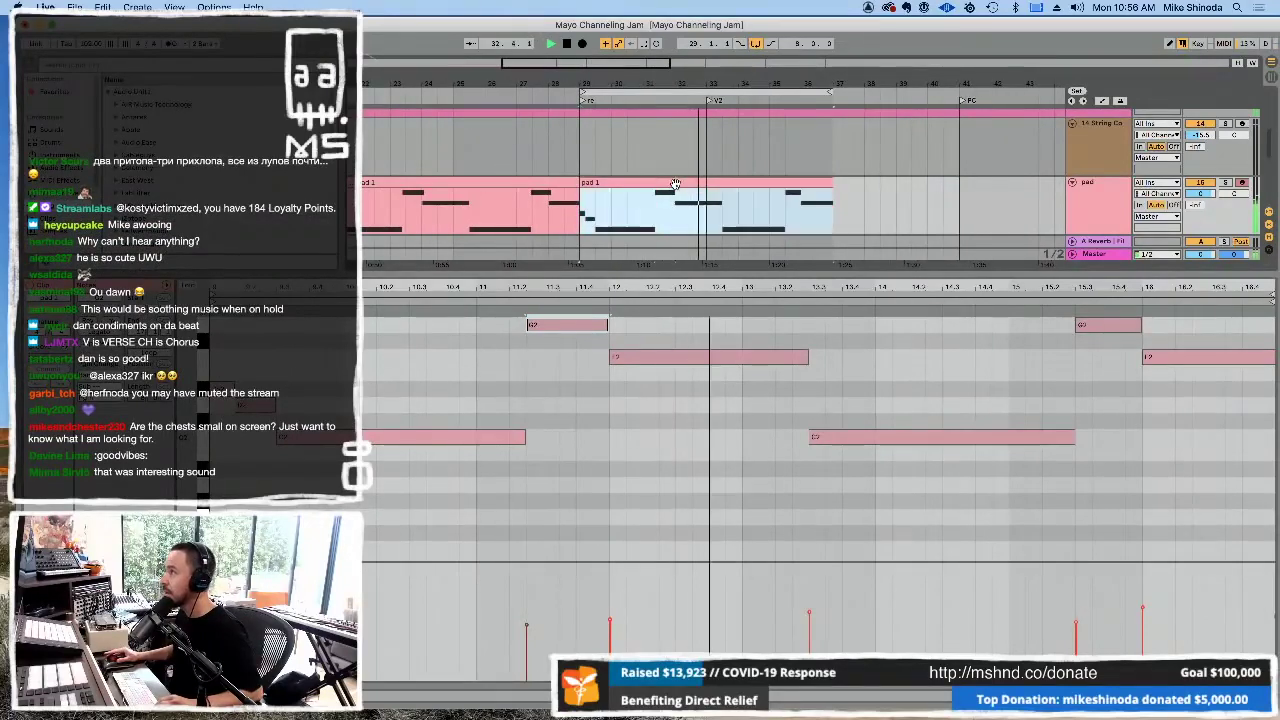
{"action": "left_click", "coordinate": [563, 180]}
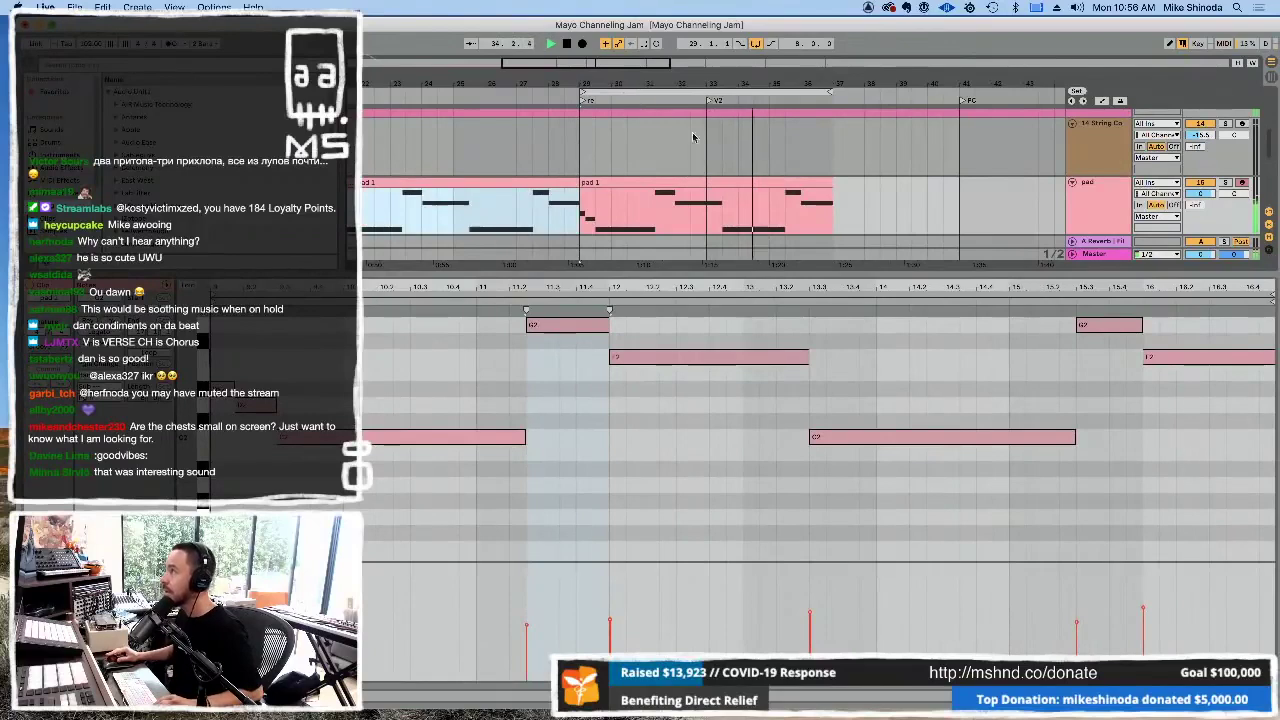
- Extend the loop back to bar 1 so it runs through the end of the last pad clip
{"action": "left_click_drag", "start_coordinate": [707, 87], "coordinate": [686, 497]}
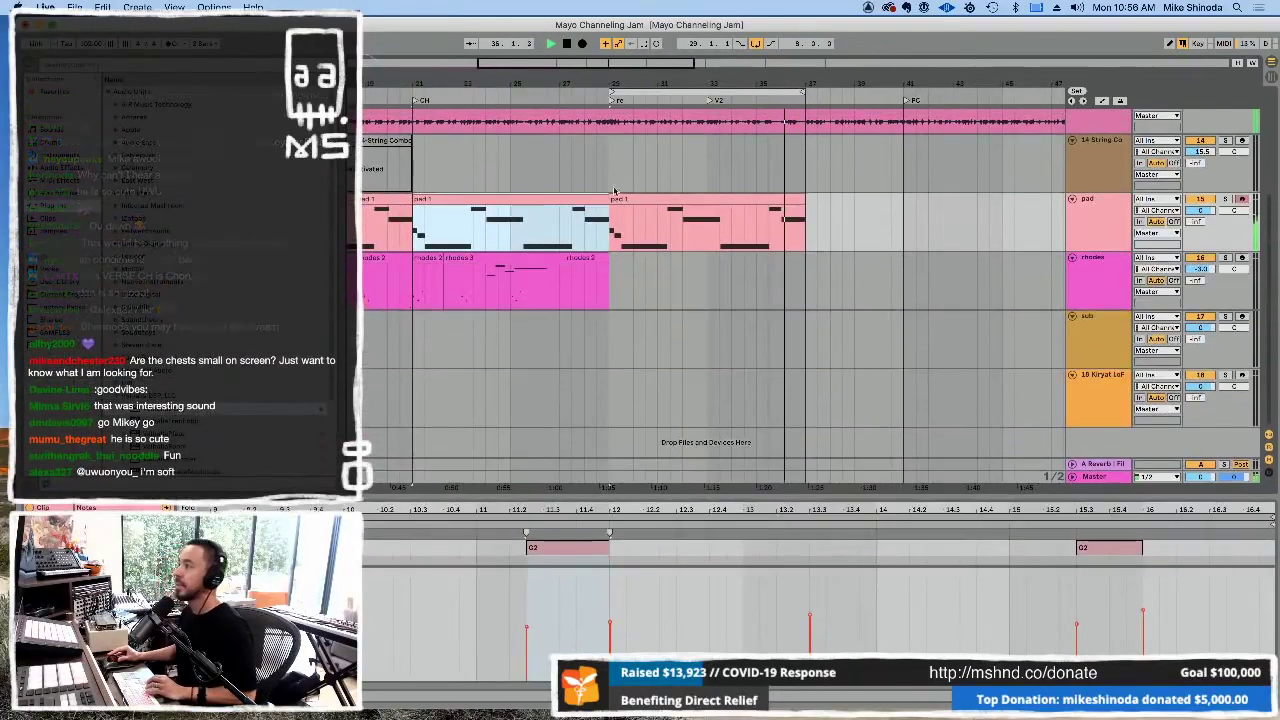
{"action": "key", "text": "minus"}
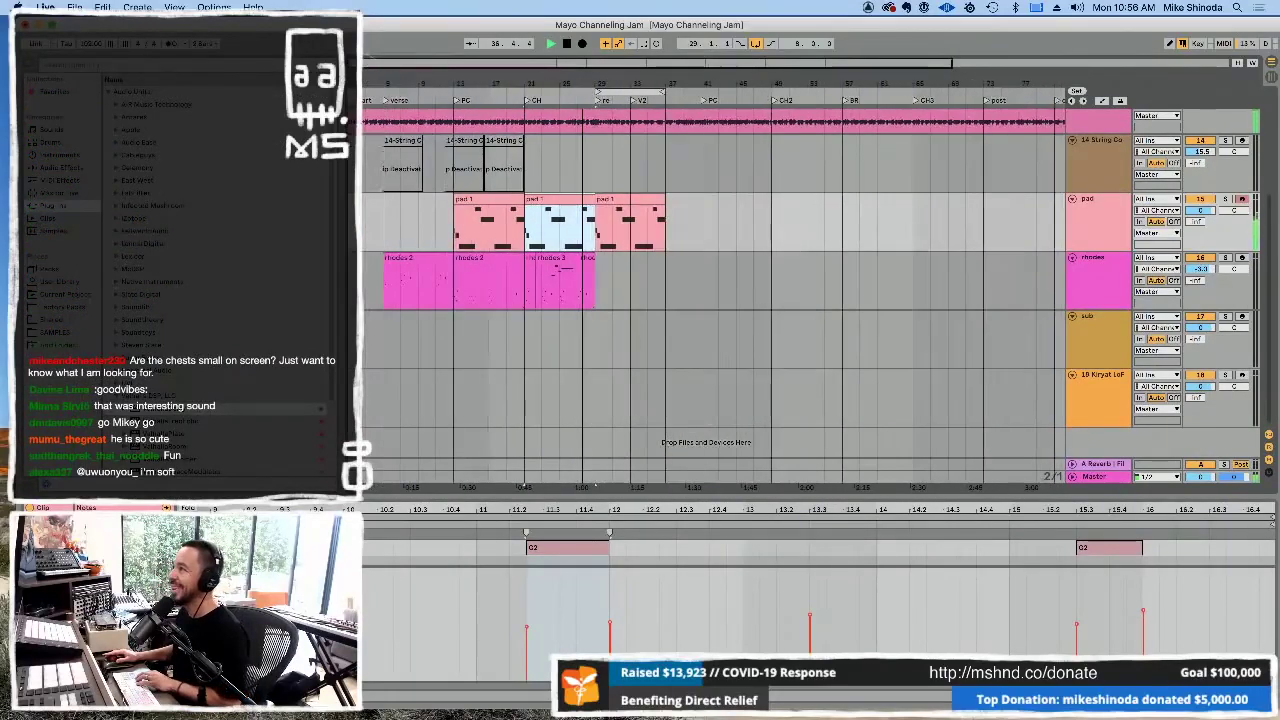
{"action": "left_click_drag", "start_coordinate": [598, 92], "coordinate": [362, 92]}
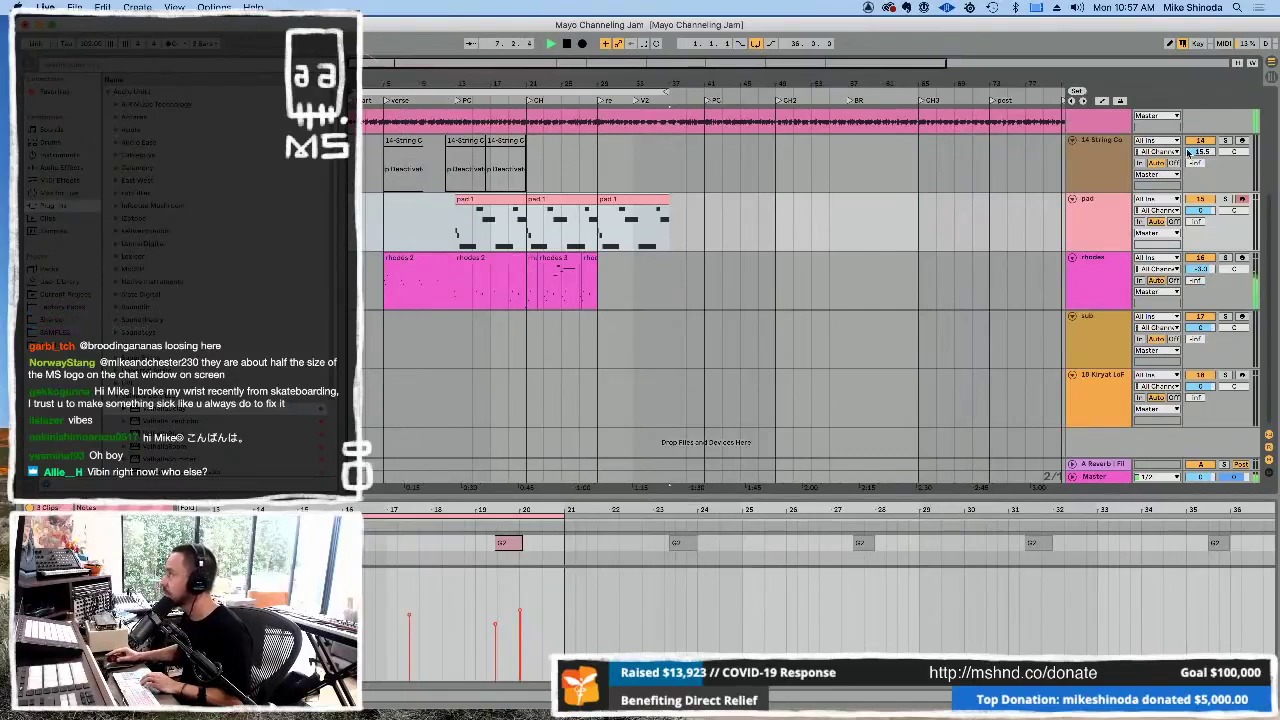
- Arm the string track and record a new string part from the CH section through the re section
{"action": "left_click", "coordinate": [1242, 141]}
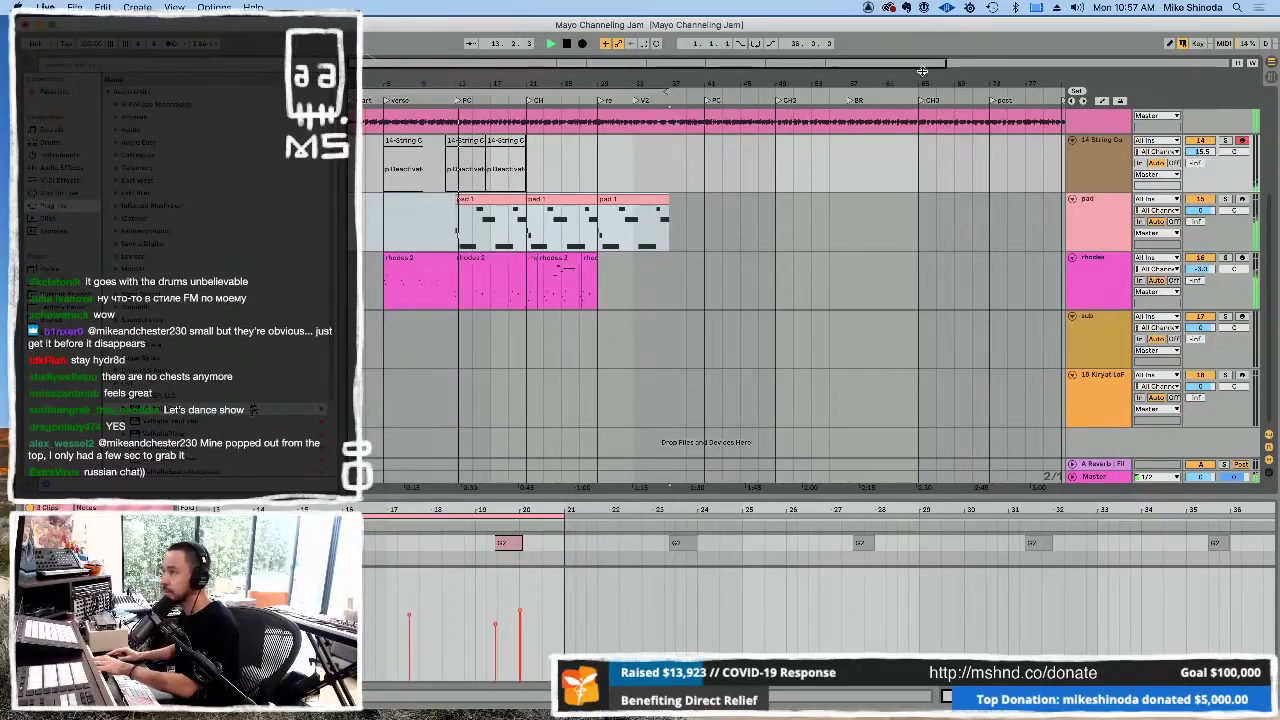
{"action": "left_click", "coordinate": [467, 262]}
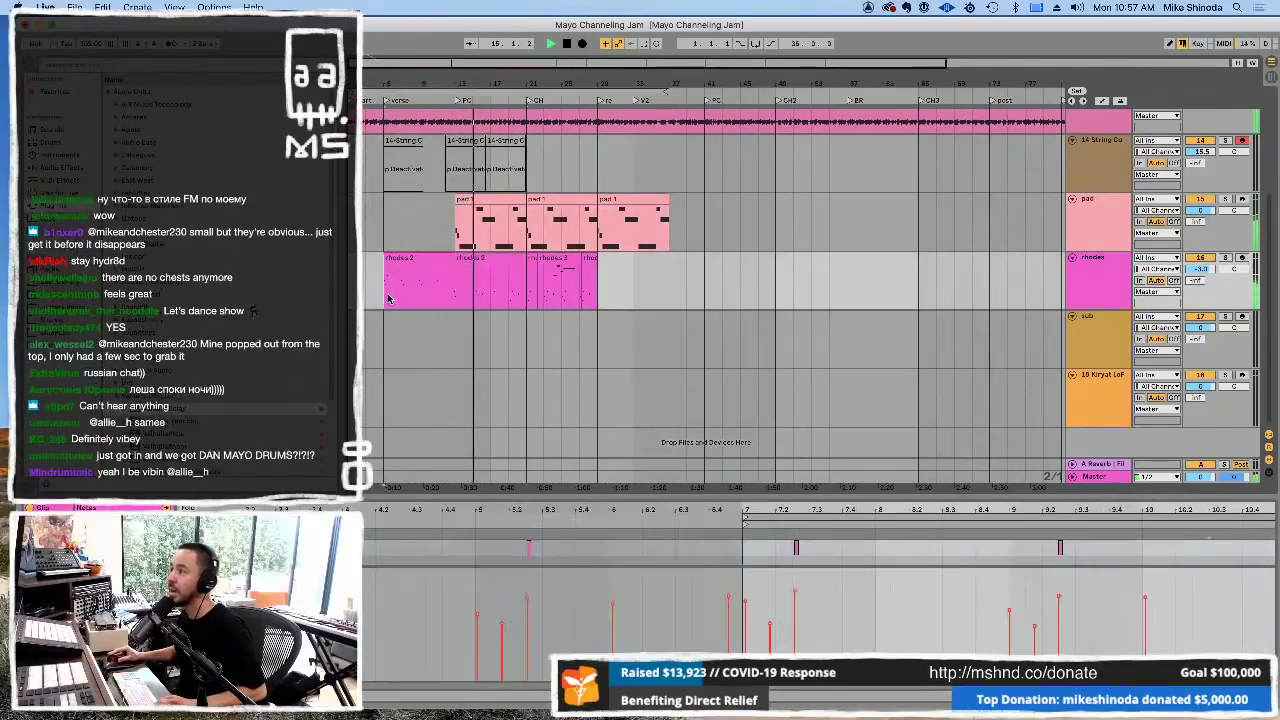
{"action": "left_click", "coordinate": [392, 297]}
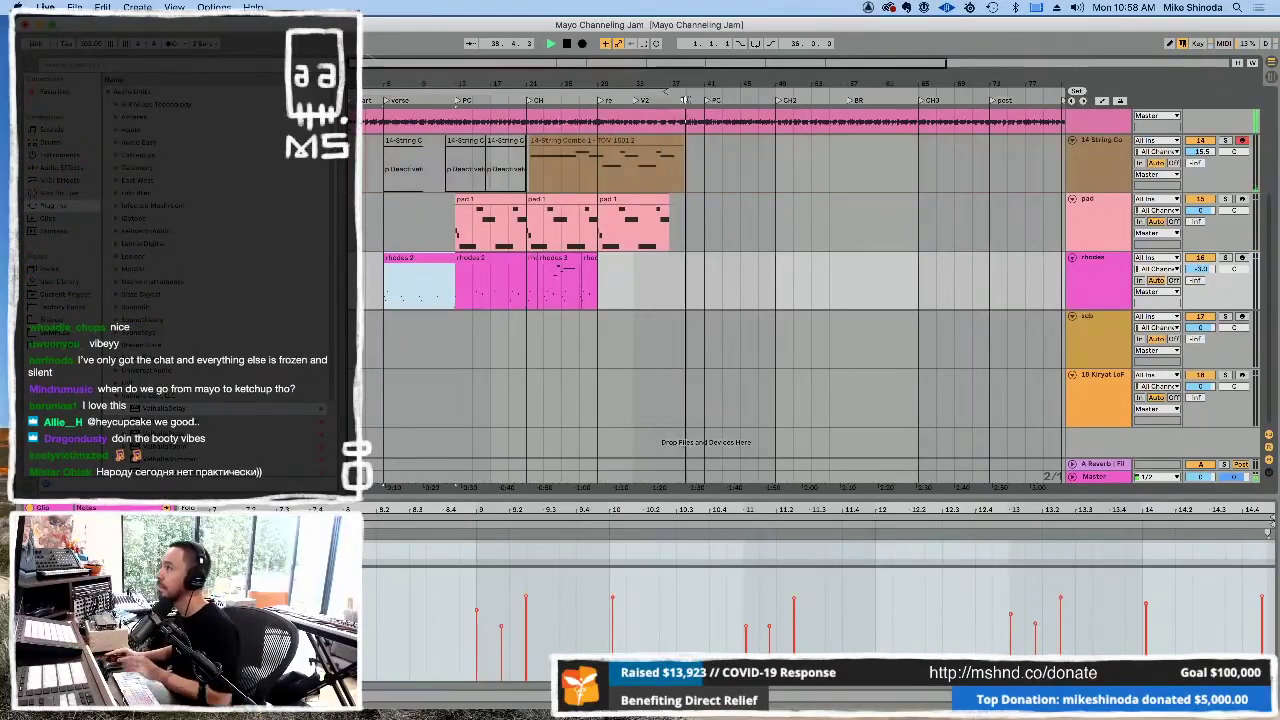
- Loop four bars starting at 41.3.1 and move the second PC marker to the loop's start
{"action": "mouse_move", "coordinate": [684, 83]}
{"action": "left_mouse_down"}
{"action": "mouse_move", "coordinate": [684, 118]}
{"action": "mouse_move", "coordinate": [686, 90]}
{"action": "left_mouse_up"}
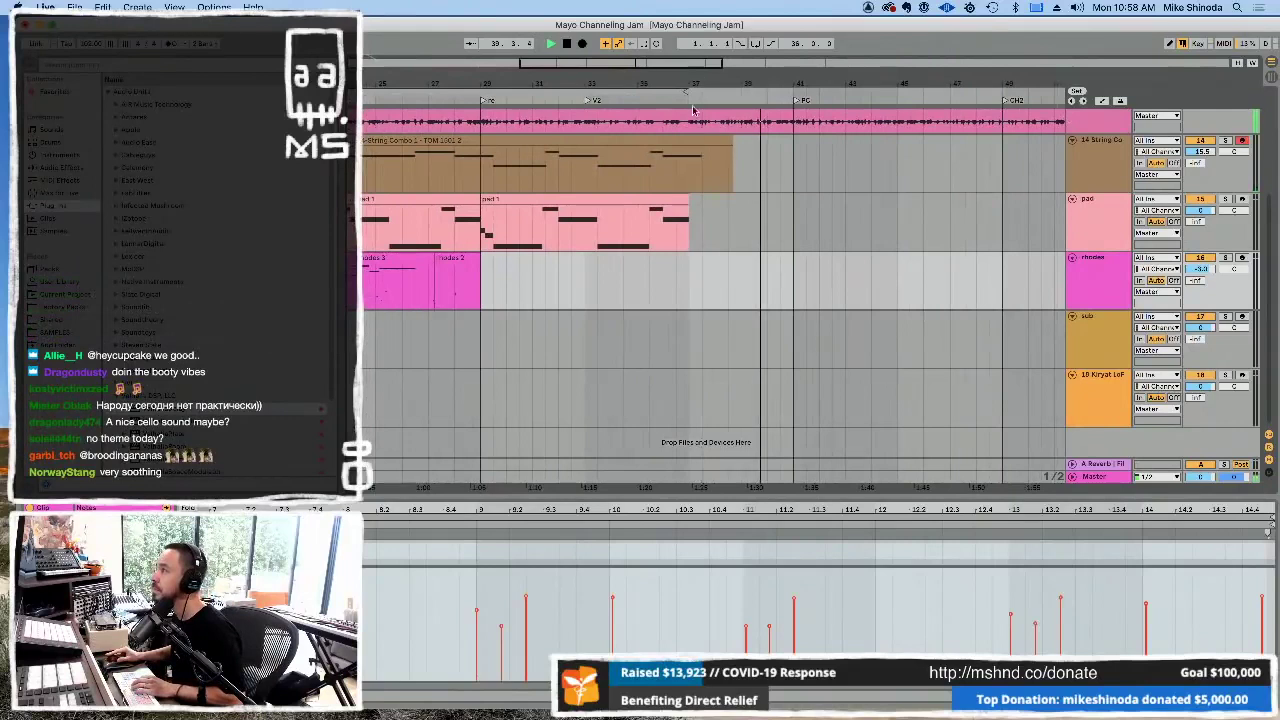
{"action": "left_click", "coordinate": [692, 168]}
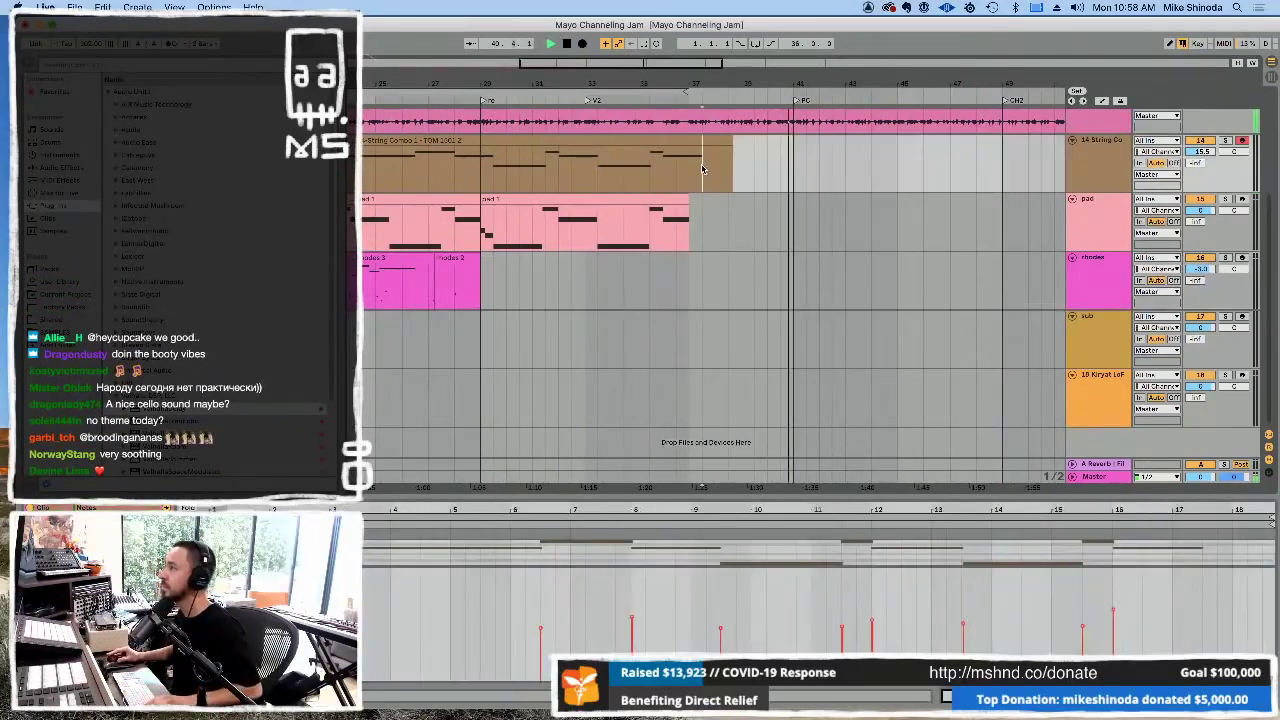
{"action": "left_click", "coordinate": [792, 161]}
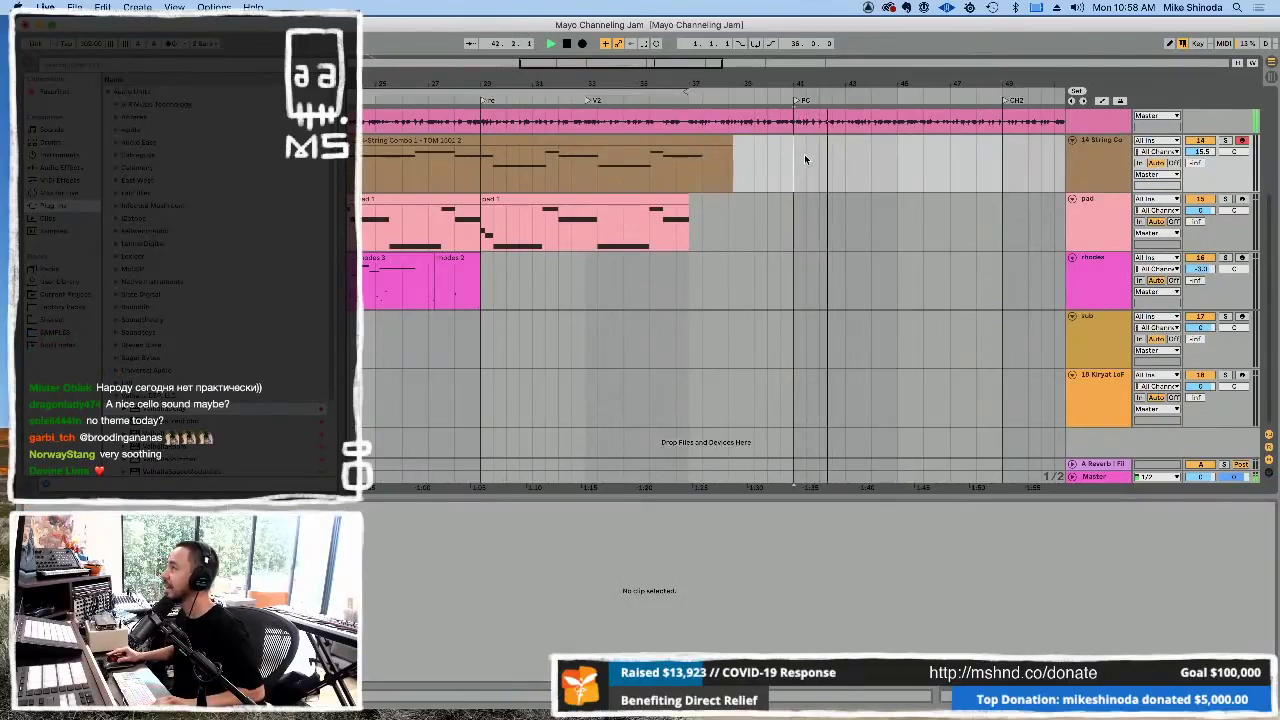
{"action": "left_click_drag", "start_coordinate": [808, 155], "coordinate": [910, 169]}
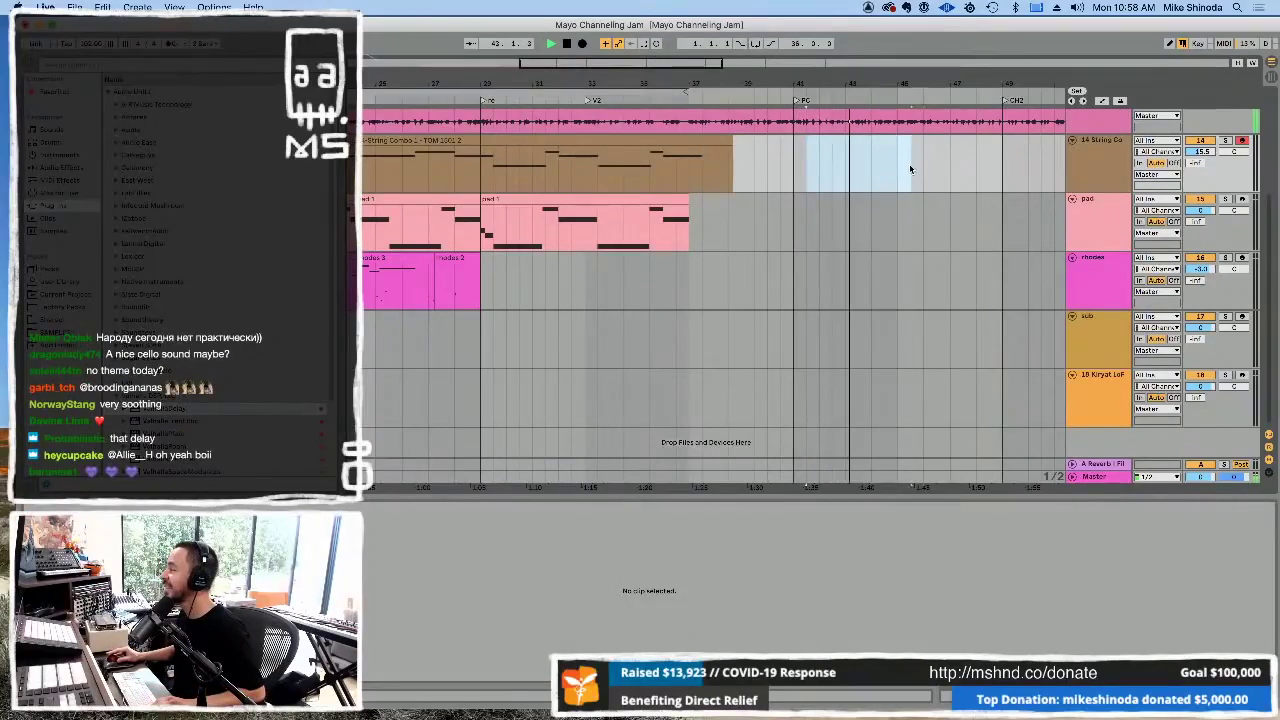
{"action": "key", "text": "super+l"}
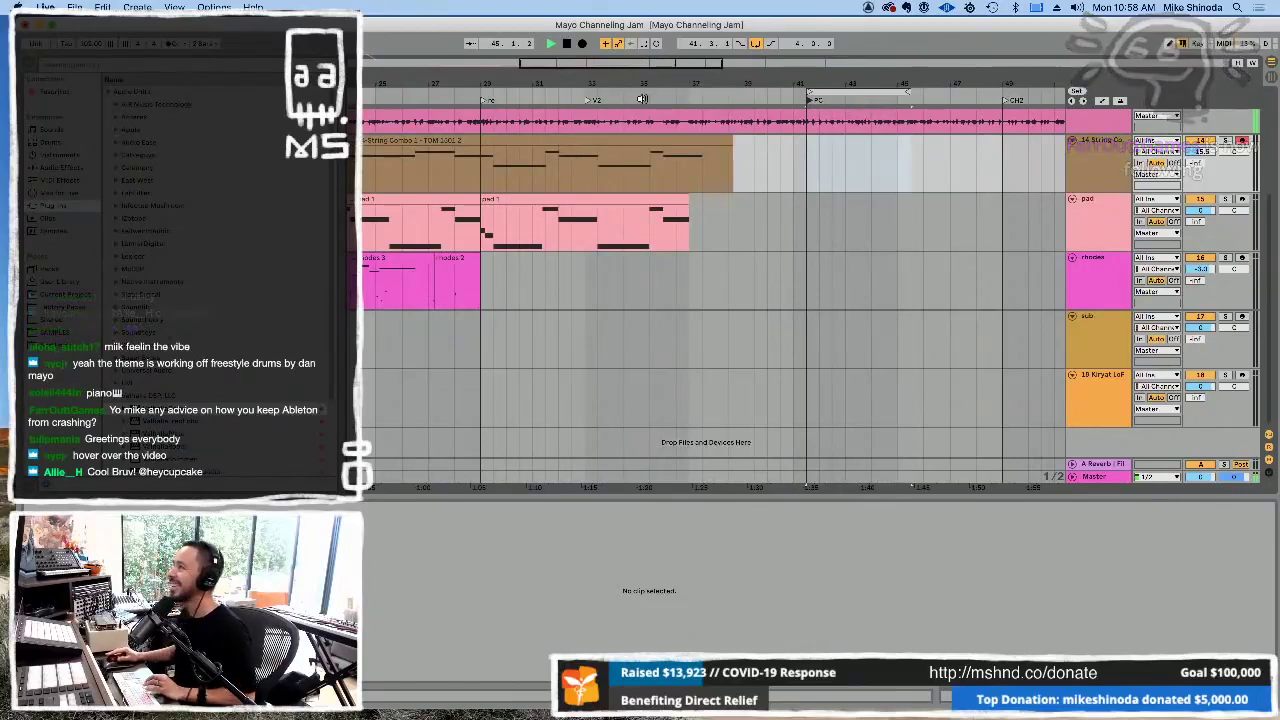
- Move the V2 marker to beat 3 of bar 37 and extend the re section's pad clip to it
{"action": "left_click_drag", "start_coordinate": [587, 101], "coordinate": [703, 120]}
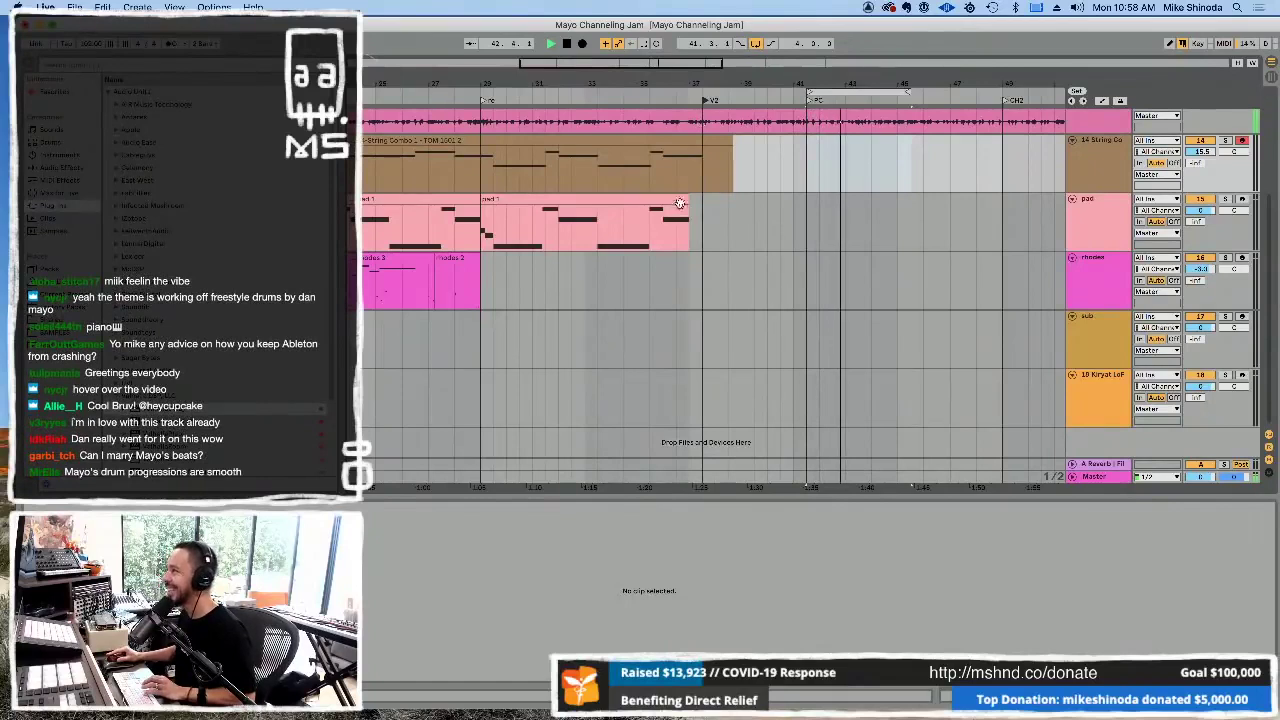
{"action": "left_click_drag", "start_coordinate": [684, 202], "coordinate": [698, 202]}
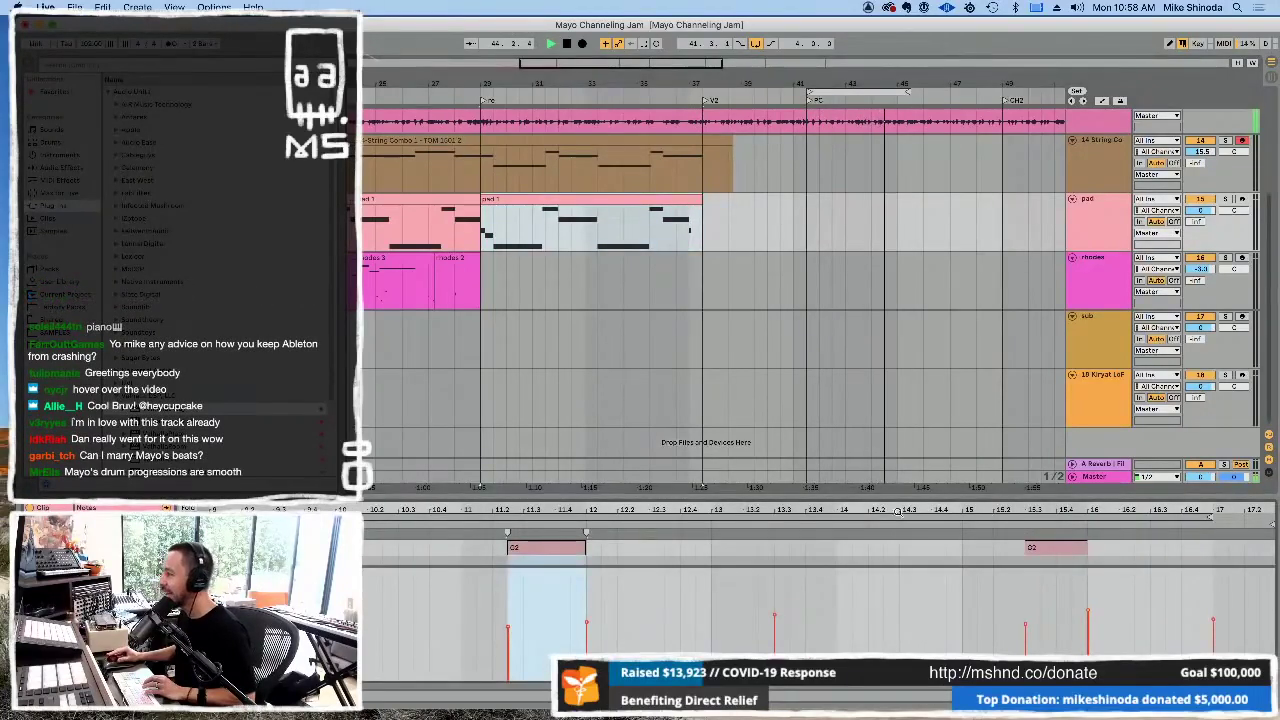
- Clear the stray note near the end of the extended pad clip and lengthen the last F2 note to the clip's end
{"action": "left_click_drag", "start_coordinate": [895, 497], "coordinate": [920, 290]}
{"action": "left_click", "coordinate": [1170, 418]}
{"action": "left_click_drag", "start_coordinate": [1170, 418], "coordinate": [1275, 374]}
{"action": "left_click", "coordinate": [1206, 398]}
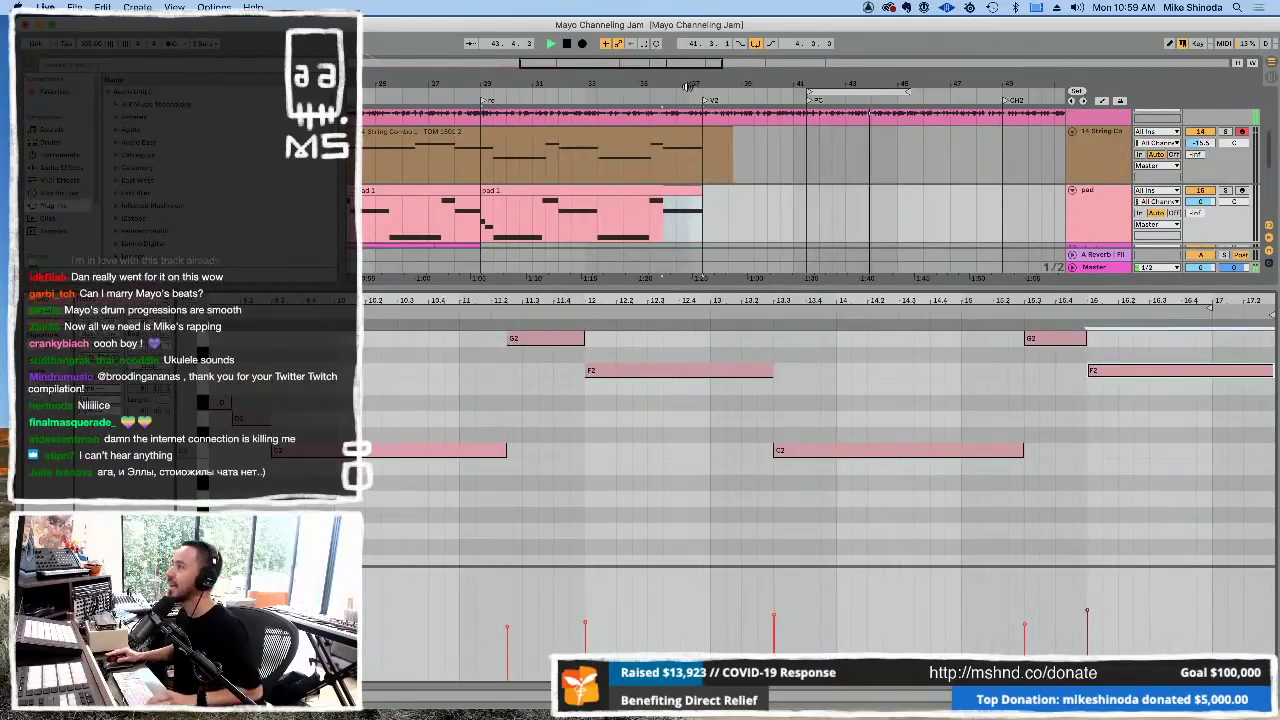
- Shift the CH and re markers two beats later to beat 3 of bars 21 and 29
{"action": "key", "text": "minus"}
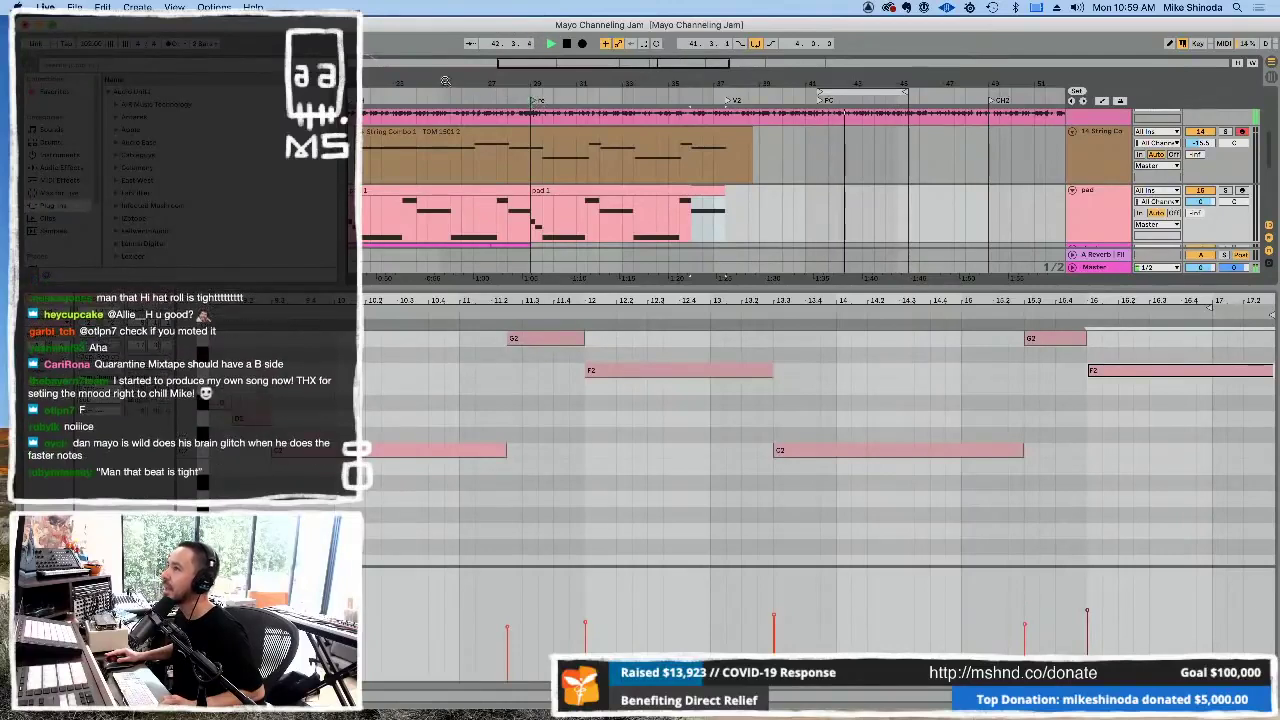
{"action": "left_click", "coordinate": [533, 103]}
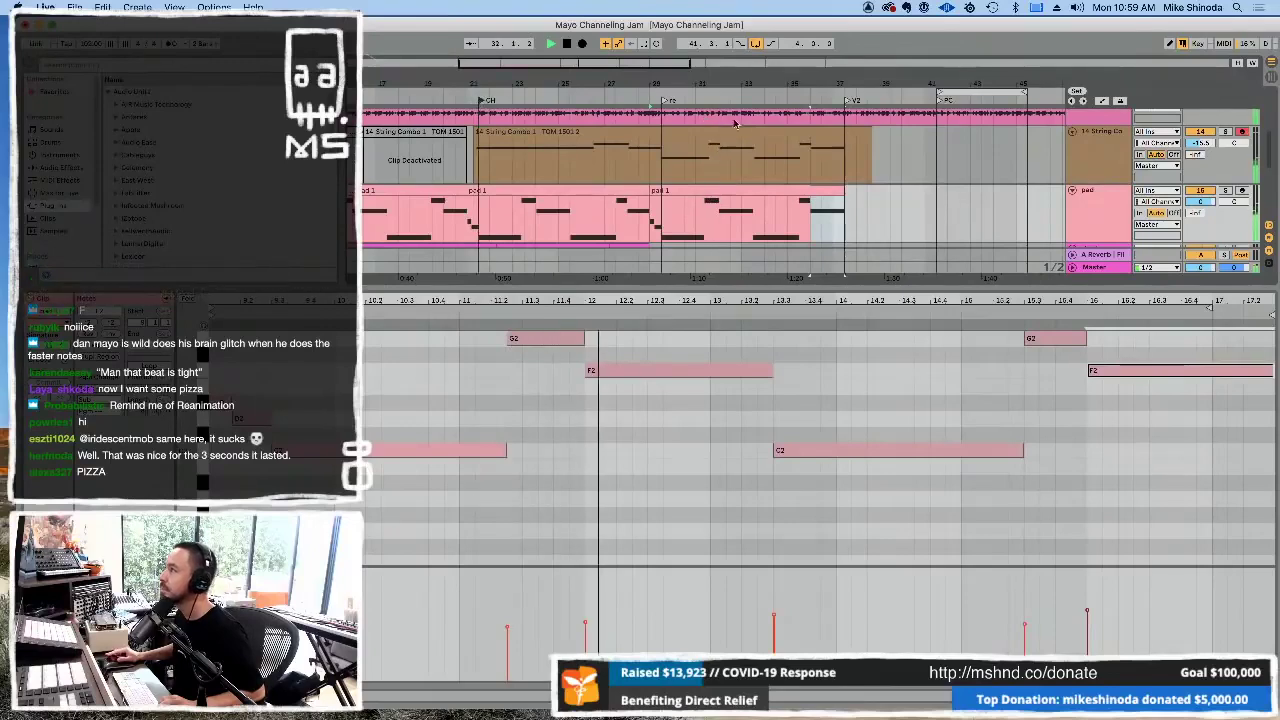
- In the re section's pad clip, trim the first G2 note's start to 11.3 and extend the preceding C2 note to meet it
{"action": "left_click_drag", "start_coordinate": [731, 95], "coordinate": [533, 101]}
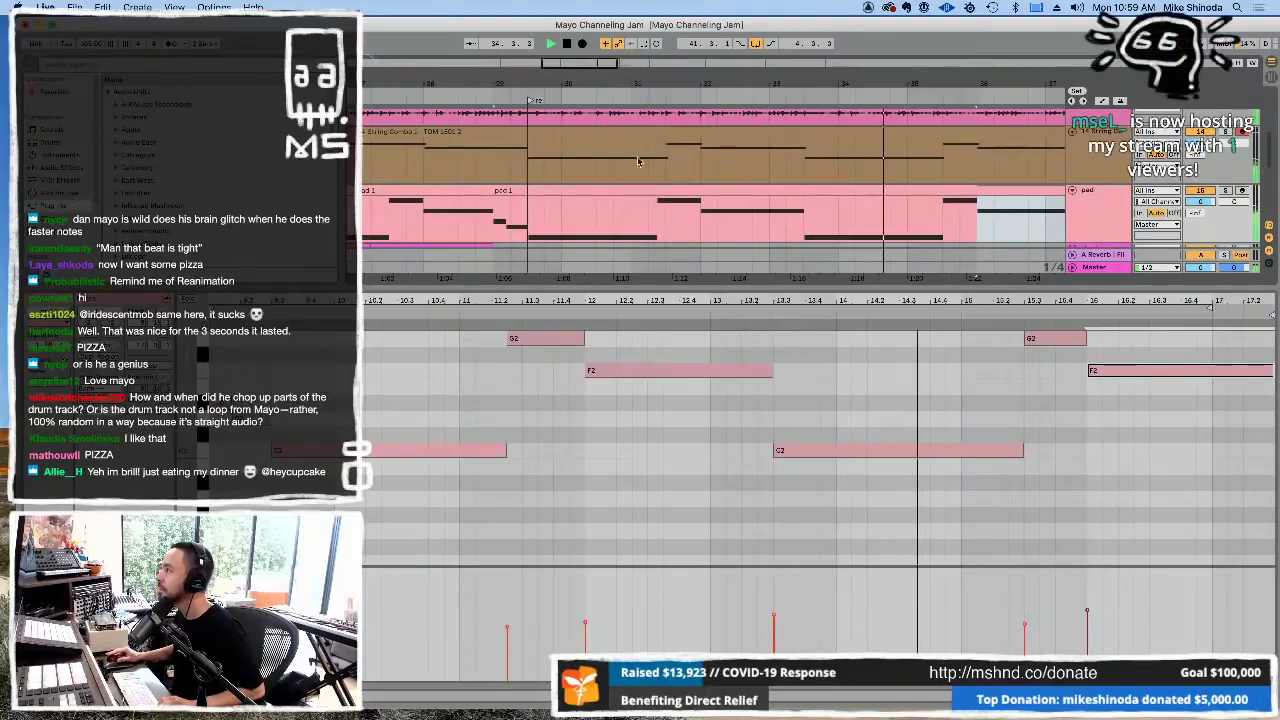
{"action": "left_click", "coordinate": [536, 169]}
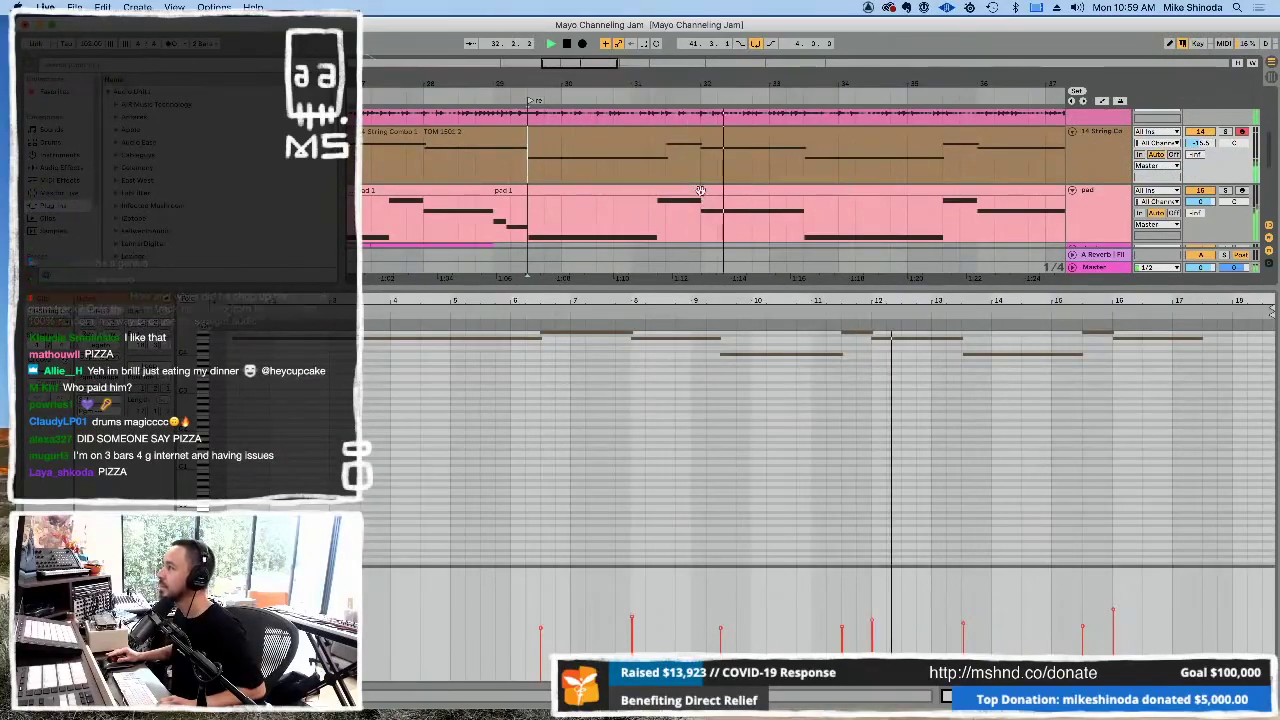
{"action": "double_click", "coordinate": [748, 211]}
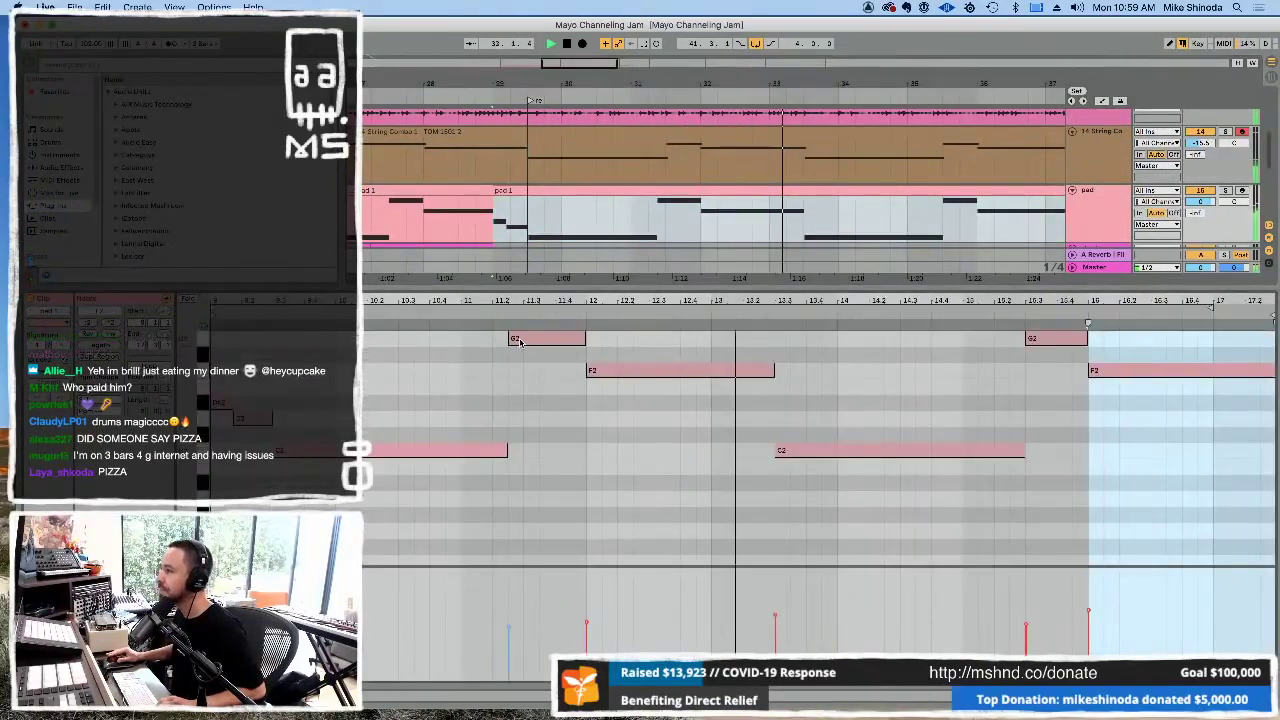
{"action": "left_click_drag", "start_coordinate": [519, 343], "coordinate": [534, 343]}
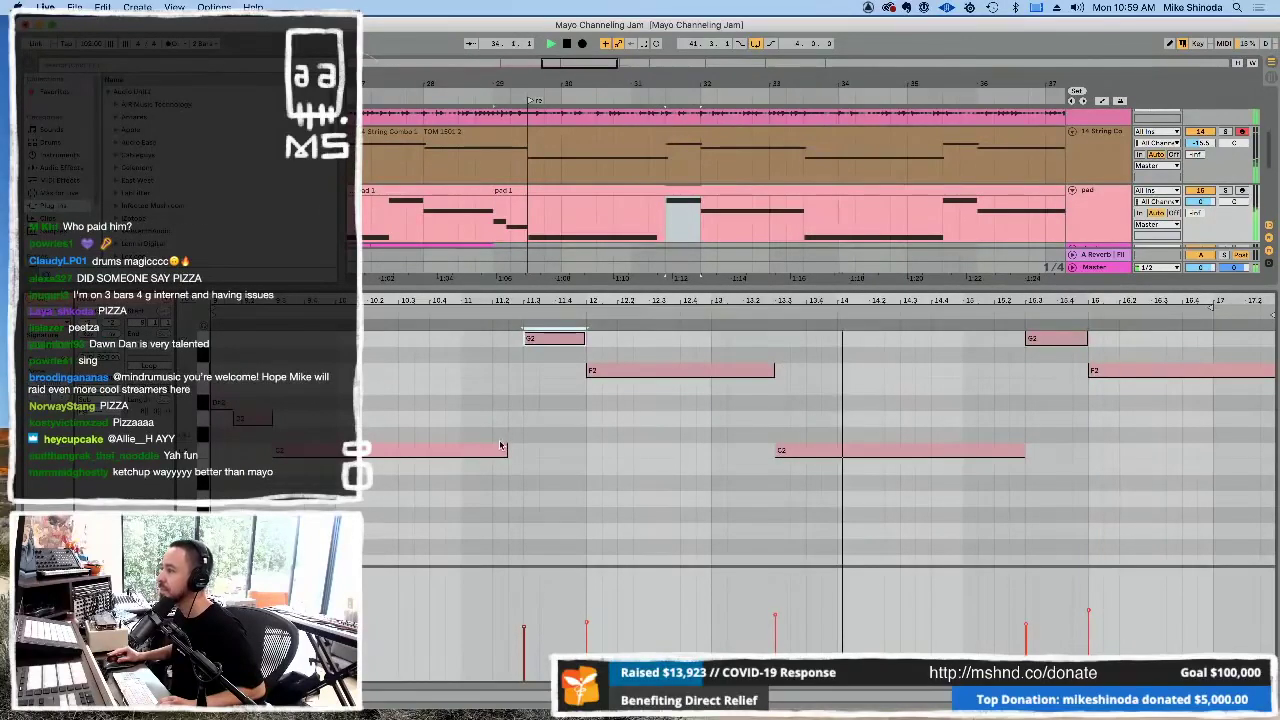
{"action": "left_click_drag", "start_coordinate": [505, 448], "coordinate": [521, 449]}
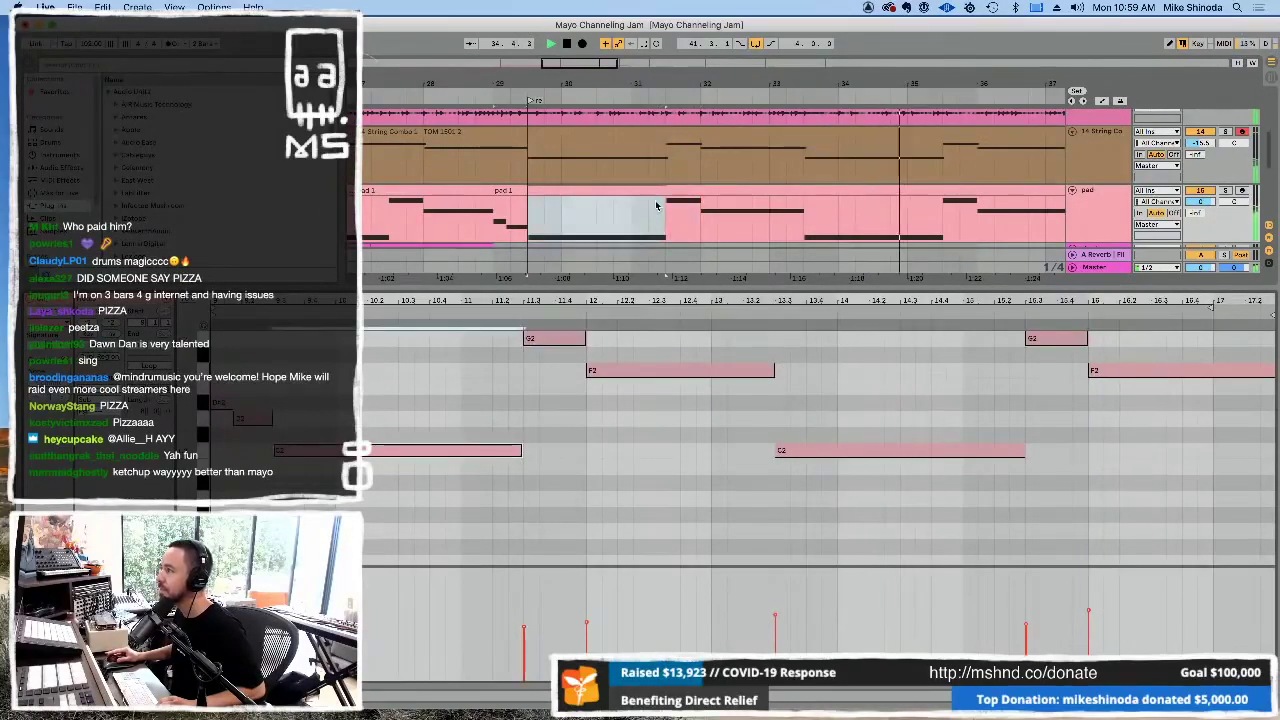
{"action": "key", "text": "super+alt+l"}
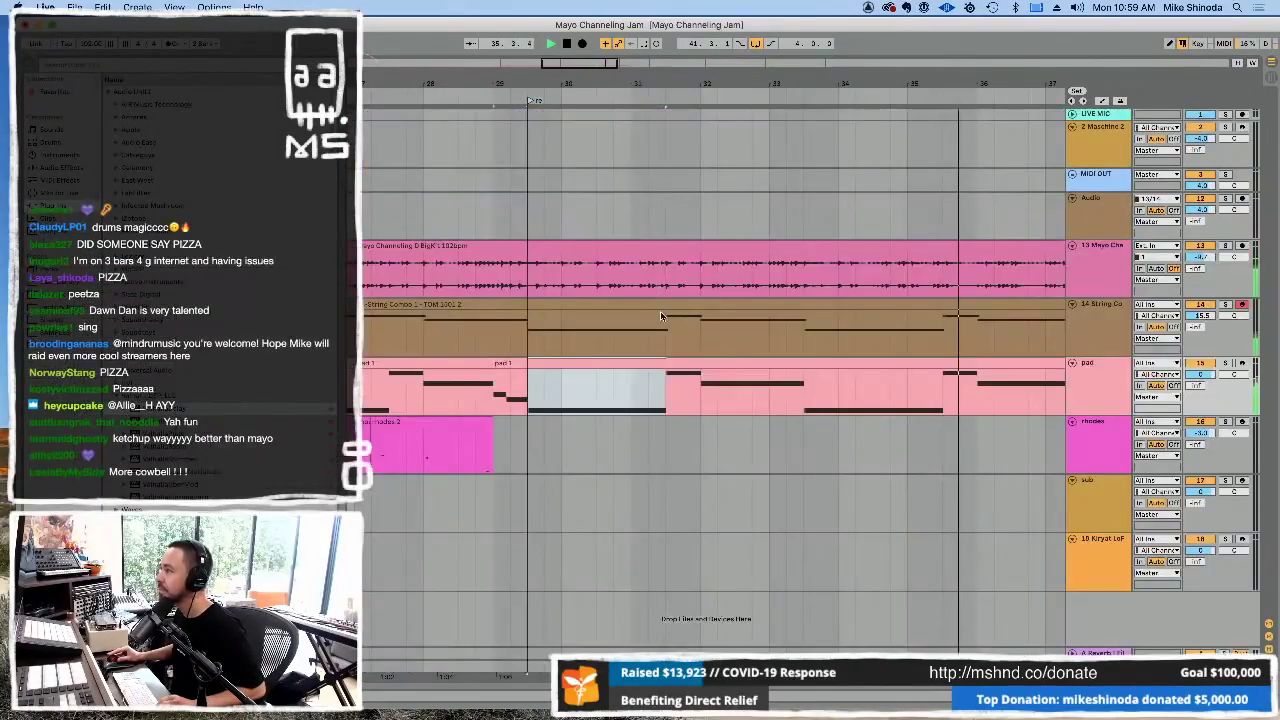
{"action": "left_click", "coordinate": [663, 362]}
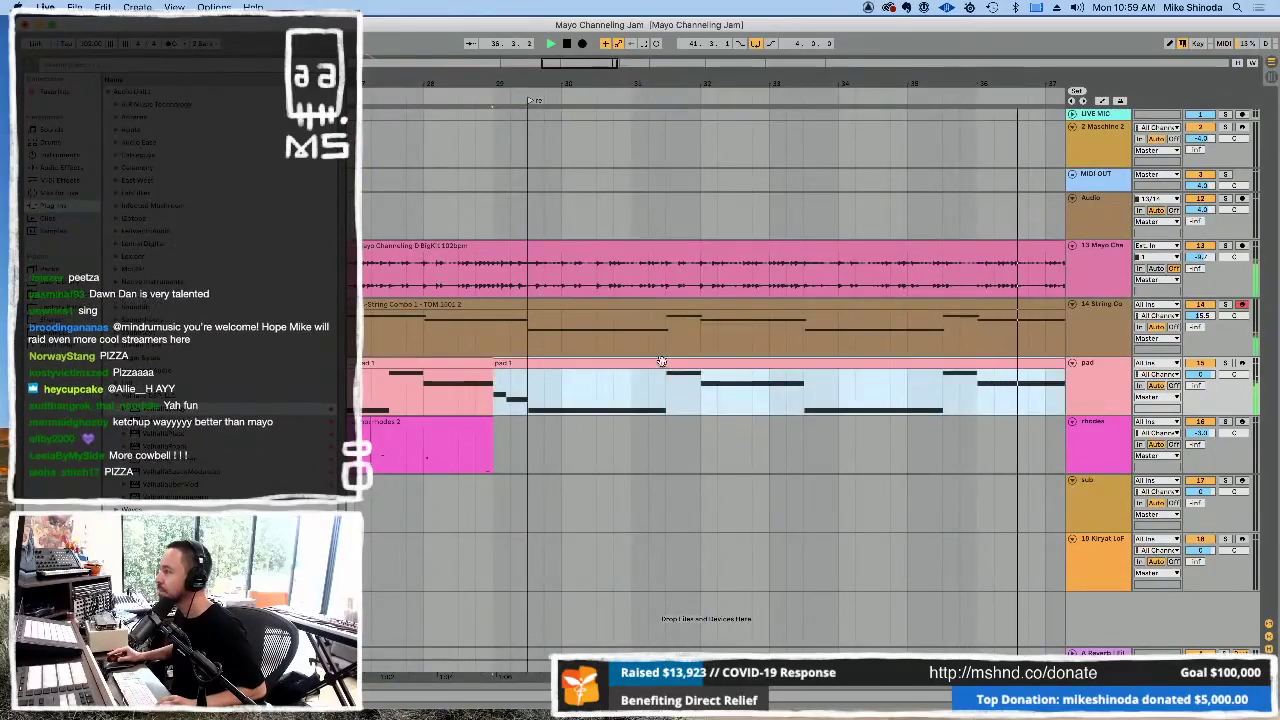
- Make the same edit in the CH section's pad clip, starting the first G2 note at 11.3 and lengthening the preceding C2 up to it
{"action": "left_click_drag", "start_coordinate": [511, 84], "coordinate": [798, 84]}
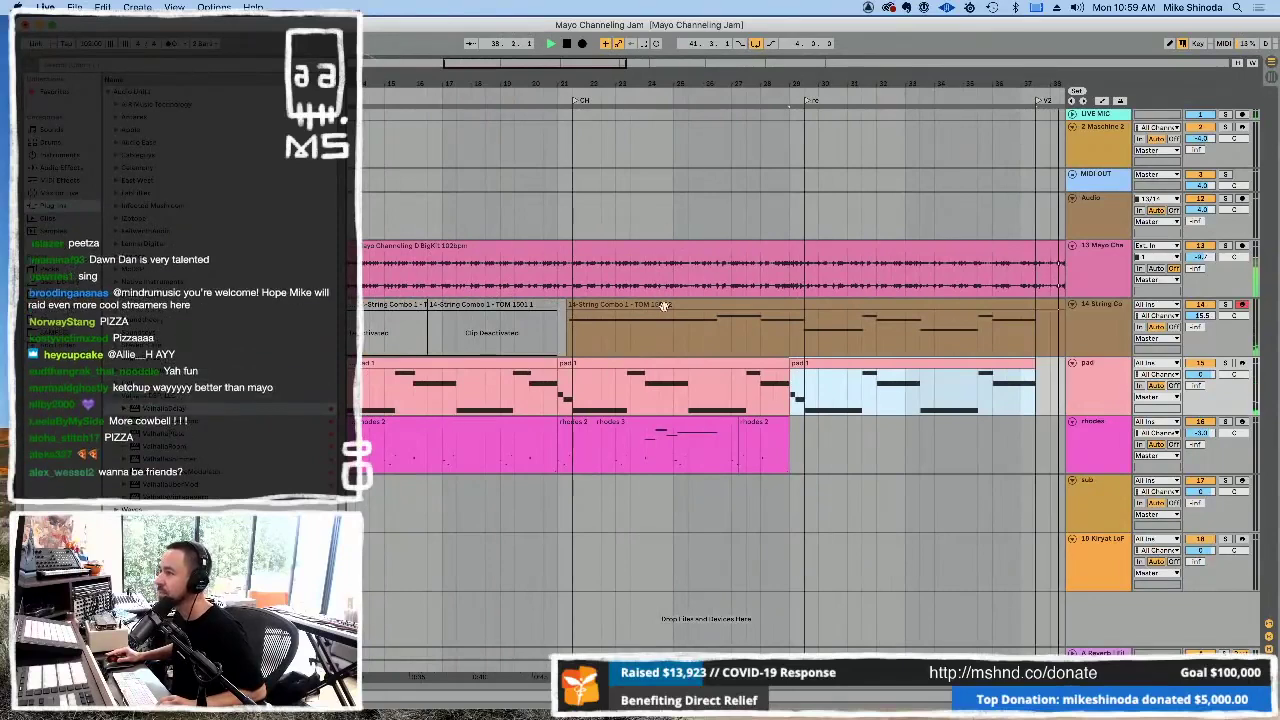
{"action": "double_click", "coordinate": [660, 360]}
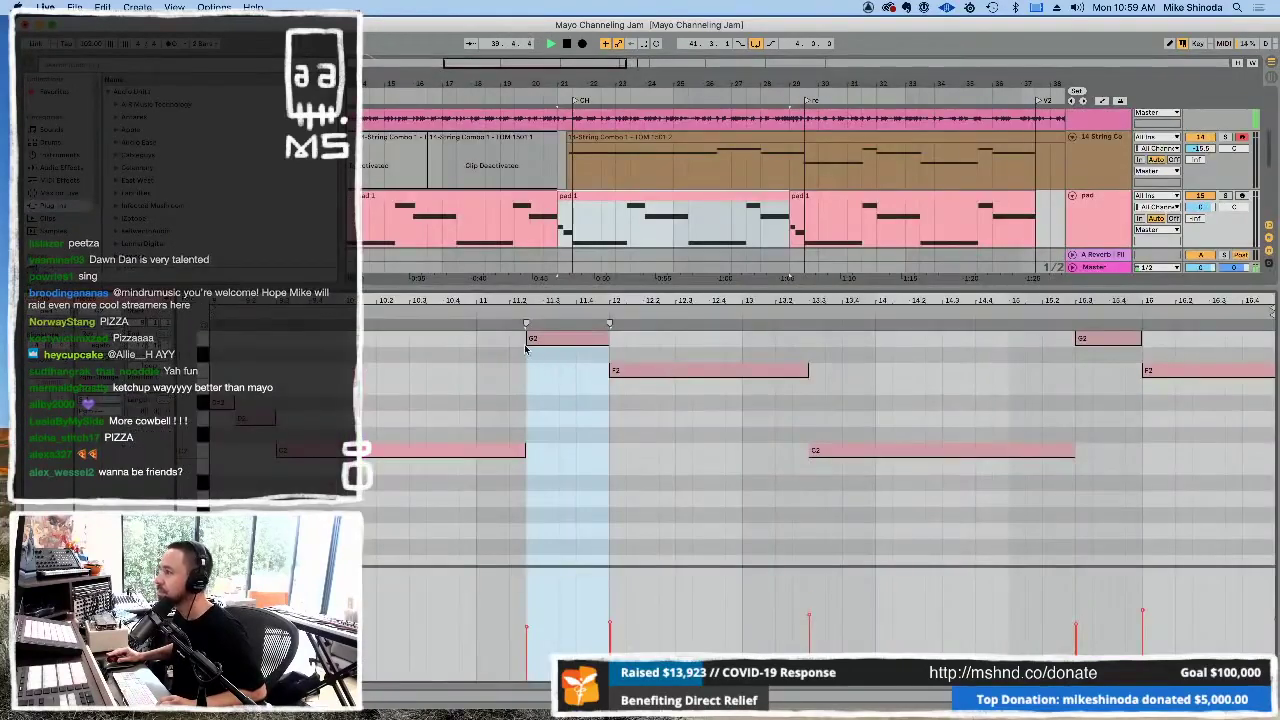
{"action": "left_click", "coordinate": [516, 352]}
{"action": "left_click_drag", "start_coordinate": [527, 341], "coordinate": [545, 341]}
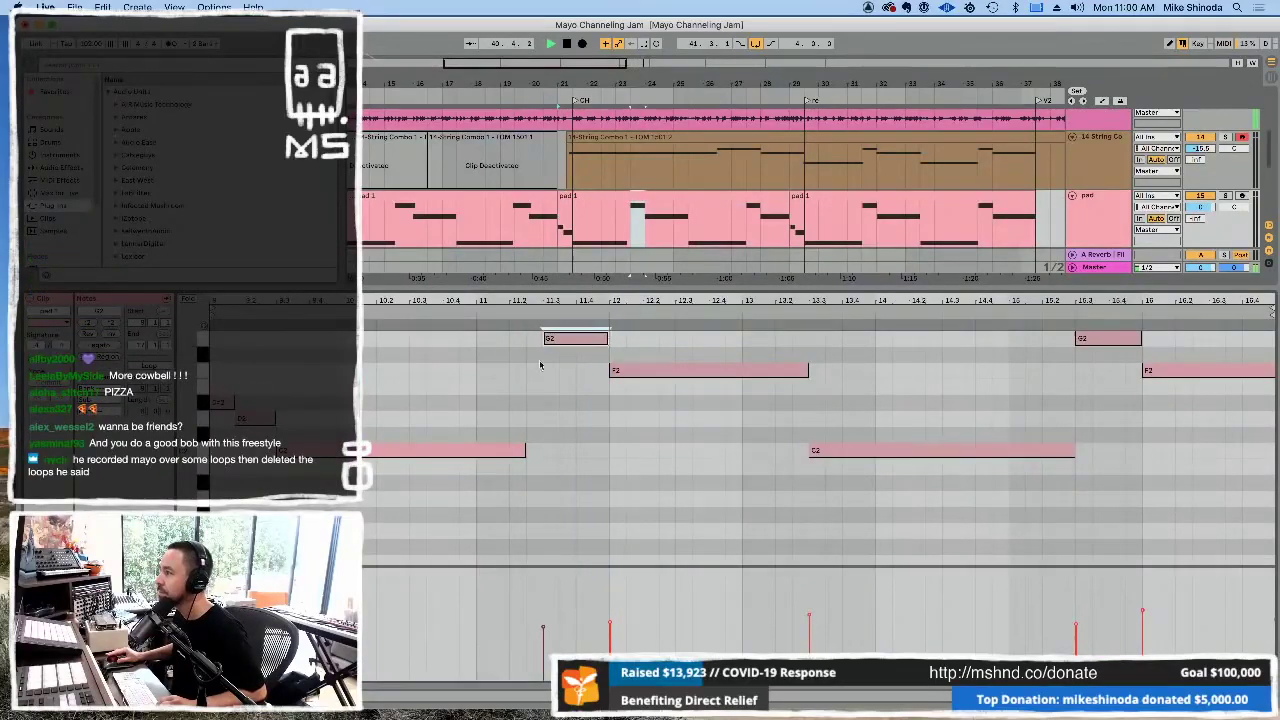
{"action": "left_click_drag", "start_coordinate": [521, 450], "coordinate": [533, 450]}
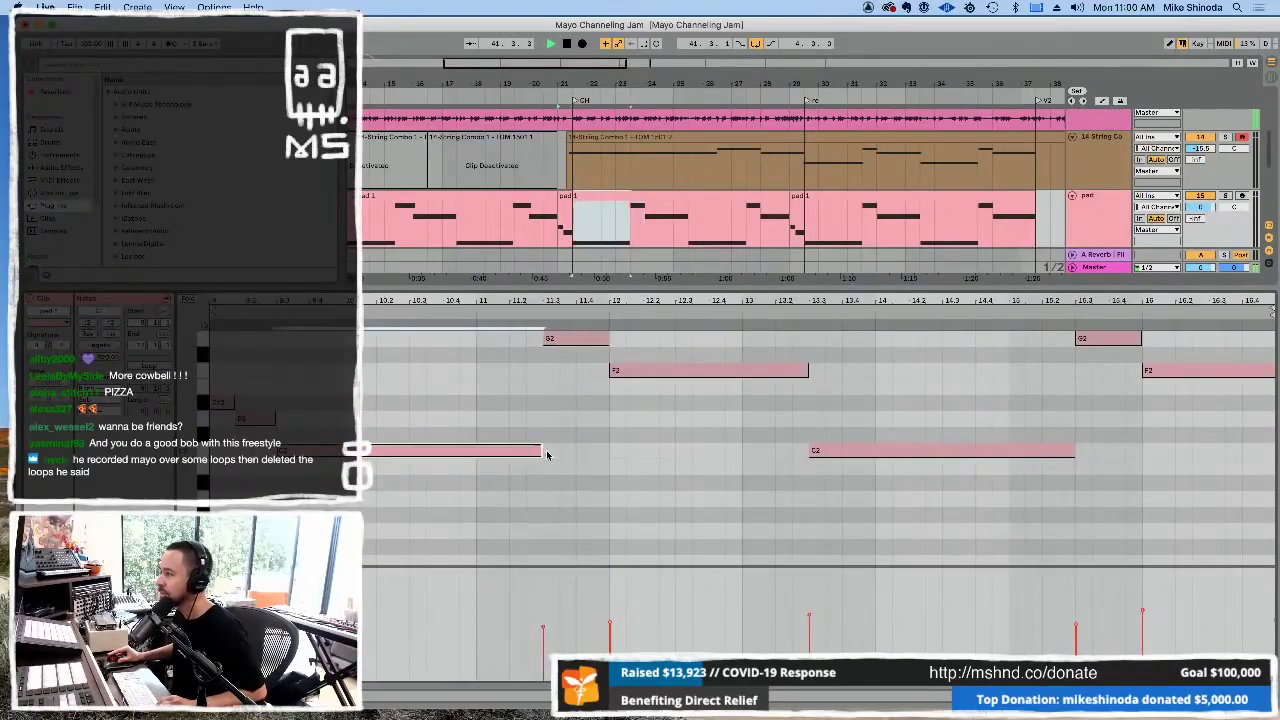
{"action": "key", "text": "super+alt+l"}
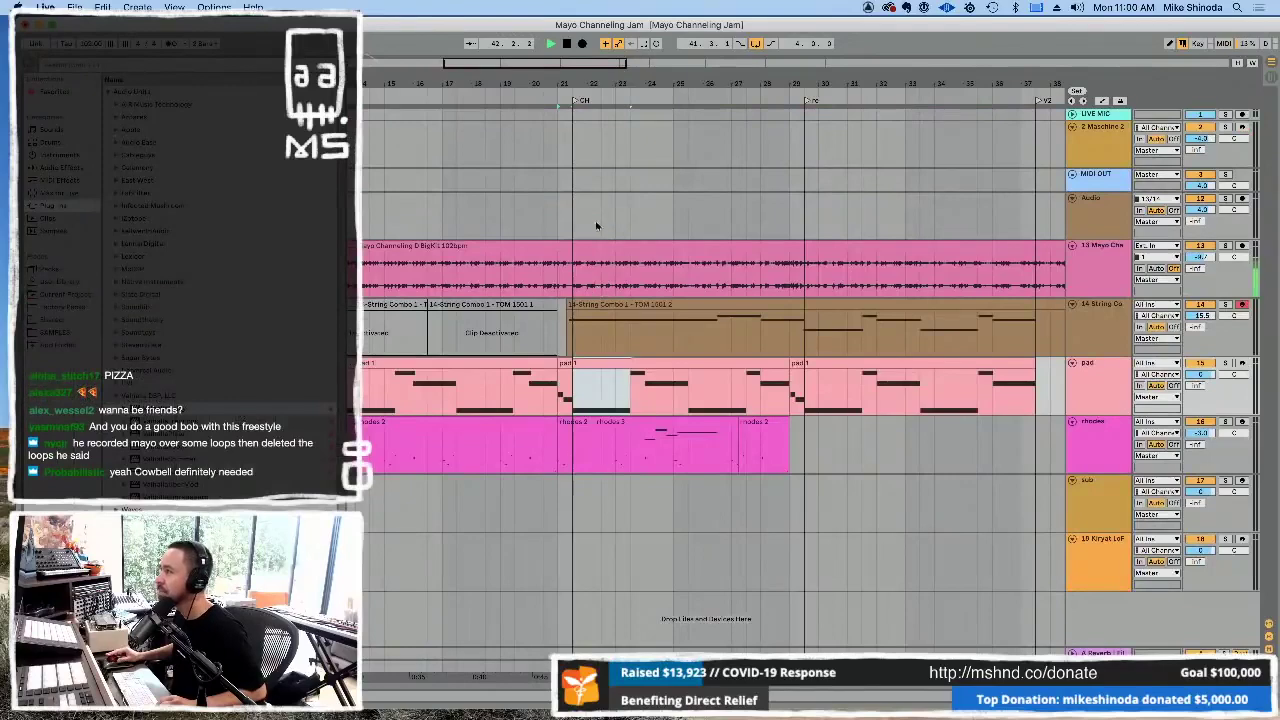
- Review the CH and PC pad clips in the wider arrangement and play the song from the verse marker
{"action": "left_click", "coordinate": [618, 366]}
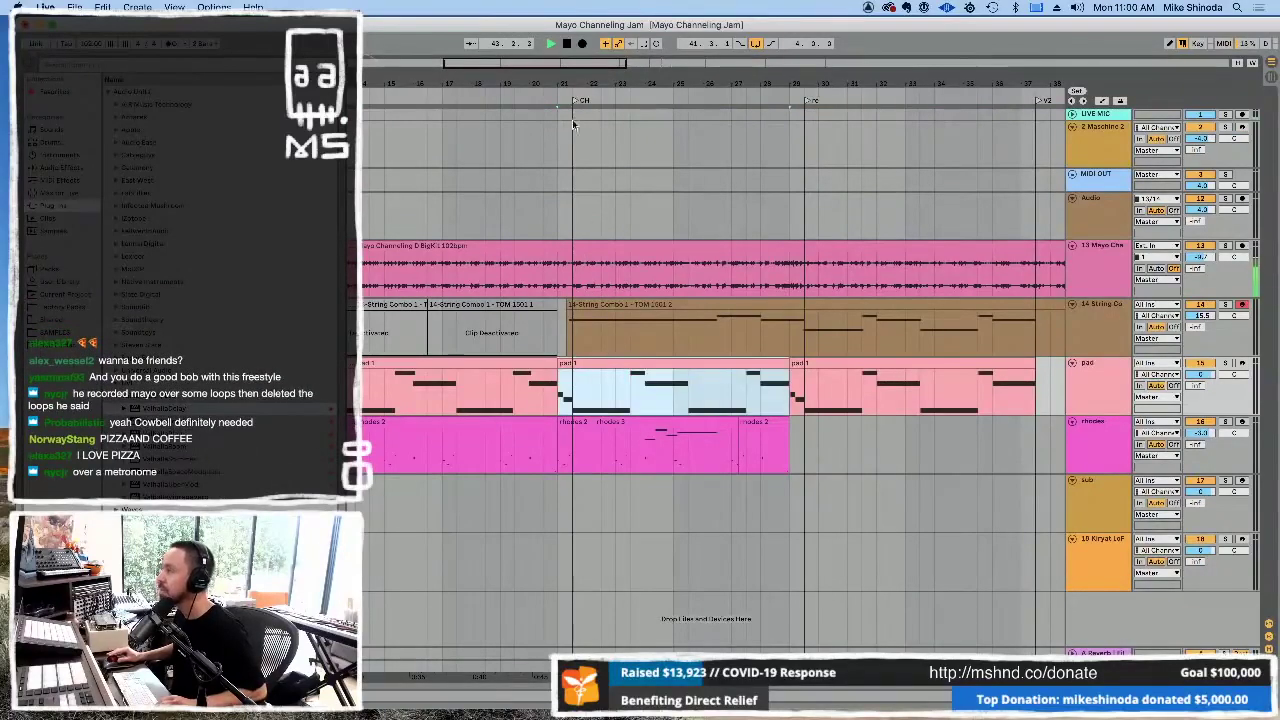
{"action": "key", "text": "minus"}
{"action": "key", "text": "minus"}
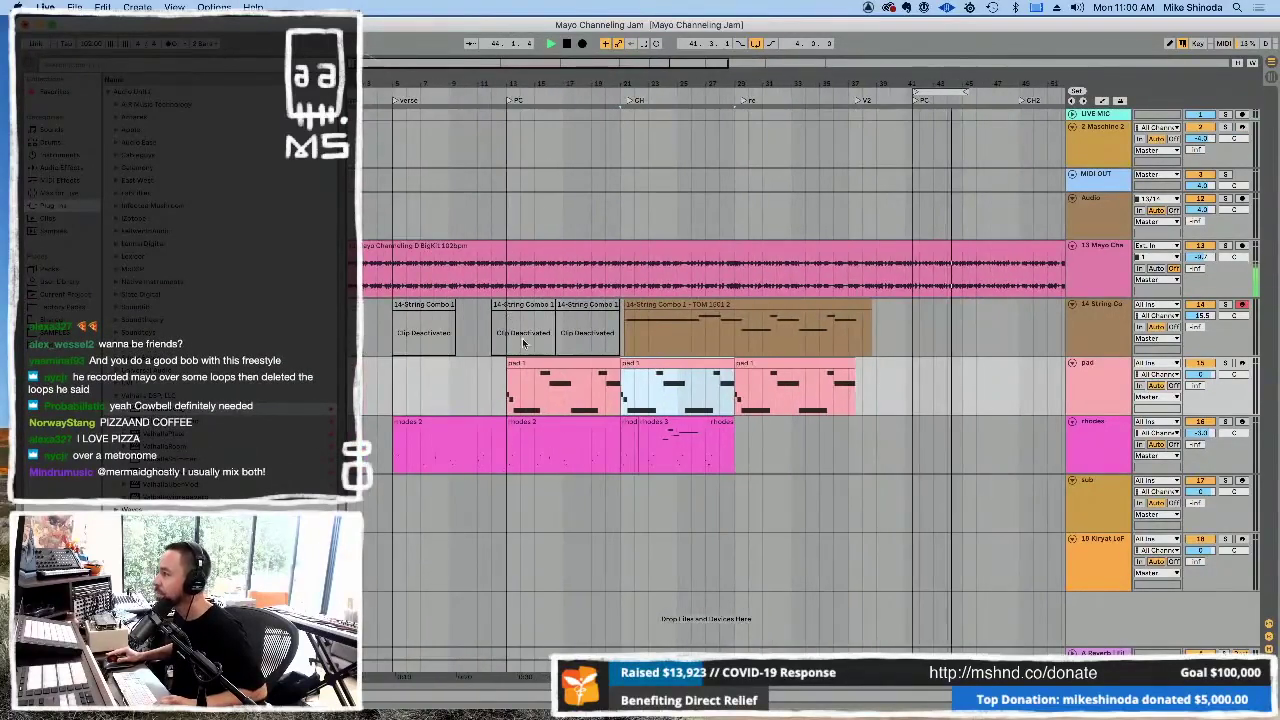
{"action": "left_click", "coordinate": [546, 367]}
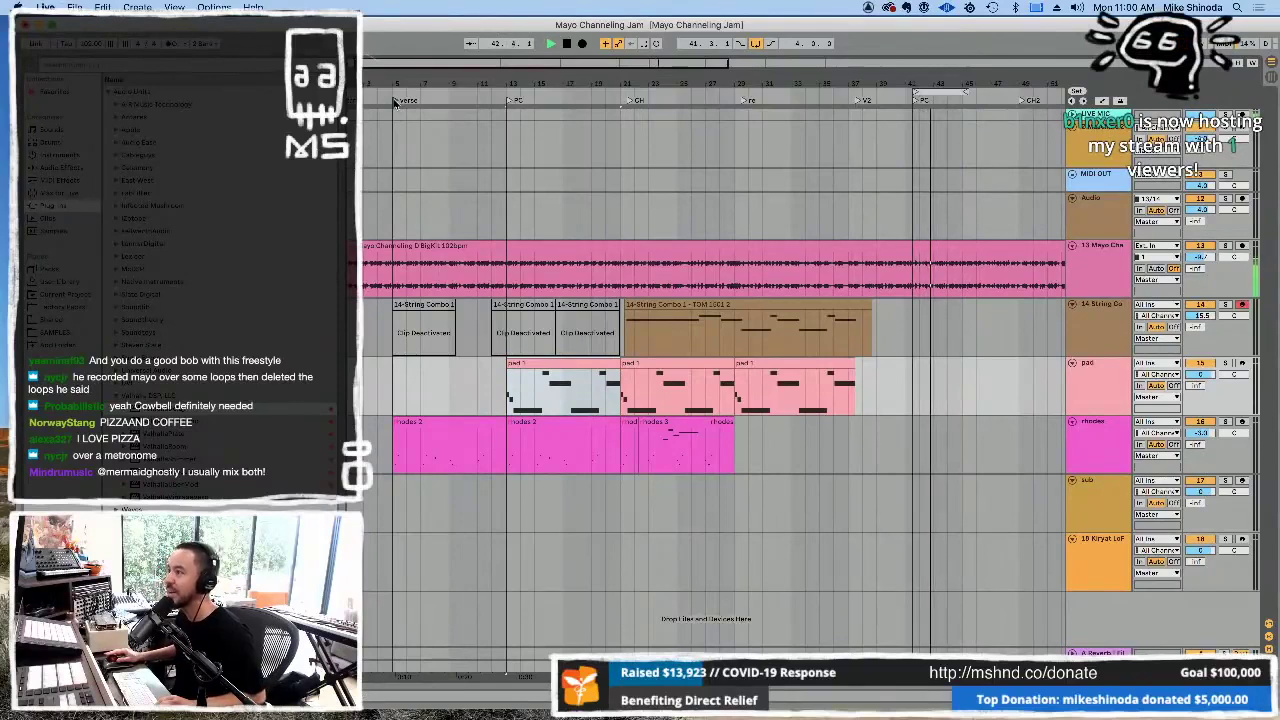
{"action": "left_click", "coordinate": [396, 101]}
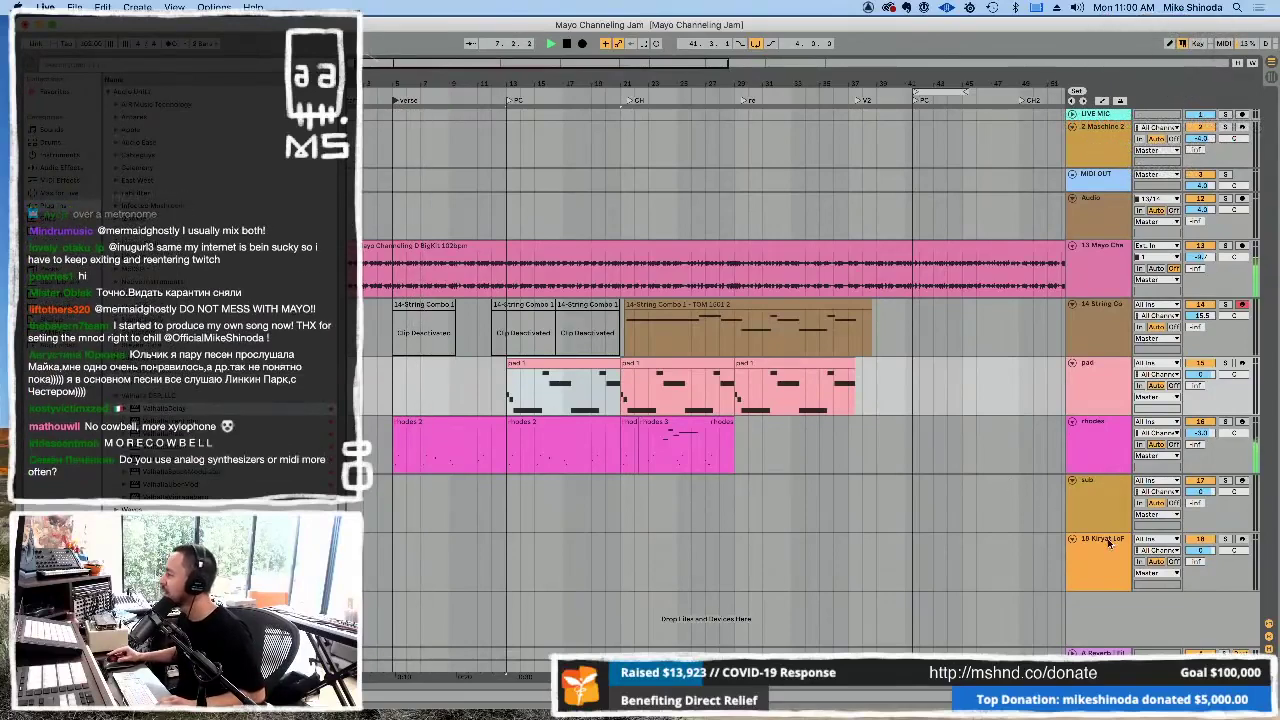
{"action": "left_click", "coordinate": [1208, 540]}
{"action": "left_click", "coordinate": [1242, 539]}
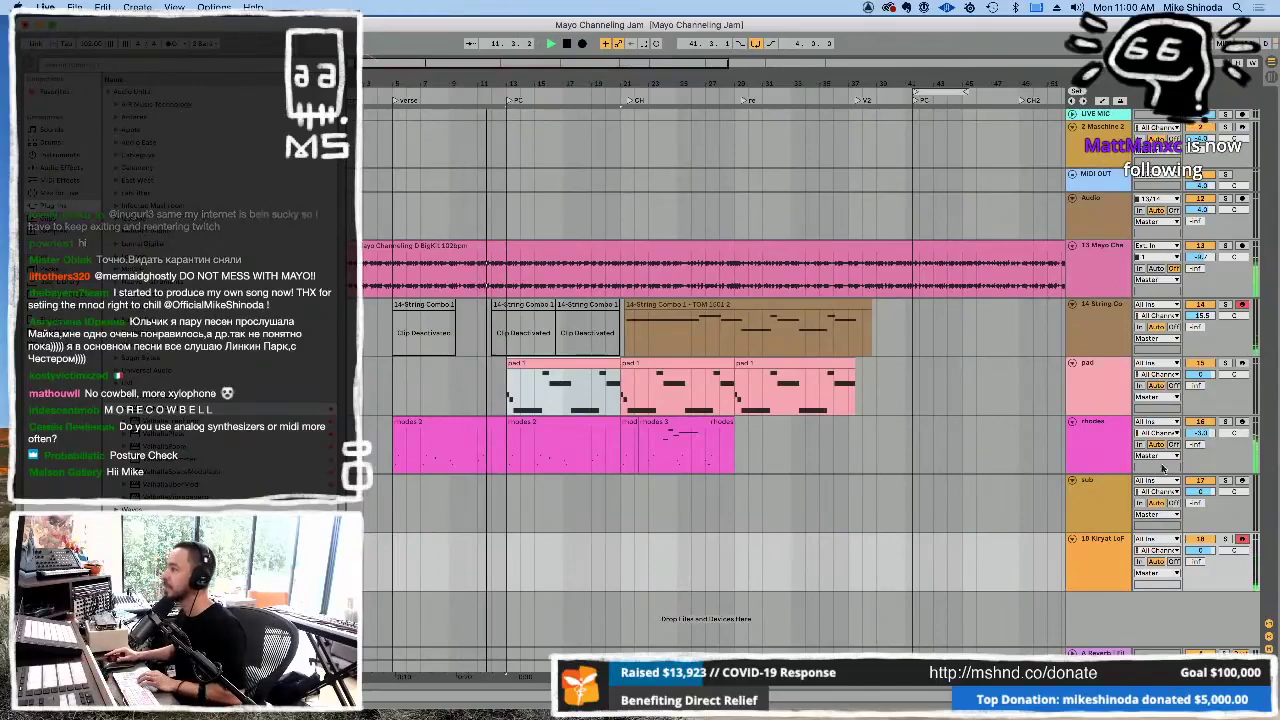
{"action": "left_click", "coordinate": [1096, 428]}
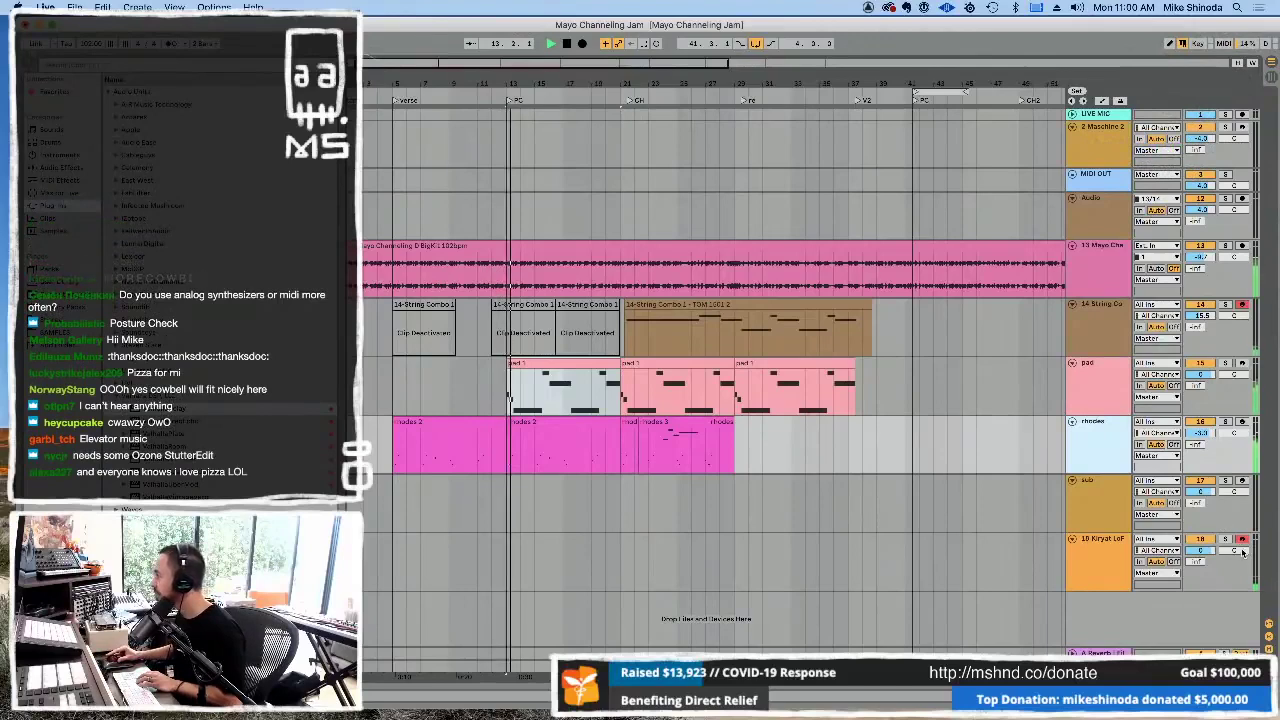
{"action": "left_click", "coordinate": [1056, 370]}
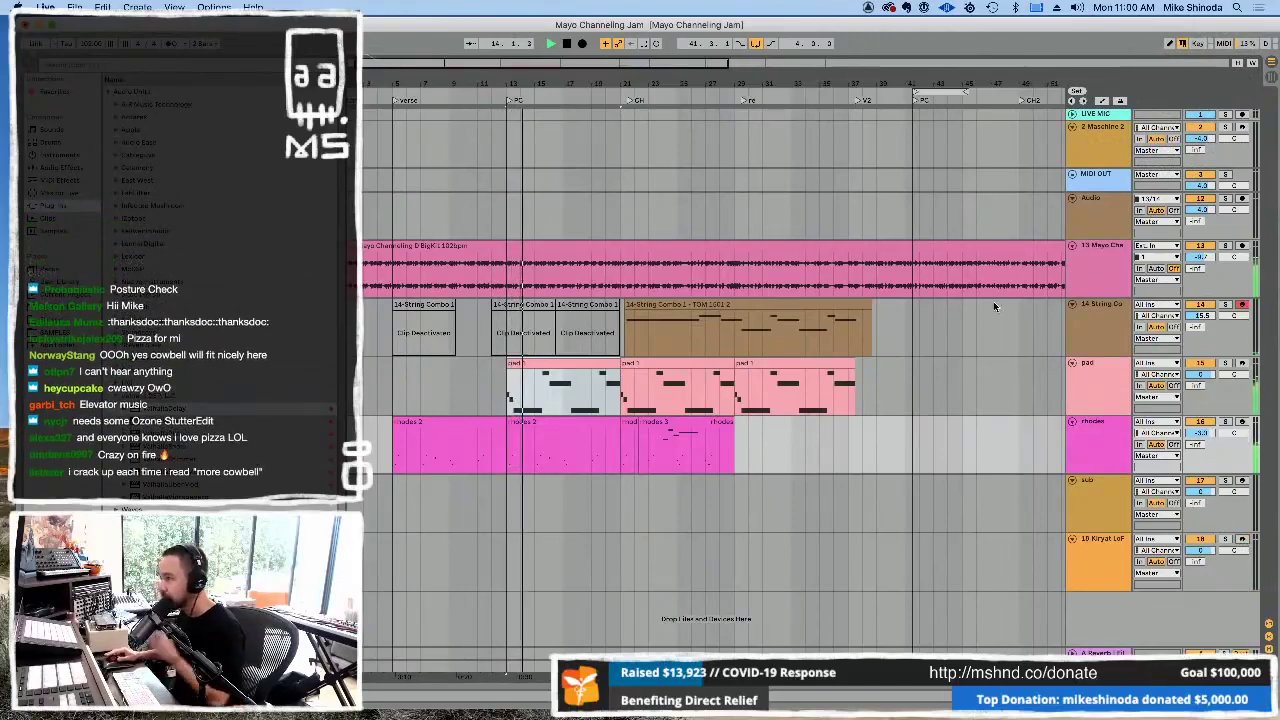
- Arm the rhodes track for recording and disarm the String Combo track
{"action": "left_click", "coordinate": [1103, 430]}
{"action": "left_click", "coordinate": [1241, 422]}
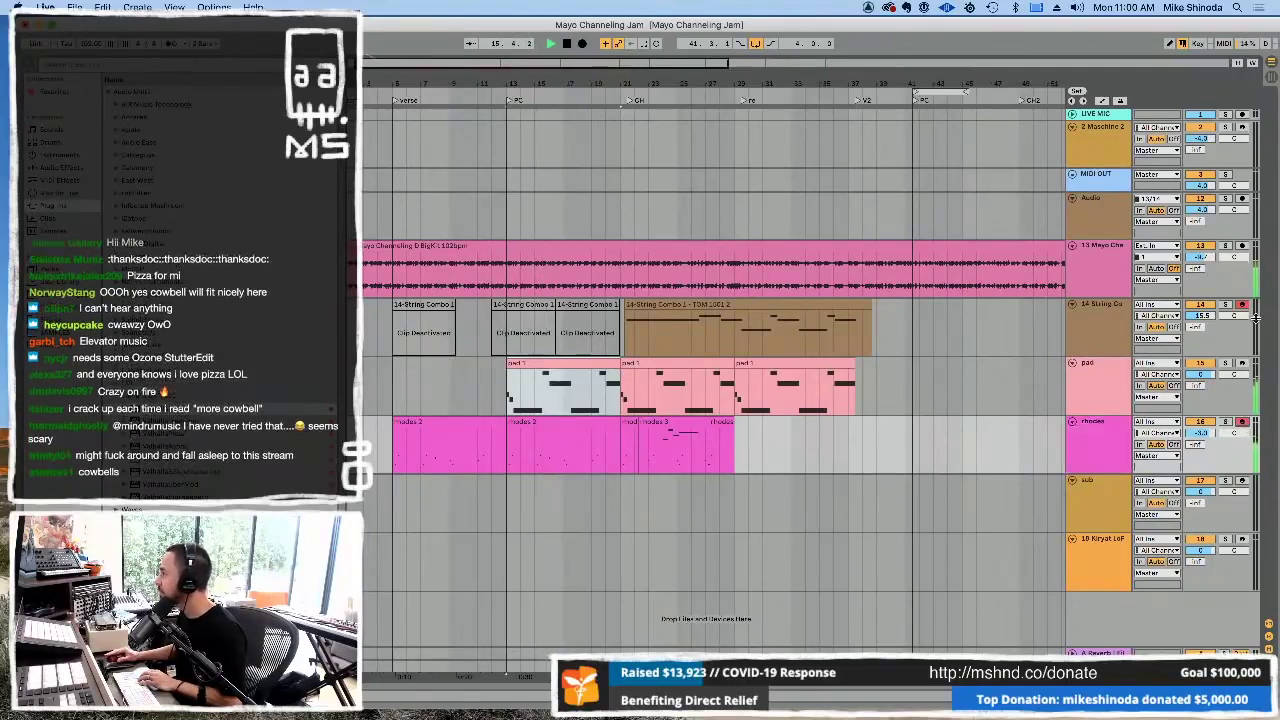
{"action": "left_click", "coordinate": [1242, 305]}
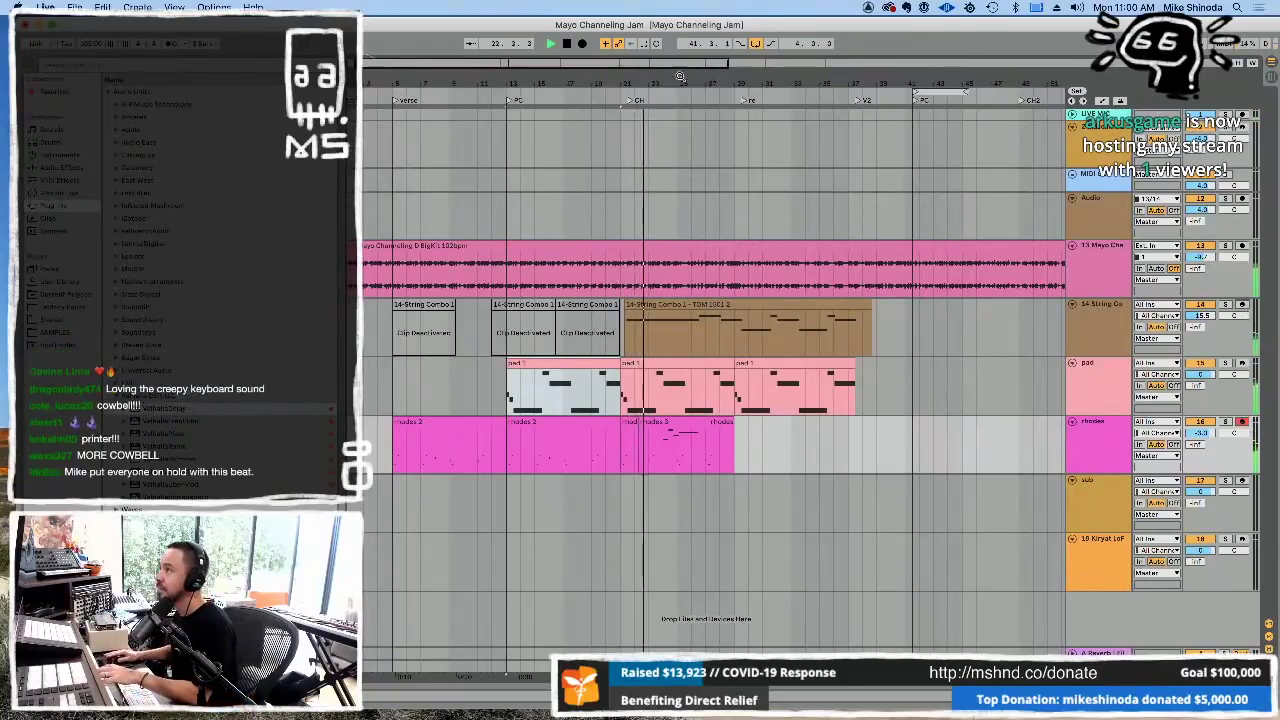
- Punch-record two rhodes takes during playback, one across the re marker to about bar 30 and another from about bar 34 to 38
{"action": "left_click", "coordinate": [580, 44]}
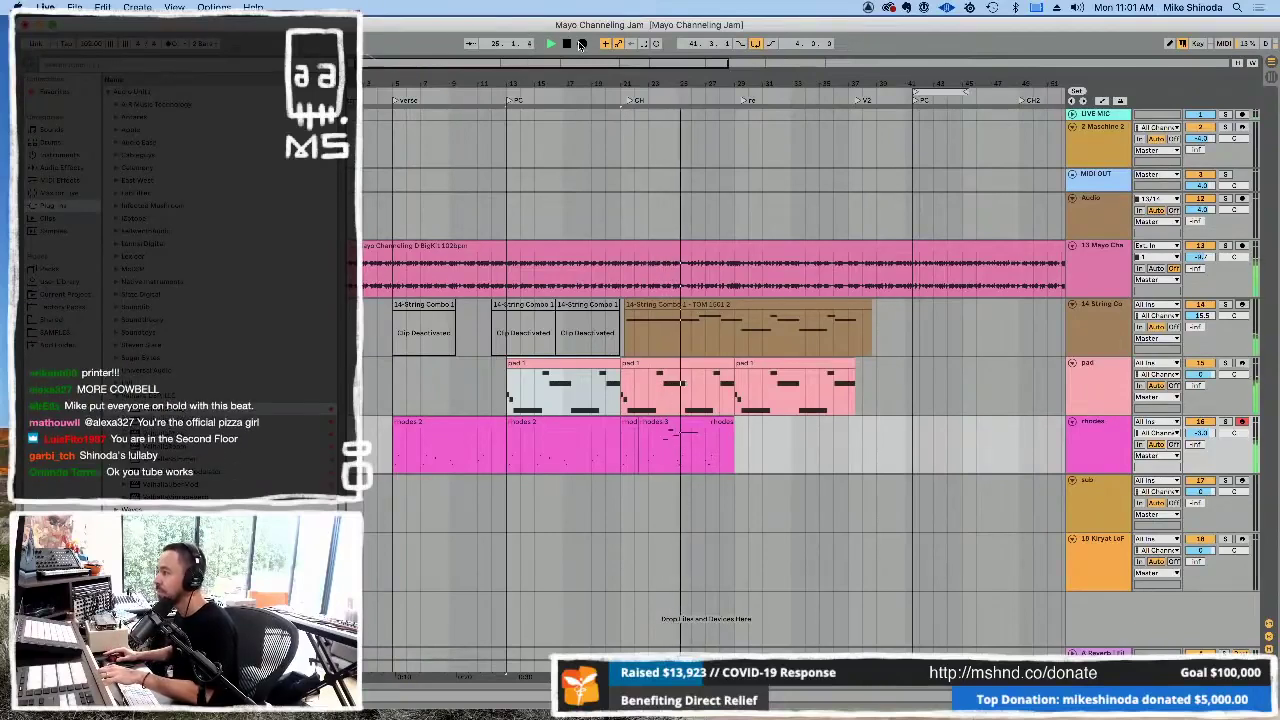
{"action": "left_click", "coordinate": [581, 44]}
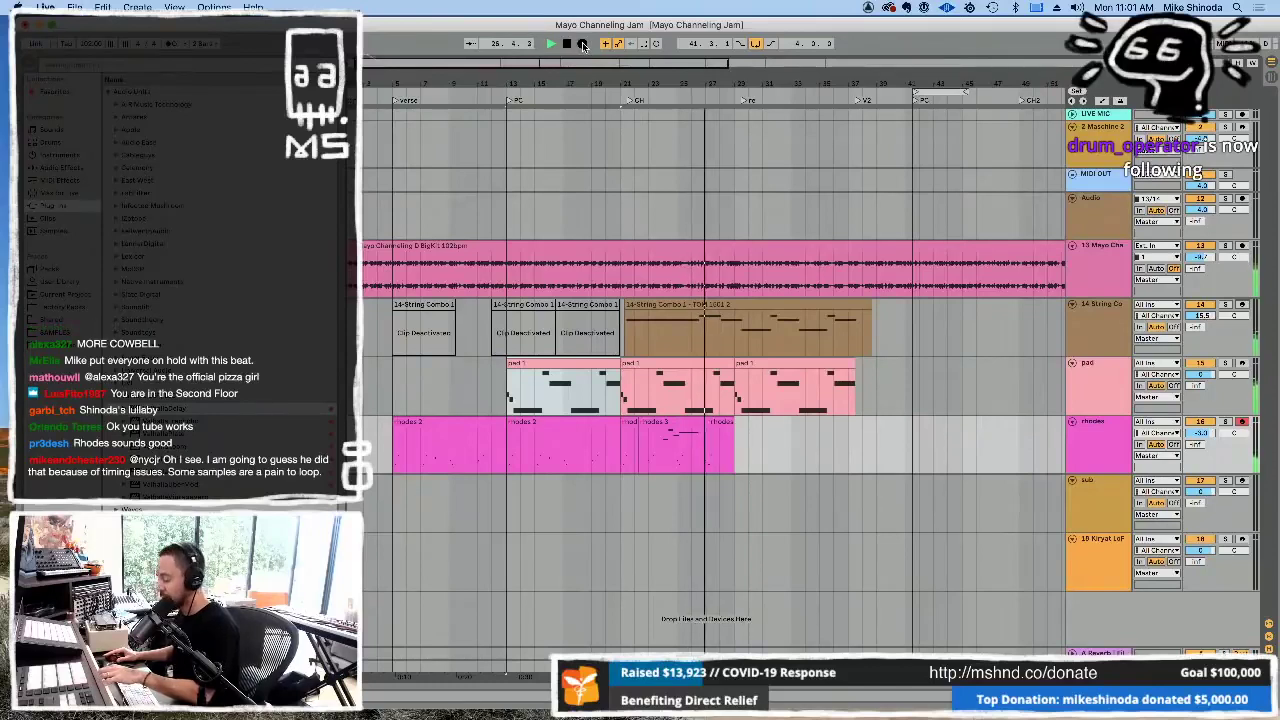
{"action": "left_click", "coordinate": [583, 45]}
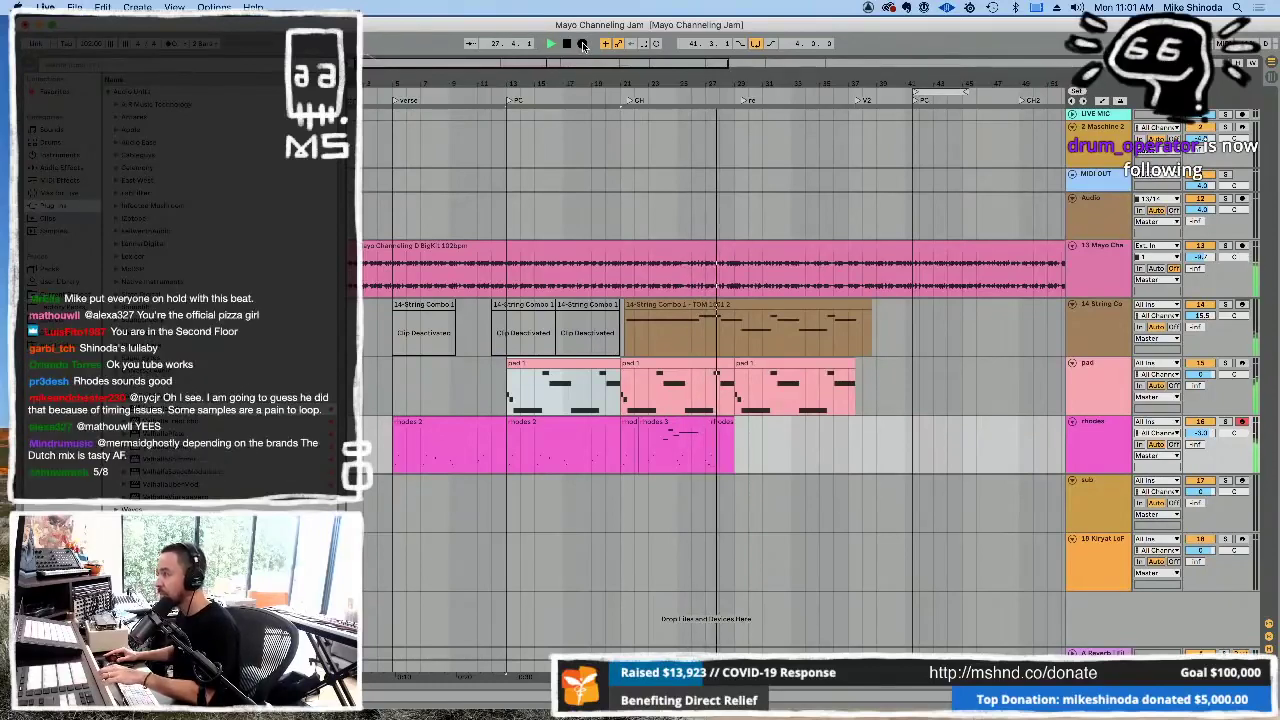
{"action": "left_click", "coordinate": [583, 44]}
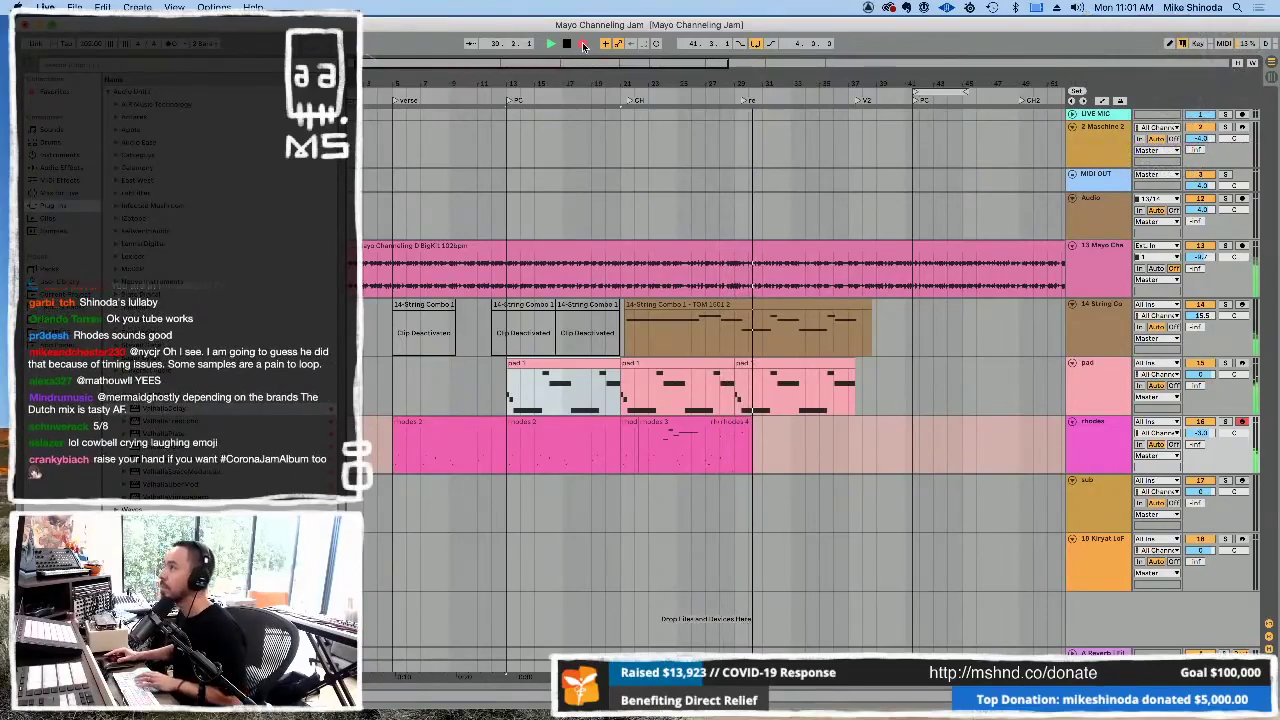
{"action": "left_click", "coordinate": [583, 44]}
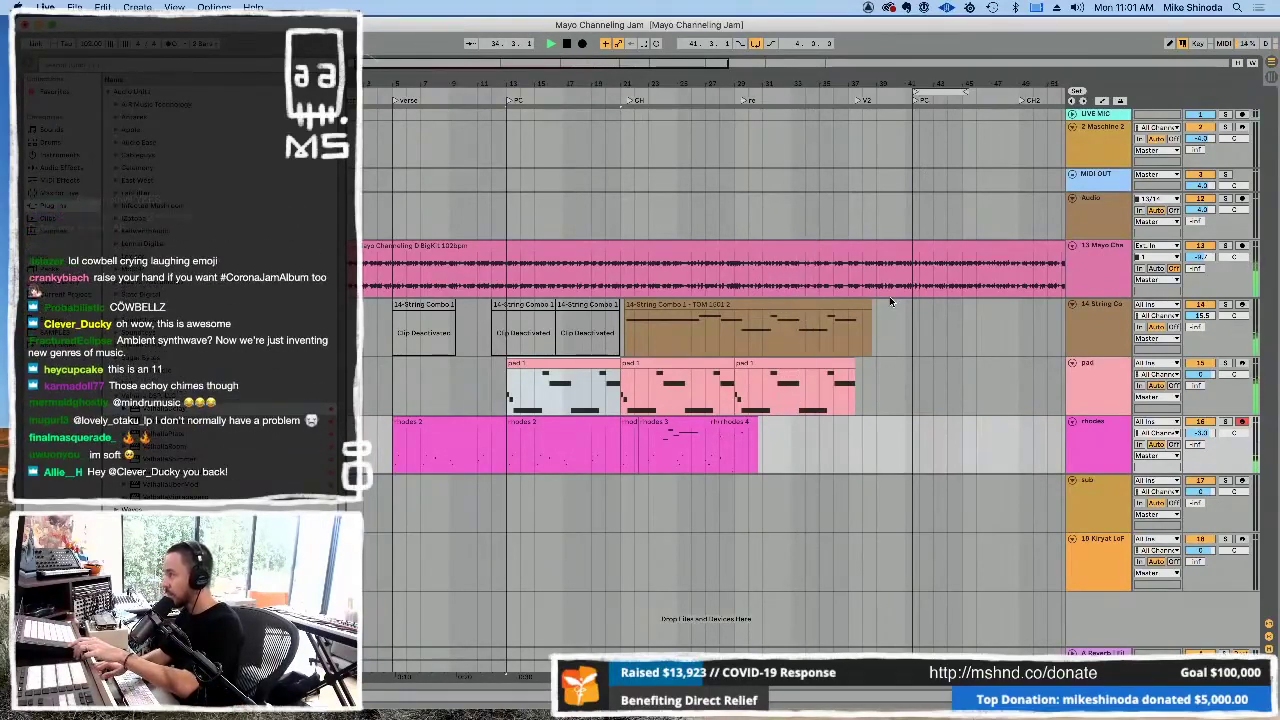
{"action": "key", "text": "F9"}
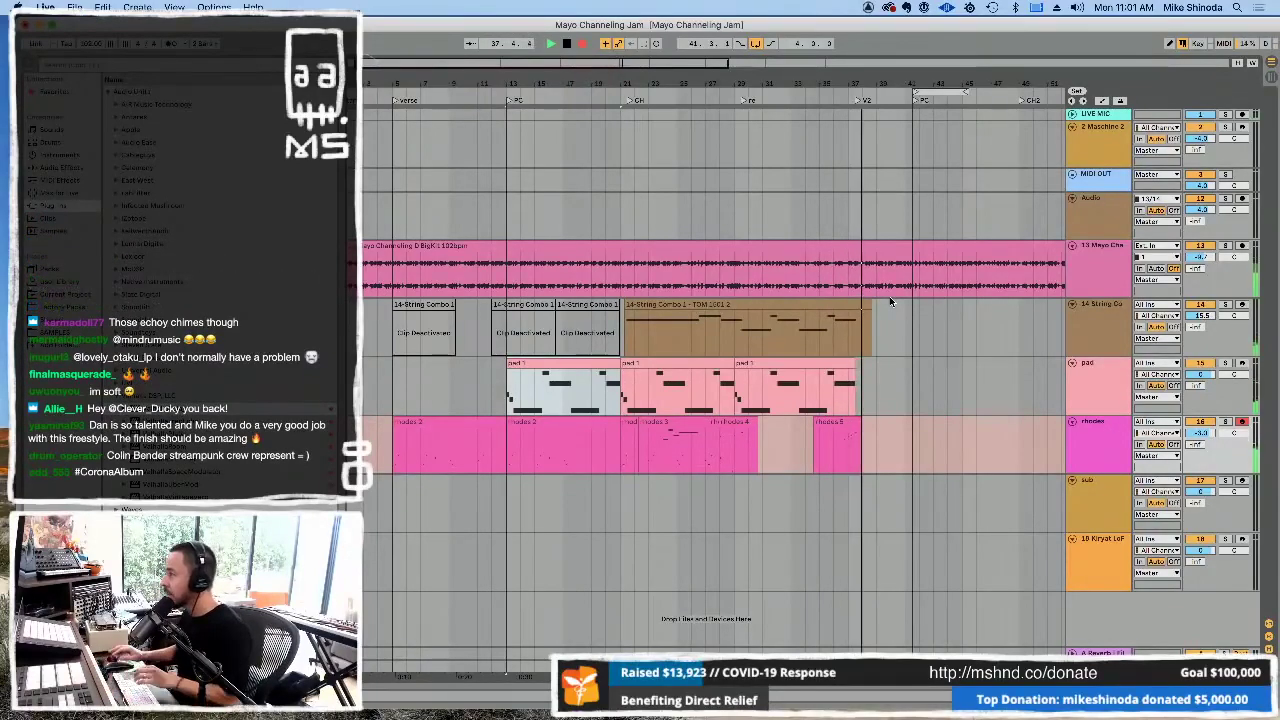
{"action": "key", "text": "F9"}
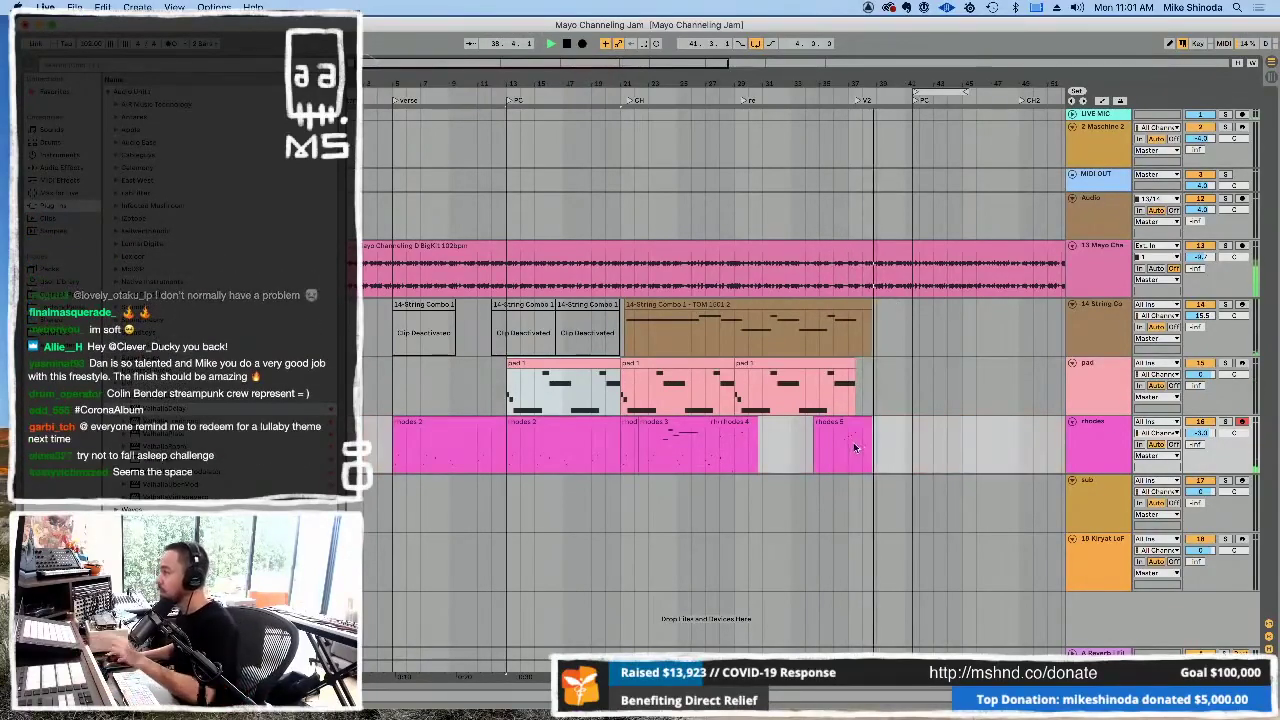
- Copy the two-bar rhodes phrase at bar 36 to bar 32 and delete the rhodes material between bars 34 and 36
{"action": "left_click_drag", "start_coordinate": [836, 459], "coordinate": [862, 459]}
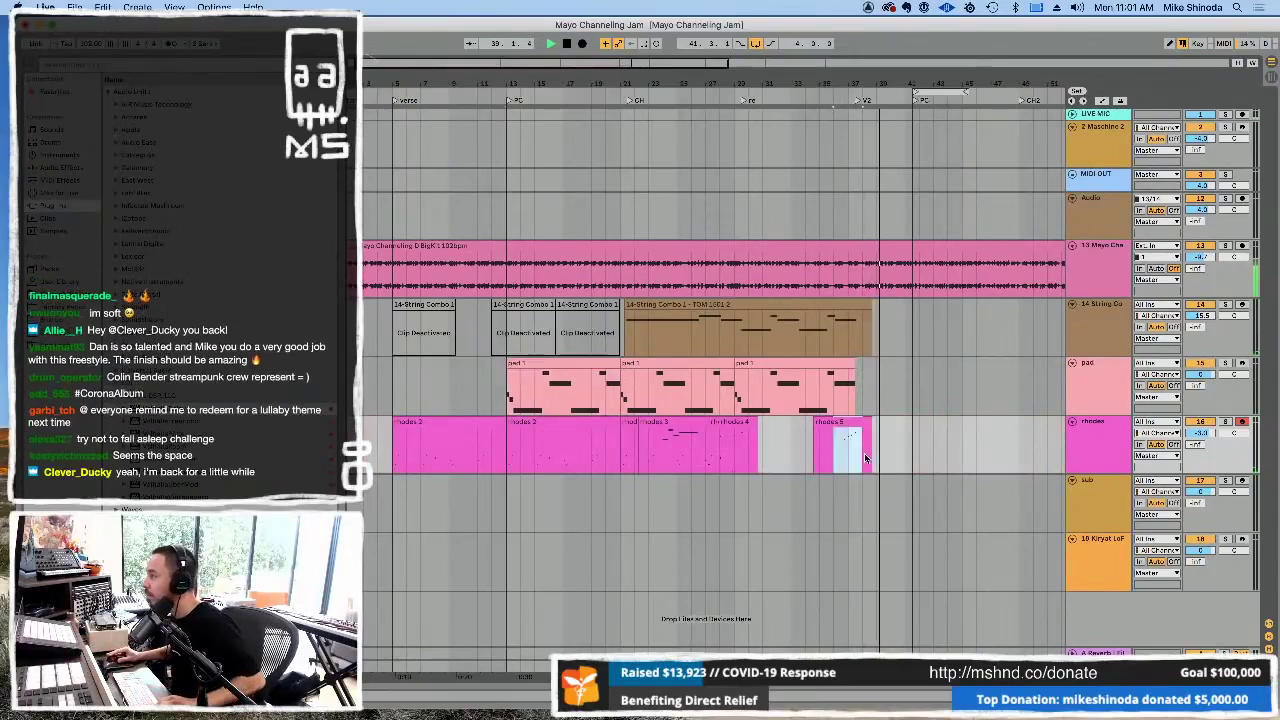
{"action": "left_click", "coordinate": [778, 455]}
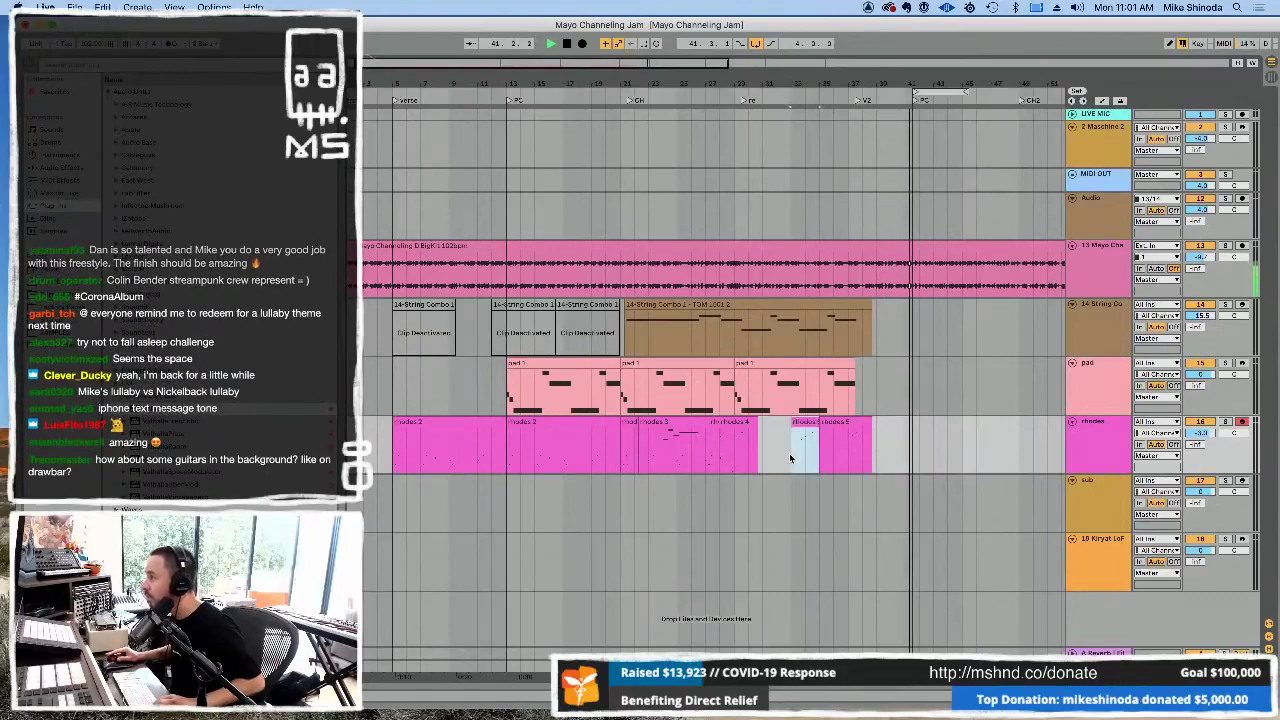
{"action": "key", "text": "ctrl+v"}
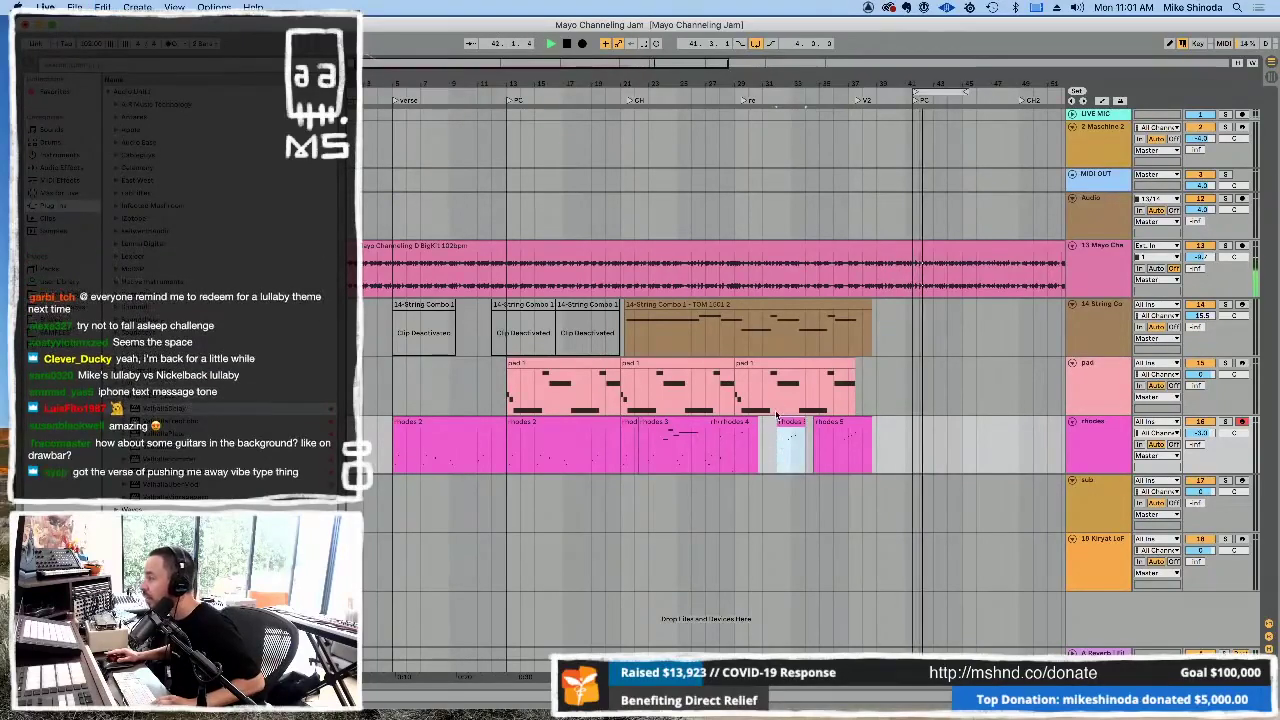
{"action": "left_click", "coordinate": [732, 405]}
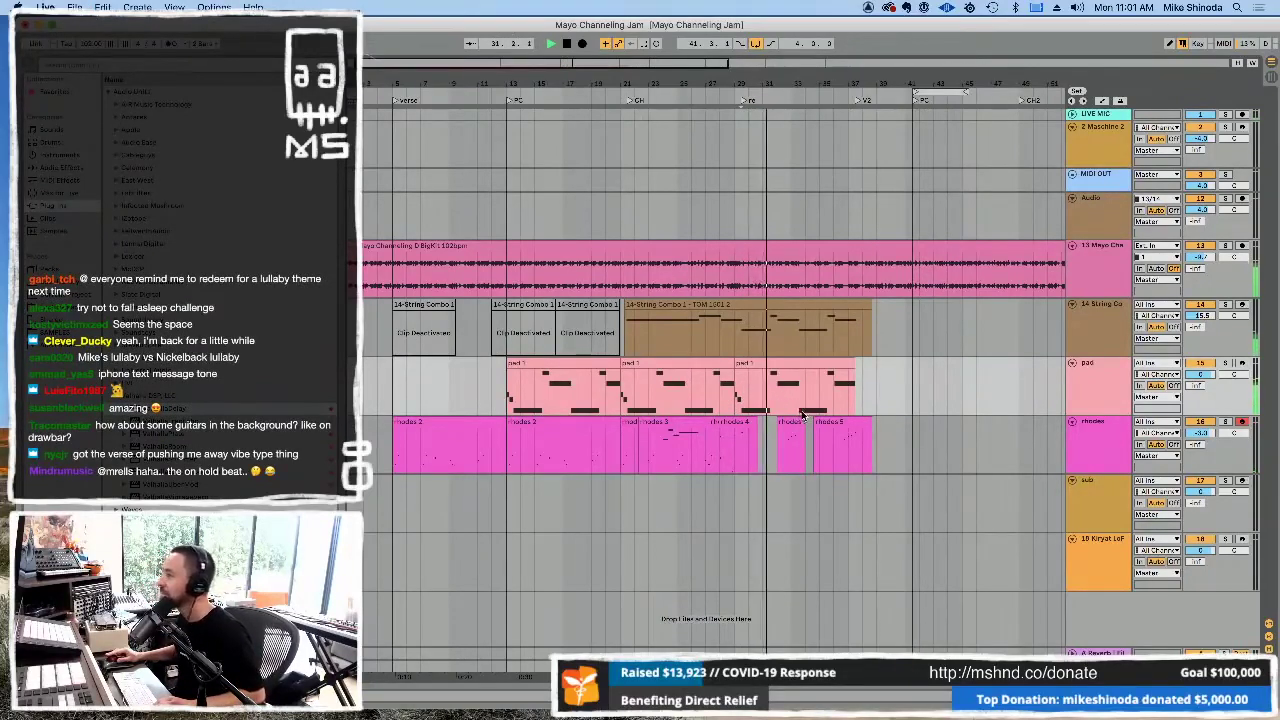
{"action": "left_click_drag", "start_coordinate": [806, 445], "coordinate": [834, 446]}
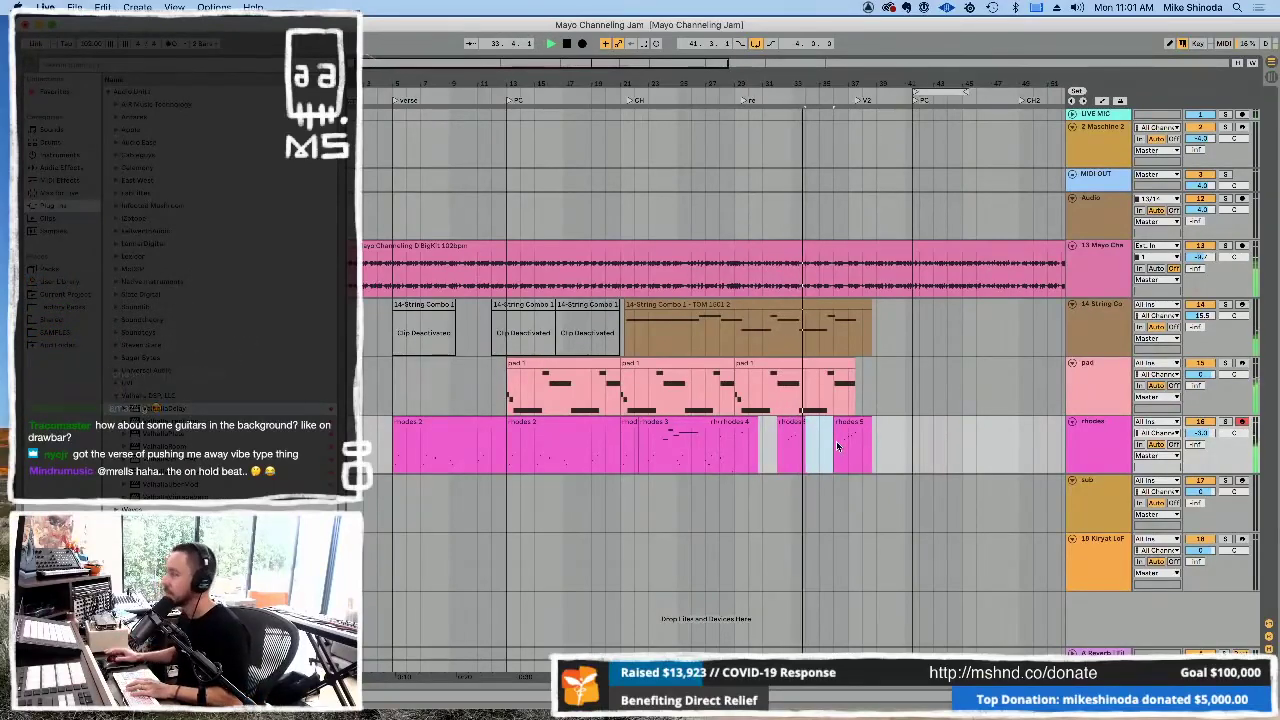
{"action": "left_click", "coordinate": [919, 408]}
- Arm the sub track for recording
{"action": "left_click_drag", "start_coordinate": [903, 83], "coordinate": [790, 288]}
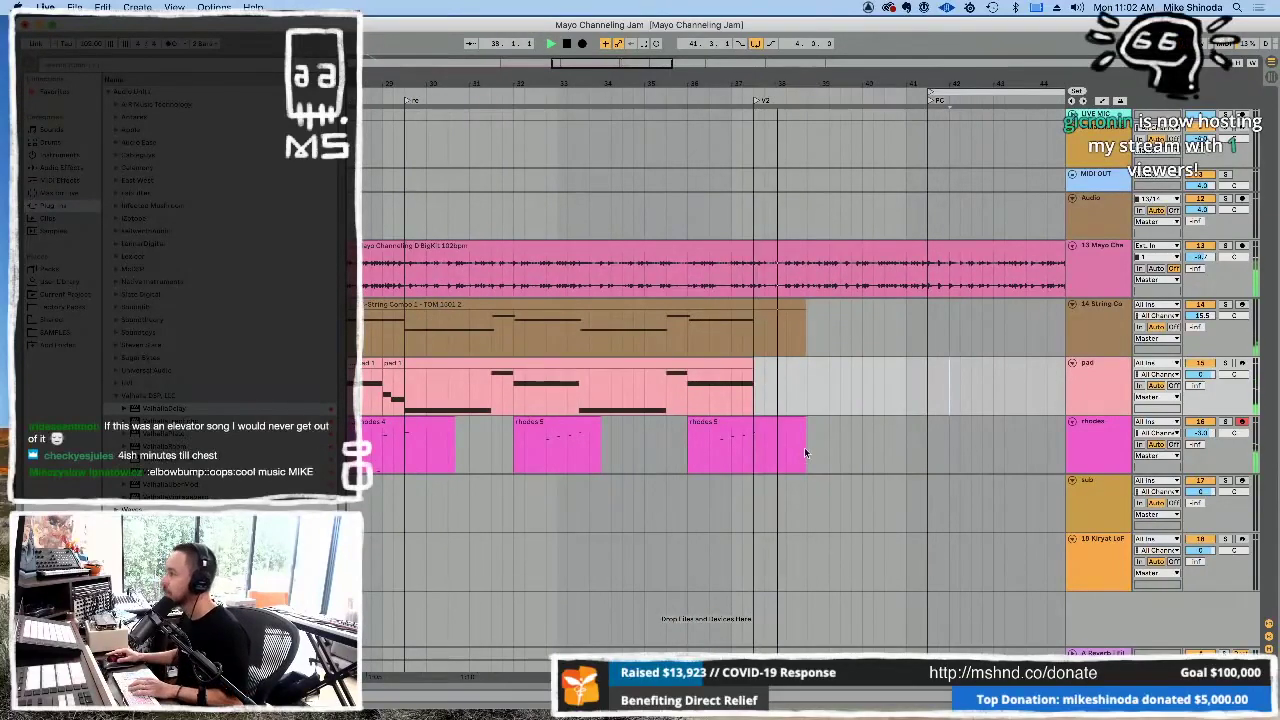
{"action": "left_click", "coordinate": [1106, 488]}
{"action": "left_click", "coordinate": [1242, 481]}
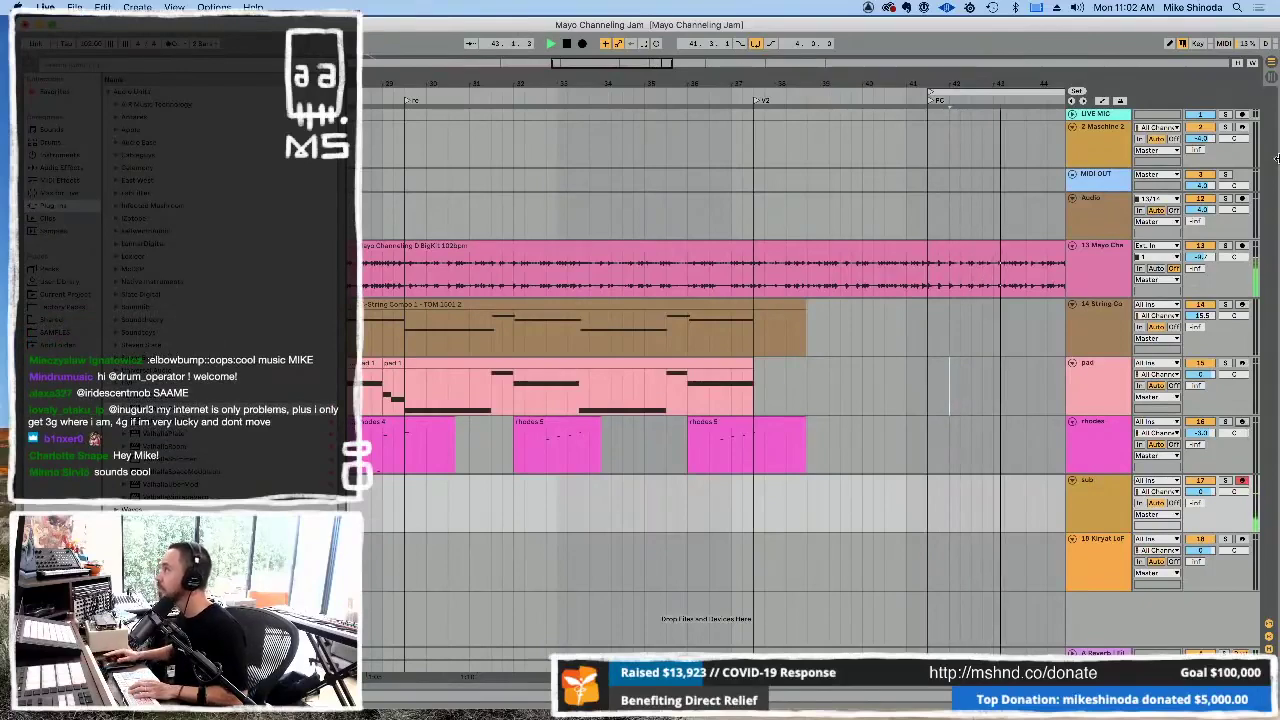
- Record a trial sub take over the looped PC section and delete the recorded clip
{"action": "key", "text": "minus"}
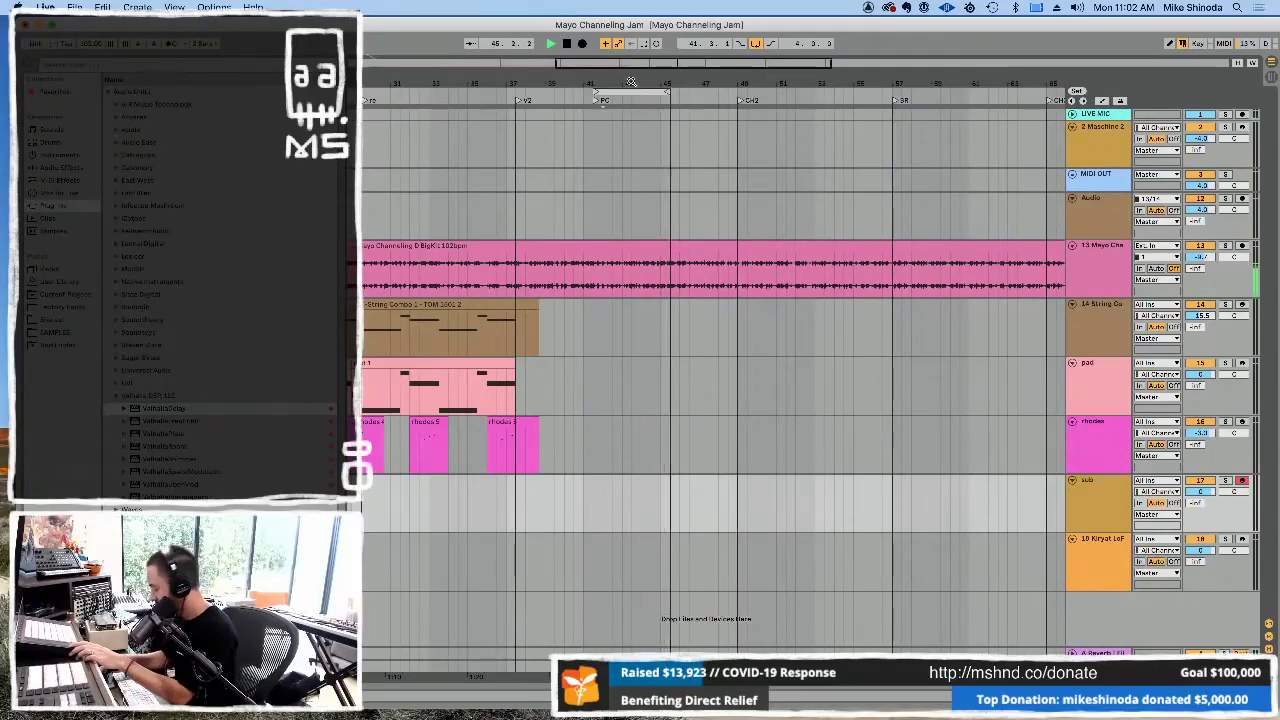
{"action": "key", "text": "F9"}
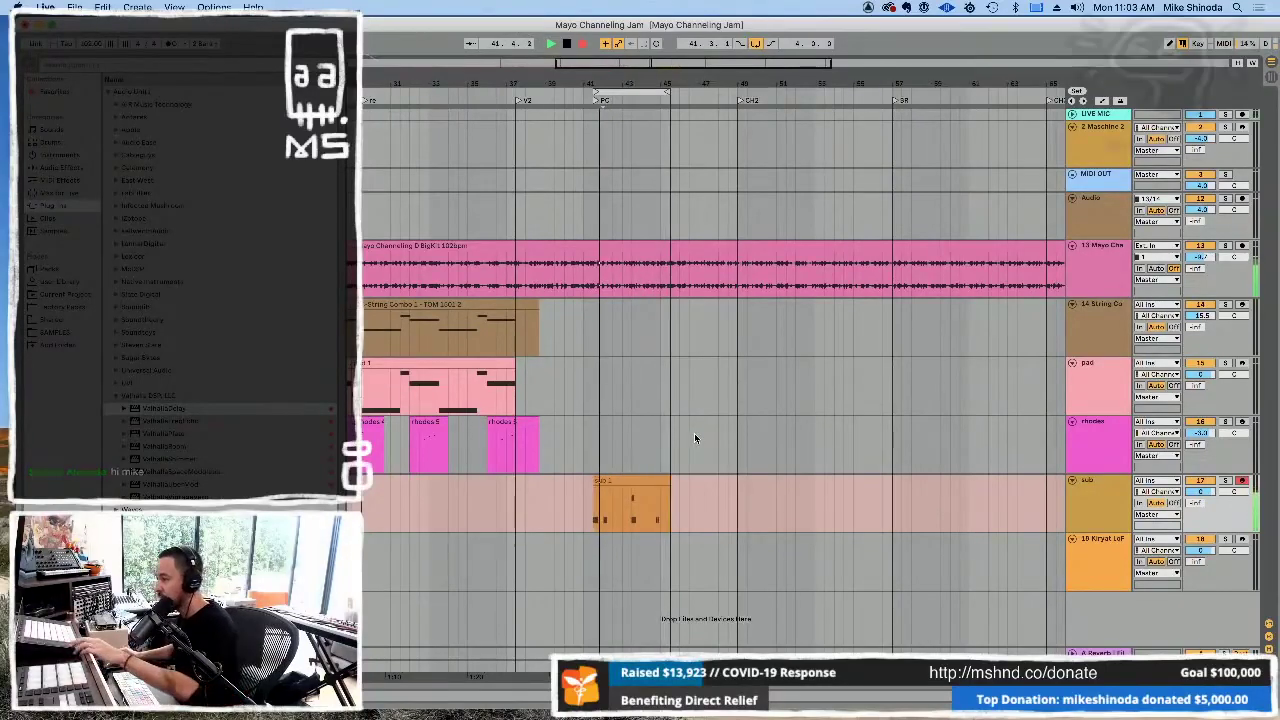
{"action": "left_click", "coordinate": [664, 456]}
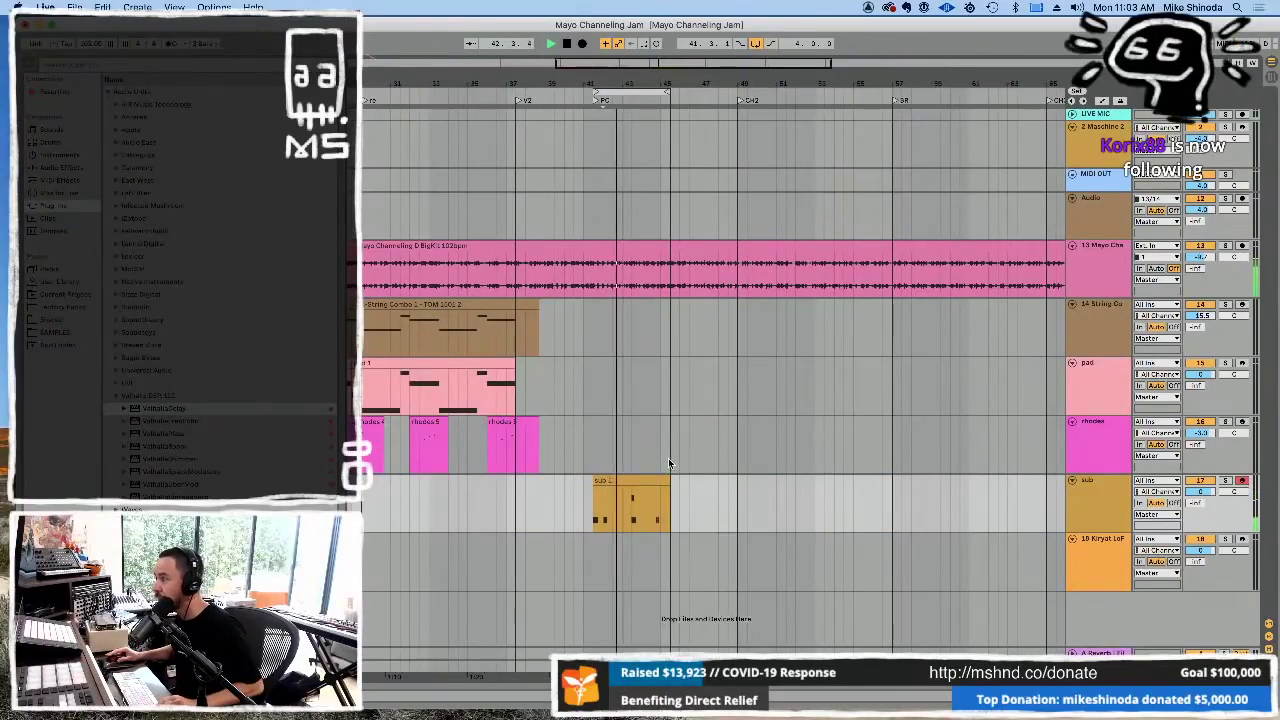
{"action": "key", "text": "Delete"}
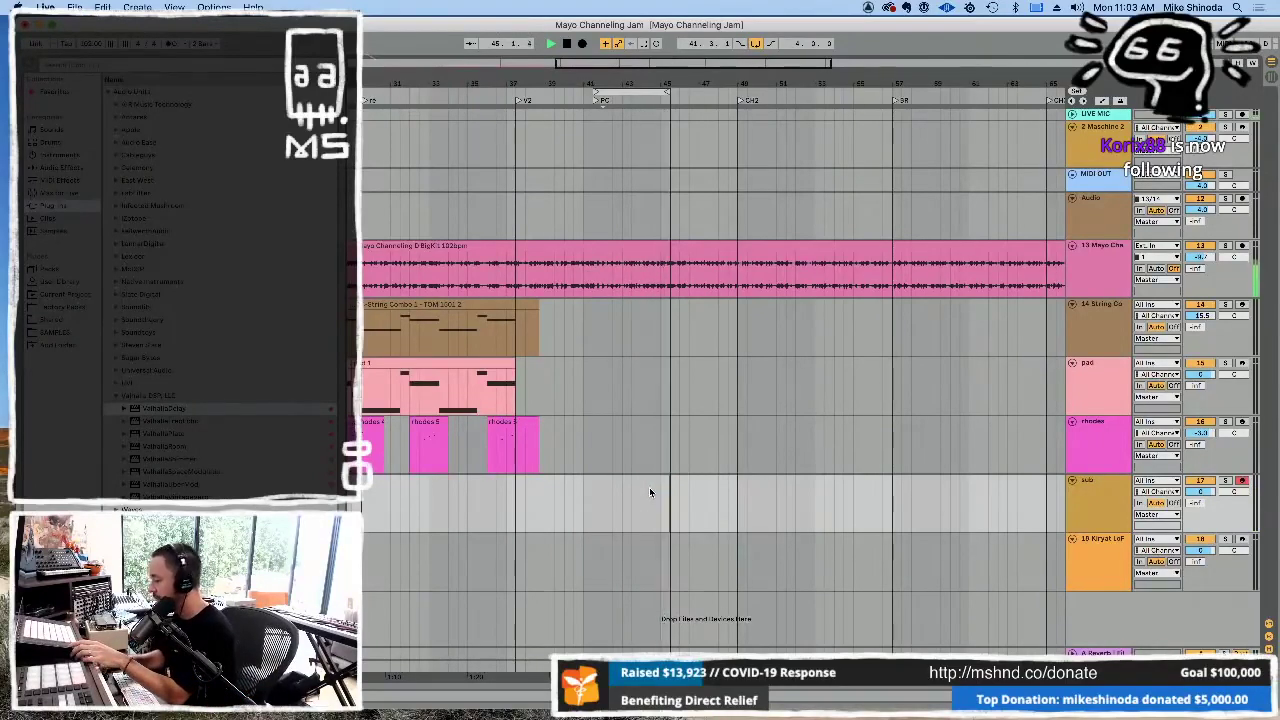
- Record a new sub take over the four-bar PC loop, open its notes and quantize them to the grid
{"action": "key", "text": "F9"}
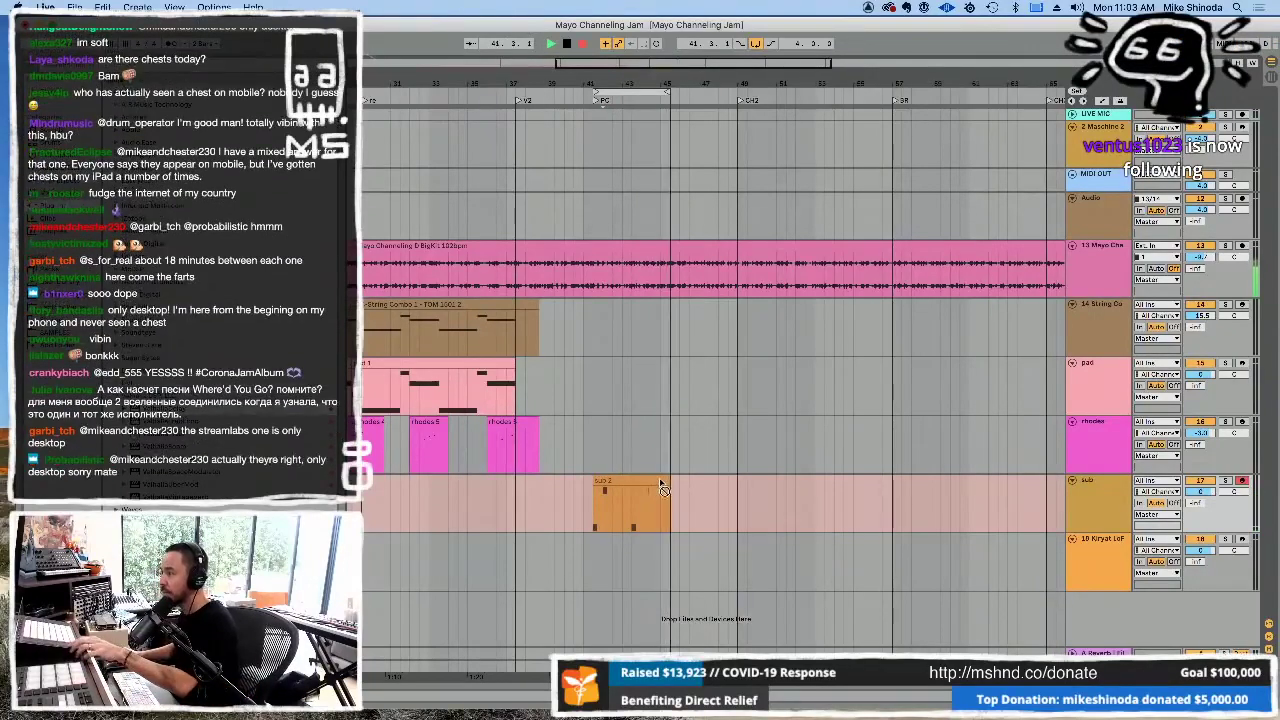
{"action": "double_click", "coordinate": [656, 491]}
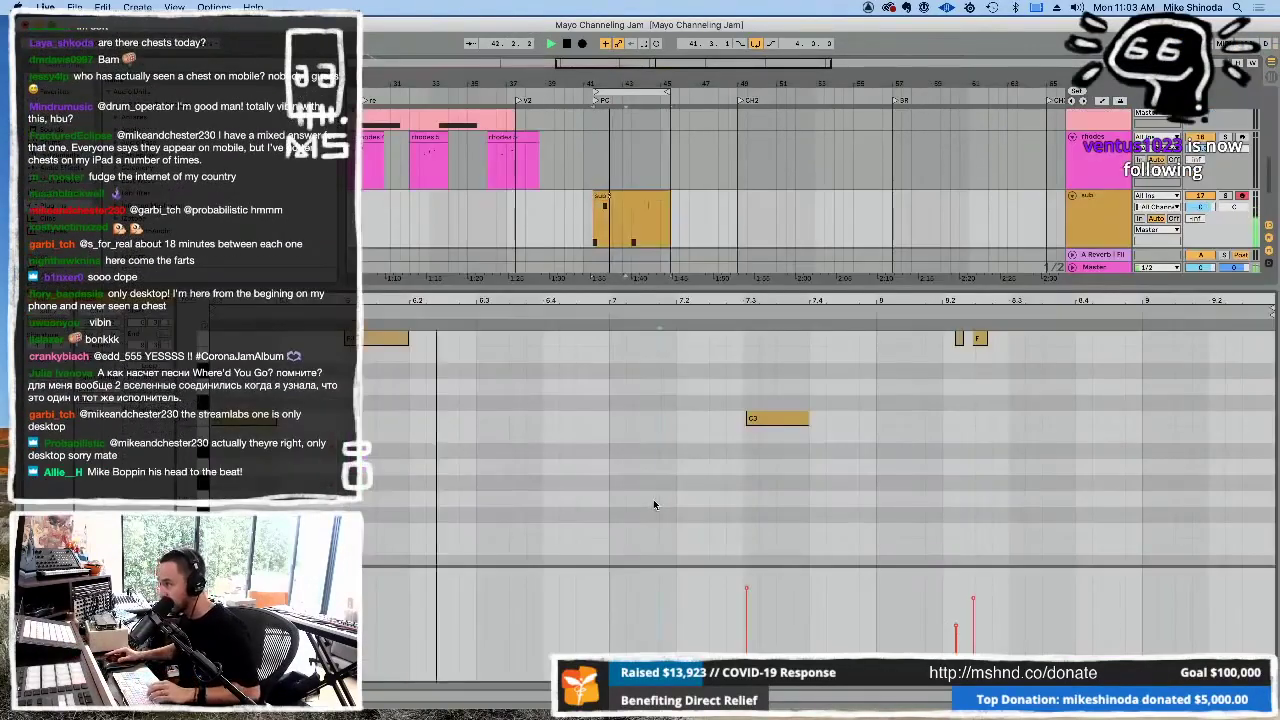
{"action": "key", "text": "space"}
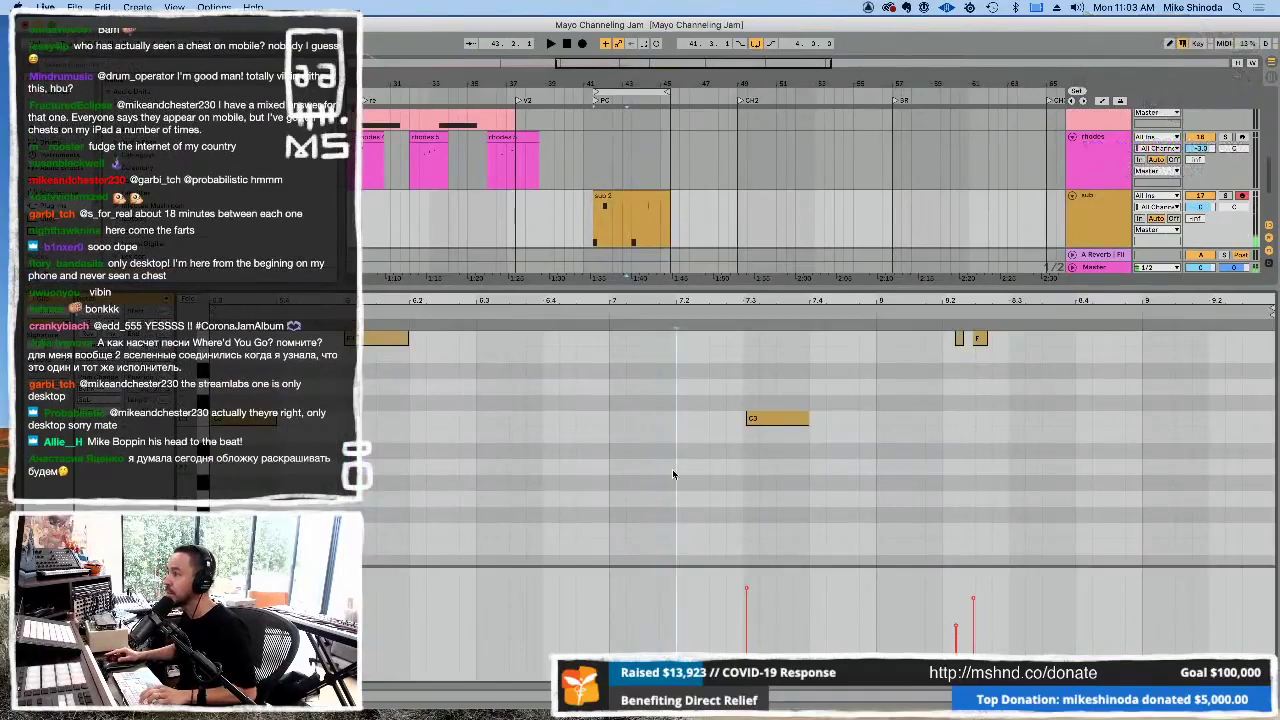
{"action": "key", "text": "space"}
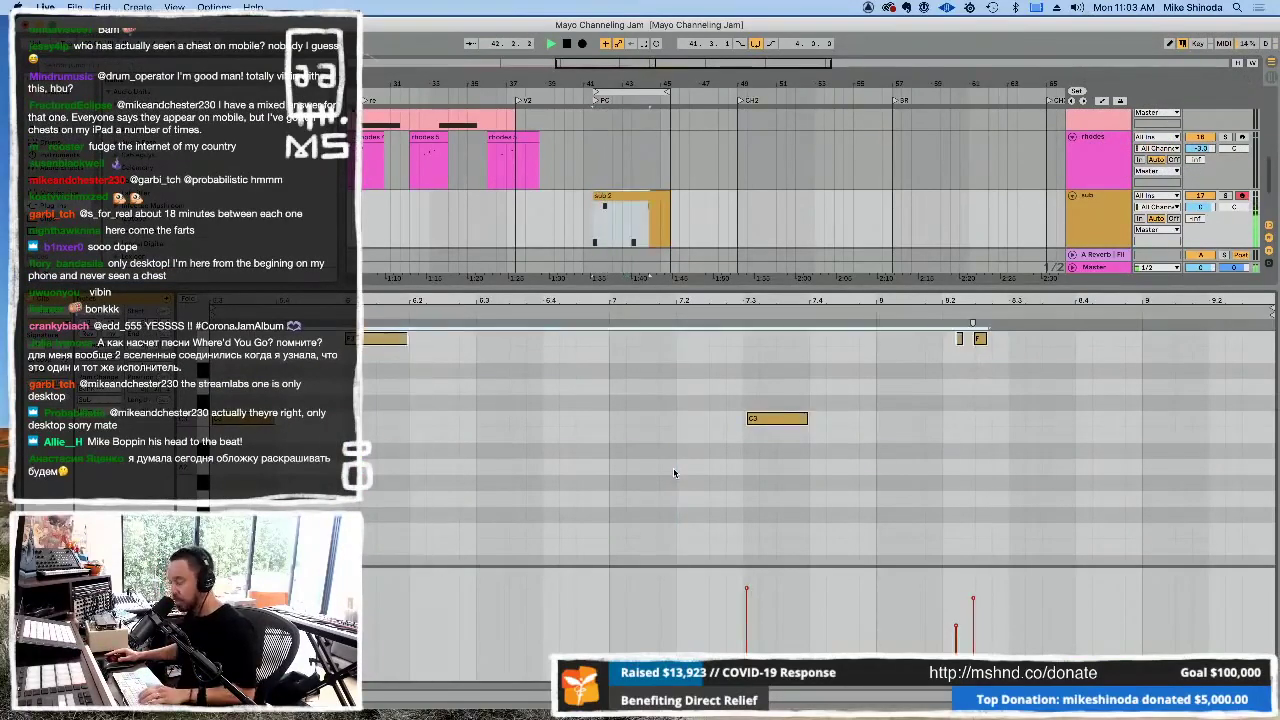
- Move the two closing F3 notes one grid step earlier and add a short C3 note between the long C3 and the F3 pair
{"action": "left_click", "coordinate": [973, 339]}
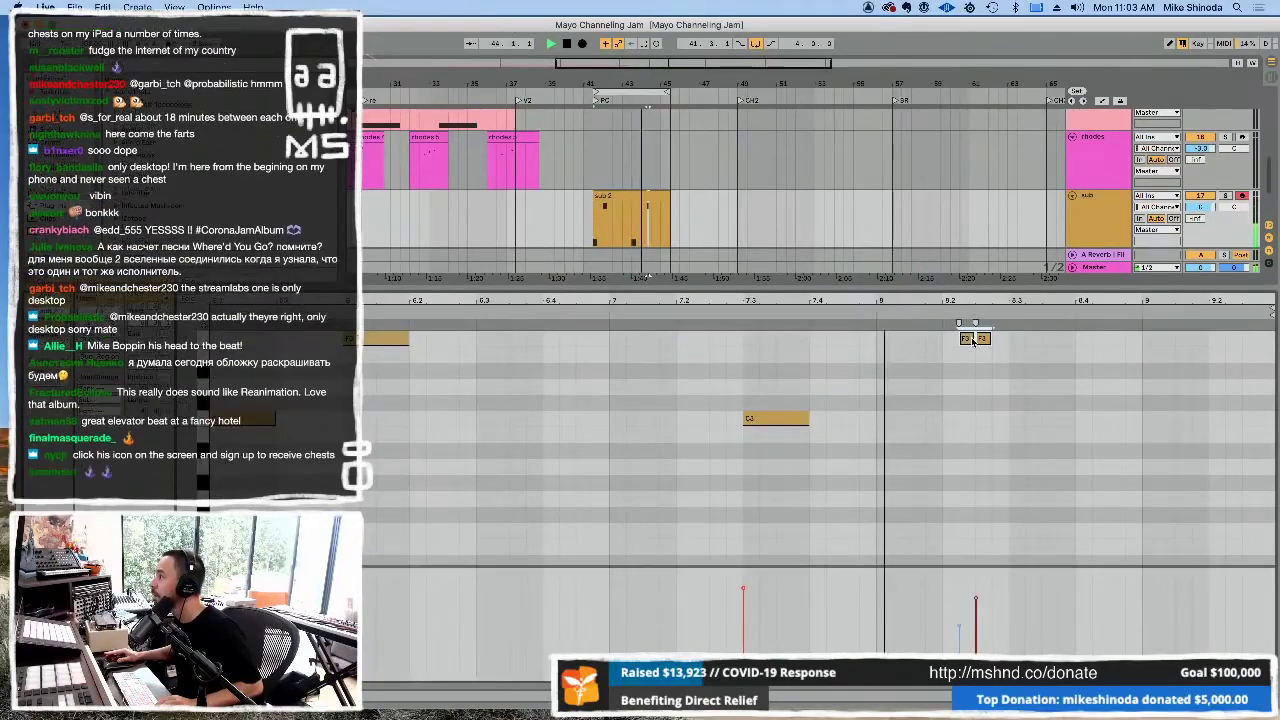
{"action": "left_click_drag", "start_coordinate": [973, 341], "coordinate": [952, 345]}
{"action": "double_click", "coordinate": [898, 387]}
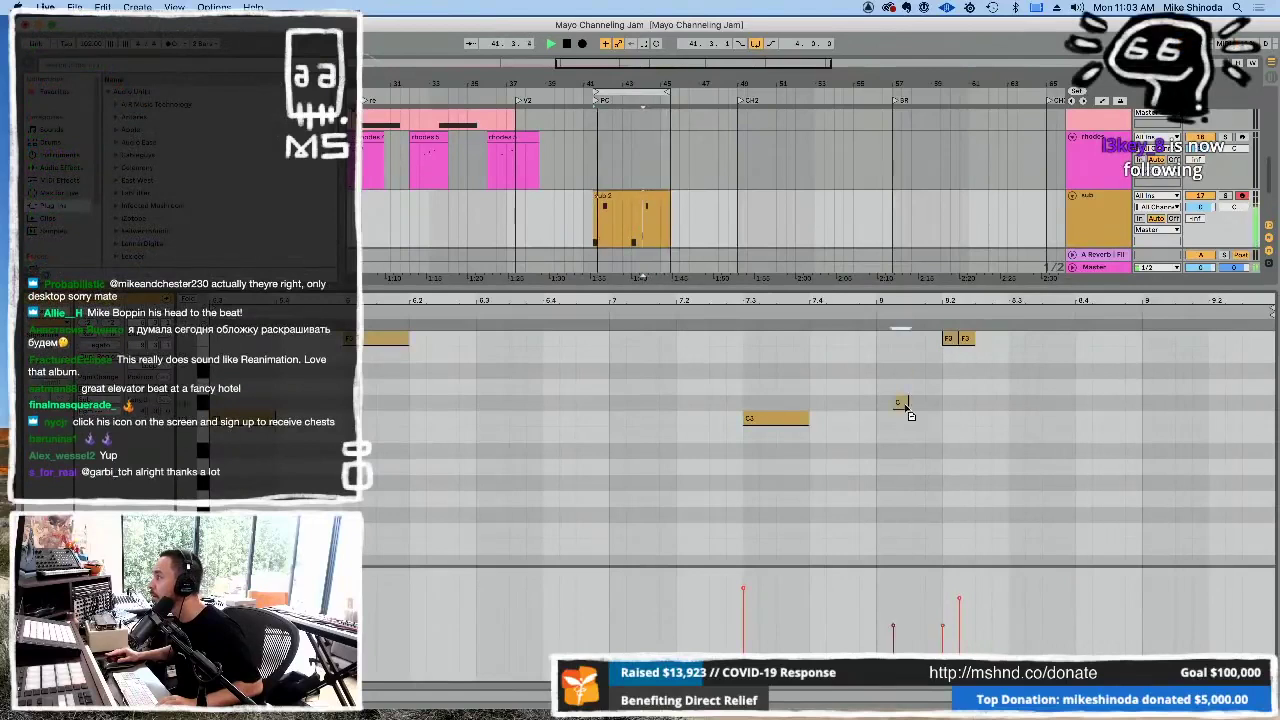
{"action": "left_click_drag", "start_coordinate": [917, 425], "coordinate": [917, 424]}
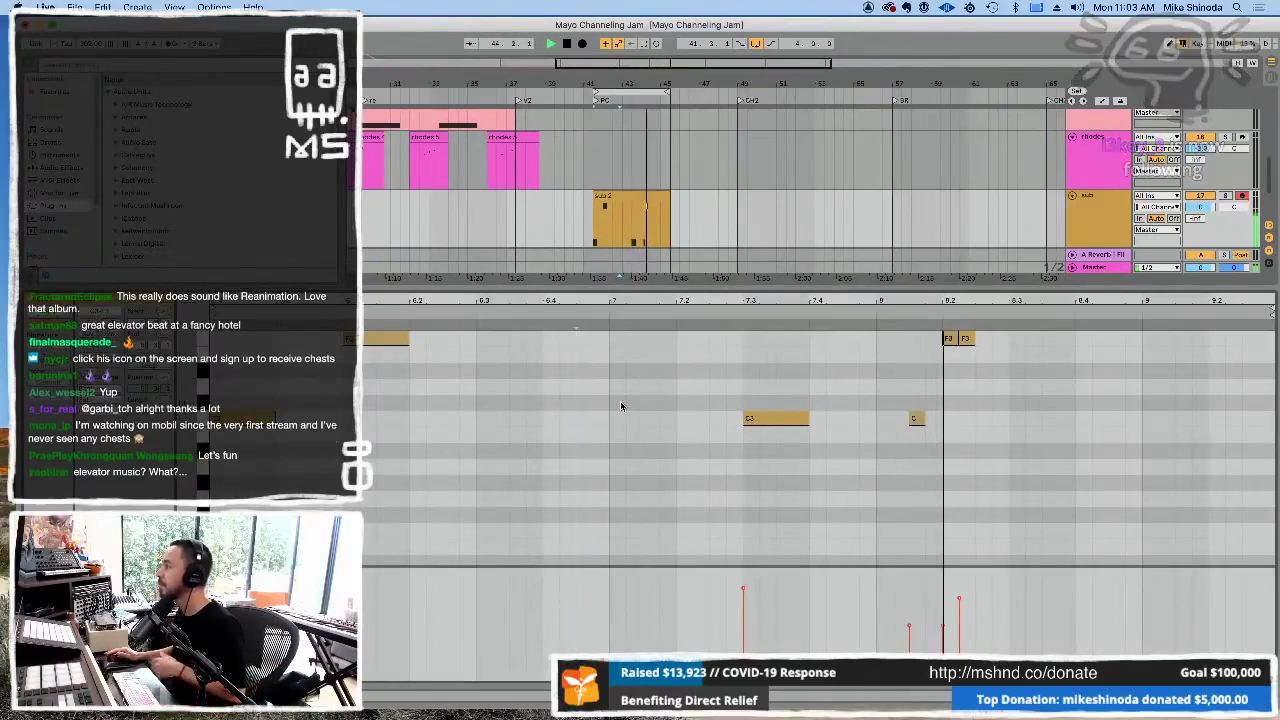
{"action": "left_click_drag", "start_coordinate": [914, 420], "coordinate": [884, 420]}
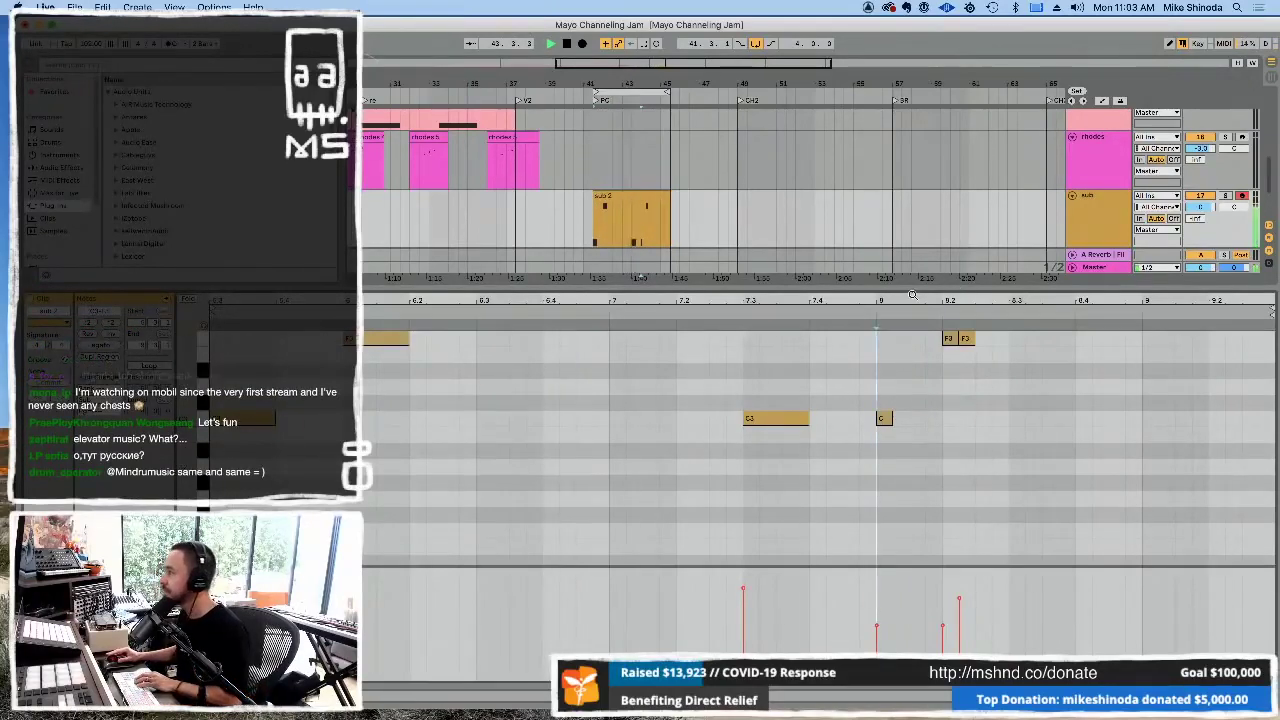
{"action": "left_click_drag", "start_coordinate": [882, 420], "coordinate": [851, 425]}
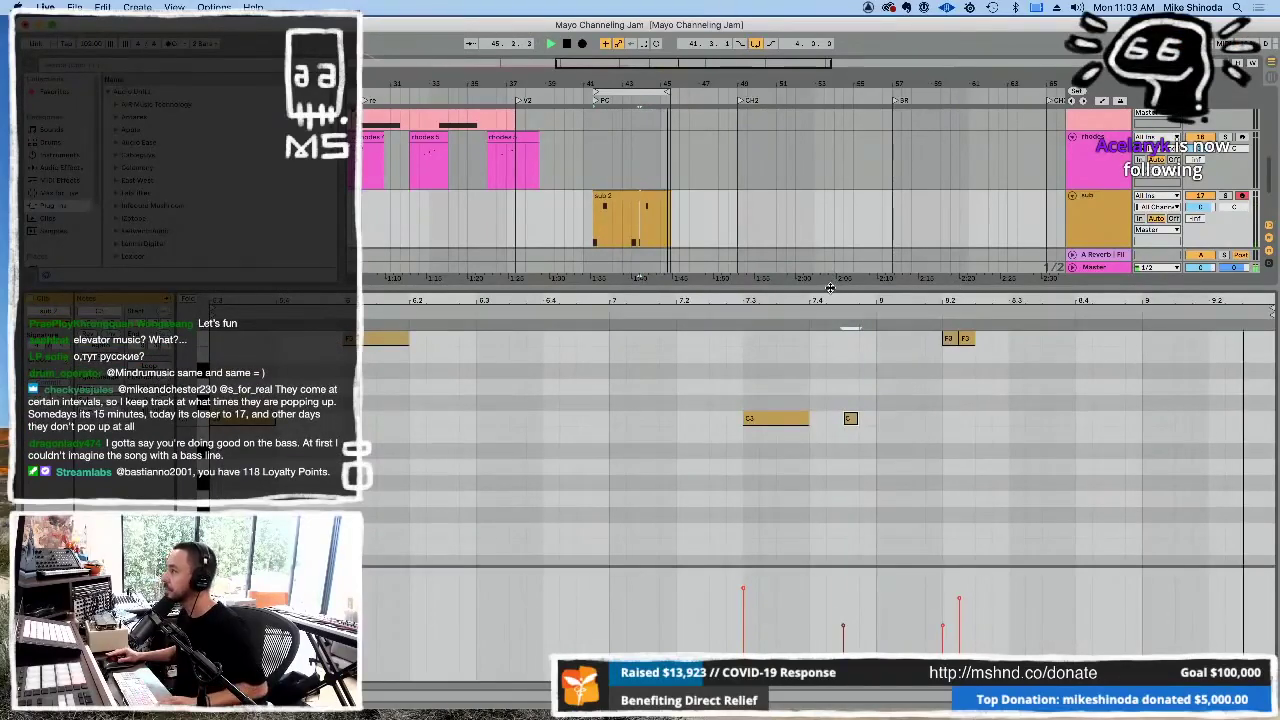
- Duplicate the sub clip directly after itself and set the four-bar loop around the copy
{"action": "left_click", "coordinate": [686, 155]}
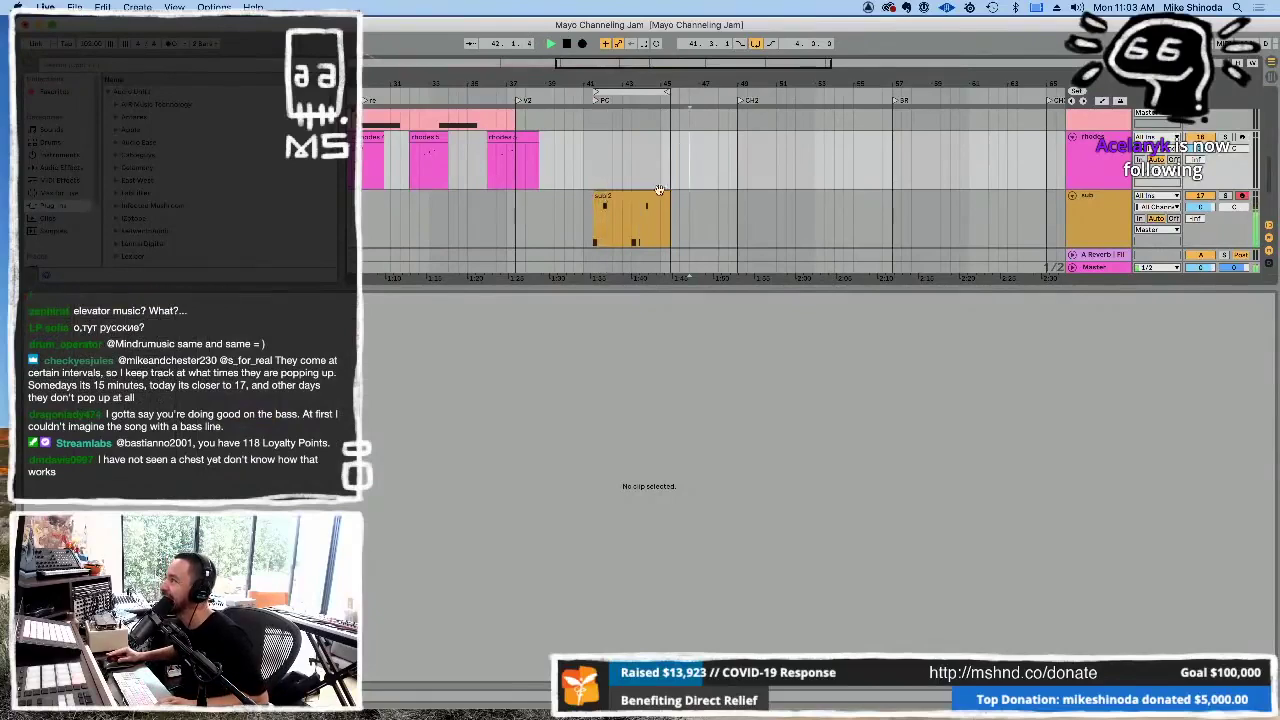
{"action": "left_click_drag", "start_coordinate": [654, 197], "coordinate": [730, 207]}
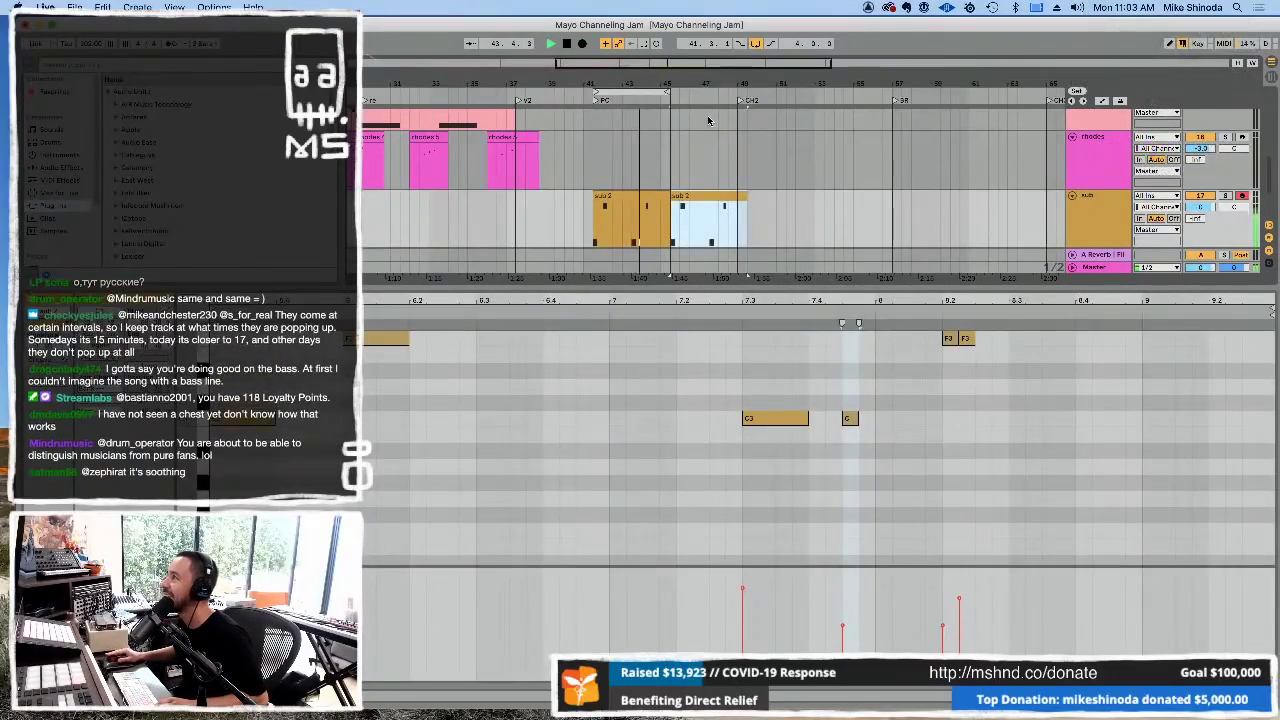
{"action": "key", "text": "super+l"}
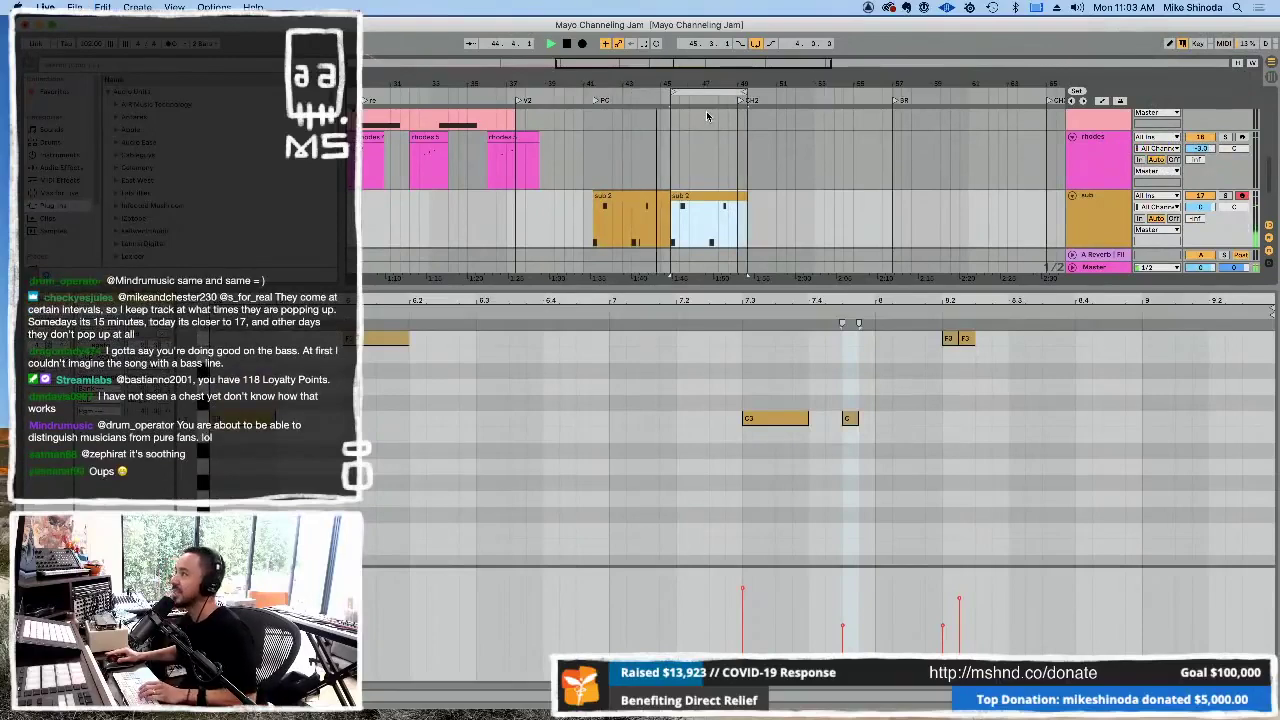
{"action": "scroll", "coordinate": [720, 180], "scroll_direction": "up", "scroll_amount": 2}
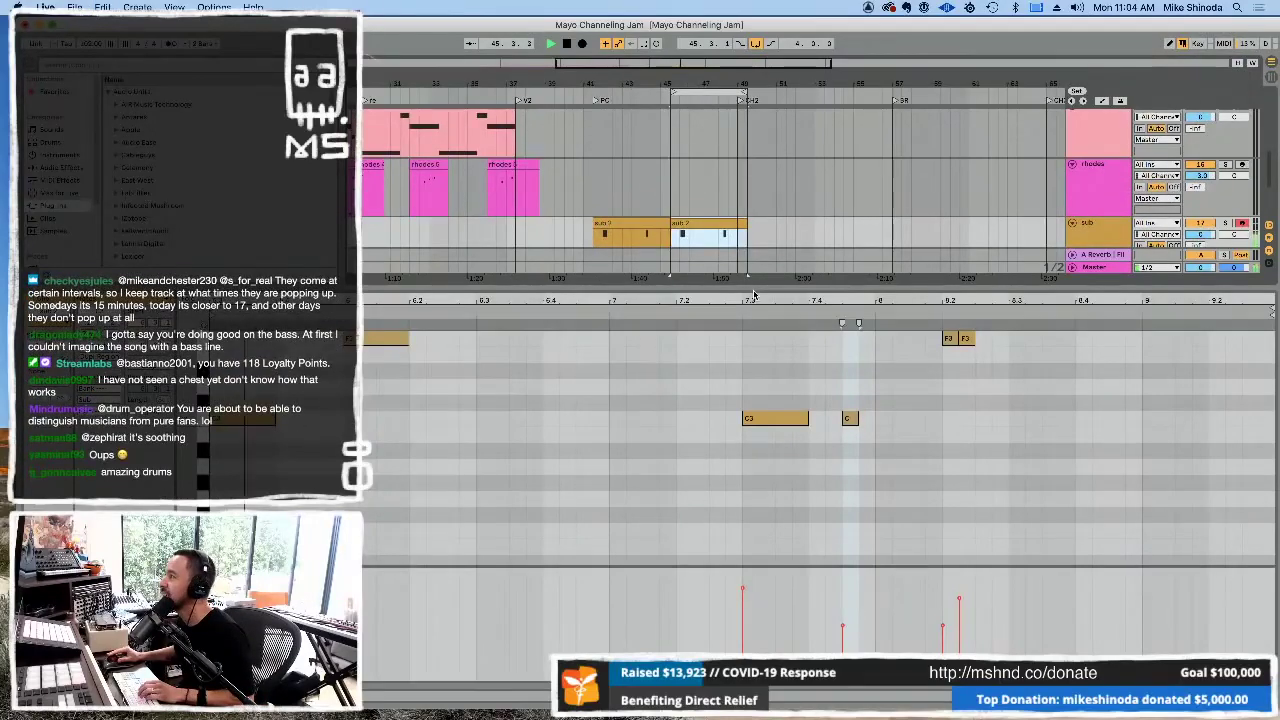
{"action": "left_click_drag", "start_coordinate": [755, 288], "coordinate": [698, 481]}
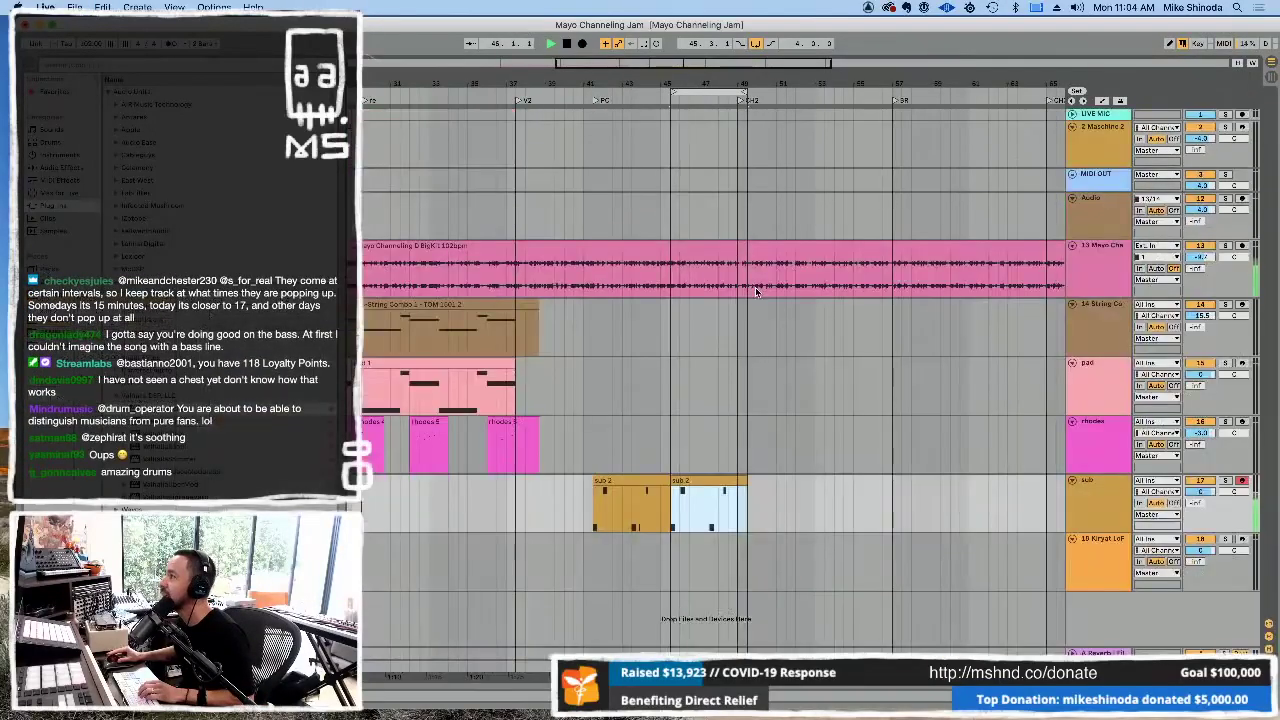
- In the second sub clip, shift the opening C3 note half a beat later and delete the two closing F3 notes
{"action": "double_click", "coordinate": [698, 481]}
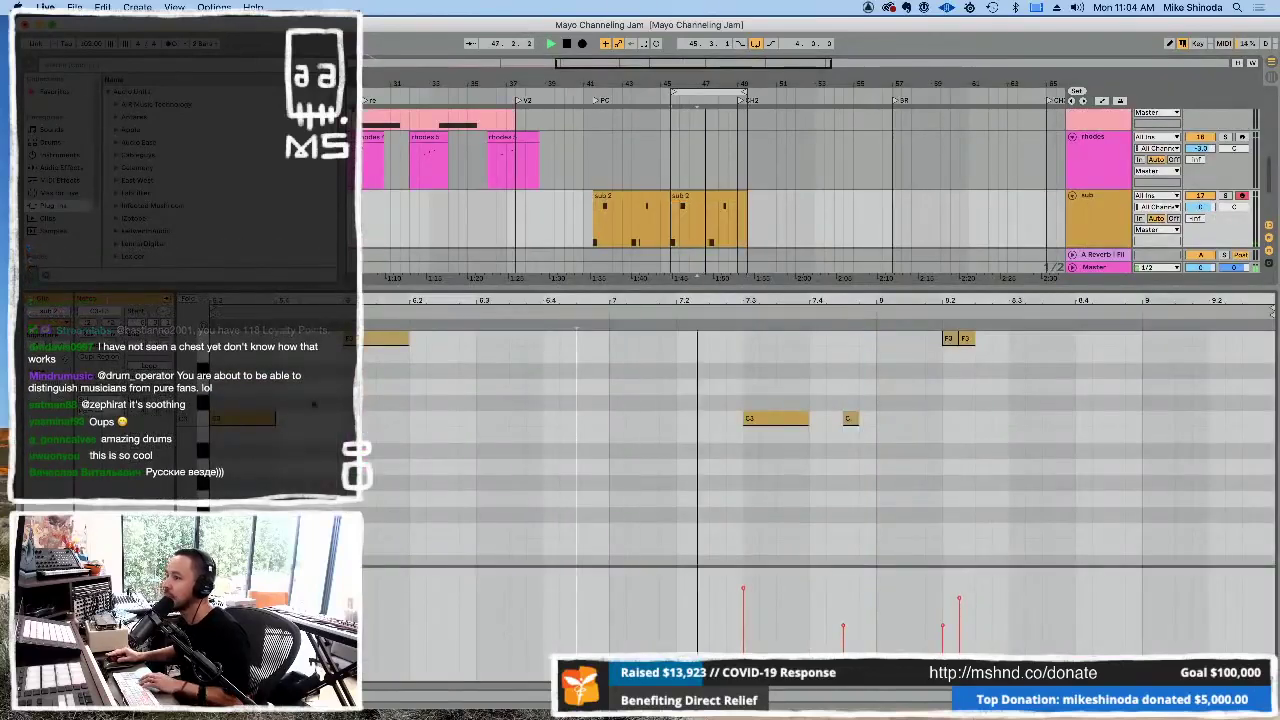
{"action": "left_click_drag", "start_coordinate": [235, 427], "coordinate": [271, 423]}
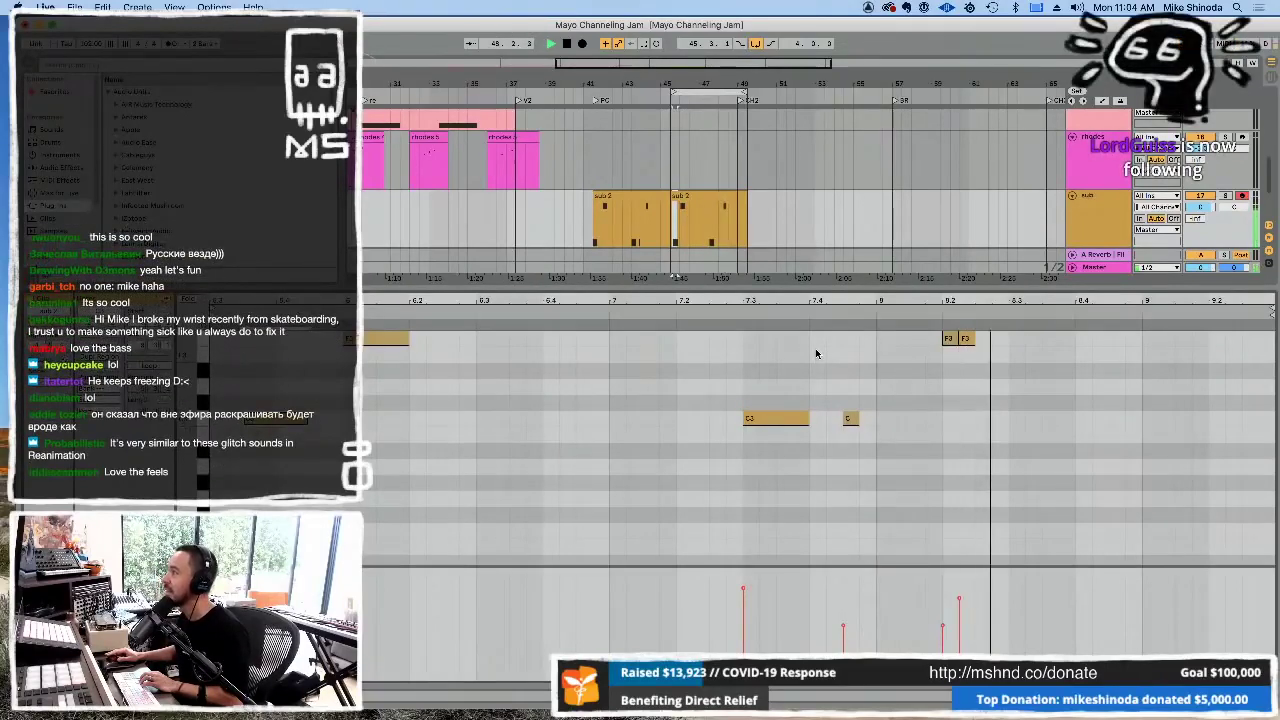
{"action": "left_click", "coordinate": [945, 340]}
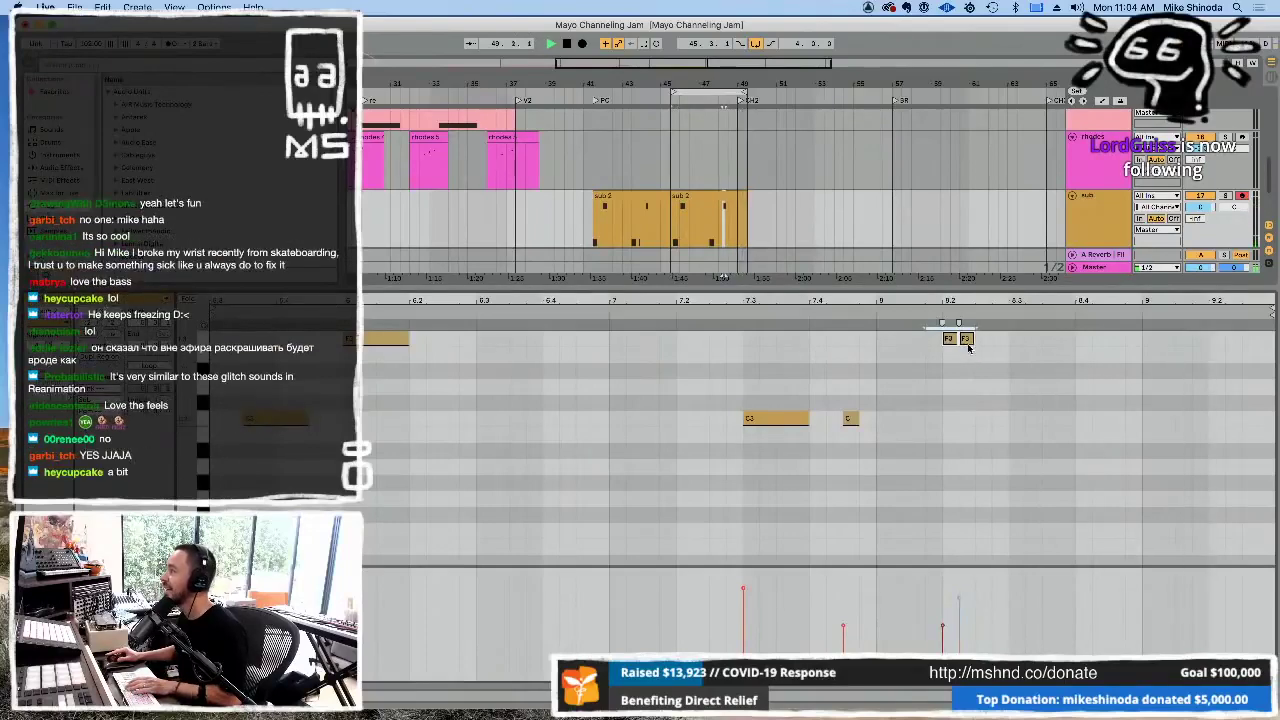
{"action": "key", "text": "Delete"}
- Copy the long C3 note to F3 as a half-beat closing note and lengthen the short C3 note to half a beat
{"action": "left_click", "coordinate": [758, 420]}
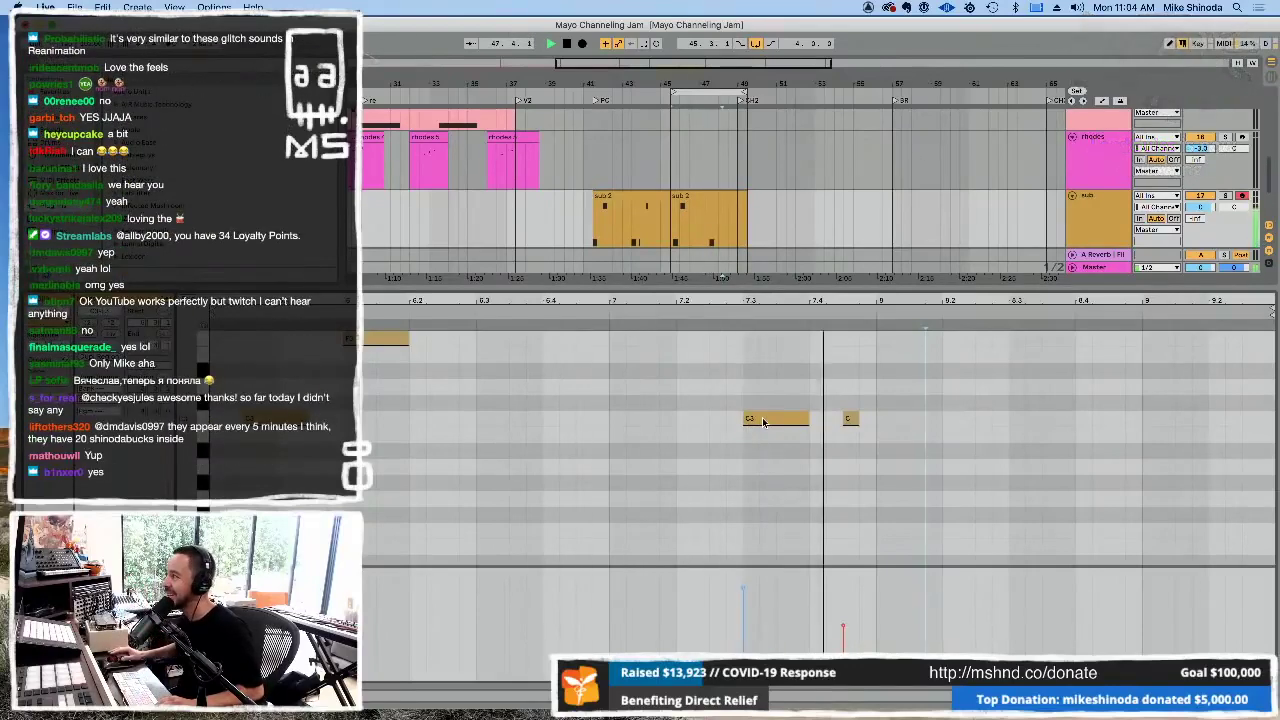
{"action": "left_click_drag", "start_coordinate": [762, 421], "coordinate": [943, 340]}
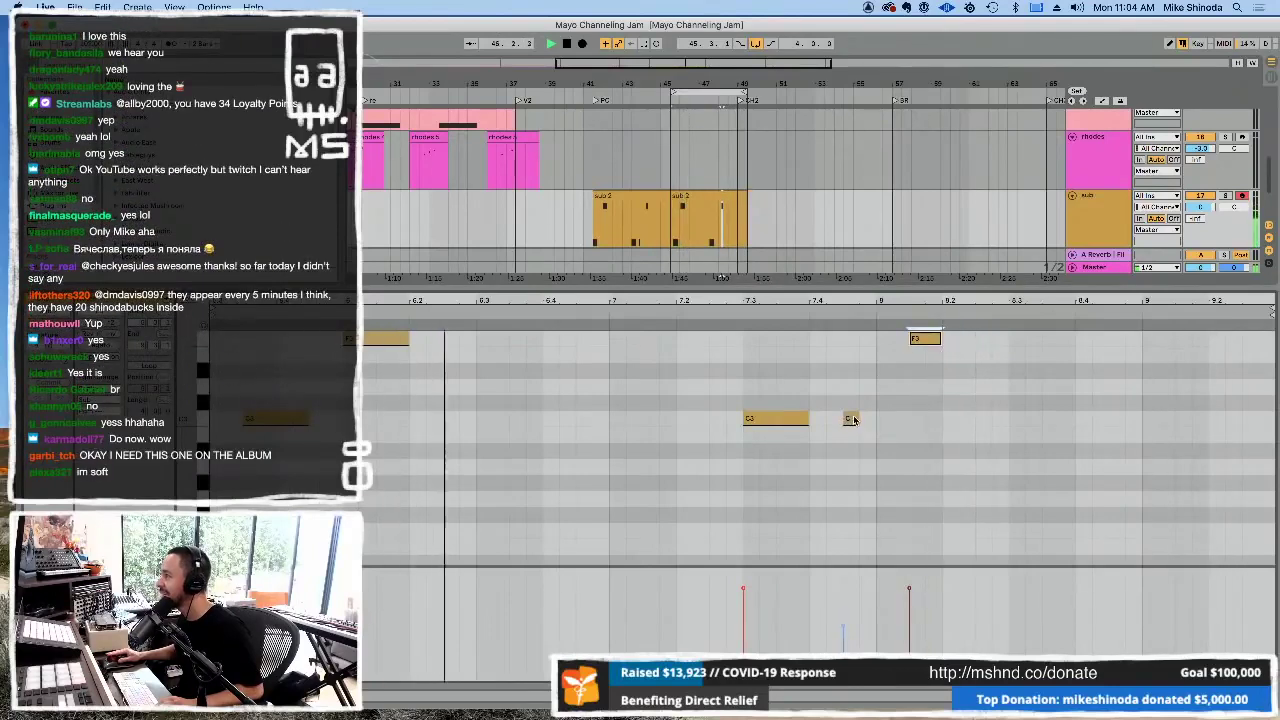
{"action": "left_click_drag", "start_coordinate": [856, 418], "coordinate": [875, 418]}
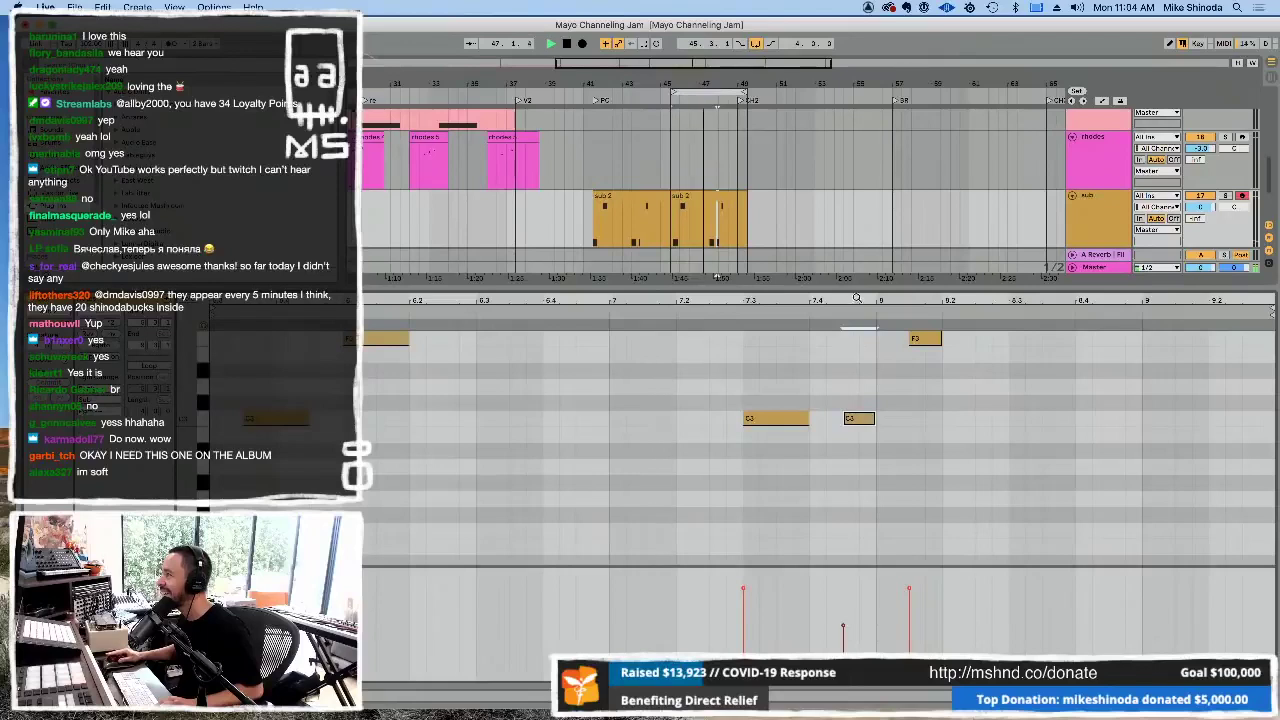
- Return to the full arrangement and extend the loop back to the PC locator, covering both sub clips over 8 bars
{"action": "key", "text": "super+alt+l"}
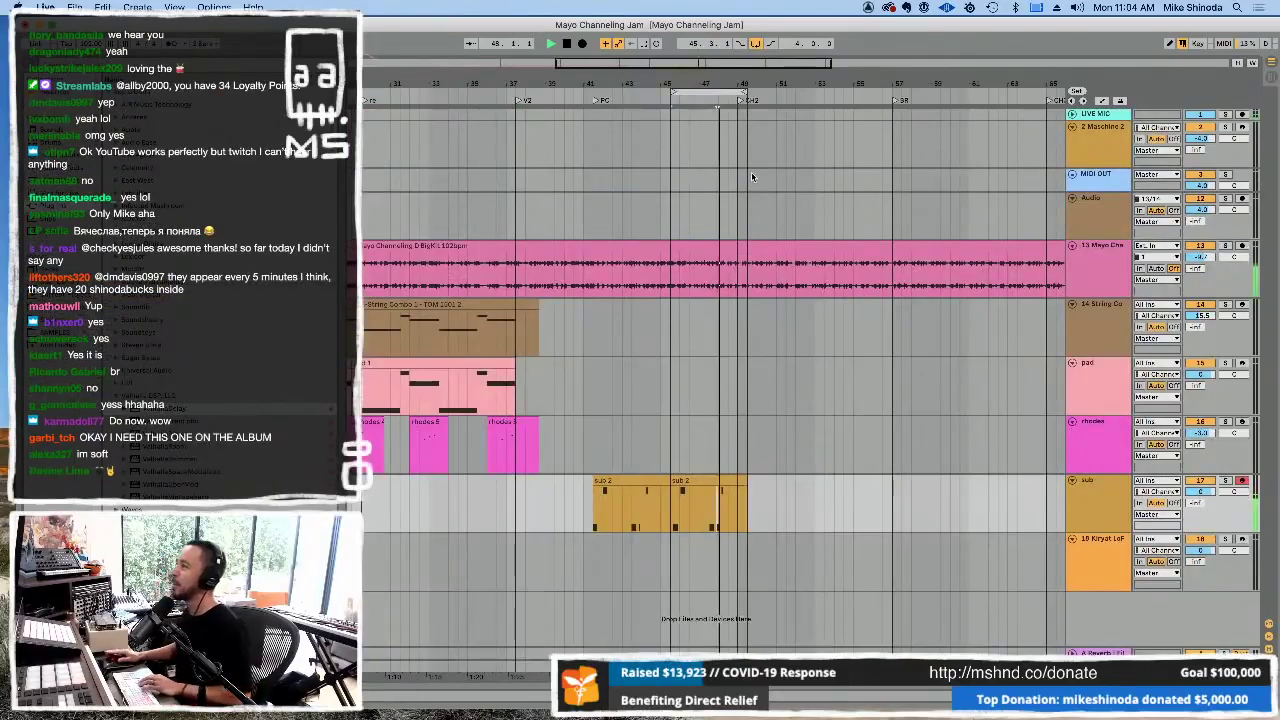
{"action": "left_click", "coordinate": [657, 91]}
{"action": "left_click_drag", "start_coordinate": [656, 91], "coordinate": [594, 91]}
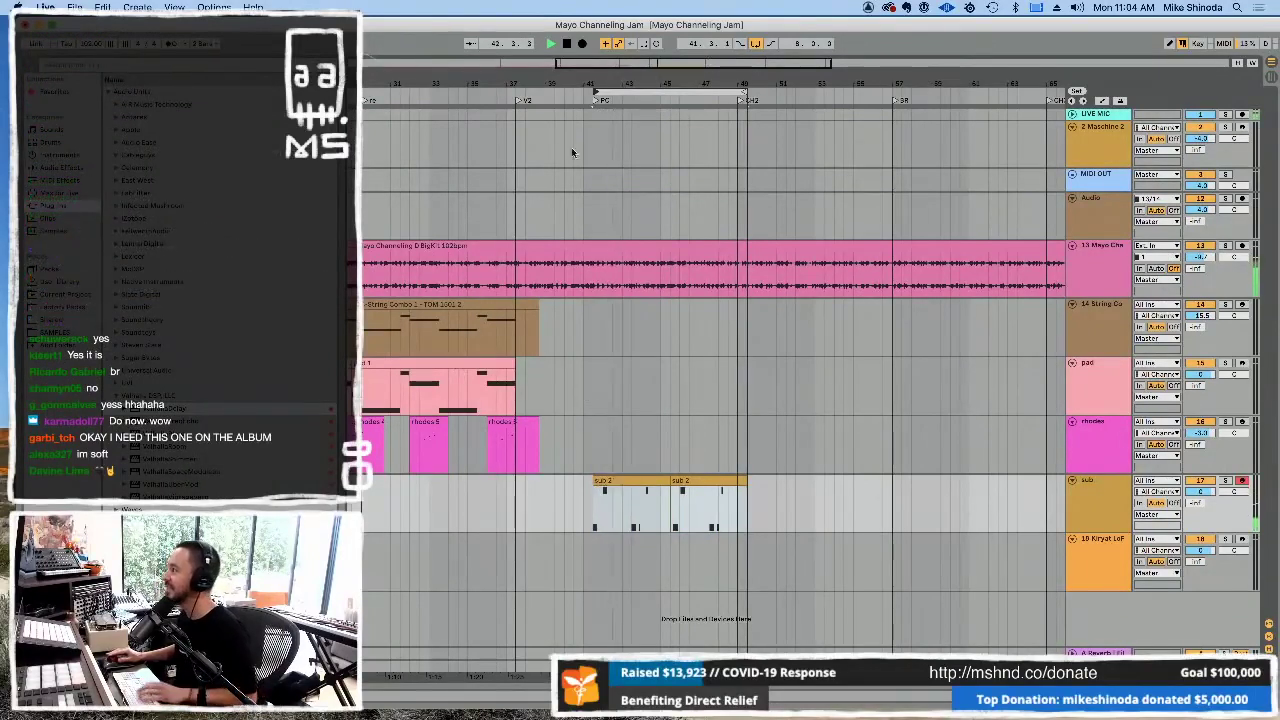
- Copy the first deactivated String Combo clip to the PC locator above the sub clips and activate the copy
{"action": "key", "text": "minus"}
{"action": "key", "text": "minus"}
{"action": "key", "text": "minus"}
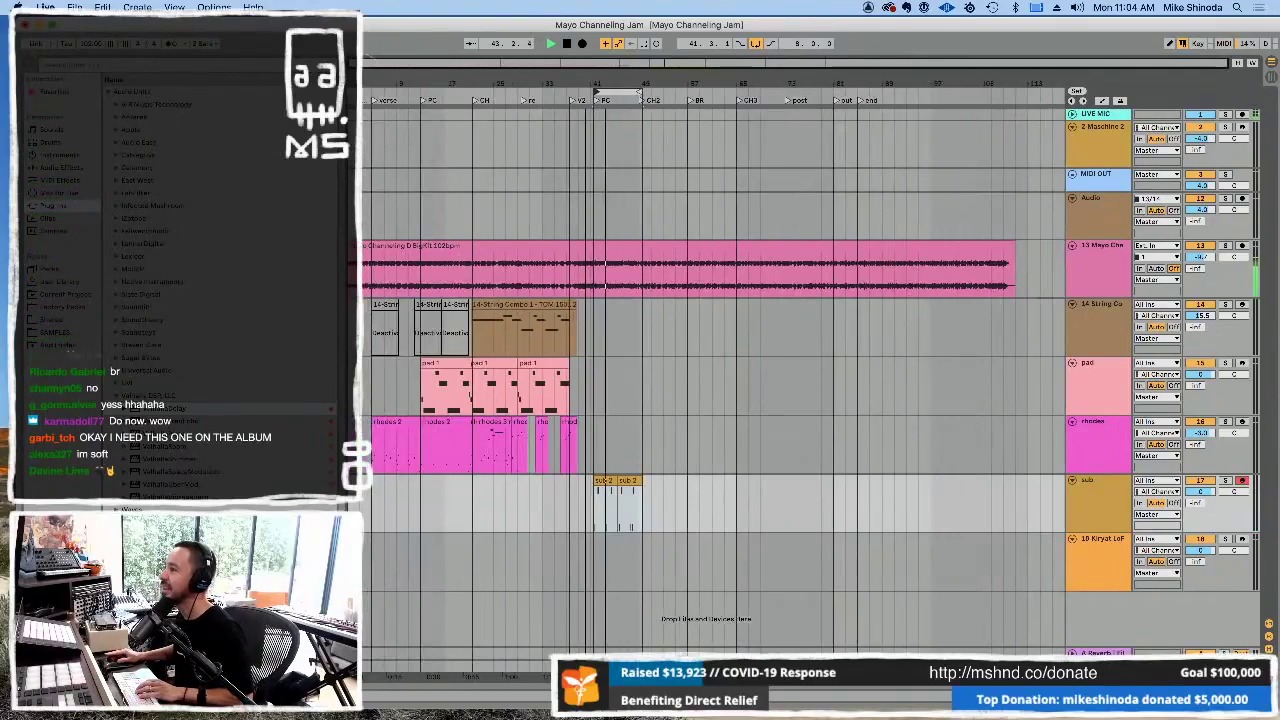
{"action": "left_click", "coordinate": [365, 315]}
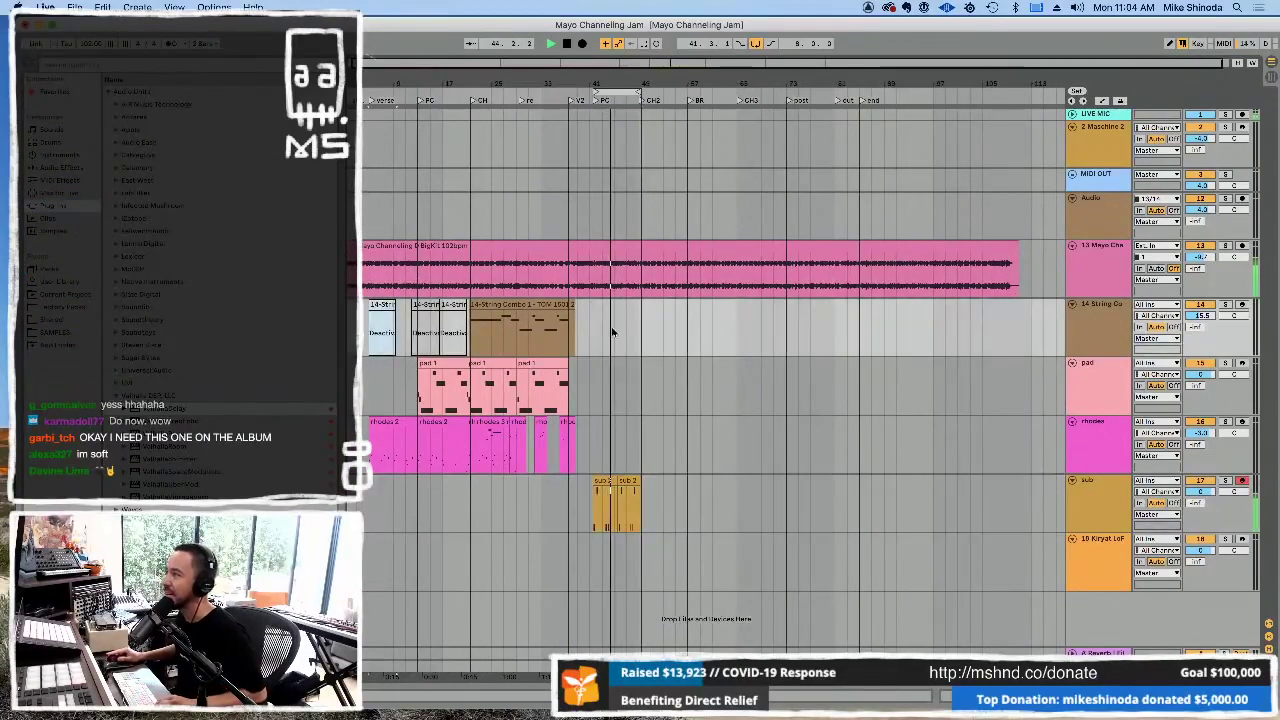
{"action": "left_click_drag", "start_coordinate": [670, 78], "coordinate": [570, 327]}
{"action": "key", "text": "super+shift+c"}
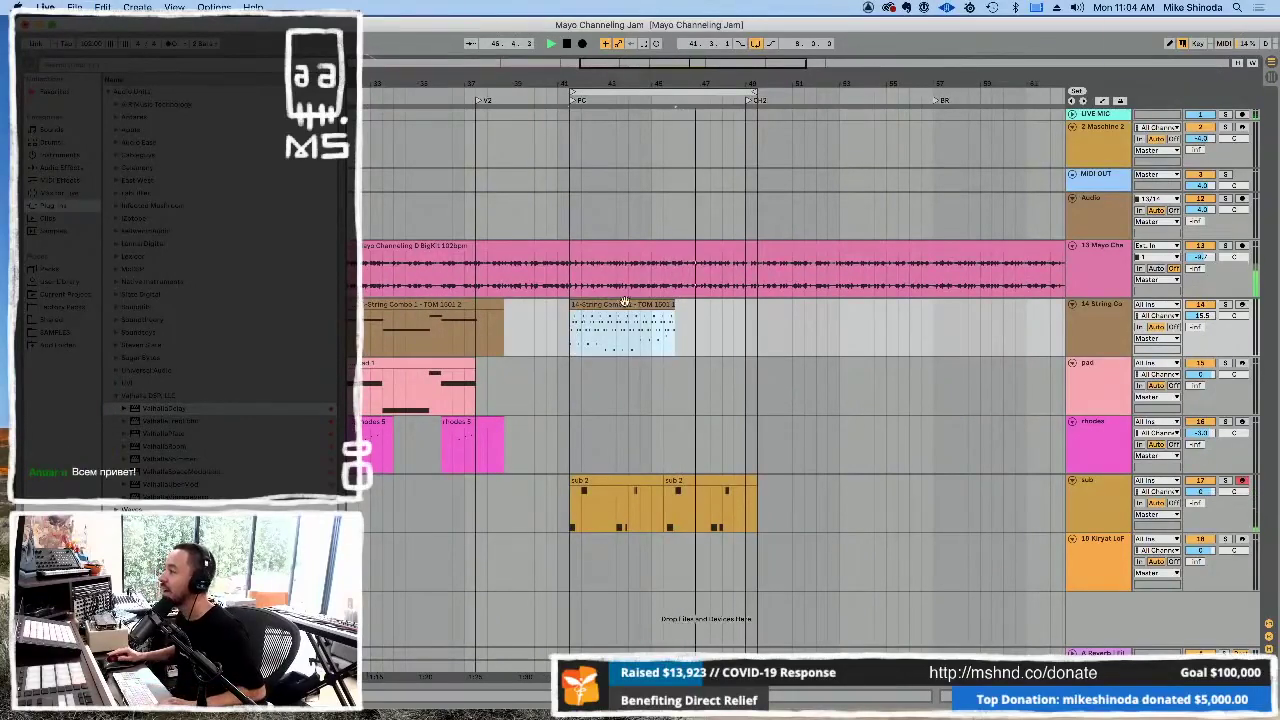
{"action": "key", "text": "plus"}
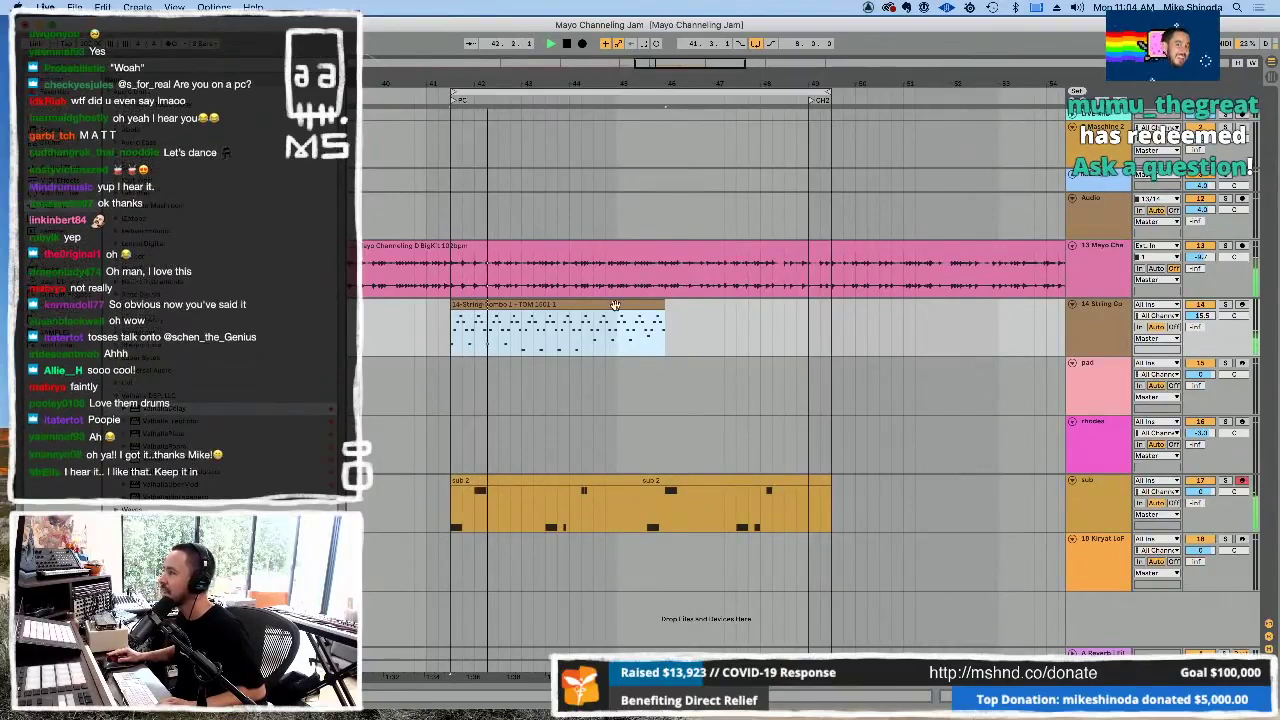
- Inspect the notes of the copied String Combo clip and delete the clip from the PC section
{"action": "double_click", "coordinate": [500, 330]}
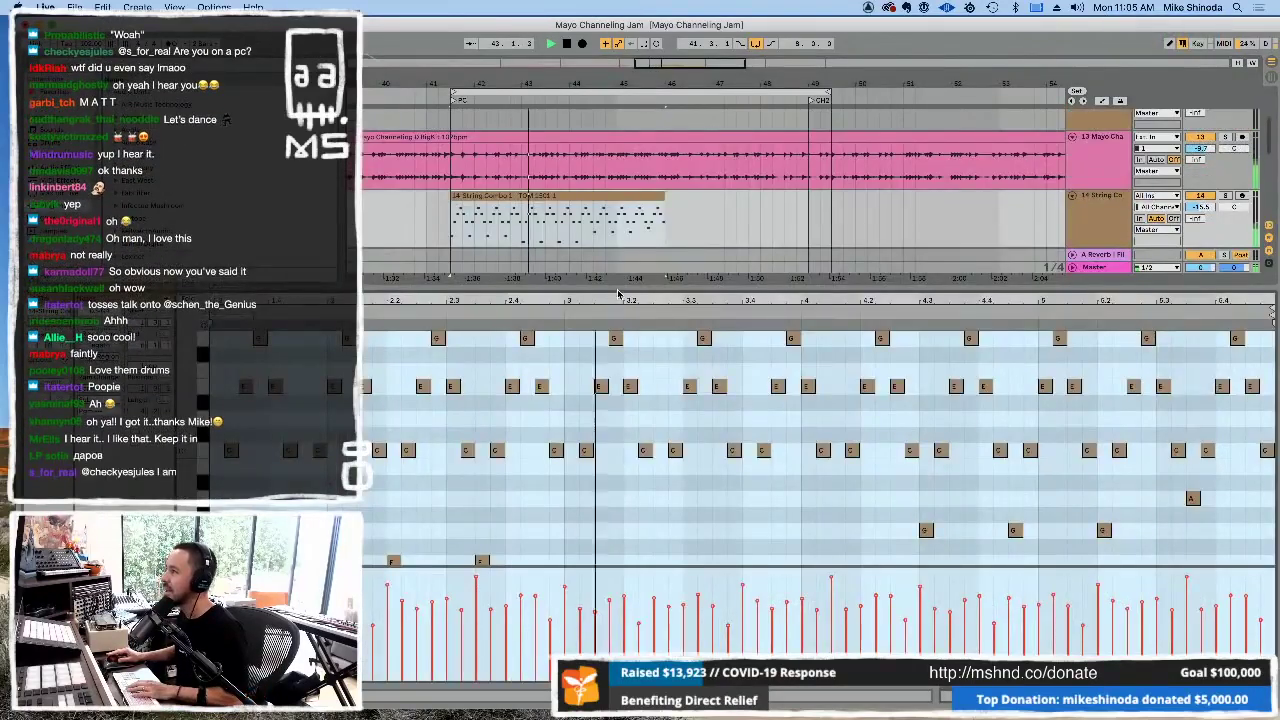
{"action": "key", "text": "super+alt+l"}
{"action": "left_click", "coordinate": [627, 306]}
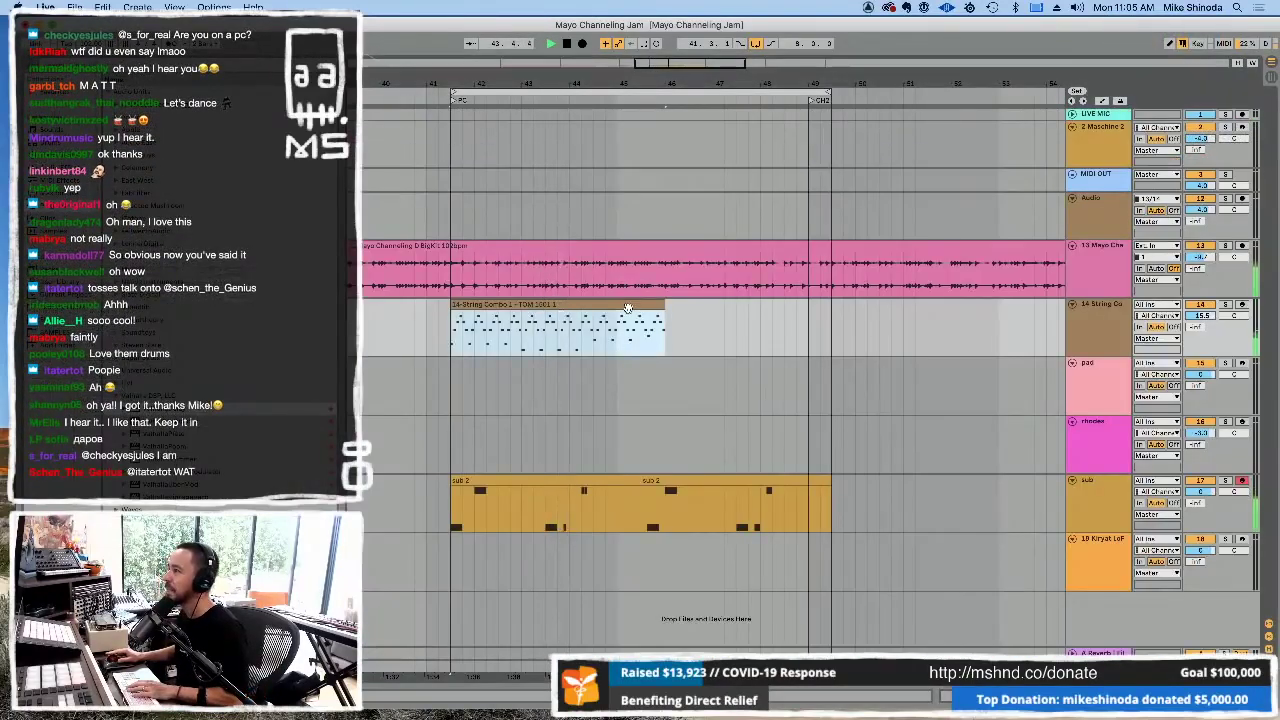
{"action": "key", "text": "Delete"}
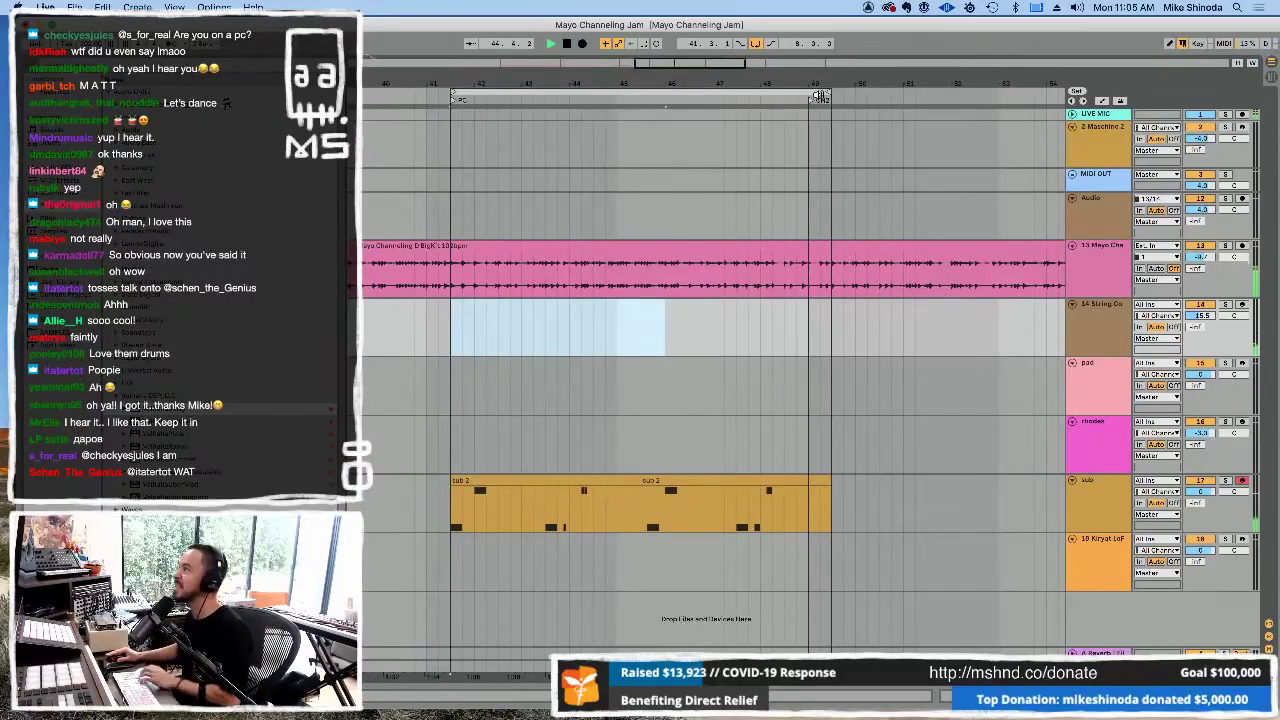
- Move the CH2 locator half a bar later to line up with the end of the loop and sub clips
{"action": "left_click_drag", "start_coordinate": [816, 103], "coordinate": [832, 103]}
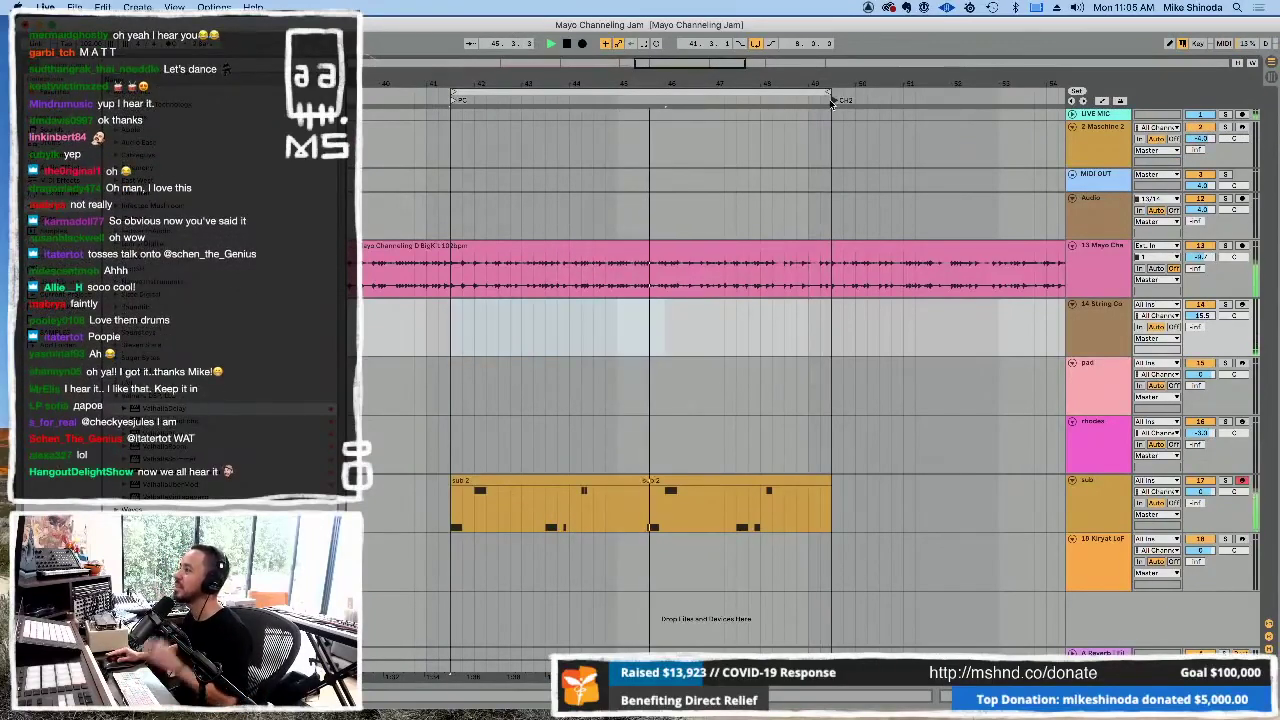
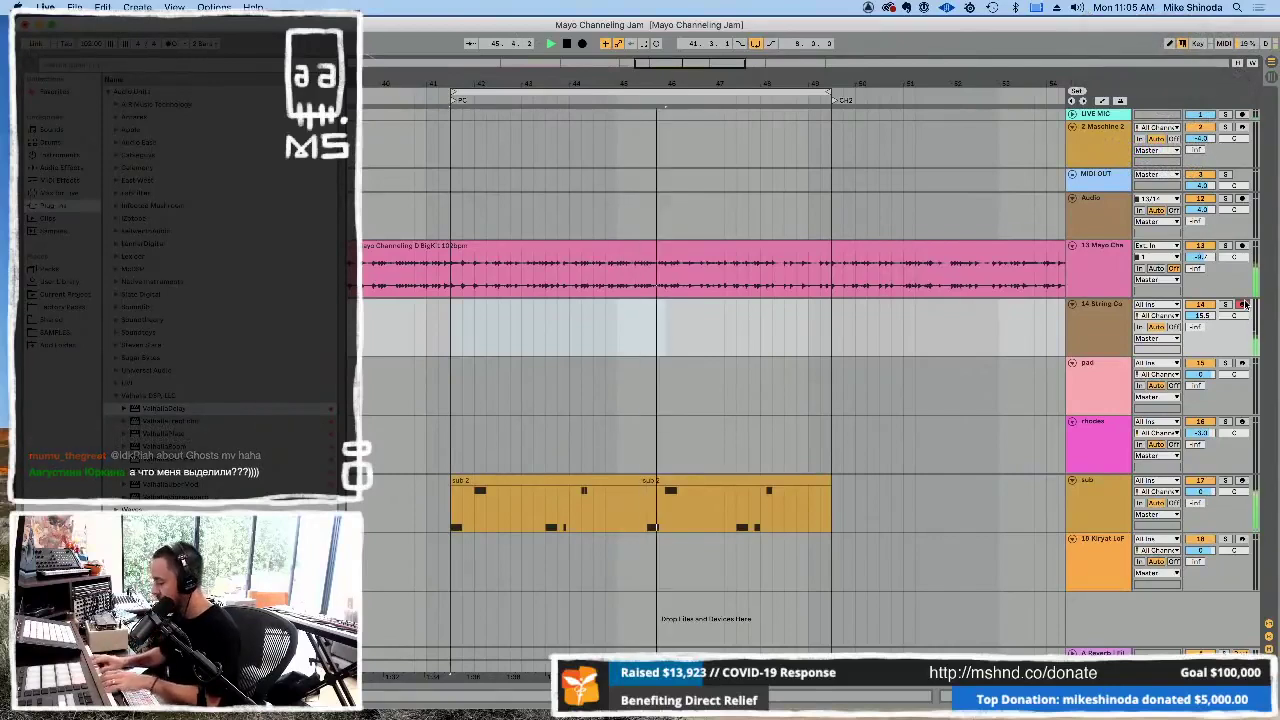
- Record a short String Combo phrase between bars 46 and 48 and quantize all of its notes
{"action": "key", "text": "F9"}
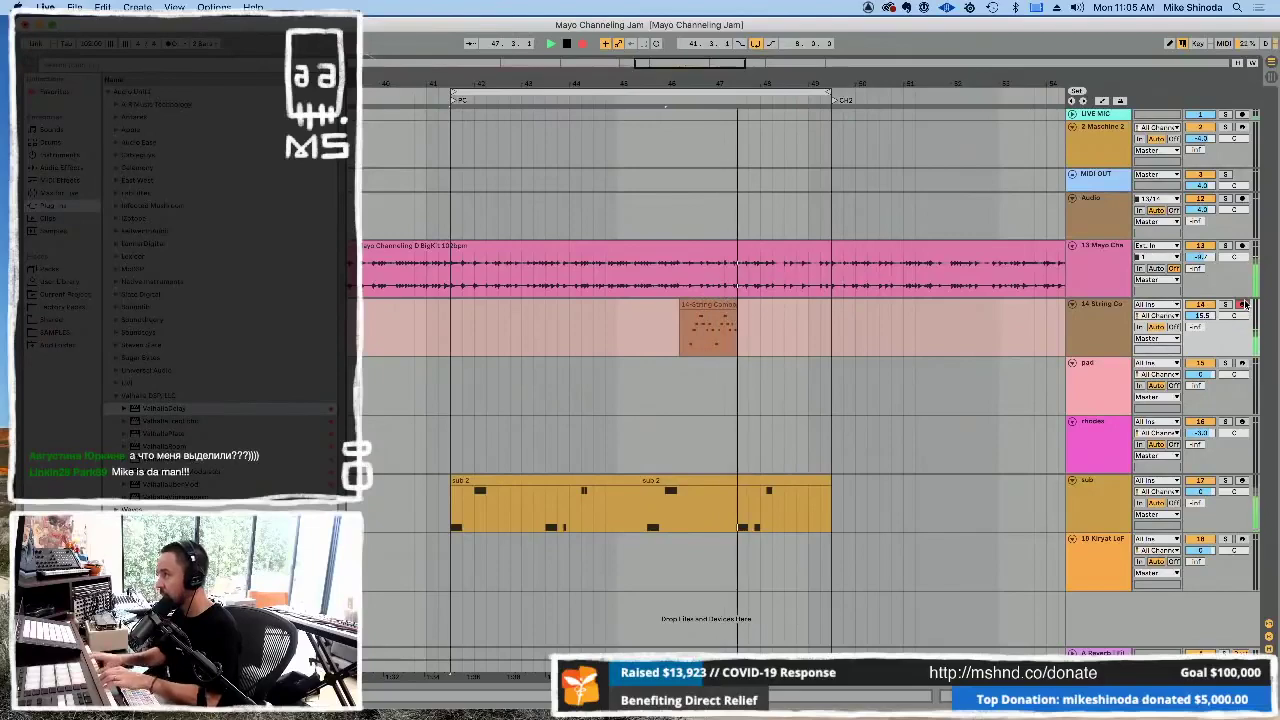
{"action": "key", "text": "F9"}
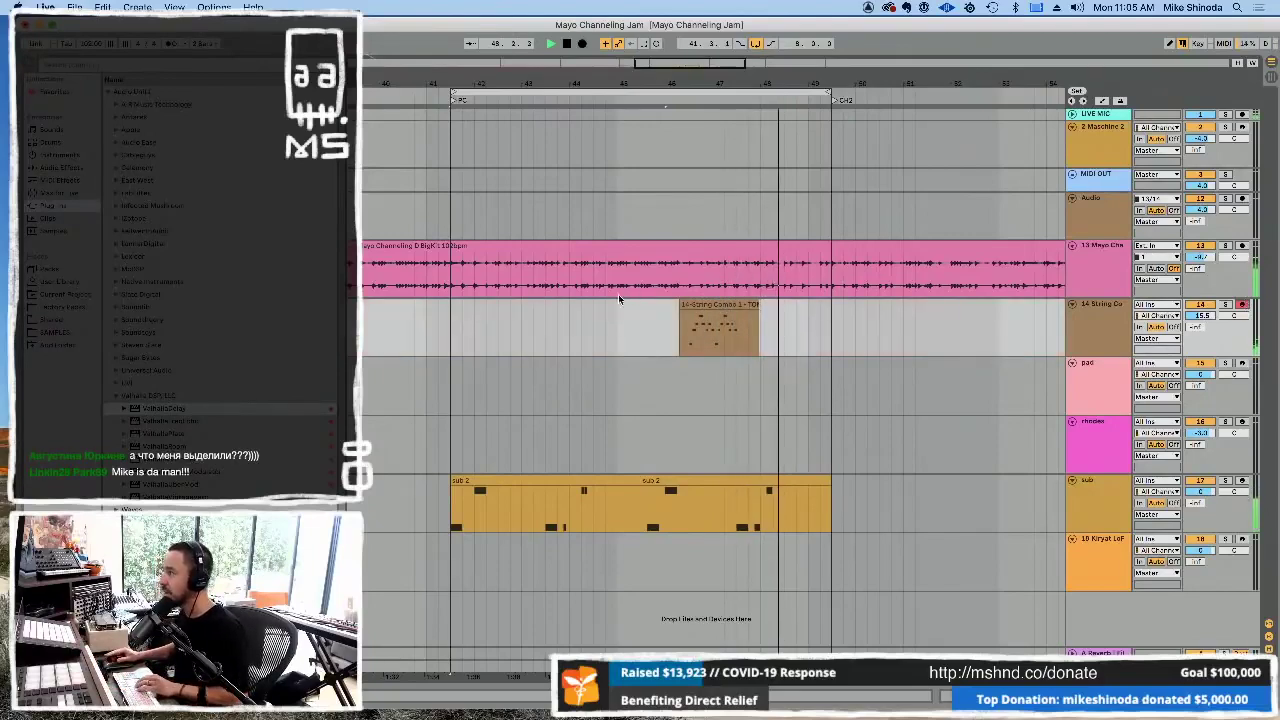
{"action": "double_click", "coordinate": [713, 316]}
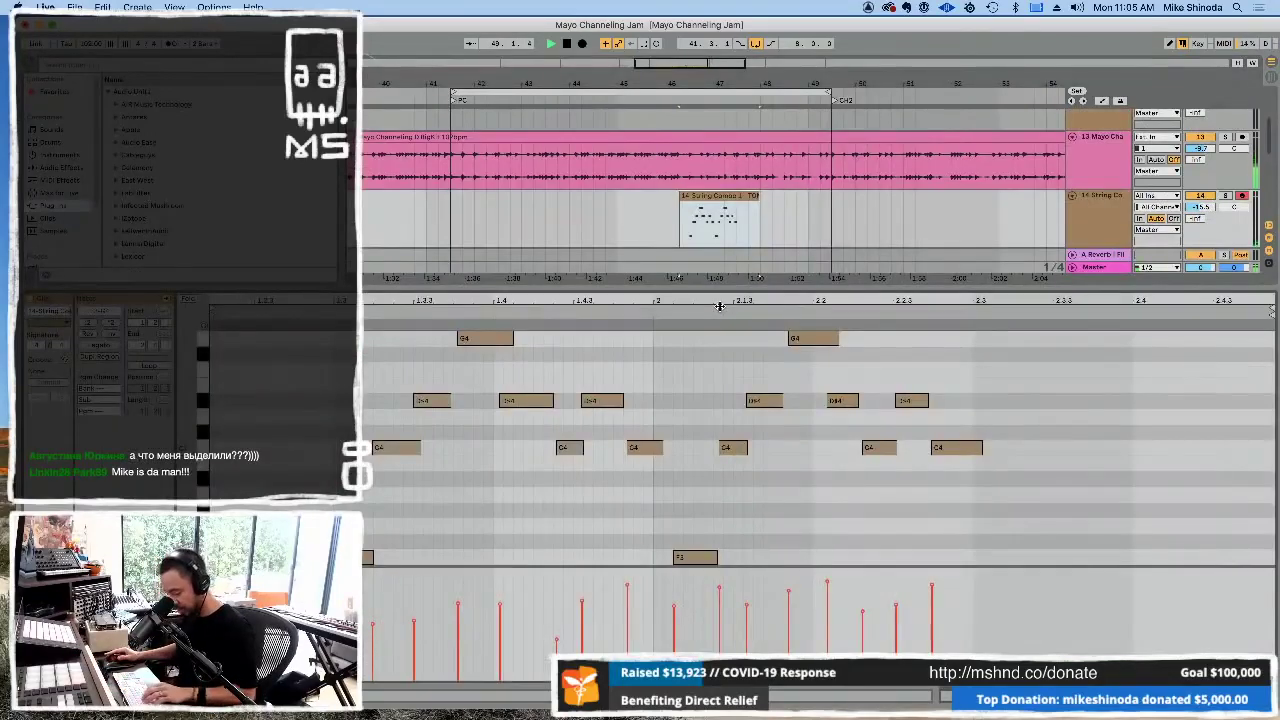
{"action": "key", "text": "super+a"}
{"action": "key", "text": "super+u"}
- Move the C4 in the middle of beat 1.4, the low F note and the C4 following it one sixteenth earlier
{"action": "left_click", "coordinate": [745, 356]}
{"action": "left_click_drag", "start_coordinate": [586, 444], "coordinate": [553, 452]}
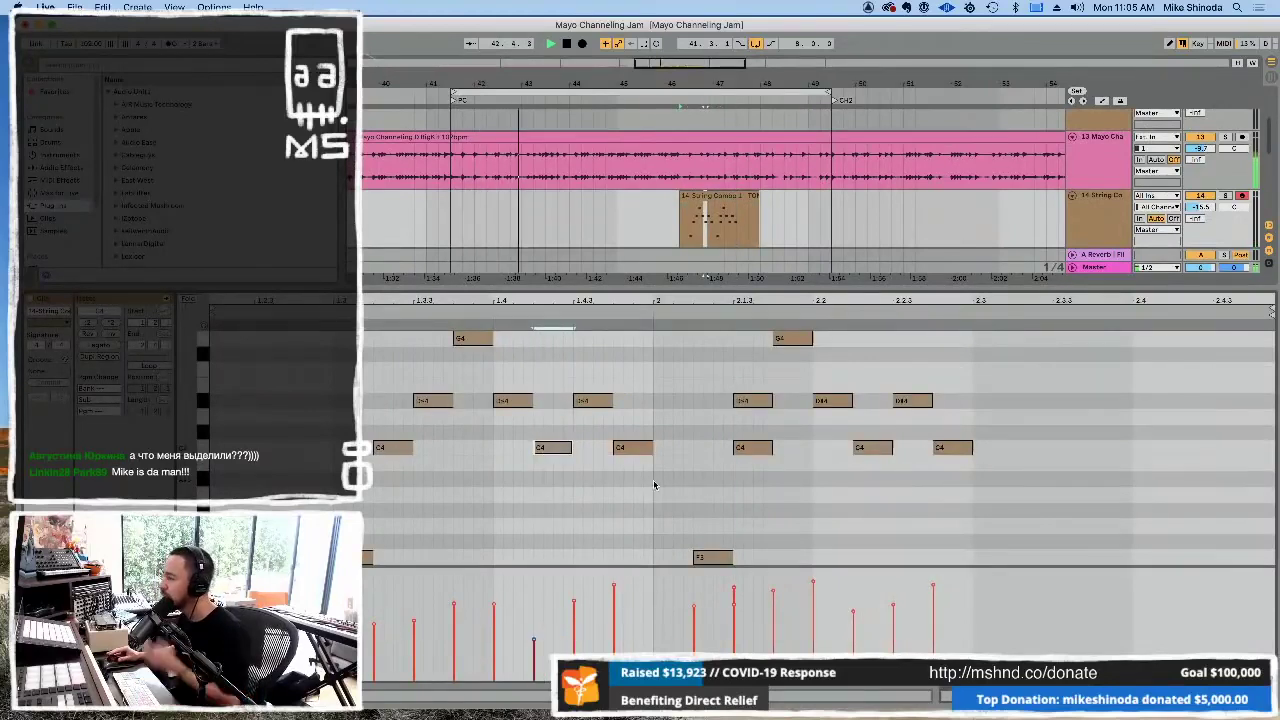
{"action": "left_click_drag", "start_coordinate": [710, 560], "coordinate": [668, 558]}
{"action": "left_click_drag", "start_coordinate": [763, 447], "coordinate": [717, 449]}
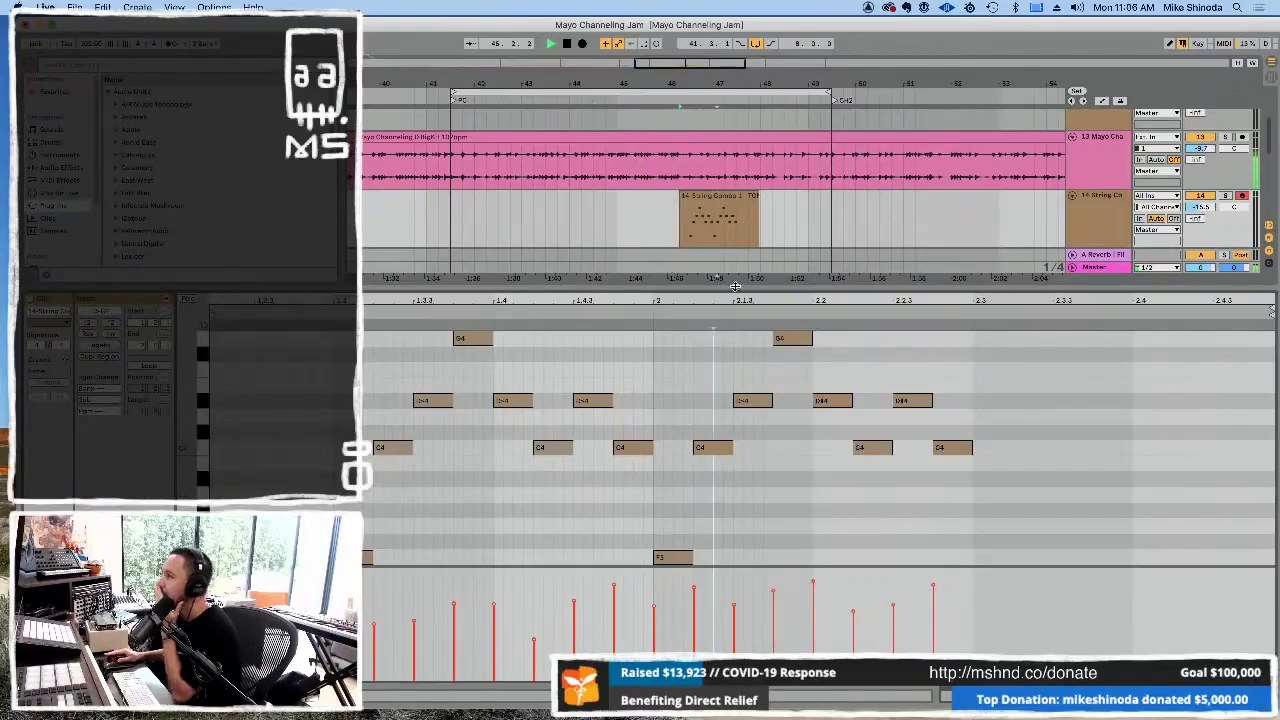
- Return to the full arrangement and trim the recorded String Combo clip to its one-bar phrase
{"action": "key", "text": "super+alt+l"}
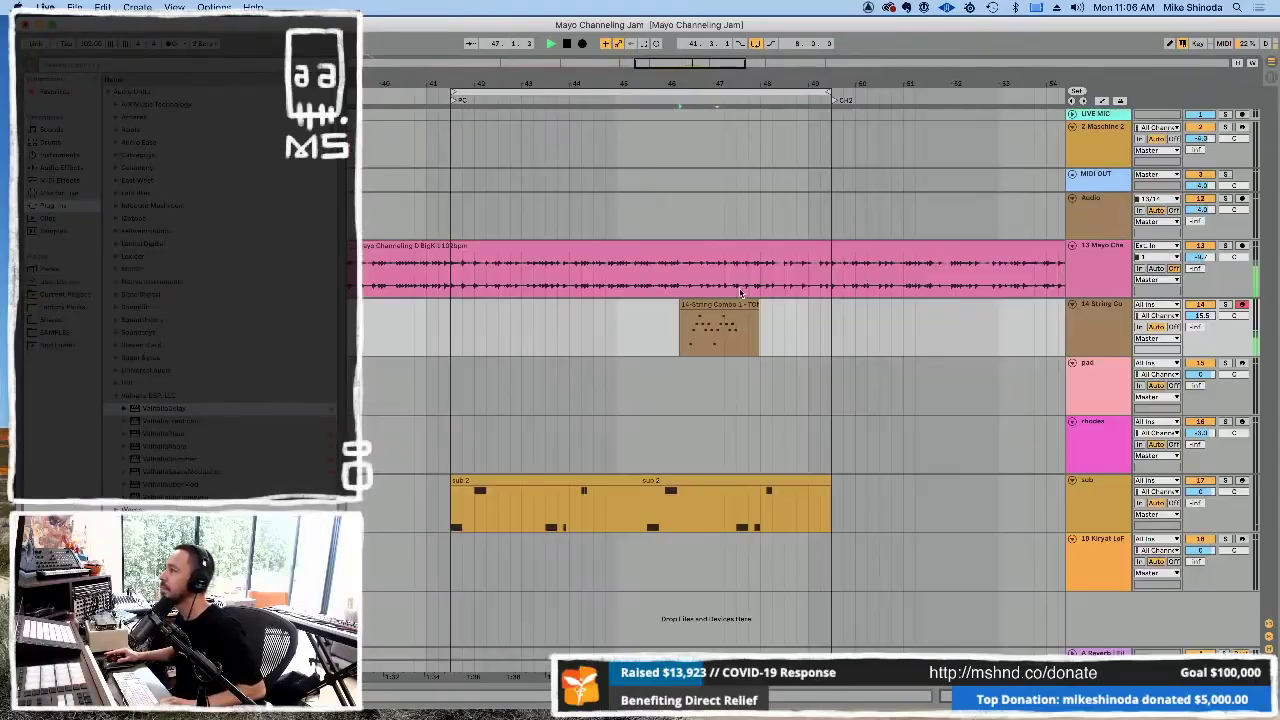
{"action": "left_click_drag", "start_coordinate": [679, 322], "coordinate": [739, 342]}
{"action": "left_click", "coordinate": [724, 304]}
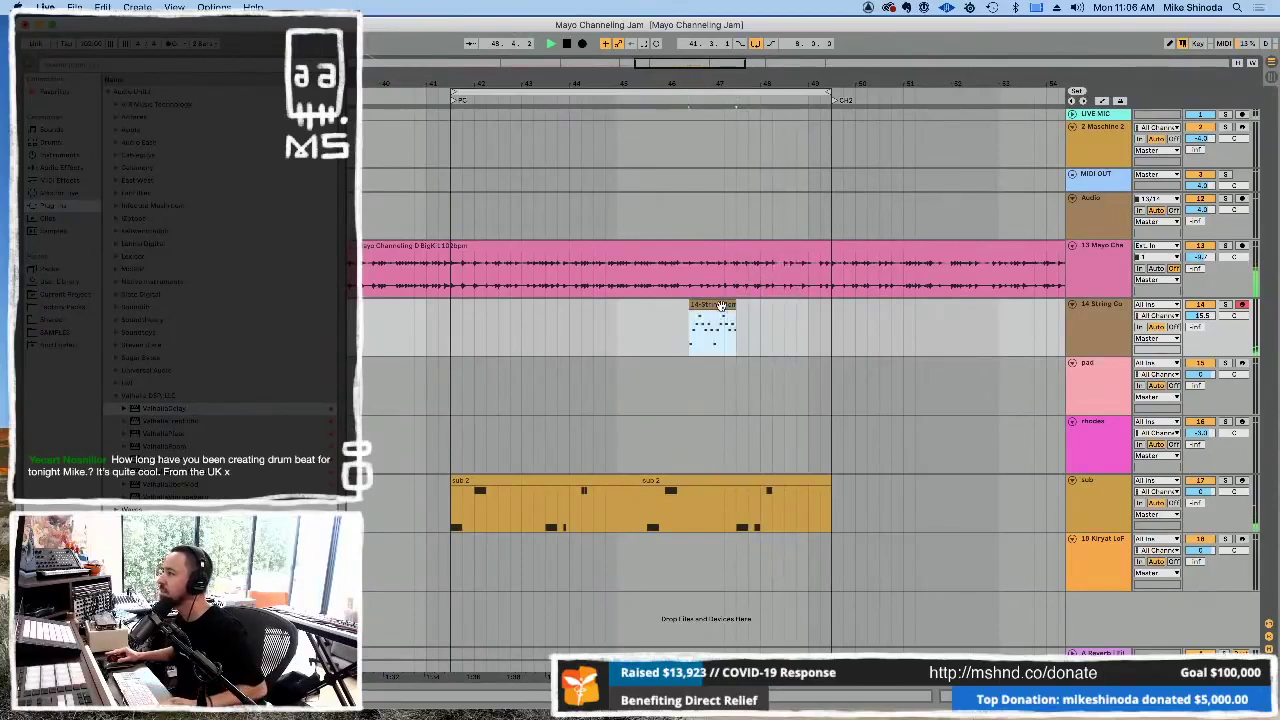
- Place the one-bar String Combo clip at the PC locator and repeat it to fill the eight bars up to CH2
{"action": "left_click", "coordinate": [452, 331]}
{"action": "key", "text": "super+v"}
{"action": "key", "text": "super+v"}
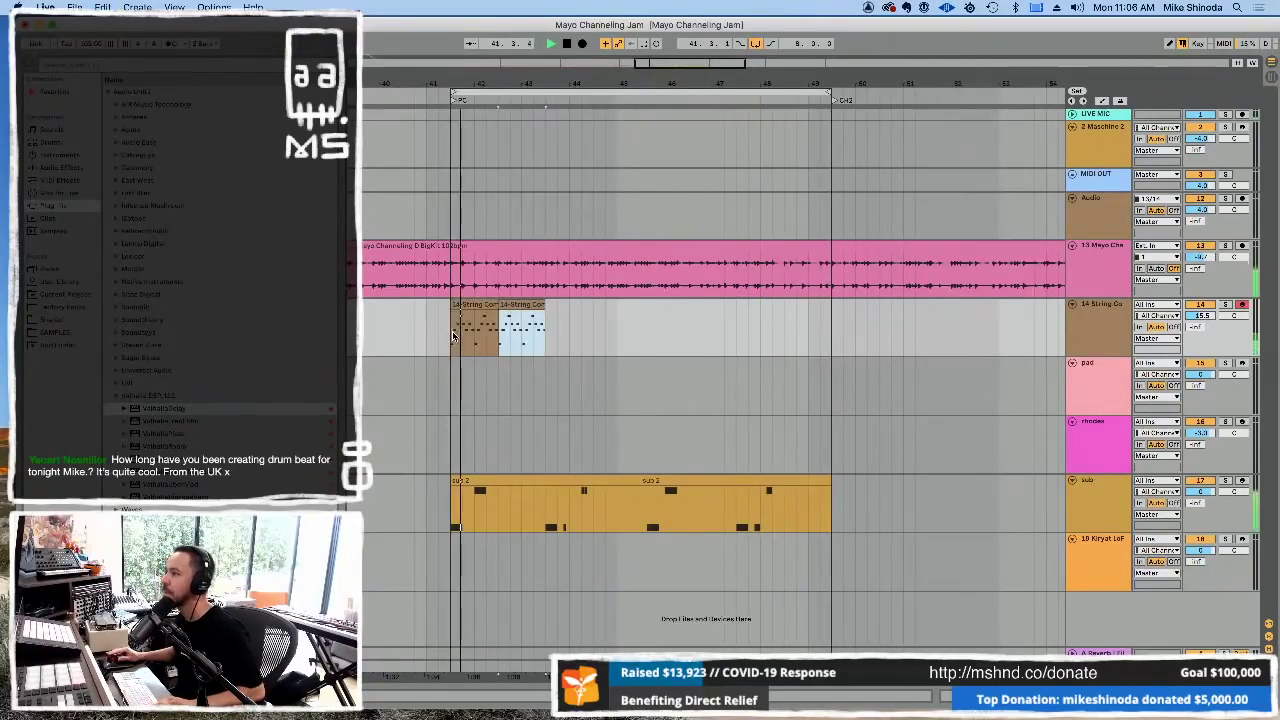
{"action": "key", "text": "super+v"}
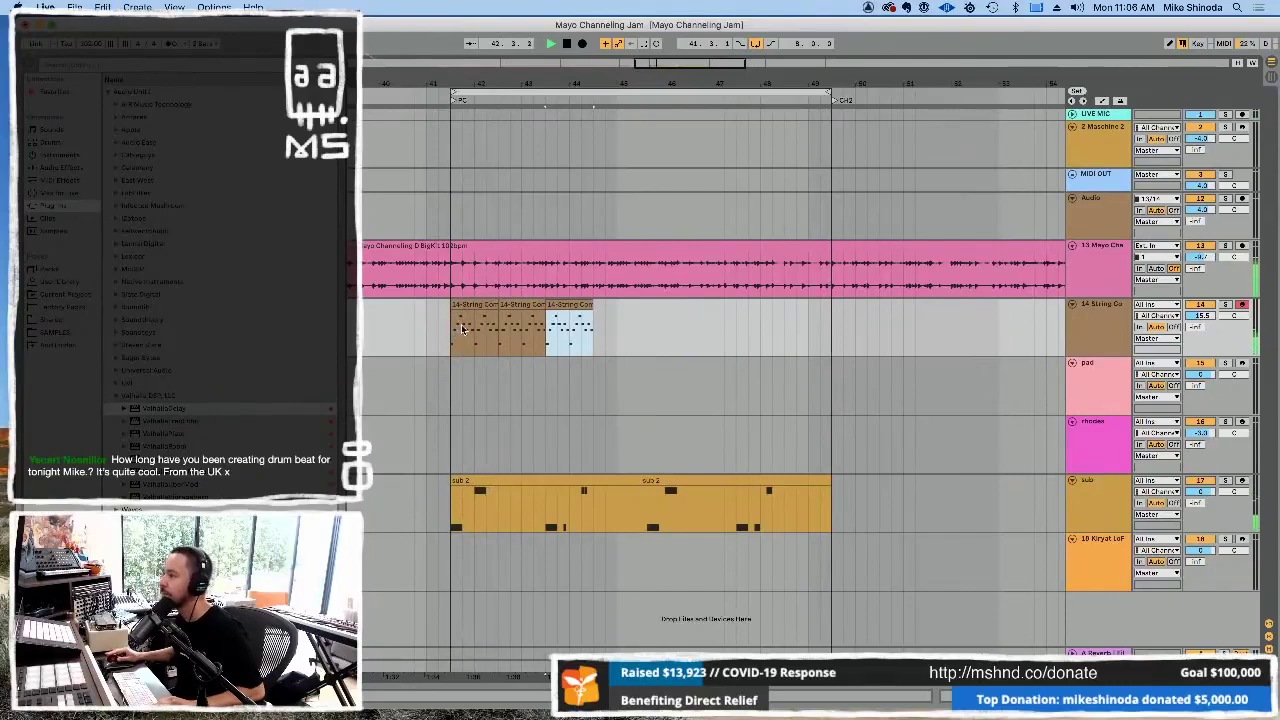
{"action": "key", "text": "super+v"}
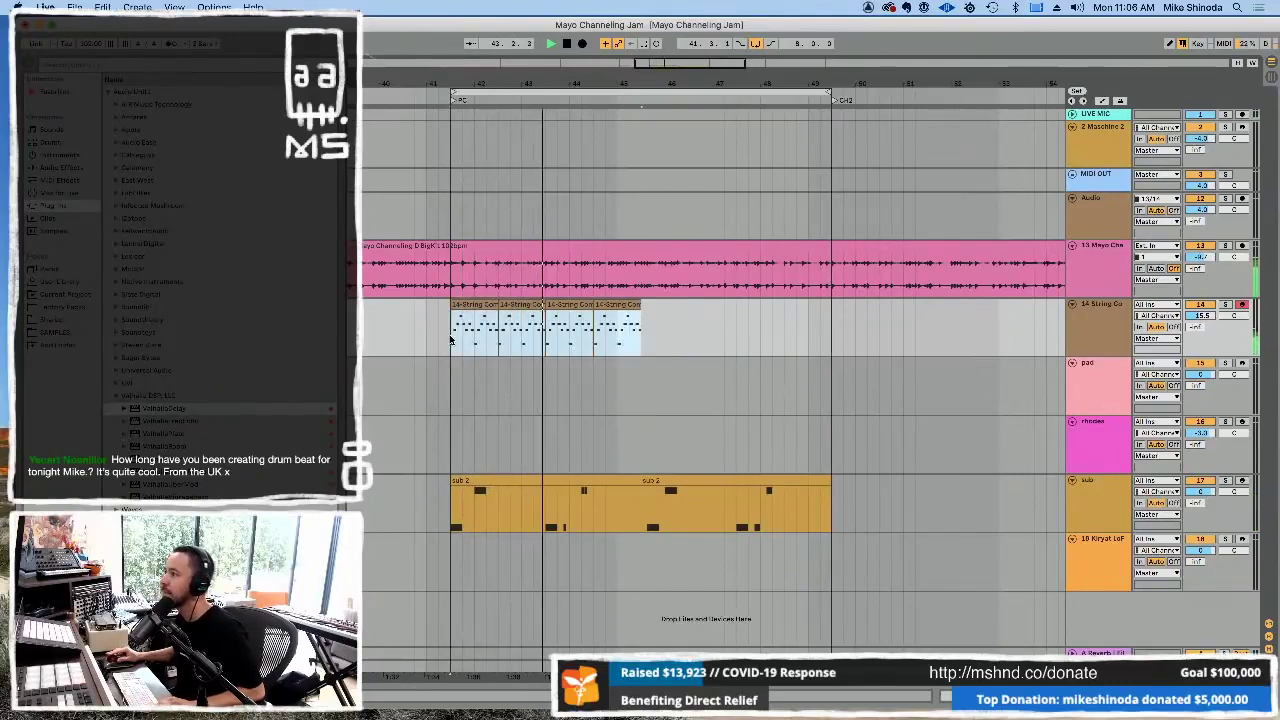
{"action": "left_click", "coordinate": [451, 339], "text": "shift"}
{"action": "key", "text": "super+d"}
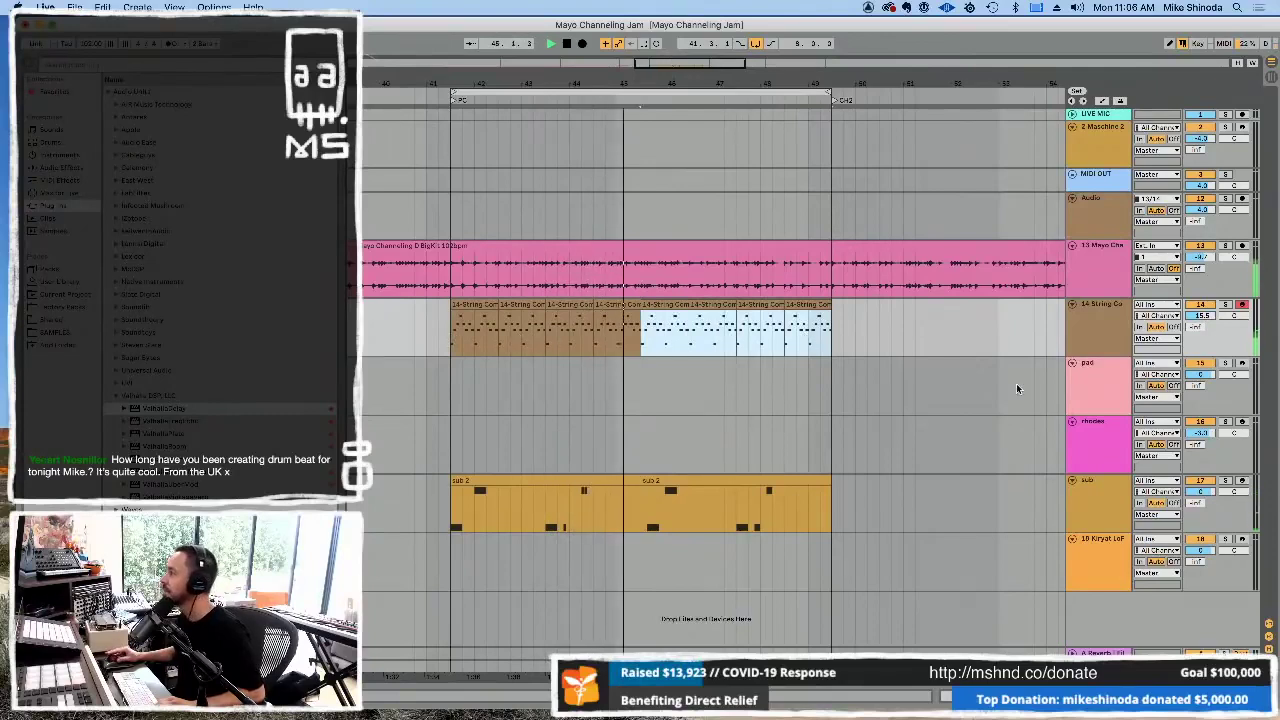
- Arm the pad track and record an eight-bar pad part over the PC loop, discarding the first take
{"action": "left_click", "coordinate": [1102, 374]}
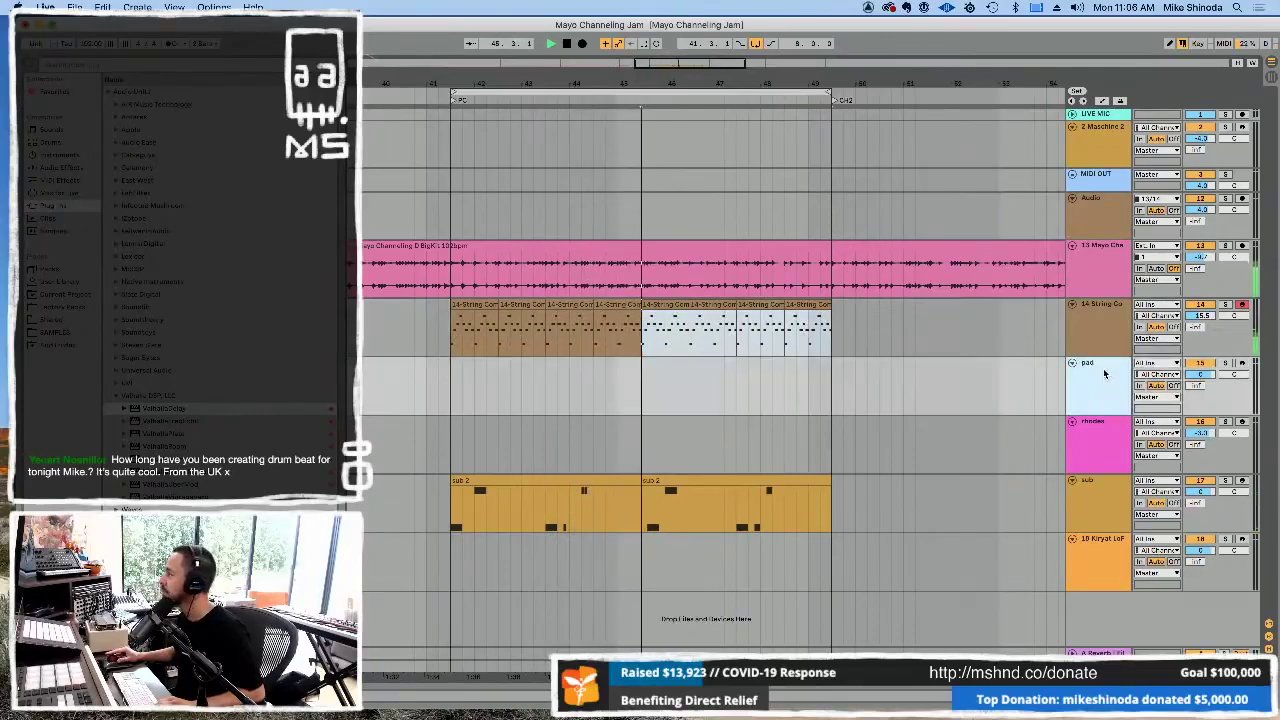
{"action": "left_click", "coordinate": [1241, 363]}
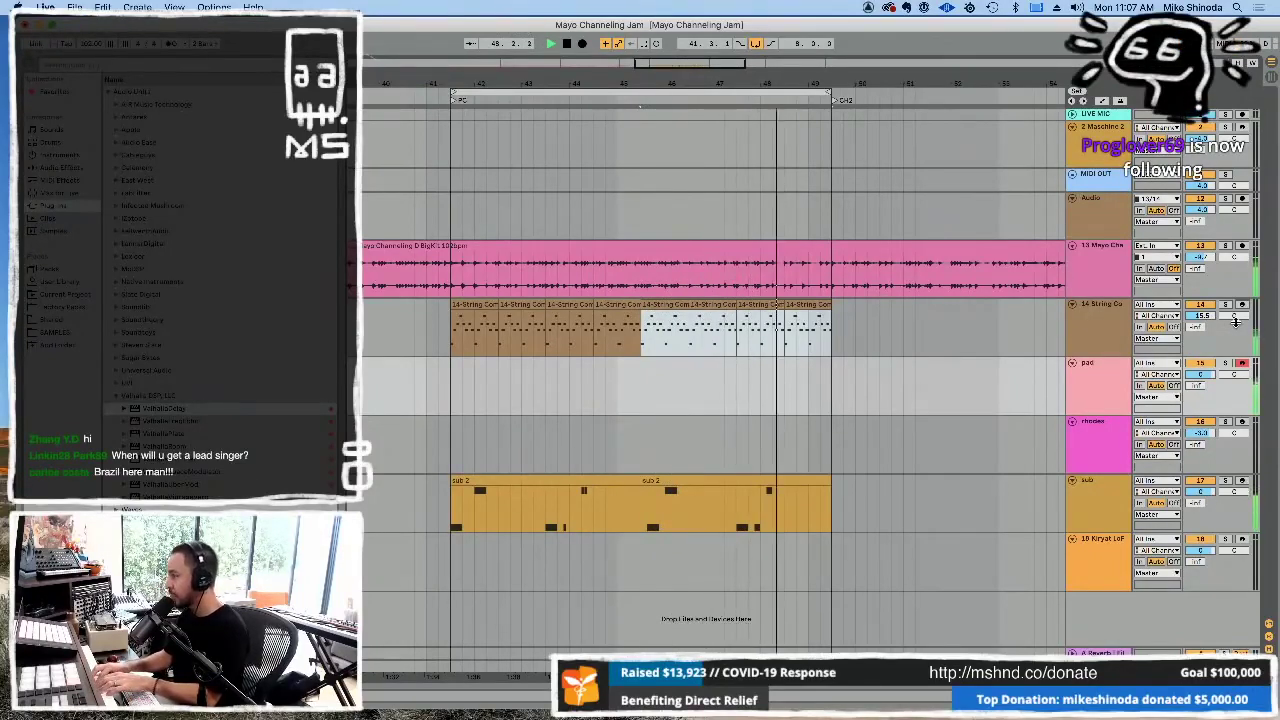
{"action": "key", "text": "F9"}
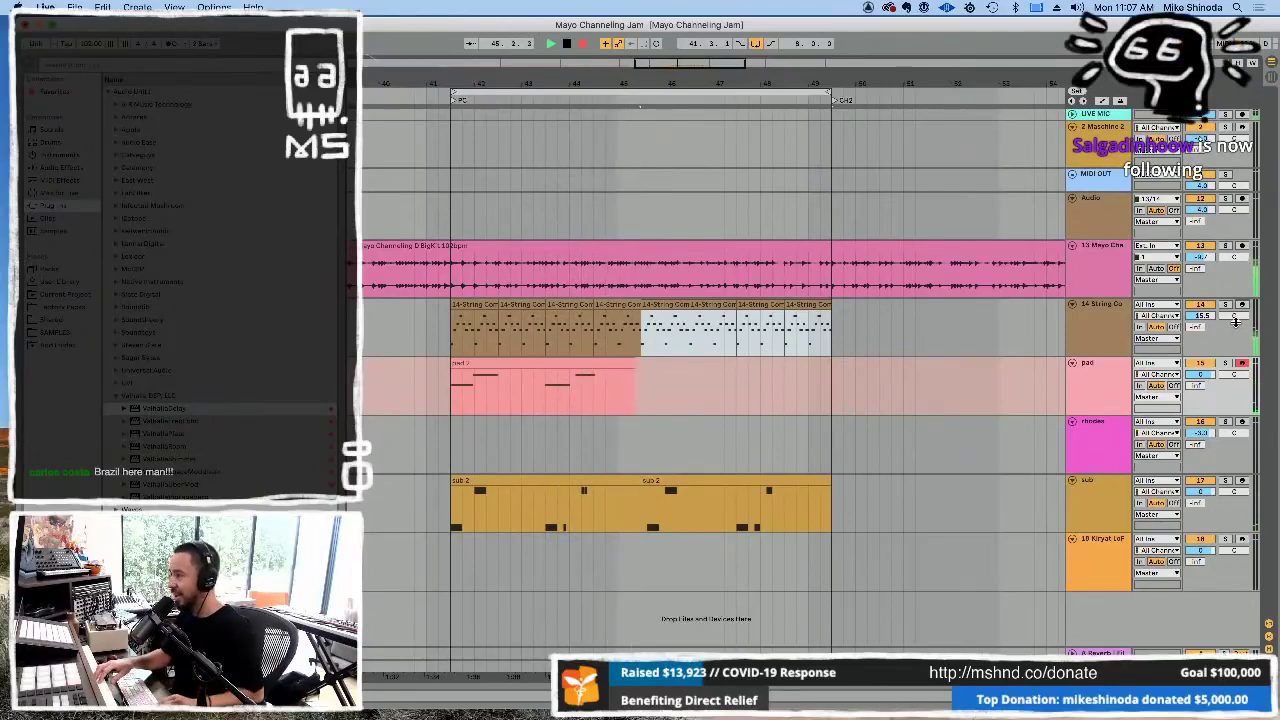
{"action": "key", "text": "super+z"}
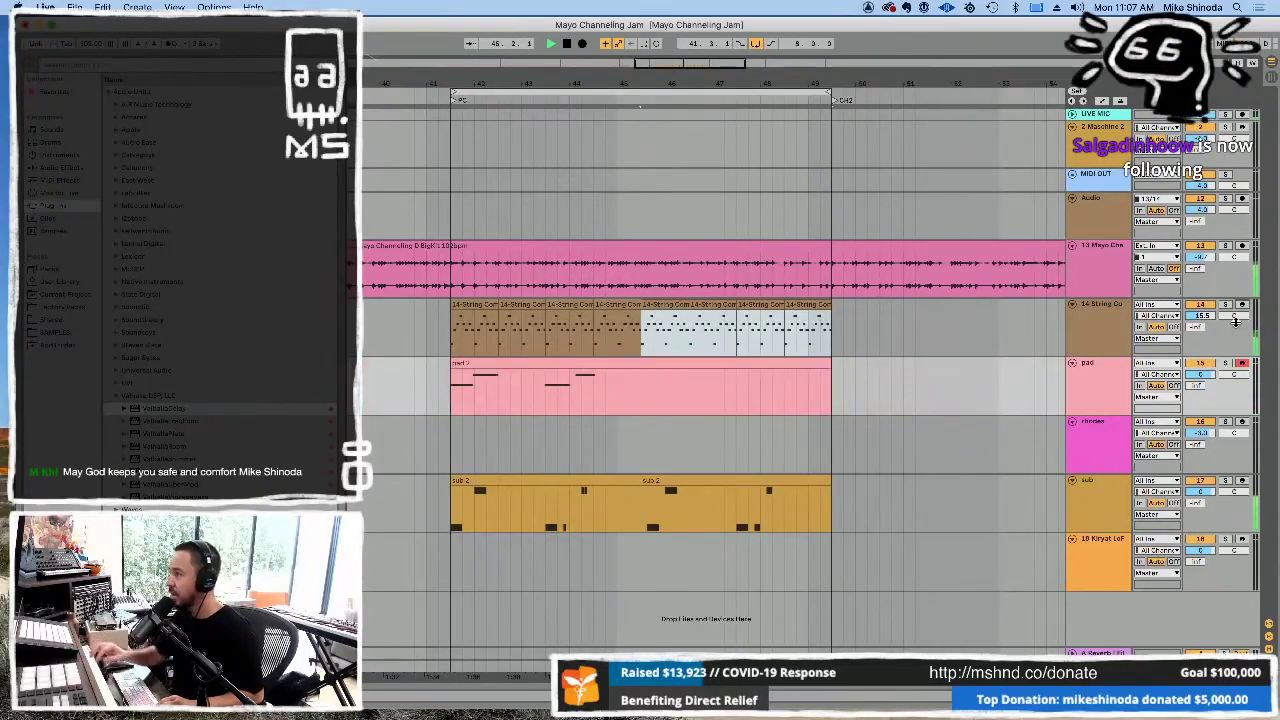
{"action": "key", "text": "F9"}
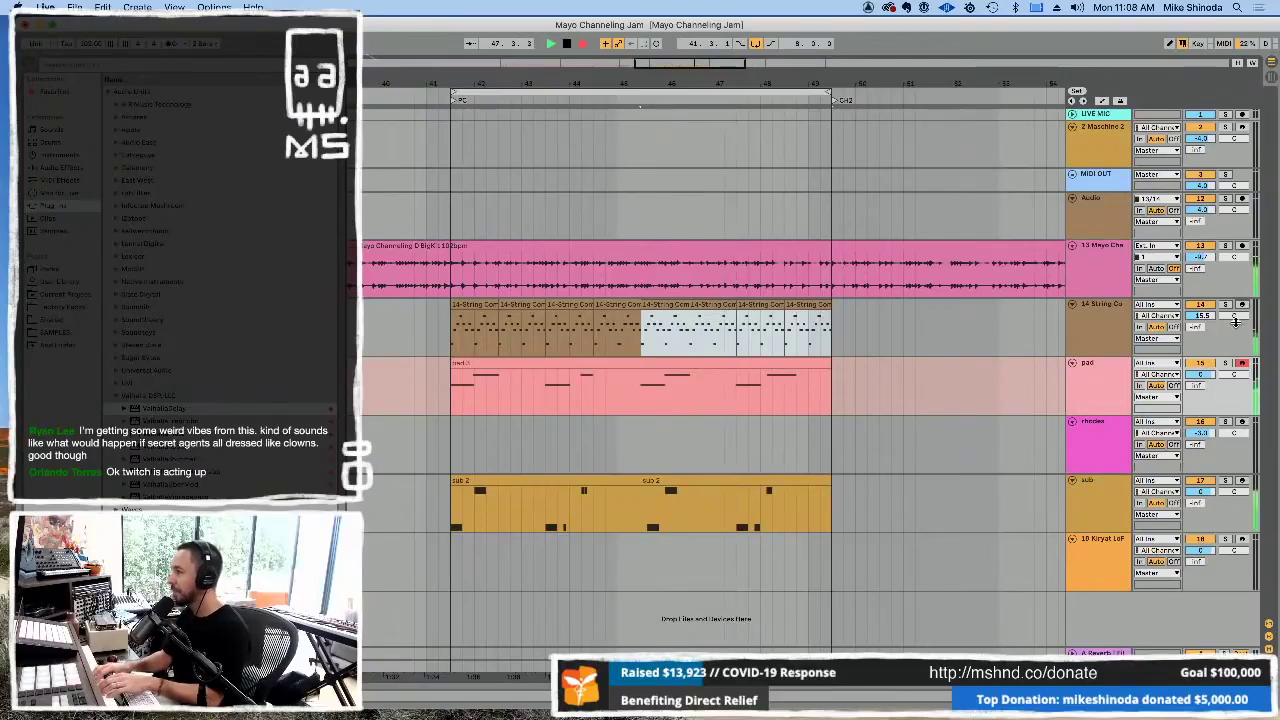
{"action": "key", "text": "F9"}
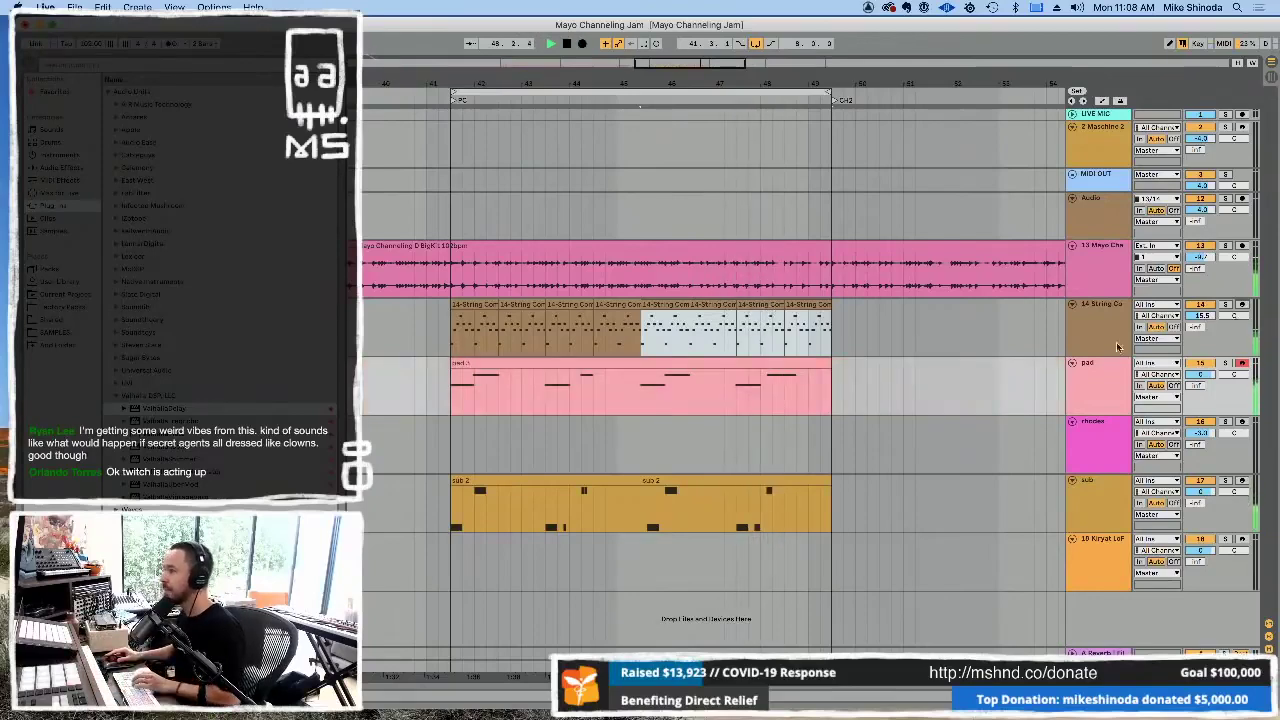
- Inspect the pad clip's notes and copy its second phrase over the fourth phrase of the PC section
{"action": "double_click", "coordinate": [730, 368]}
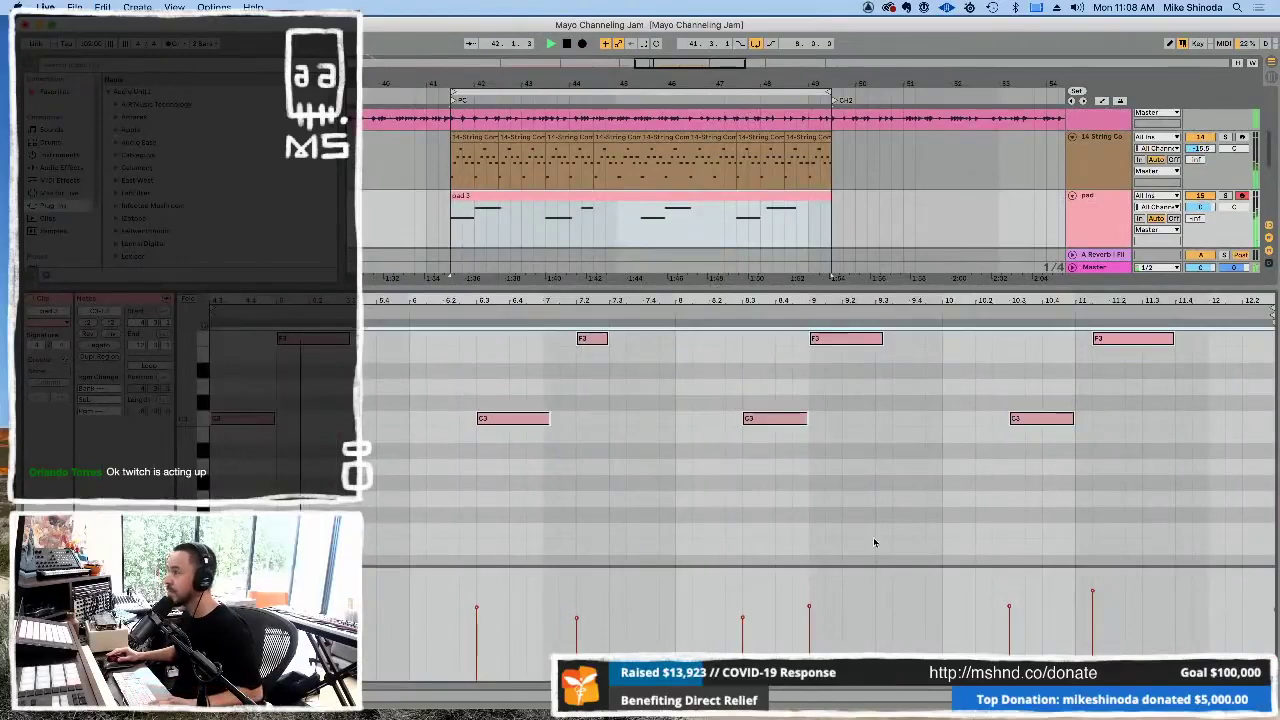
{"action": "key", "text": "shift+Tab"}
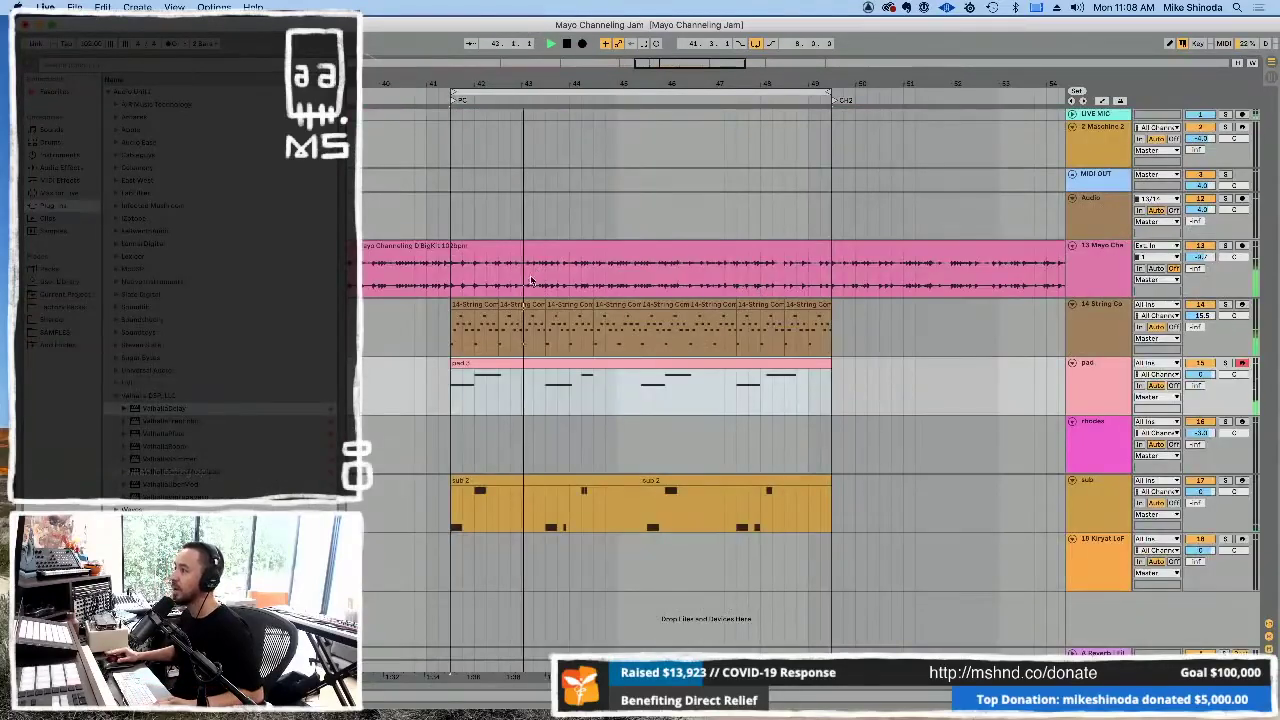
{"action": "left_click_drag", "start_coordinate": [545, 403], "coordinate": [582, 405]}
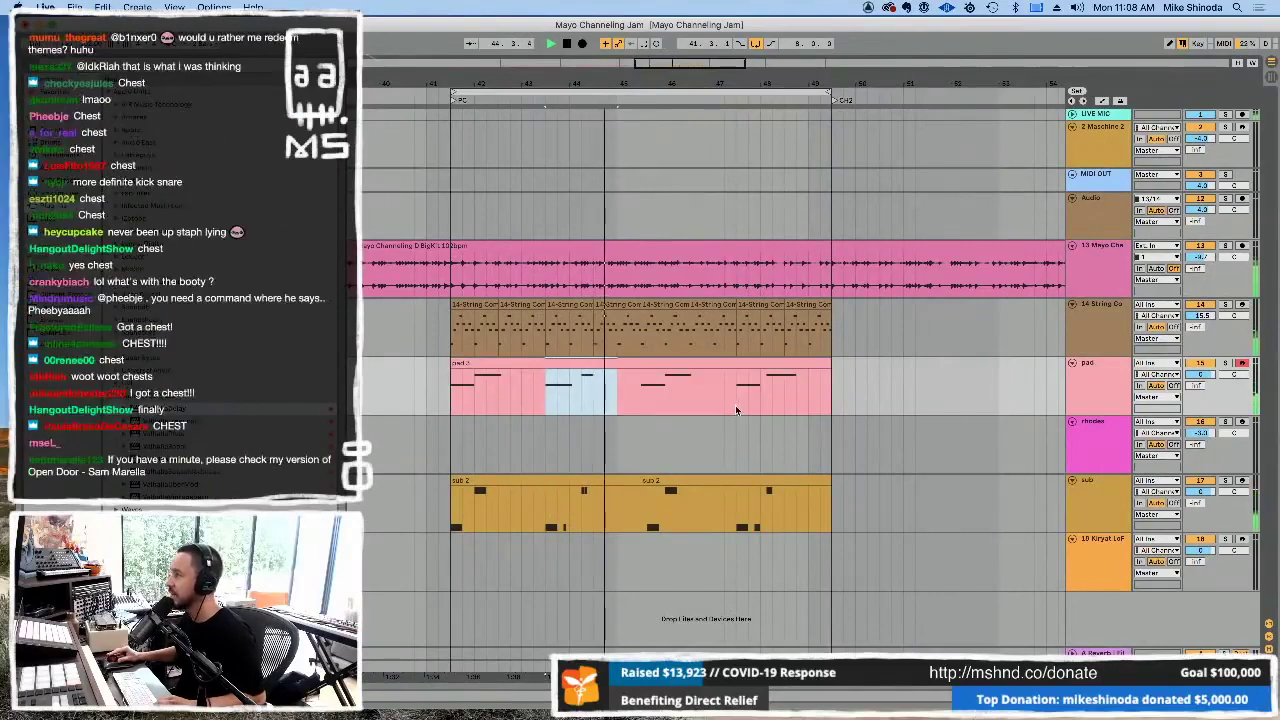
{"action": "left_click_drag", "start_coordinate": [614, 403], "coordinate": [806, 405]}
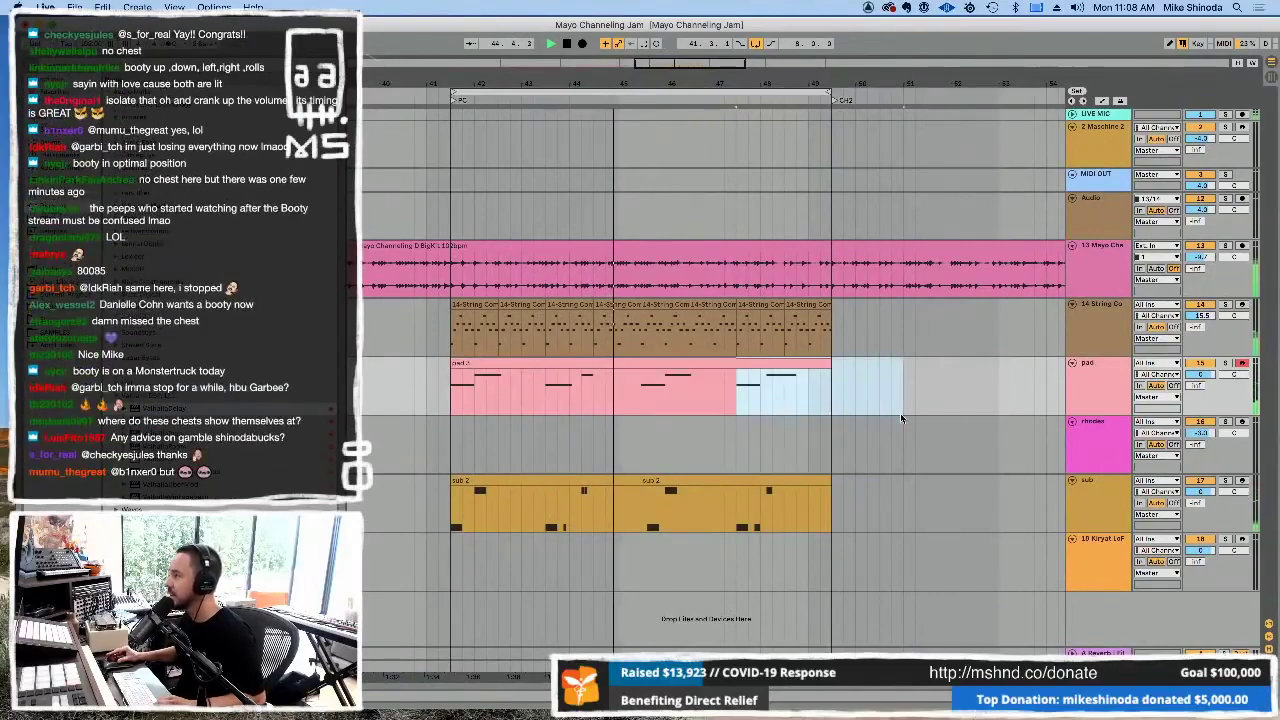
- Split the pad clip at bar 45.3 and shorten the second part's first low note so it starts half a beat later
{"action": "left_click", "coordinate": [641, 389]}
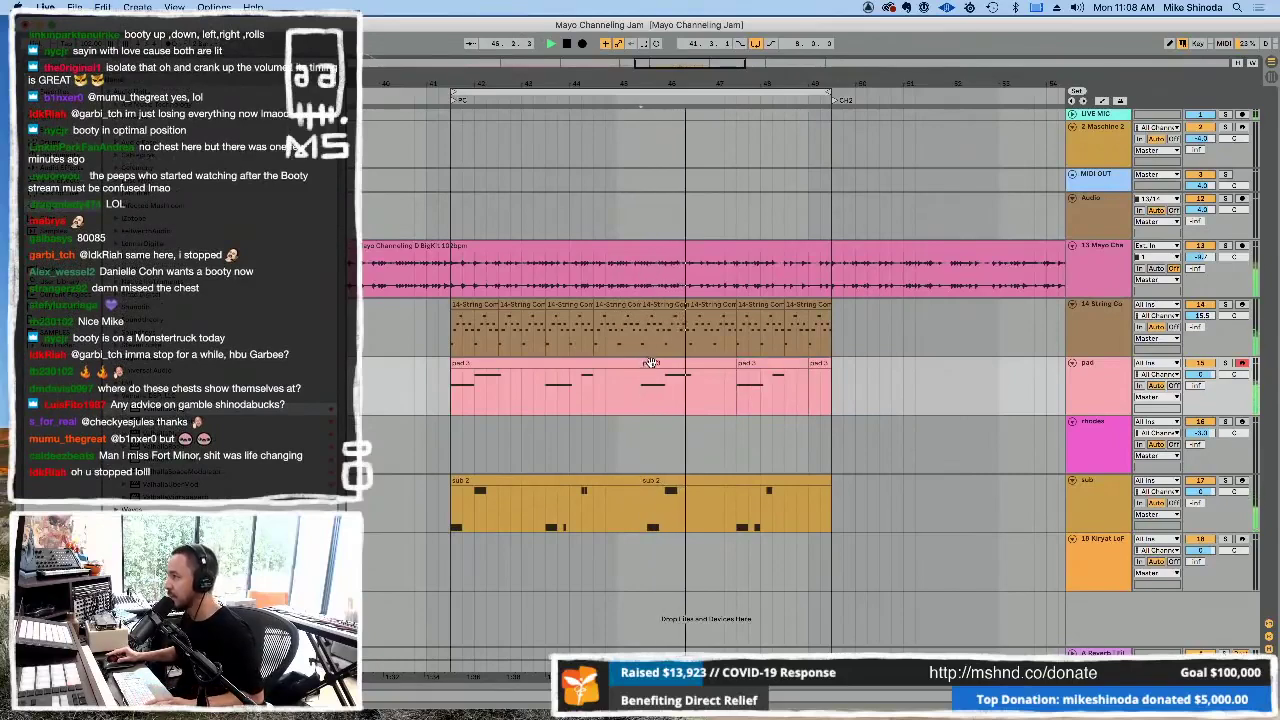
{"action": "key", "text": "super+e"}
{"action": "double_click", "coordinate": [645, 389]}
{"action": "left_click", "coordinate": [340, 386]}
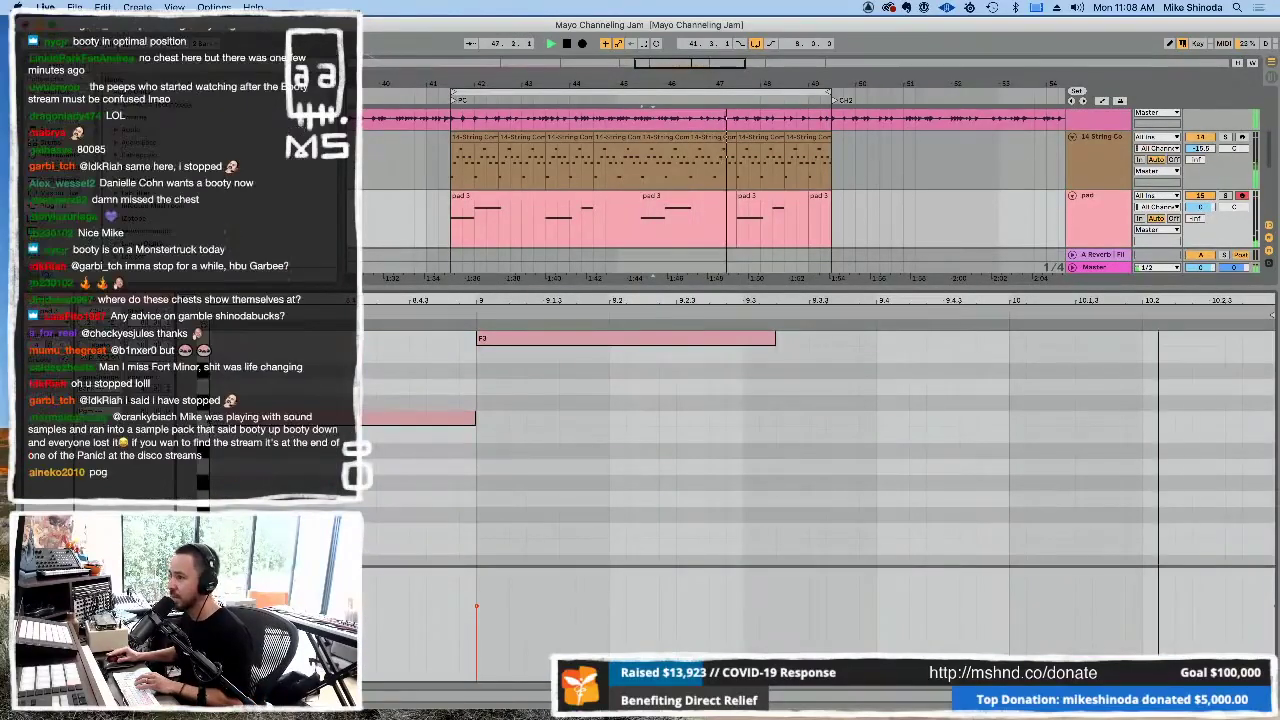
{"action": "left_click", "coordinate": [655, 225]}
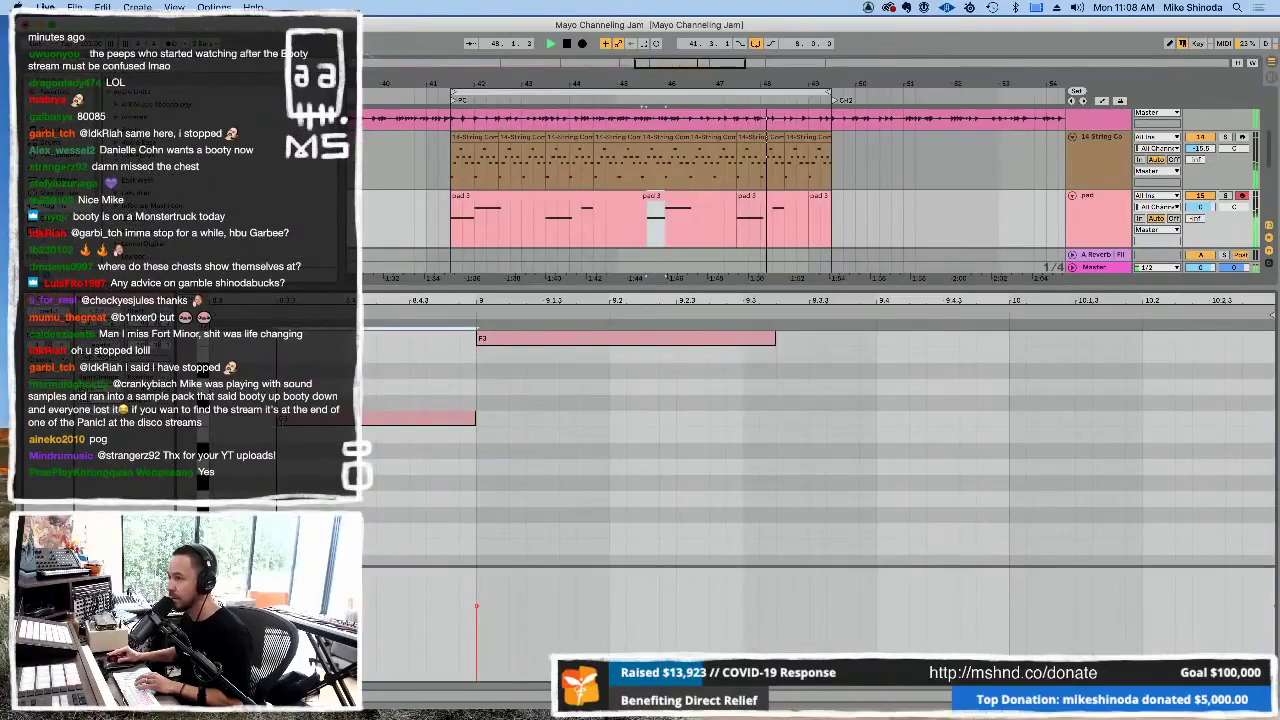
{"action": "left_click", "coordinate": [436, 287]}
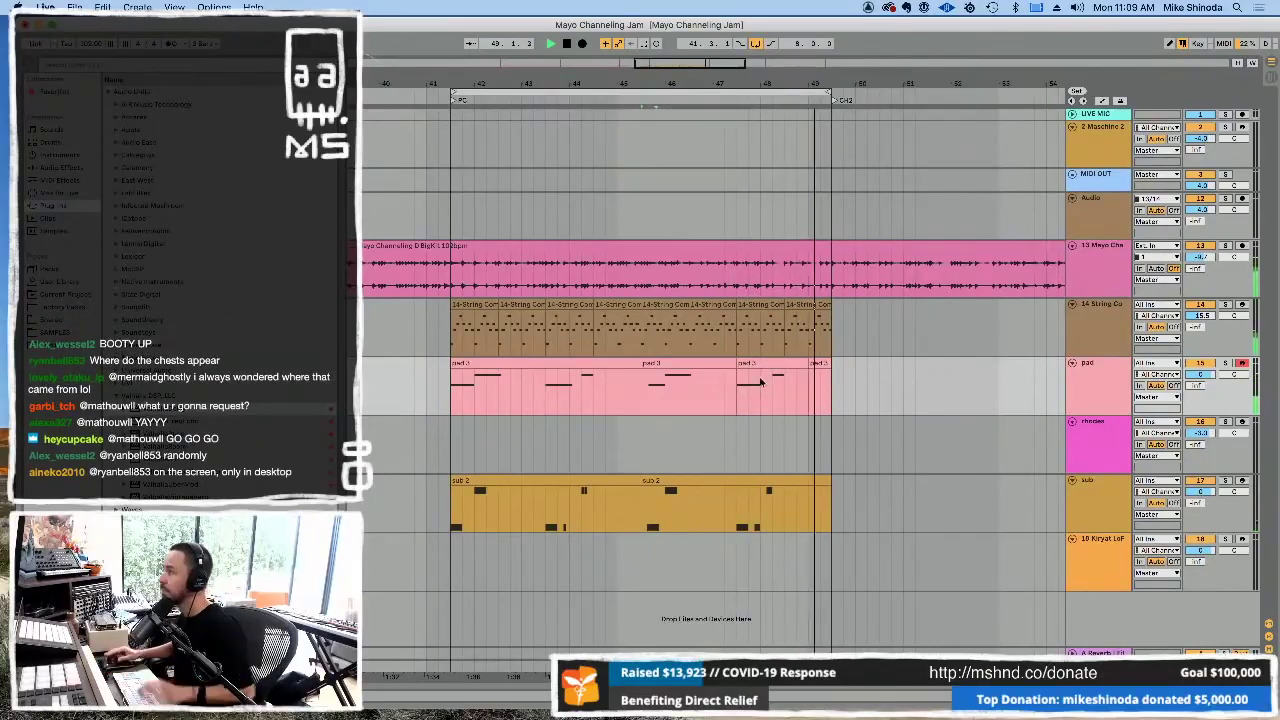
- Duplicate the PC section's string, pad and sub clips into the CH2 section and set the loop over the copies
{"action": "left_click_drag", "start_coordinate": [458, 328], "coordinate": [838, 515]}
{"action": "key", "text": "super+d"}
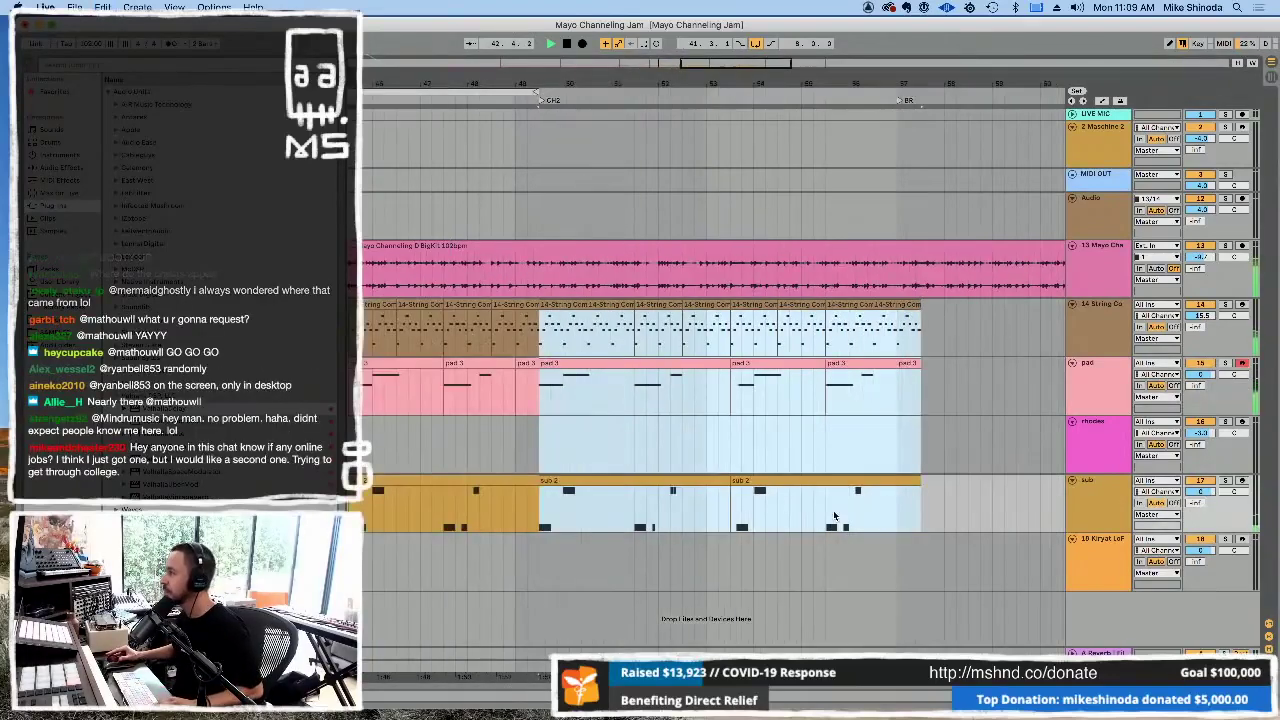
{"action": "key", "text": "super+l"}
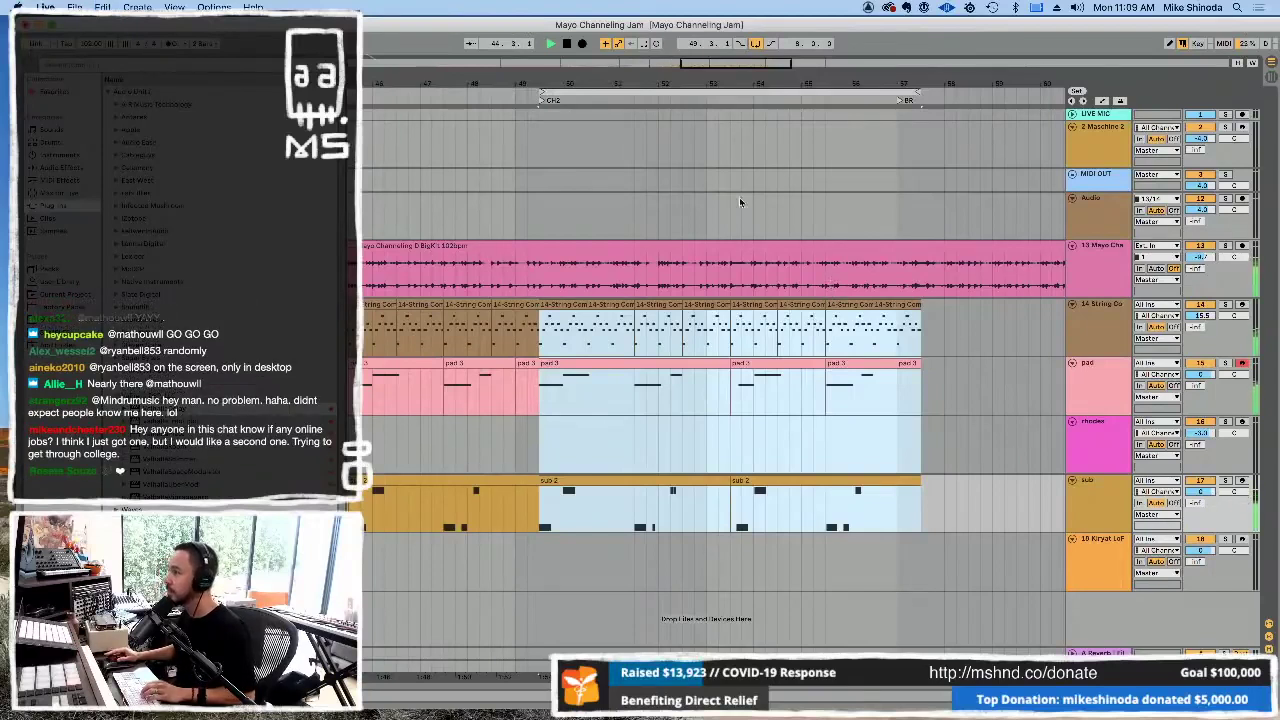
- Undo the last clip duplication, and duplicate the preceding string, pad and sub clips again into the CH2 section
{"action": "key", "text": "super+z"}
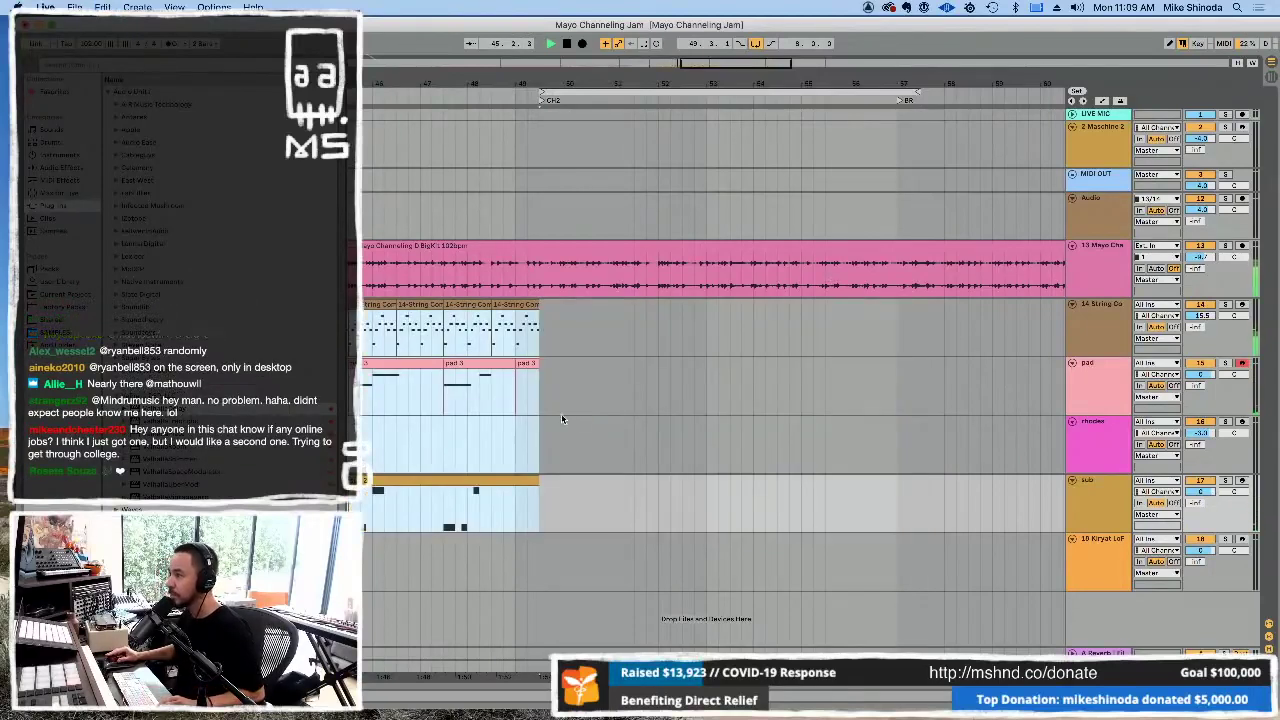
{"action": "left_click_drag", "start_coordinate": [553, 82], "coordinate": [813, 80]}
{"action": "key", "text": "super+d"}
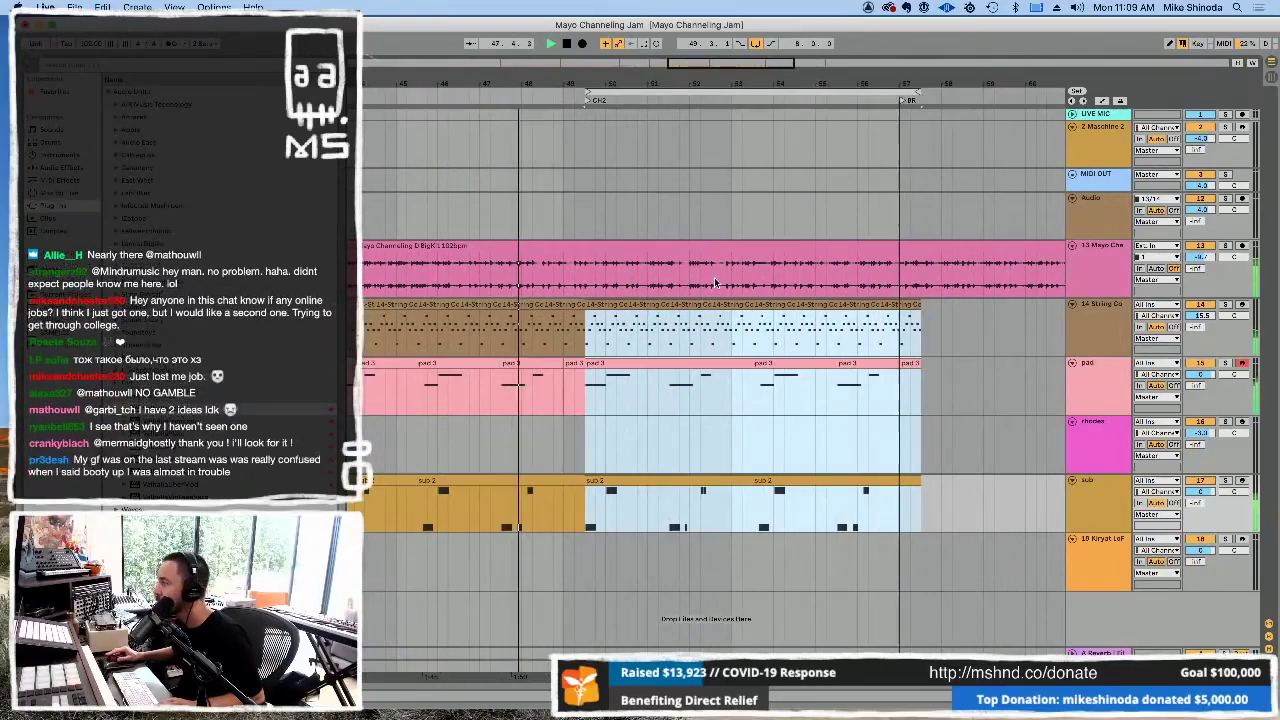
- Select the pad track and record a new pad part over the CH2 section
{"action": "left_click", "coordinate": [1112, 392]}
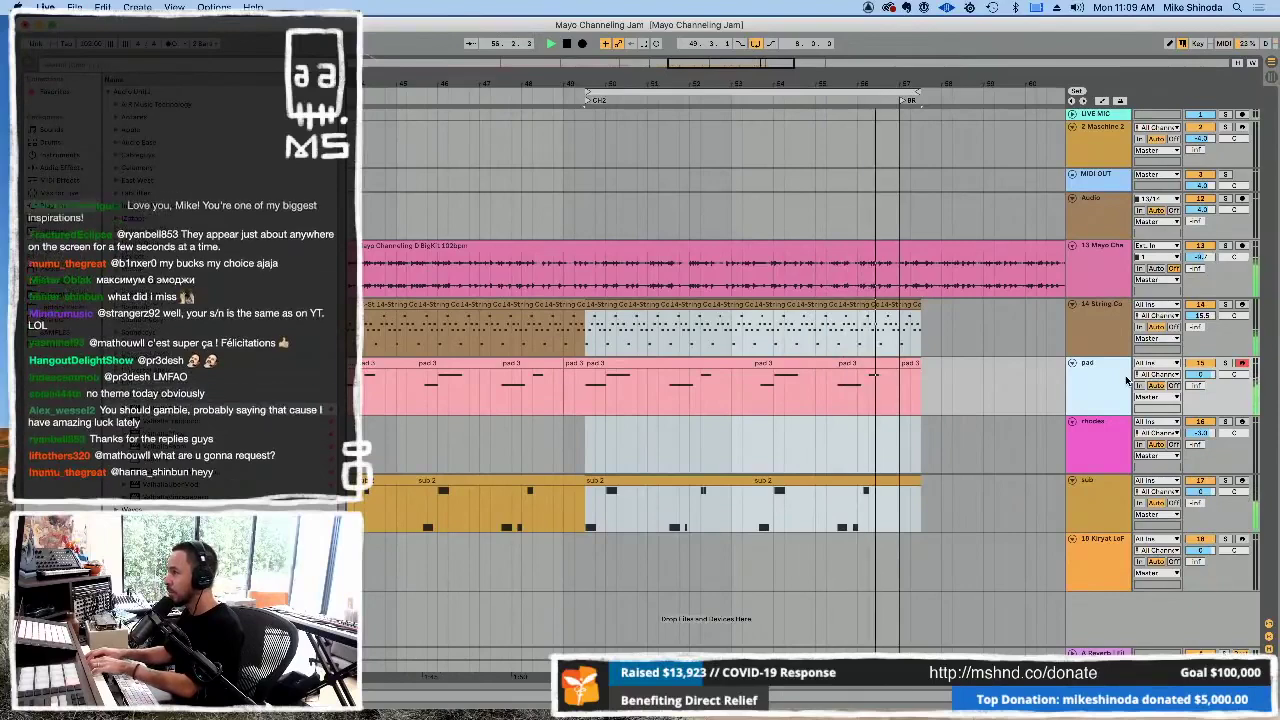
{"action": "key", "text": "F9"}
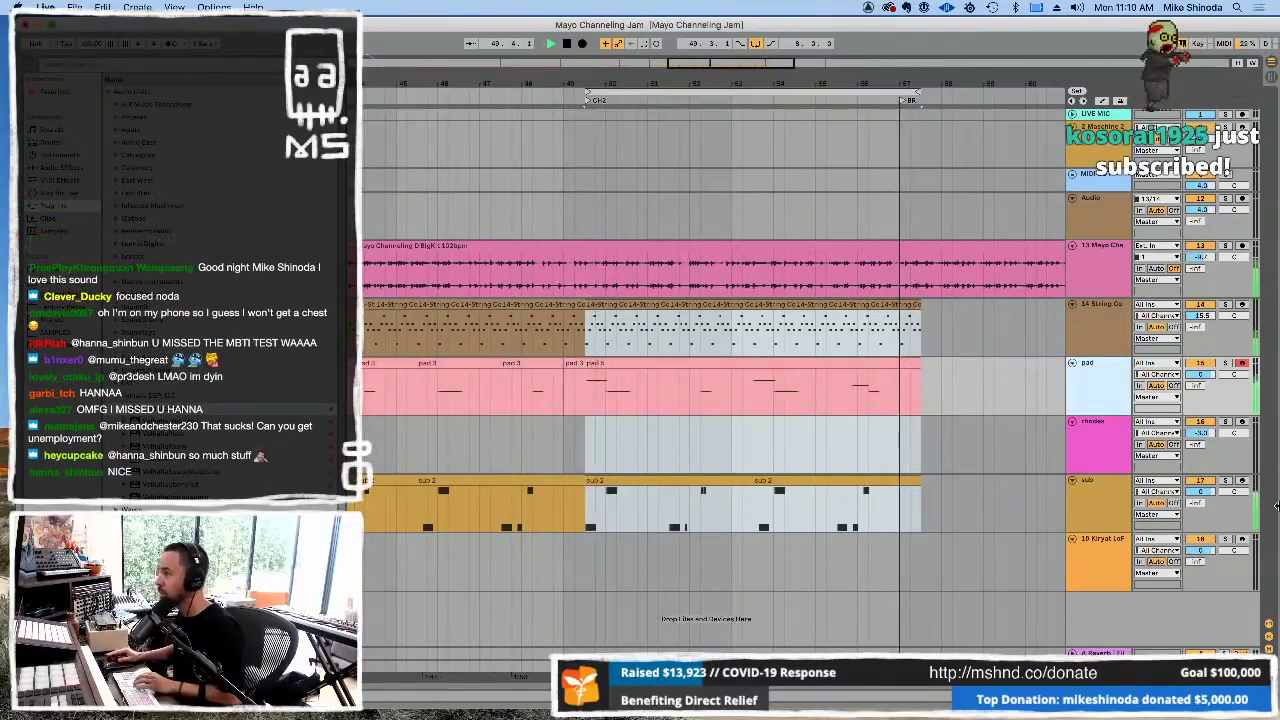
- Tighten the chord timing in the new CH2 pad clip, starting the late two-note chord at bar 4, and extend the last upper note's pitch
{"action": "double_click", "coordinate": [795, 390]}
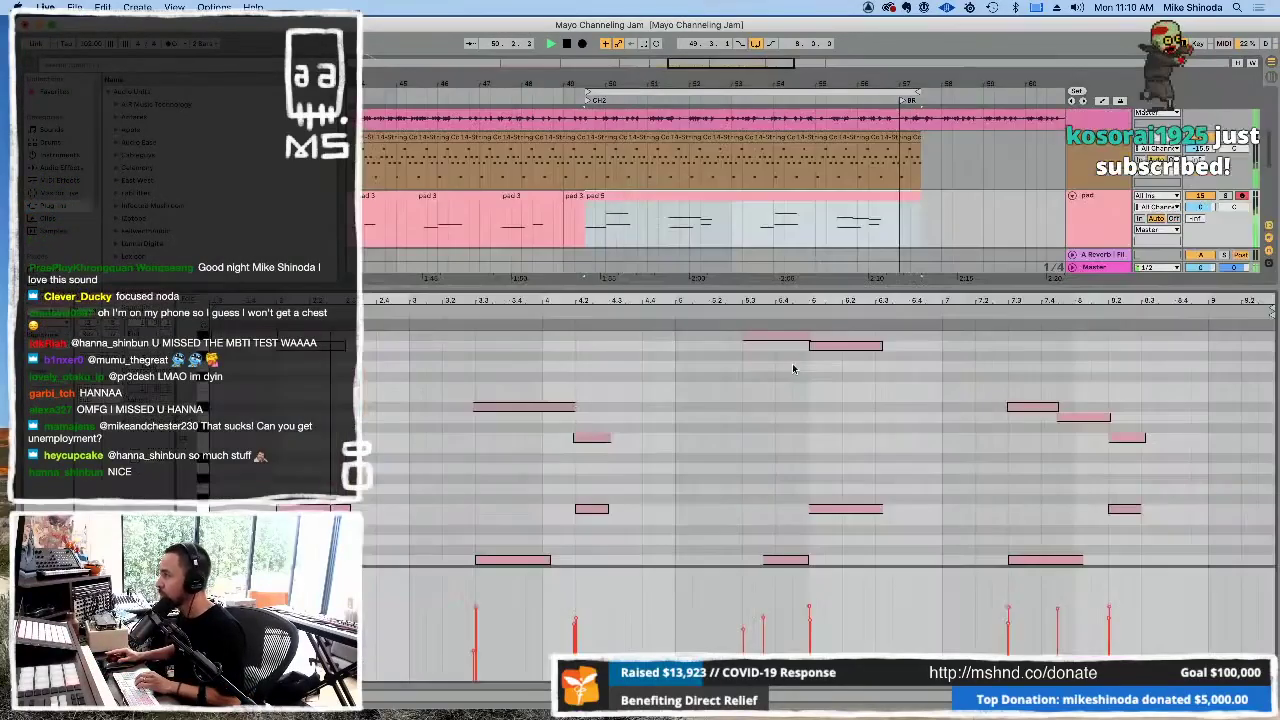
{"action": "left_click", "coordinate": [795, 480]}
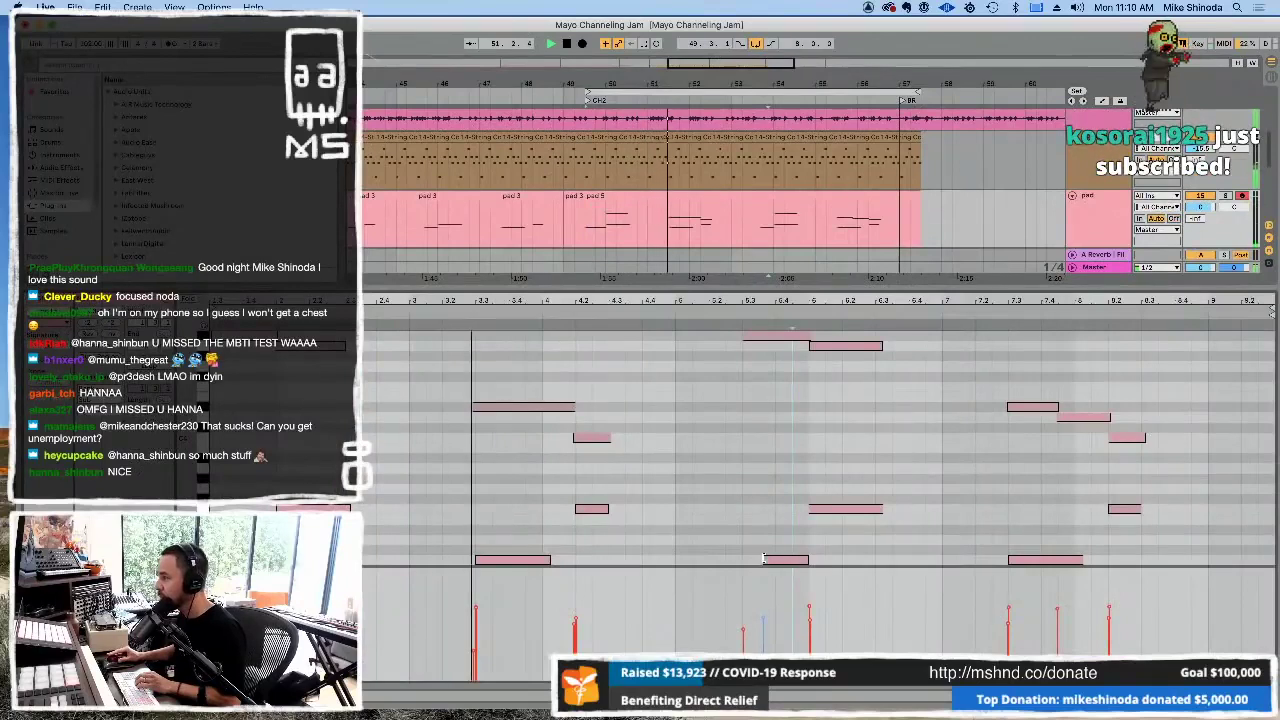
{"action": "left_click_drag", "start_coordinate": [763, 558], "coordinate": [742, 562]}
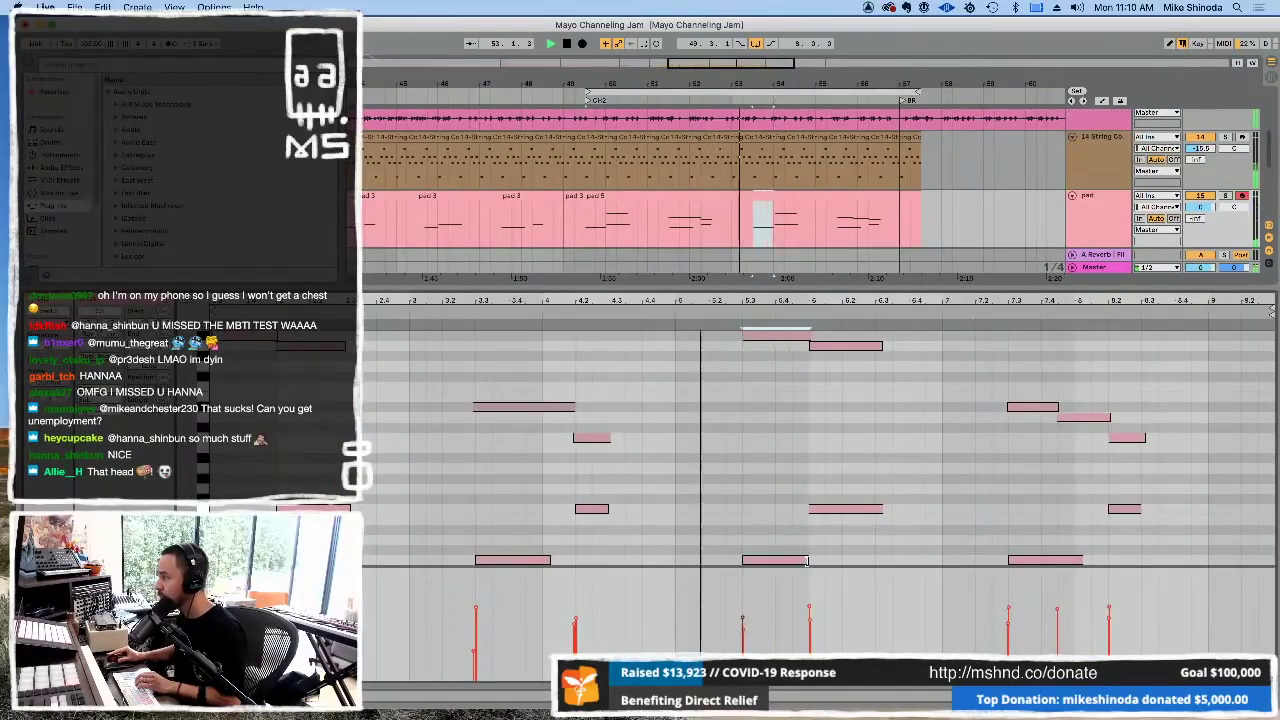
{"action": "left_click_drag", "start_coordinate": [575, 407], "coordinate": [543, 437]}
{"action": "left_click_drag", "start_coordinate": [577, 508], "coordinate": [543, 508]}
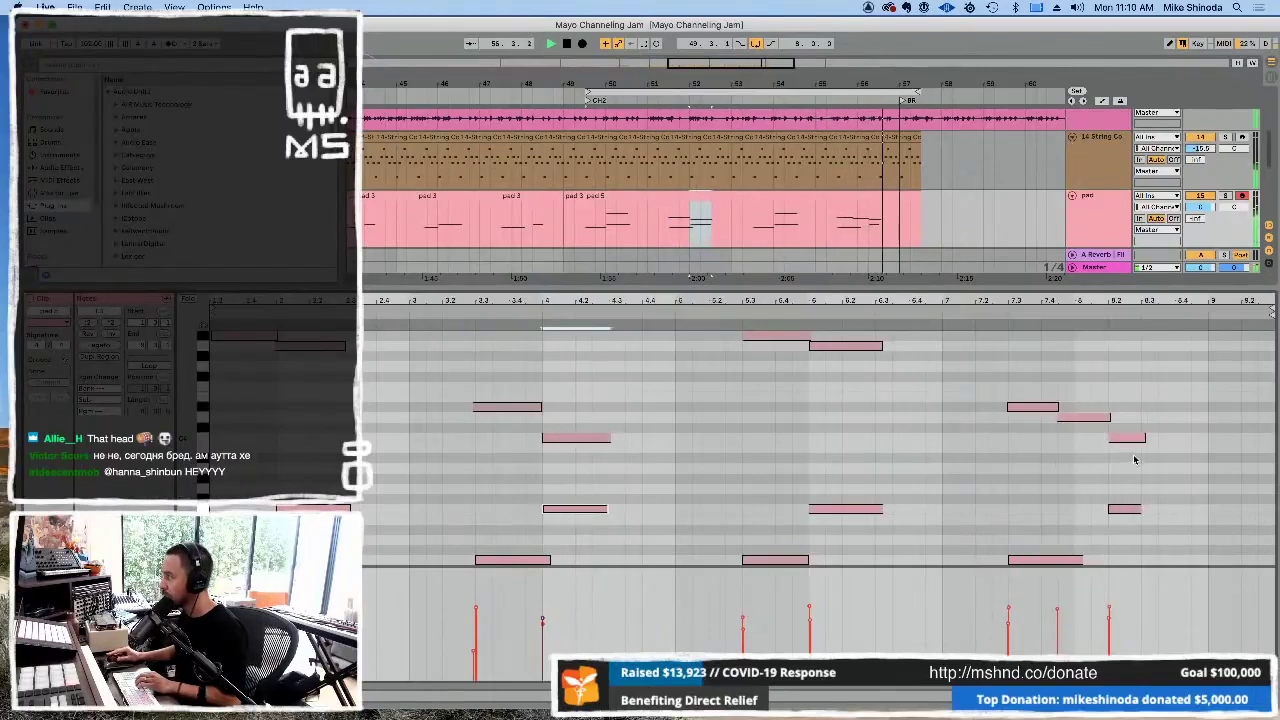
{"action": "left_click_drag", "start_coordinate": [1146, 438], "coordinate": [1247, 444]}
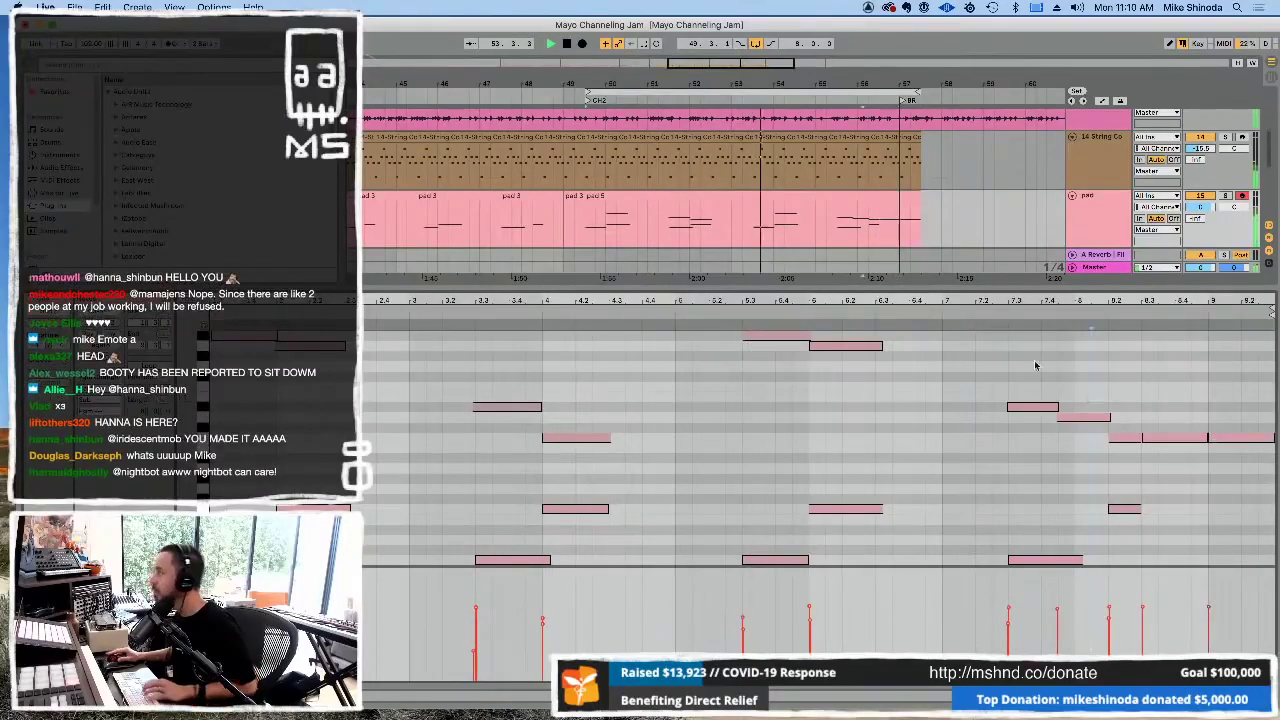
{"action": "left_click_drag", "start_coordinate": [984, 287], "coordinate": [970, 425]}
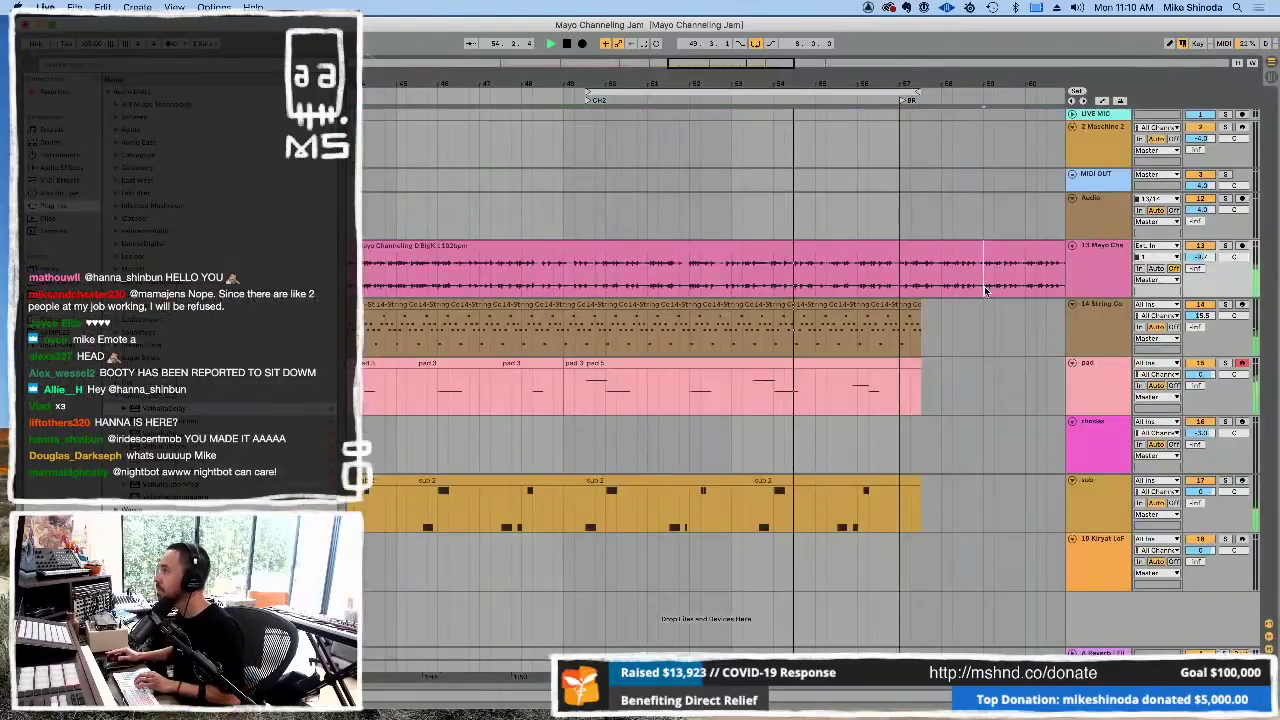
- Select the rhodes track and arm it for recording
{"action": "left_click", "coordinate": [1104, 425]}
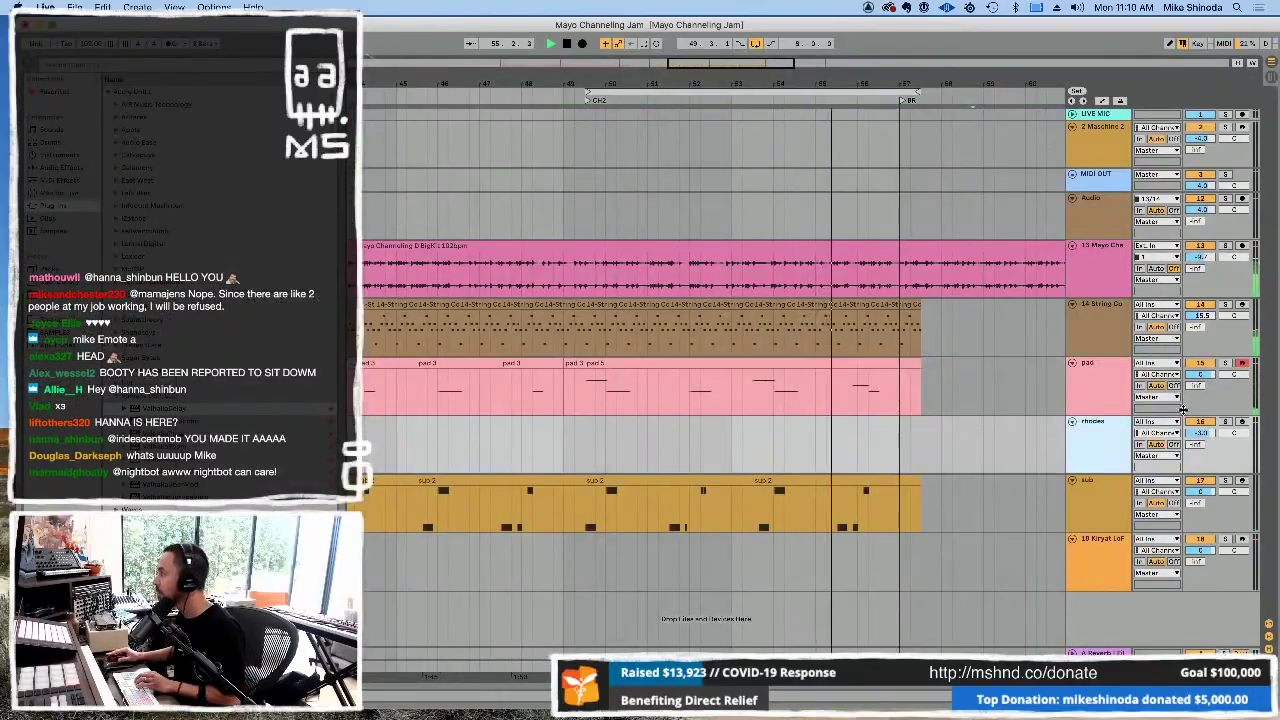
{"action": "left_click", "coordinate": [1242, 421]}
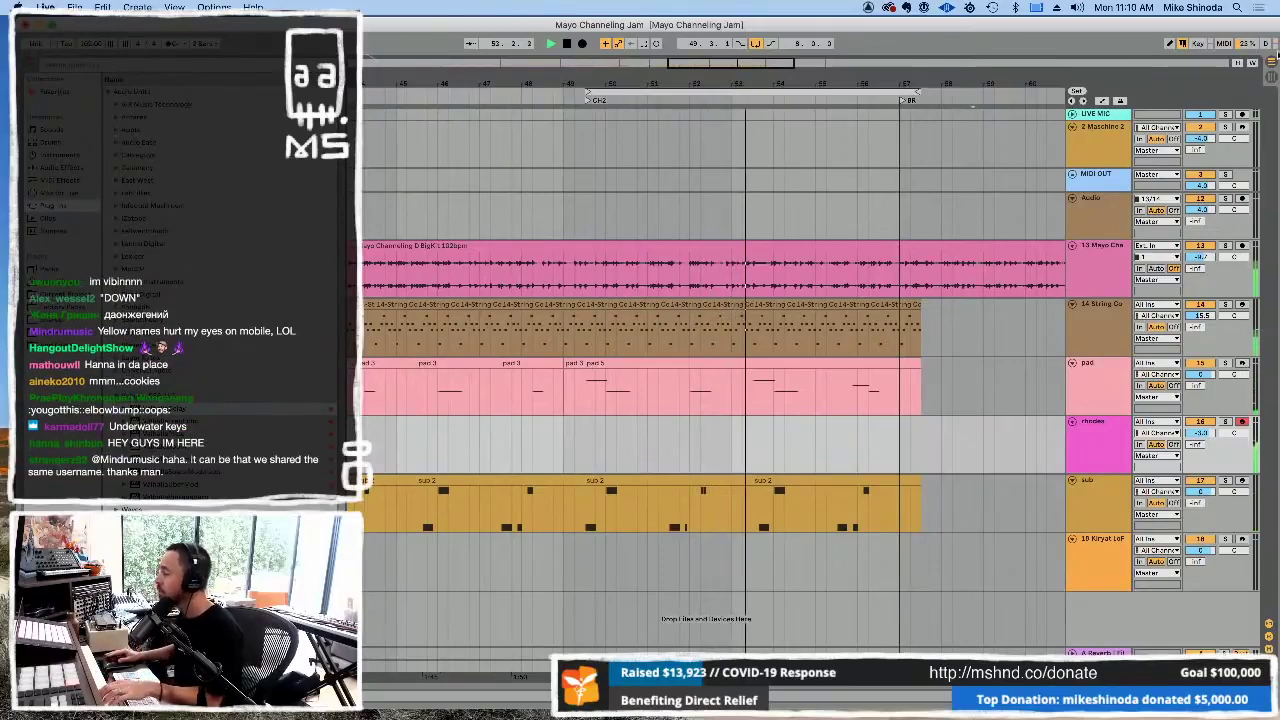
- Duplicate the CH2 pad, sub and string clips into the BR section, and extend the loop to the CH3 marker
{"action": "key", "text": "minus"}
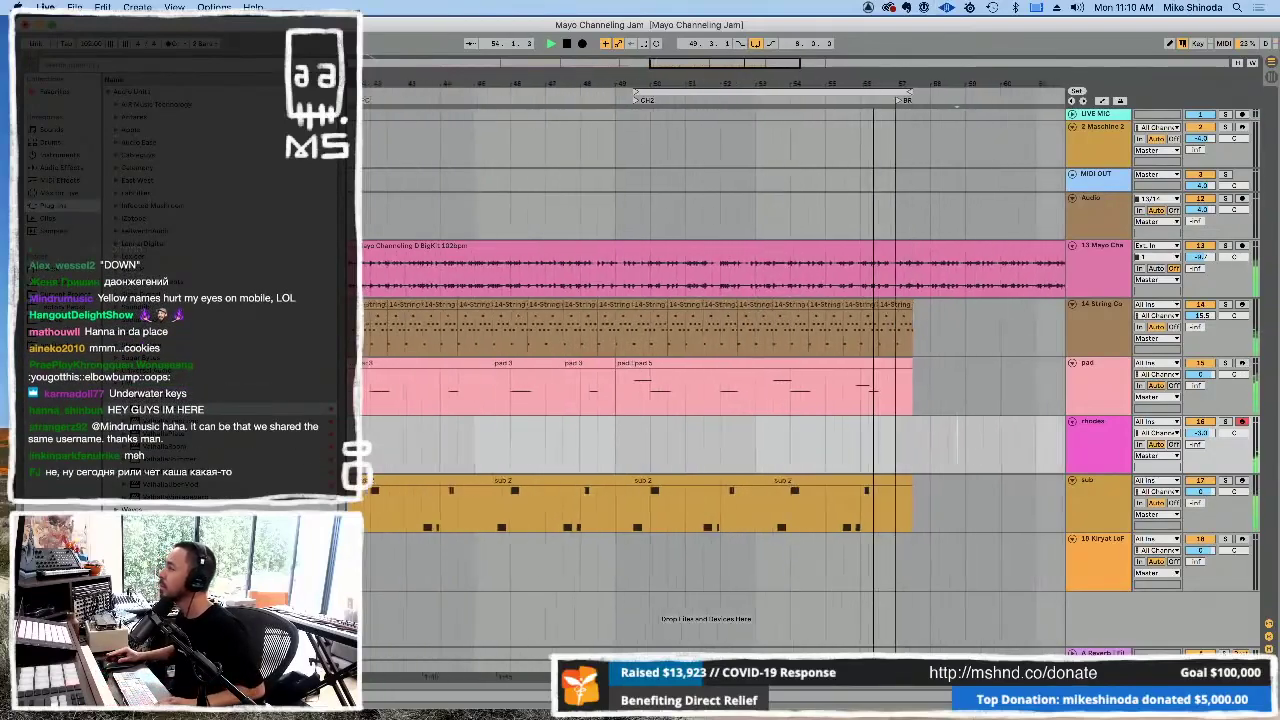
{"action": "key", "text": "minus"}
{"action": "key", "text": "minus"}
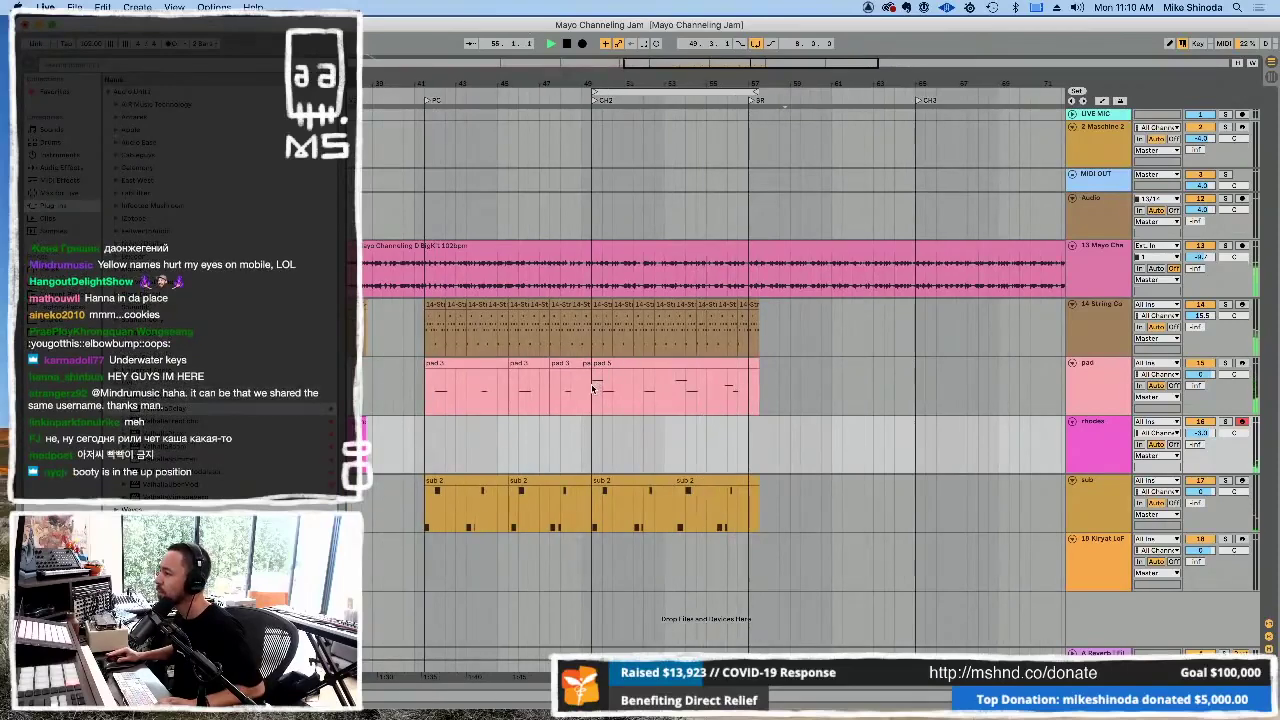
{"action": "left_click_drag", "start_coordinate": [592, 388], "coordinate": [757, 500]}
{"action": "key", "text": "ctrl+d"}
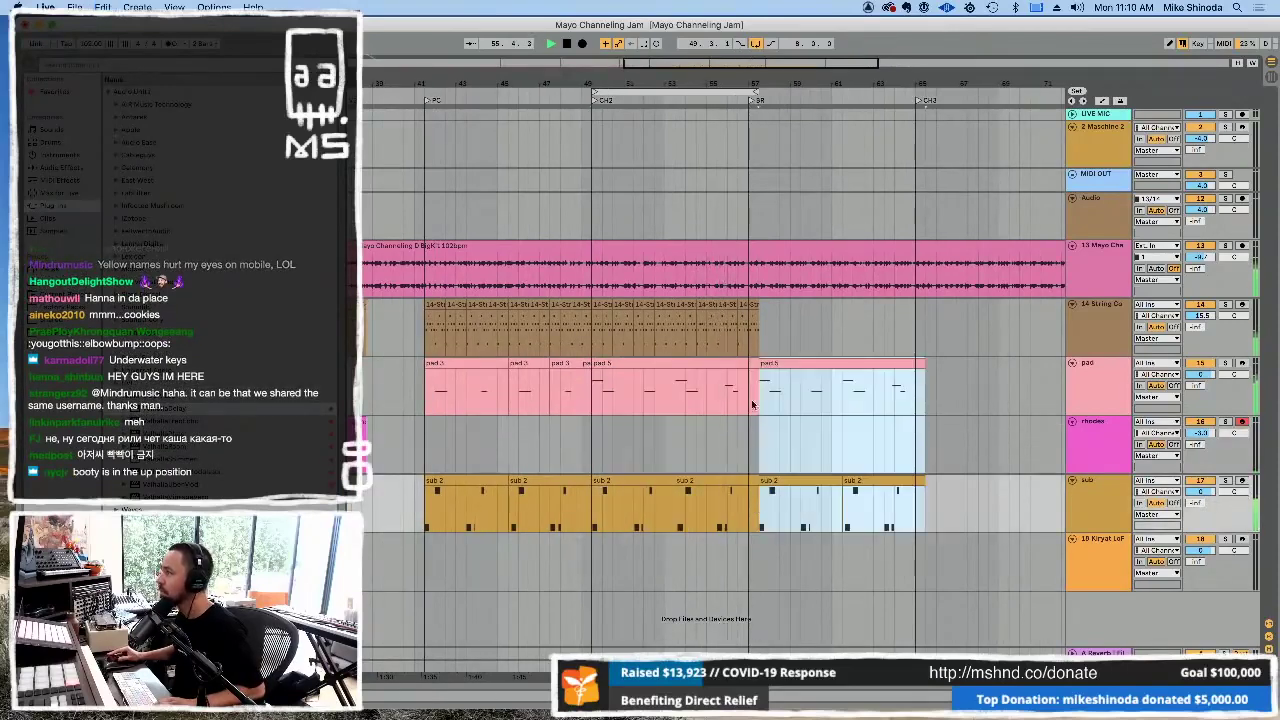
{"action": "left_click_drag", "start_coordinate": [768, 330], "coordinate": [592, 342]}
{"action": "key", "text": "ctrl+d"}
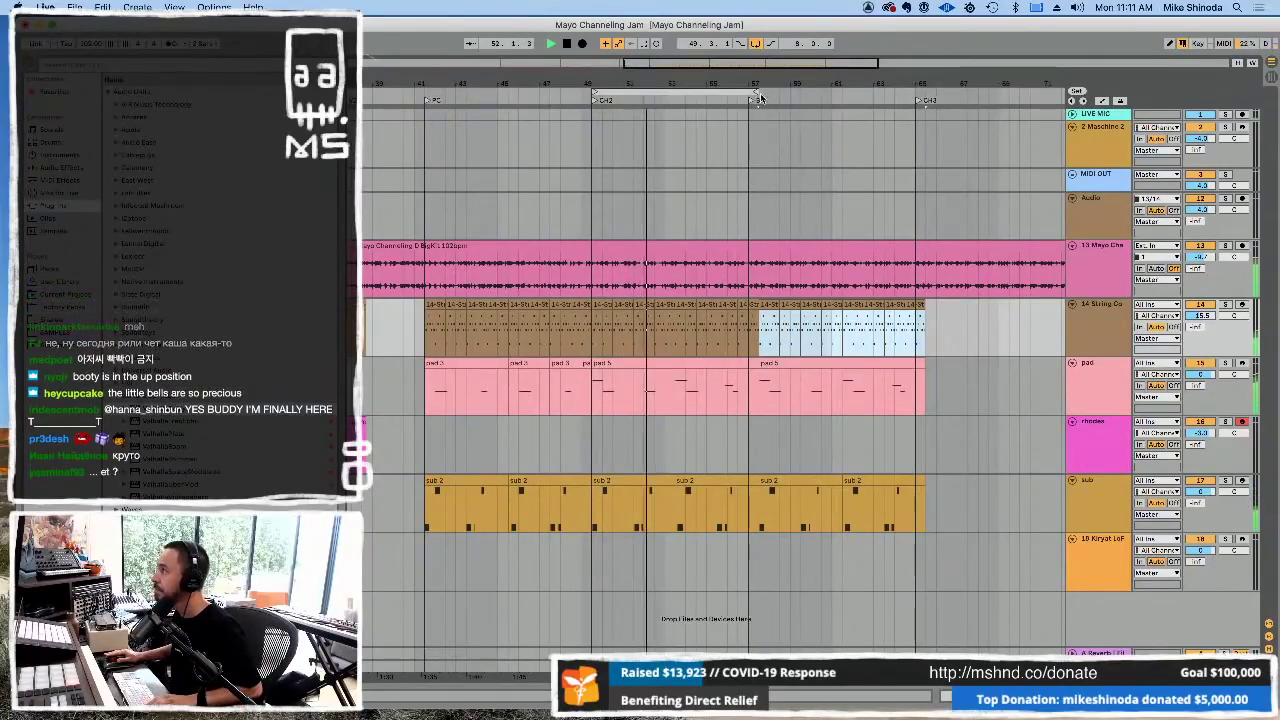
{"action": "left_click_drag", "start_coordinate": [760, 97], "coordinate": [915, 100]}
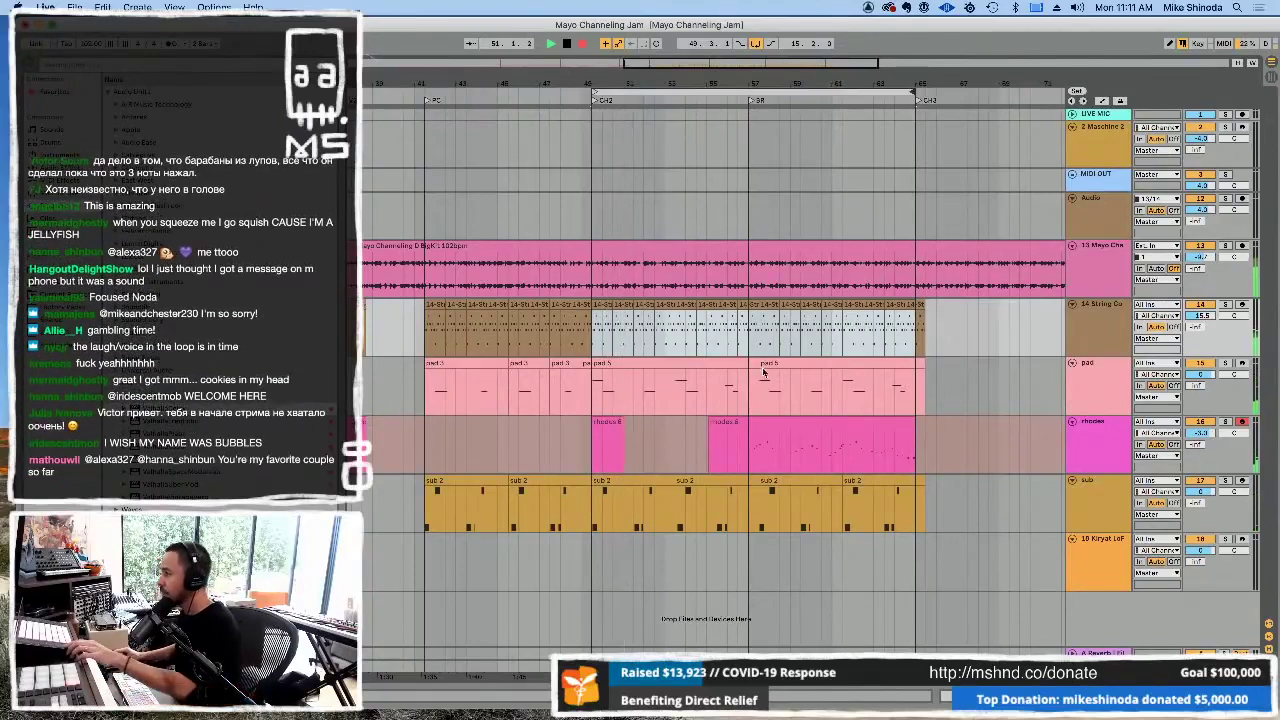
- Quantize the notes of the newly recorded rhodes clip to 1/16, adjusting both note starts and ends
{"action": "double_click", "coordinate": [808, 437]}
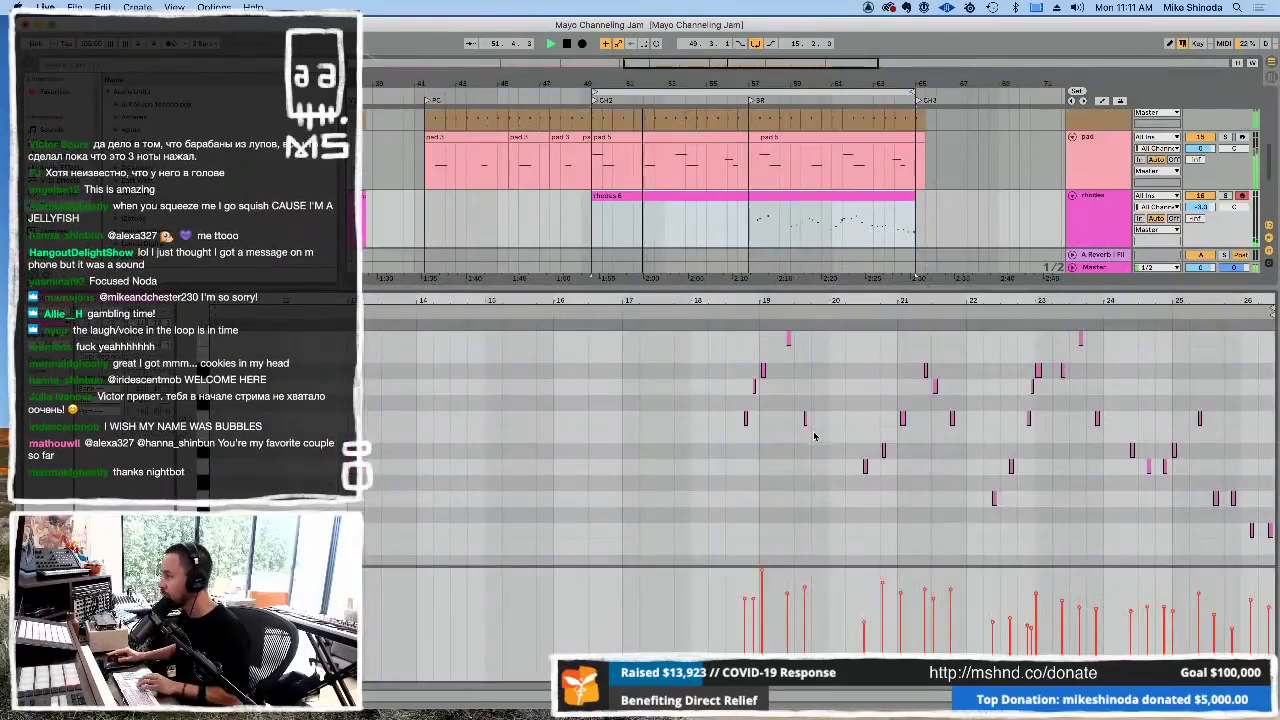
{"action": "right_click", "coordinate": [814, 437]}
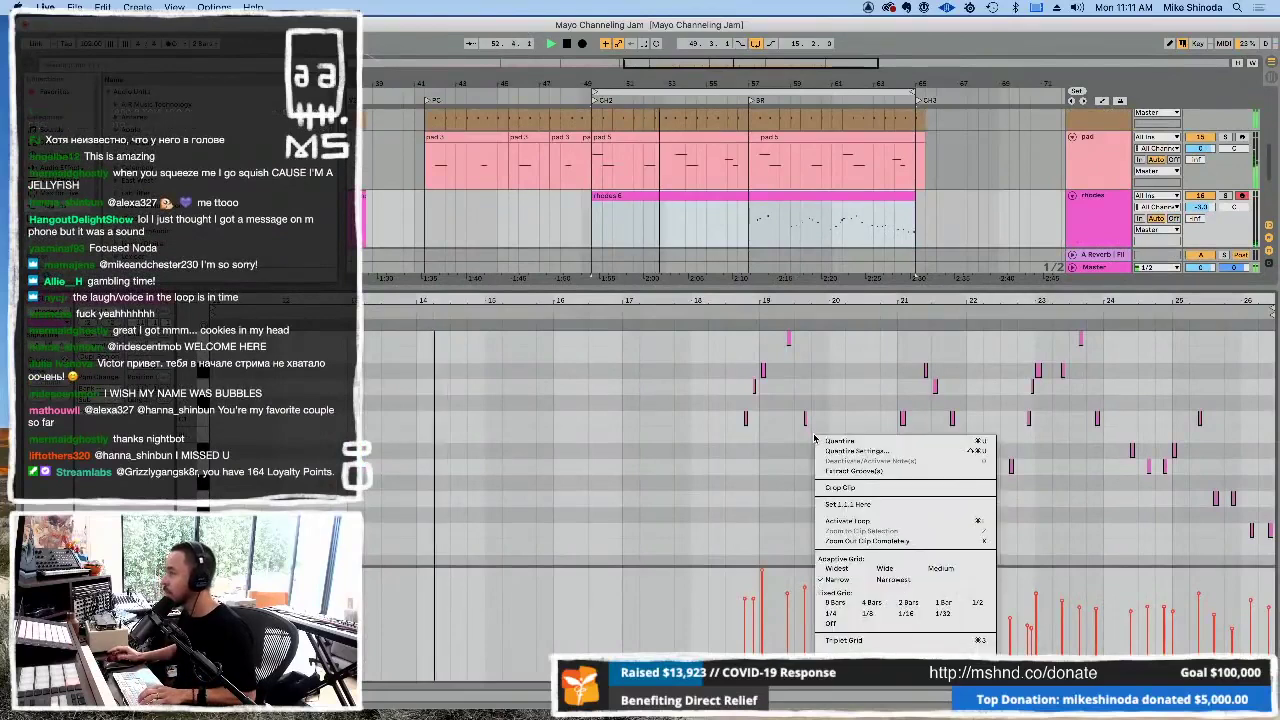
{"action": "left_click", "coordinate": [852, 451]}
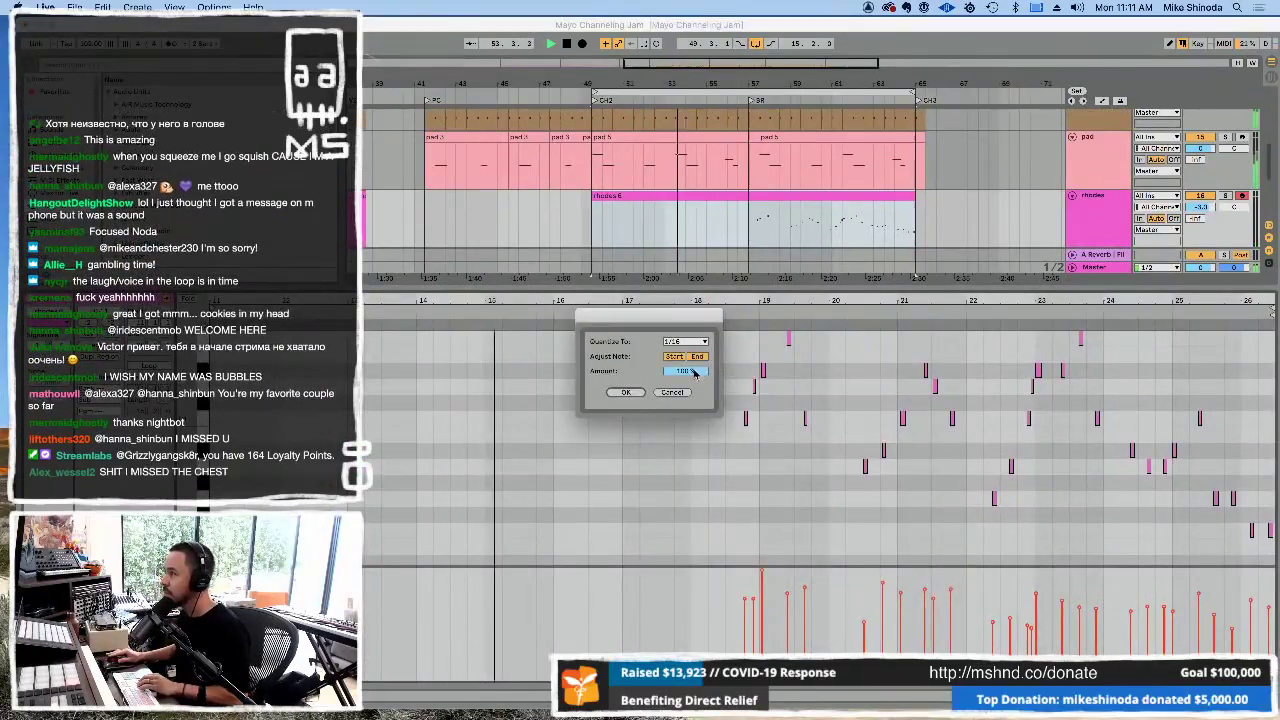
{"action": "left_click", "coordinate": [625, 392]}
{"action": "left_click_drag", "start_coordinate": [676, 300], "coordinate": [680, 300]}
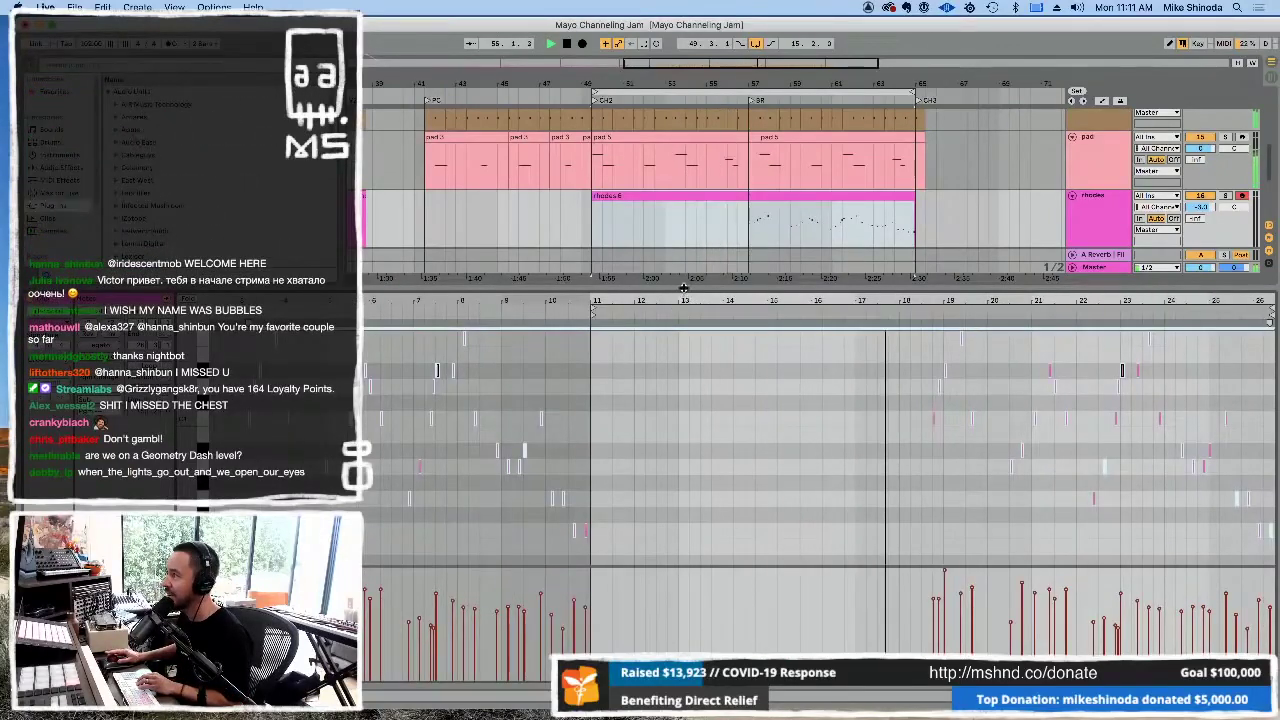
{"action": "key", "text": "super+alt+l"}
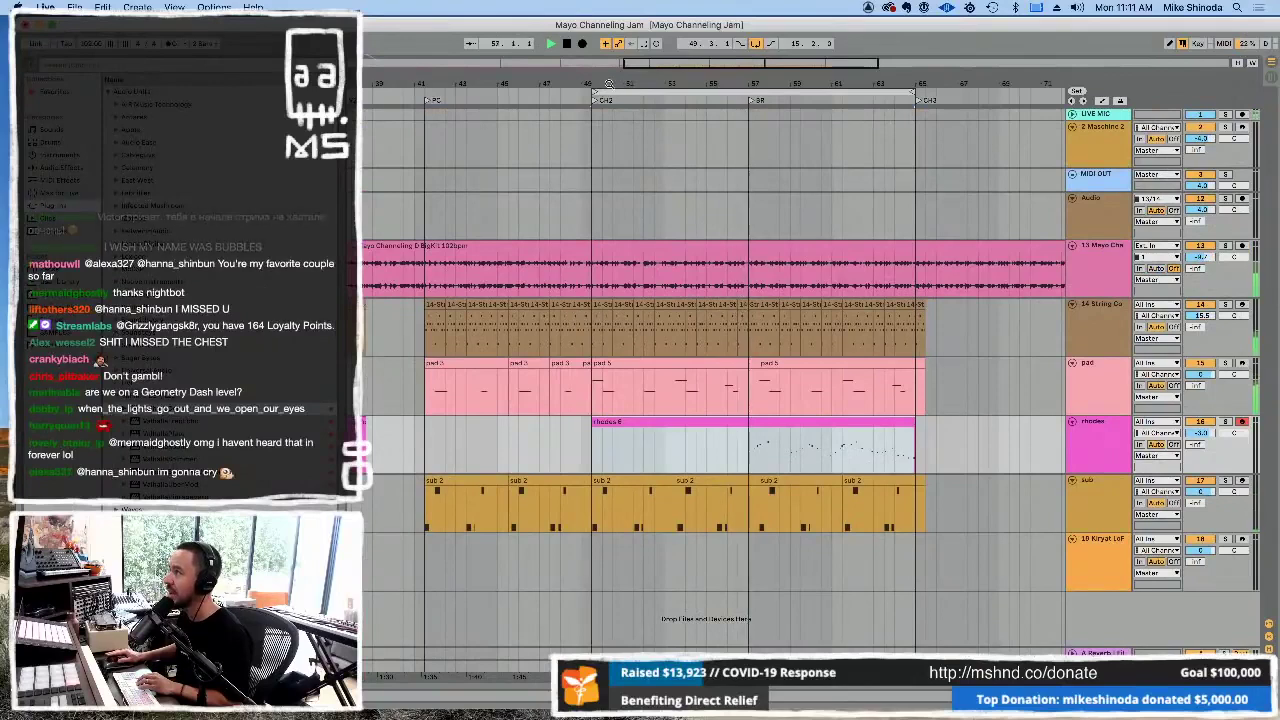
- Extend the rhodes selection back to the song's start and loop the arrangement from 1.1.1 for 64 bars
{"action": "key", "text": "minus"}
{"action": "key", "text": "minus"}
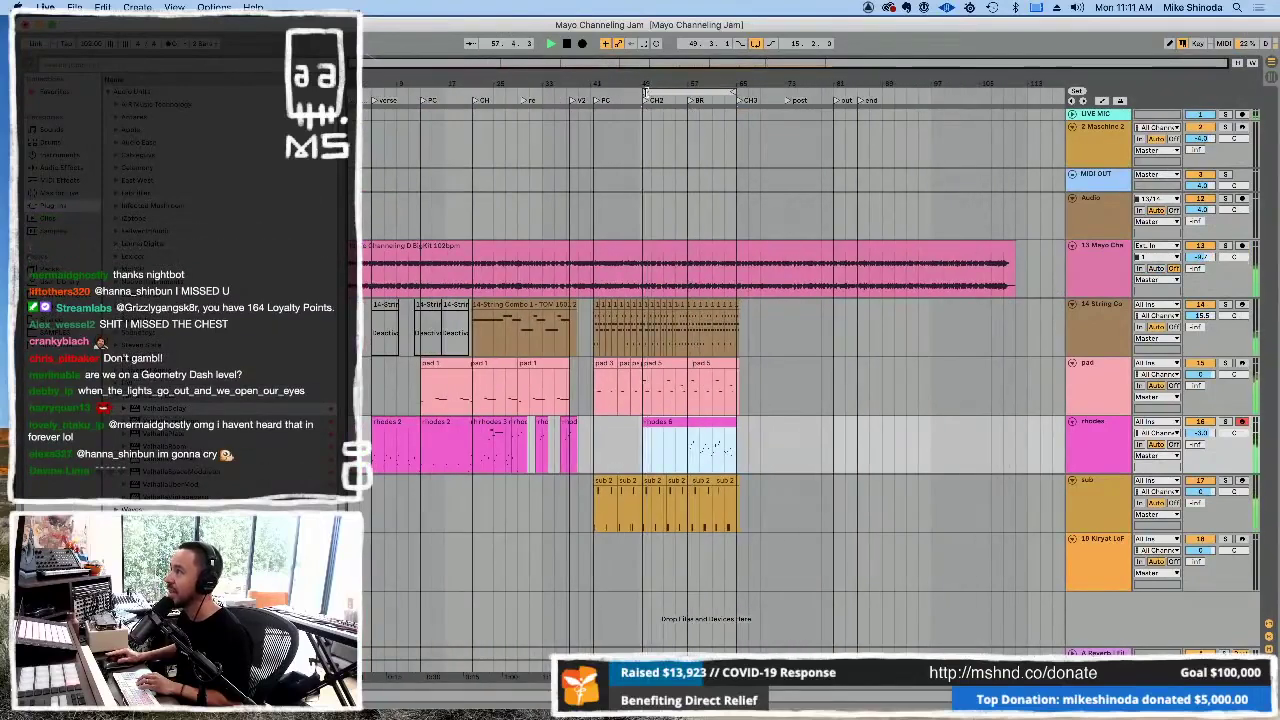
{"action": "left_click", "coordinate": [385, 445], "text": "shift"}
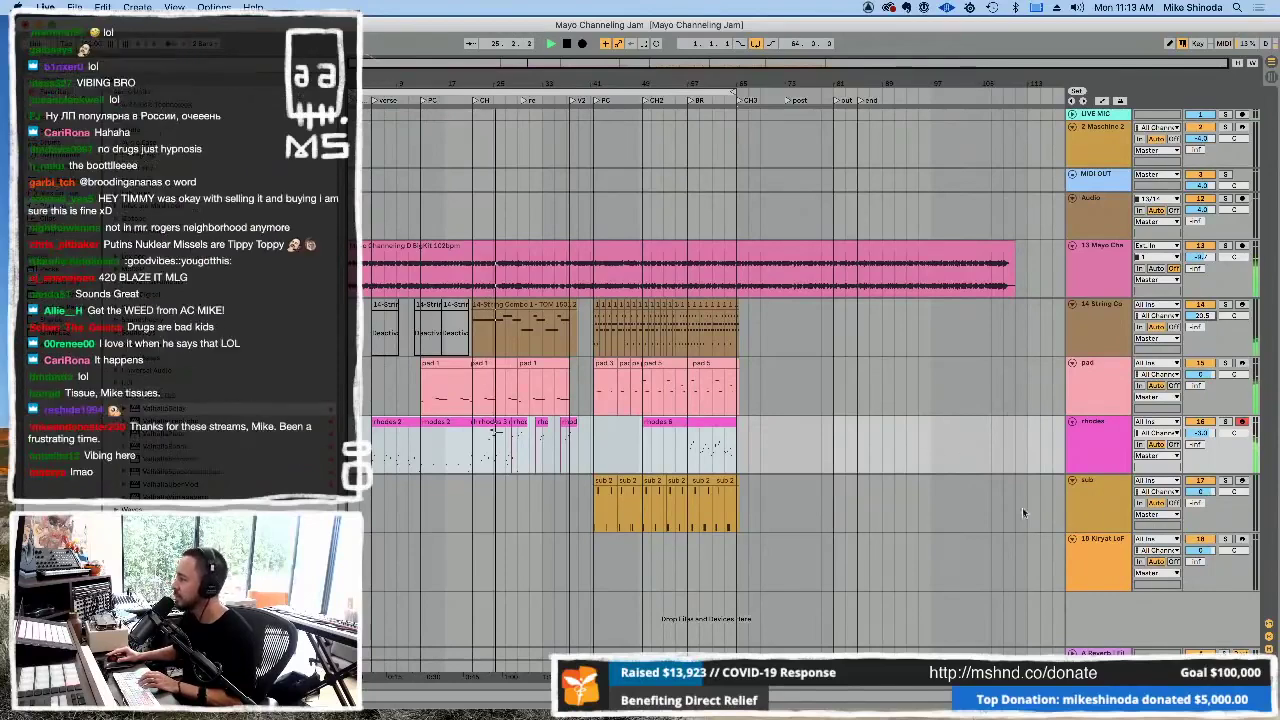
- Arm the Kiryat LoF track for recording and set its volume to -6.0
{"action": "left_click", "coordinate": [1108, 545]}
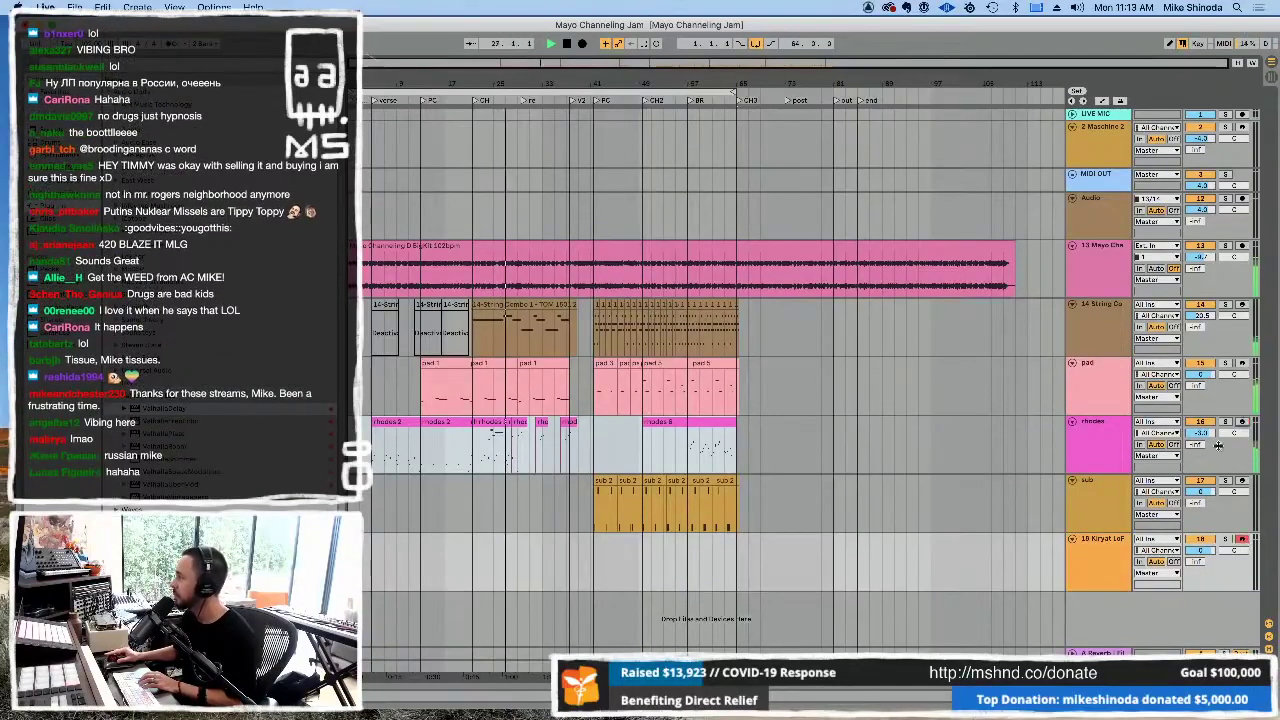
{"action": "left_click", "coordinate": [1113, 563]}
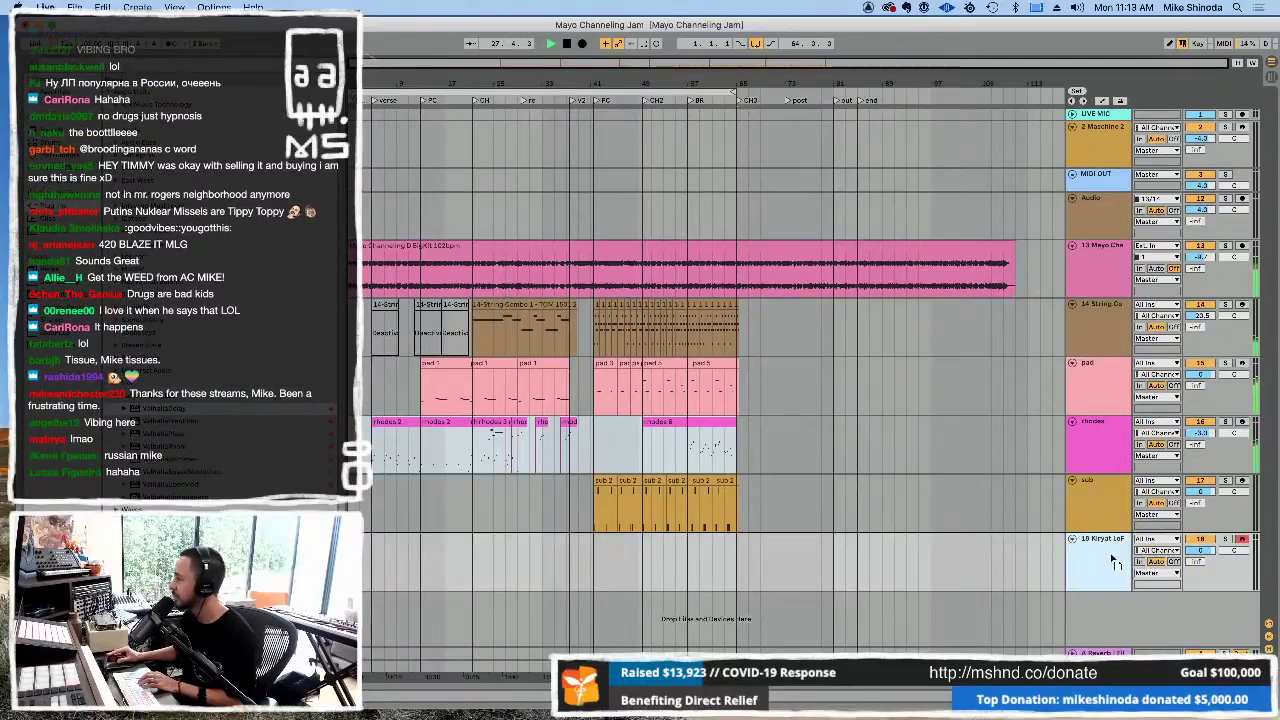
{"action": "left_click_drag", "start_coordinate": [1197, 550], "coordinate": [1197, 555]}
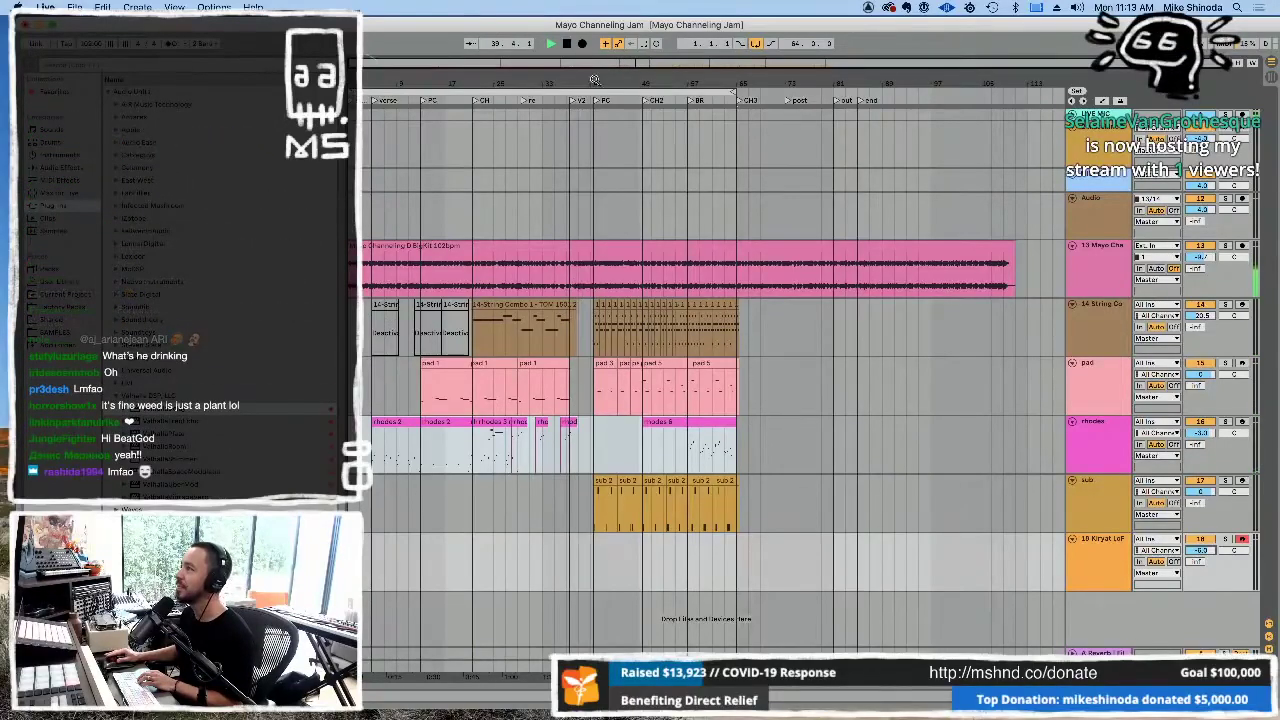
- Copy the first two string clips of the second PC section, paste them twice from the V2 marker, and play from just before it
{"action": "key", "text": "plus"}
{"action": "key", "text": "plus"}
{"action": "left_click_drag", "start_coordinate": [501, 157], "coordinate": [583, 152]}
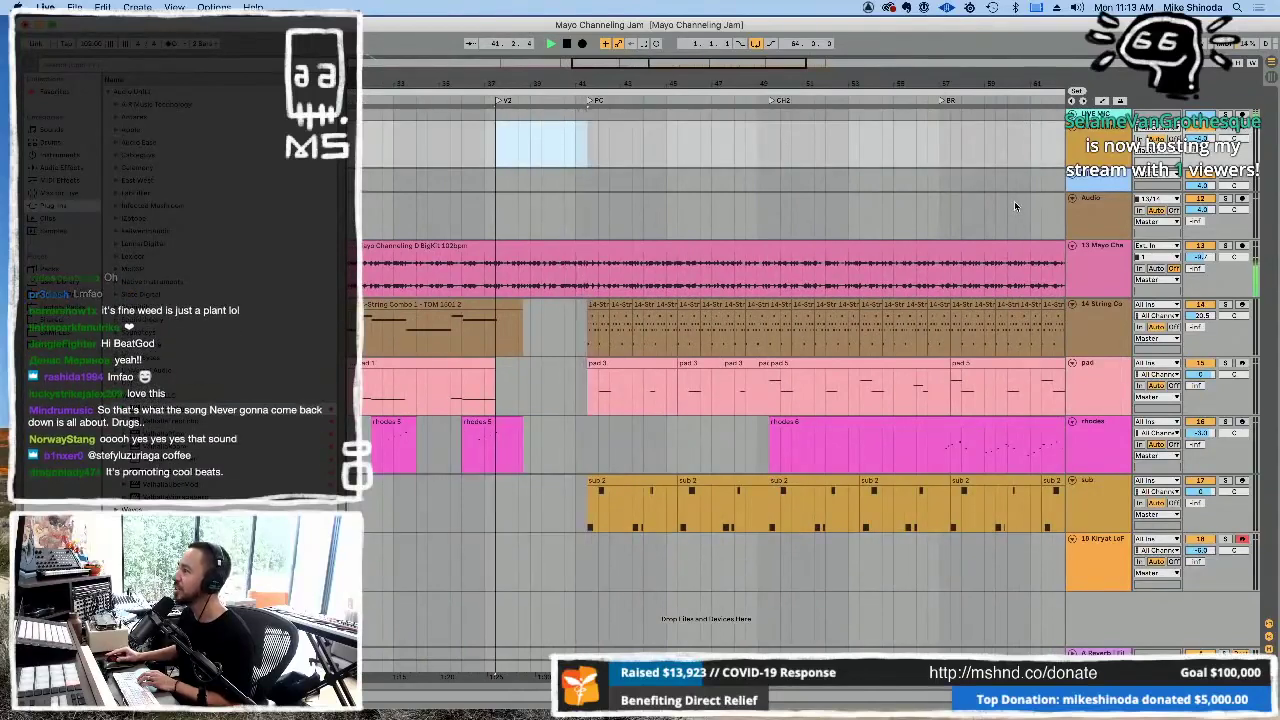
{"action": "left_click_drag", "start_coordinate": [588, 338], "coordinate": [632, 341]}
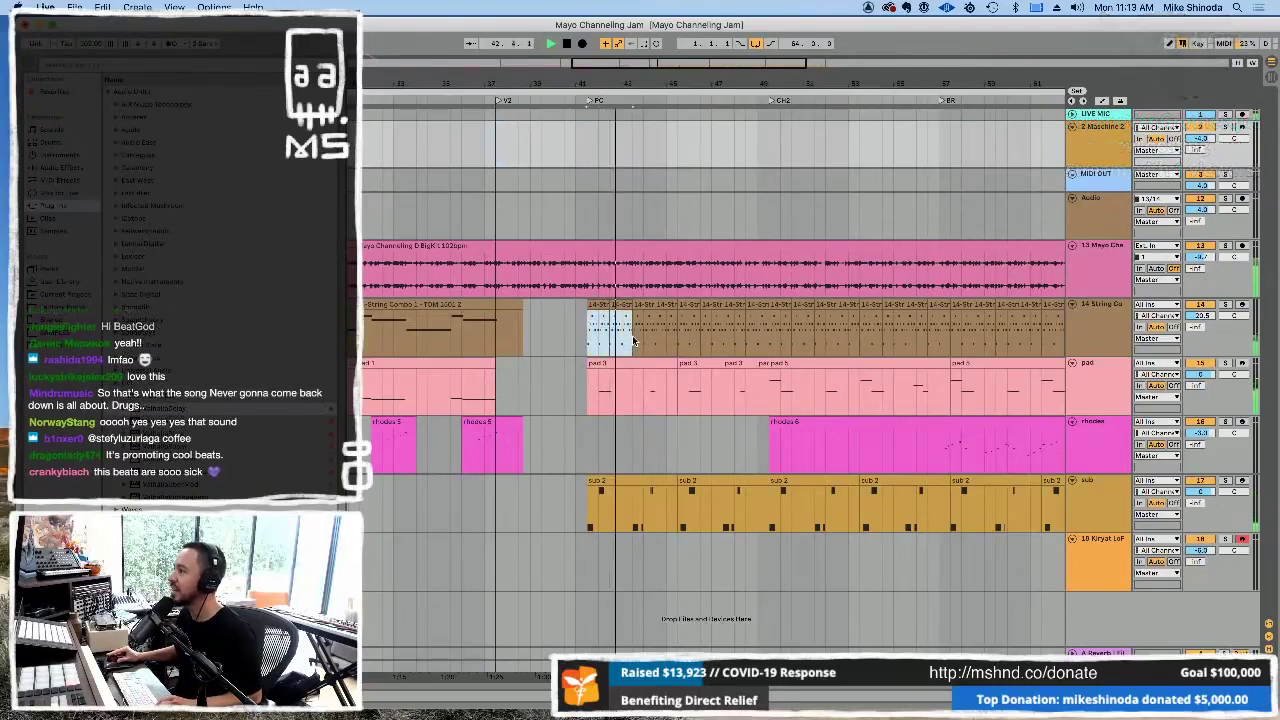
{"action": "key", "text": "super+c"}
{"action": "left_click", "coordinate": [501, 344]}
{"action": "key", "text": "super+v"}
{"action": "key", "text": "super+v"}
{"action": "left_click", "coordinate": [462, 344]}
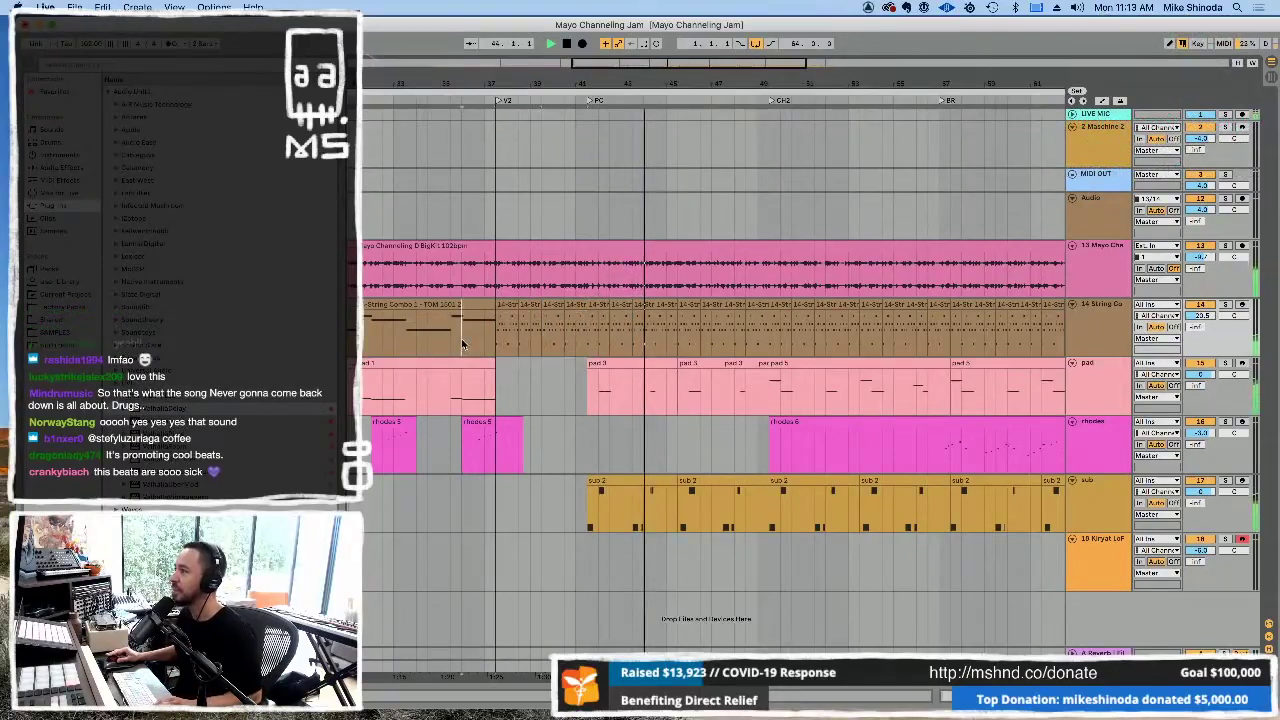
{"action": "key", "text": "space"}
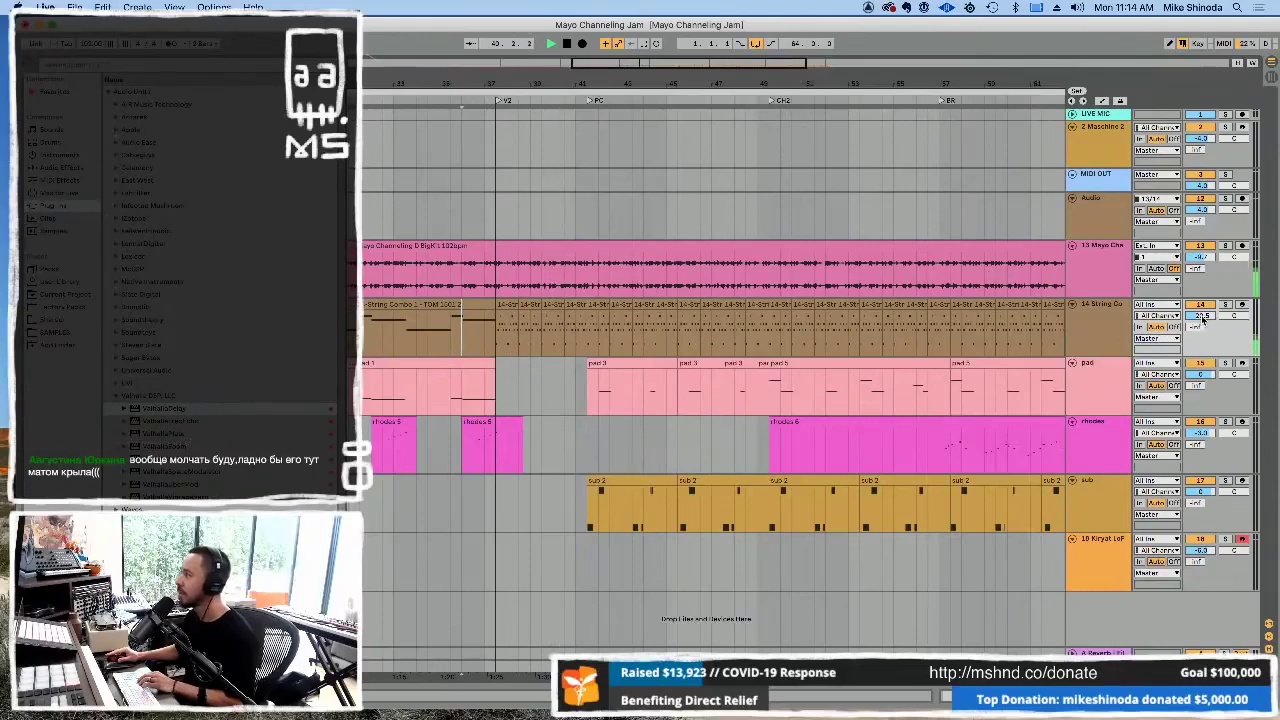
- Raise the string track's volume slightly and lower its instrument's filter frequency to about 710 Hz
{"action": "left_click_drag", "start_coordinate": [1203, 316], "coordinate": [1152, 308]}
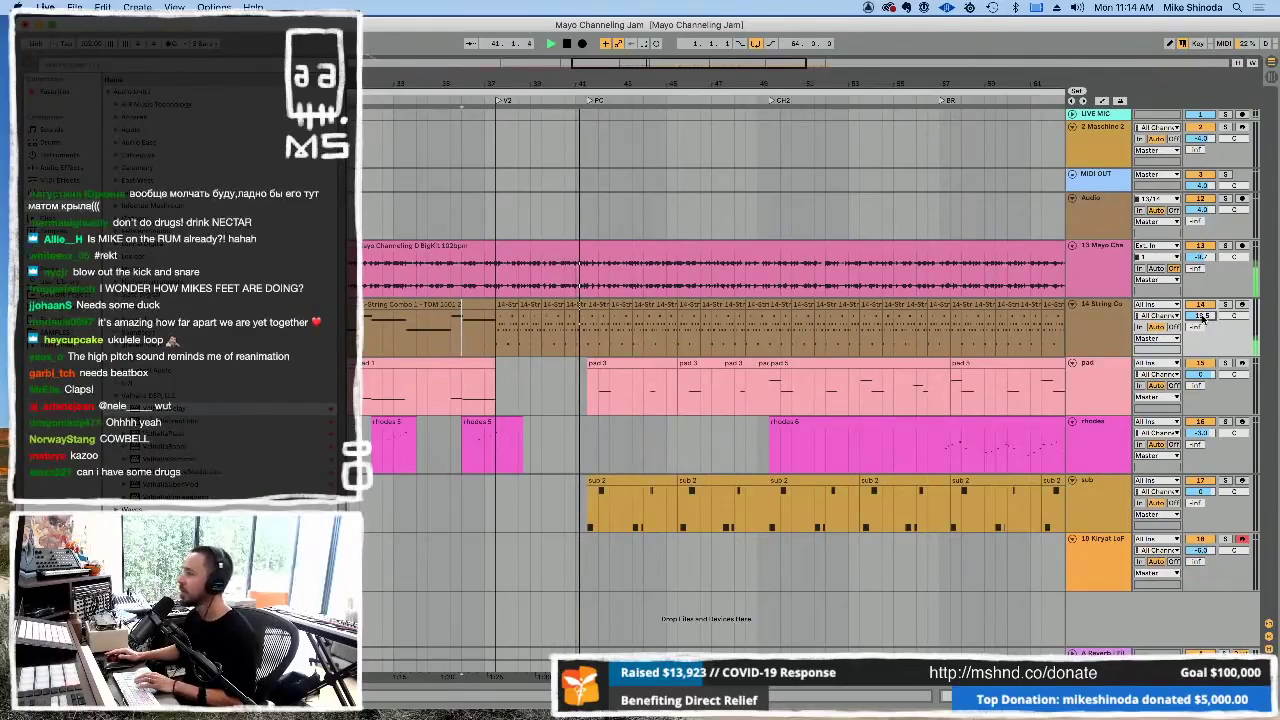
{"action": "left_click", "coordinate": [1100, 306]}
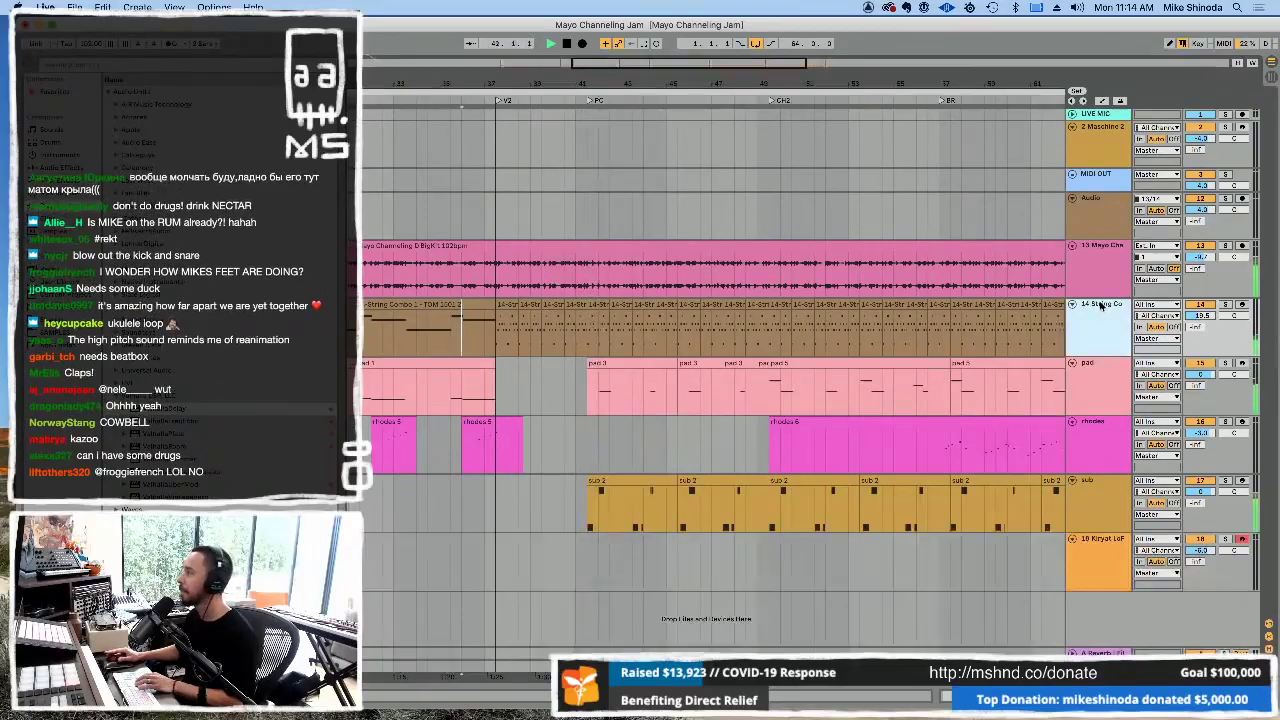
{"action": "double_click", "coordinate": [1100, 306]}
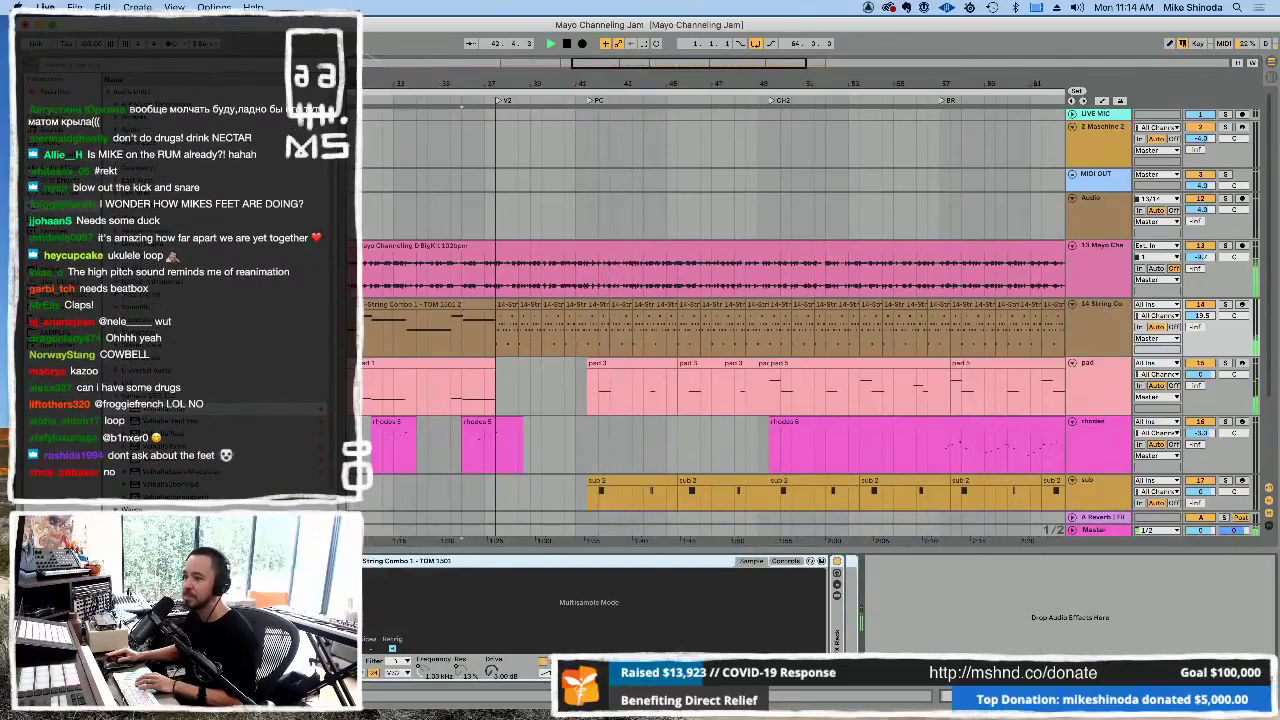
{"action": "mouse_move", "coordinate": [418, 667]}
{"action": "left_mouse_down"}
{"action": "mouse_move", "coordinate": [418, 690]}
{"action": "mouse_move", "coordinate": [418, 638]}
{"action": "mouse_move", "coordinate": [418, 655]}
{"action": "left_mouse_up"}
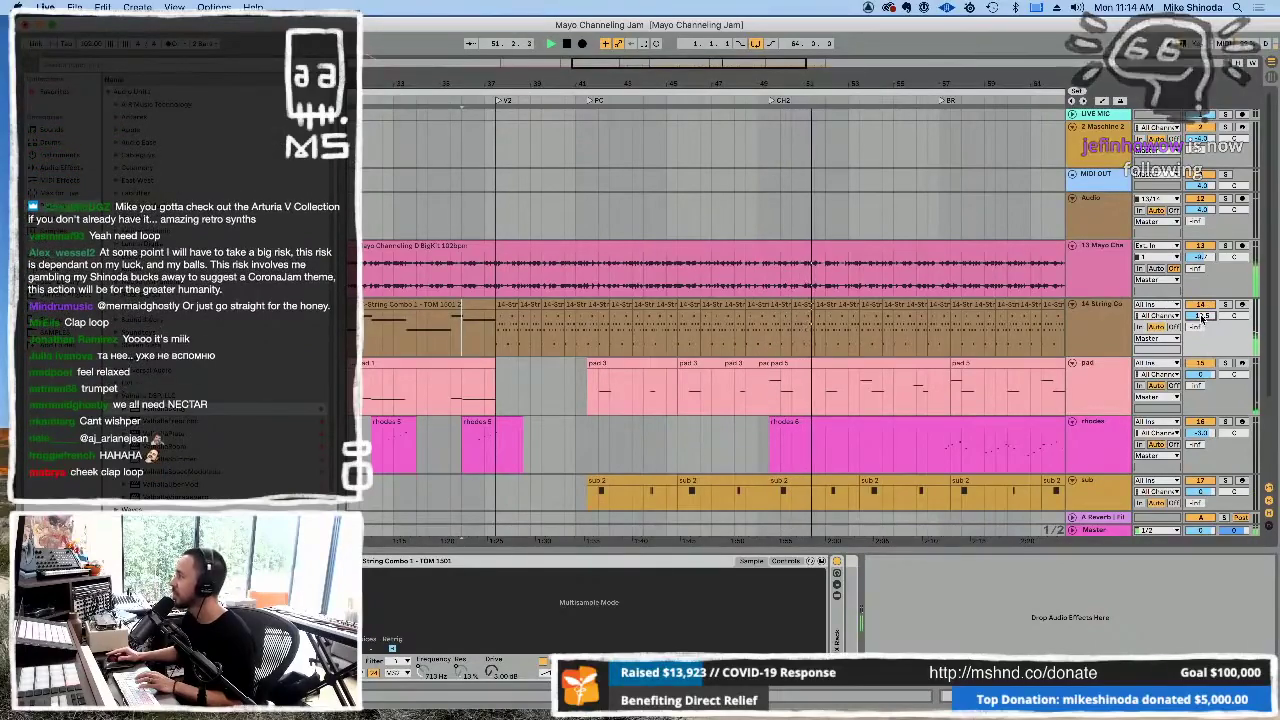
- Deactivate all the string clips from the V2 marker to the end of the string part
{"action": "key", "text": "plus"}
{"action": "key", "text": "minus"}
{"action": "key", "text": "minus"}
{"action": "key", "text": "minus"}
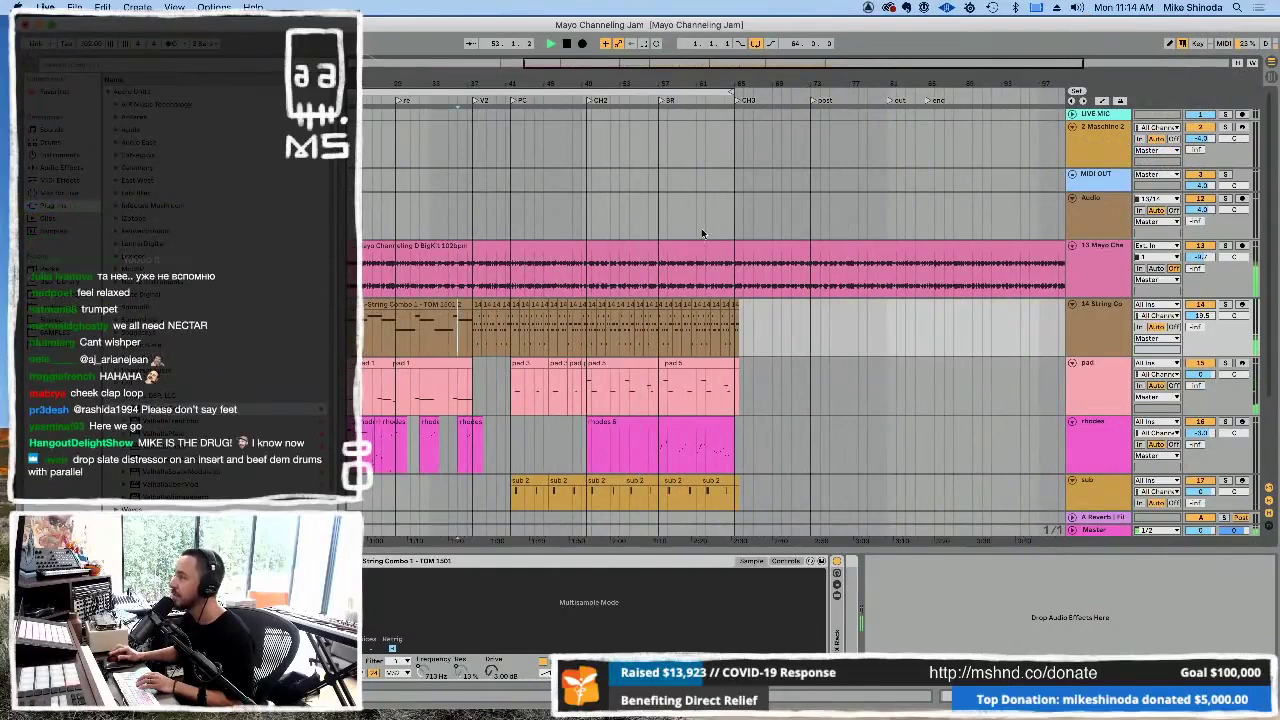
{"action": "scroll", "coordinate": [700, 231], "scroll_direction": "down", "scroll_amount": 3}
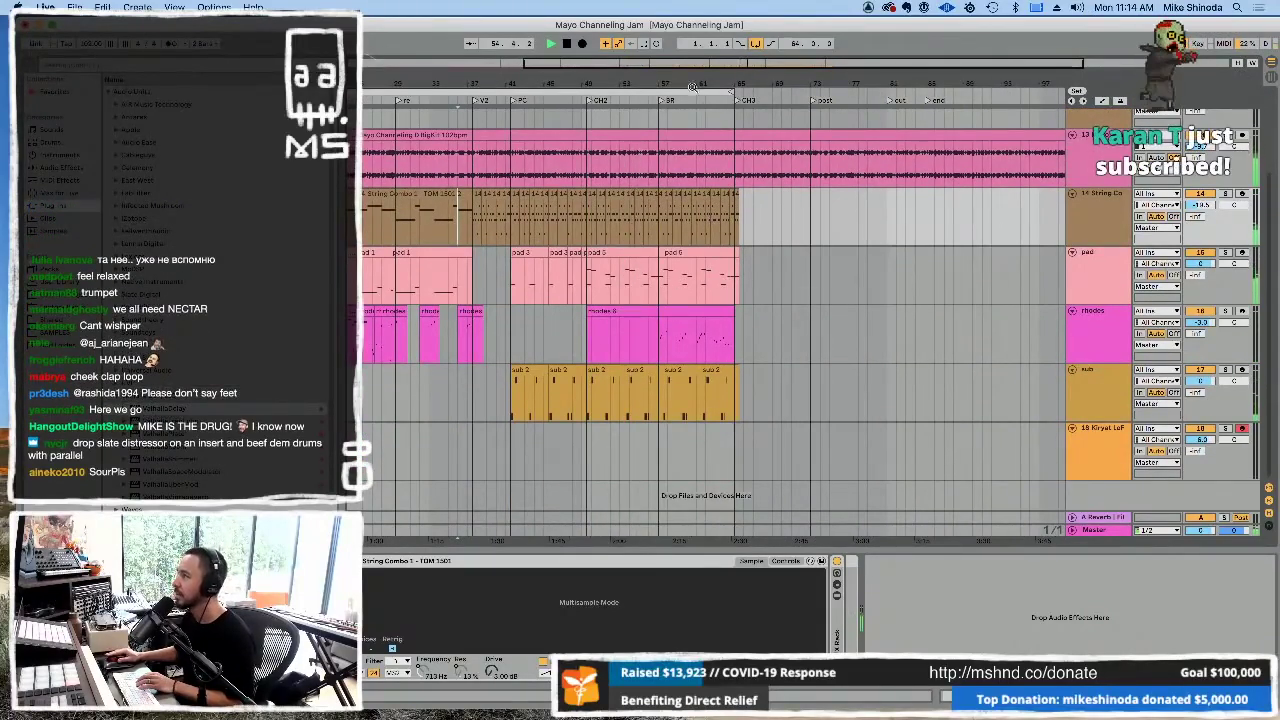
{"action": "key", "text": "plus"}
{"action": "key", "text": "plus"}
{"action": "key", "text": "minus"}
{"action": "key", "text": "minus"}
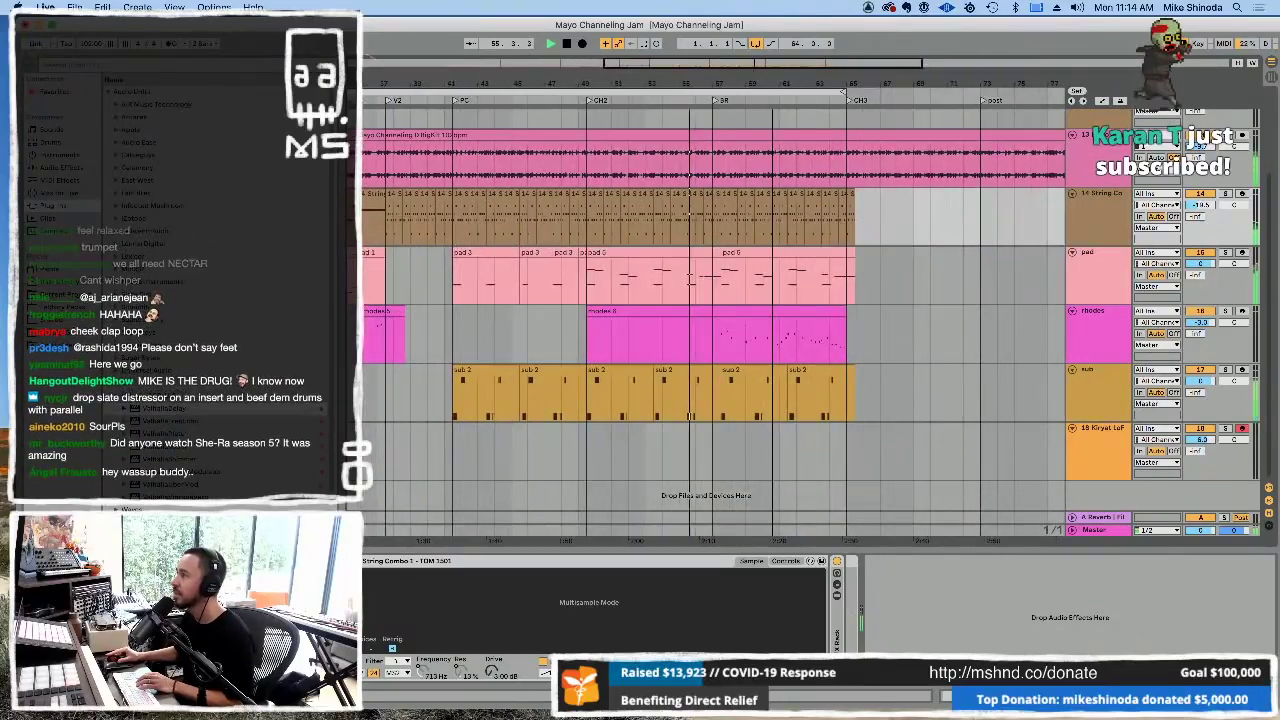
{"action": "left_click_drag", "start_coordinate": [861, 226], "coordinate": [462, 208]}
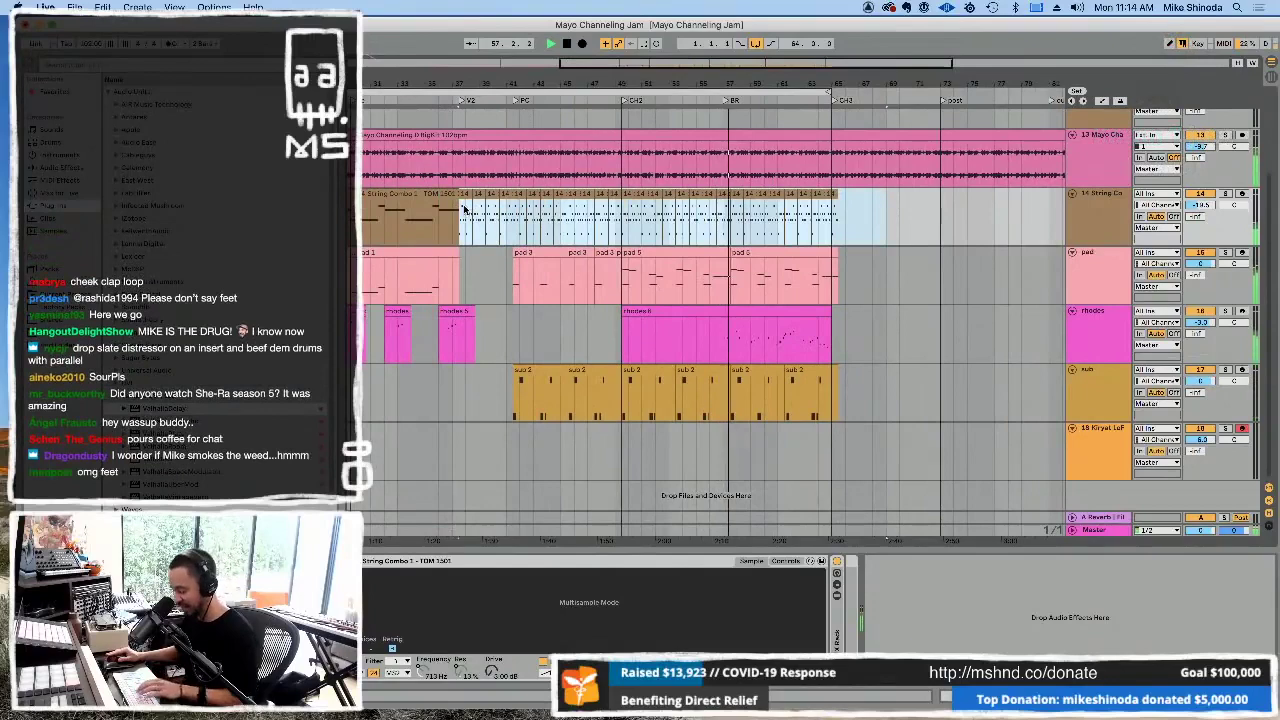
{"action": "key", "text": "super+u"}
{"action": "left_click", "coordinate": [455, 230]}
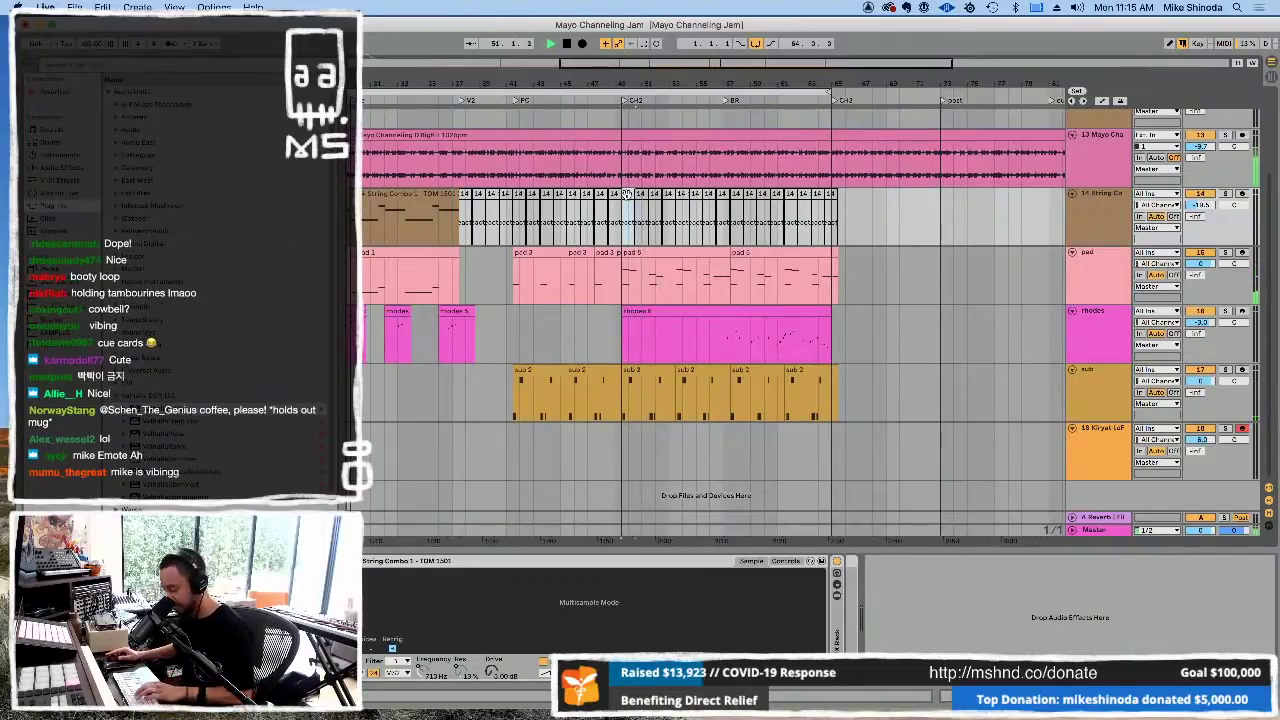
- Try reactivating individual string clips from the CH2 marker onward
{"action": "key", "text": "super+o"}
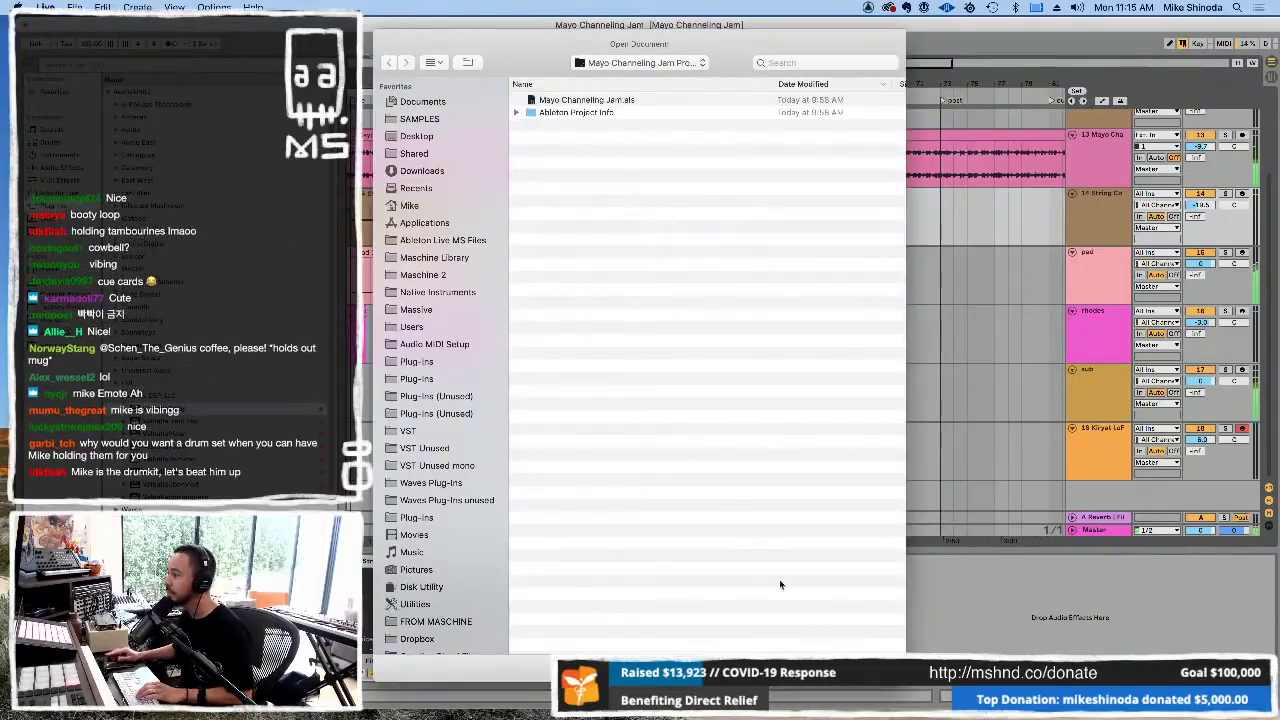
{"action": "key", "text": "Escape"}
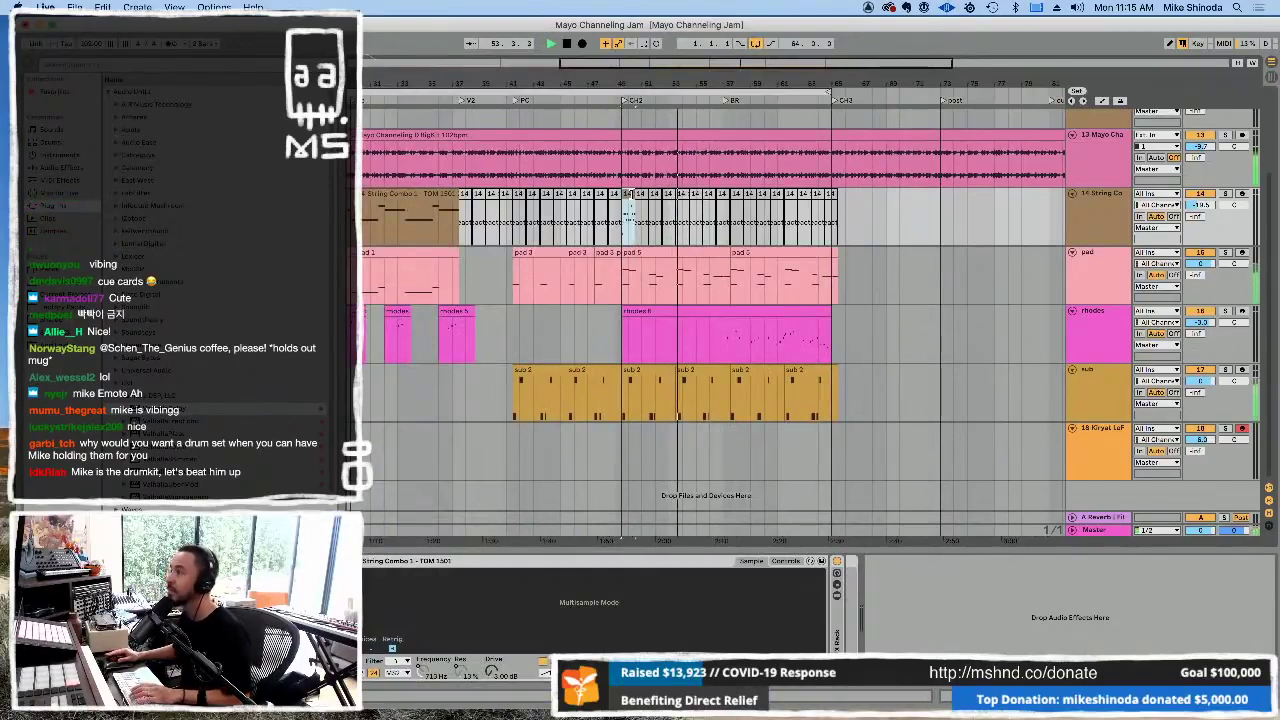
{"action": "left_click", "coordinate": [682, 197]}
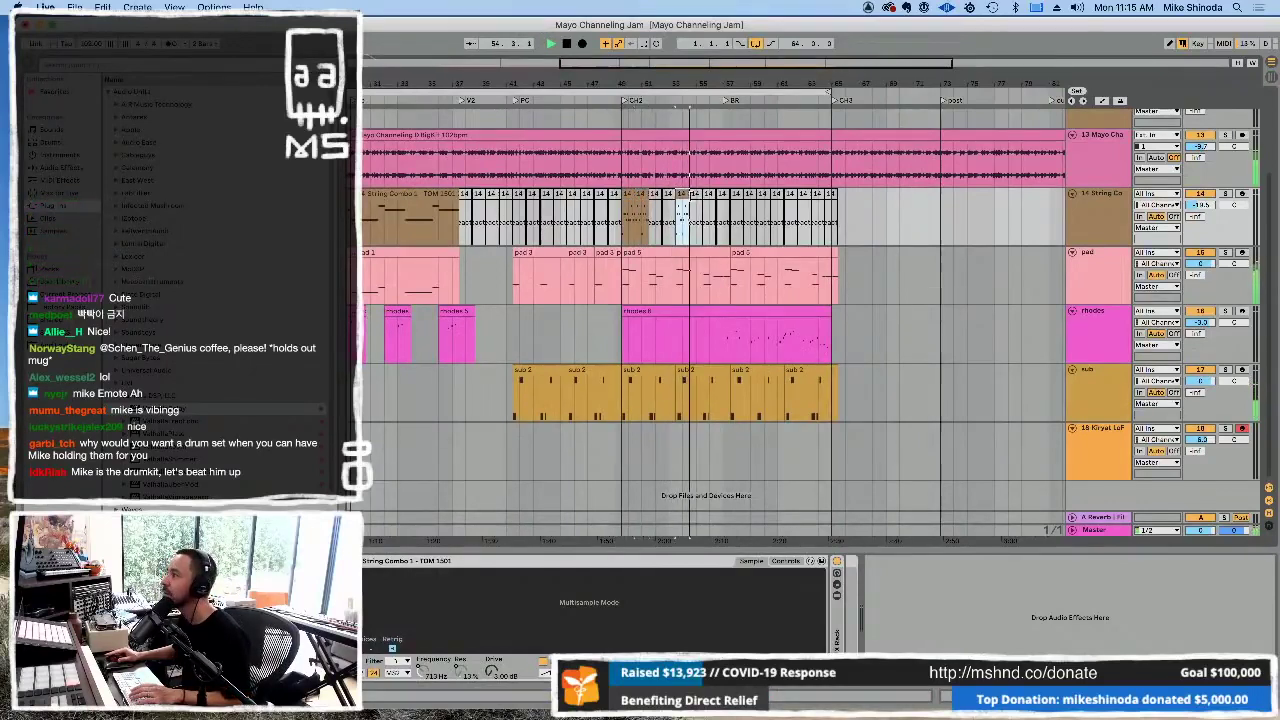
{"action": "left_click", "coordinate": [698, 197]}
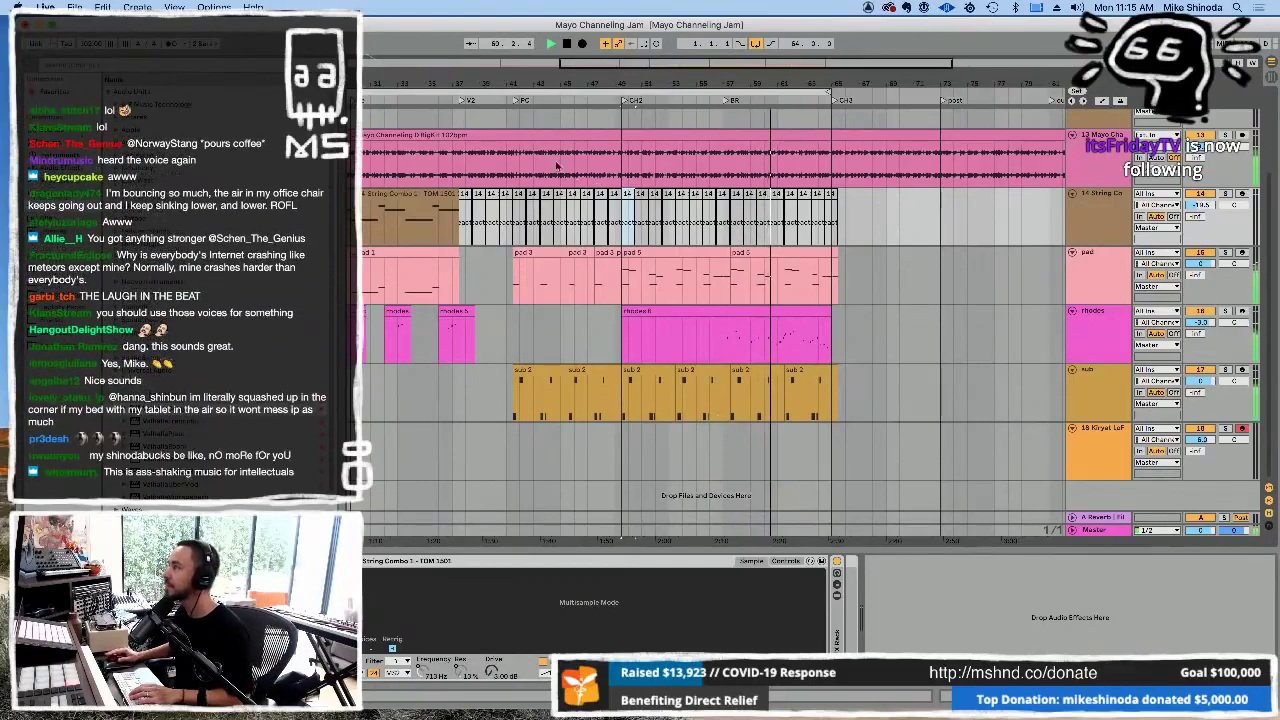
- Loop the range from the CH2 marker to the end of the last rhodes clip, using a selection on the Kiryat LoF track
{"action": "left_click_drag", "start_coordinate": [626, 442], "coordinate": [823, 452]}
{"action": "key", "text": "super+l"}
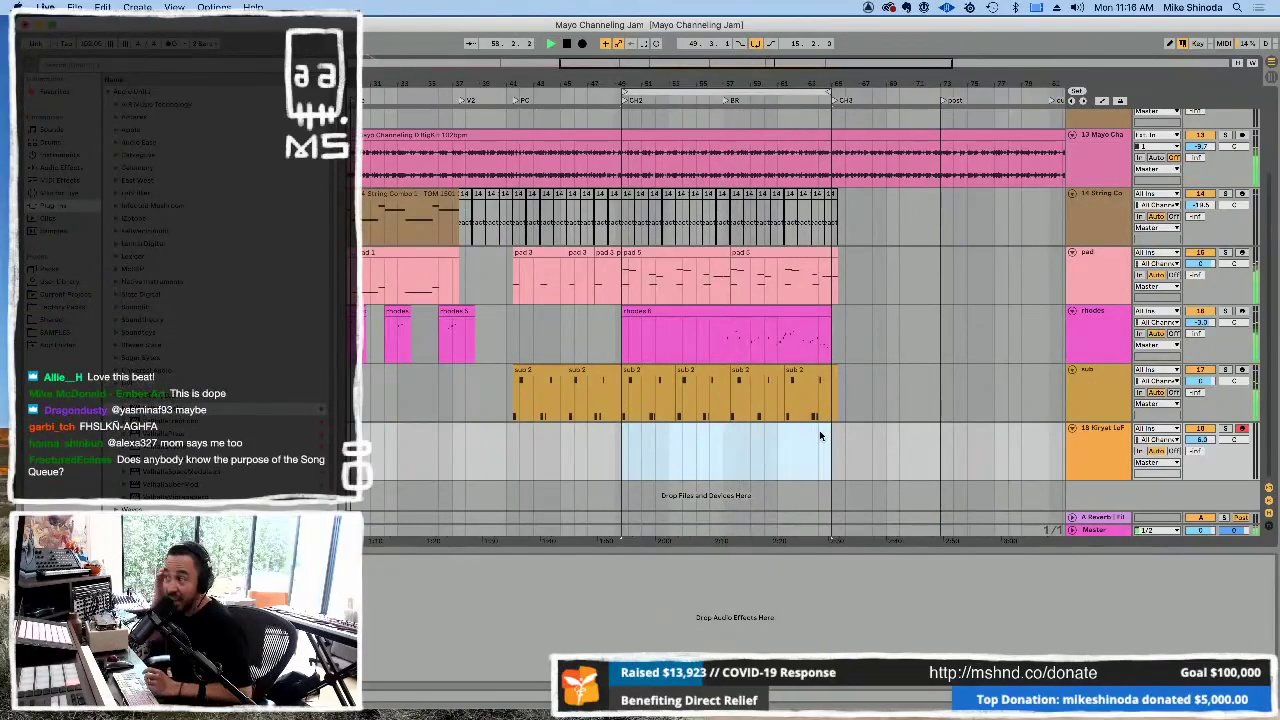
{"action": "left_click", "coordinate": [748, 372]}
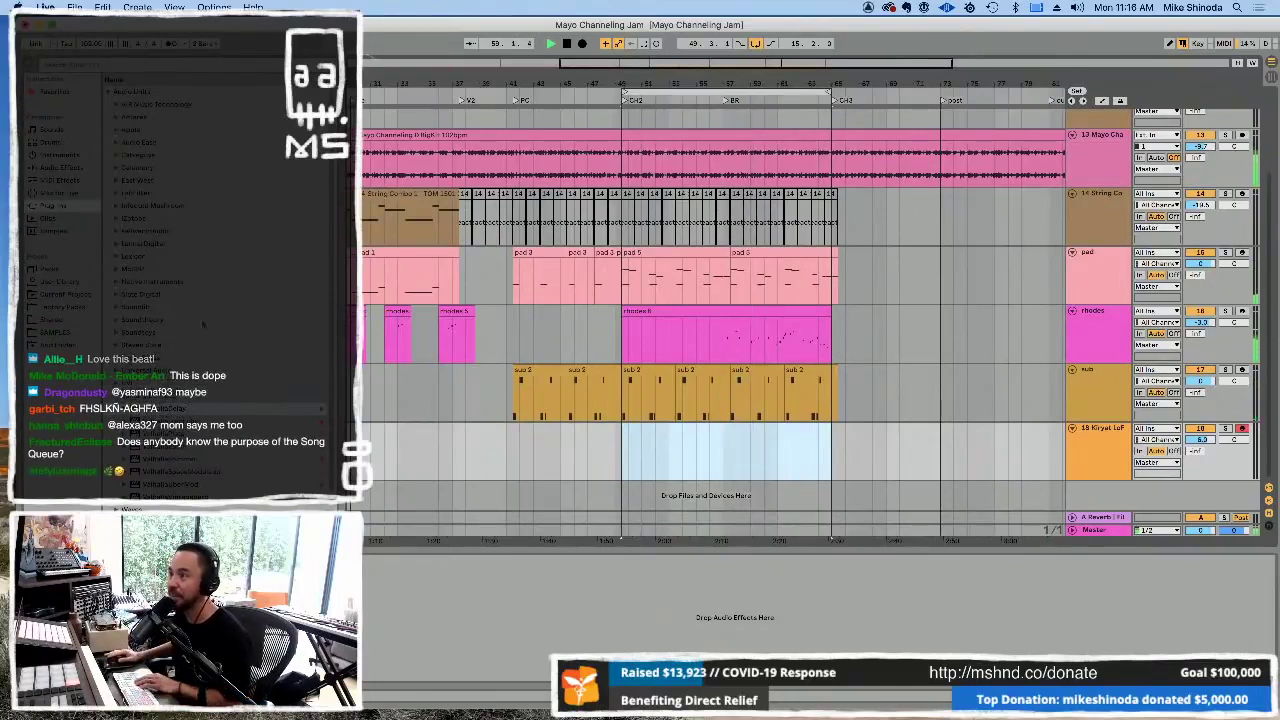
- Add a new MIDI track below the Kiryat LoF track and browse the library's samples for its instrument
{"action": "left_click", "coordinate": [145, 332]}
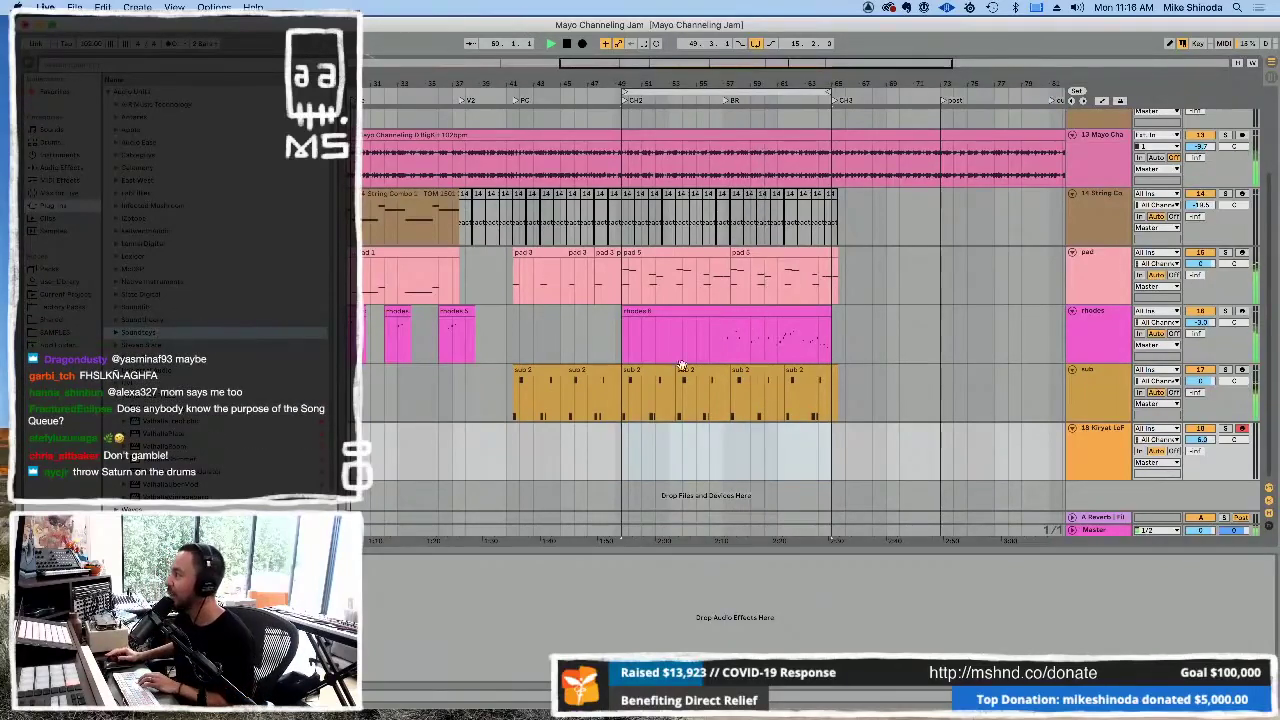
{"action": "left_click", "coordinate": [1110, 436]}
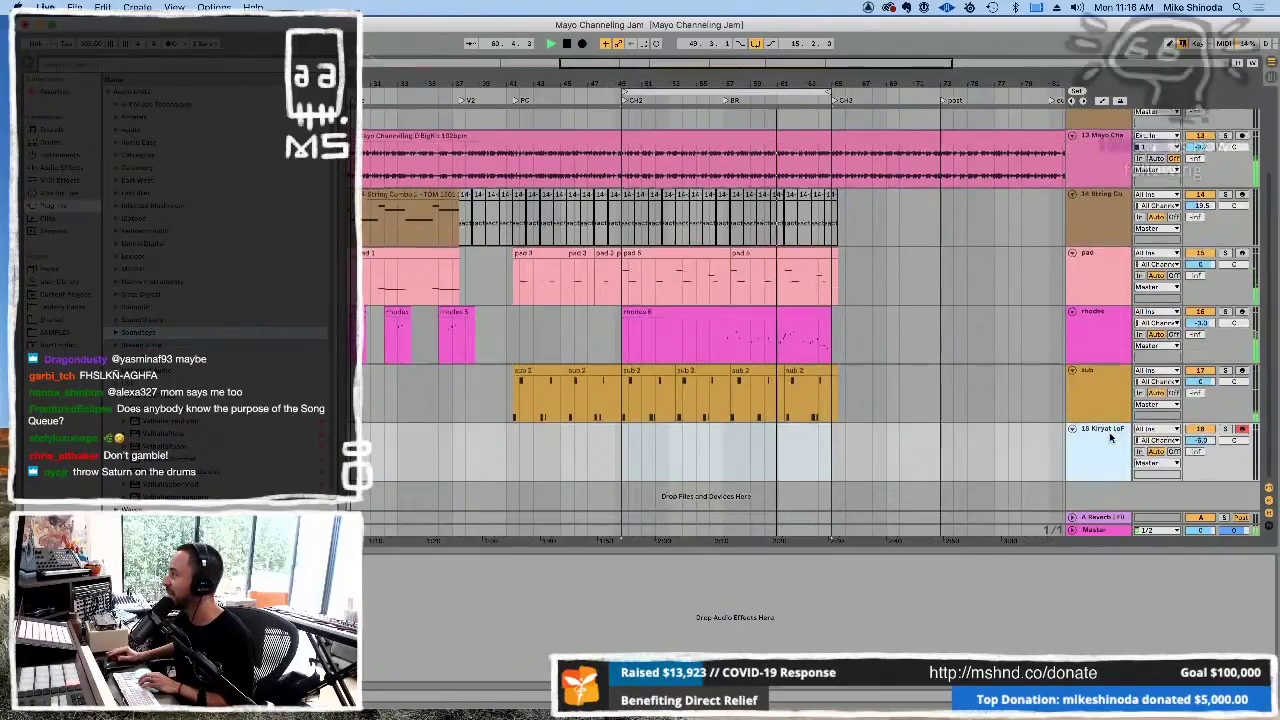
{"action": "key", "text": "super+shift+t"}
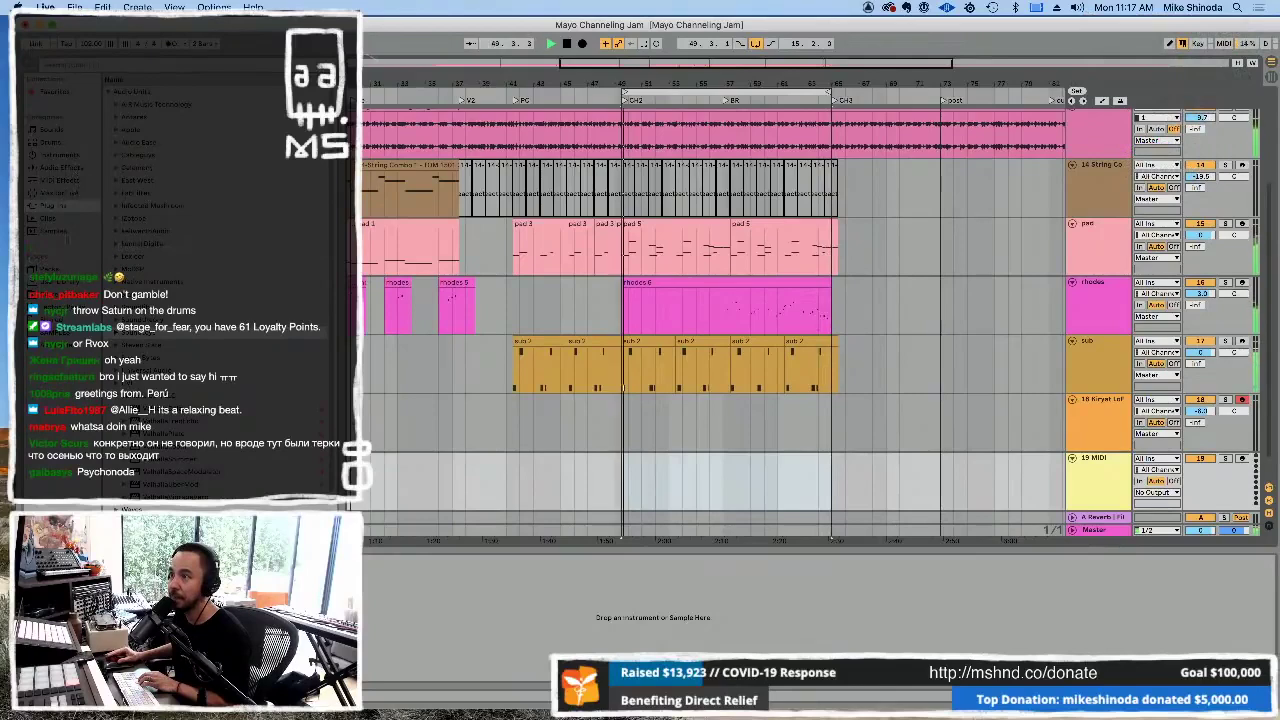
{"action": "left_click", "coordinate": [56, 230]}
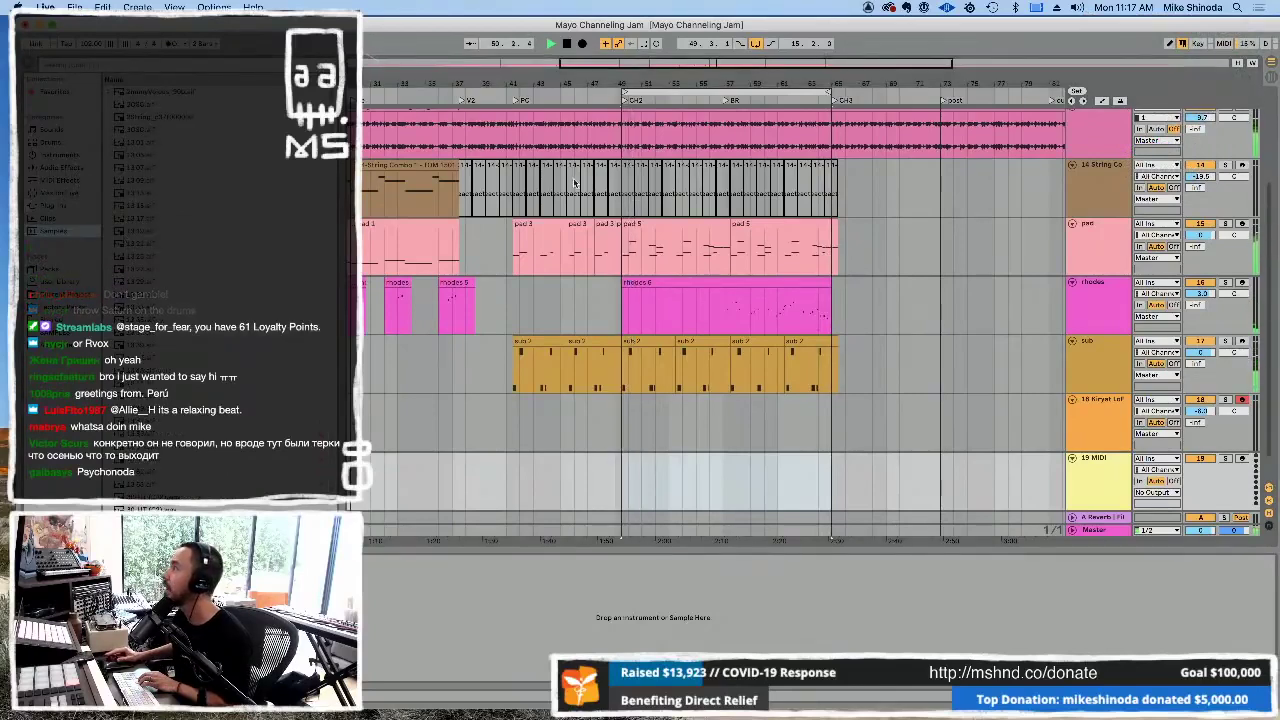
- Extend the loop's end to the CH3 marker, making the loop 16 bars long
{"action": "key", "text": "plus"}
{"action": "key", "text": "plus"}
{"action": "key", "text": "plus"}
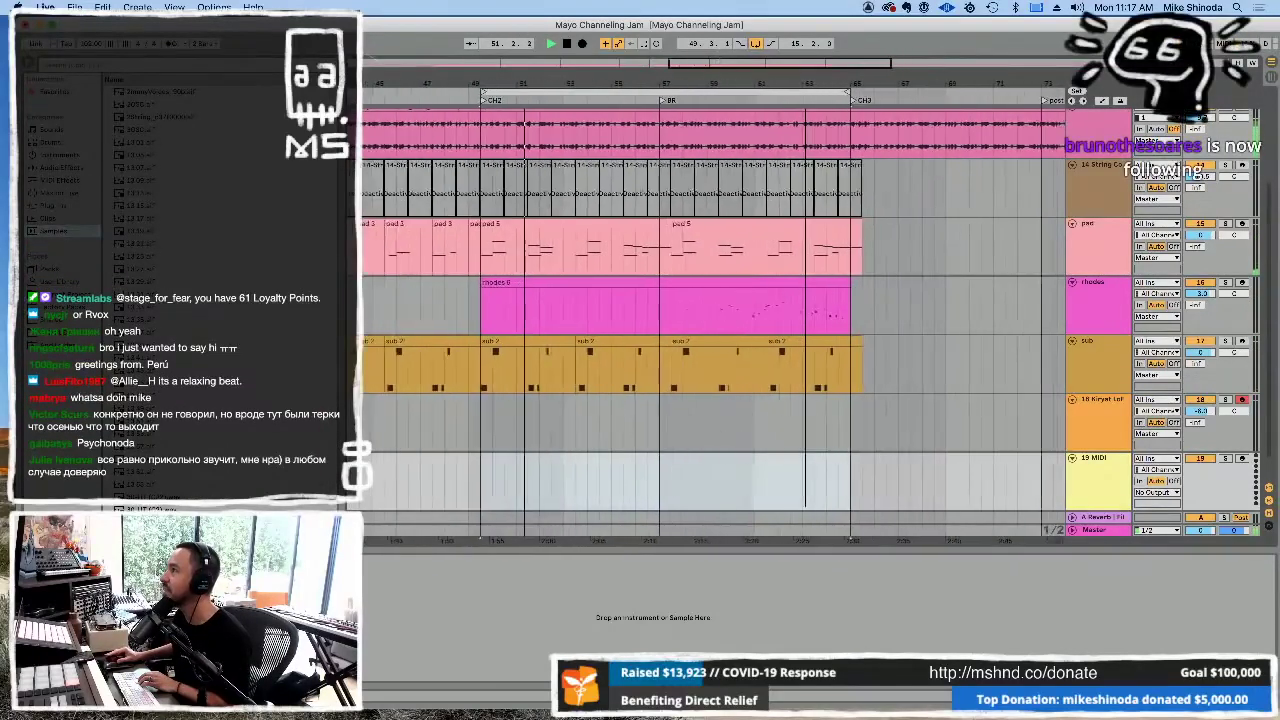
{"action": "left_click_drag", "start_coordinate": [858, 103], "coordinate": [866, 95]}
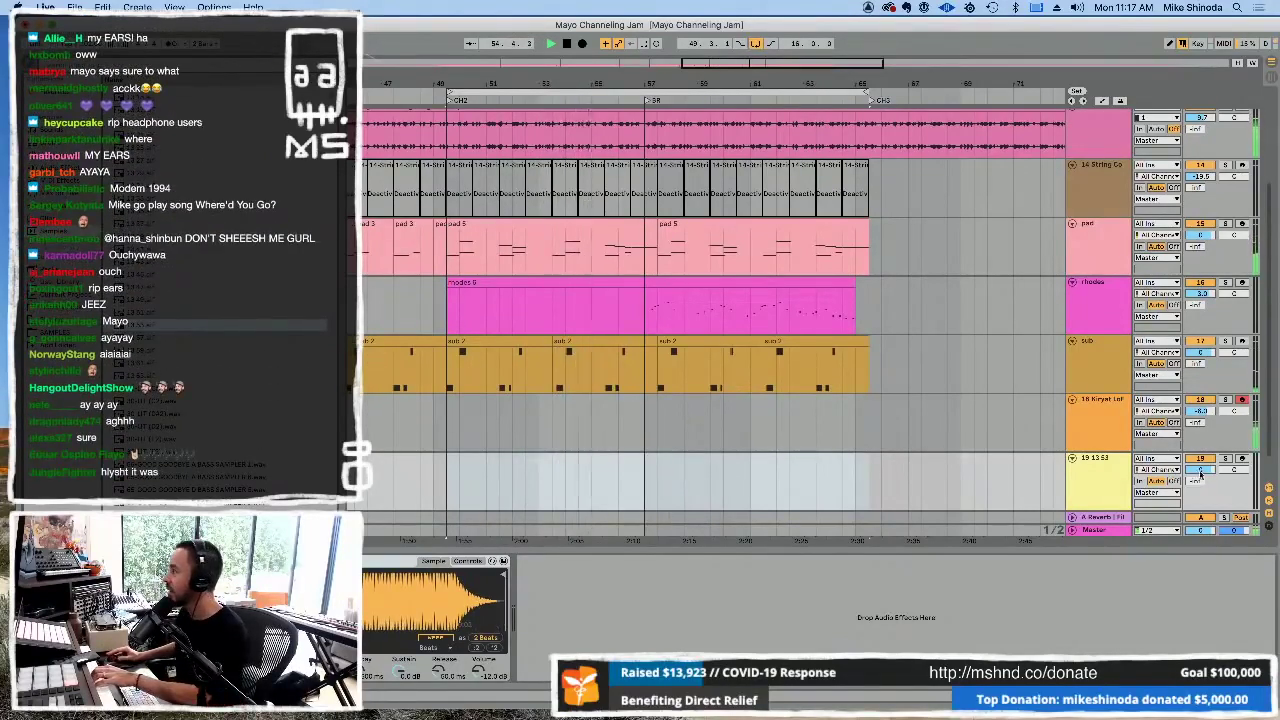
- Arm the new 13 53 sampler track for recording and disarm the Kiryat LoF track
{"action": "left_click", "coordinate": [1236, 458]}
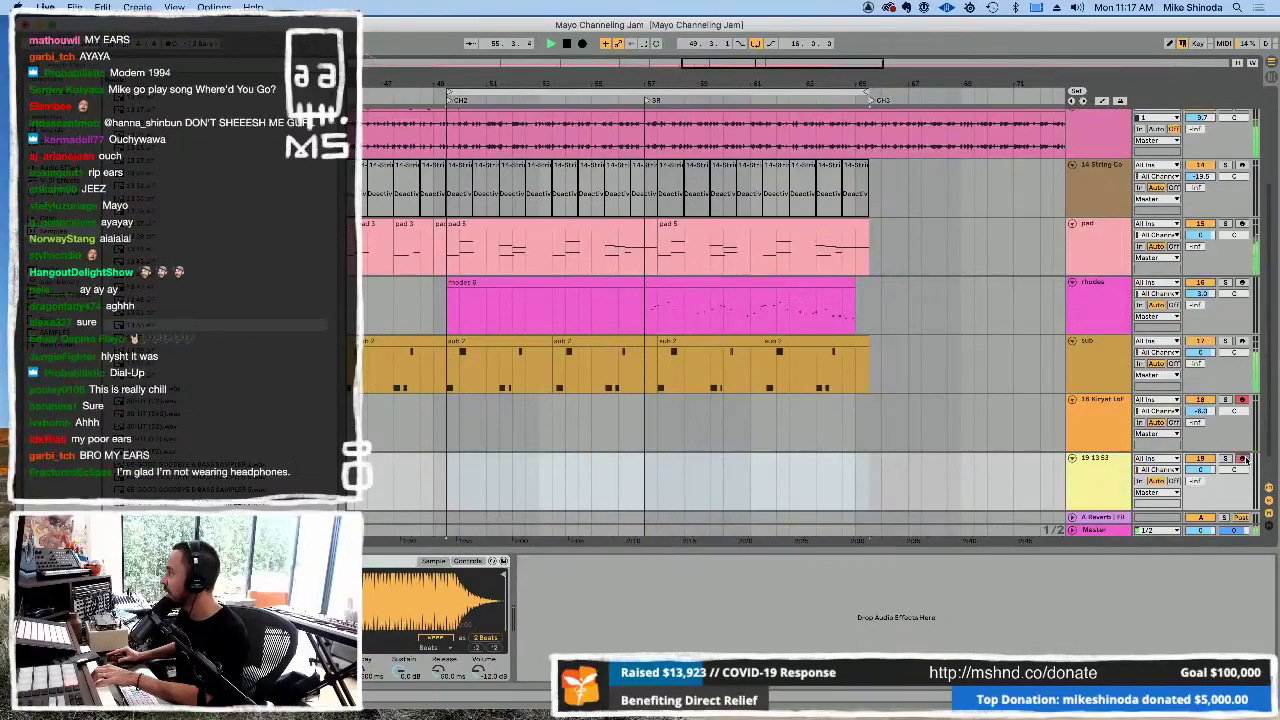
{"action": "left_click", "coordinate": [1243, 400]}
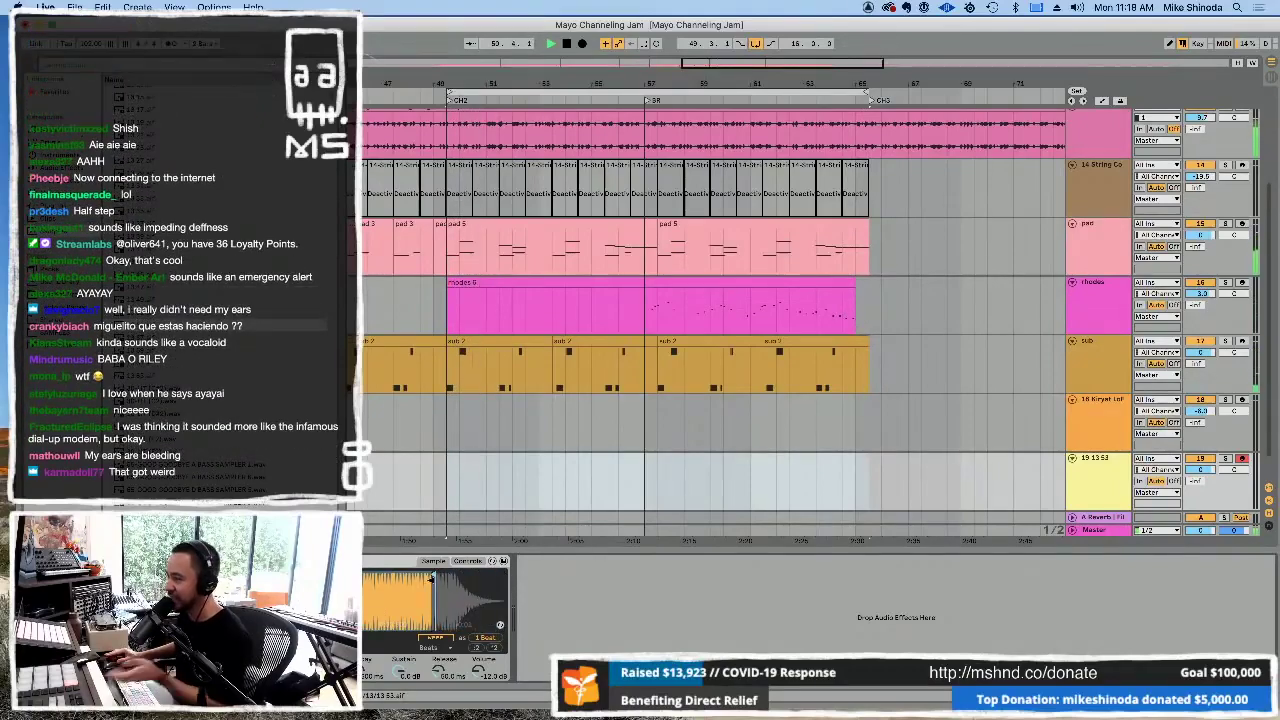
- Bring the whole sampler into view and trim the 13 53 sample's playback region to a short section of the waveform
{"action": "left_click_drag", "start_coordinate": [5, 712], "coordinate": [375, 642]}
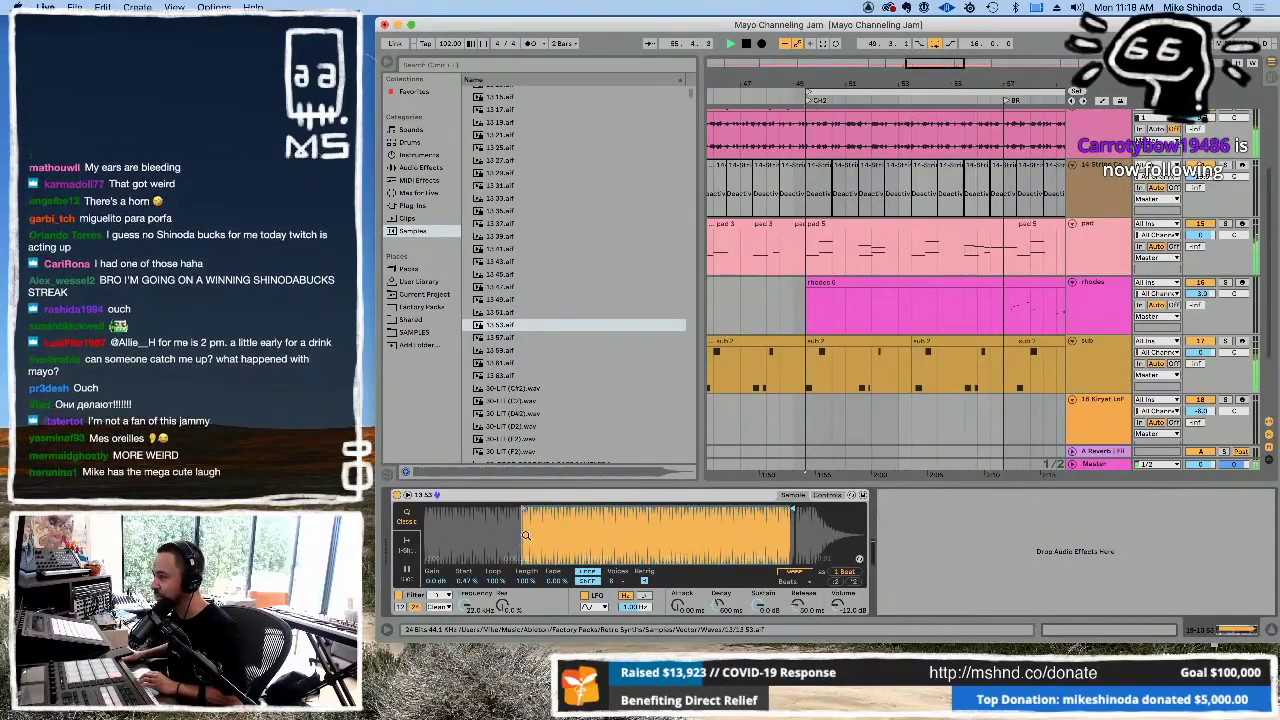
{"action": "scroll", "coordinate": [522, 510], "scroll_direction": "up", "scroll_amount": 5}
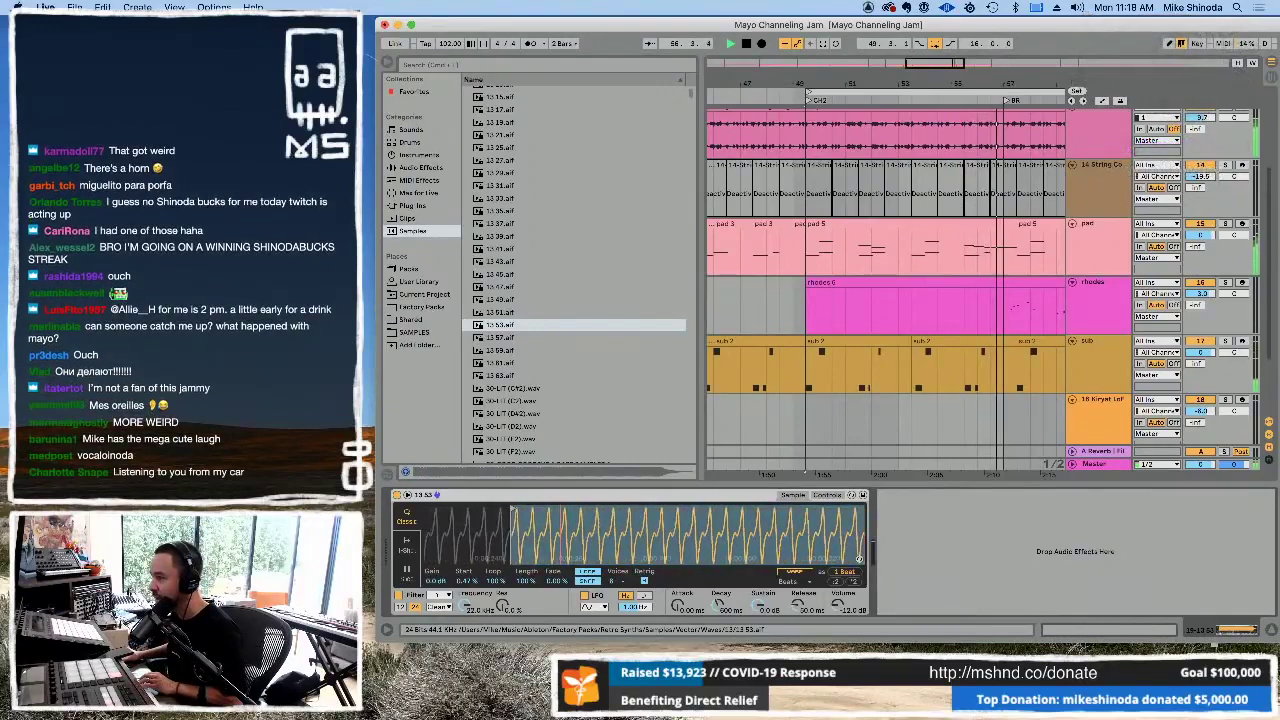
{"action": "scroll", "coordinate": [522, 510], "scroll_direction": "up", "scroll_amount": 5}
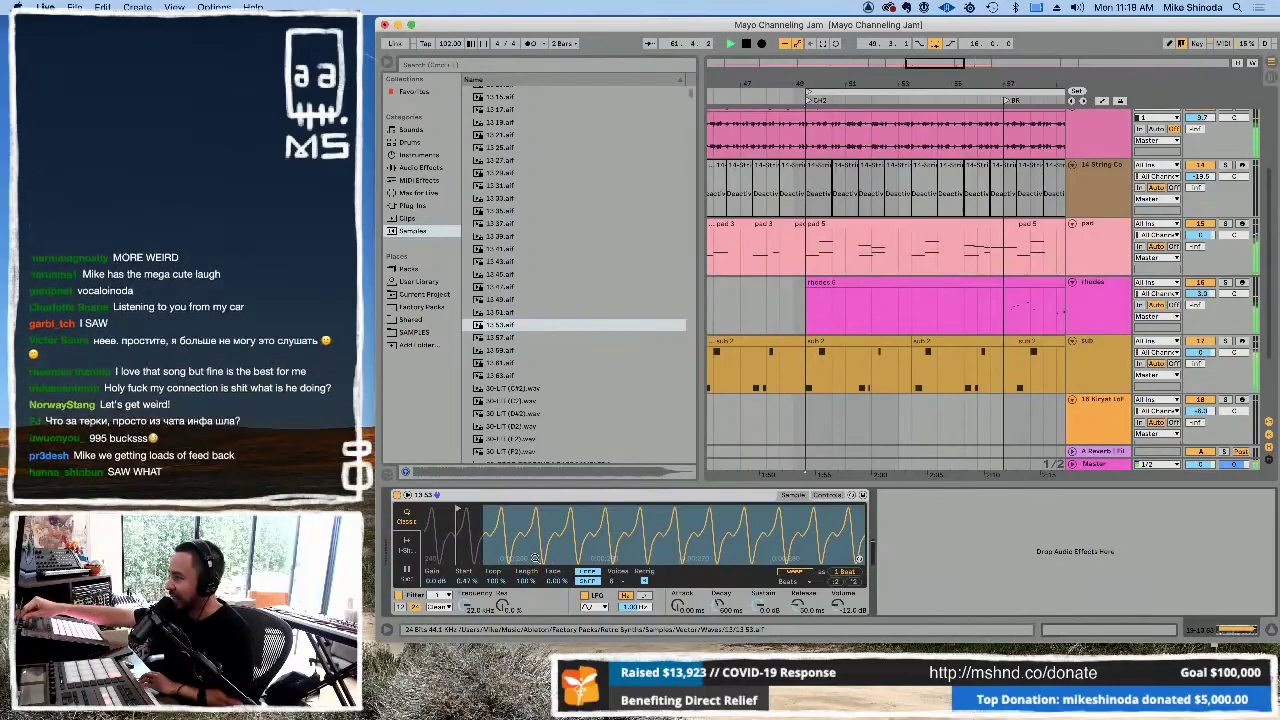
{"action": "scroll", "coordinate": [645, 535], "scroll_direction": "down", "scroll_amount": 10}
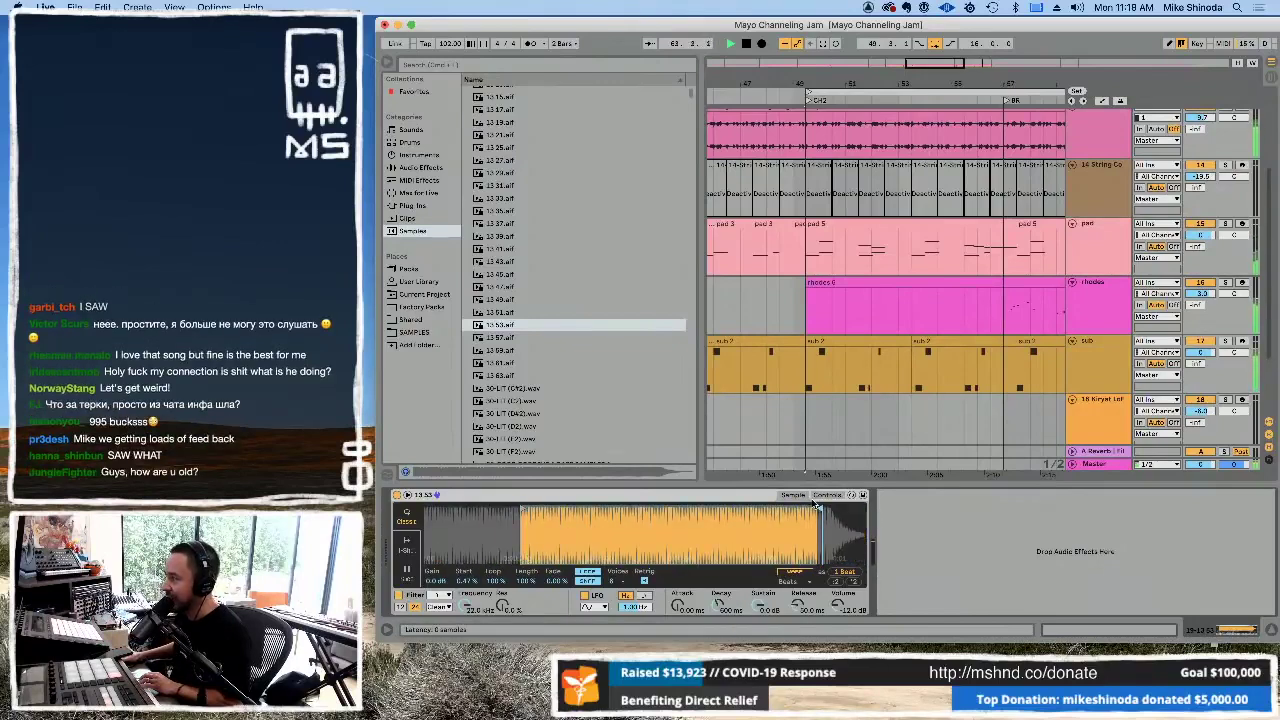
{"action": "scroll", "coordinate": [815, 535], "scroll_direction": "up", "scroll_amount": 2}
{"action": "scroll", "coordinate": [700, 530], "scroll_direction": "up", "scroll_amount": 4}
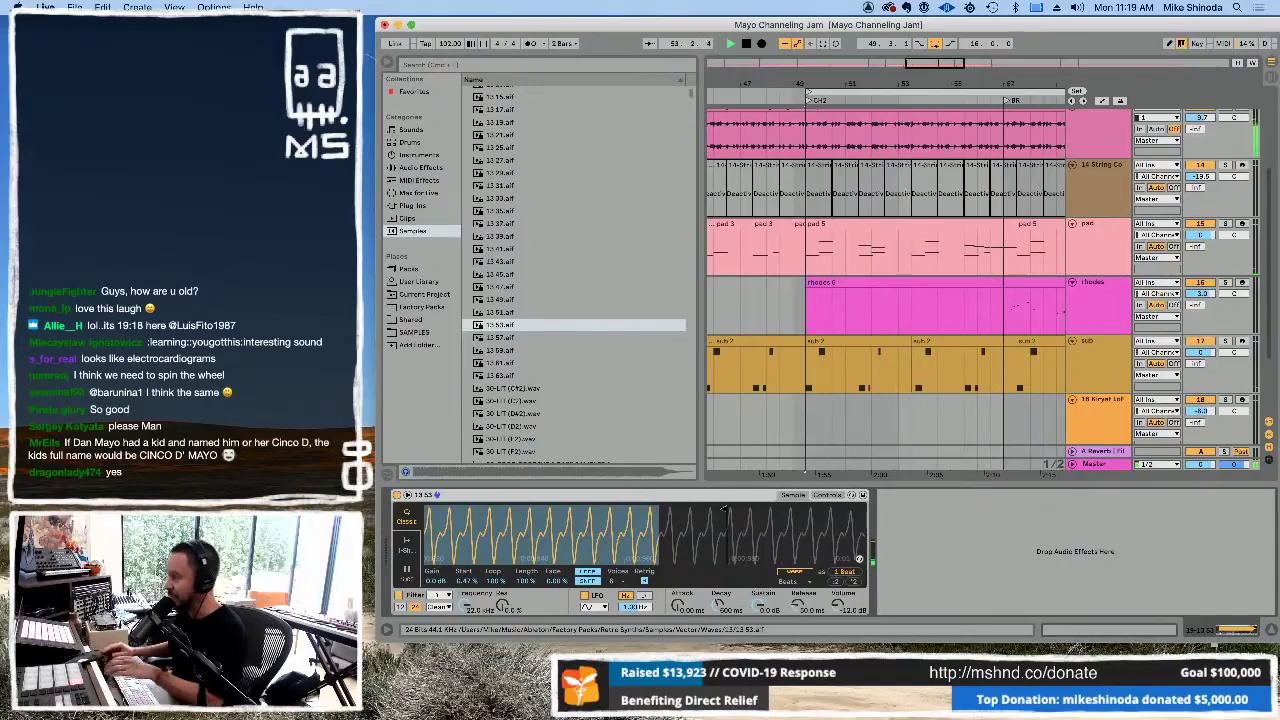
{"action": "left_click_drag", "start_coordinate": [652, 528], "coordinate": [652, 476]}
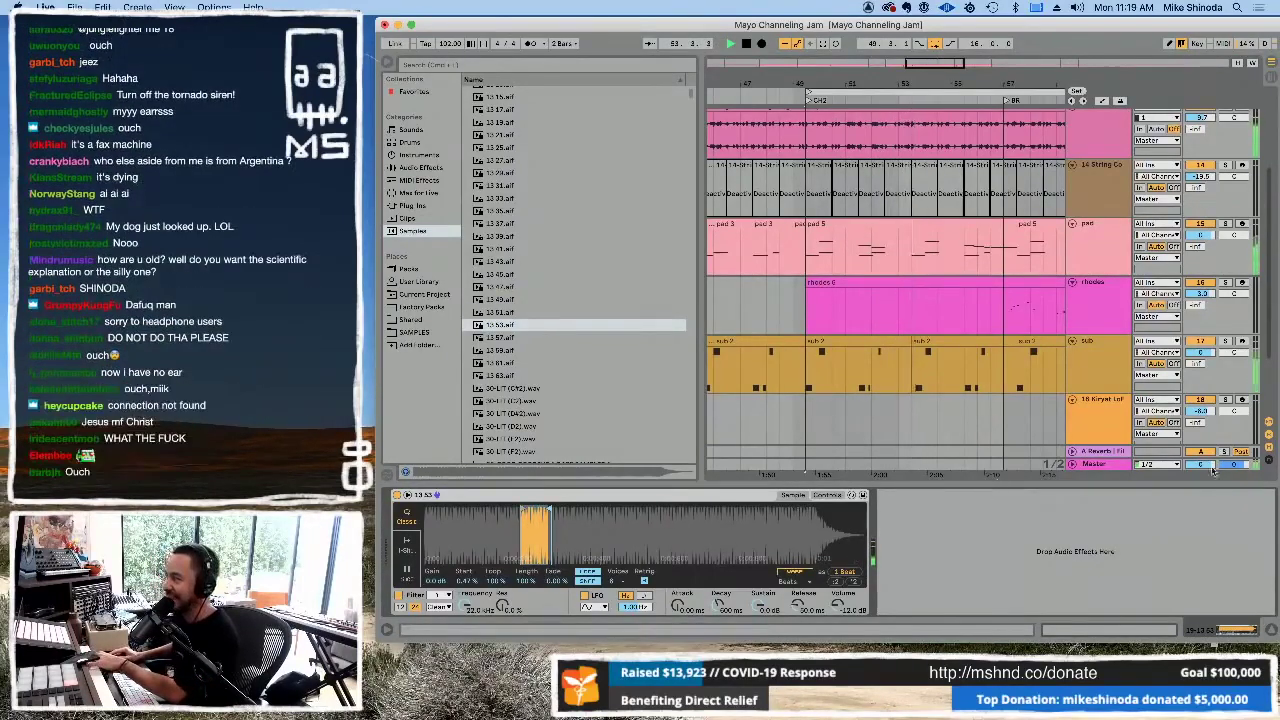
- Lower the sub track's volume to -7.7 dB
{"action": "left_click_drag", "start_coordinate": [1200, 352], "coordinate": [1200, 360]}
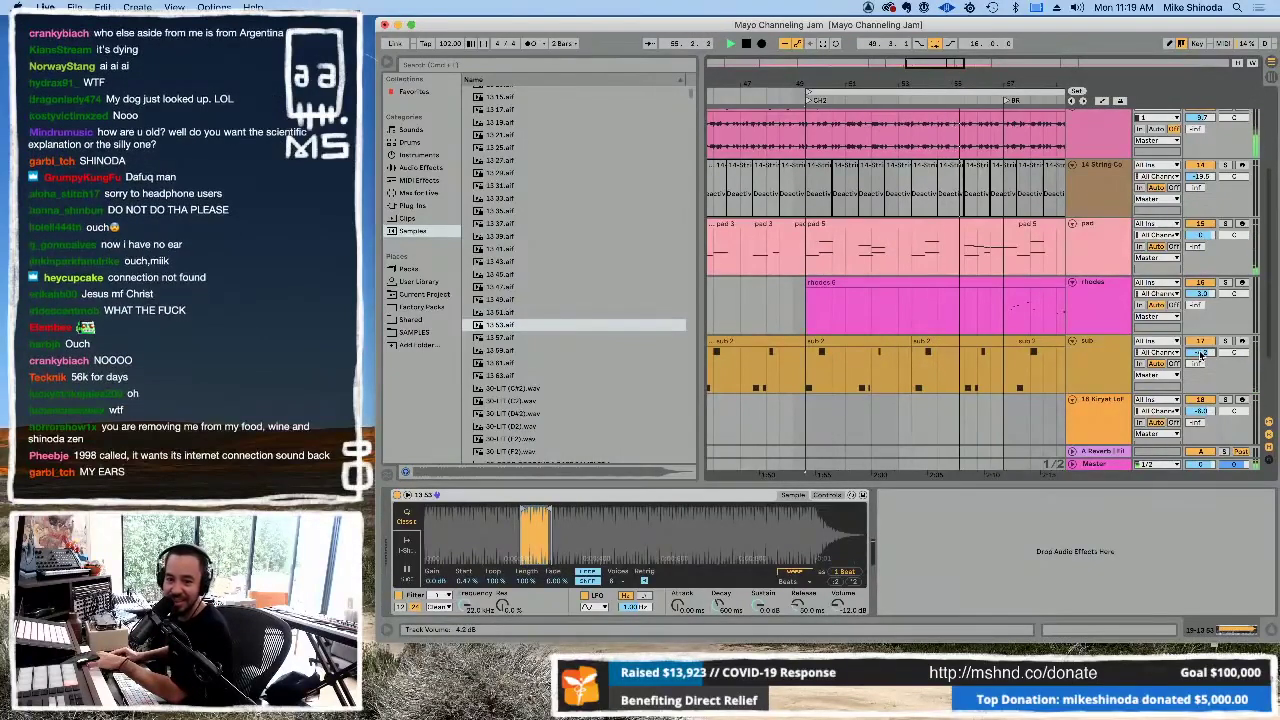
{"action": "left_click_drag", "start_coordinate": [1200, 356], "coordinate": [1200, 375]}
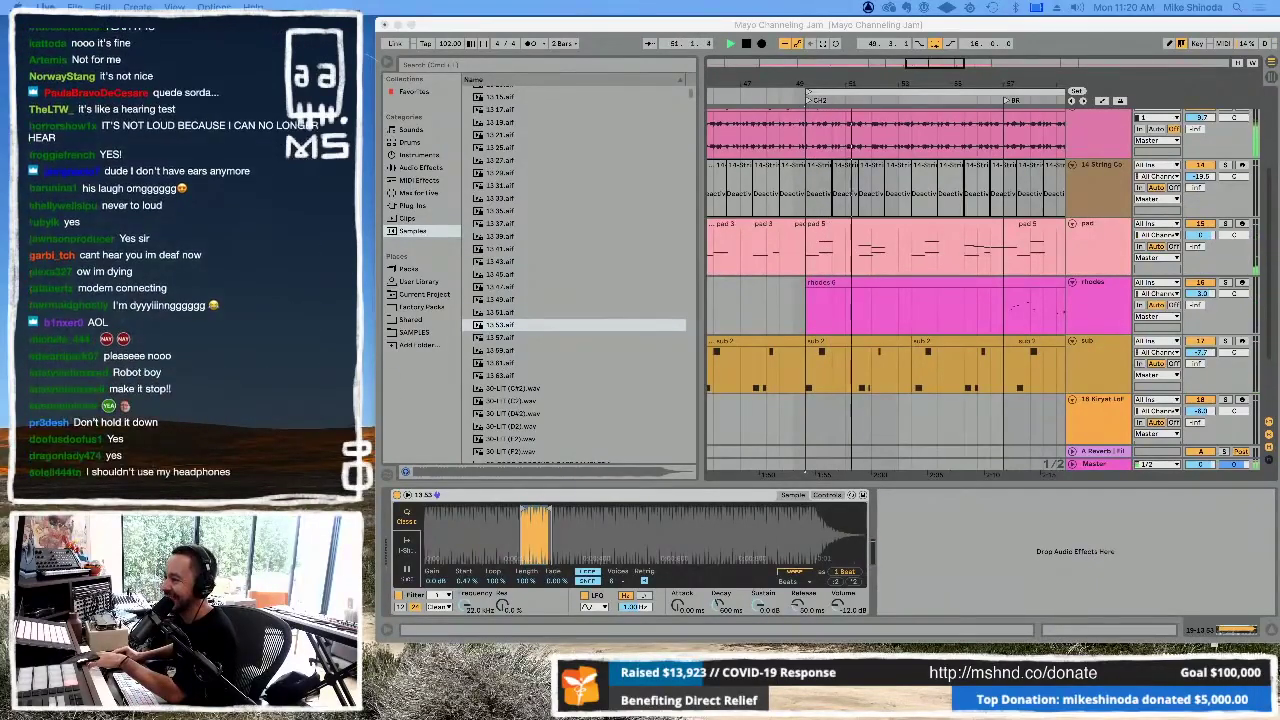
{"action": "key", "text": "super+Tab"}
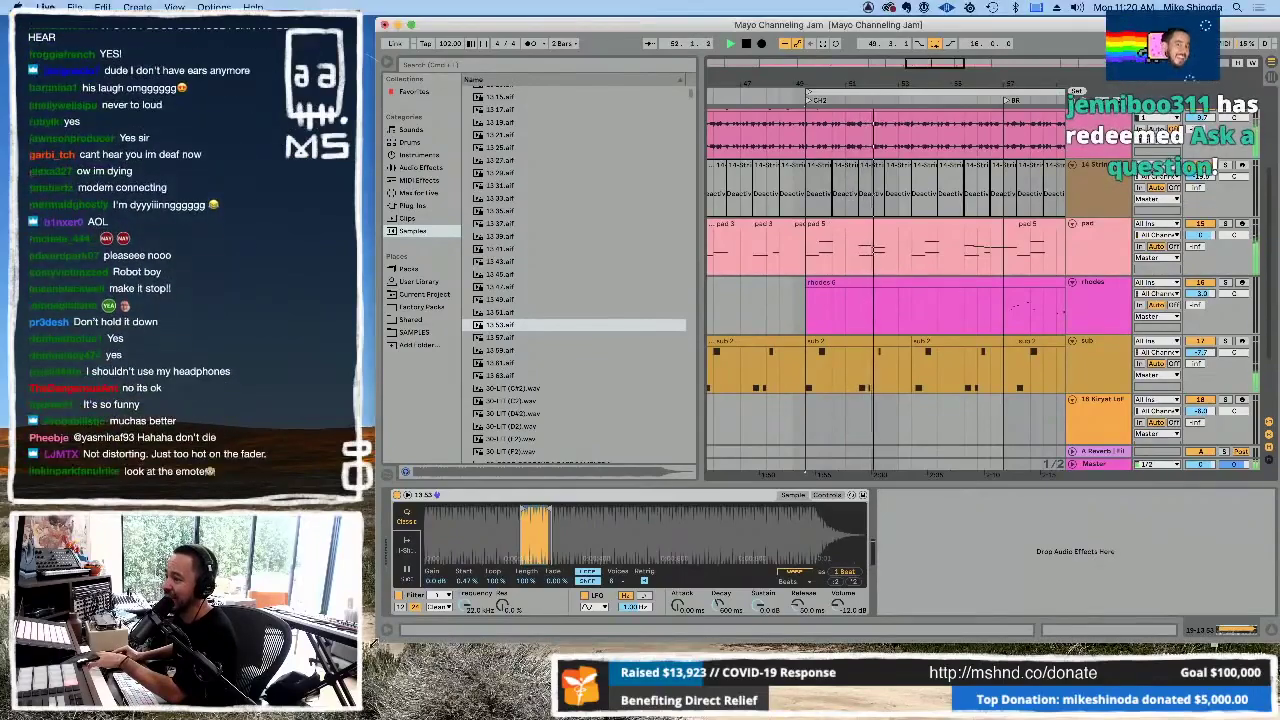
- Record a 13 53 sampler part between the CH2 and CH3 markers and show the sampler's detailed controls
{"action": "left_click_drag", "start_coordinate": [375, 638], "coordinate": [44, 694]}
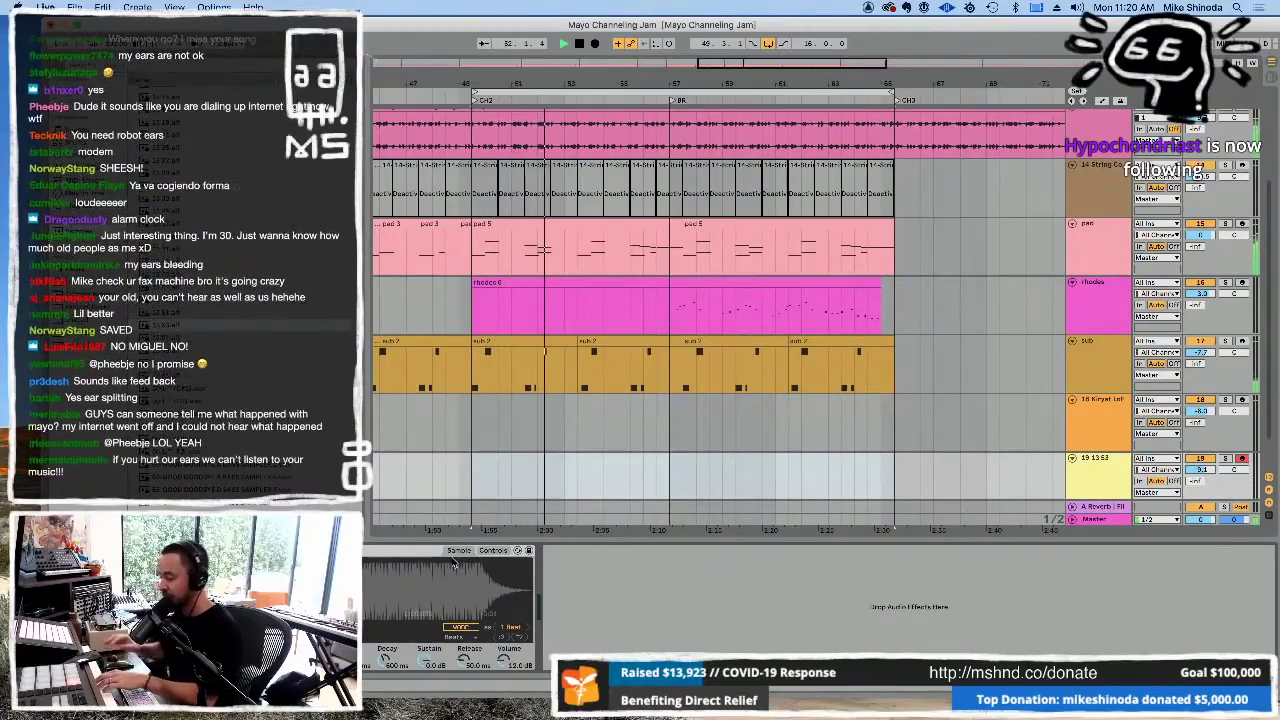
{"action": "key", "text": "F9"}
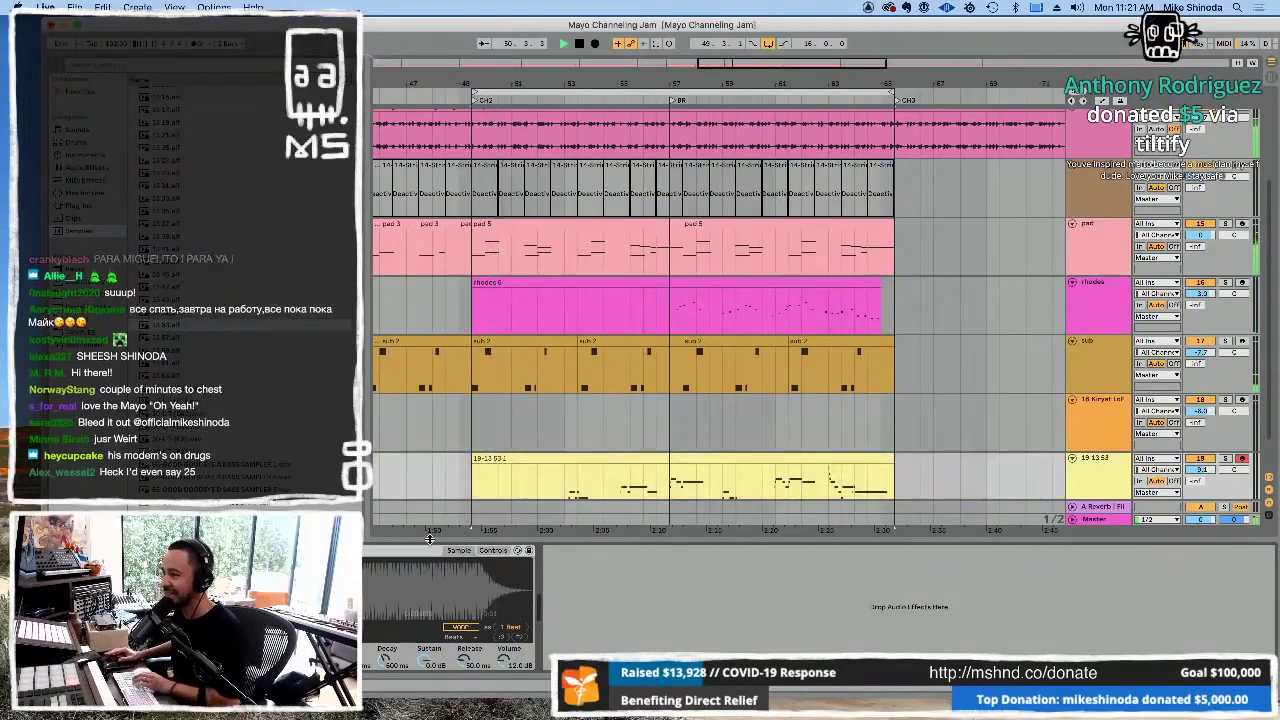
{"action": "left_click", "coordinate": [488, 550]}
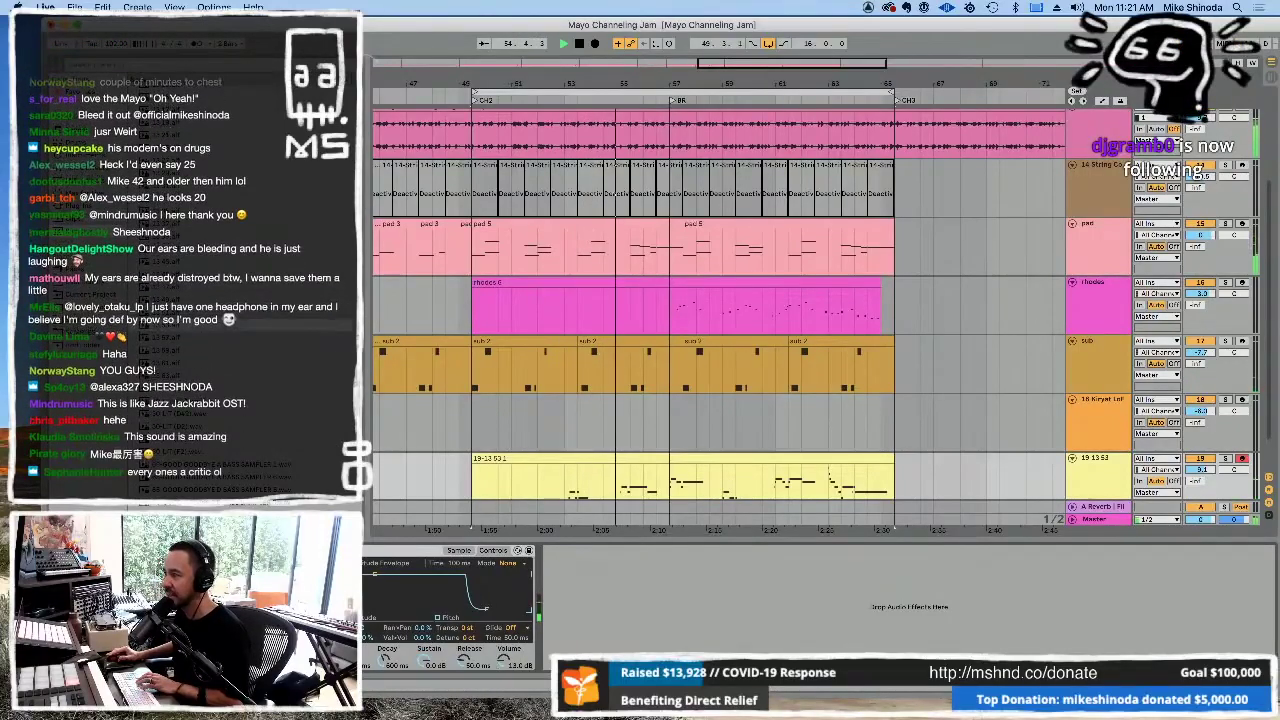
- Hide the sampler's device view so that the arrangement fills the window around the BR section
{"action": "key", "text": "super+alt+l"}
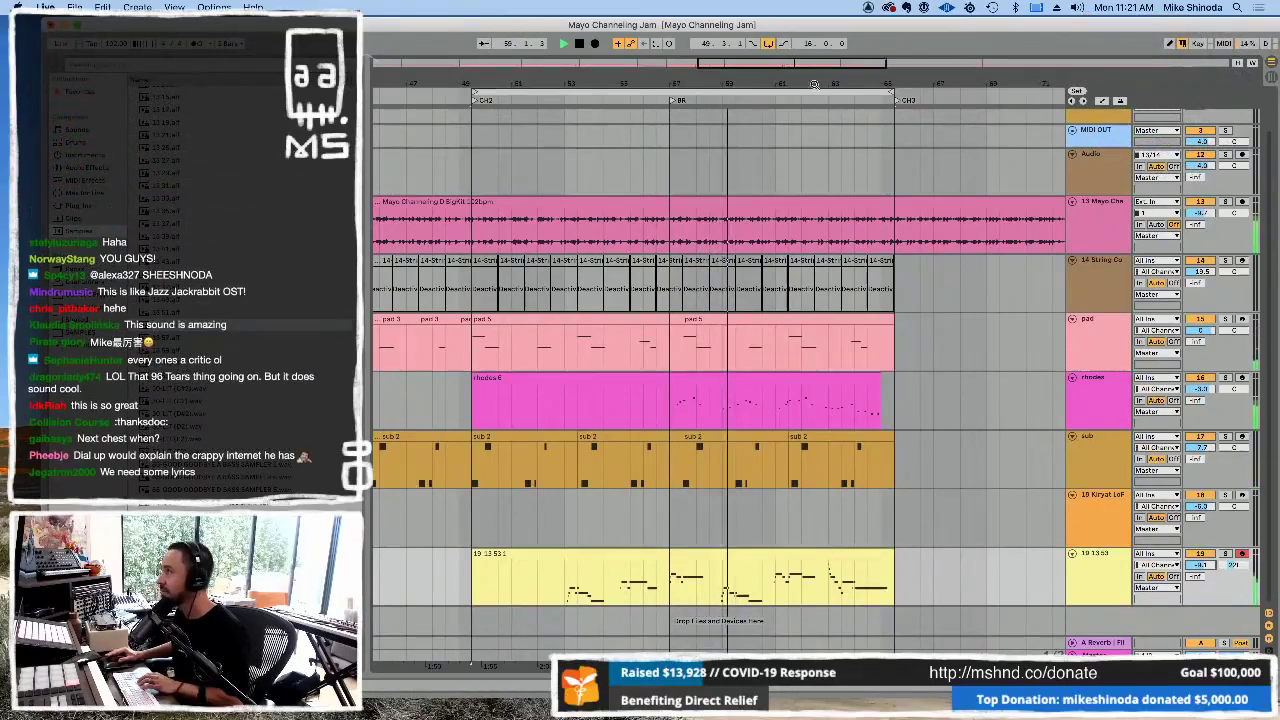
{"action": "key", "text": "minus"}
{"action": "key", "text": "minus"}
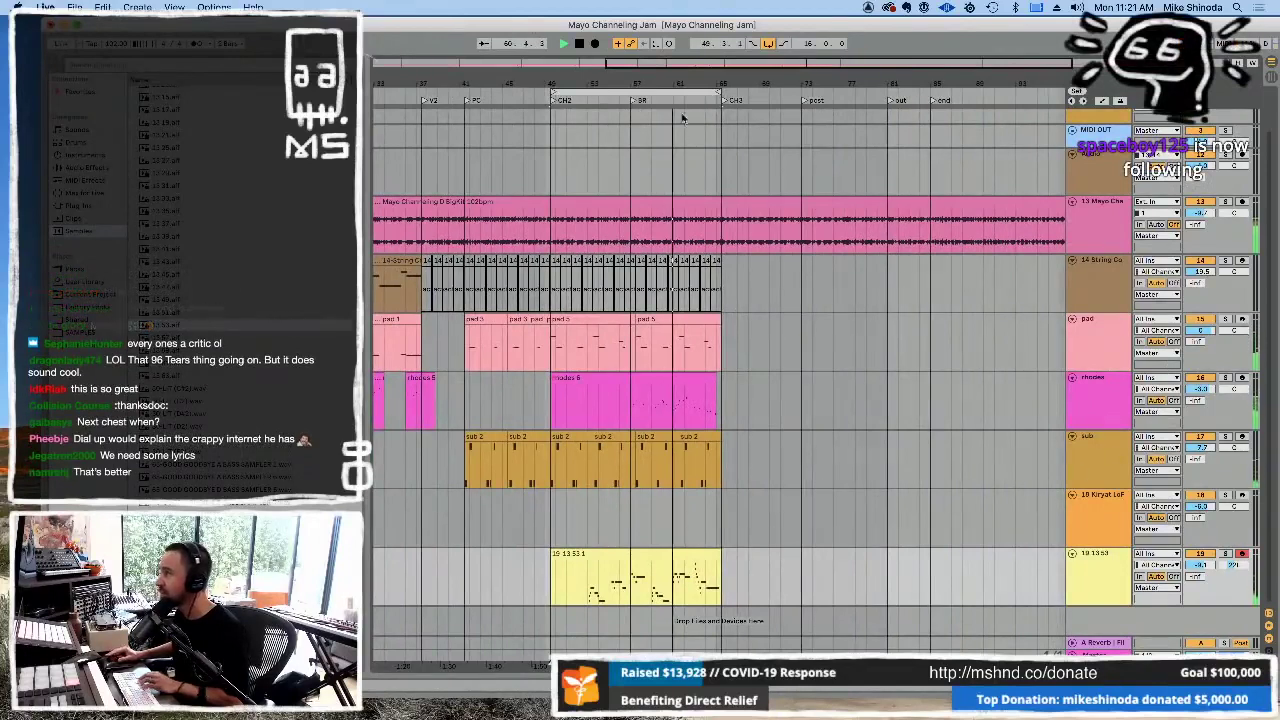
{"action": "key", "text": "plus"}
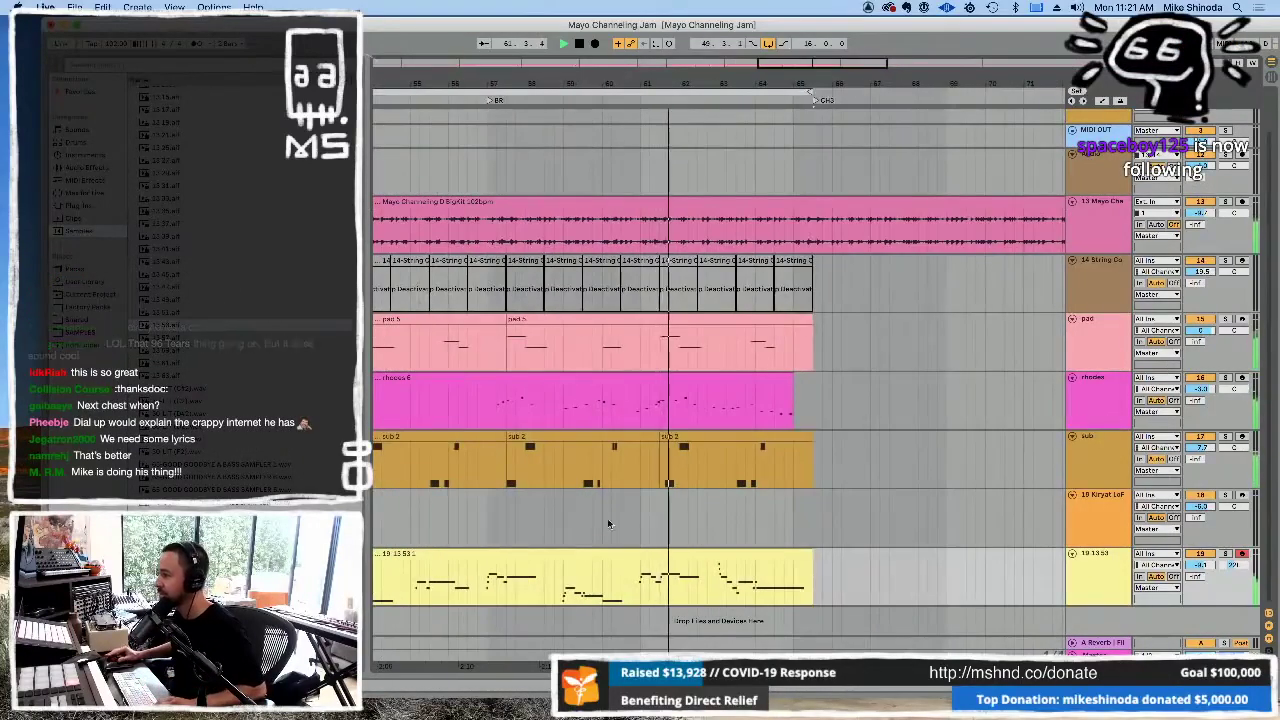
{"action": "left_click_drag", "start_coordinate": [813, 480], "coordinate": [488, 278]}
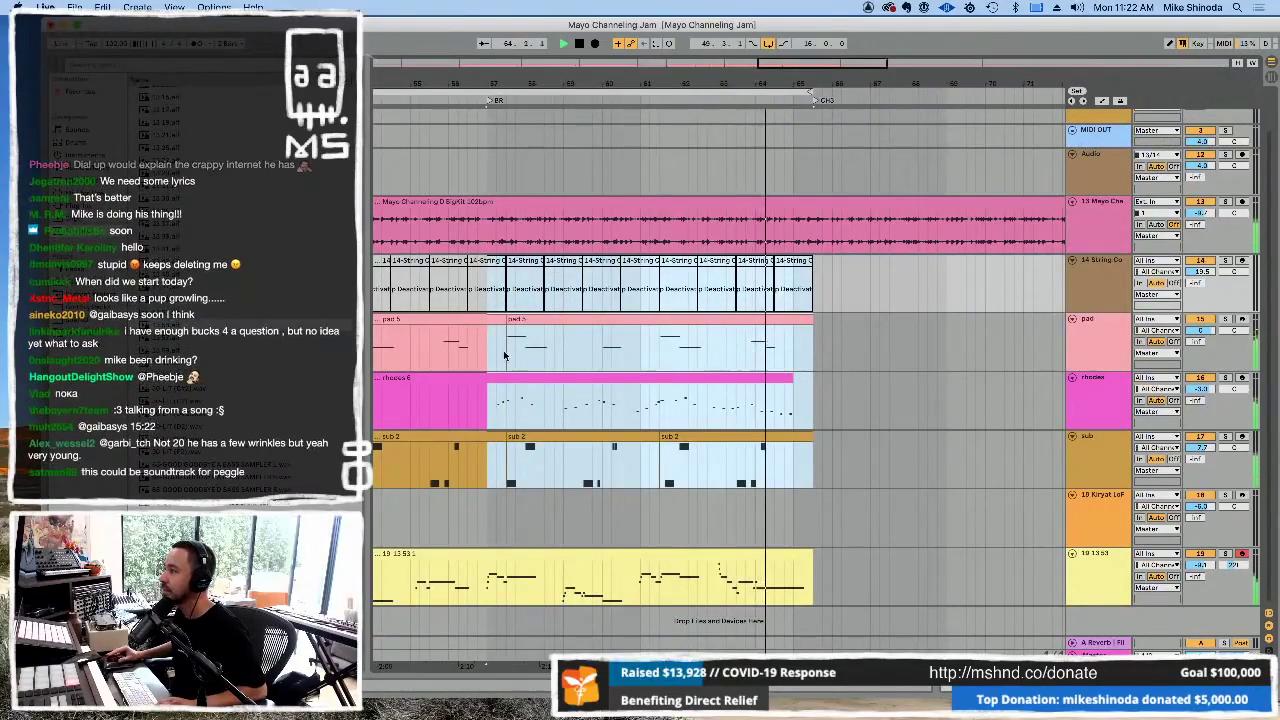
{"action": "left_click_drag", "start_coordinate": [506, 338], "coordinate": [794, 361]}
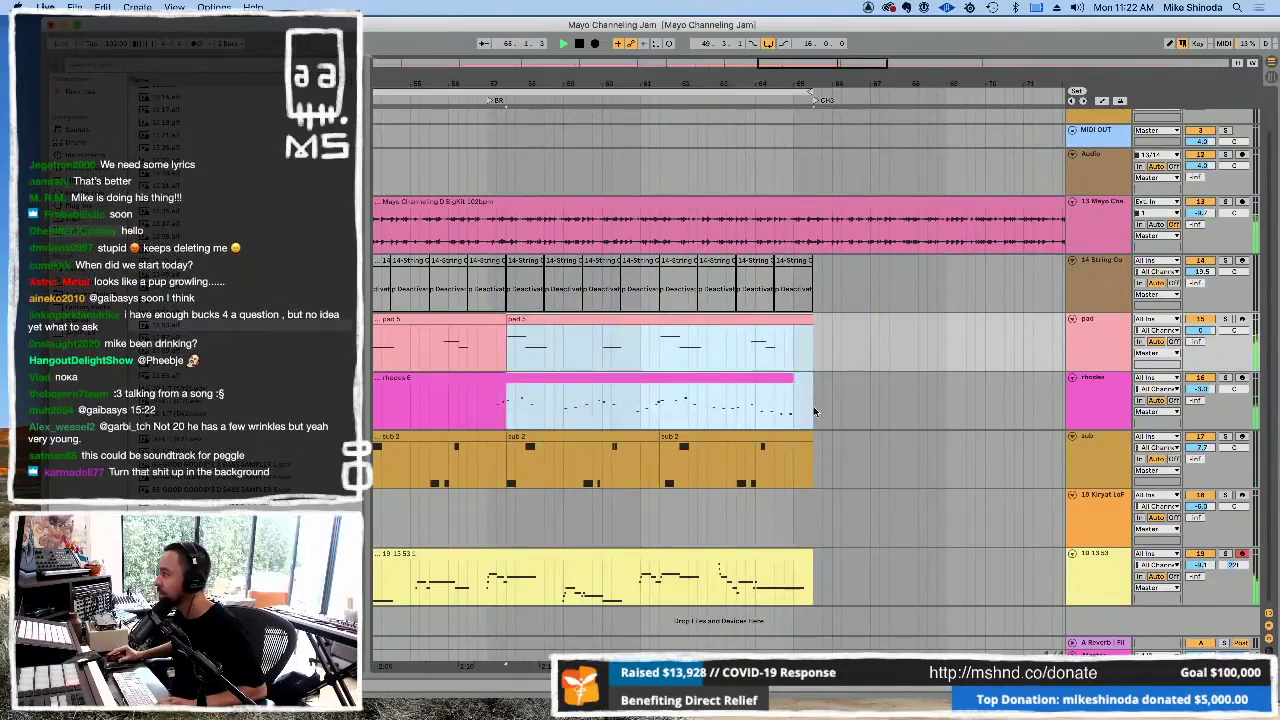
{"action": "left_click_drag", "start_coordinate": [814, 406], "coordinate": [508, 461]}
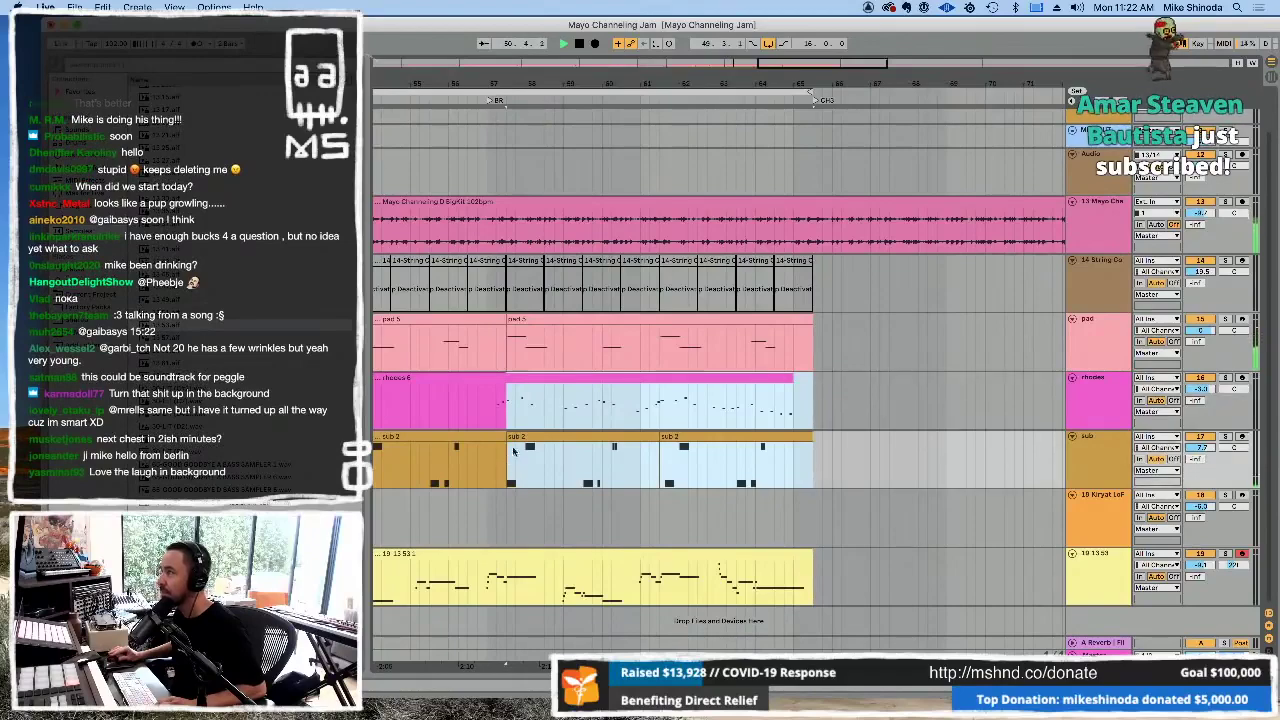
- Copy the eight-bar pad part that starts at the first CH marker
{"action": "key", "text": "minus"}
{"action": "key", "text": "minus"}
{"action": "key", "text": "minus"}
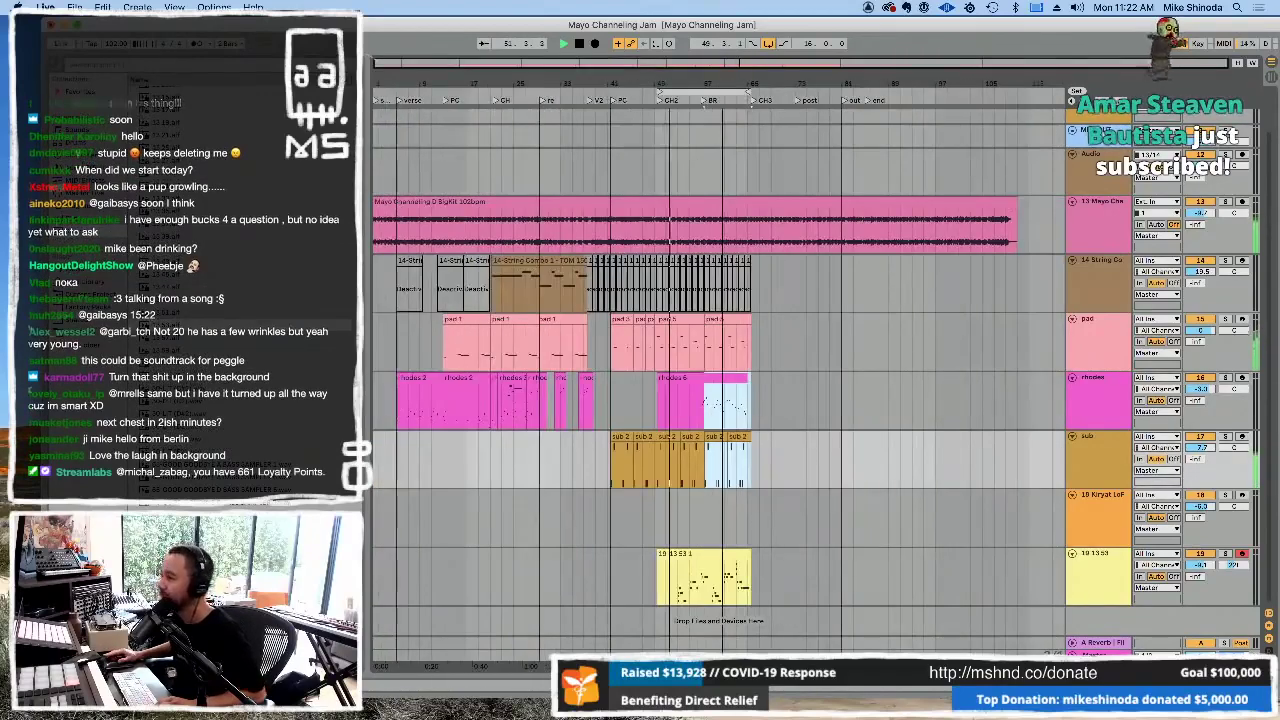
{"action": "key", "text": "plus"}
{"action": "key", "text": "plus"}
{"action": "key", "text": "plus"}
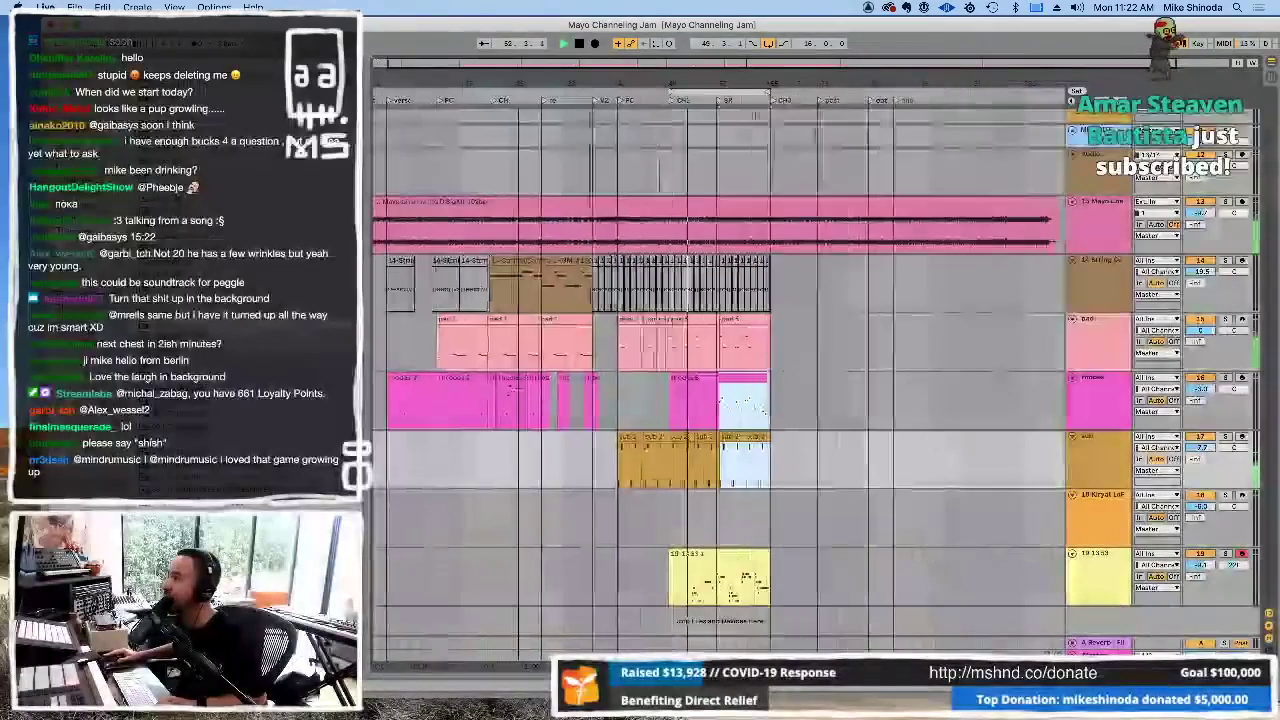
{"action": "key", "text": "minus"}
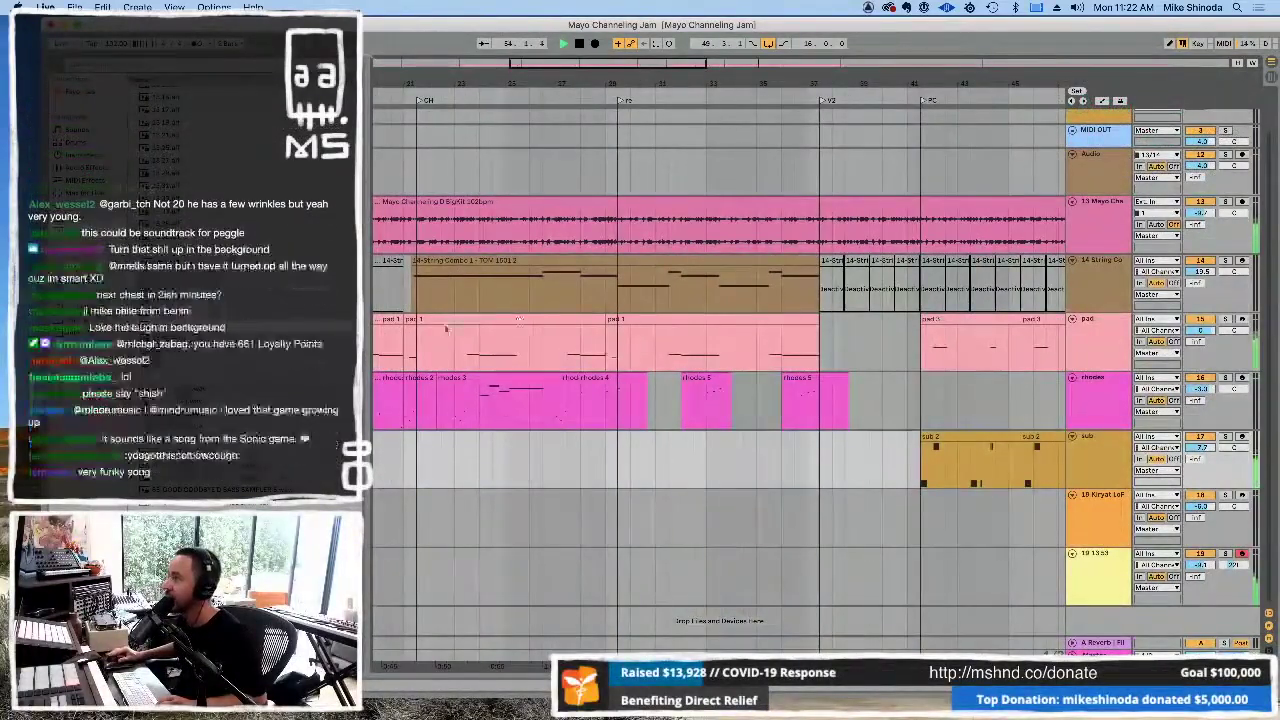
{"action": "left_click_drag", "start_coordinate": [419, 350], "coordinate": [619, 350]}
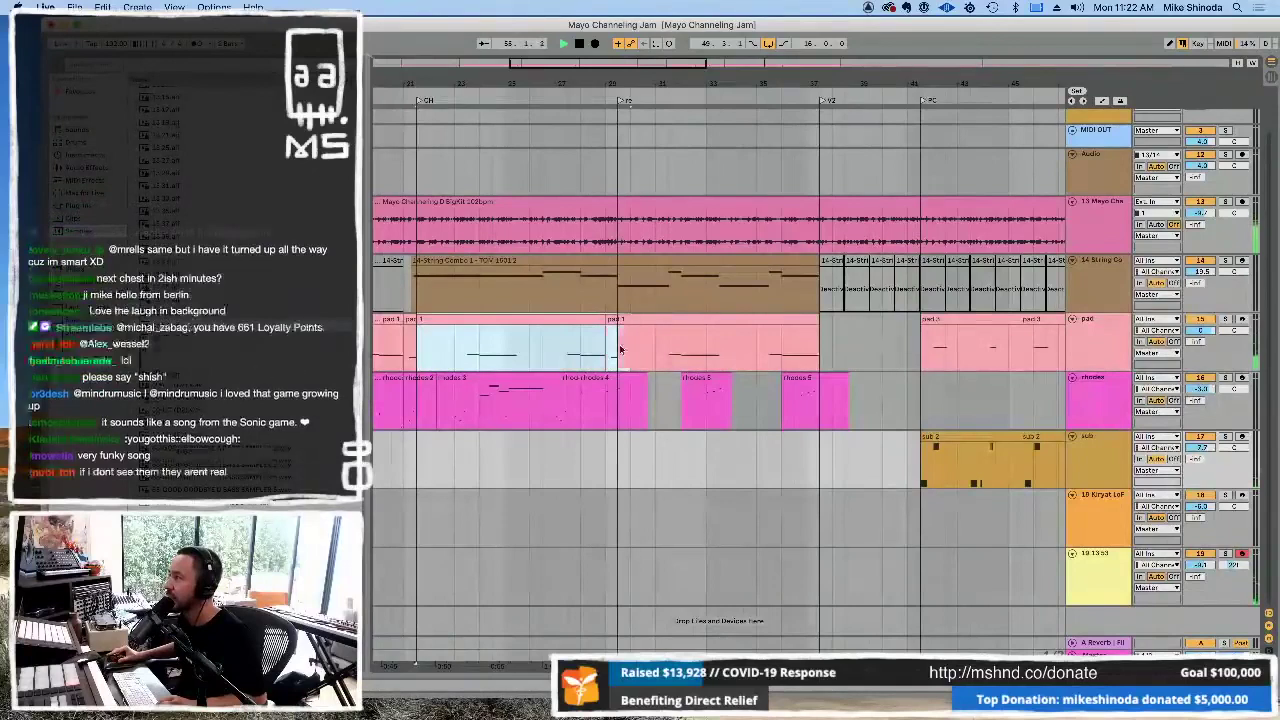
- Paste the copied pad part on the pad track at the CH3 marker and loop its eight bars
{"action": "key", "text": "minus"}
{"action": "key", "text": "minus"}
{"action": "key", "text": "minus"}
{"action": "key", "text": "minus"}
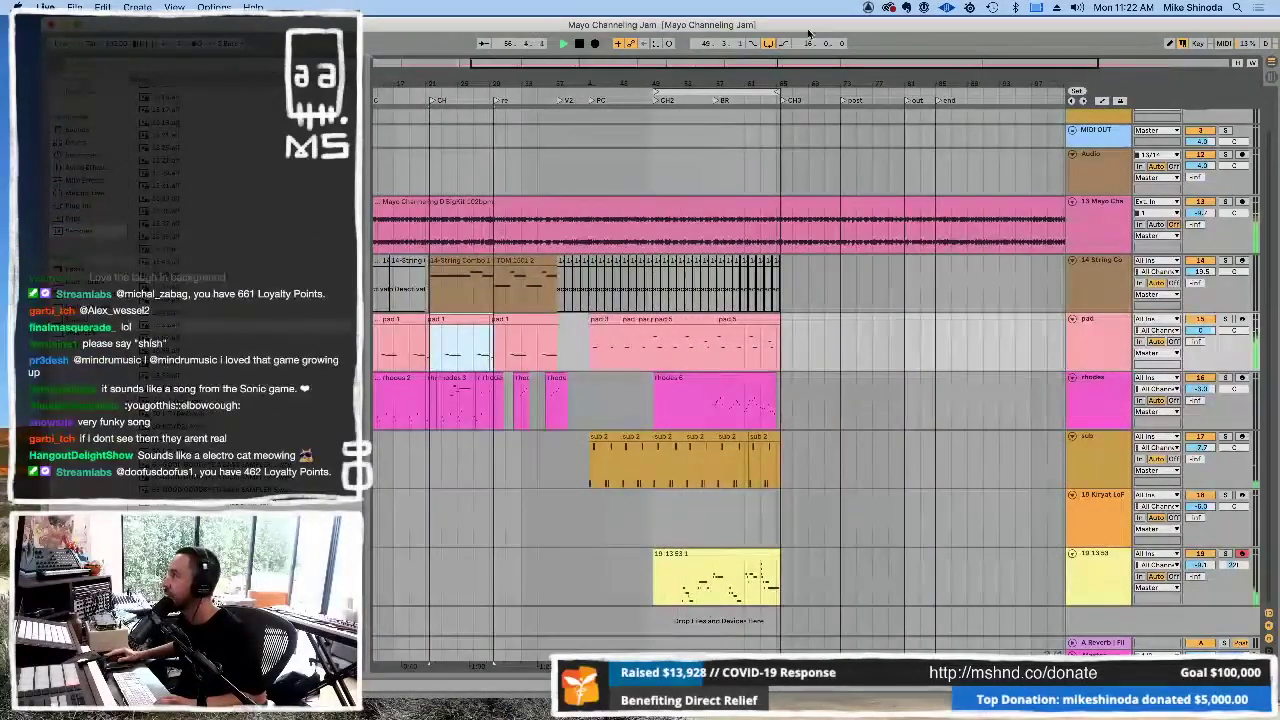
{"action": "left_click_drag", "start_coordinate": [795, 88], "coordinate": [679, 395]}
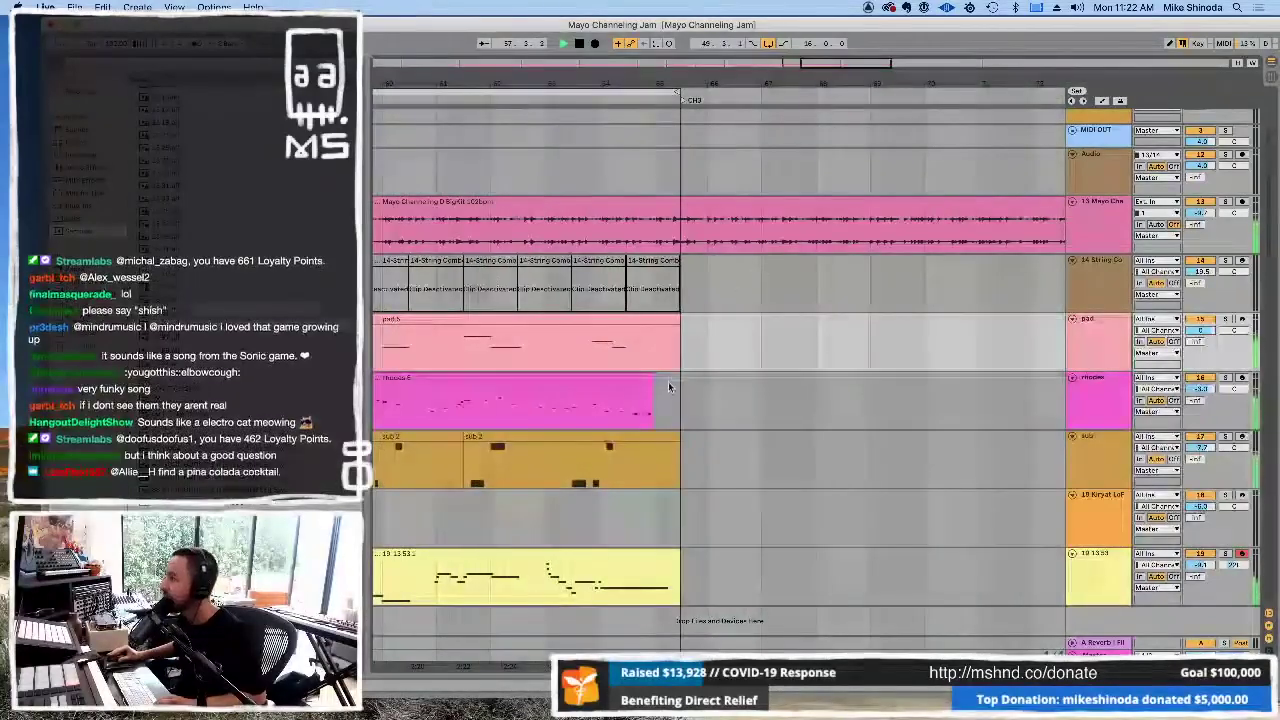
{"action": "left_click", "coordinate": [679, 398]}
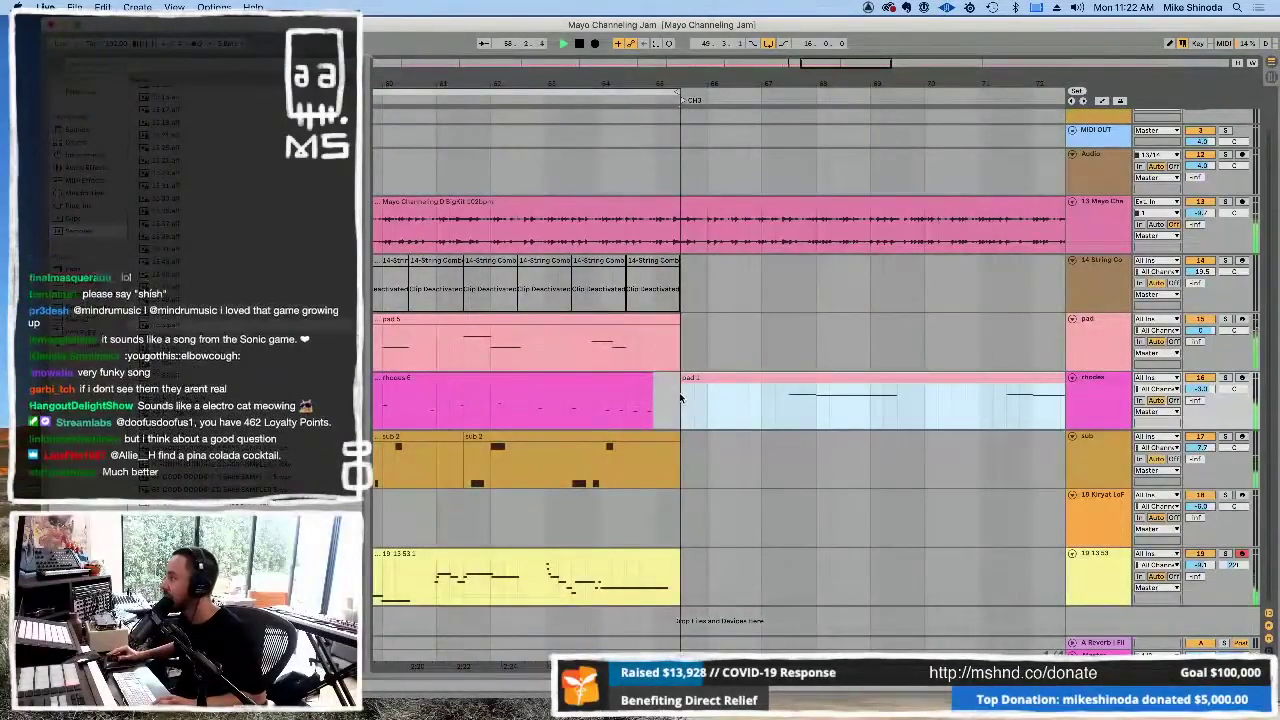
{"action": "left_click", "coordinate": [683, 358]}
{"action": "key", "text": "ctrl+v"}
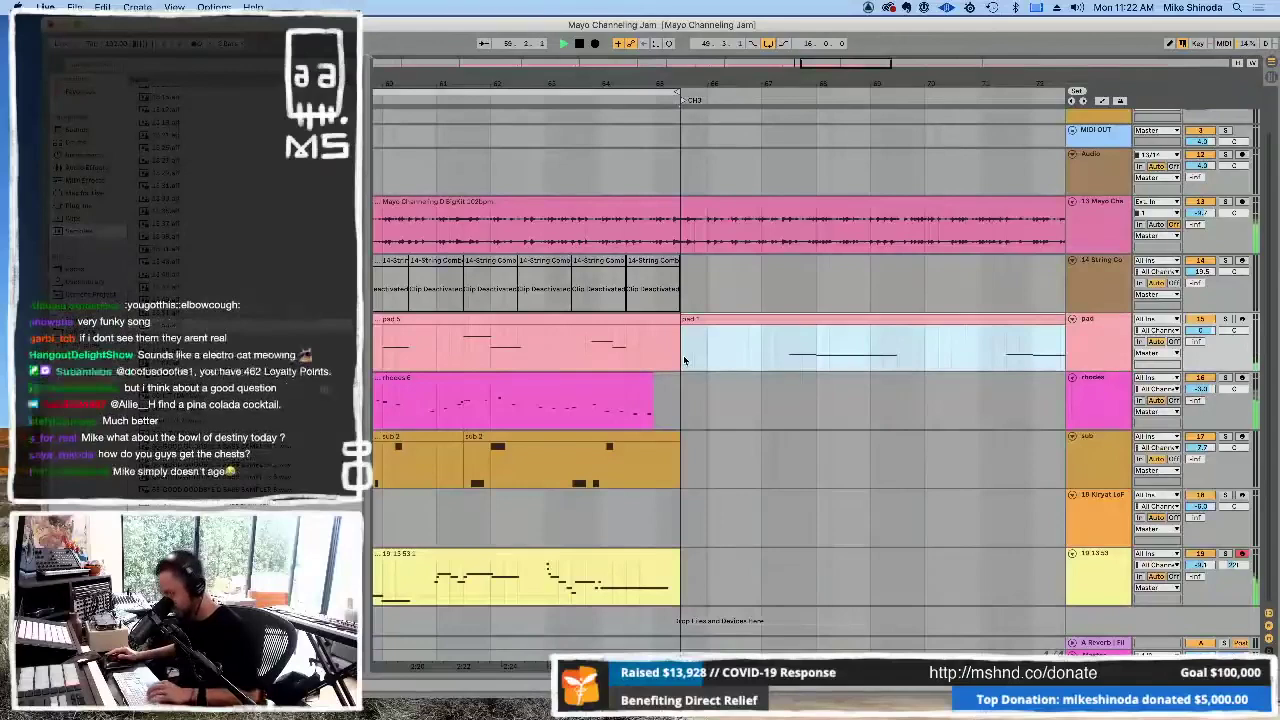
{"action": "key", "text": "ctrl+l"}
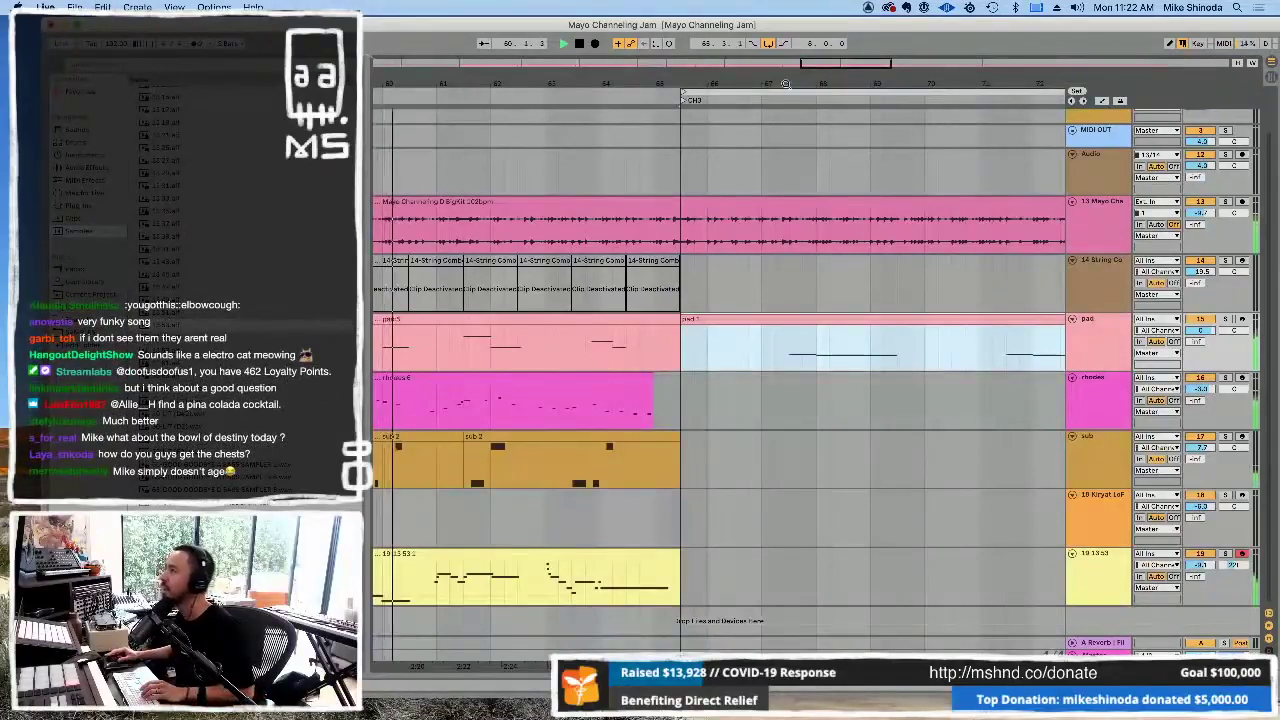
- Copy the first chorus rhodes part with its short lead-in and paste it on the rhodes track just before CH3
{"action": "scroll", "coordinate": [684, 358], "scroll_direction": "down", "scroll_amount": 5}
{"action": "scroll", "coordinate": [684, 358], "scroll_direction": "down", "scroll_amount": 5}
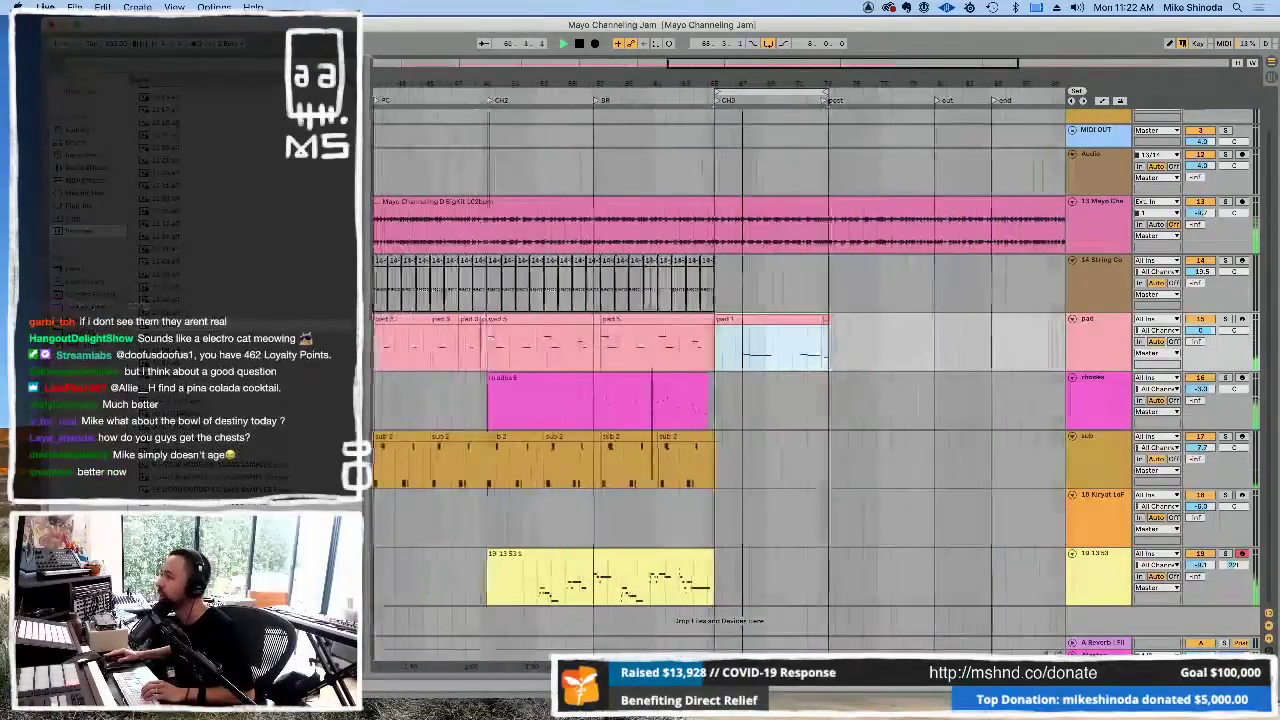
{"action": "key", "text": "plus"}
{"action": "key", "text": "plus"}
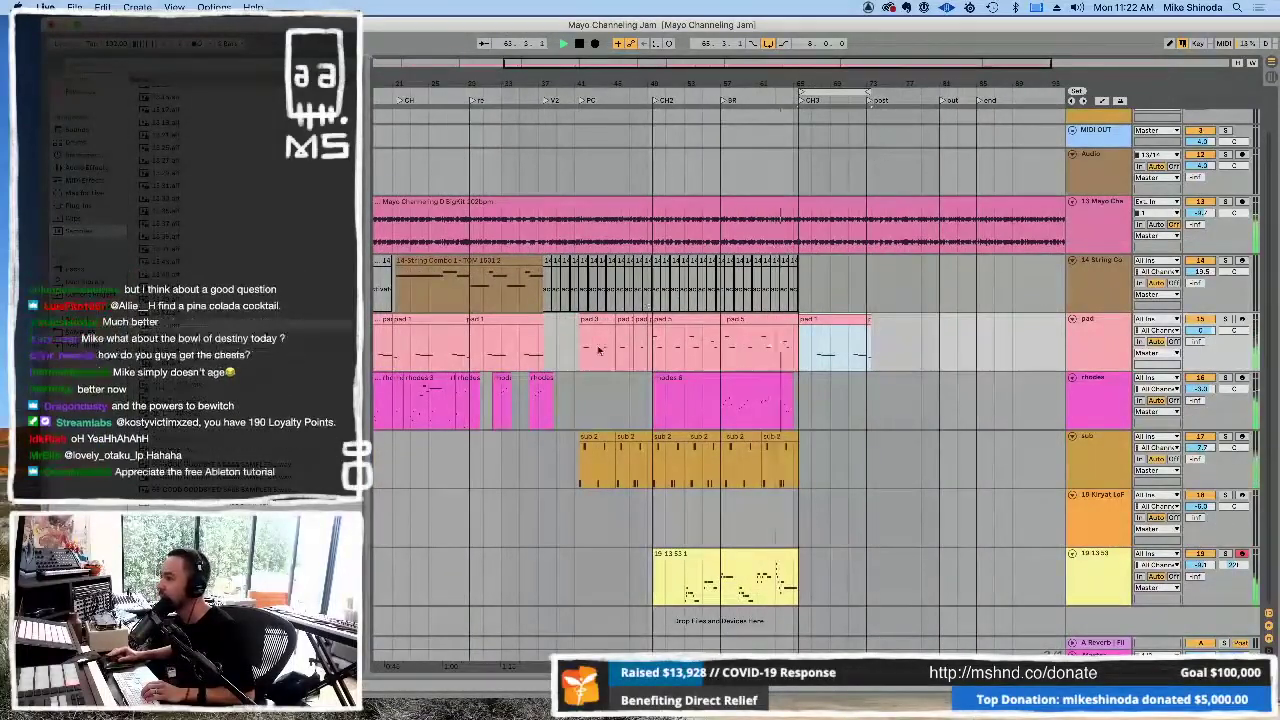
{"action": "key", "text": "plus"}
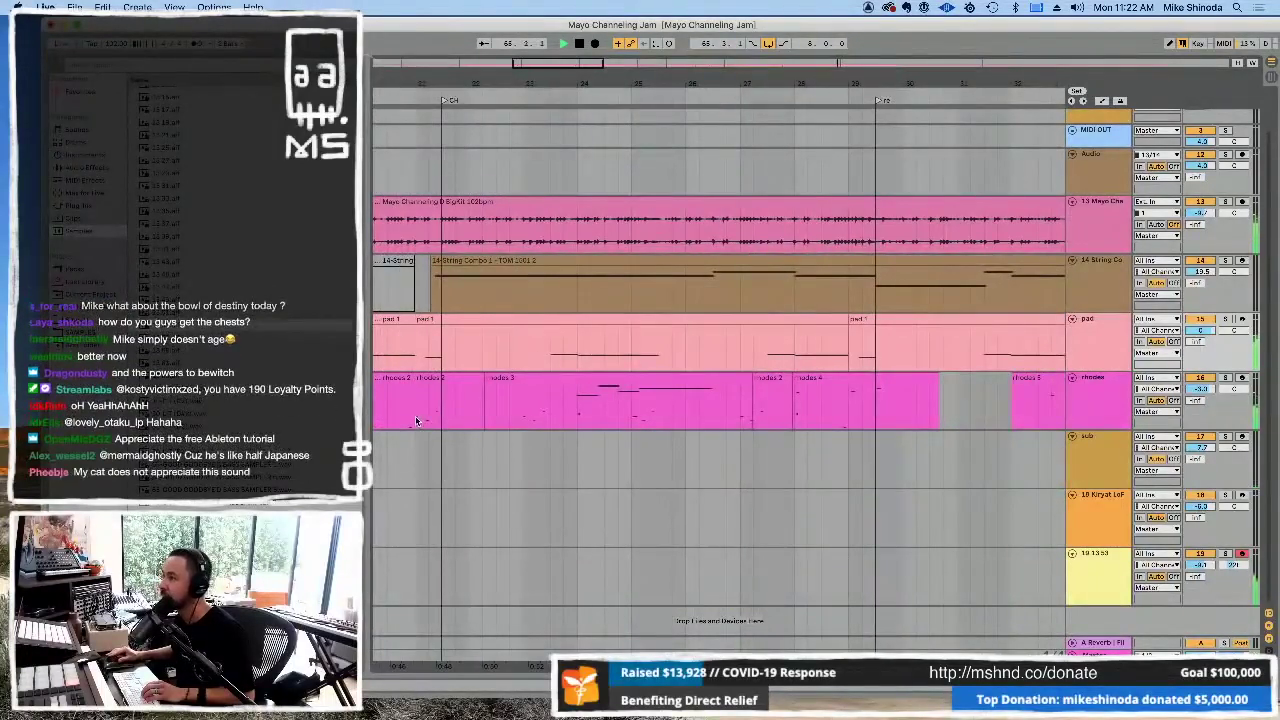
{"action": "left_click_drag", "start_coordinate": [421, 422], "coordinate": [869, 420]}
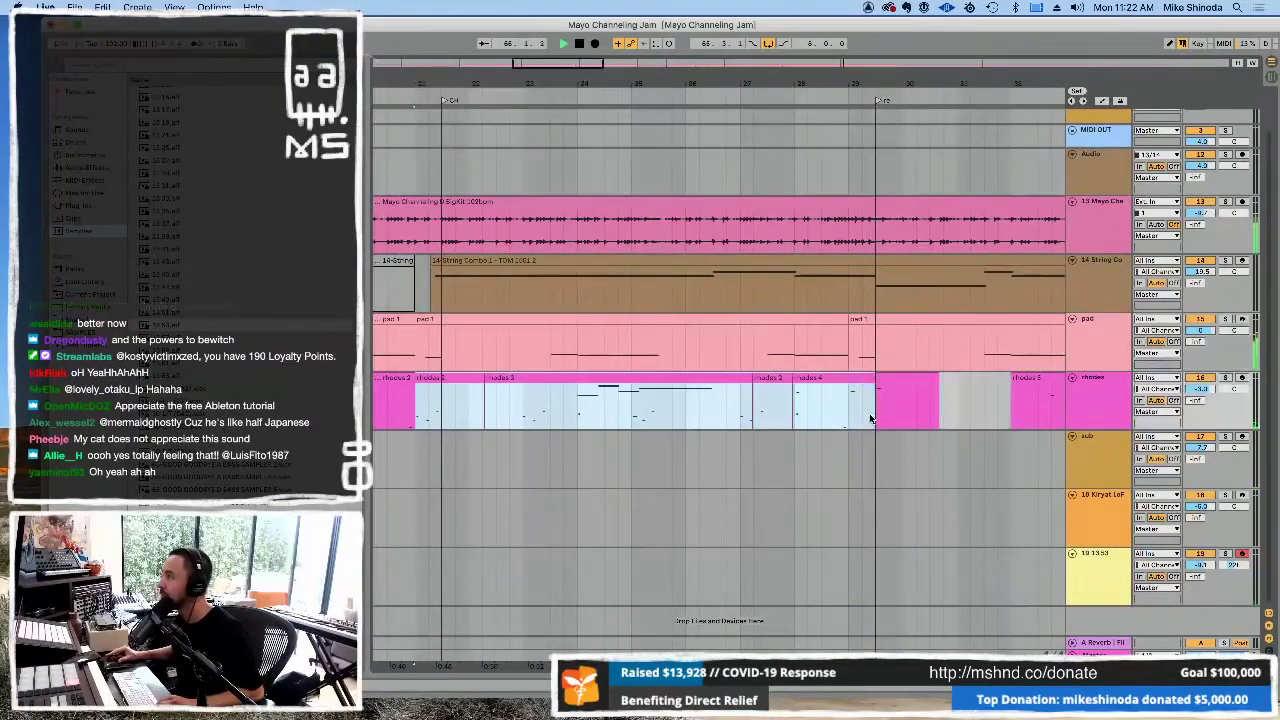
{"action": "left_click_drag", "start_coordinate": [924, 78], "coordinate": [632, 358]}
{"action": "left_click", "coordinate": [596, 412]}
{"action": "key", "text": "super+v"}
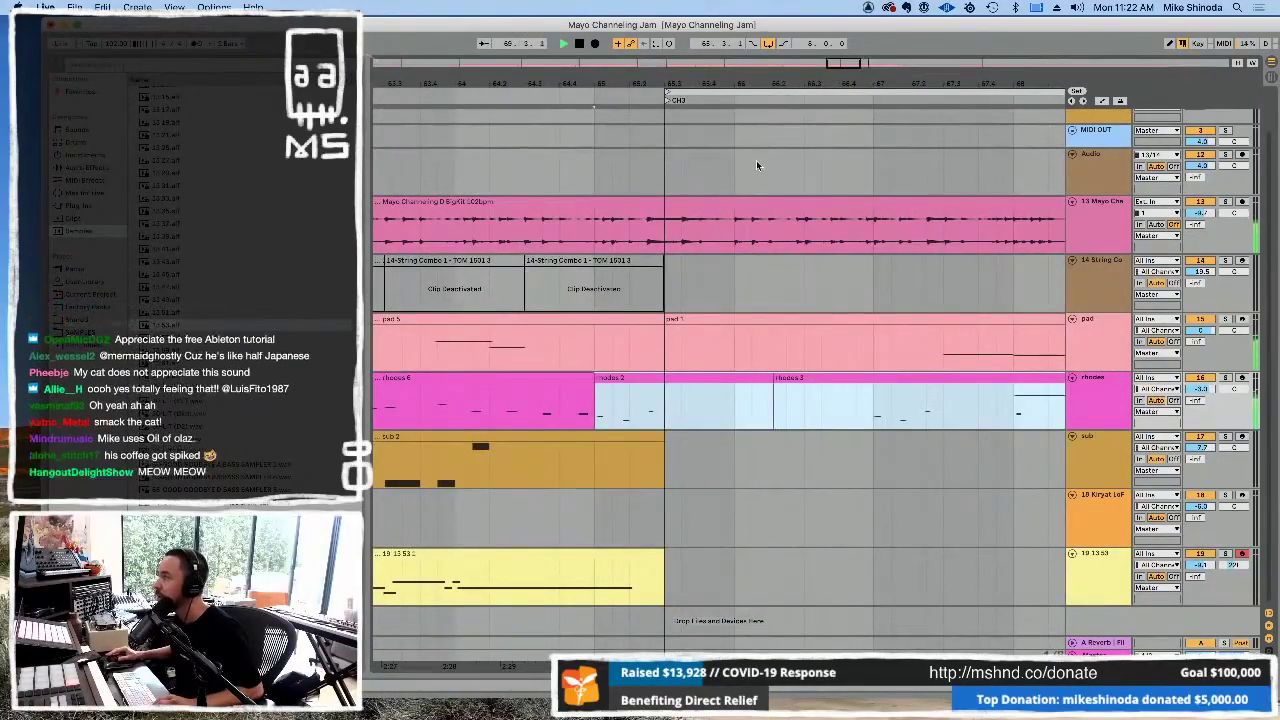
- Remove the short tail of the pad 5 clip just before the CH3 marker
{"action": "left_click_drag", "start_coordinate": [758, 87], "coordinate": [695, 68]}
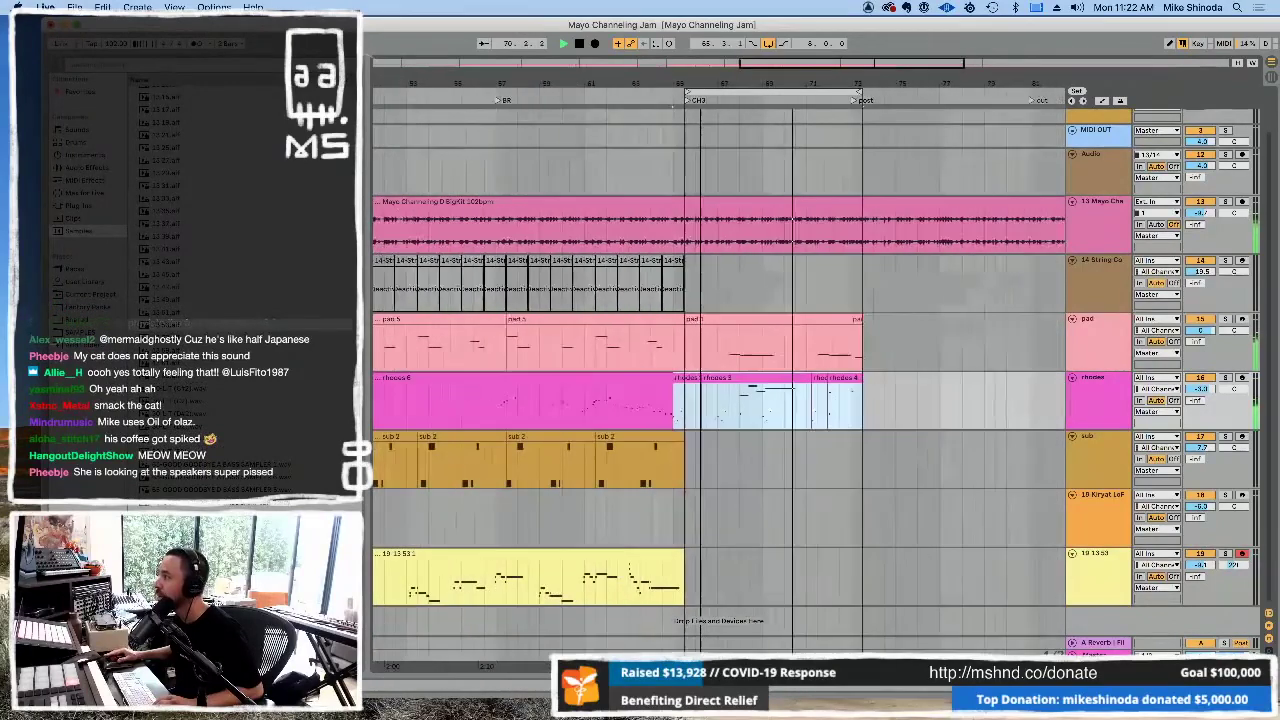
{"action": "left_click", "coordinate": [641, 172]}
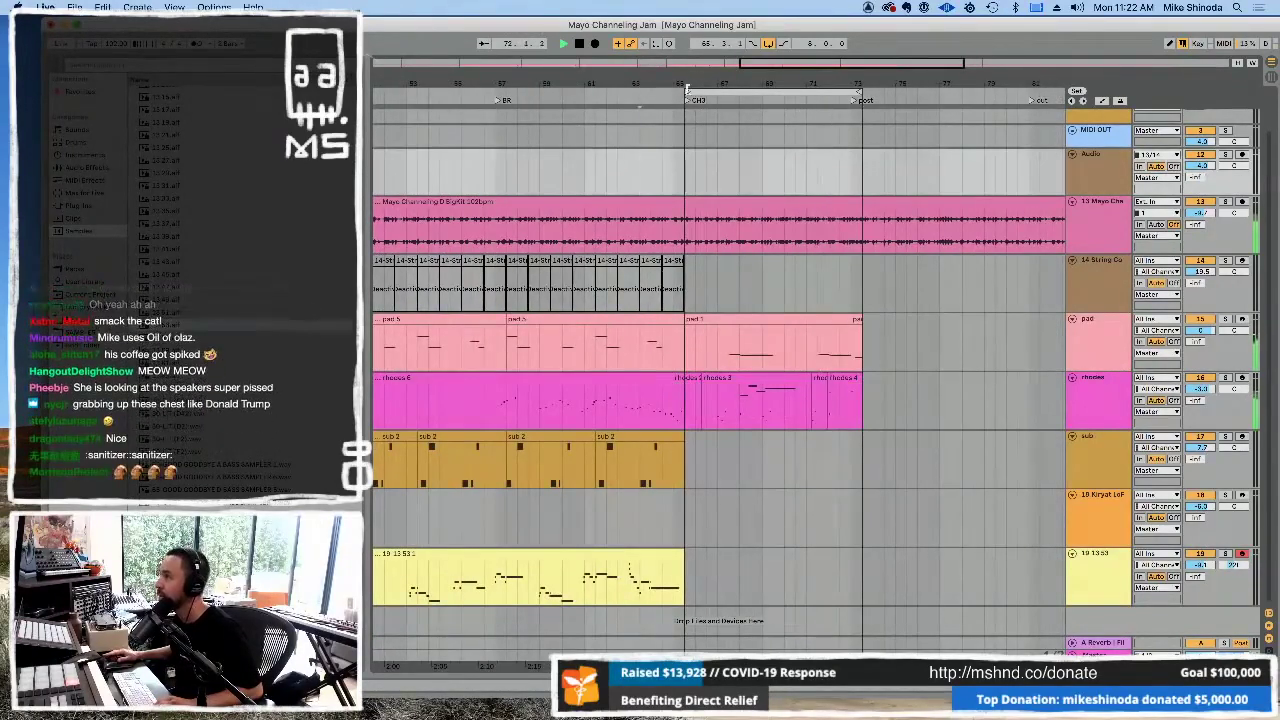
{"action": "left_click", "coordinate": [678, 330]}
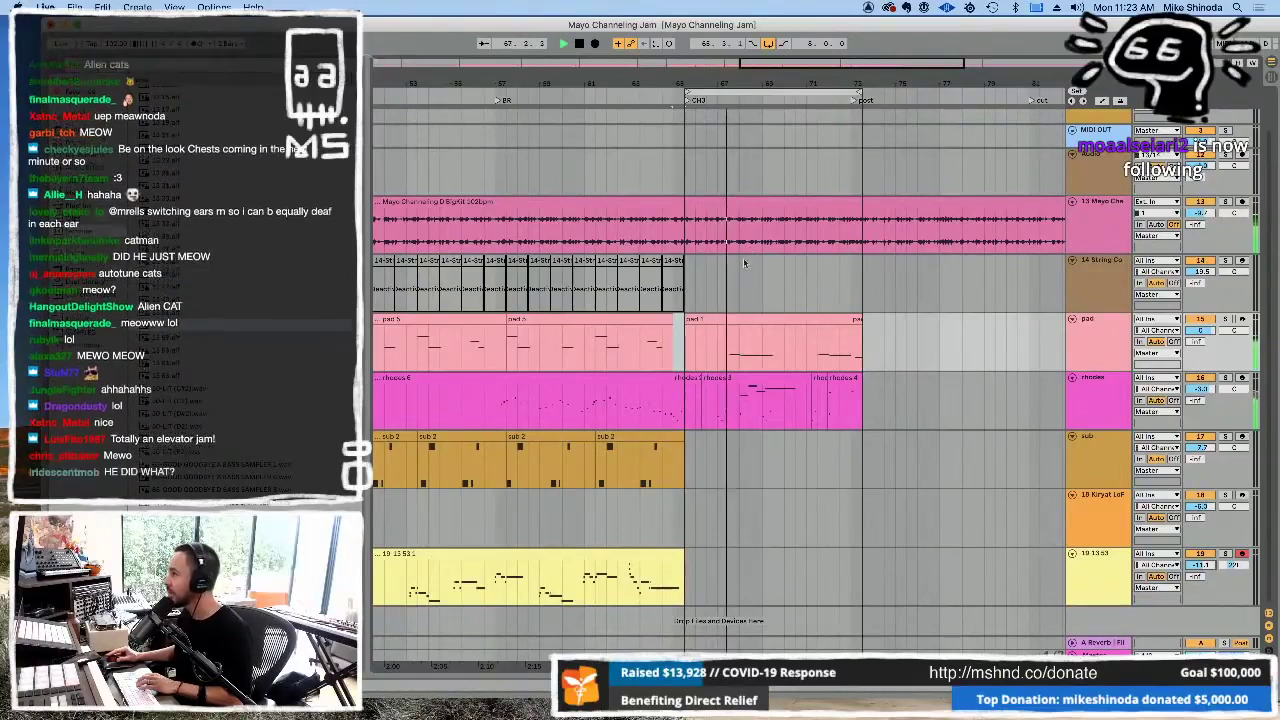
- Duplicate the CH3 rhodes part into the post section and loop those eight bars
{"action": "left_click", "coordinate": [752, 332]}
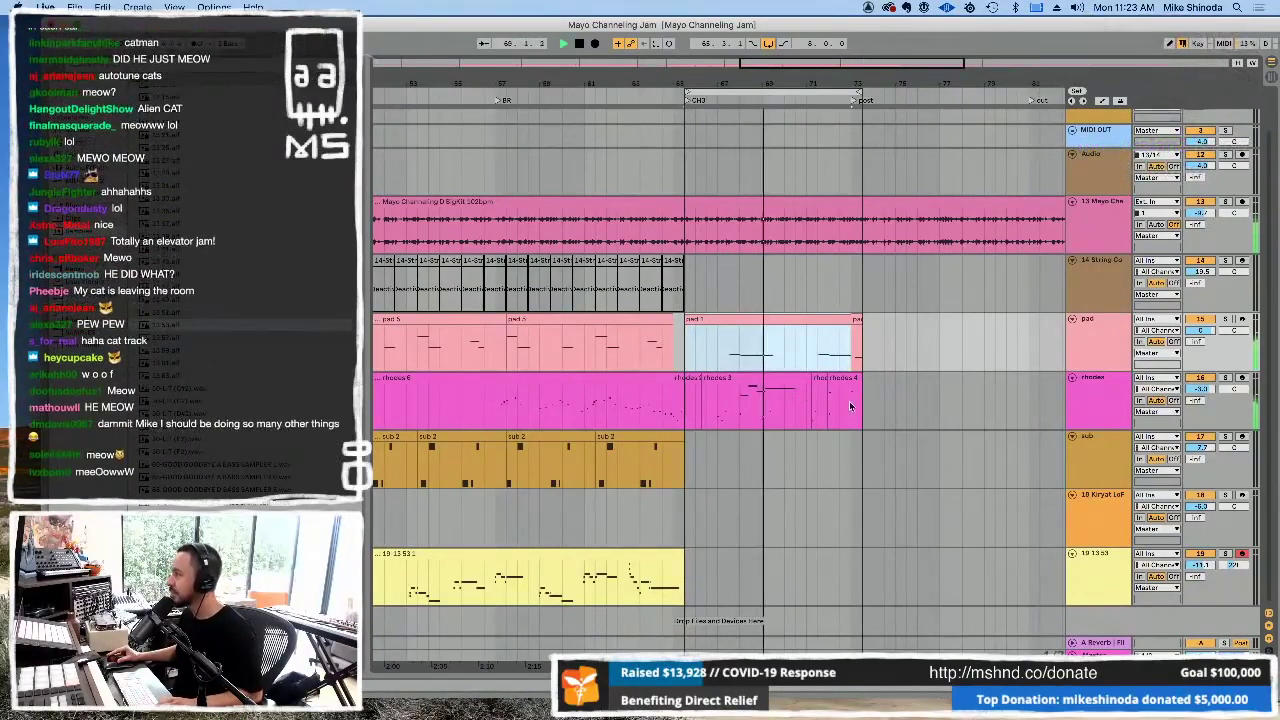
{"action": "left_click_drag", "start_coordinate": [849, 405], "coordinate": [709, 391]}
{"action": "key", "text": "super+d"}
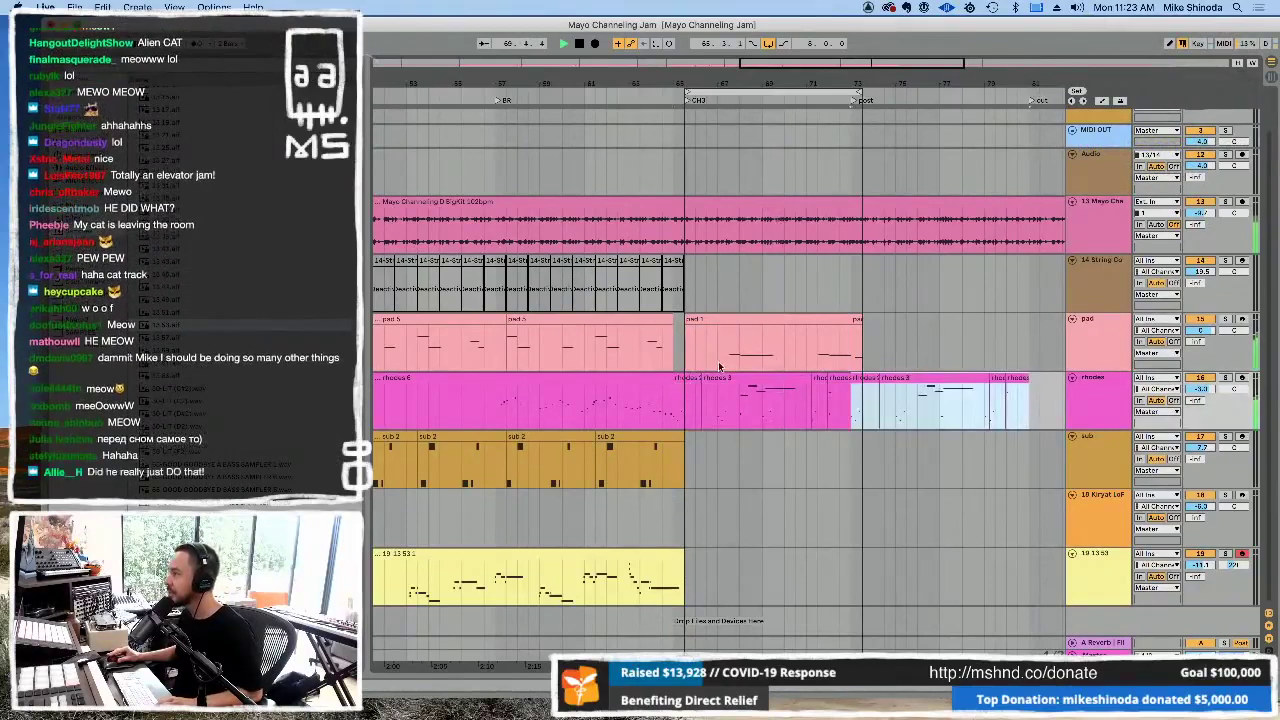
{"action": "key", "text": "super+l"}
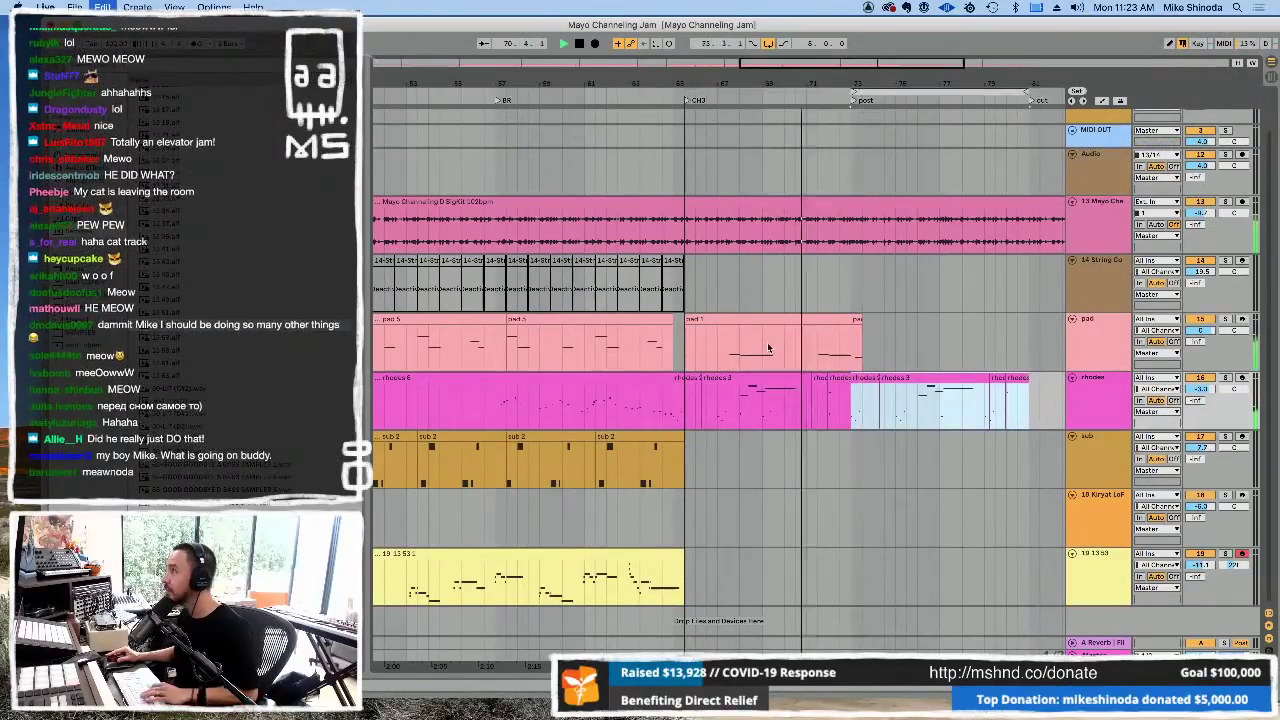
- Try to duplicate the CH3 pad 1 clip into the post section
{"action": "left_click", "coordinate": [764, 318]}
{"action": "key", "text": "super+d"}
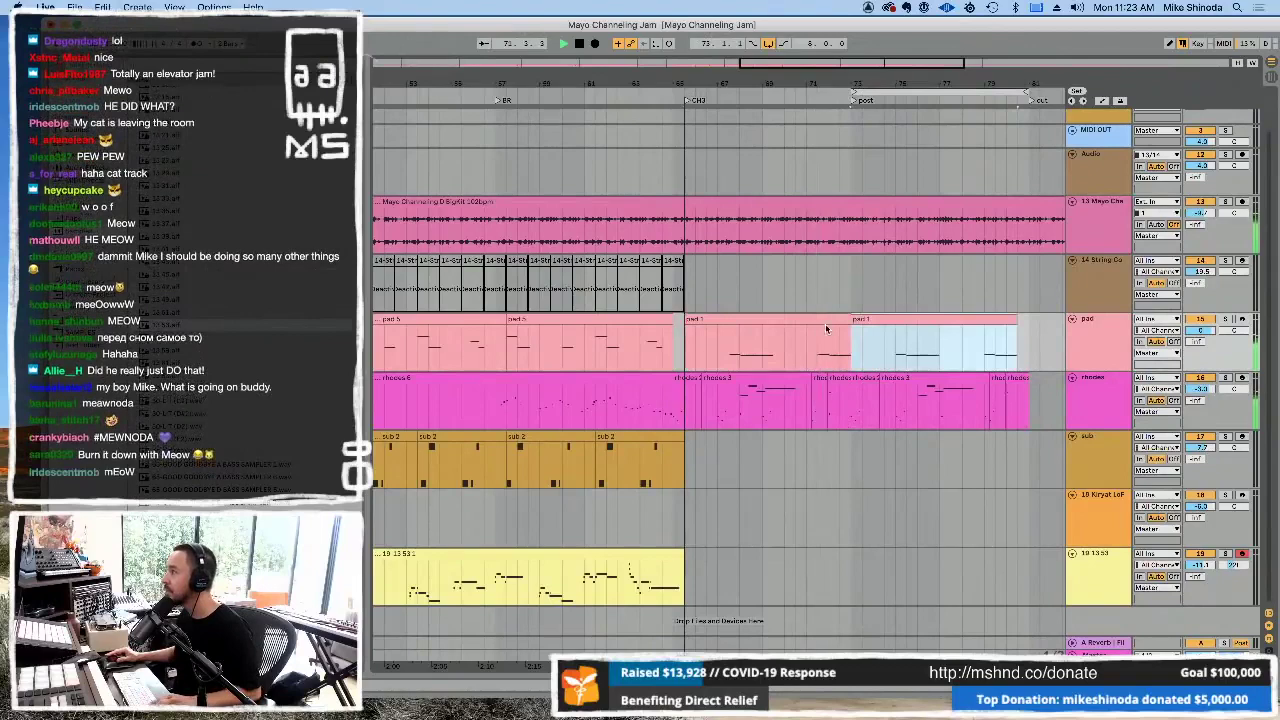
{"action": "key", "text": "plus"}
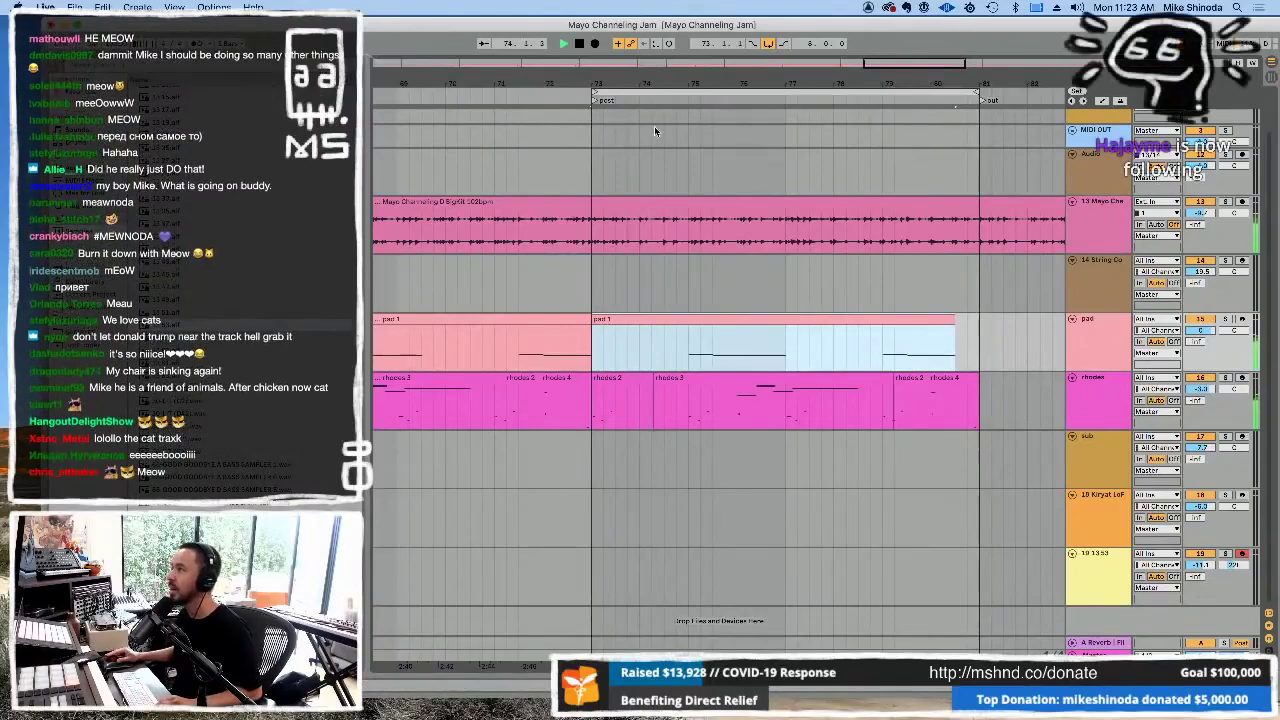
{"action": "left_click", "coordinate": [657, 88]}
{"action": "left_click_drag", "start_coordinate": [657, 88], "coordinate": [657, 172]}
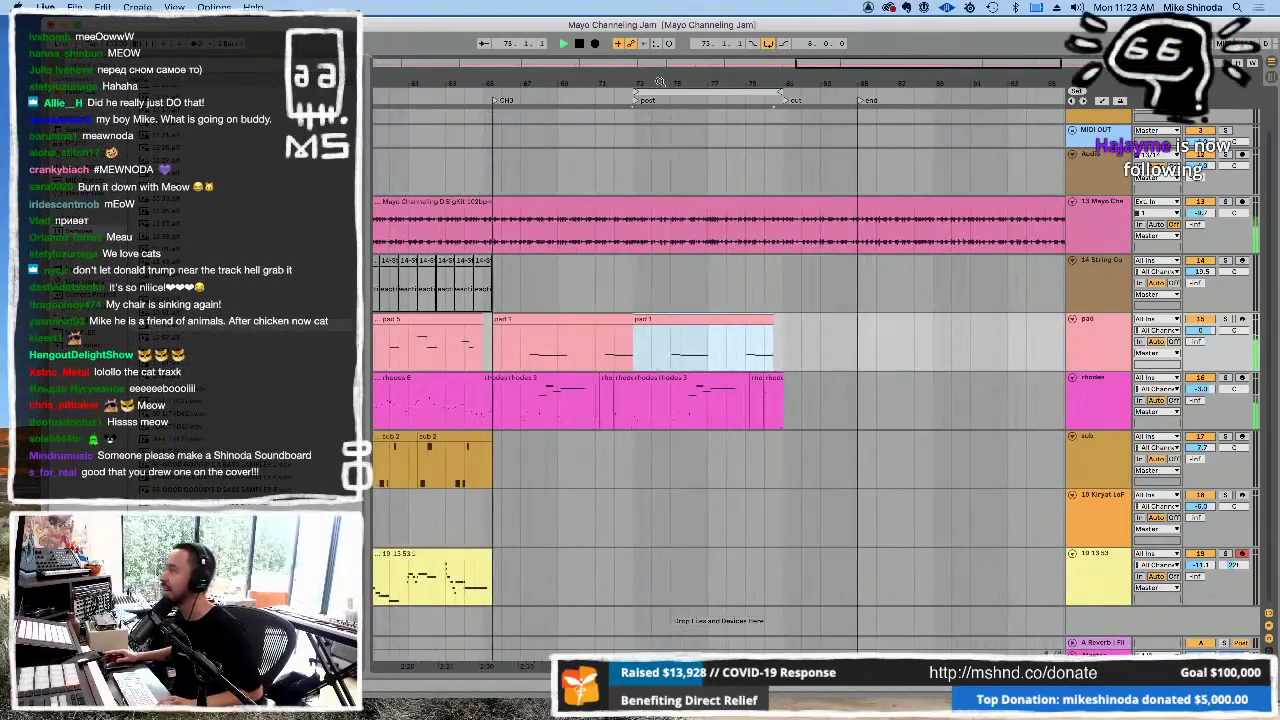
- Duplicate the CH3 pad and rhodes parts together right after themselves, and align the loop and post marker with the copy
{"action": "left_click_drag", "start_coordinate": [676, 80], "coordinate": [656, 177]}
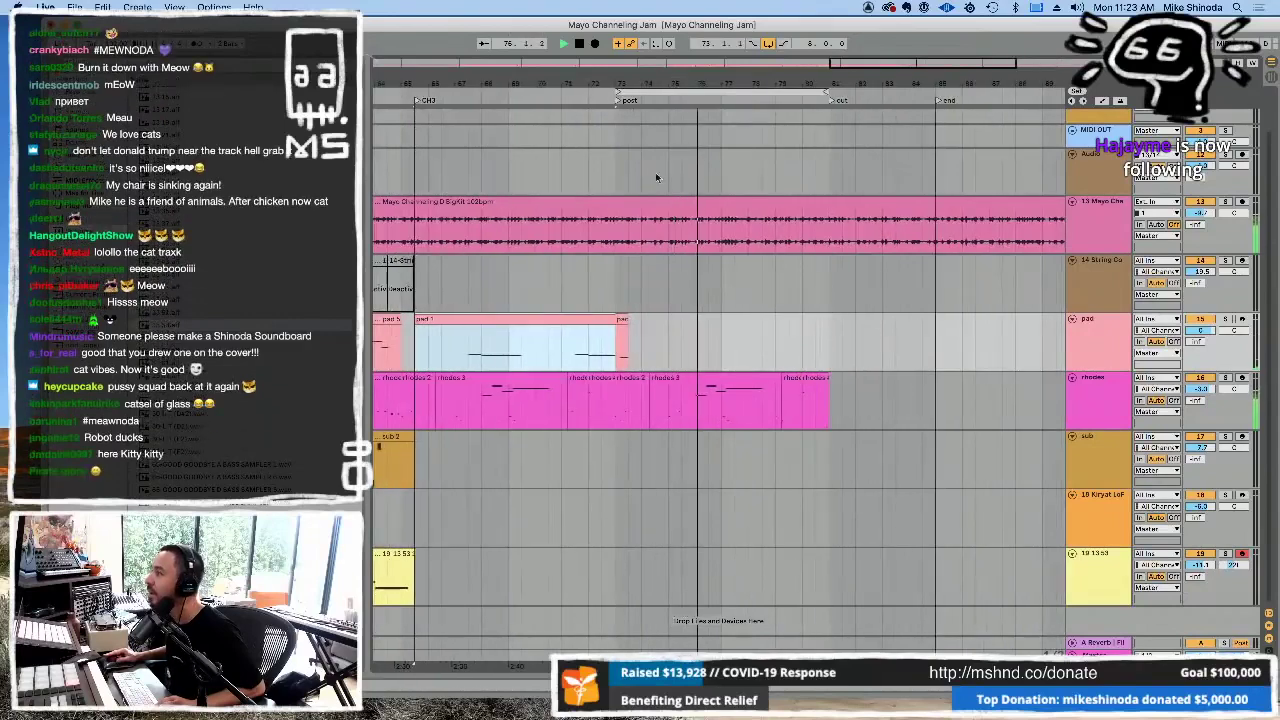
{"action": "left_click", "coordinate": [627, 395], "text": "shift"}
{"action": "key", "text": "ctrl+d"}
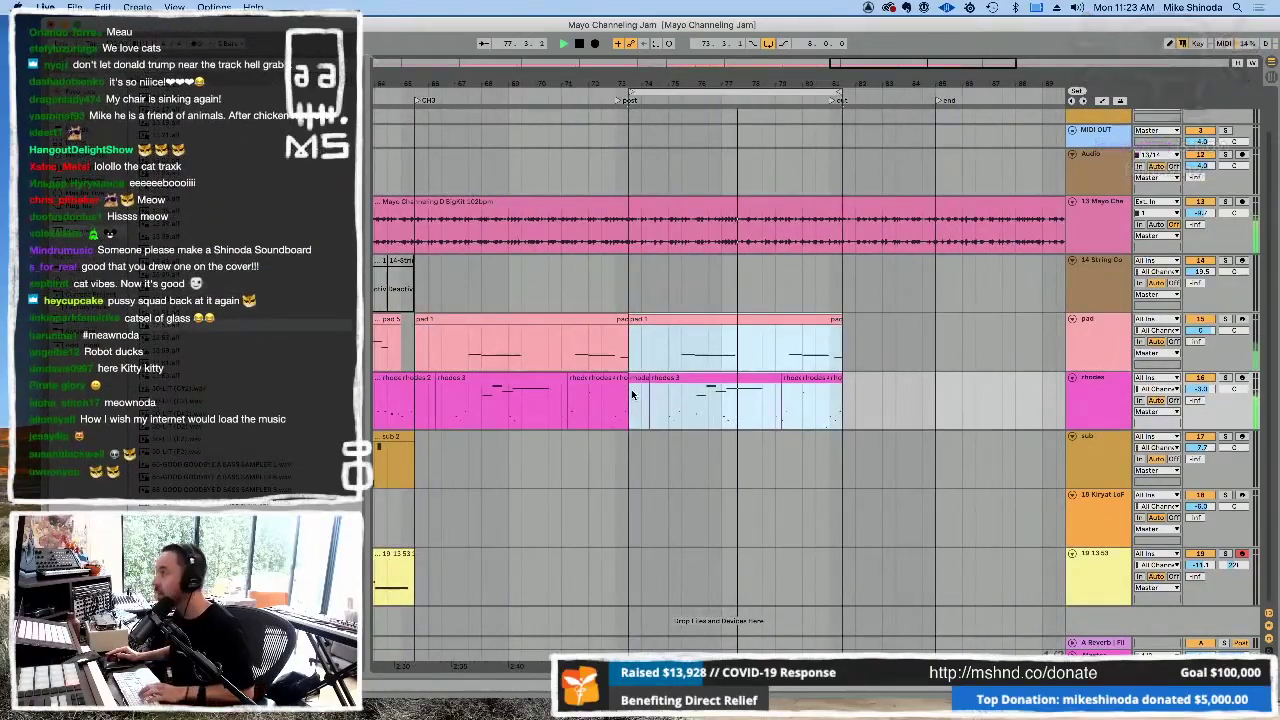
{"action": "key", "text": "ctrl+l"}
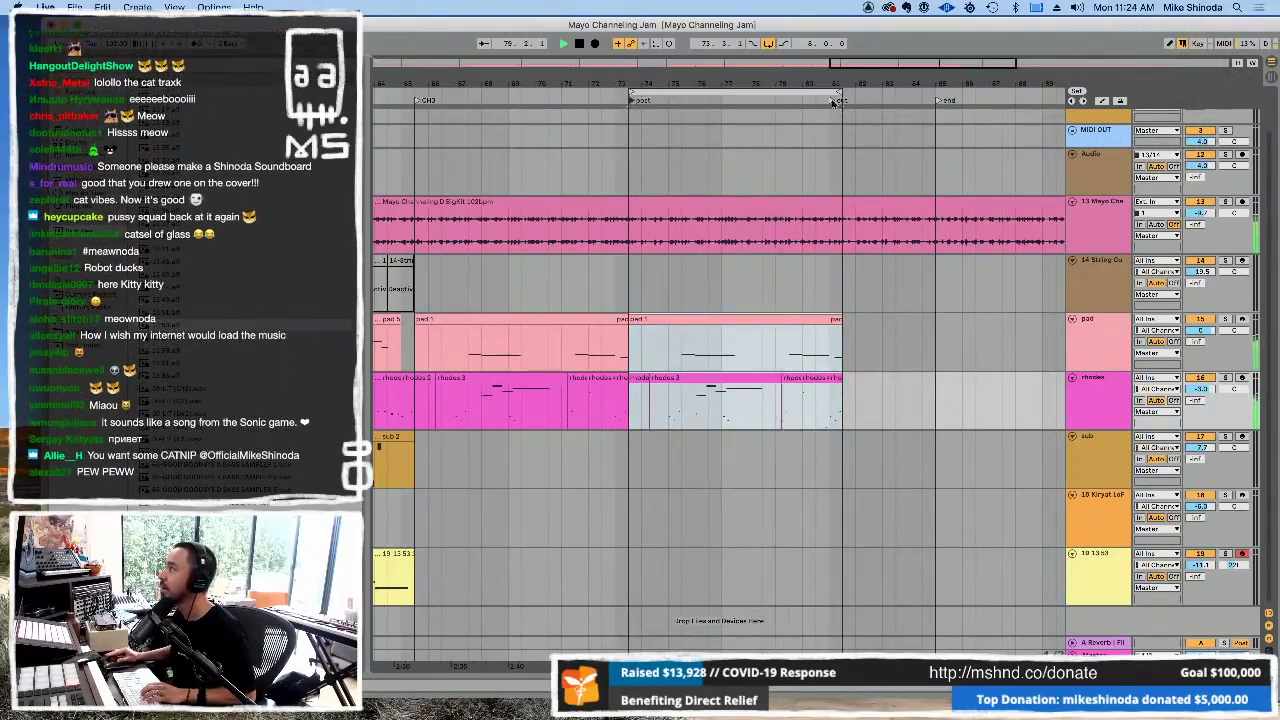
- Duplicate the post section's pad and rhodes parts once more directly after themselves
{"action": "left_click_drag", "start_coordinate": [852, 79], "coordinate": [876, 178]}
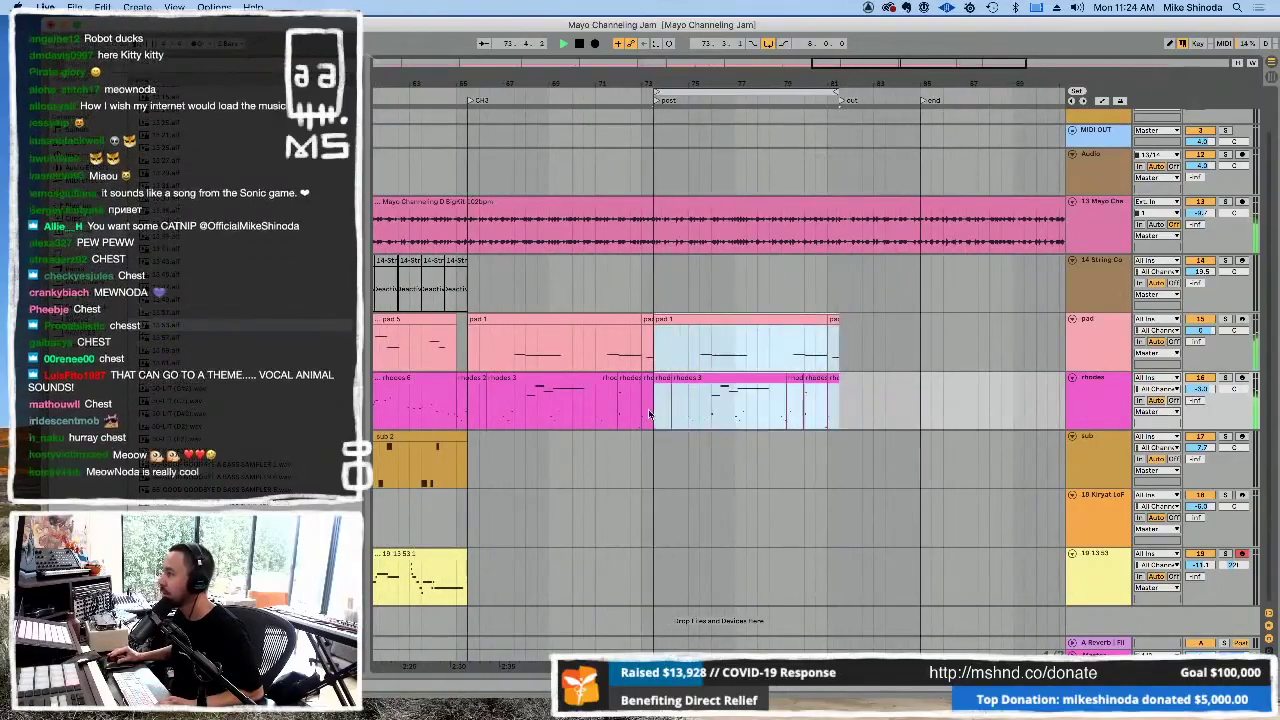
{"action": "key", "text": "super+d"}
- Loop the 16 bars covering both pad and rhodes copies and move the out marker to their end
{"action": "left_click", "coordinate": [656, 362], "text": "shift"}
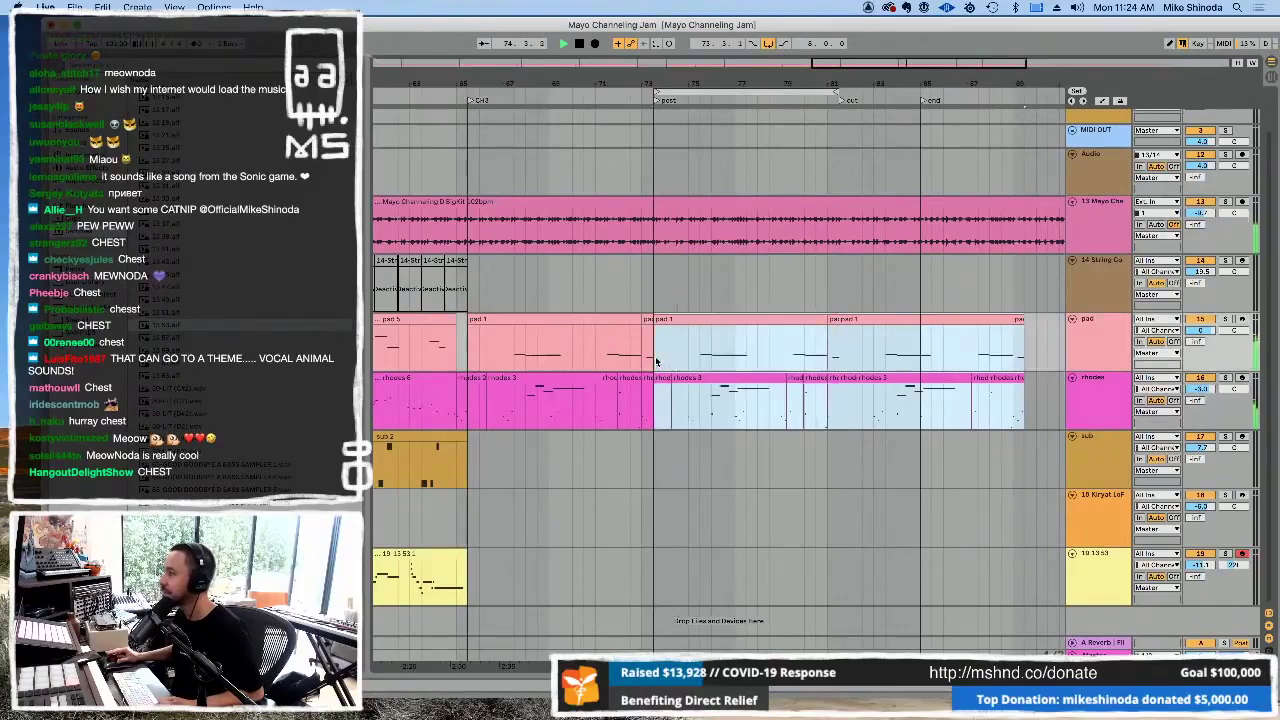
{"action": "key", "text": "super+l"}
{"action": "left_click_drag", "start_coordinate": [842, 100], "coordinate": [1026, 96]}
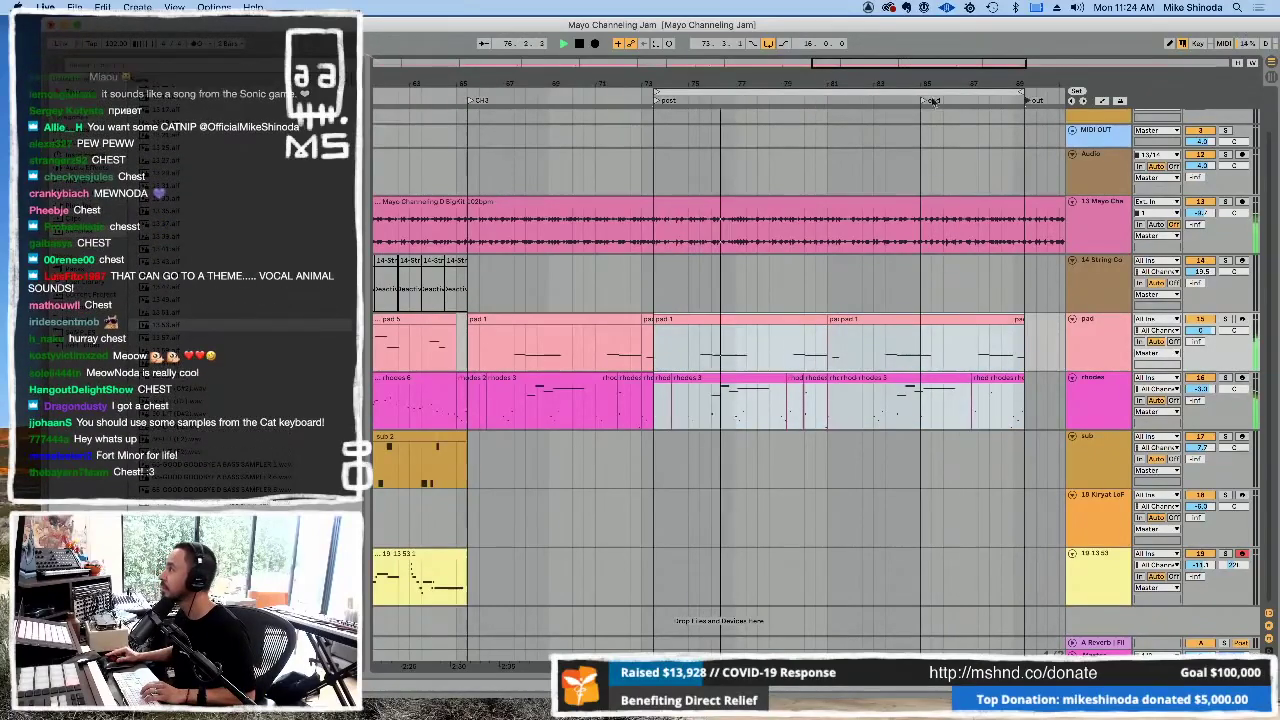
- Delete the end marker inside the post section and select the sub track's empty range from post to out
{"action": "key", "text": "Delete"}
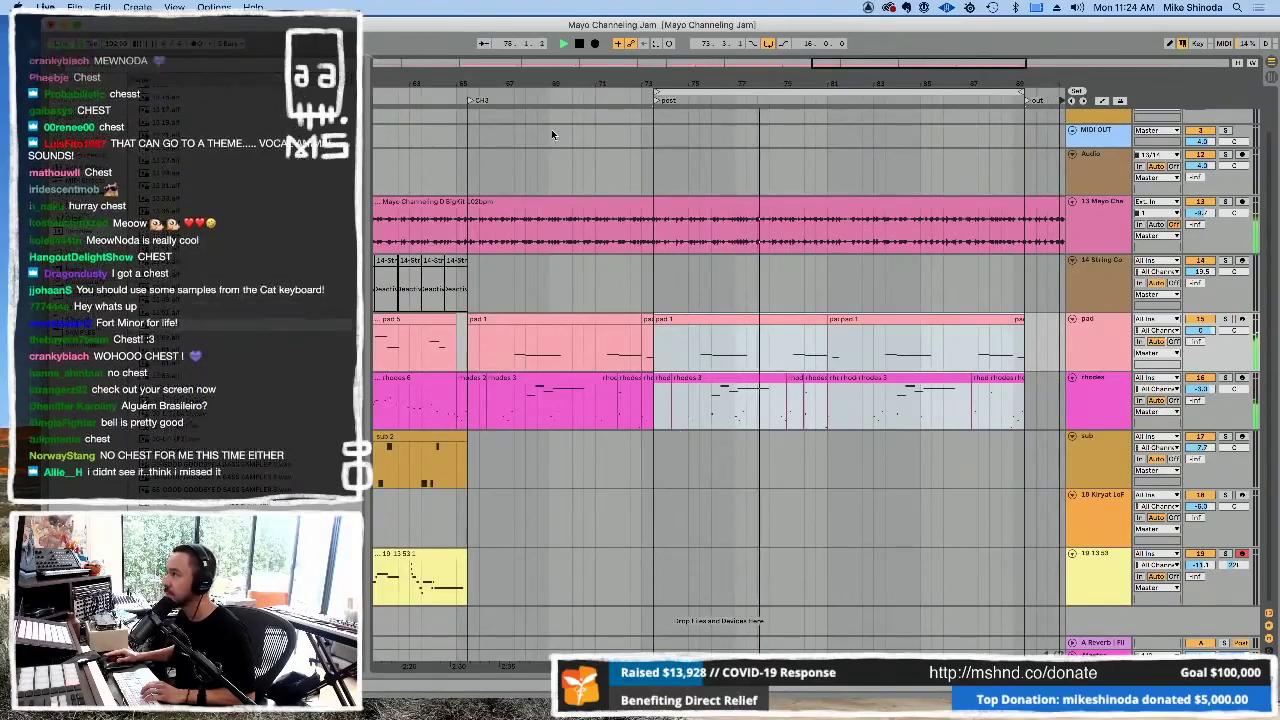
{"action": "left_click", "coordinate": [652, 471]}
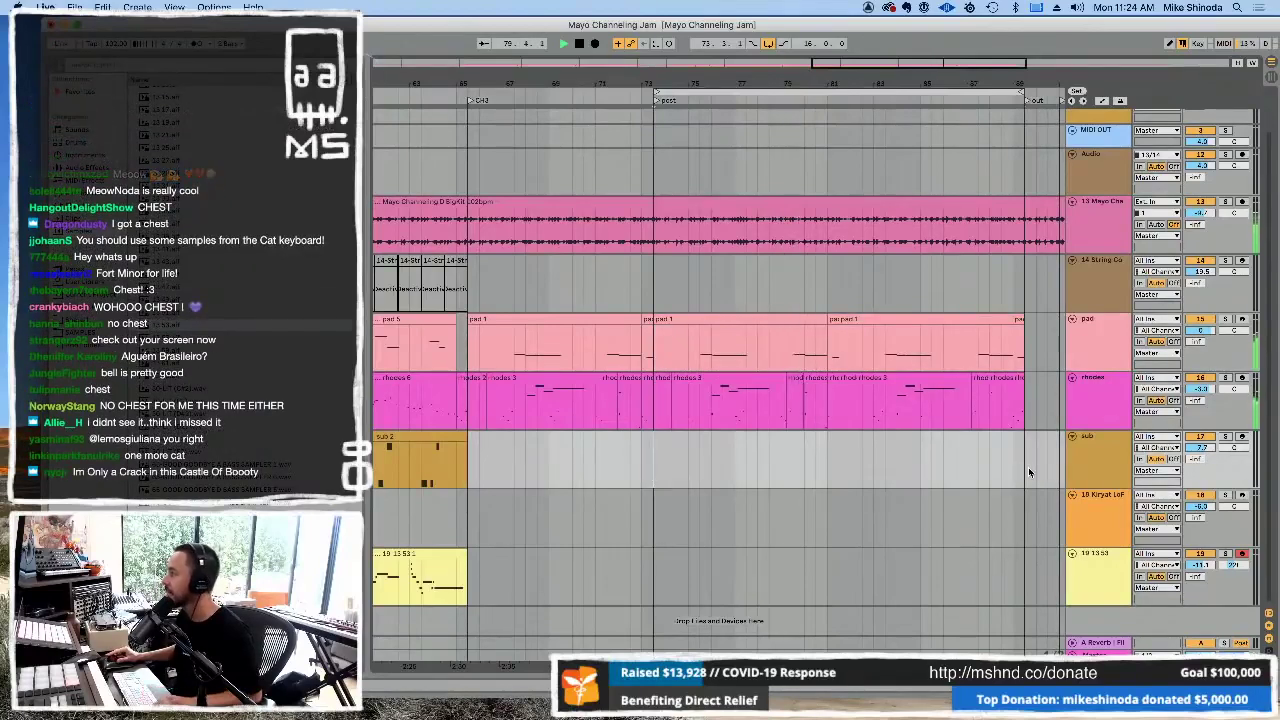
{"action": "left_click_drag", "start_coordinate": [1026, 464], "coordinate": [654, 452]}
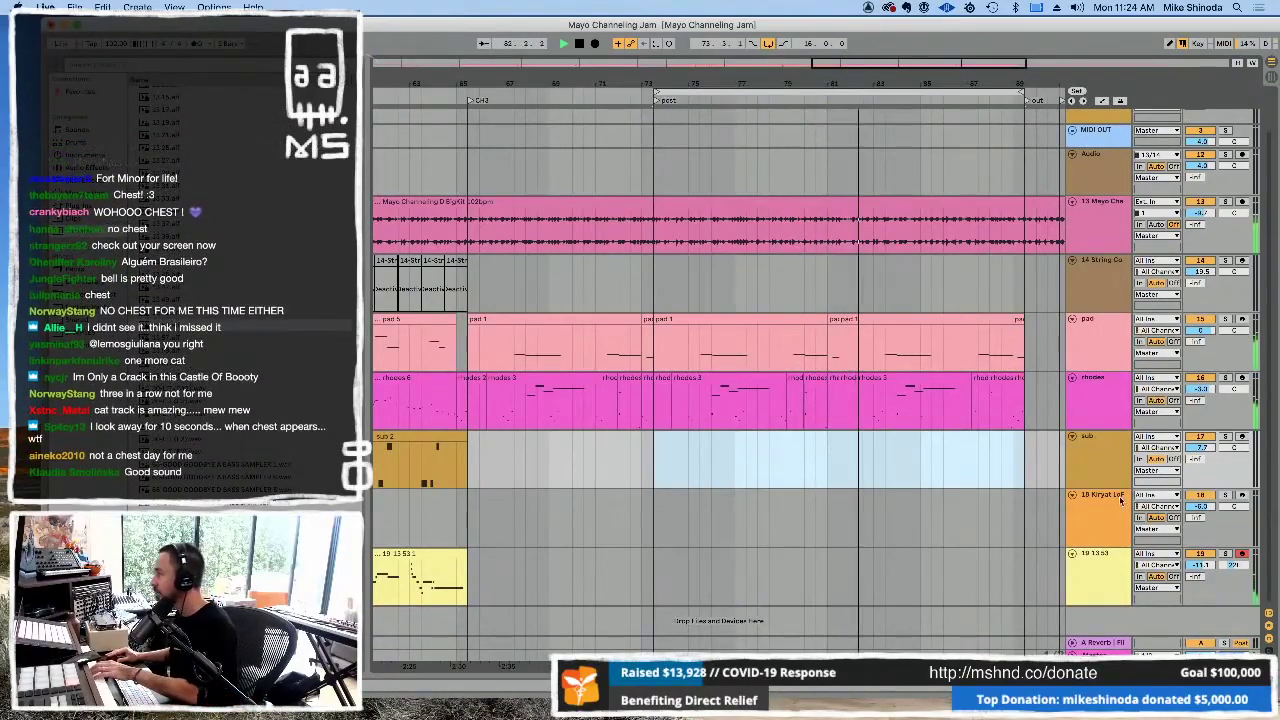
- Record-arm the 18 Kiryat LoF track to try its sound for the post section
{"action": "left_click", "coordinate": [1240, 497]}
{"action": "left_click", "coordinate": [1240, 495]}
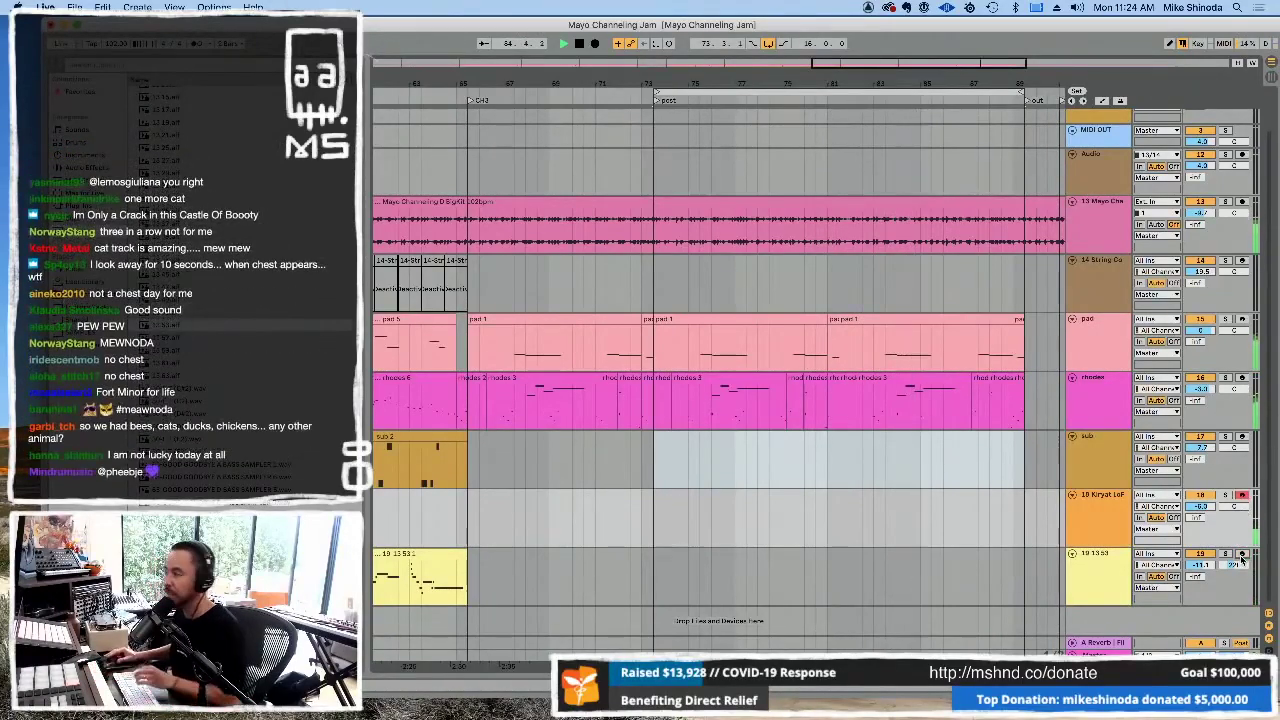
{"action": "left_click", "coordinate": [1092, 450]}
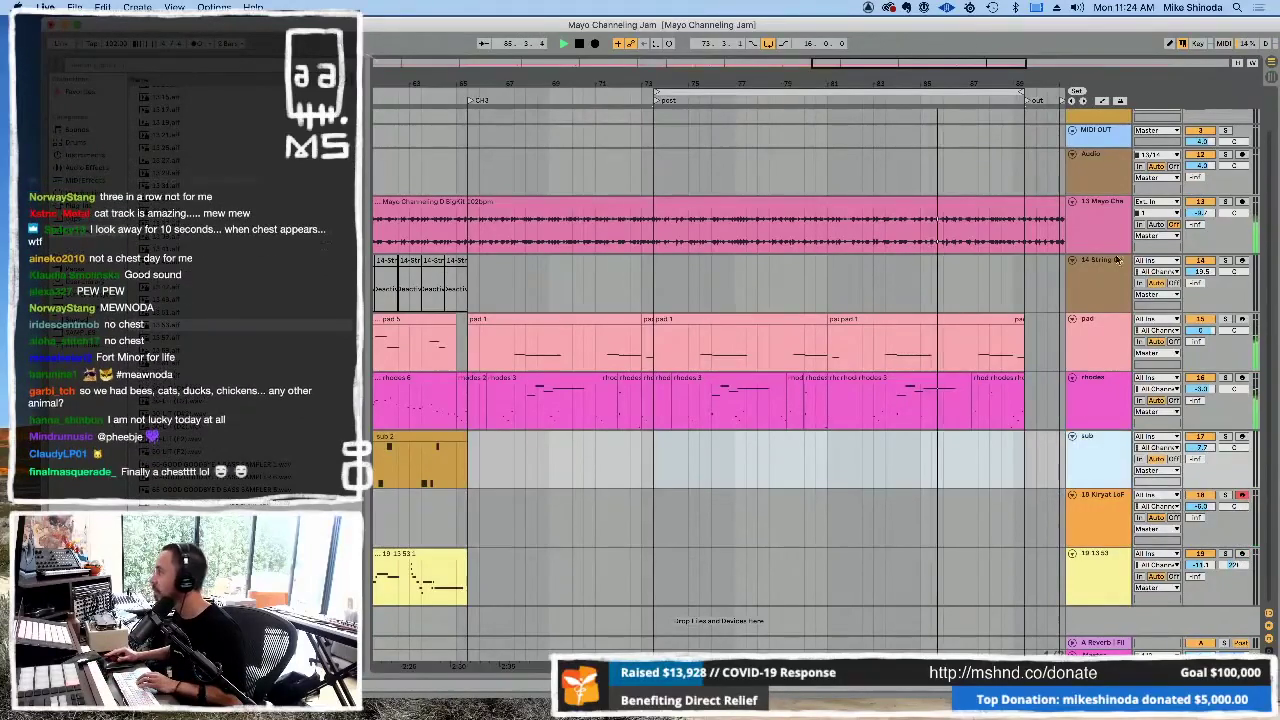
- Arm the 14 String Combo track and record a melody from late CH3 through the post section, discarding the first take
{"action": "left_click", "coordinate": [1112, 262]}
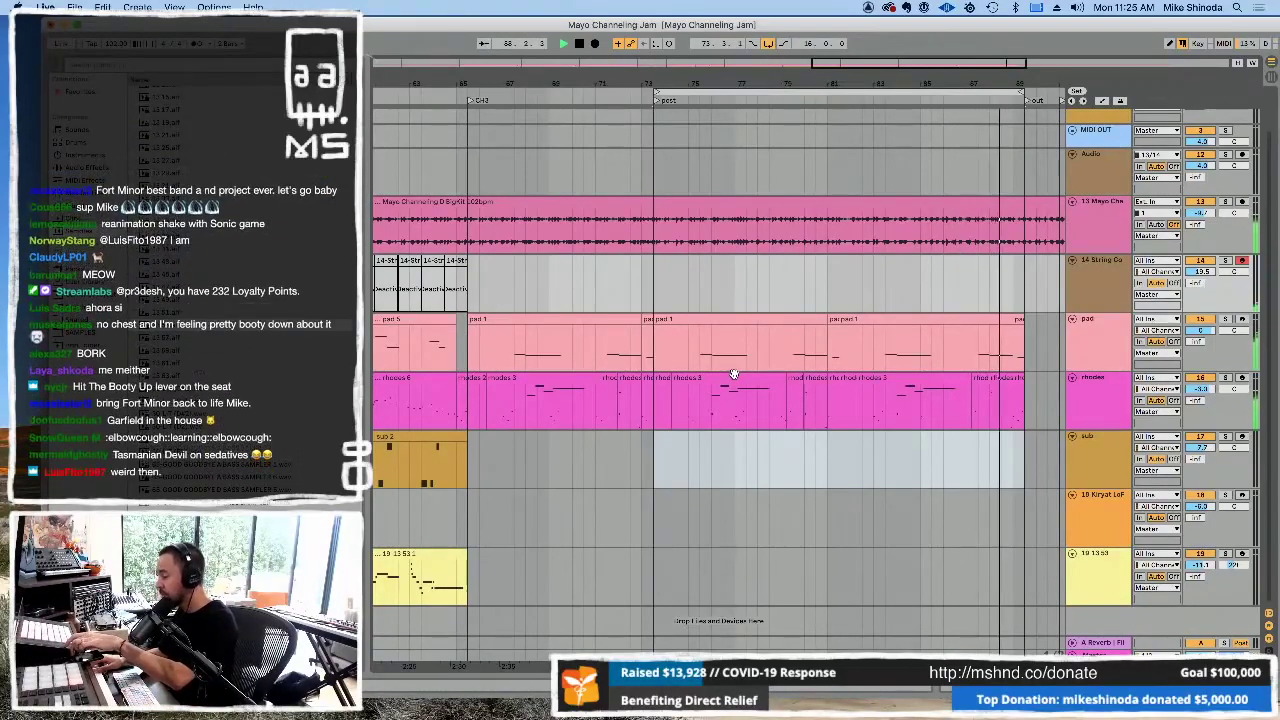
{"action": "key", "text": "F9"}
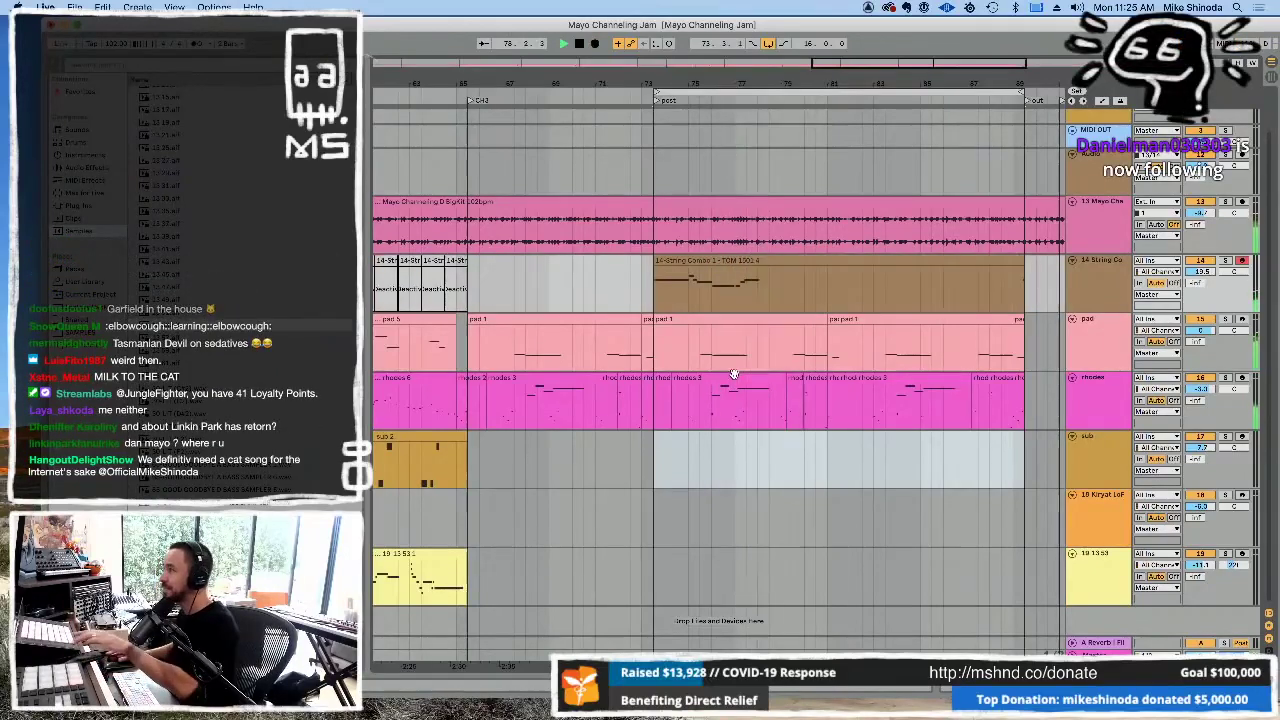
{"action": "key", "text": "super+z"}
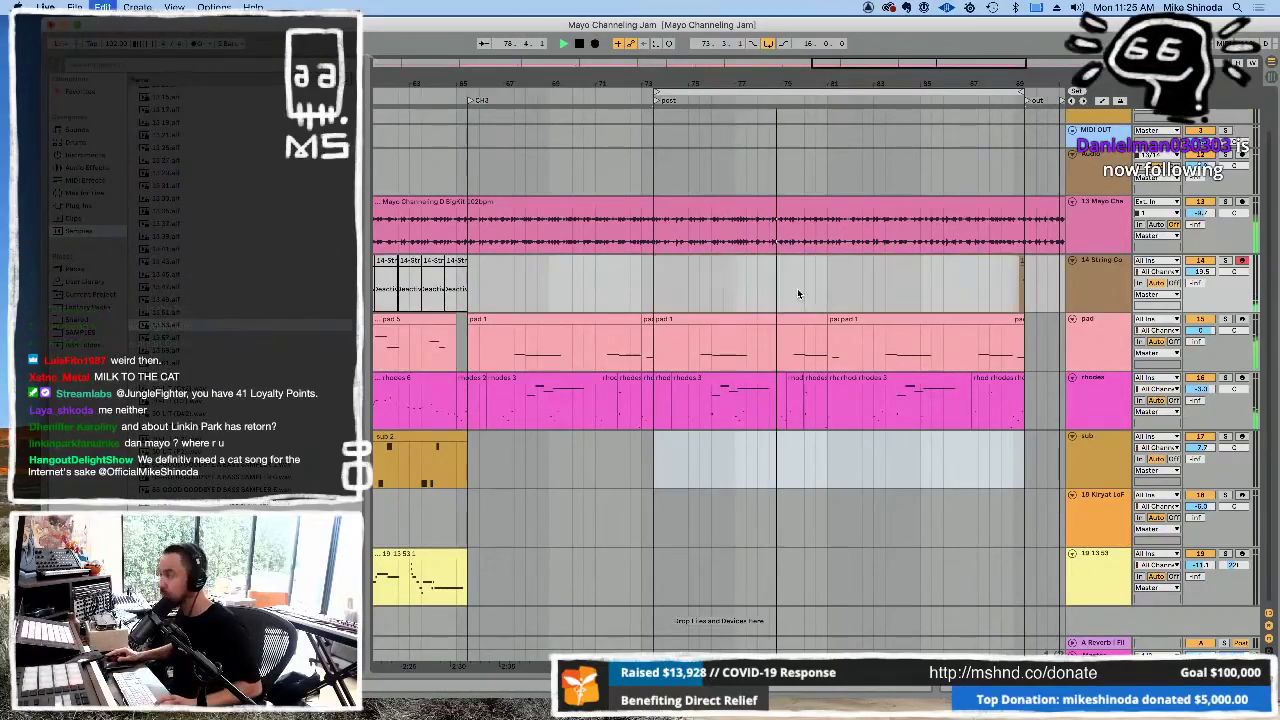
{"action": "left_click", "coordinate": [581, 95]}
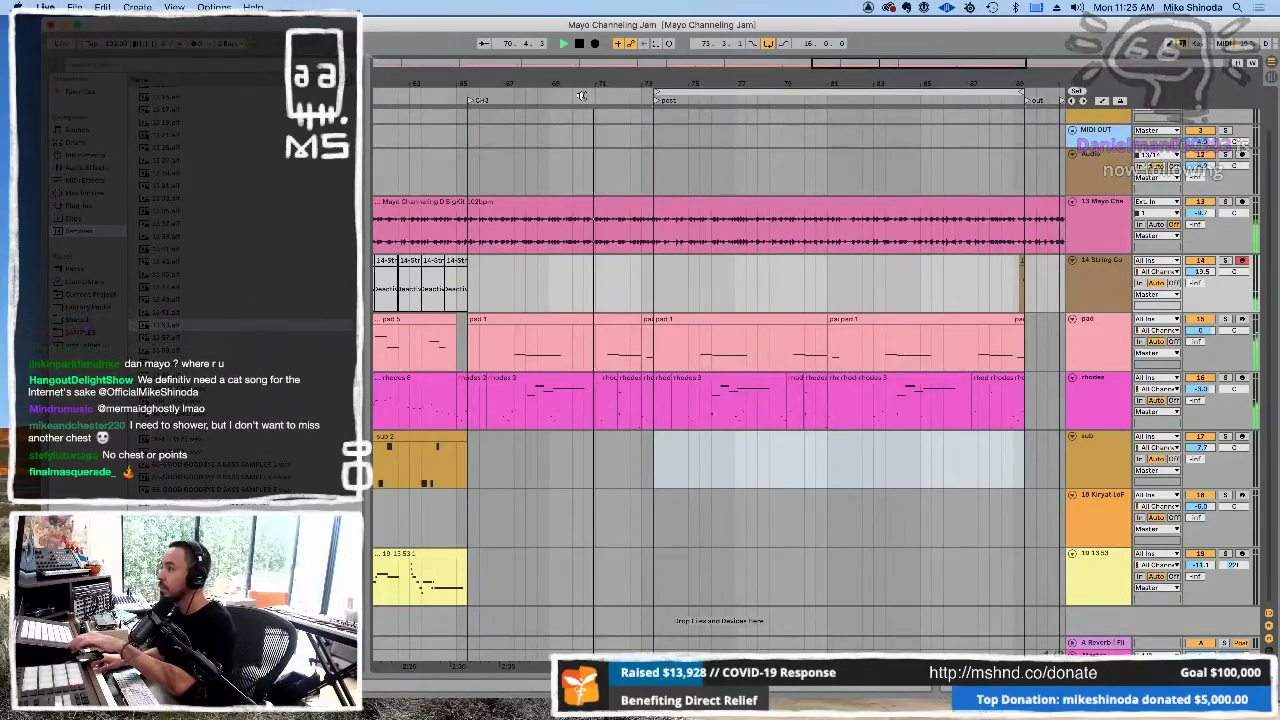
{"action": "key", "text": "F9"}
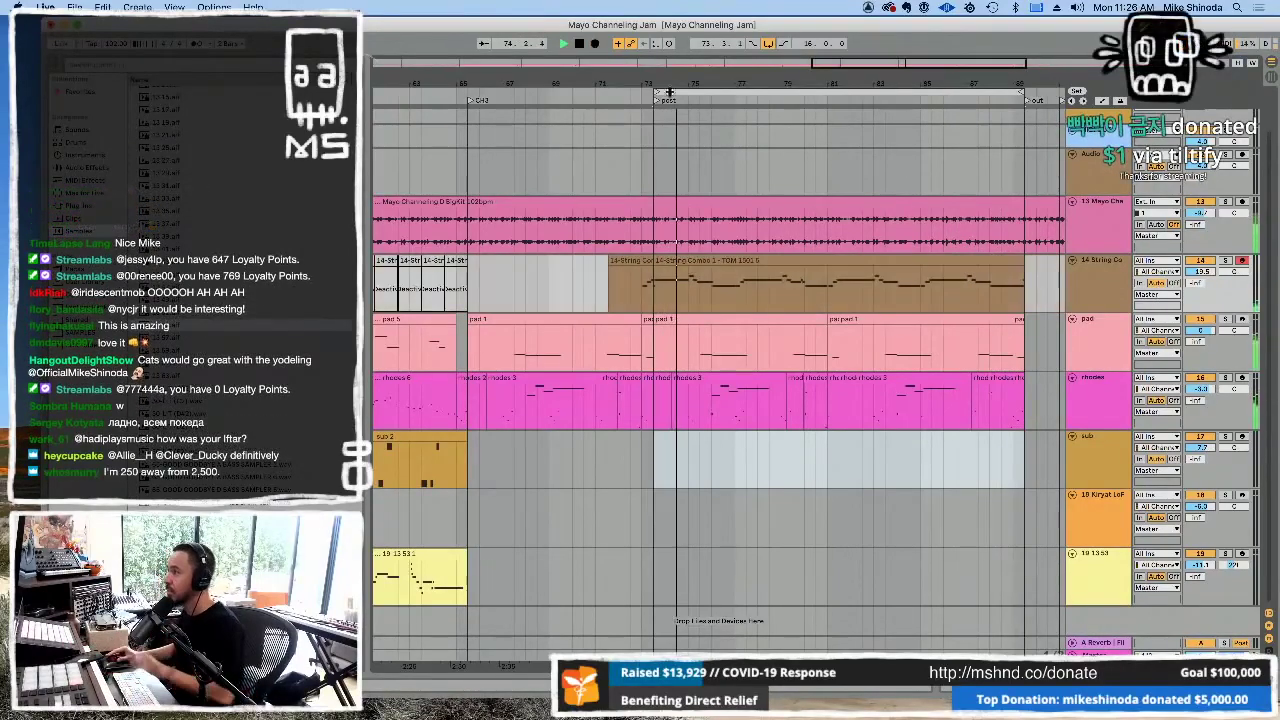
- Review the notes of the recorded string part and consolidate its lead-in and post clips into one clip
{"action": "double_click", "coordinate": [692, 275]}
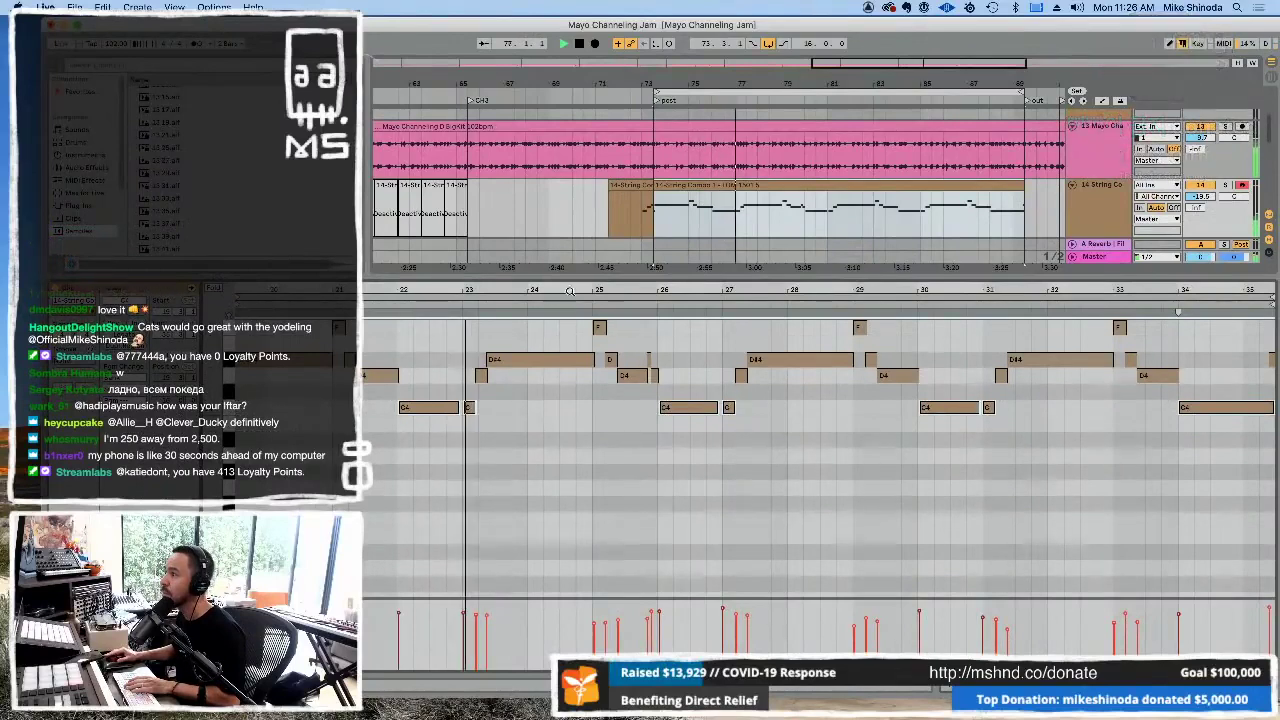
{"action": "key", "text": "minus"}
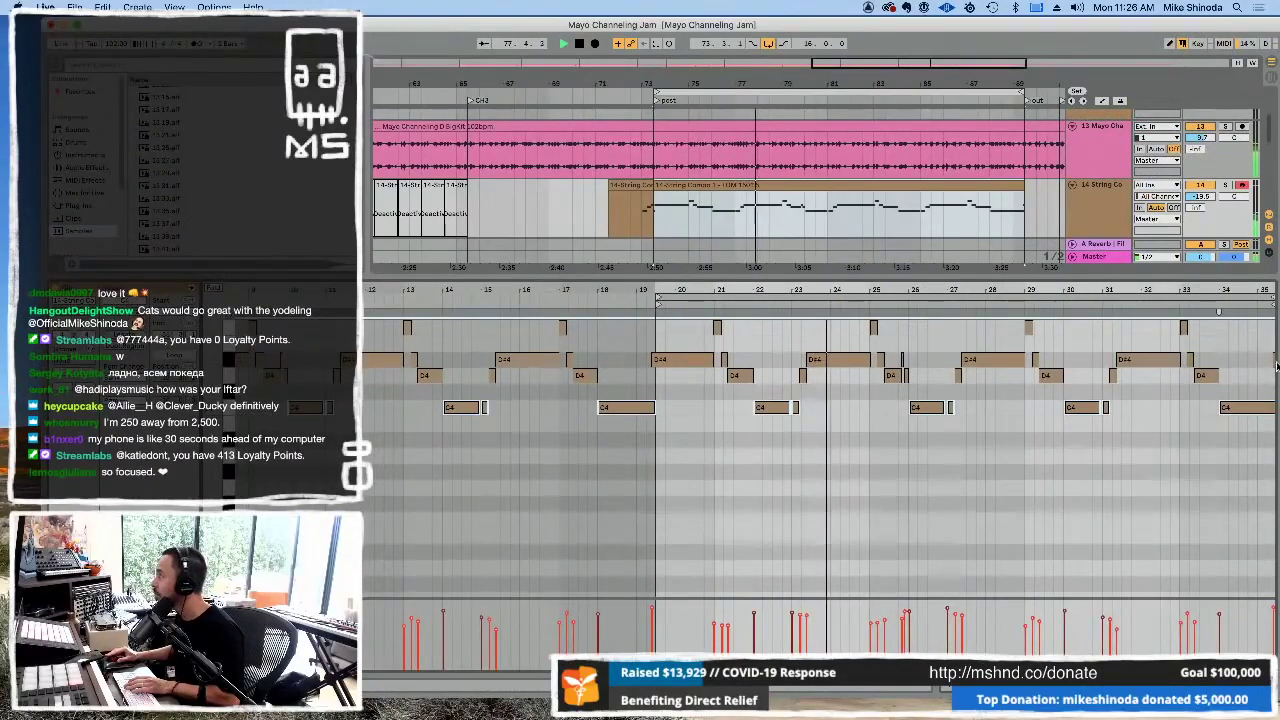
{"action": "left_click", "coordinate": [681, 404]}
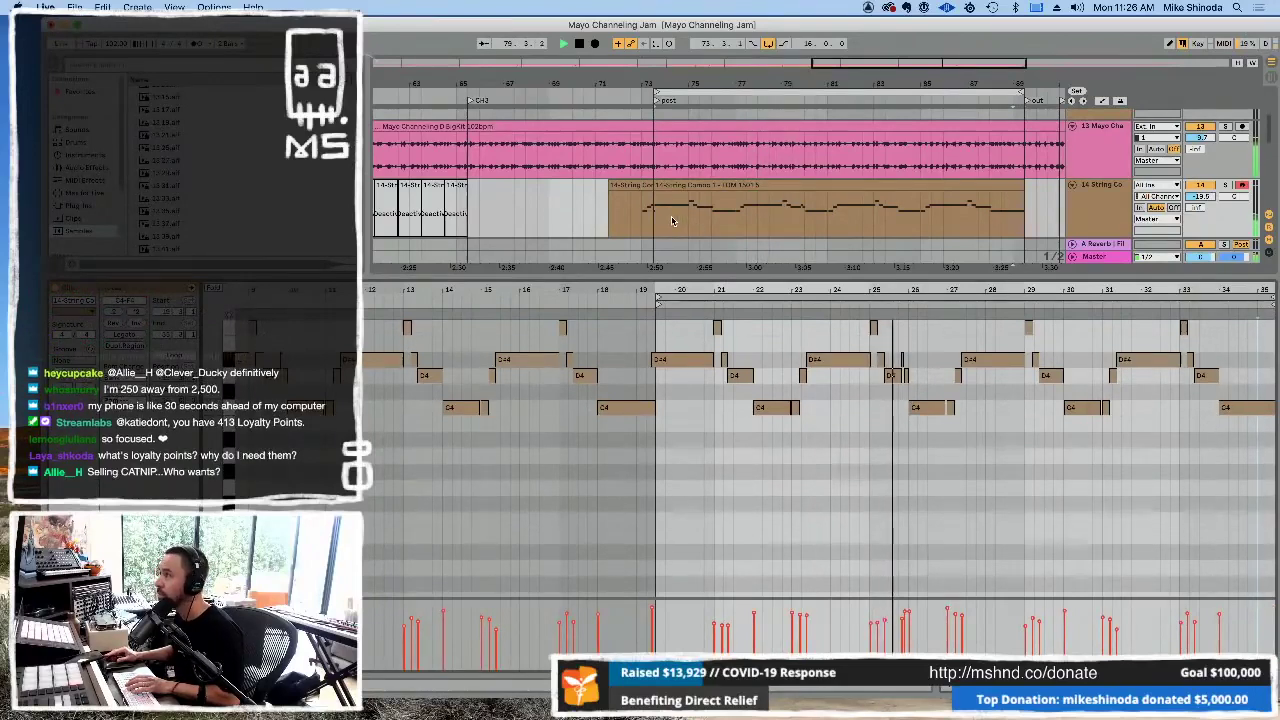
{"action": "left_click", "coordinate": [677, 186]}
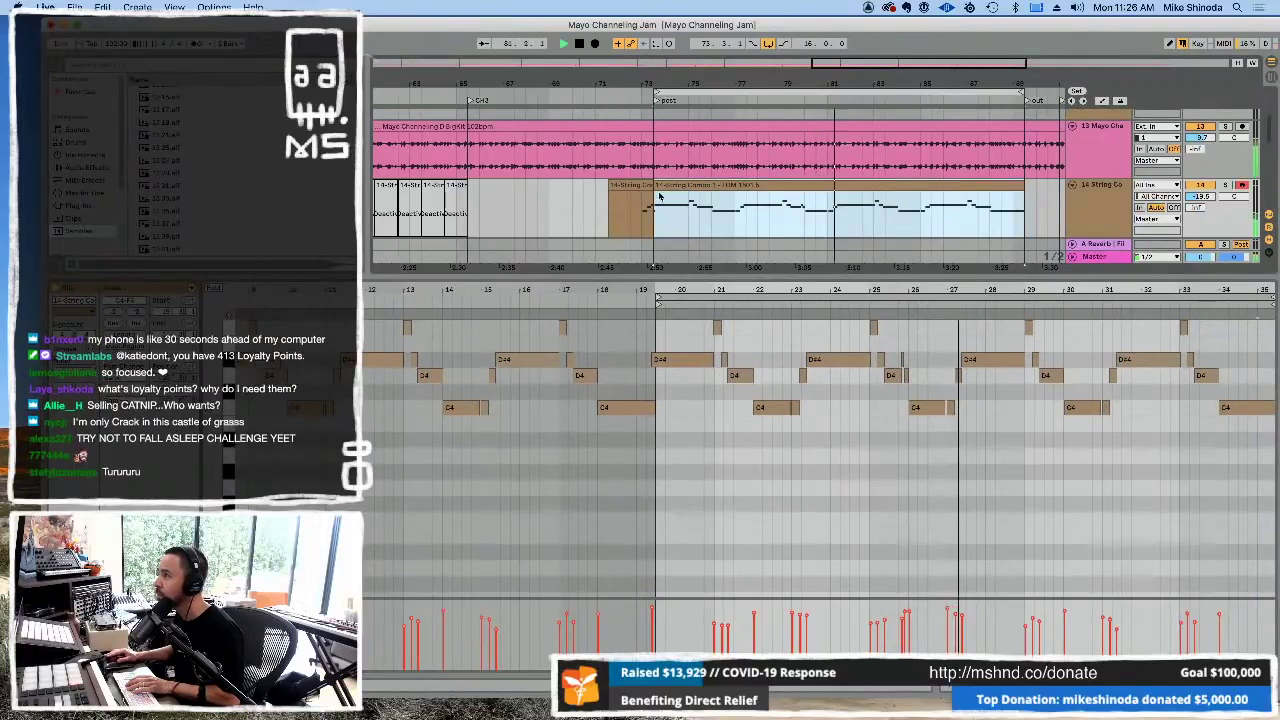
{"action": "left_click", "coordinate": [638, 186]}
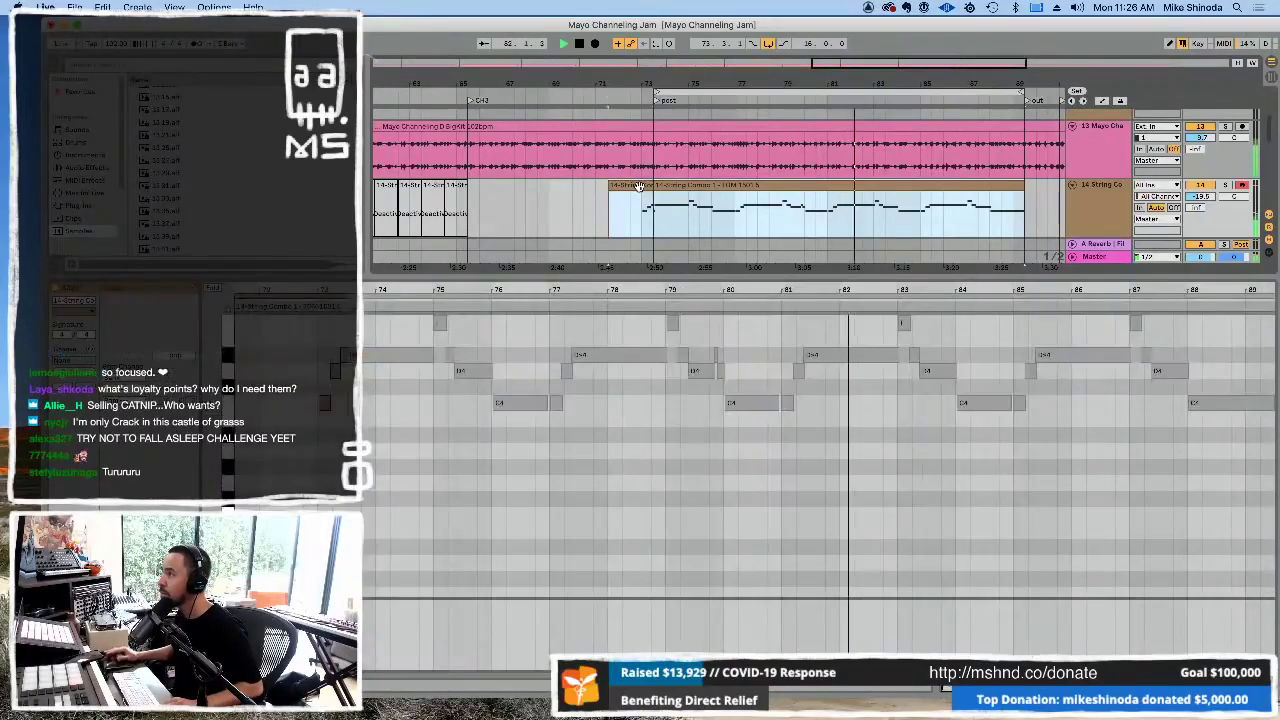
{"action": "right_click", "coordinate": [639, 187]}
{"action": "left_click", "coordinate": [689, 297]}
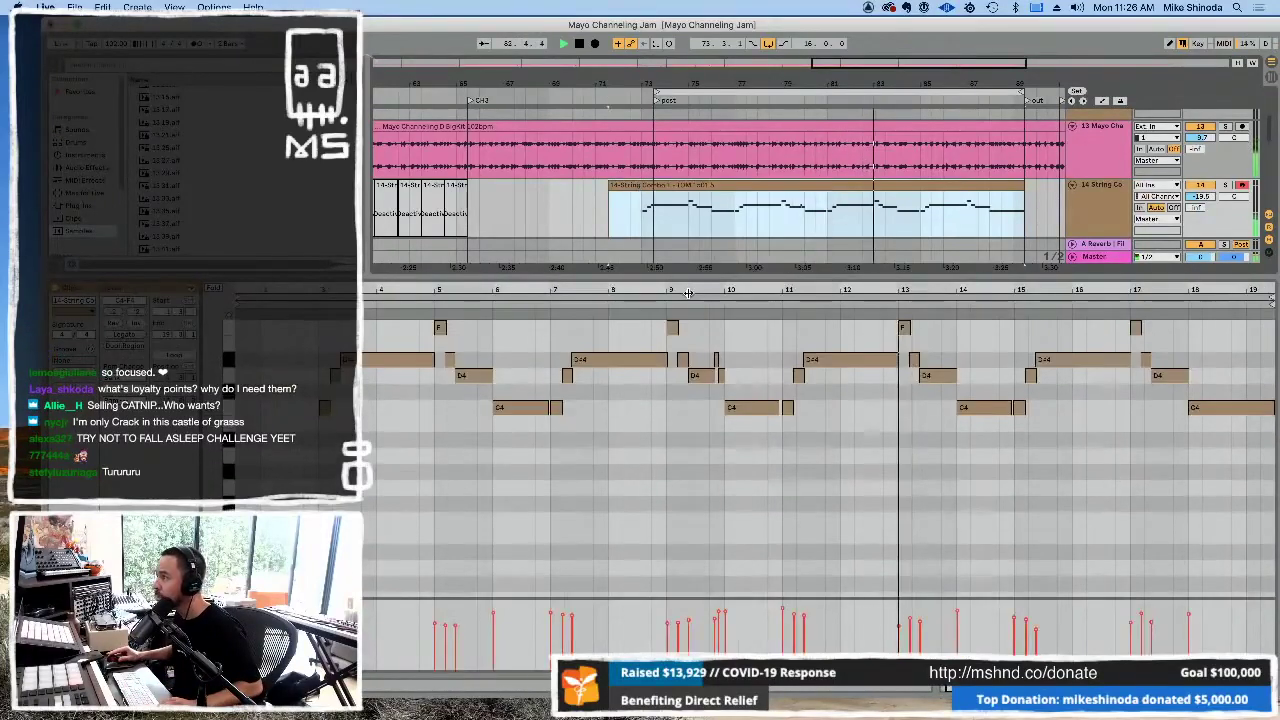
{"action": "left_click", "coordinate": [435, 416]}
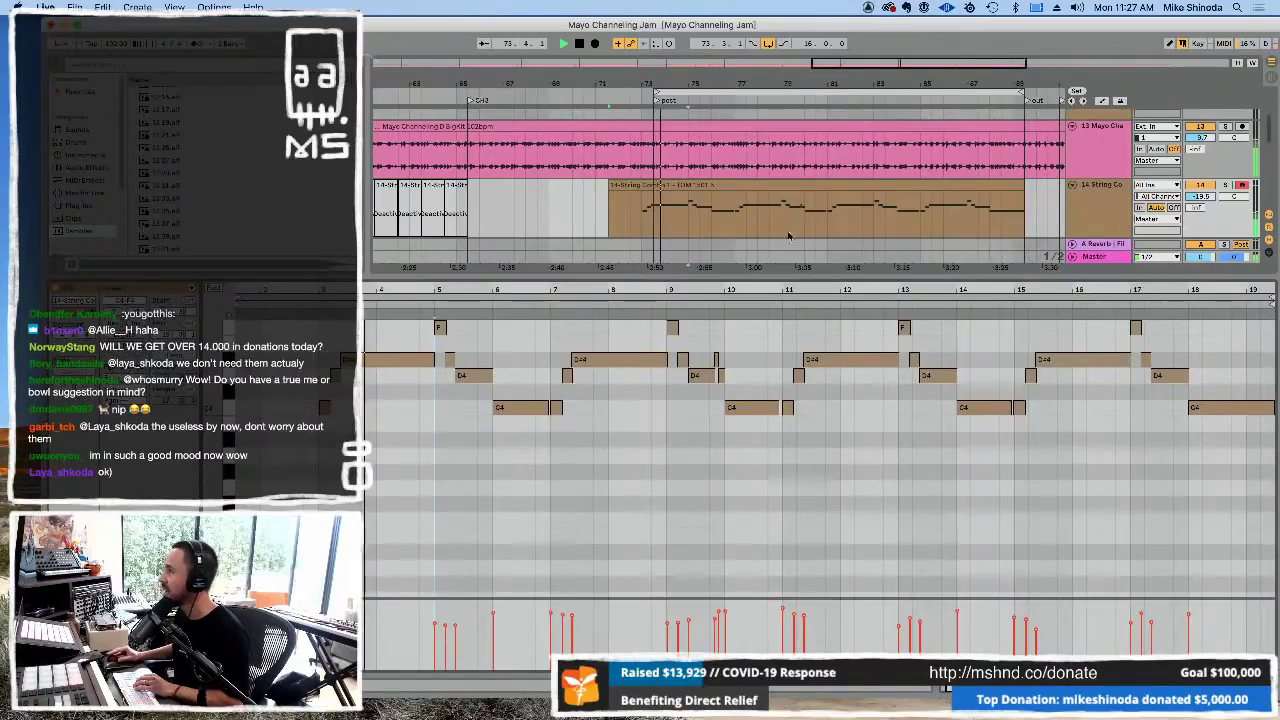
{"action": "key", "text": "super+alt+l"}
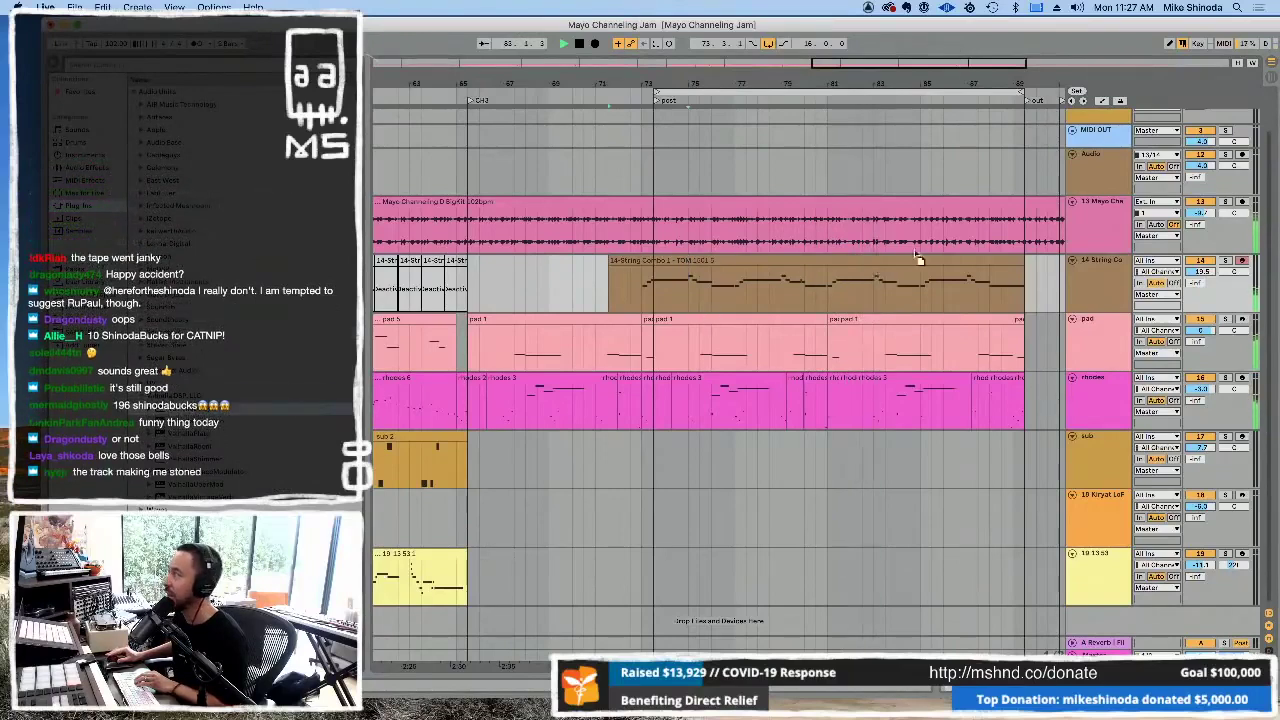
- Add ValhallaDelay to the 13 Mayo Channeling track with Single style, 14.9 ms spread, and EQ at 12730 Hz high and 760 Hz low
{"action": "double_click", "coordinate": [1104, 216]}
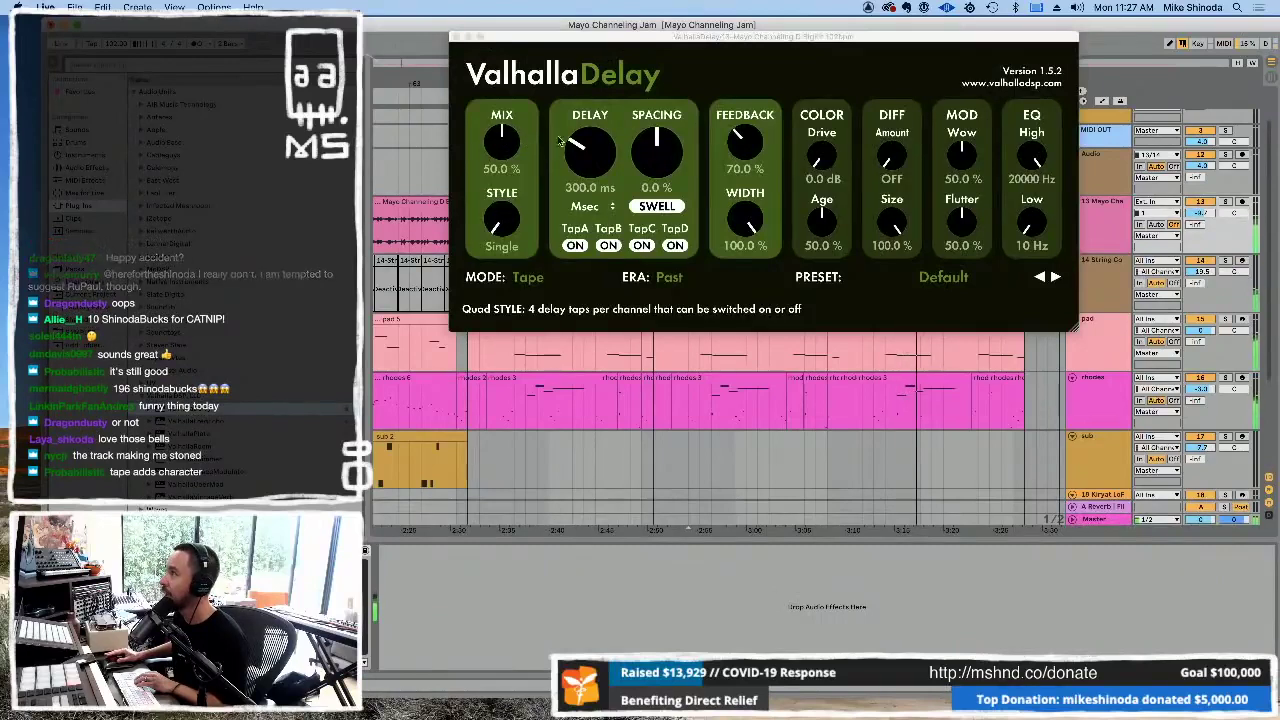
{"action": "left_click", "coordinate": [651, 147]}
{"action": "left_click_drag", "start_coordinate": [655, 120], "coordinate": [661, 80]}
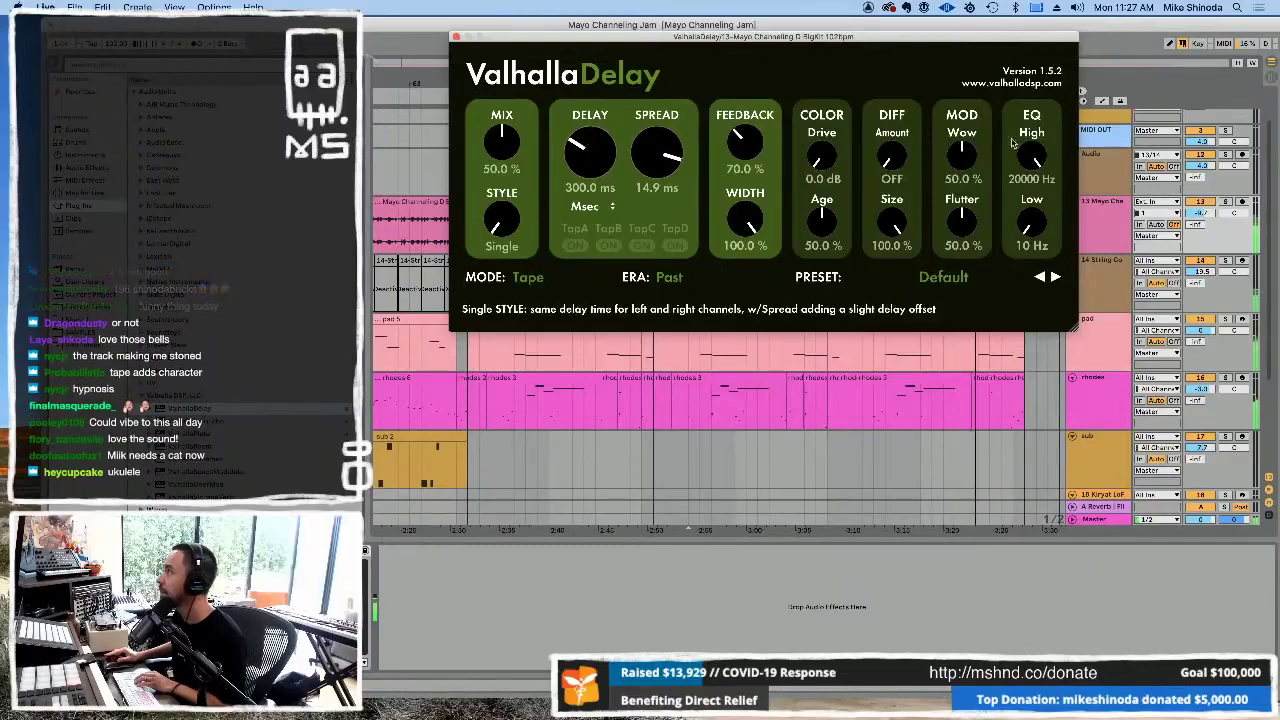
{"action": "mouse_move", "coordinate": [1031, 152]}
{"action": "left_mouse_down"}
{"action": "mouse_move", "coordinate": [1020, 198]}
{"action": "mouse_move", "coordinate": [1031, 146]}
{"action": "left_mouse_up"}
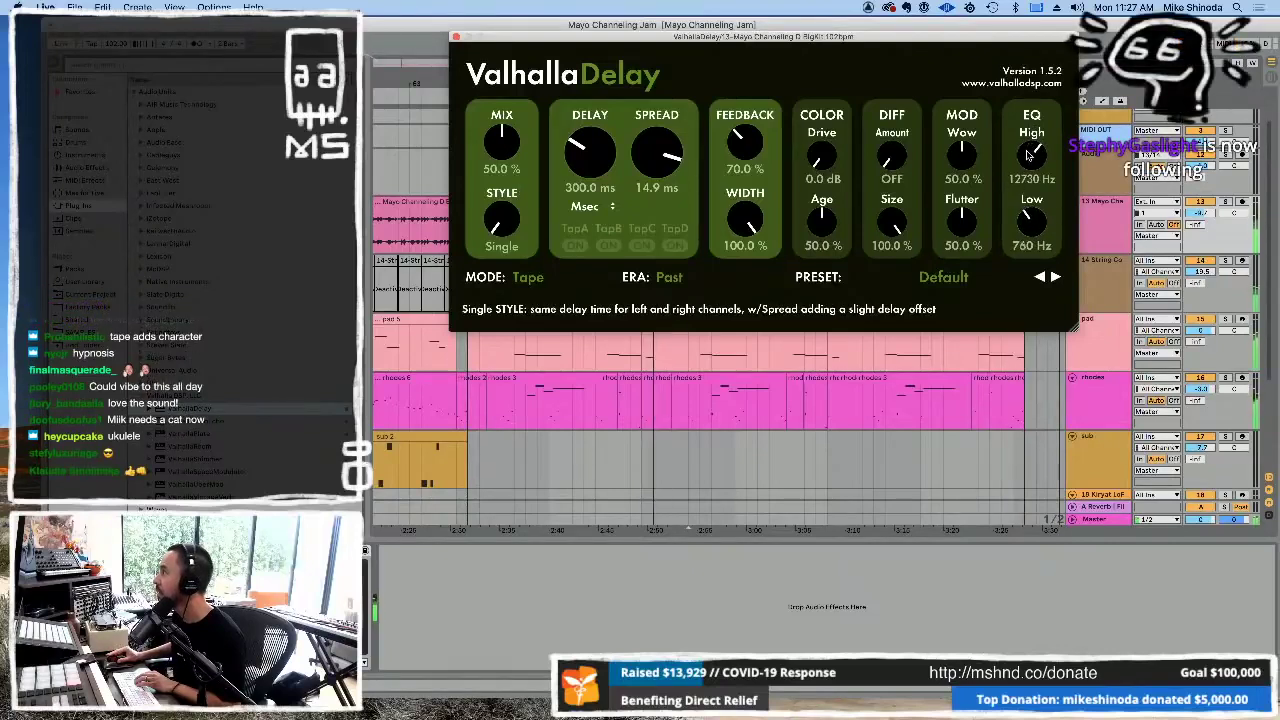
- Set the delay's wow to 71.9%, flutter to 56.6%, drive to 4.2 dB and age to 61.2%
{"action": "left_click_drag", "start_coordinate": [957, 213], "coordinate": [957, 204]}
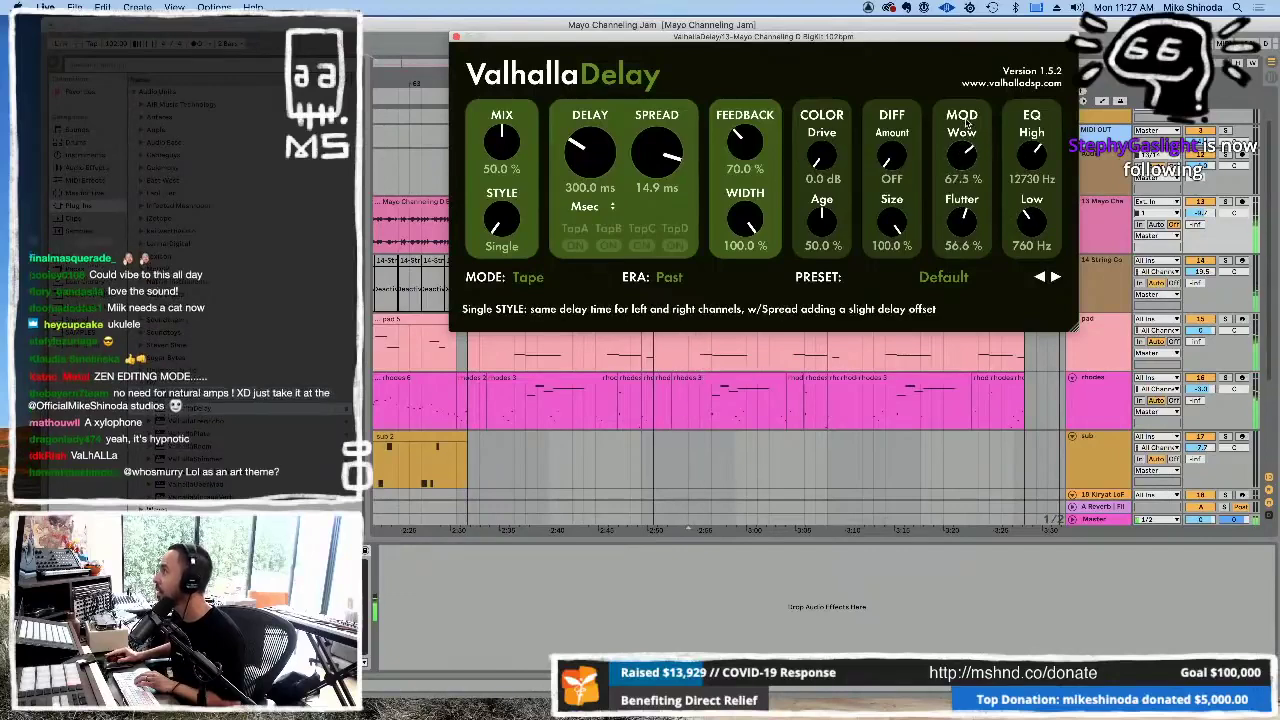
{"action": "left_click_drag", "start_coordinate": [962, 145], "coordinate": [962, 135]}
{"action": "left_click_drag", "start_coordinate": [817, 160], "coordinate": [817, 150]}
{"action": "left_click_drag", "start_coordinate": [833, 218], "coordinate": [820, 224]}
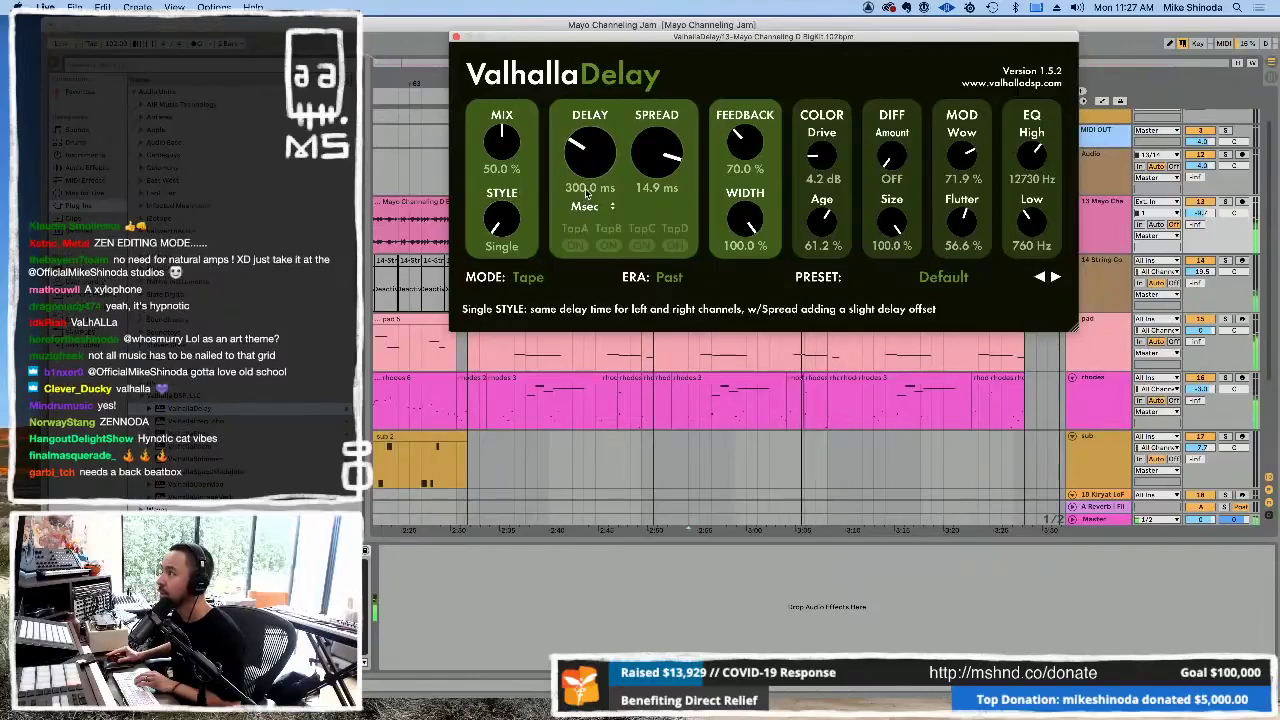
- Shorten the delay time to 159 ms and raise the feedback to 79%
{"action": "scroll", "coordinate": [587, 167], "scroll_direction": "down", "scroll_amount": 4}
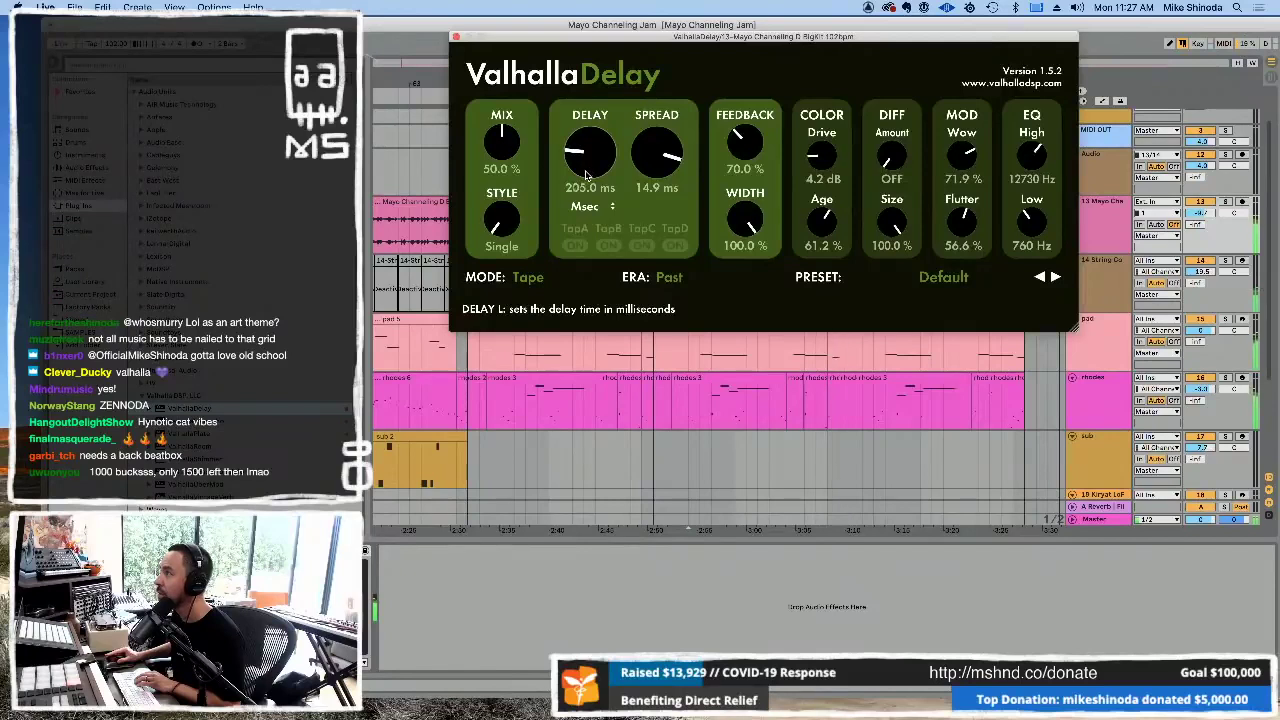
{"action": "scroll", "coordinate": [588, 174], "scroll_direction": "down", "scroll_amount": 2}
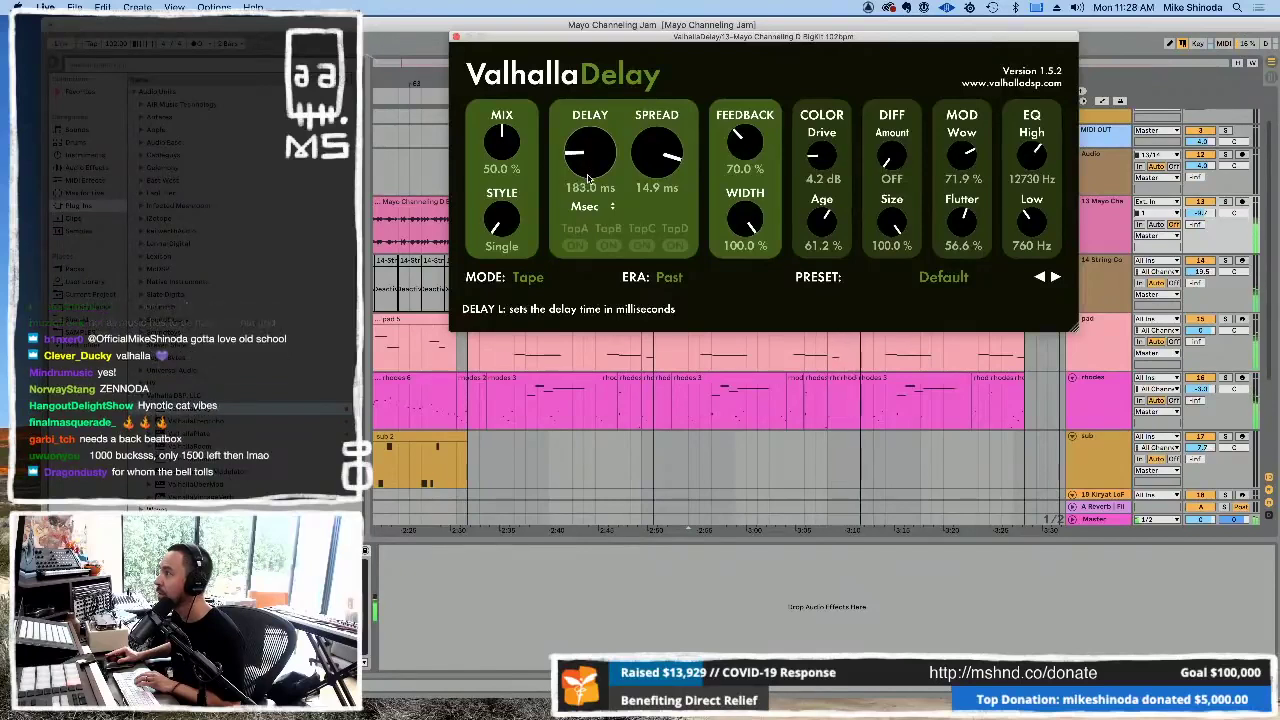
{"action": "scroll", "coordinate": [588, 177], "scroll_direction": "down", "scroll_amount": 3}
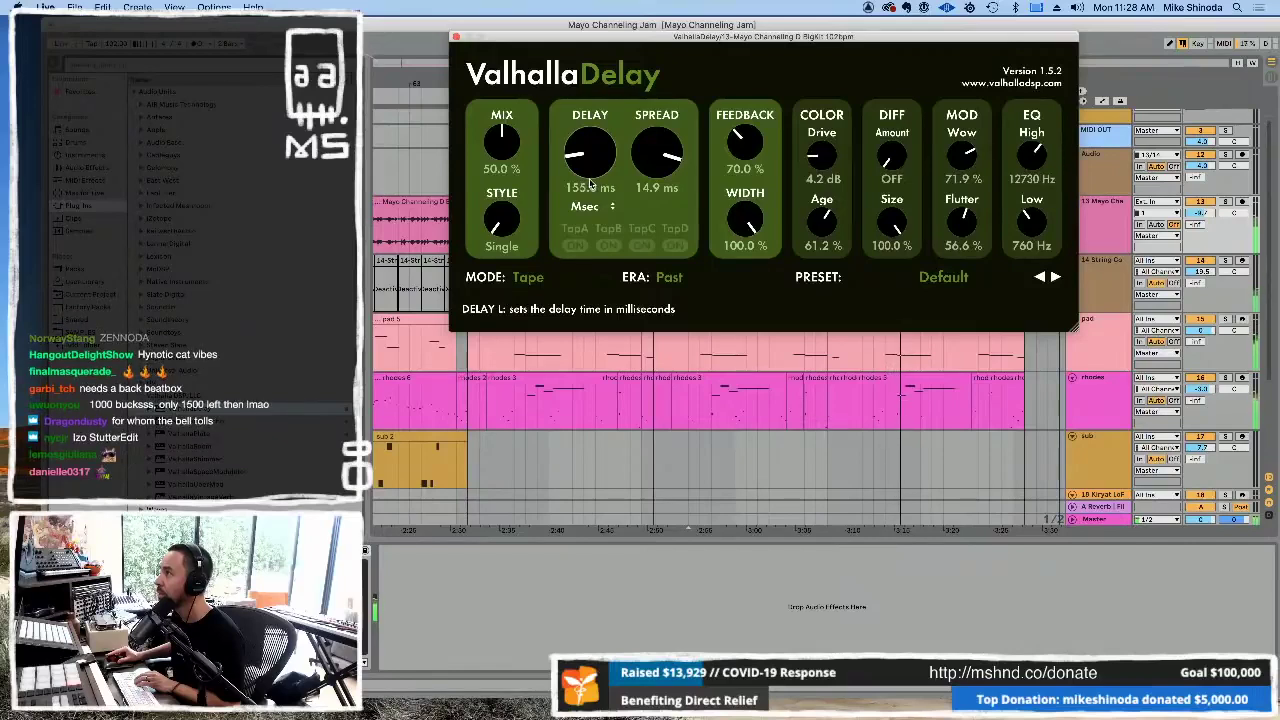
{"action": "mouse_move", "coordinate": [747, 146]}
{"action": "left_mouse_down"}
{"action": "mouse_move", "coordinate": [757, 121]}
{"action": "mouse_move", "coordinate": [755, 133]}
{"action": "left_mouse_up"}
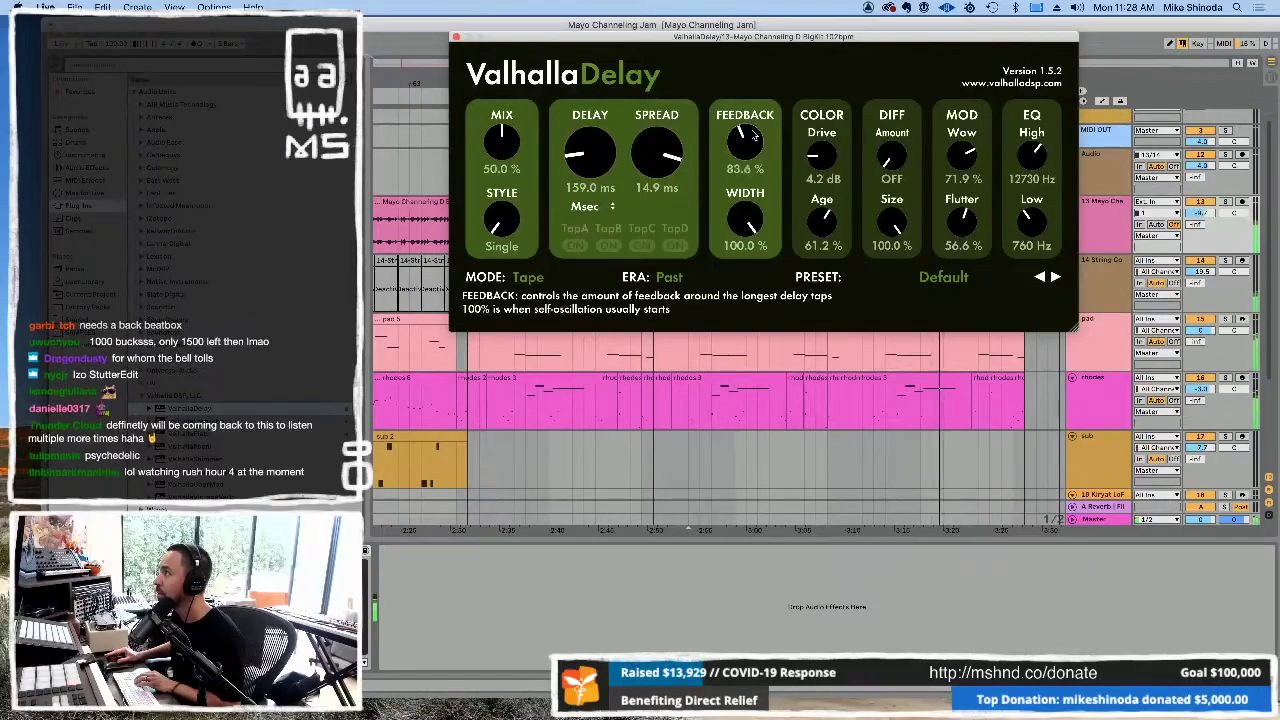
- Audition the HiFi, BBD, Digital and Ghost delay modes in turn
{"action": "left_click", "coordinate": [526, 279]}
{"action": "left_click", "coordinate": [533, 310]}
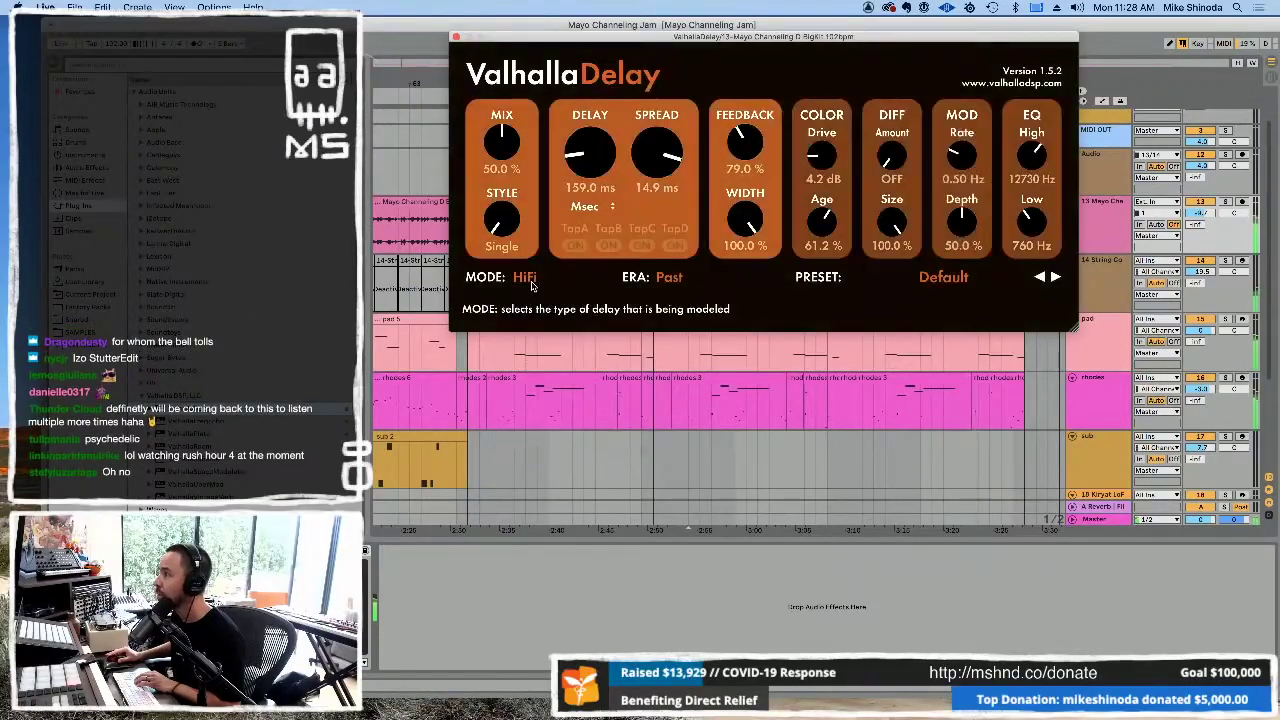
{"action": "left_click", "coordinate": [526, 279]}
{"action": "left_click", "coordinate": [533, 326]}
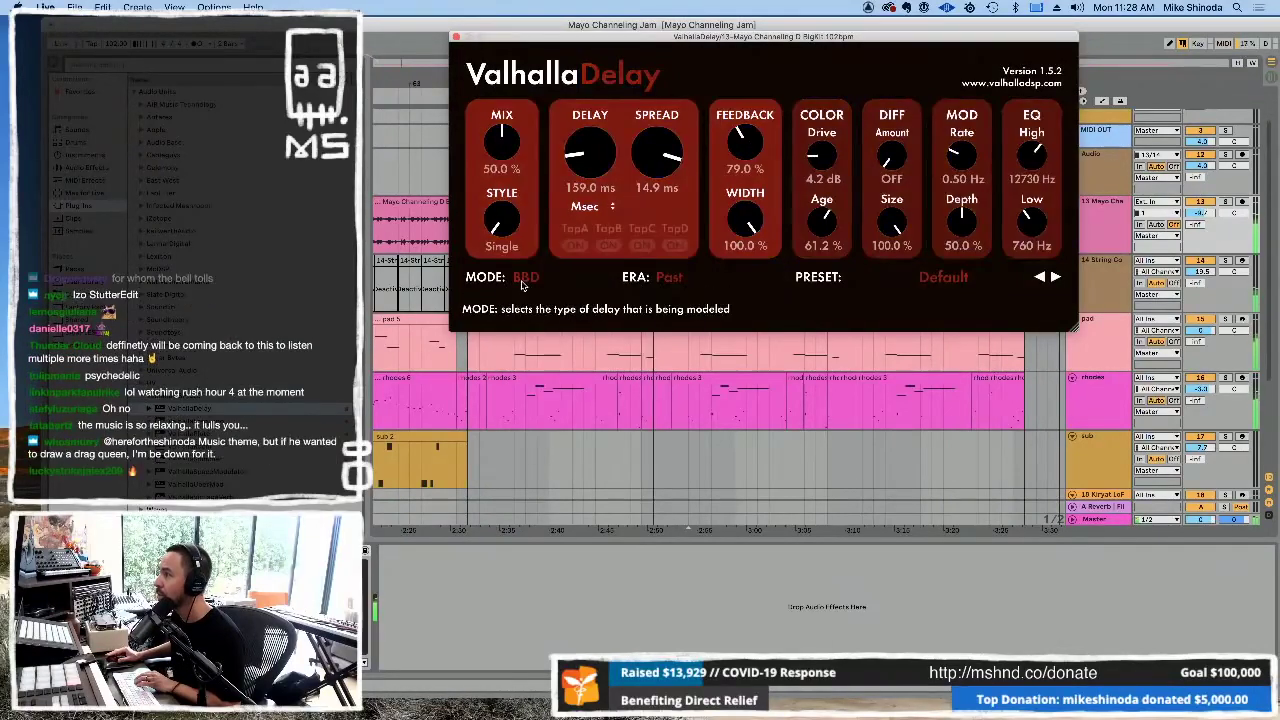
{"action": "left_click", "coordinate": [526, 279]}
{"action": "left_click", "coordinate": [530, 342]}
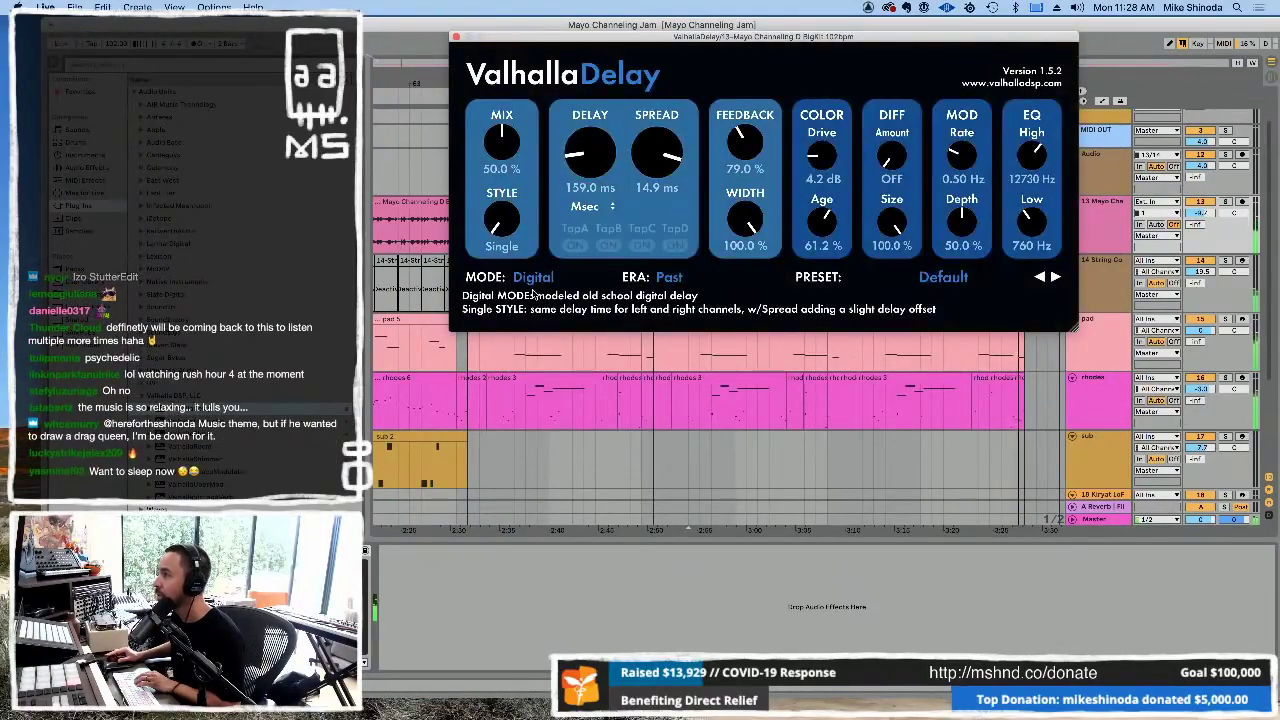
{"action": "left_click", "coordinate": [532, 278]}
{"action": "left_click", "coordinate": [538, 360]}
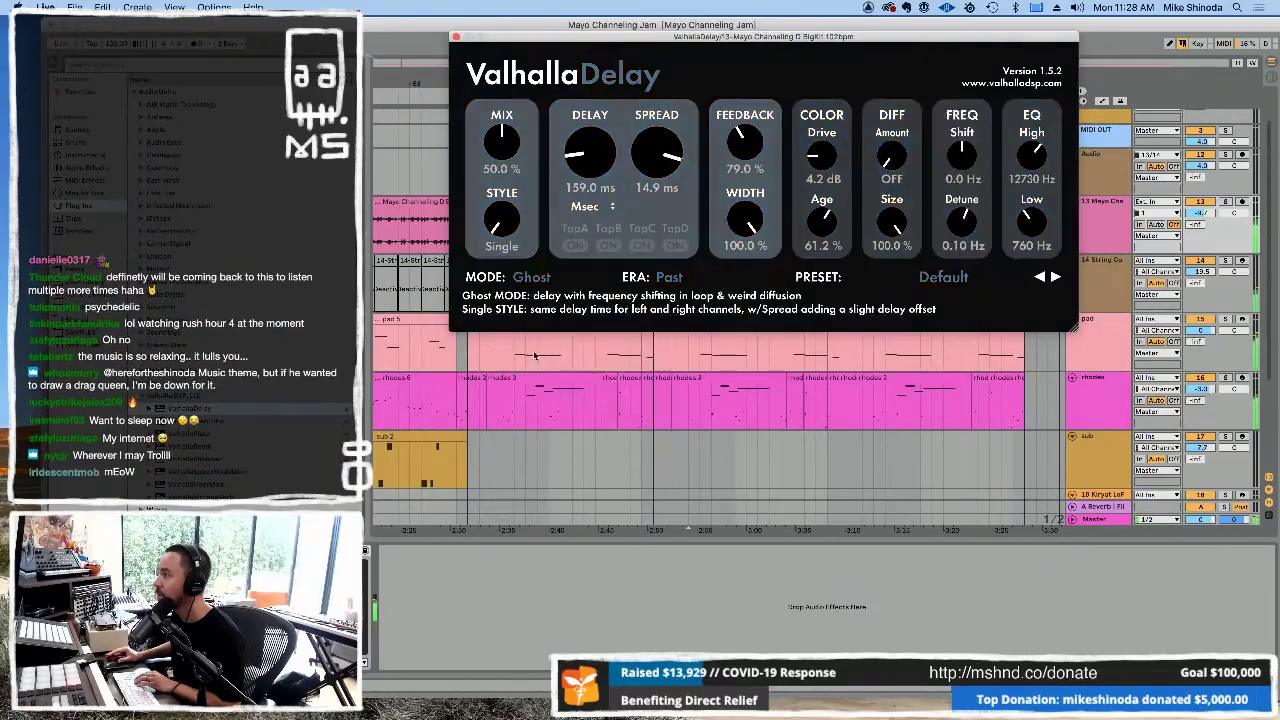
- Switch the delay to Pitch mode and set its detune to about -44.8 cents
{"action": "left_click", "coordinate": [532, 278]}
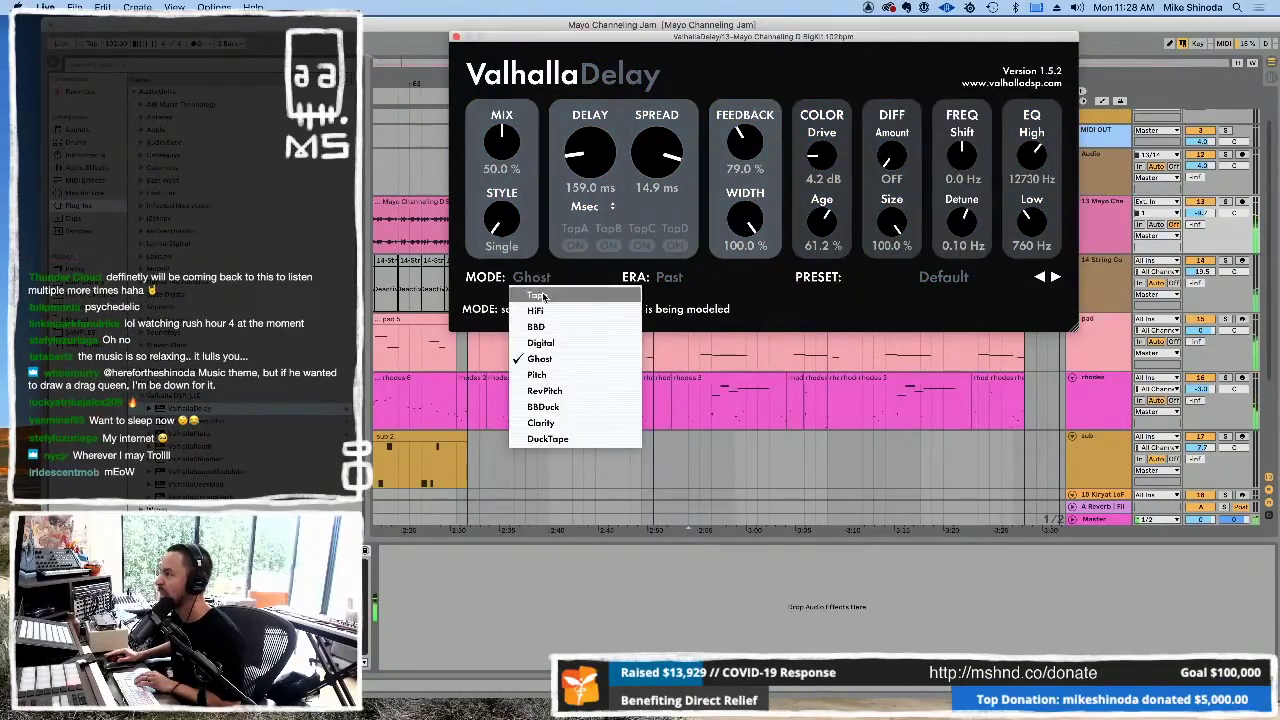
{"action": "left_click", "coordinate": [537, 377]}
{"action": "left_click", "coordinate": [532, 278]}
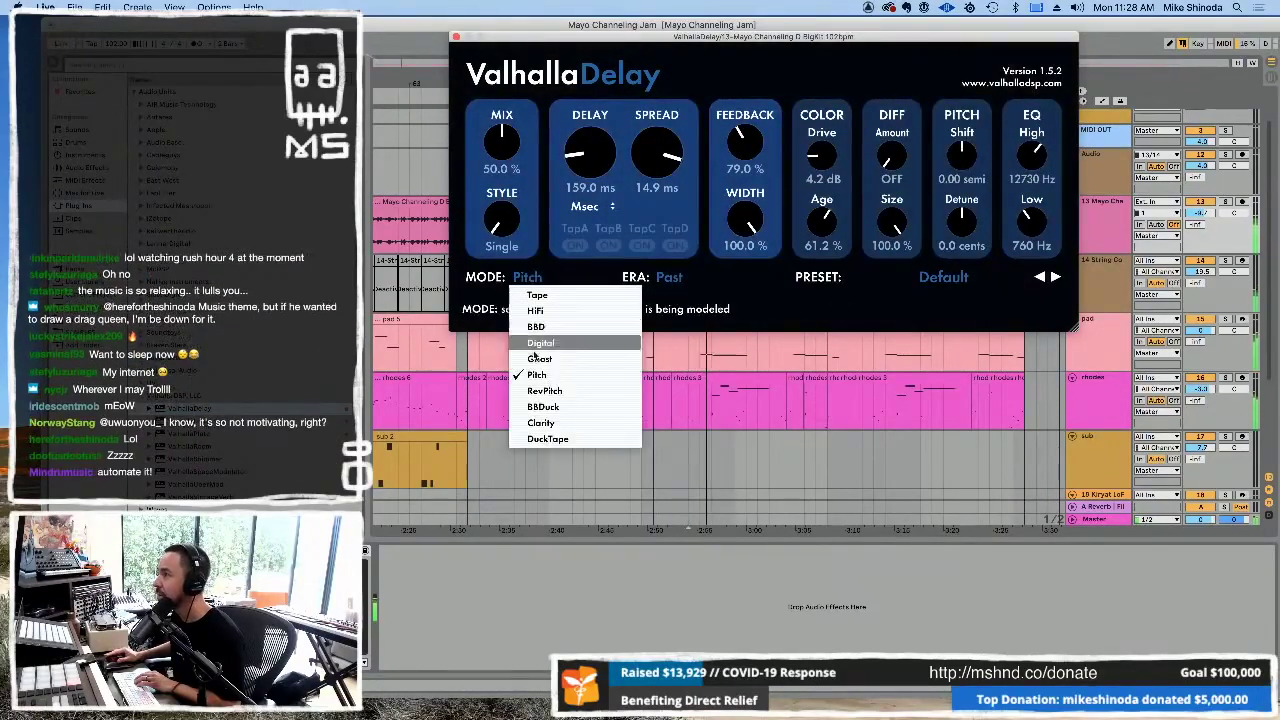
{"action": "left_click", "coordinate": [490, 283]}
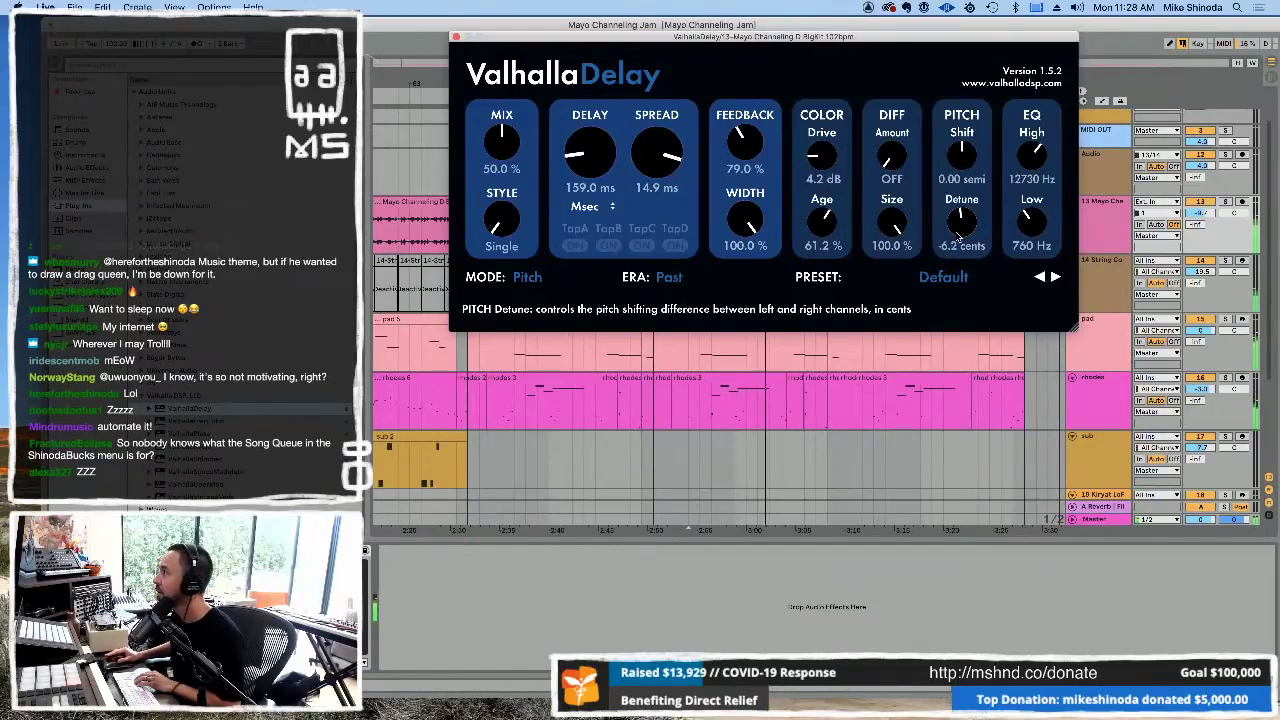
{"action": "left_click_drag", "start_coordinate": [958, 237], "coordinate": [955, 246]}
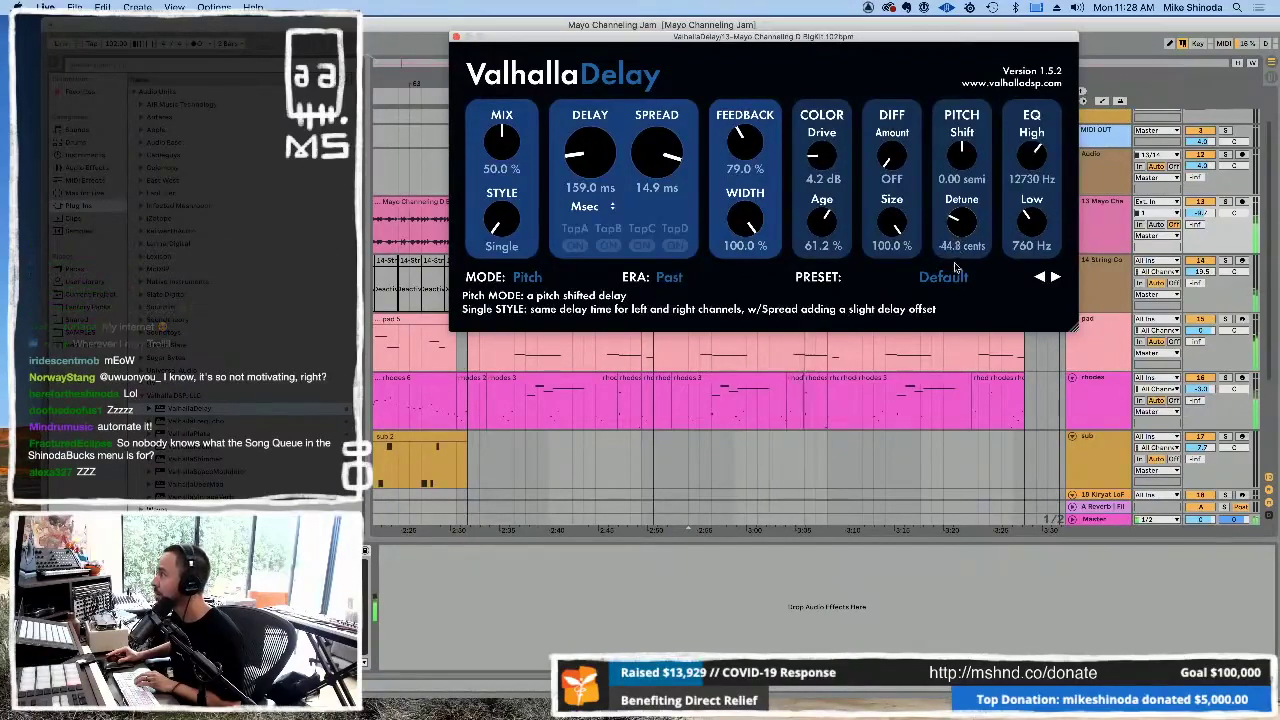
- Set the delay's pitch shift to 3.65 semitones, detune to 59.0 cents, high cut to 9600 Hz and mix to 4.5%, and close its window
{"action": "left_click_drag", "start_coordinate": [966, 150], "coordinate": [974, 134]}
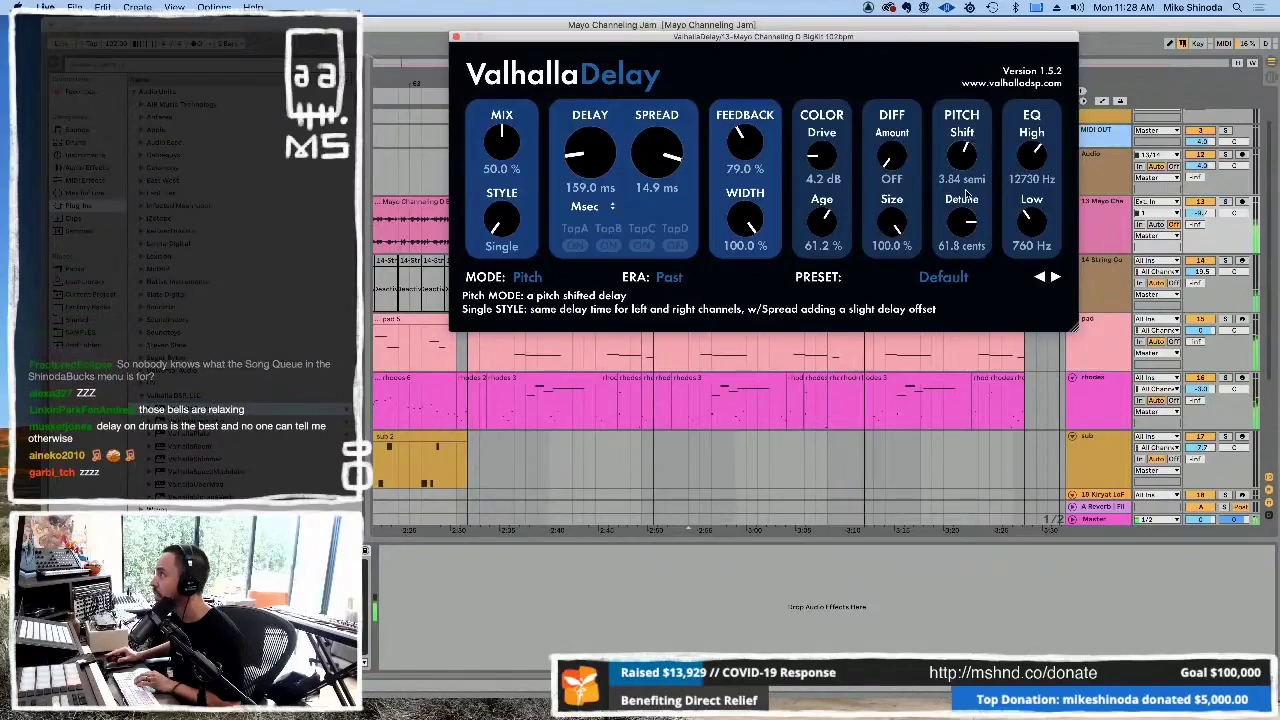
{"action": "left_click_drag", "start_coordinate": [958, 238], "coordinate": [970, 174]}
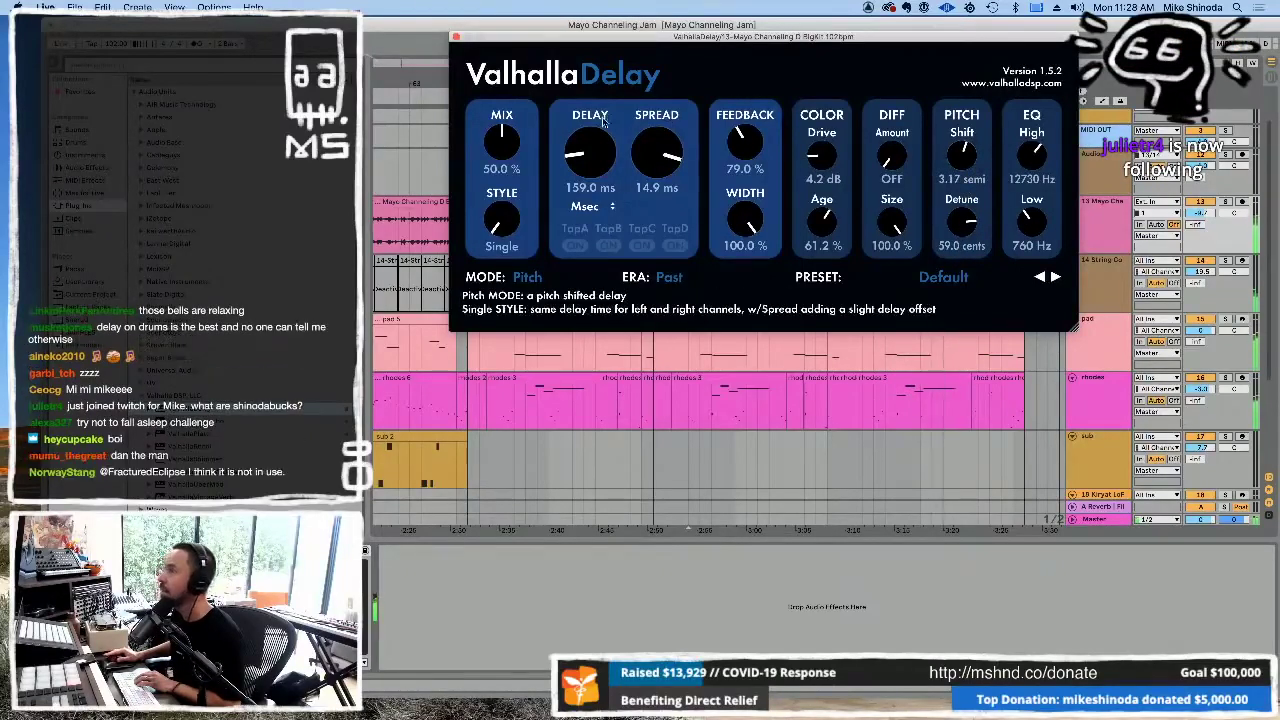
{"action": "mouse_move", "coordinate": [504, 146]}
{"action": "left_mouse_down"}
{"action": "mouse_move", "coordinate": [505, 159]}
{"action": "mouse_move", "coordinate": [506, 146]}
{"action": "left_mouse_up"}
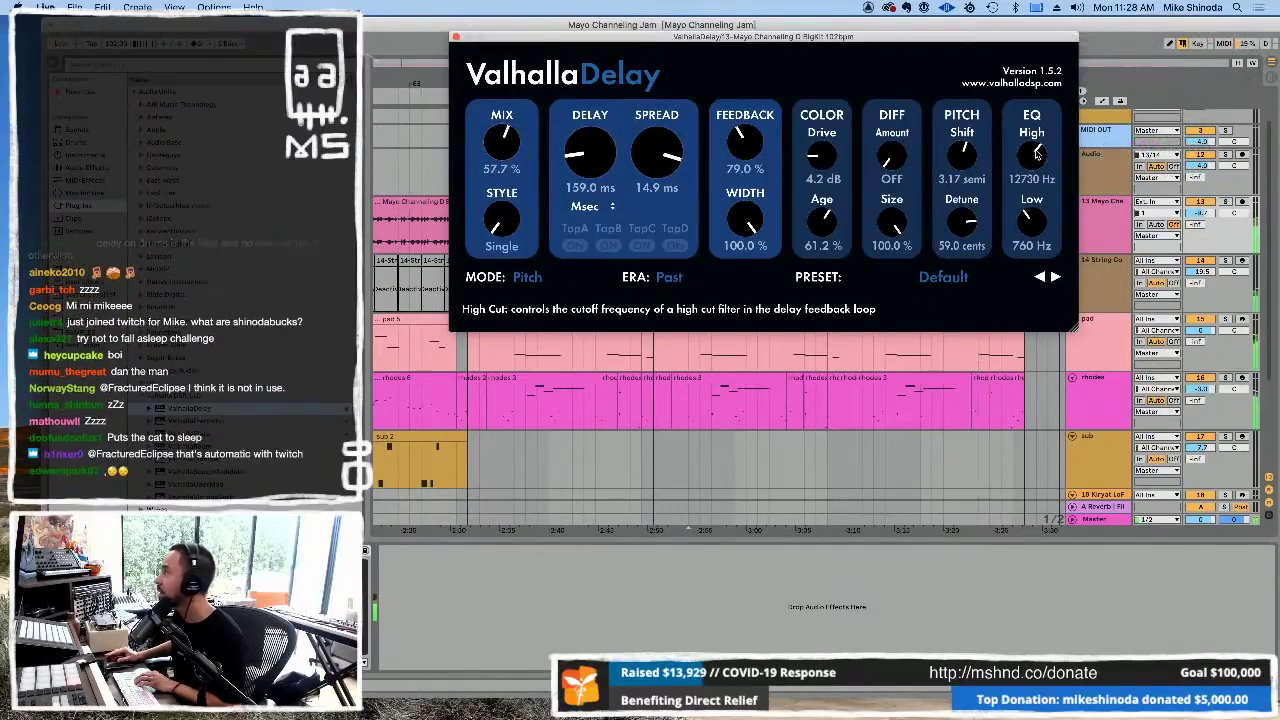
{"action": "left_click_drag", "start_coordinate": [1035, 168], "coordinate": [1027, 190]}
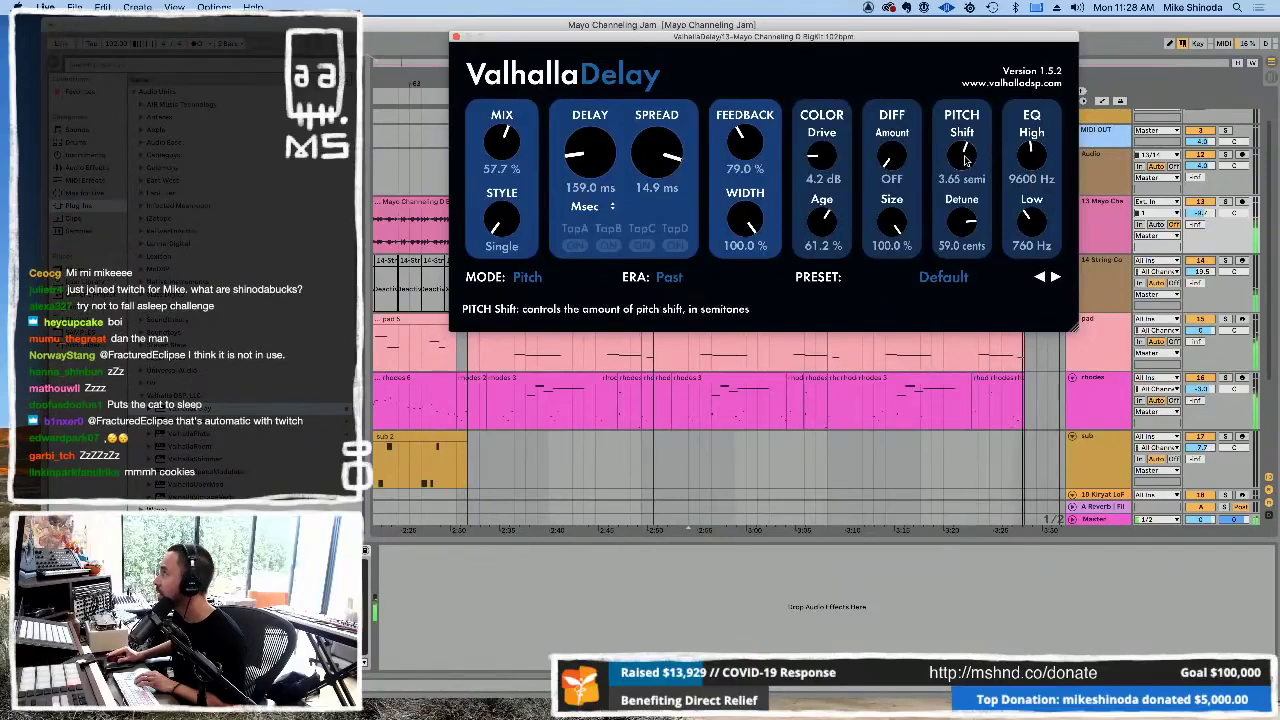
{"action": "left_click_drag", "start_coordinate": [516, 150], "coordinate": [516, 230]}
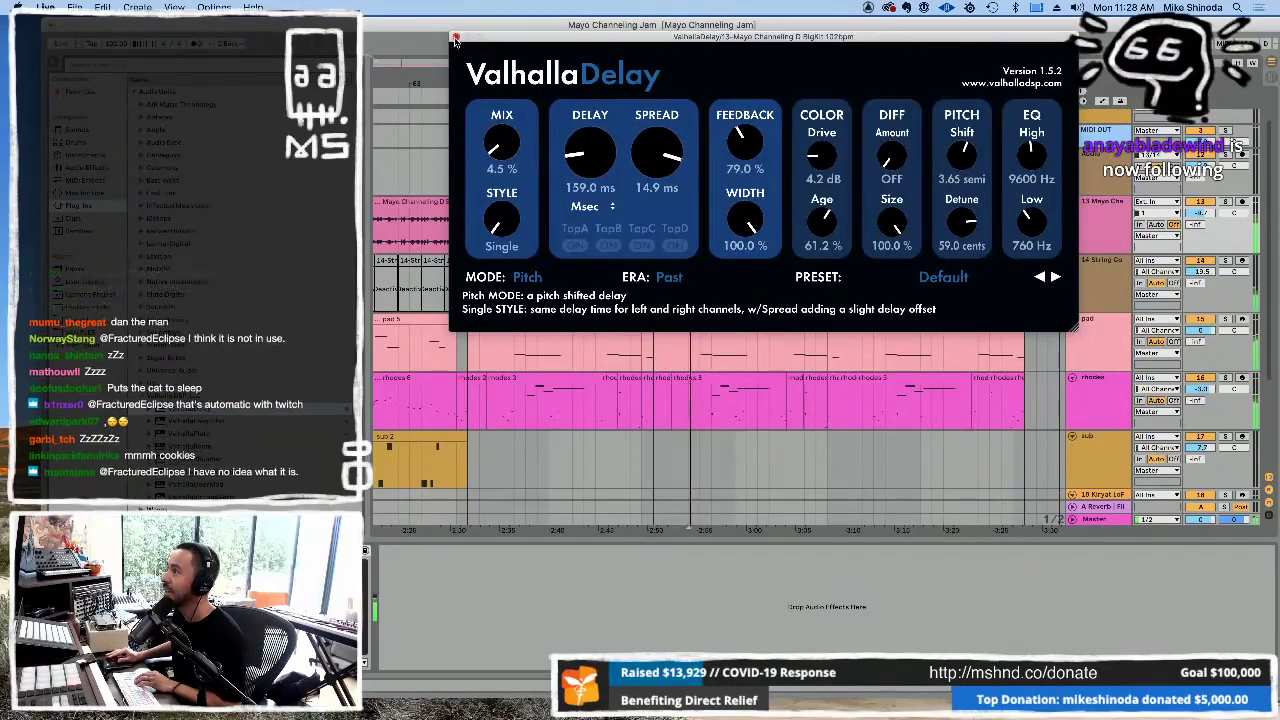
{"action": "left_click", "coordinate": [455, 38]}
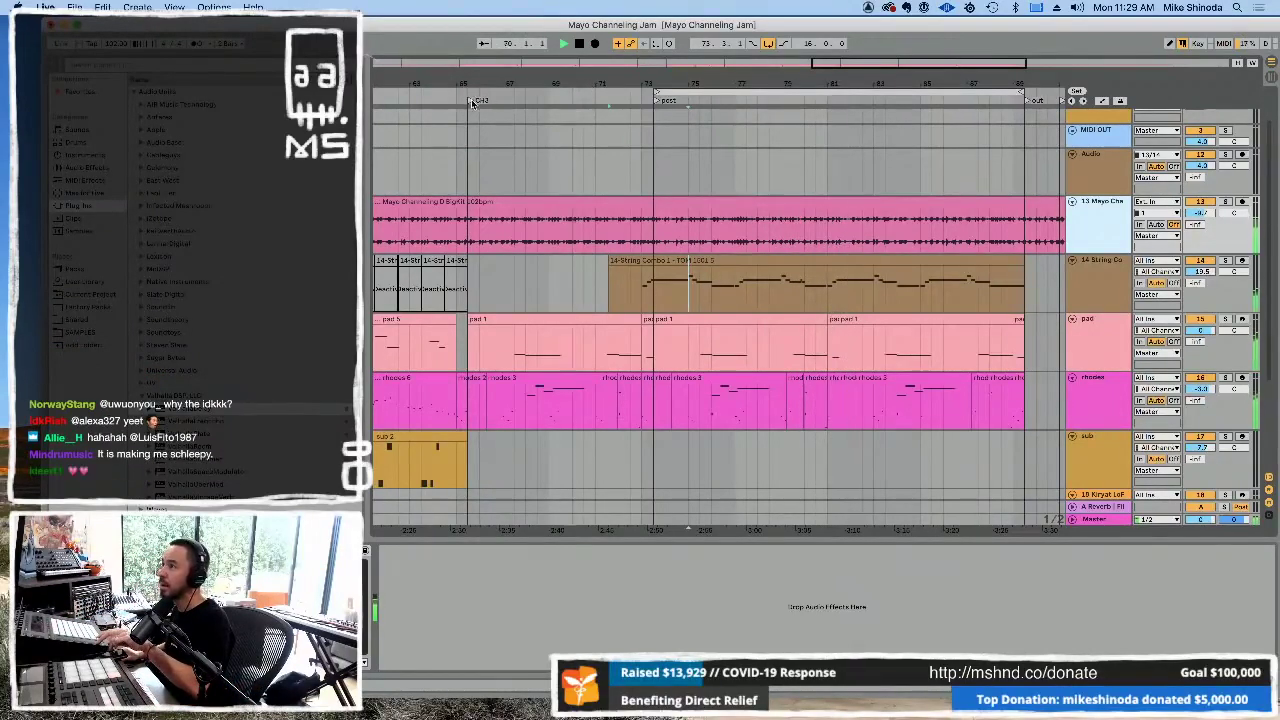
- Show the automation lanes and record pitch shift and FreqDetune moves for the delay on the Mayo Channeling track, starting from CH3
{"action": "left_click", "coordinate": [574, 99]}
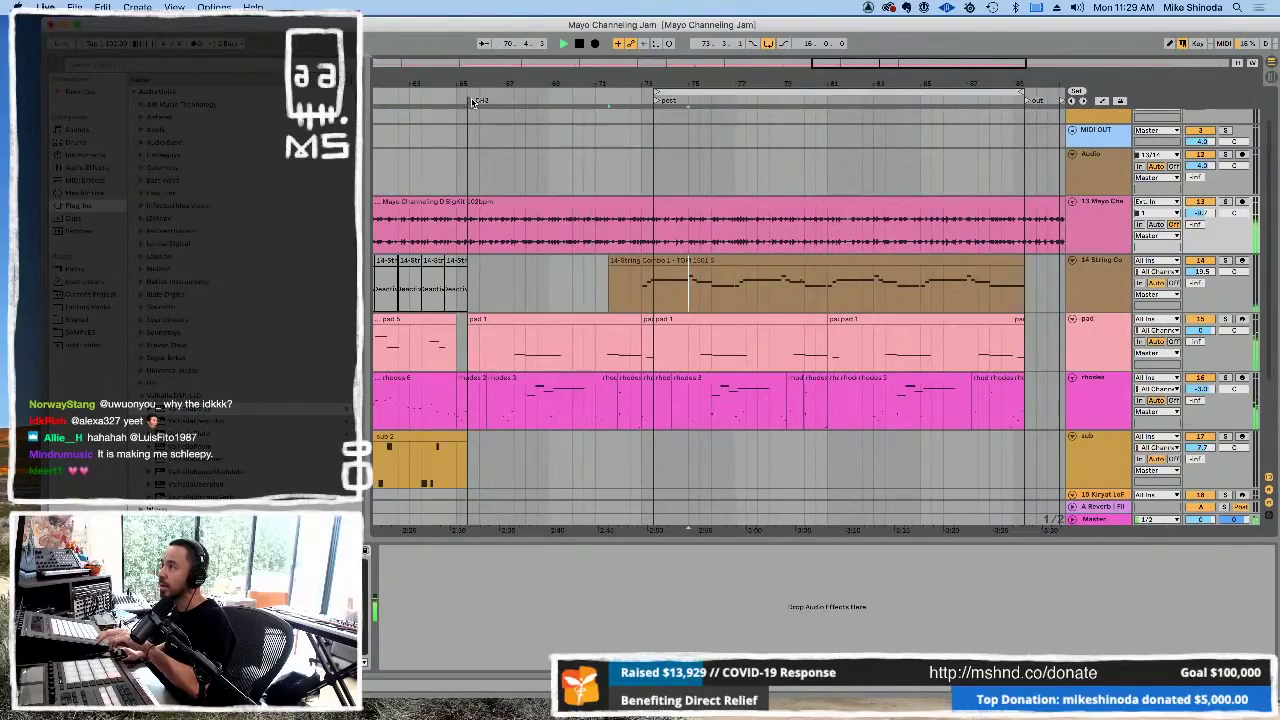
{"action": "left_click", "coordinate": [1102, 102]}
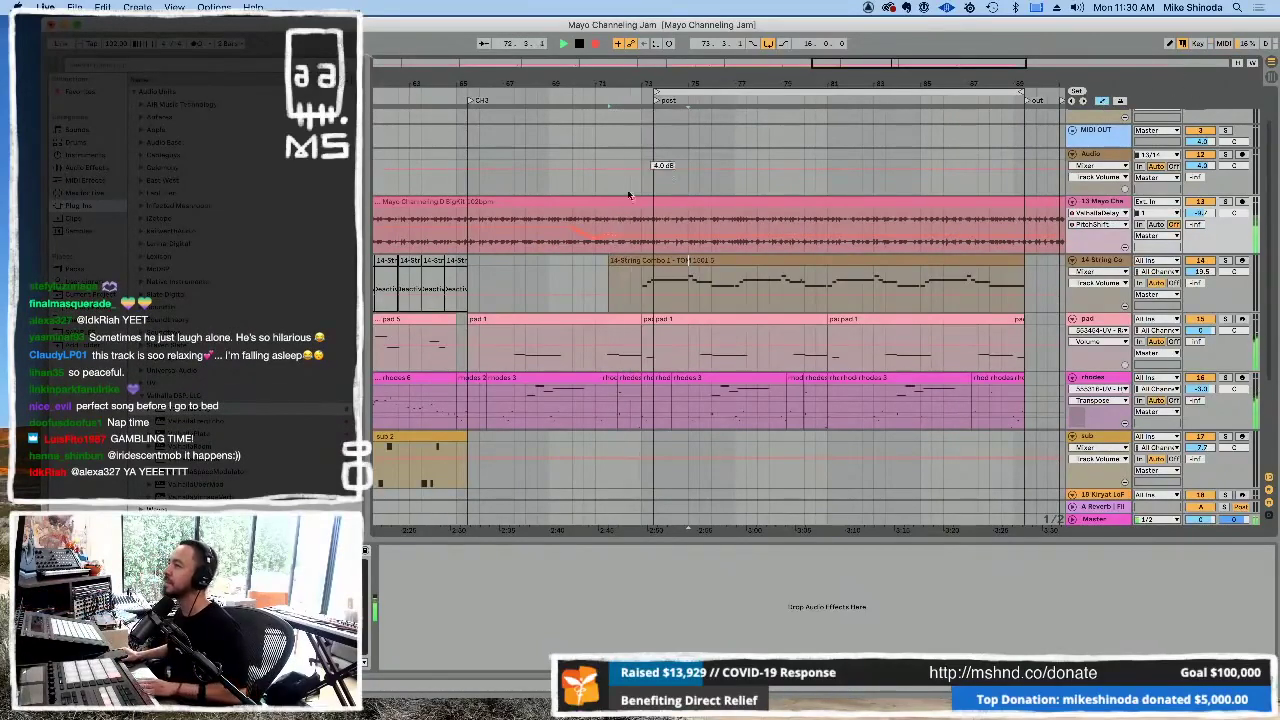
{"action": "left_click_drag", "start_coordinate": [652, 240], "coordinate": [528, 225]}
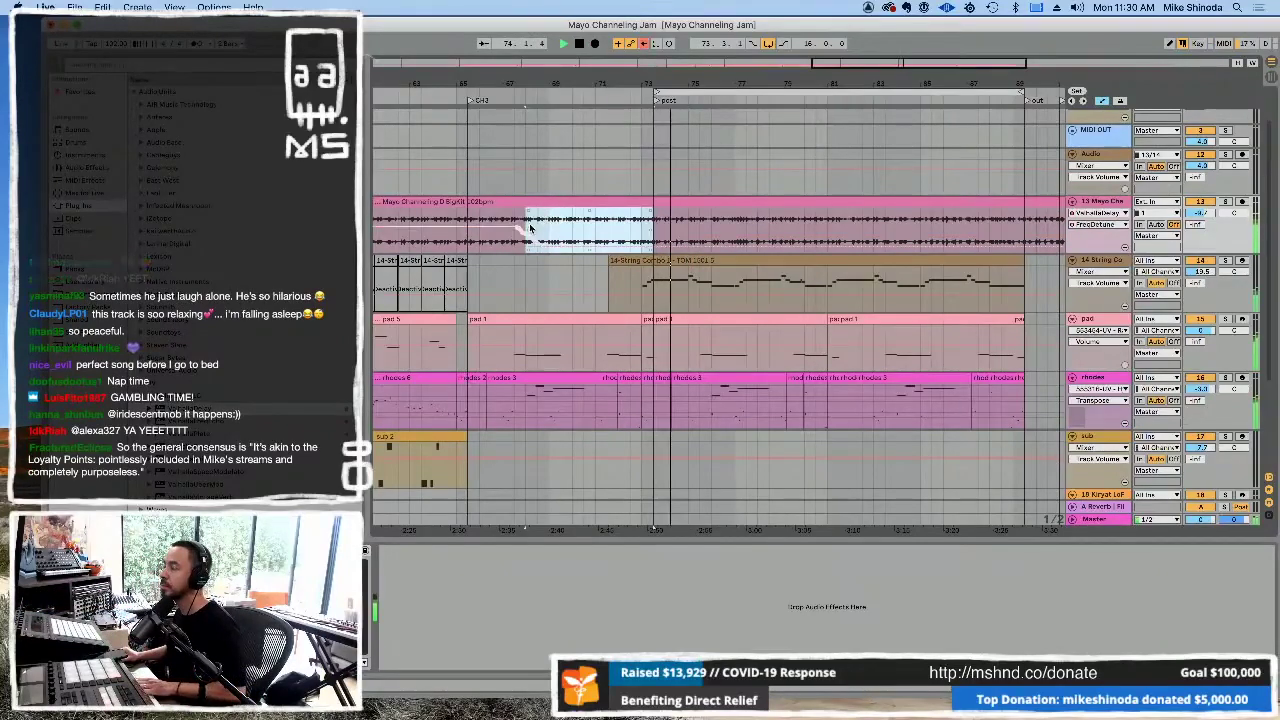
{"action": "key", "text": "super+a"}
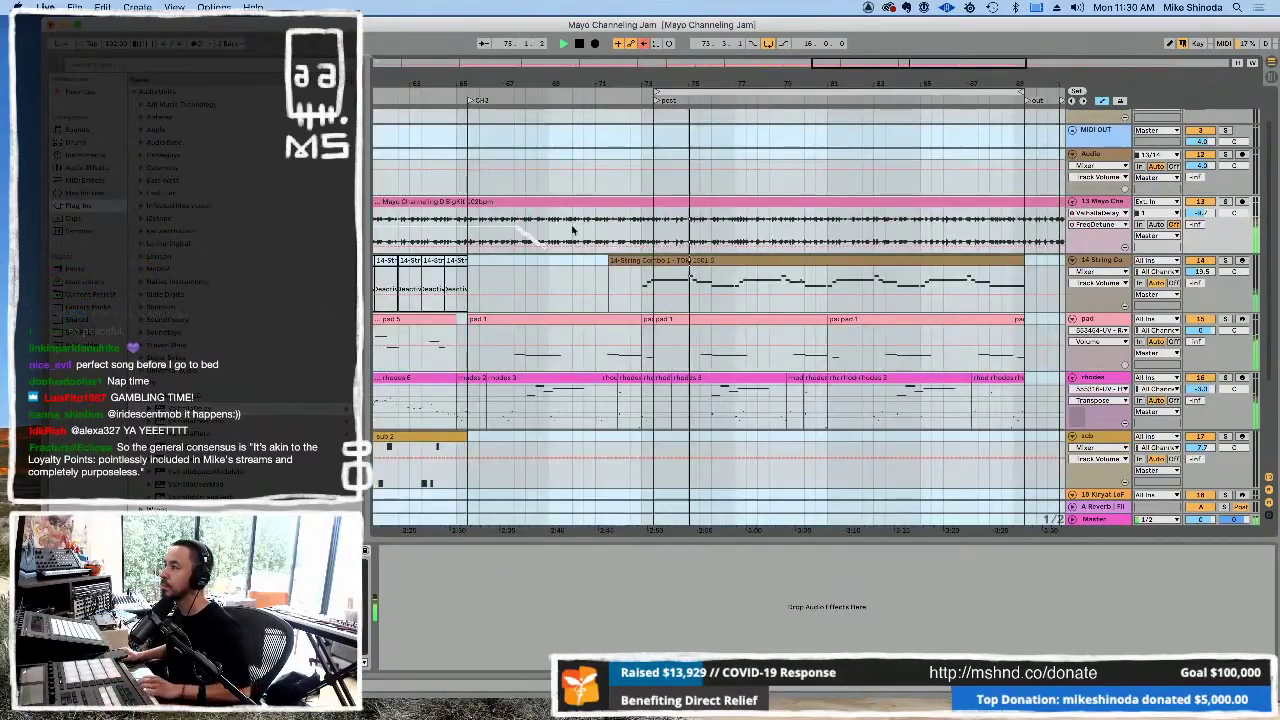
{"action": "left_click", "coordinate": [557, 229]}
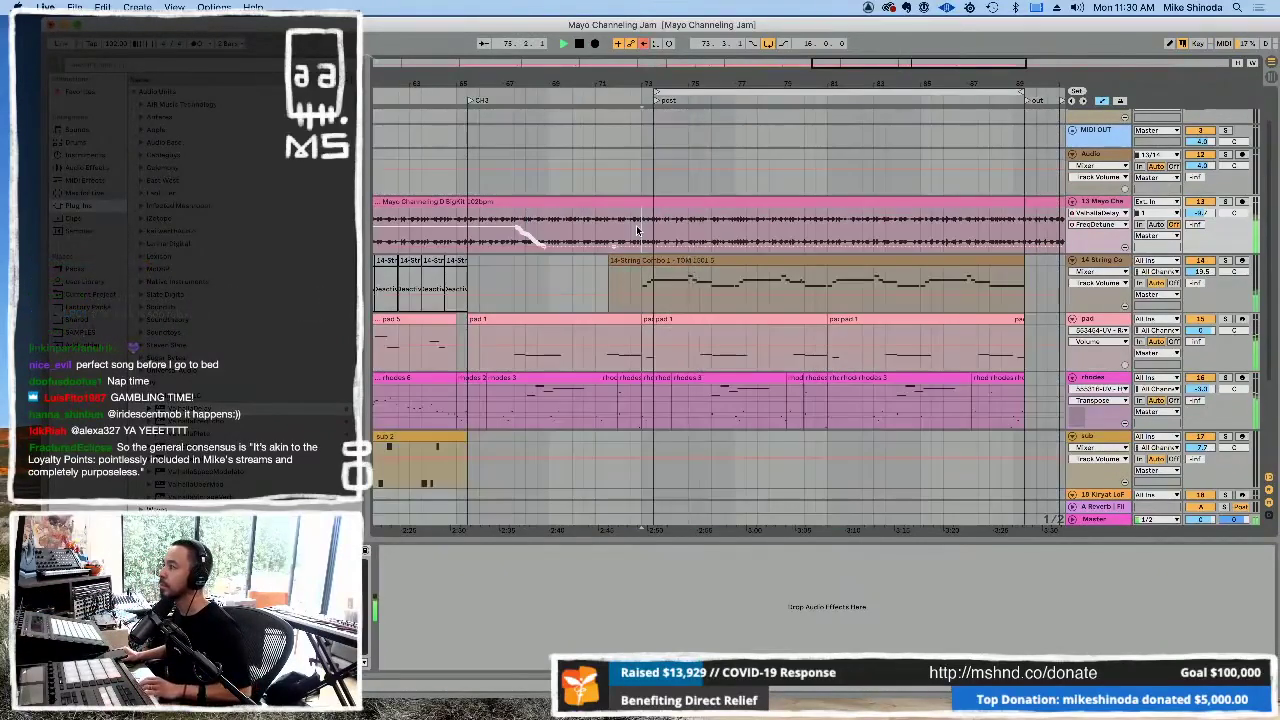
- Play from the CH3 marker and review the delay's Mix, FreqShift, FreqDetune and PitchShift automation on the Mayo Channeling track
{"action": "left_click", "coordinate": [473, 101]}
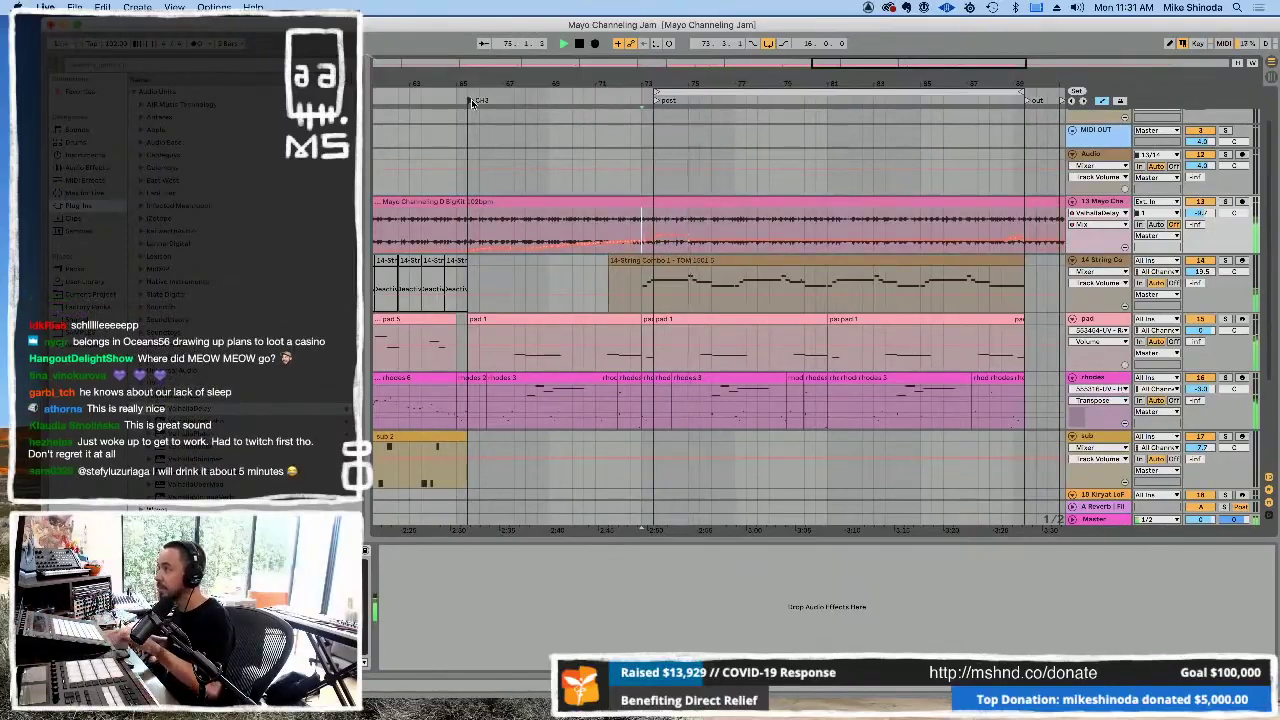
{"action": "left_click_drag", "start_coordinate": [710, 217], "coordinate": [641, 222]}
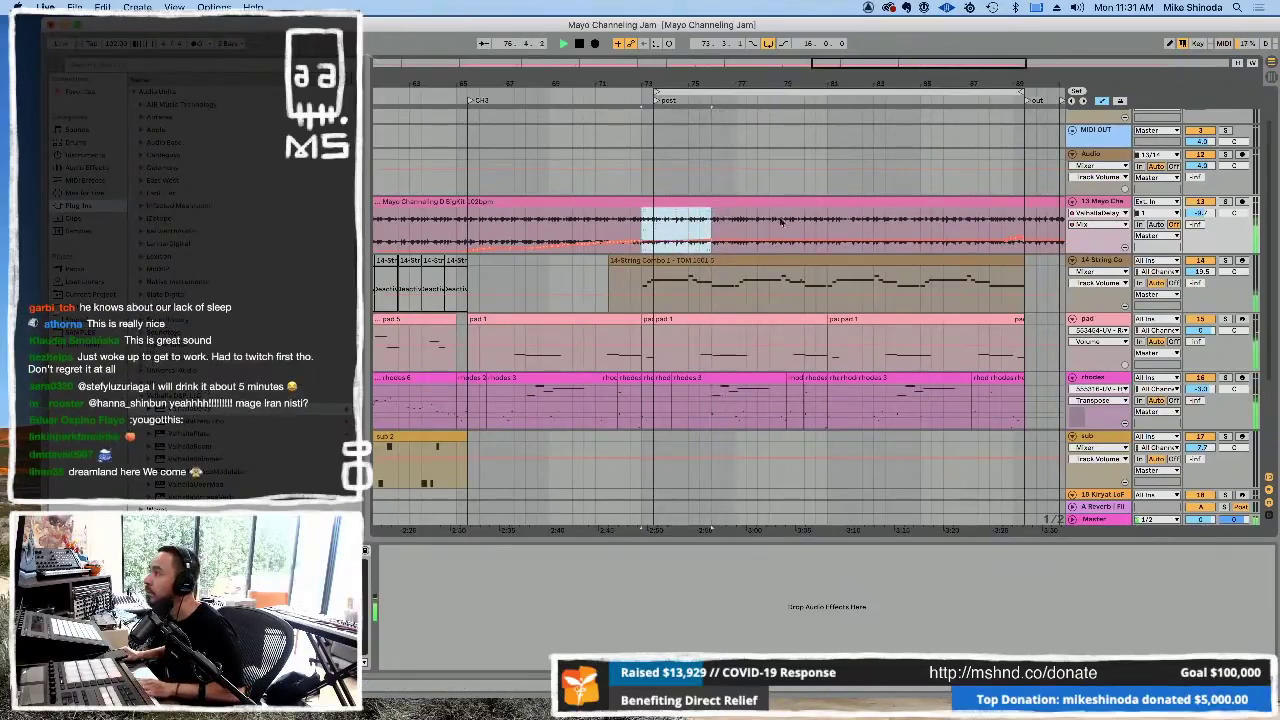
{"action": "left_click", "coordinate": [1097, 224]}
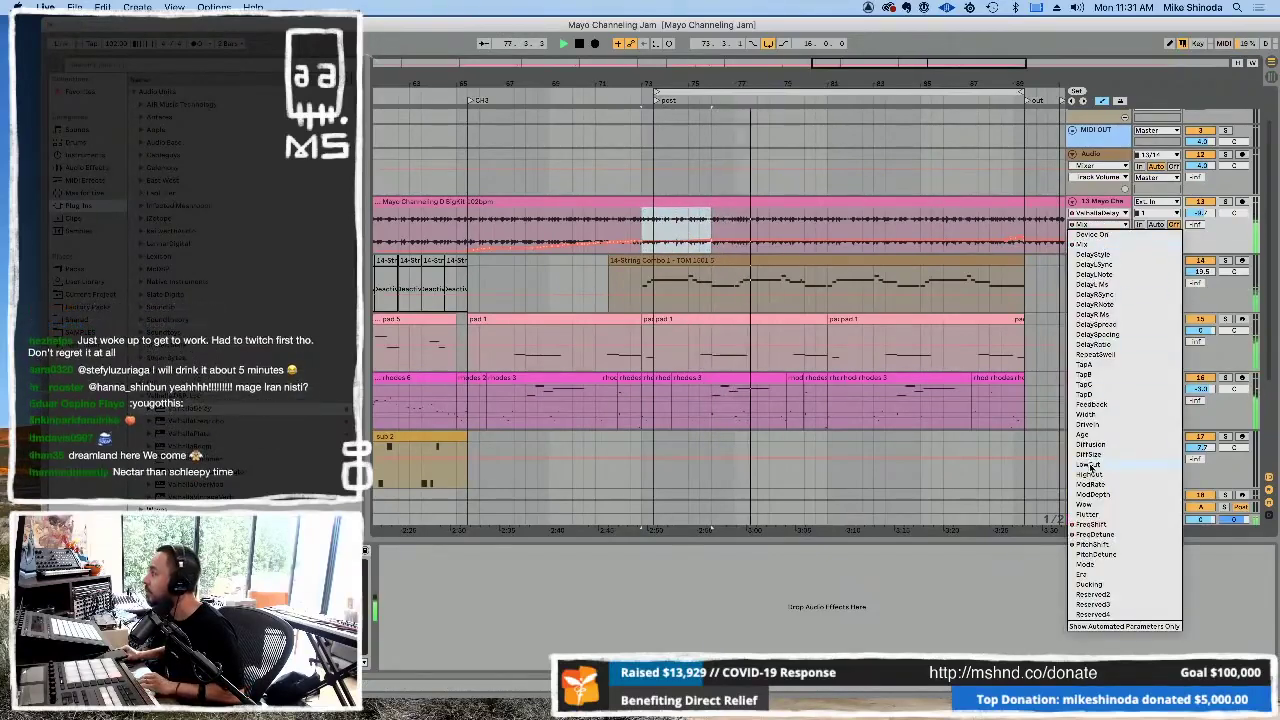
{"action": "left_click", "coordinate": [1080, 524]}
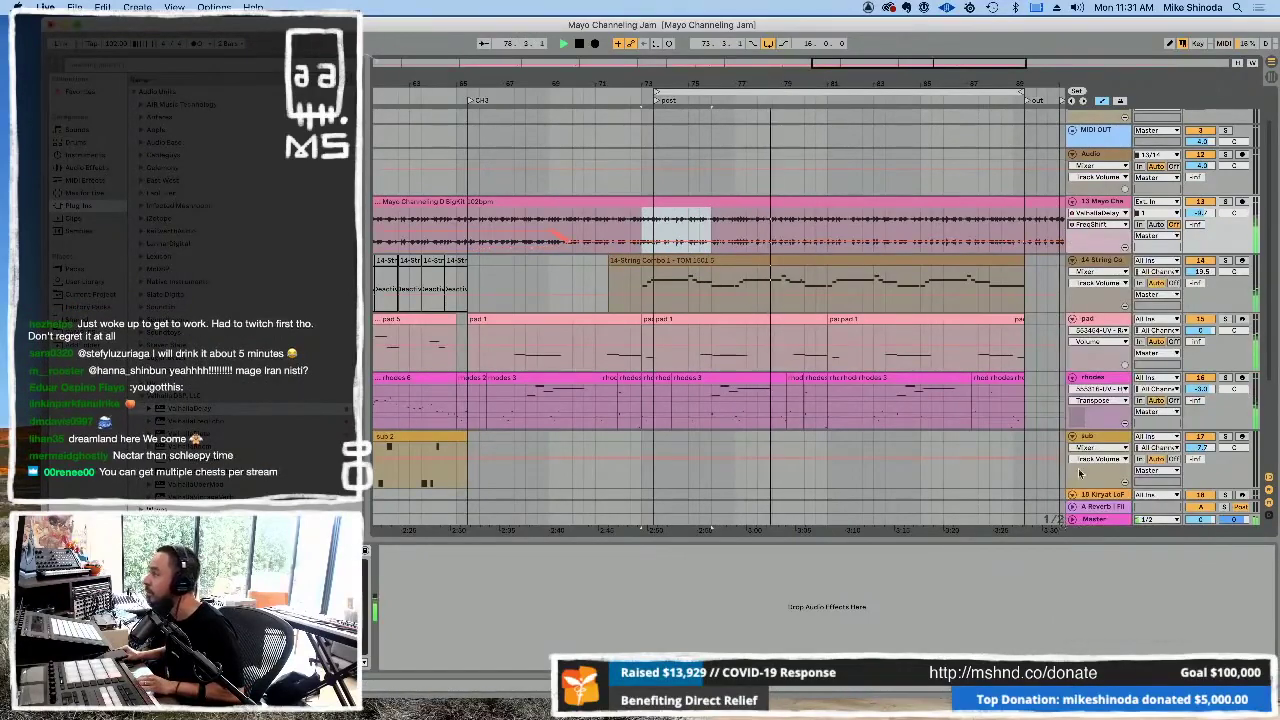
{"action": "left_click", "coordinate": [1105, 226]}
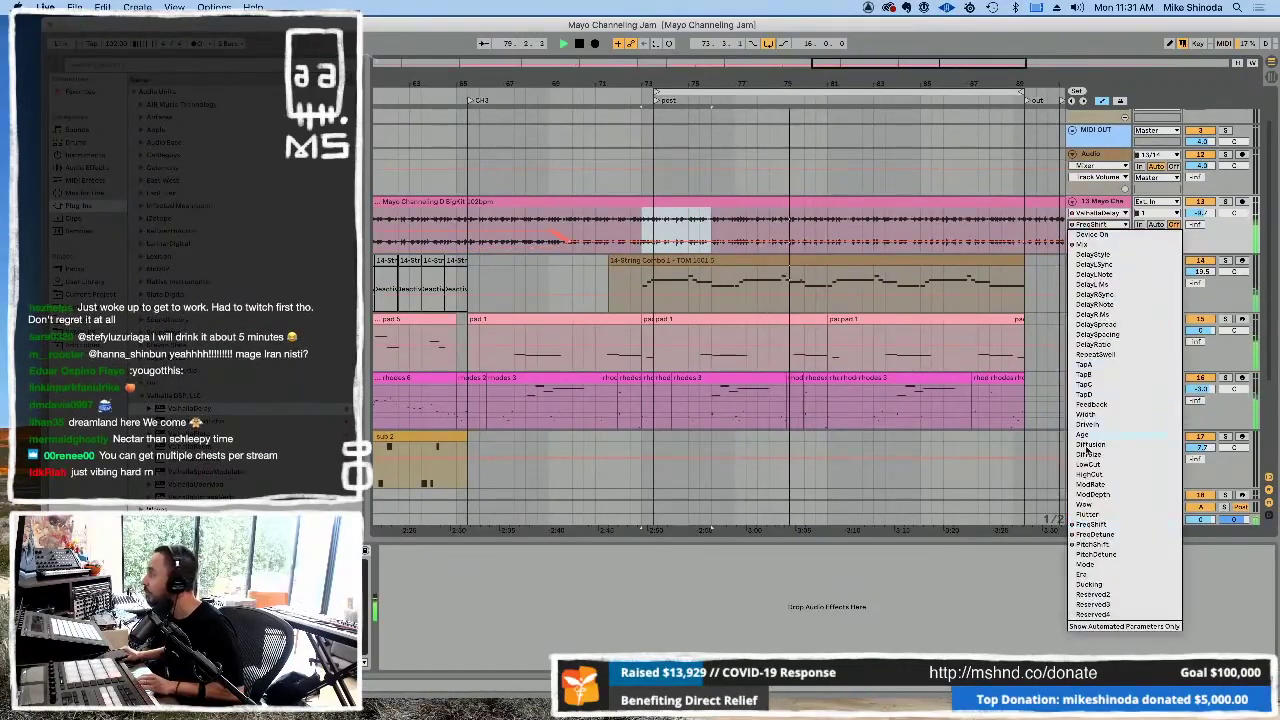
{"action": "left_click", "coordinate": [1096, 534]}
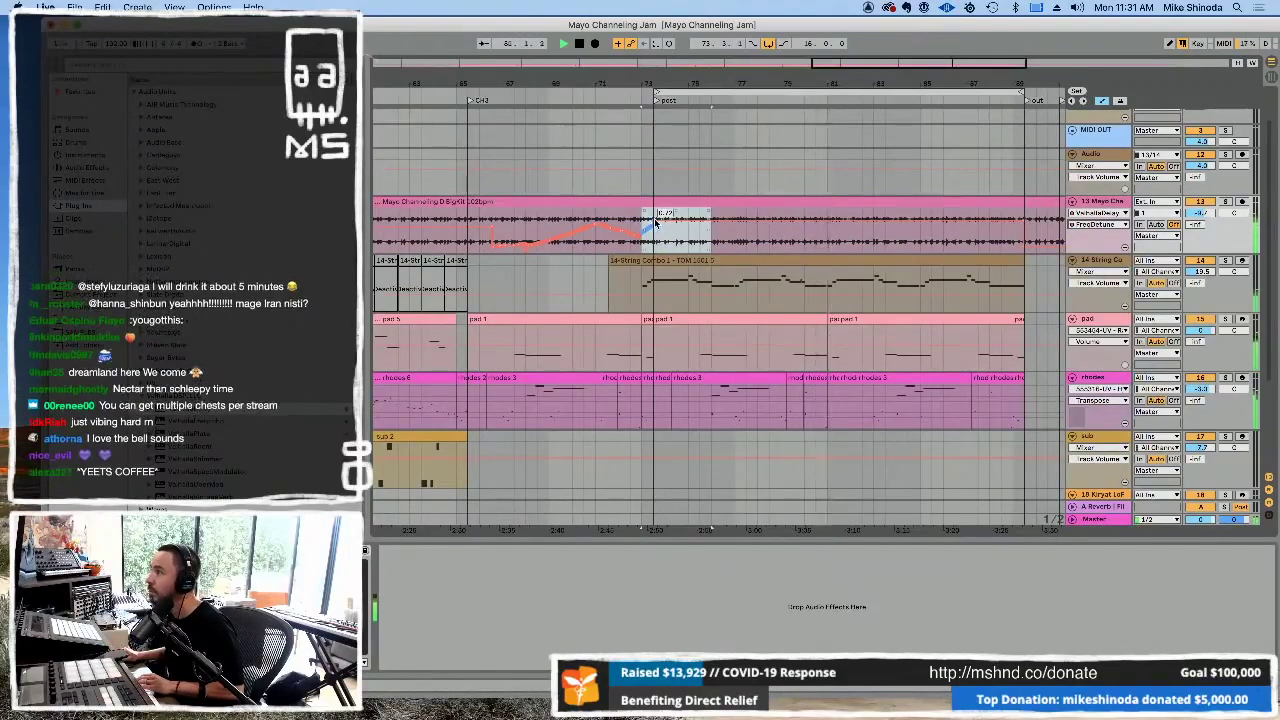
{"action": "left_click", "coordinate": [1077, 226]}
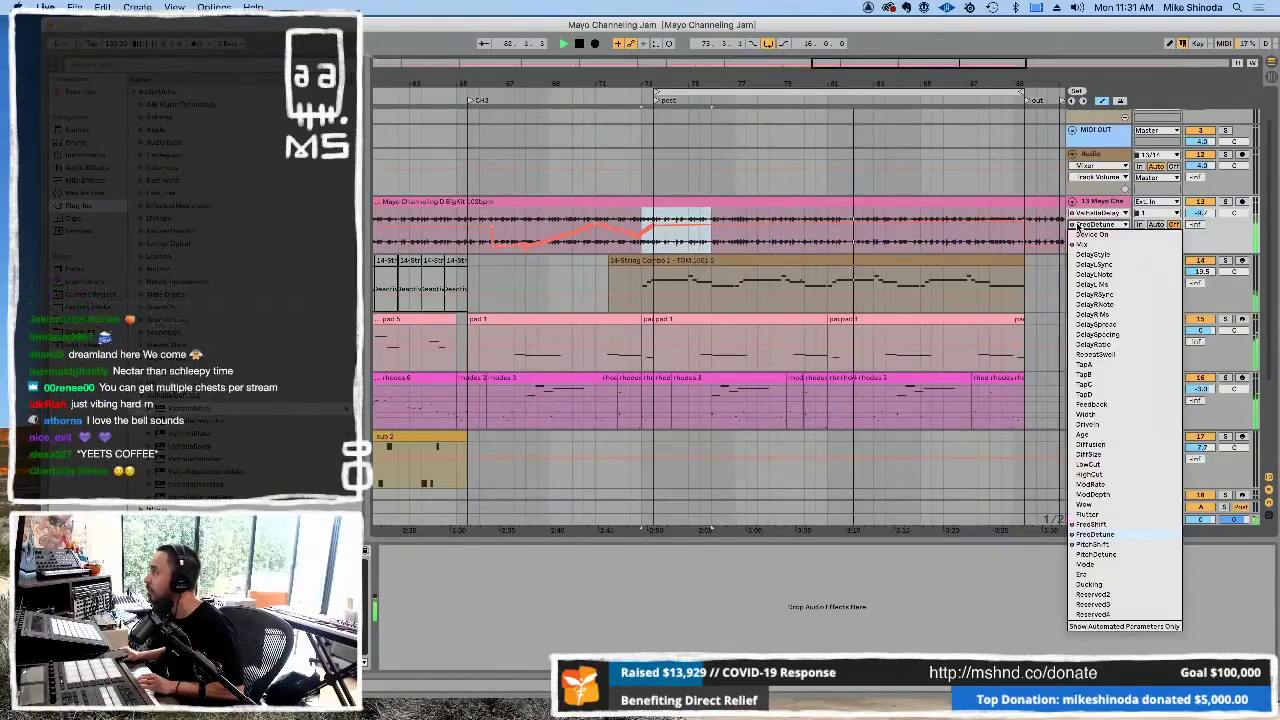
{"action": "left_click", "coordinate": [1083, 544]}
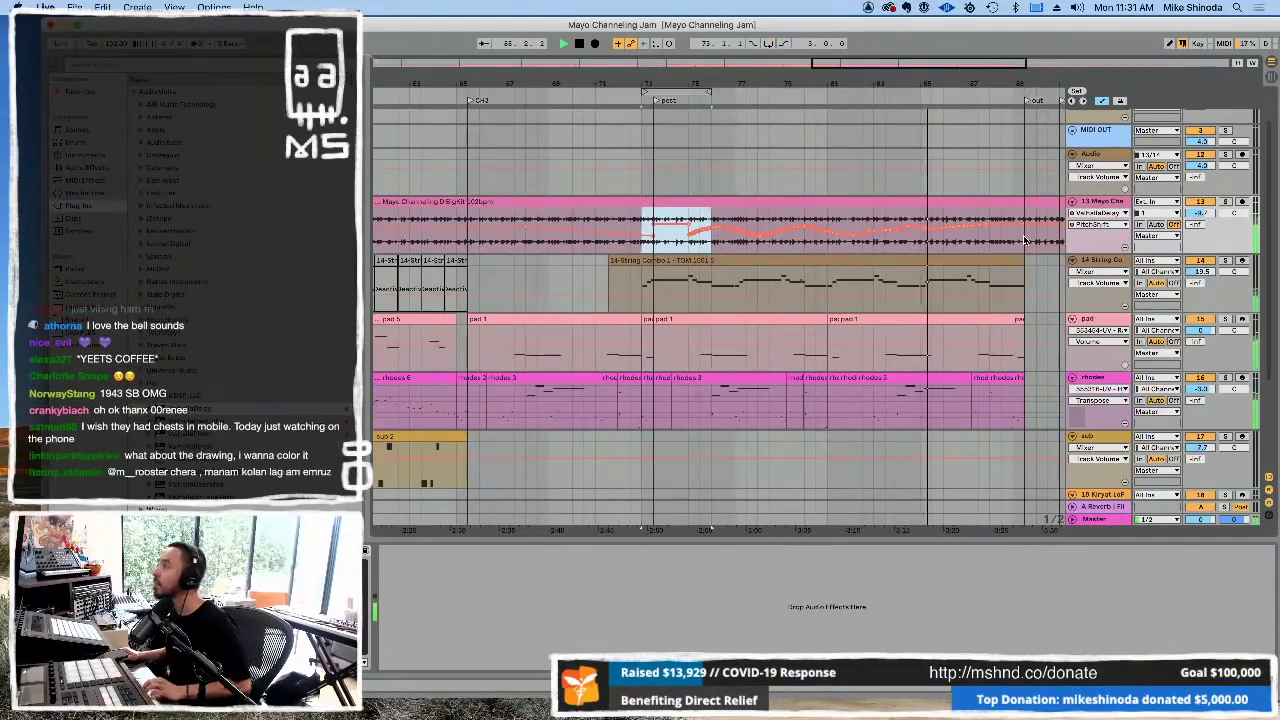
{"action": "left_click", "coordinate": [1097, 224]}
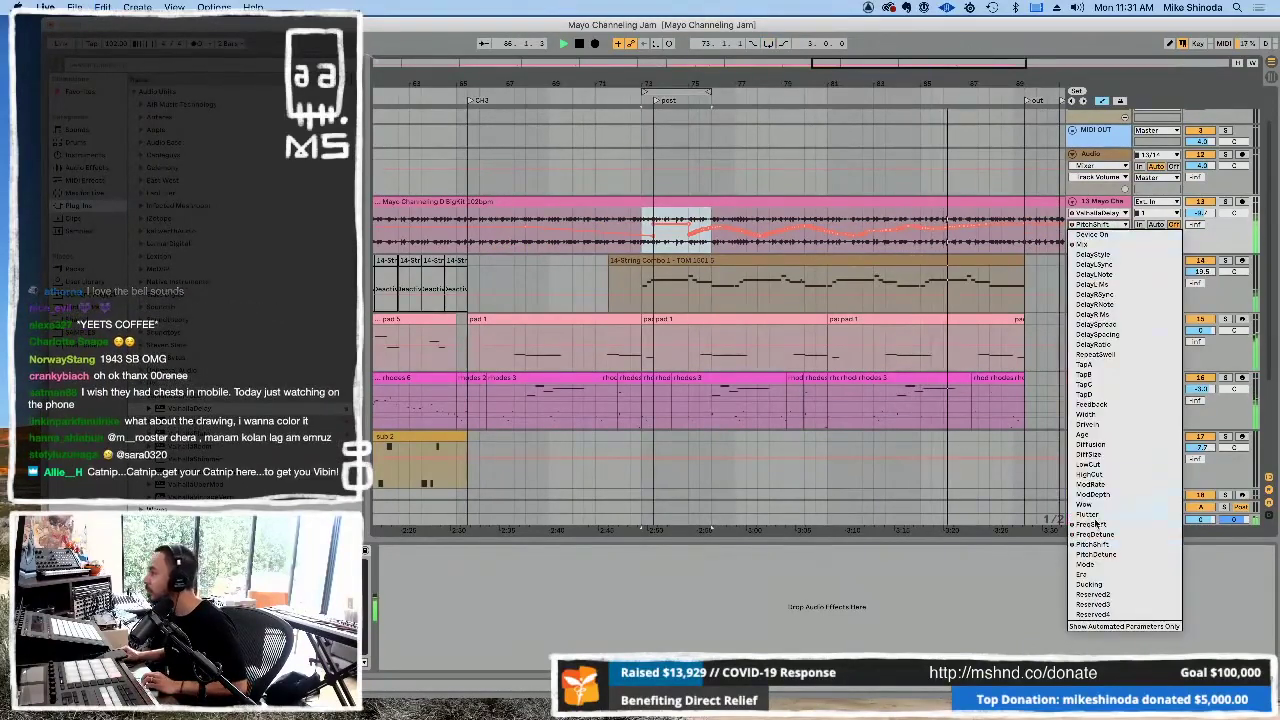
{"action": "left_click", "coordinate": [1095, 534]}
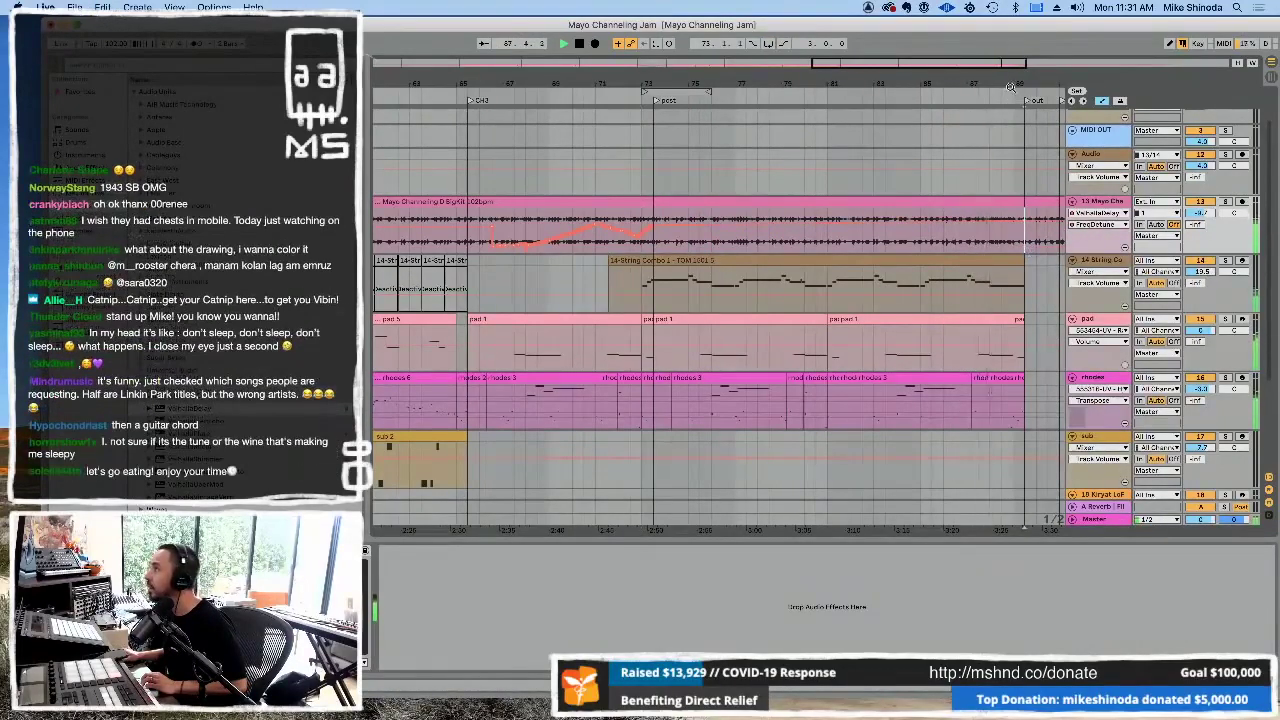
- Record PitchDetune automation for the delay on the Mayo Channeling track across the bars after the end marker
{"action": "scroll", "coordinate": [1022, 527], "scroll_direction": "down", "scroll_amount": 1}
{"action": "scroll", "coordinate": [792, 82], "scroll_direction": "down", "scroll_amount": 3}
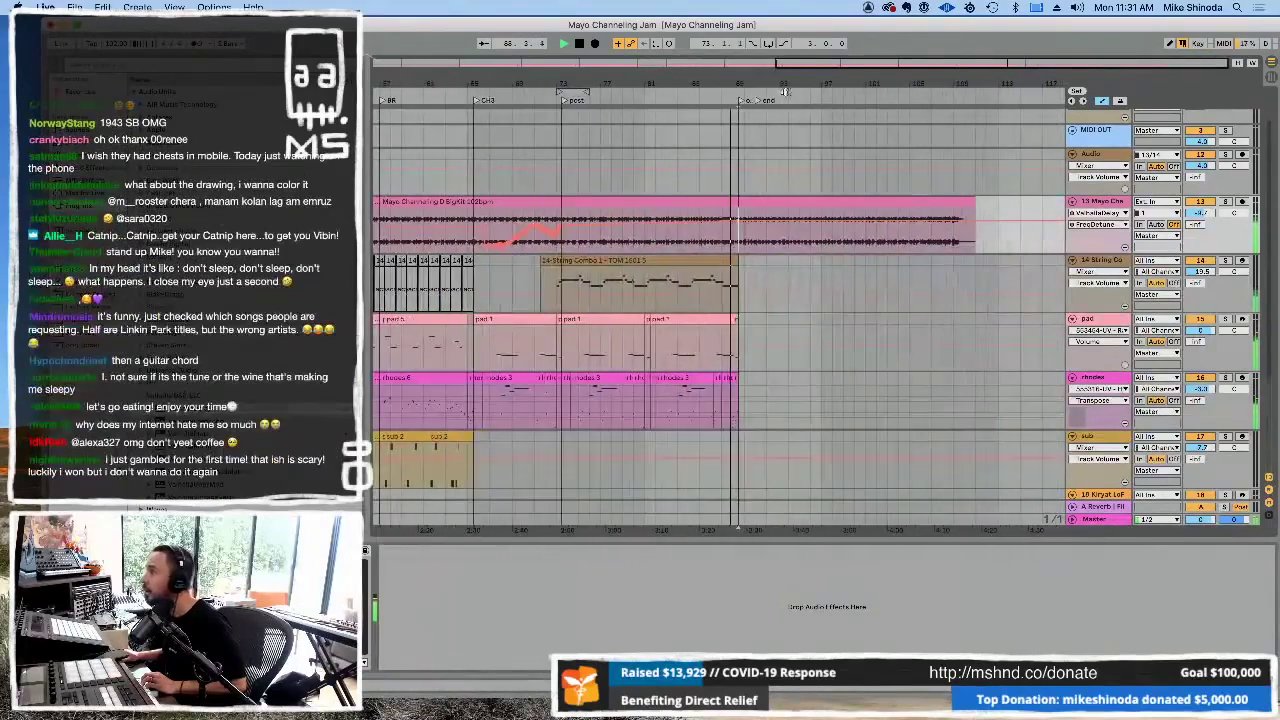
{"action": "scroll", "coordinate": [792, 82], "scroll_direction": "up", "scroll_amount": 5}
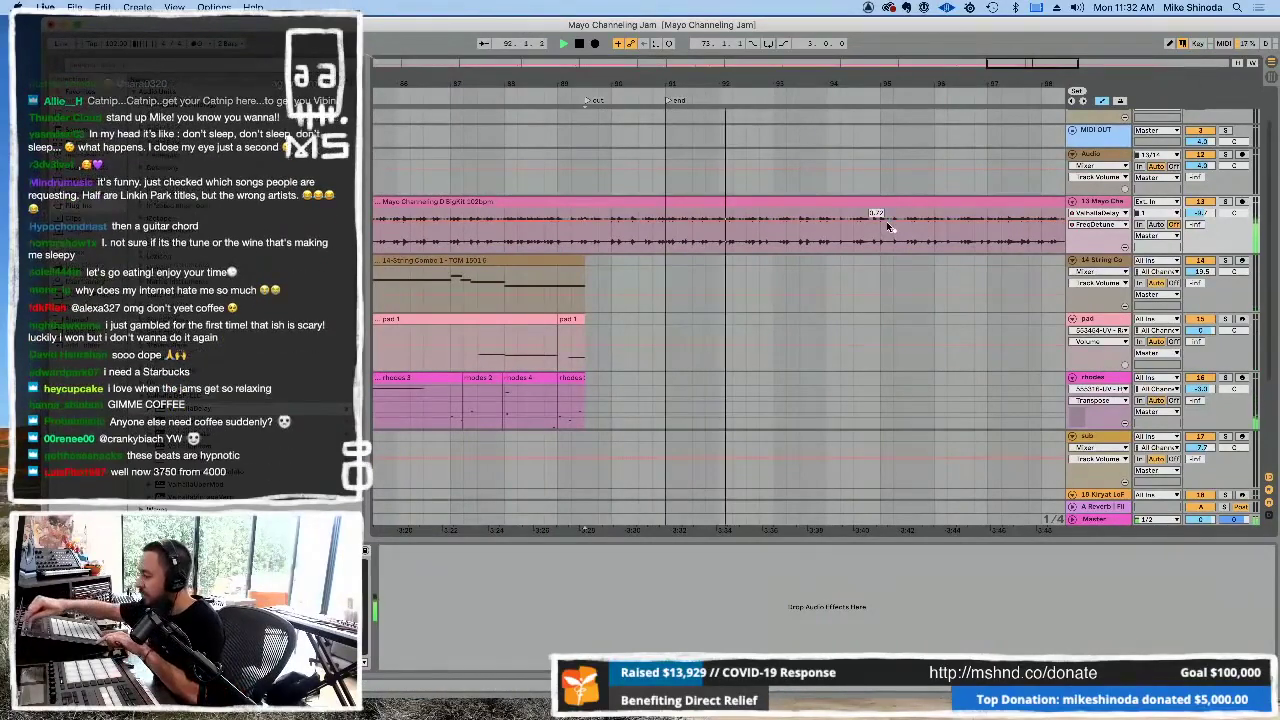
{"action": "key", "text": "F9"}
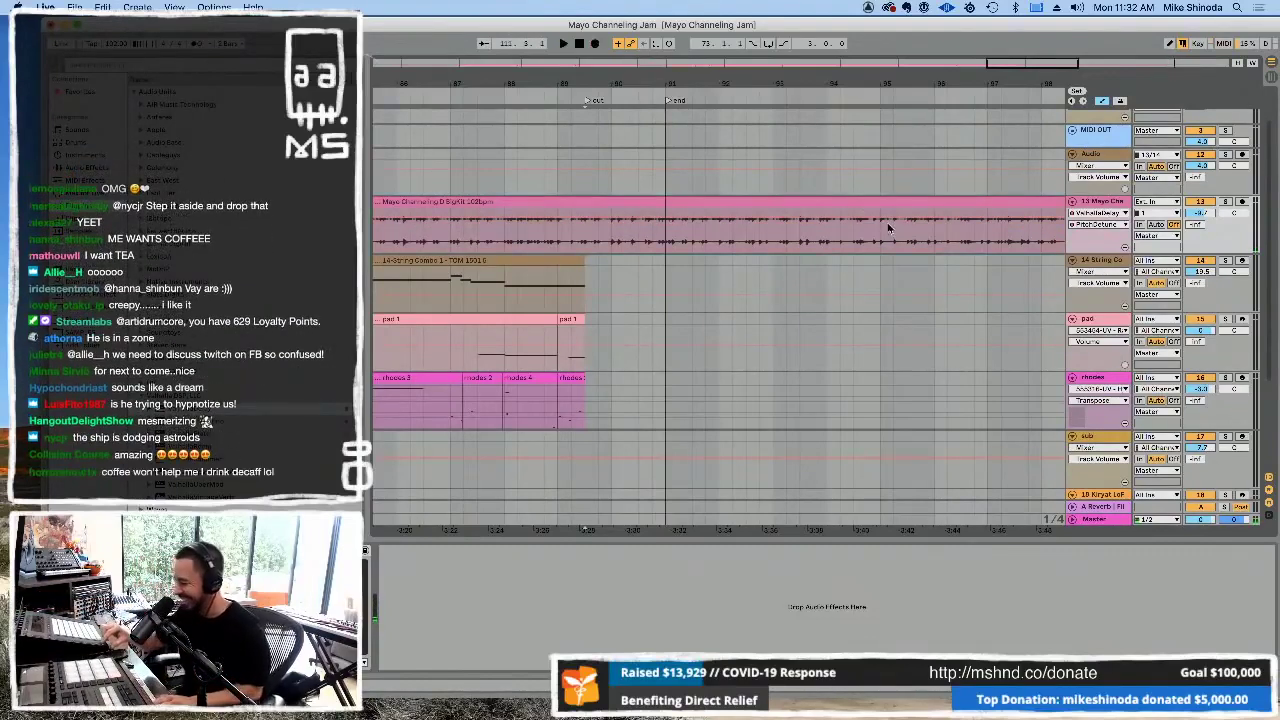
{"action": "left_click_drag", "start_coordinate": [817, 73], "coordinate": [820, 45]}
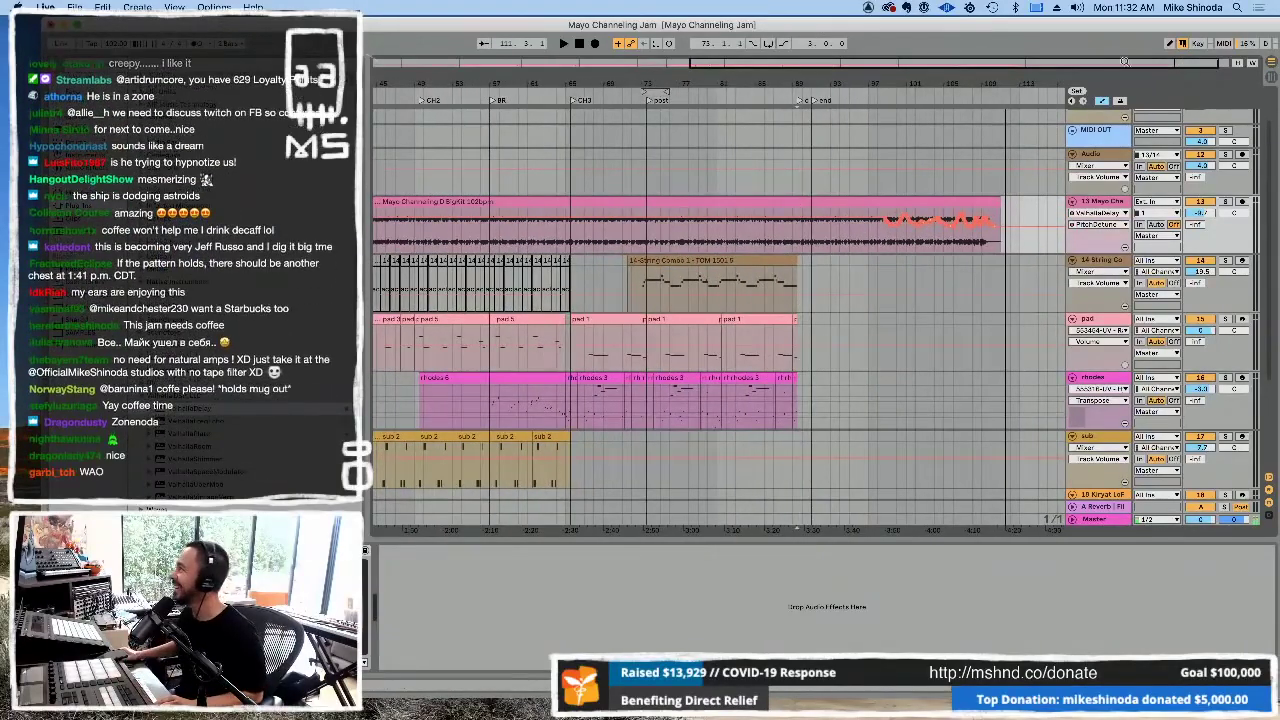
- Check the delay's Mix automation on the Mayo Channeling track back to the song's start and hide the automation lanes
{"action": "left_click", "coordinate": [1102, 100]}
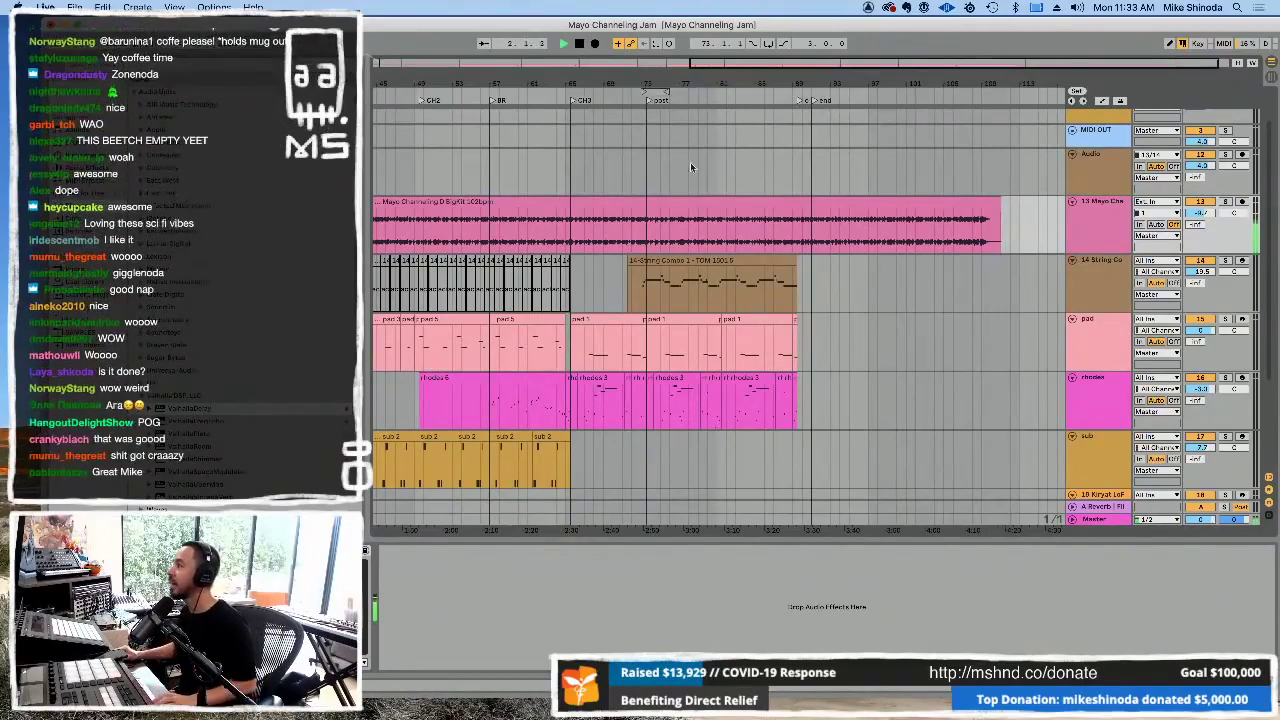
{"action": "left_click", "coordinate": [1104, 101]}
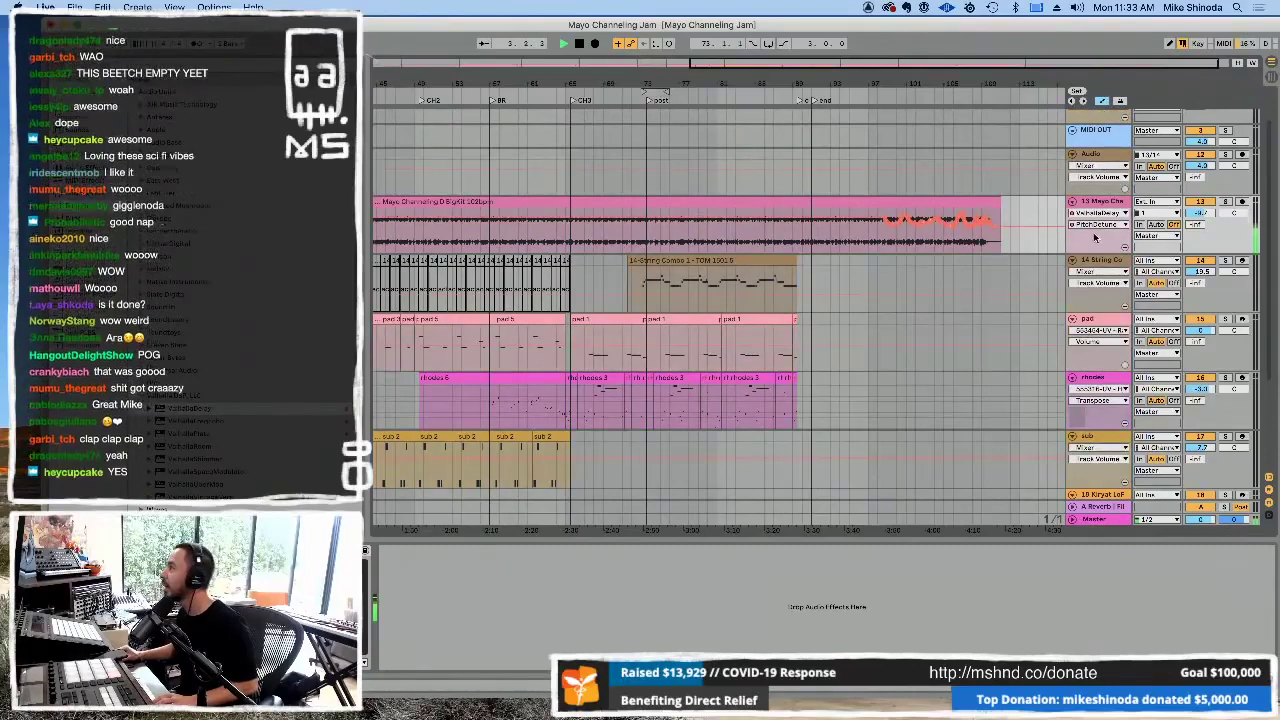
{"action": "left_click", "coordinate": [1099, 224]}
{"action": "left_click", "coordinate": [1094, 243]}
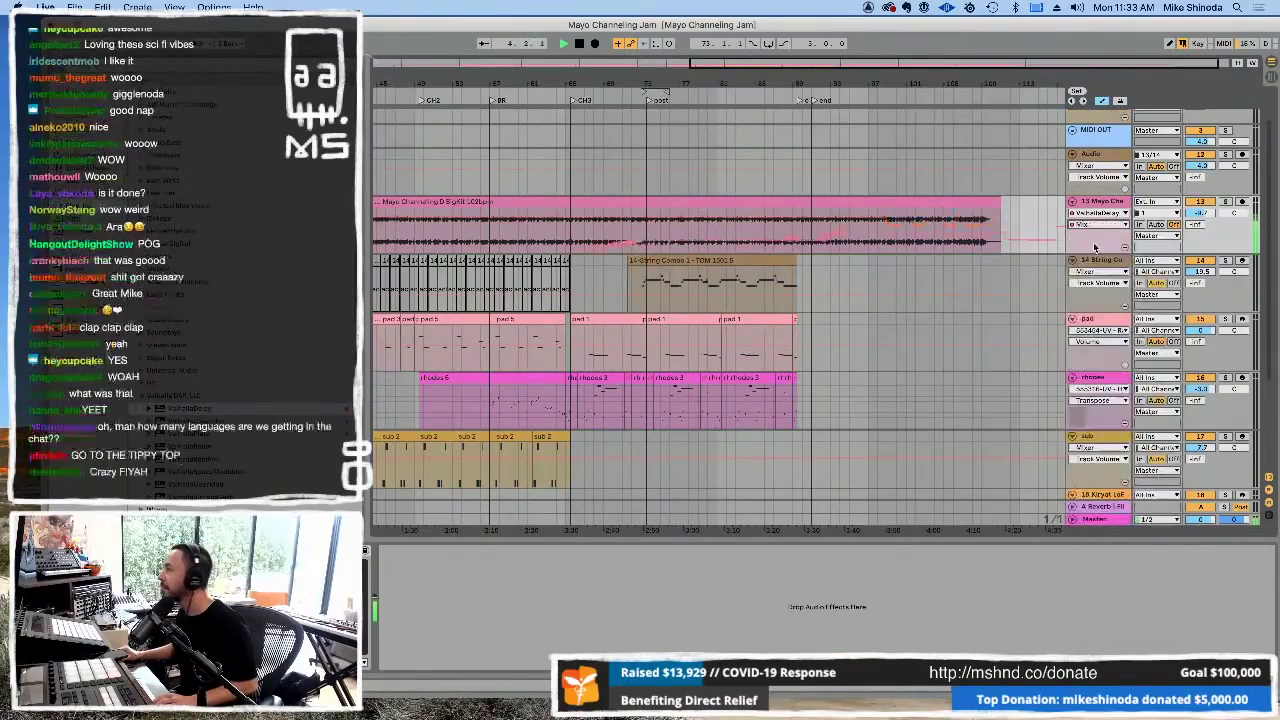
{"action": "left_click_drag", "start_coordinate": [545, 79], "coordinate": [838, 80]}
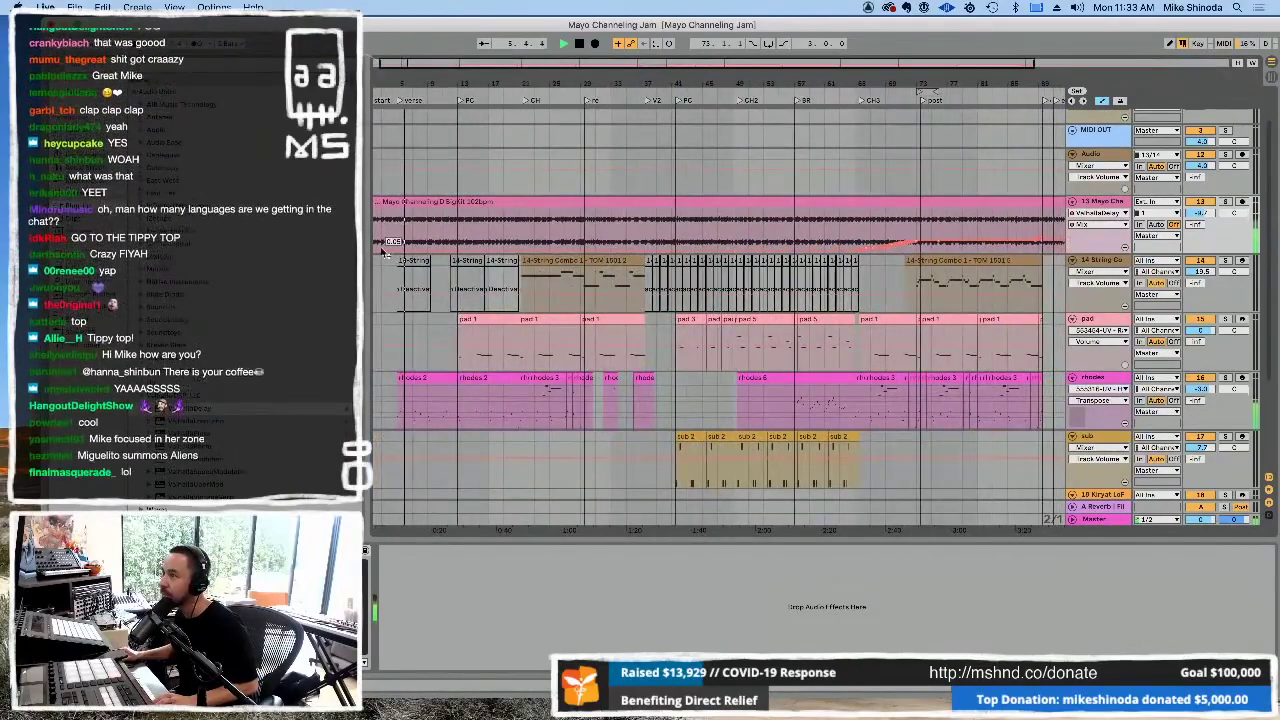
{"action": "scroll", "coordinate": [573, 242], "scroll_direction": "left", "scroll_amount": 1}
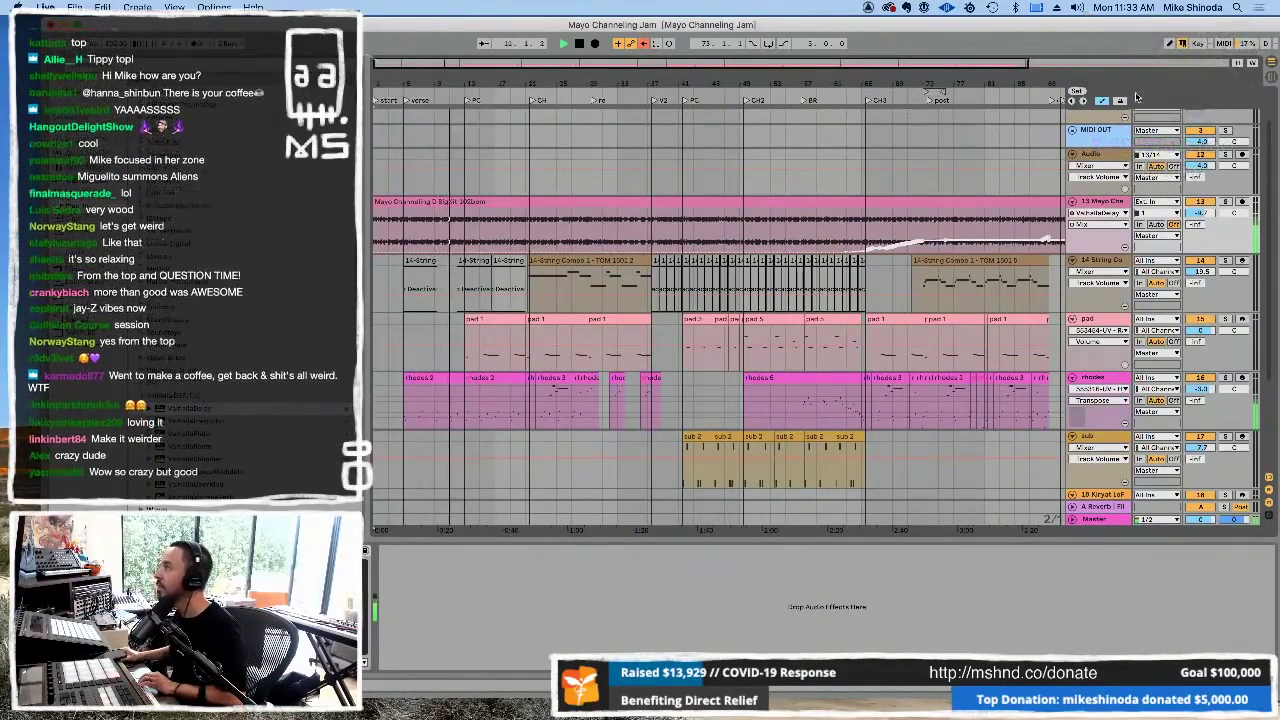
{"action": "left_click", "coordinate": [1102, 101]}
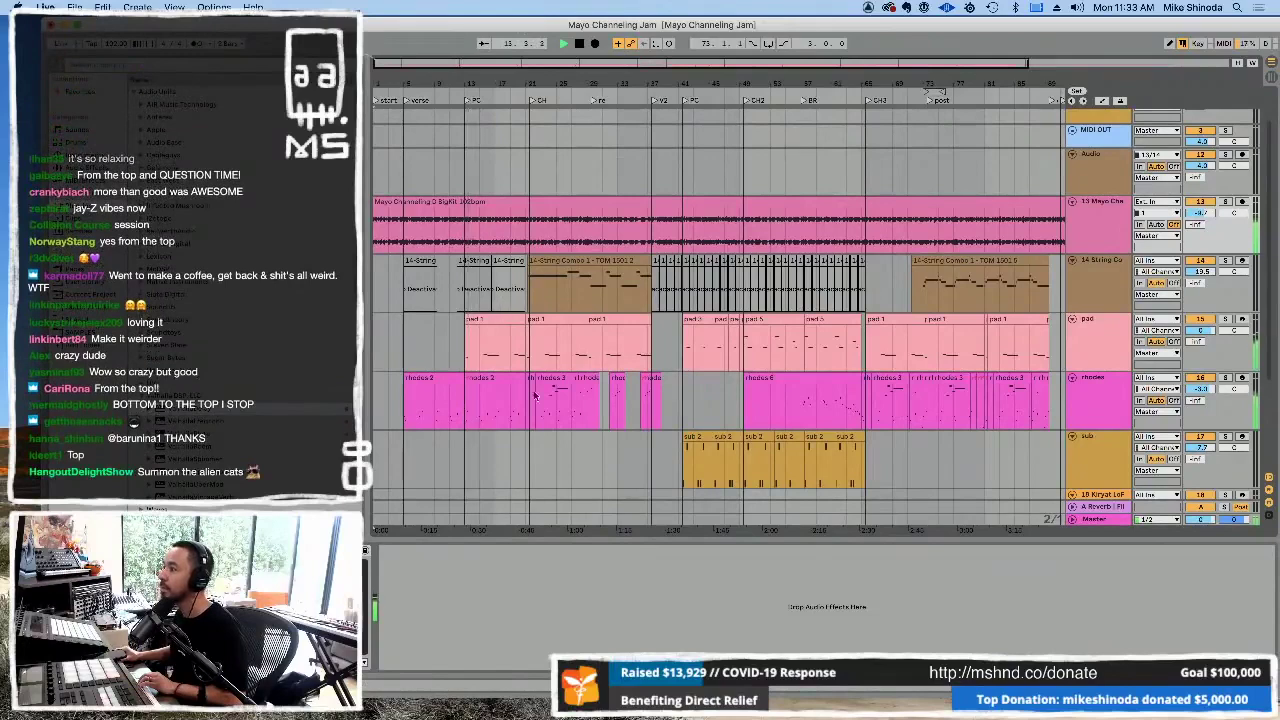
- Loop eight bars of the post section from bar 73, using a selection on the sub track
{"action": "scroll", "coordinate": [793, 349], "scroll_direction": "down", "scroll_amount": 2}
{"action": "scroll", "coordinate": [982, 358], "scroll_direction": "down", "scroll_amount": 2}
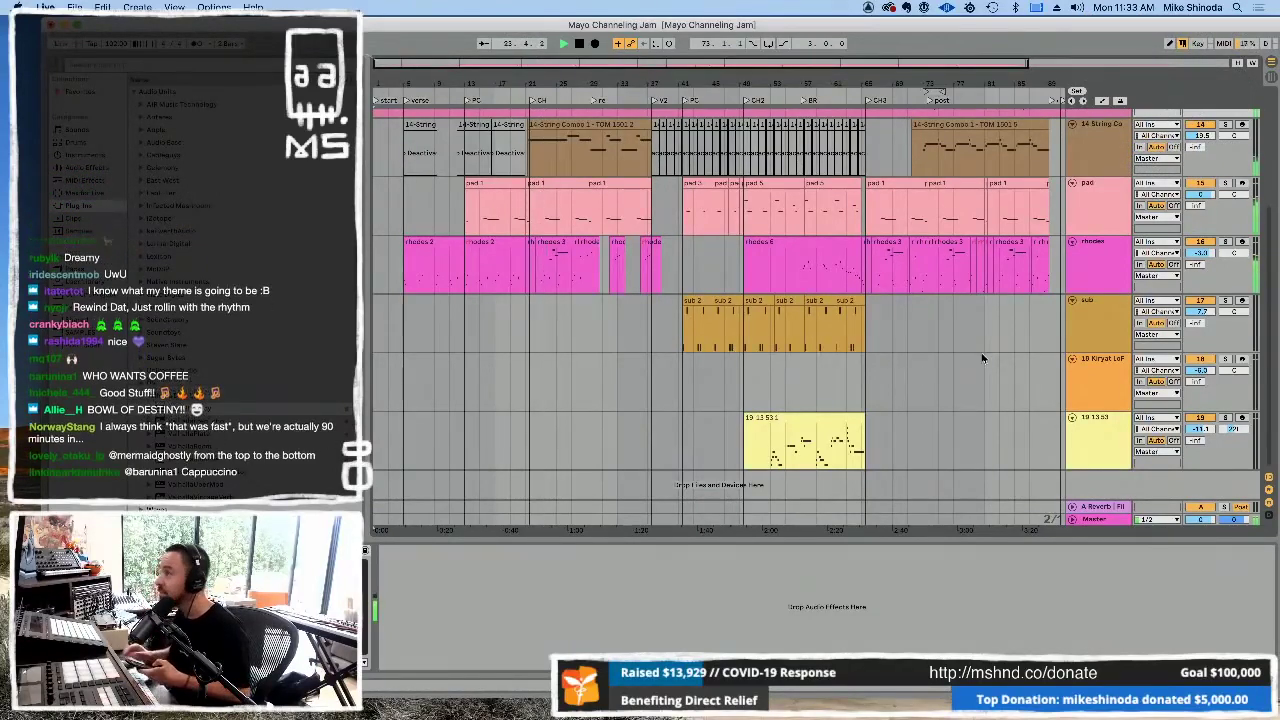
{"action": "left_click_drag", "start_coordinate": [977, 83], "coordinate": [652, 92]}
{"action": "left_click_drag", "start_coordinate": [605, 225], "coordinate": [758, 230]}
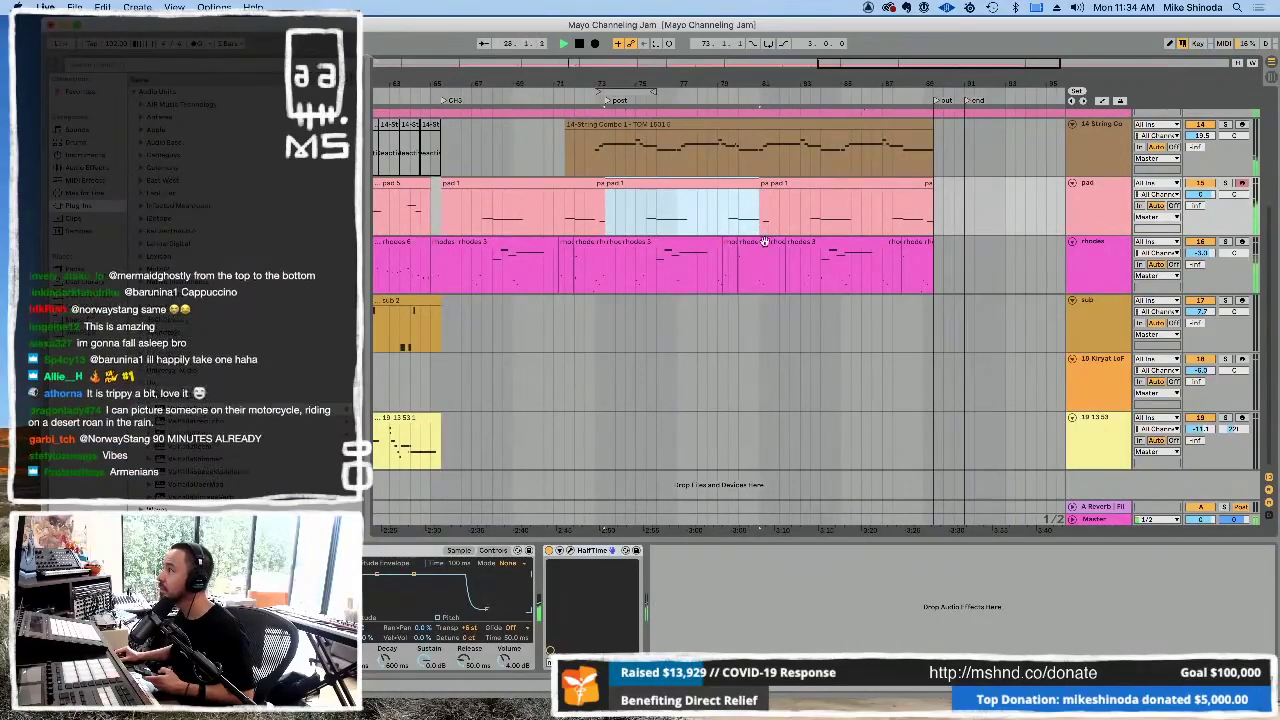
{"action": "left_click_drag", "start_coordinate": [755, 312], "coordinate": [593, 315]}
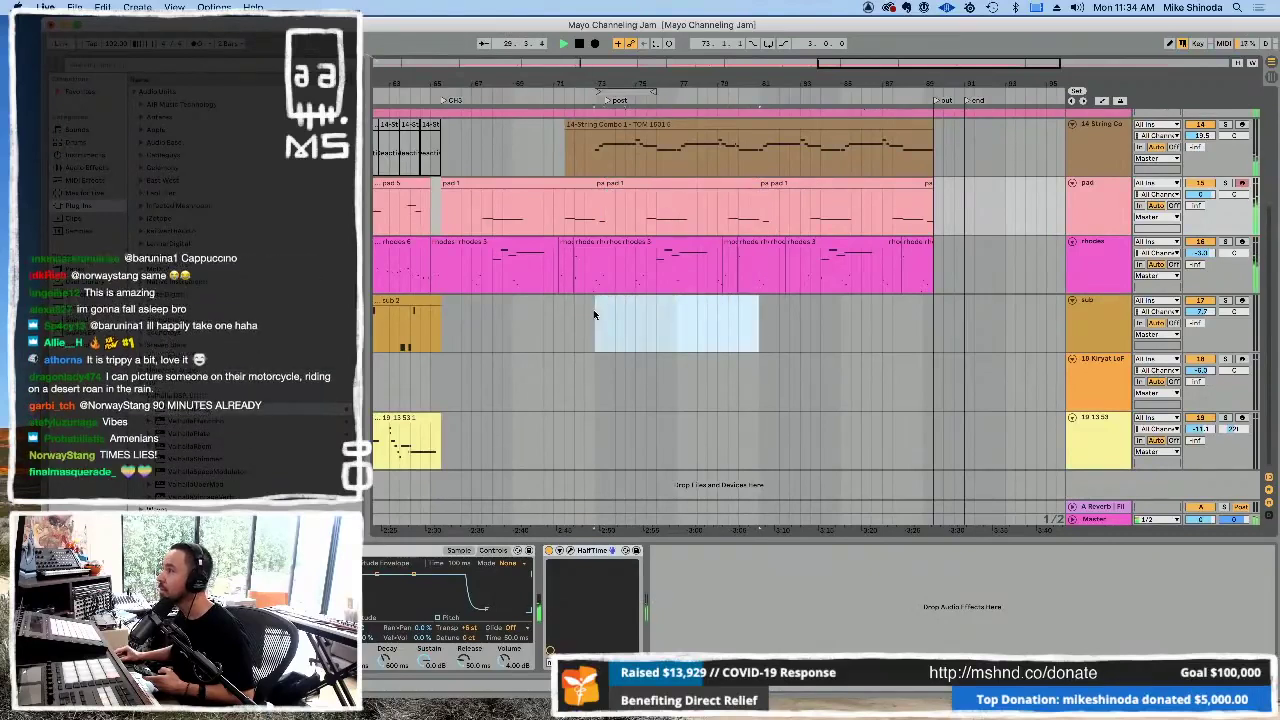
{"action": "key", "text": "super+l"}
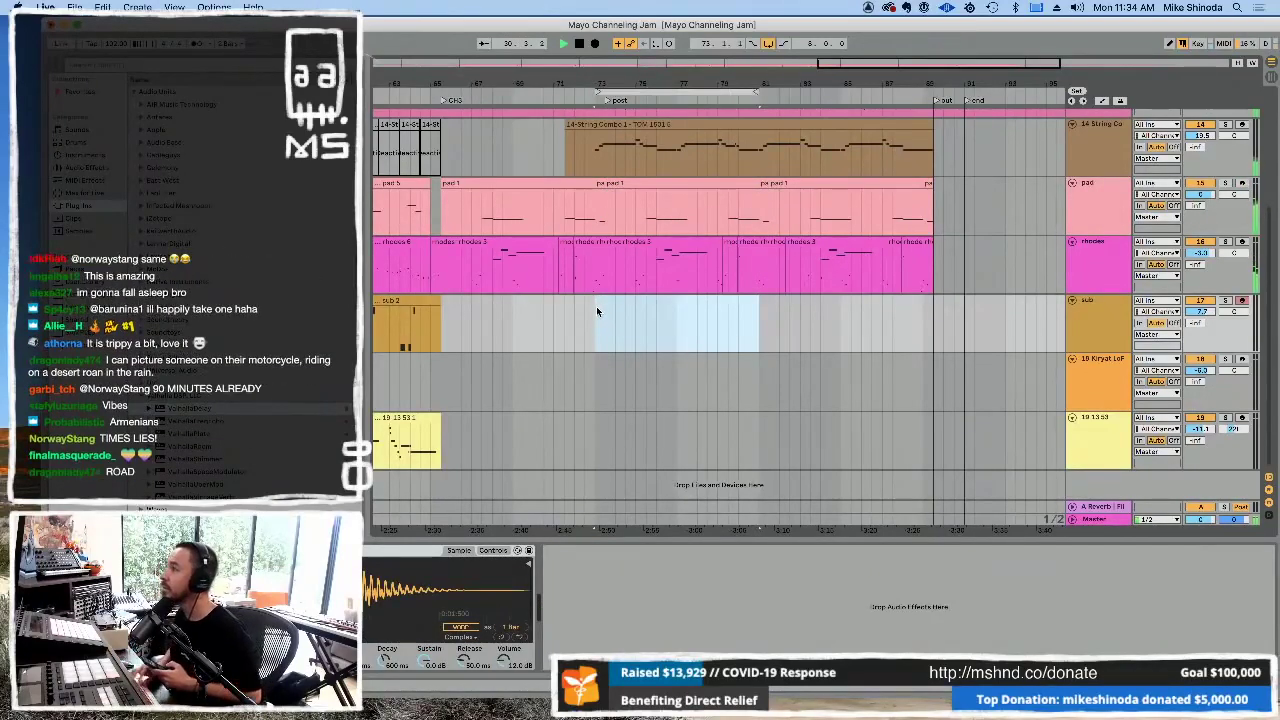
{"action": "left_click", "coordinate": [655, 92]}
{"action": "left_click_drag", "start_coordinate": [665, 93], "coordinate": [675, 93]}
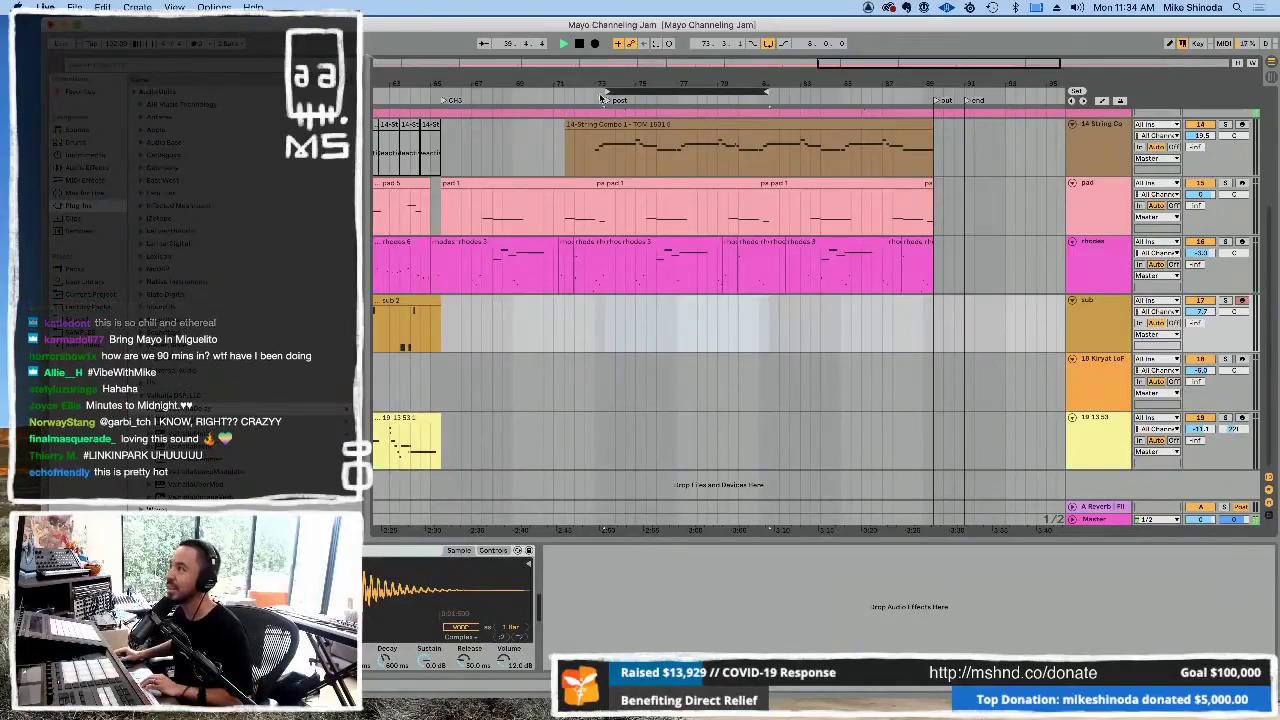
{"action": "key", "text": "minus"}
{"action": "key", "text": "minus"}
{"action": "key", "text": "minus"}
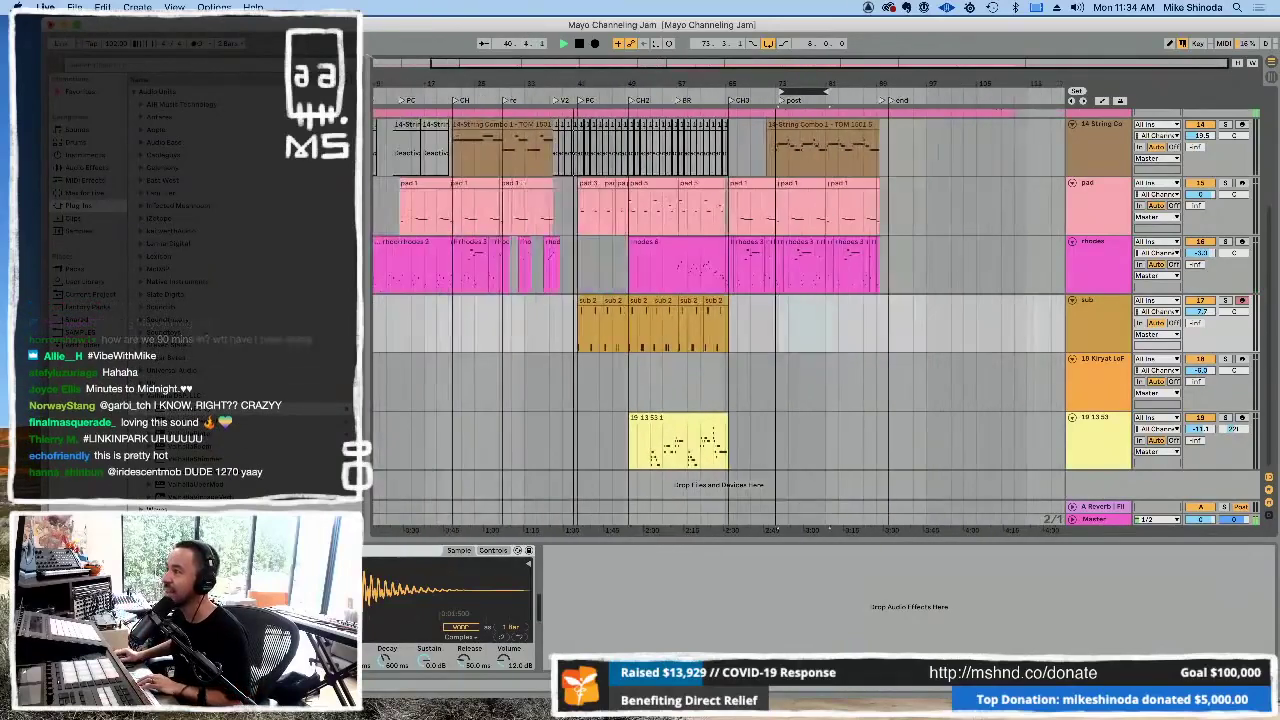
{"action": "key", "text": "plus"}
{"action": "key", "text": "plus"}
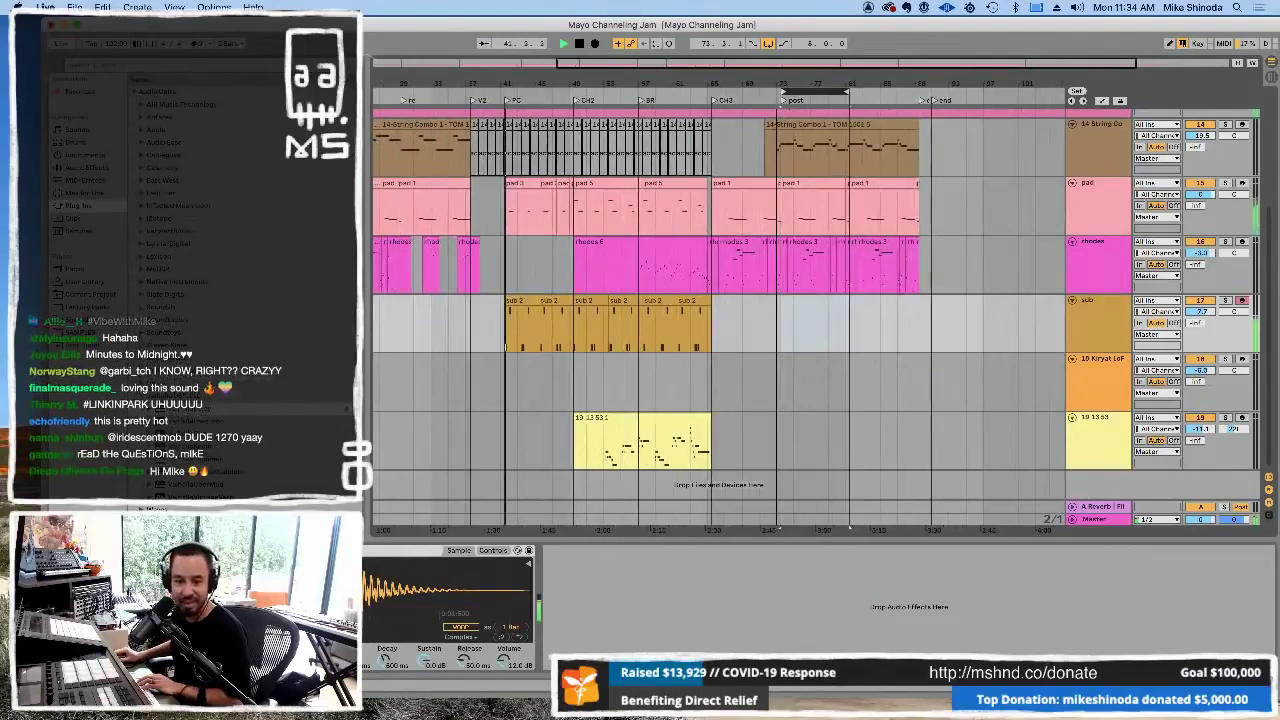
{"action": "key", "text": "plus"}
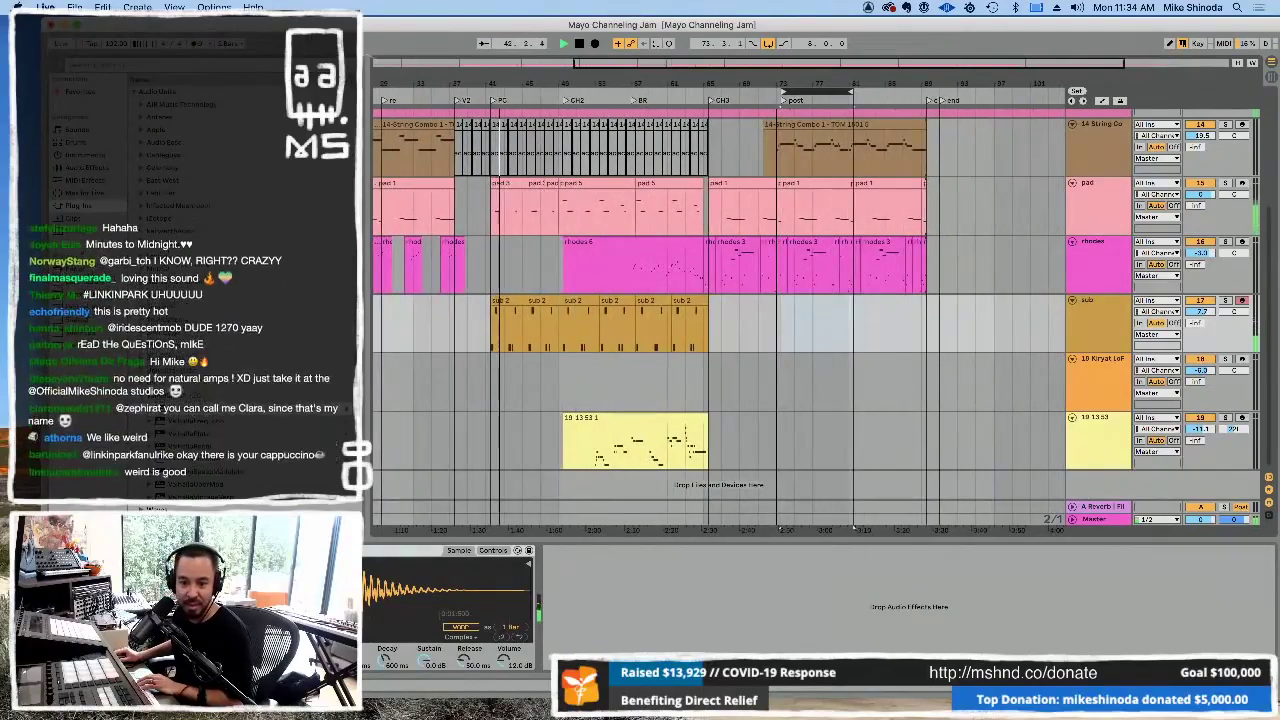
{"action": "key", "text": "plus"}
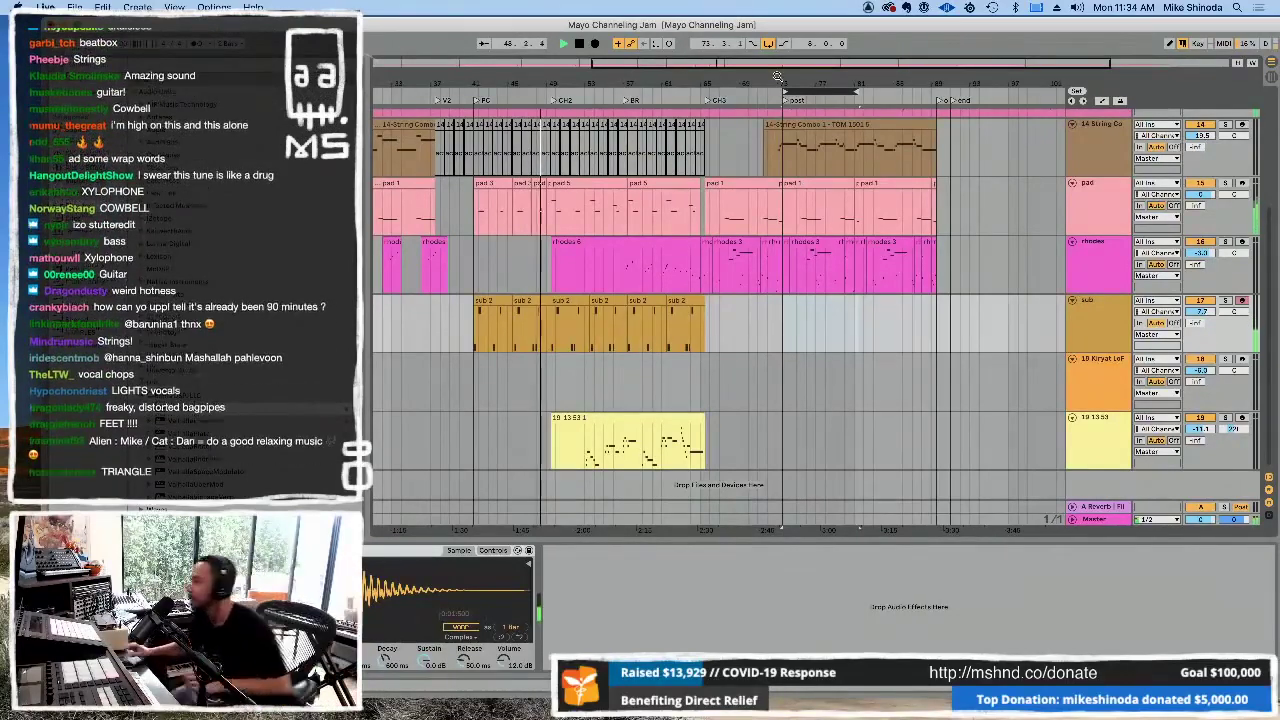
- Insert a new audio track below the sub track, with input channels 13/14 and monitoring on Auto
{"action": "key", "text": "super+t"}
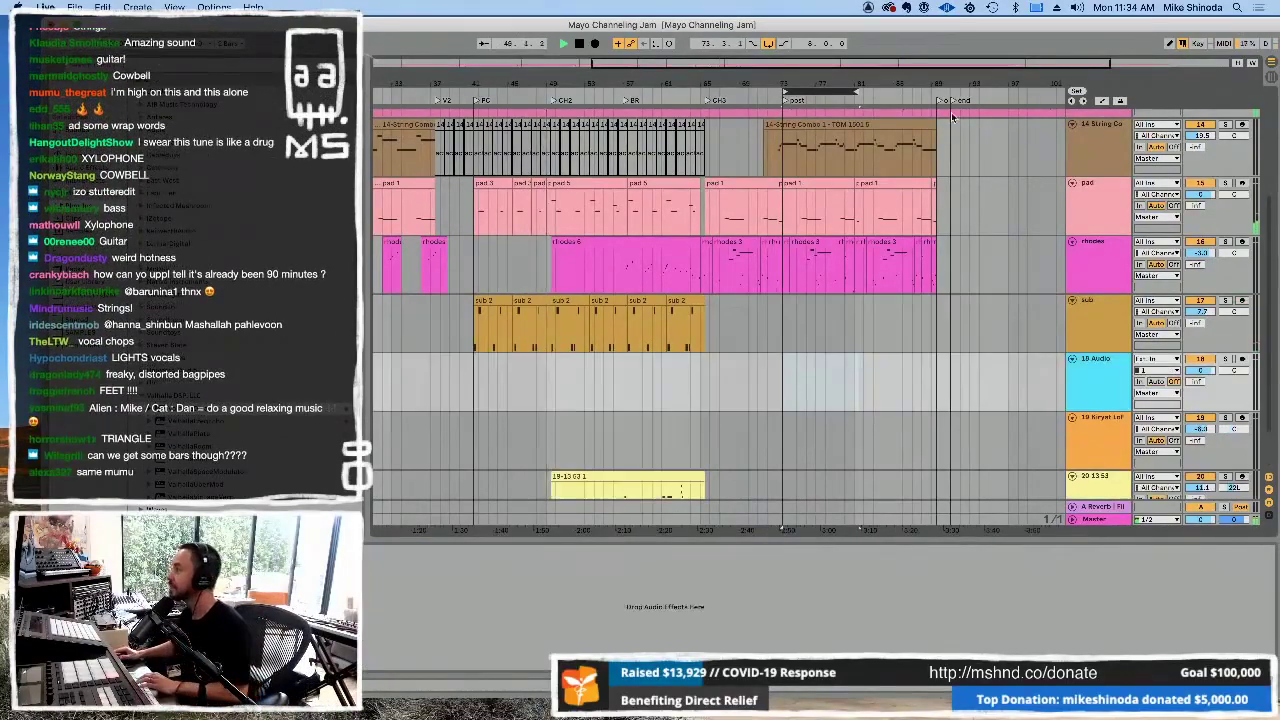
{"action": "left_click", "coordinate": [1160, 360]}
{"action": "left_click", "coordinate": [1150, 369]}
{"action": "left_click", "coordinate": [1155, 370]}
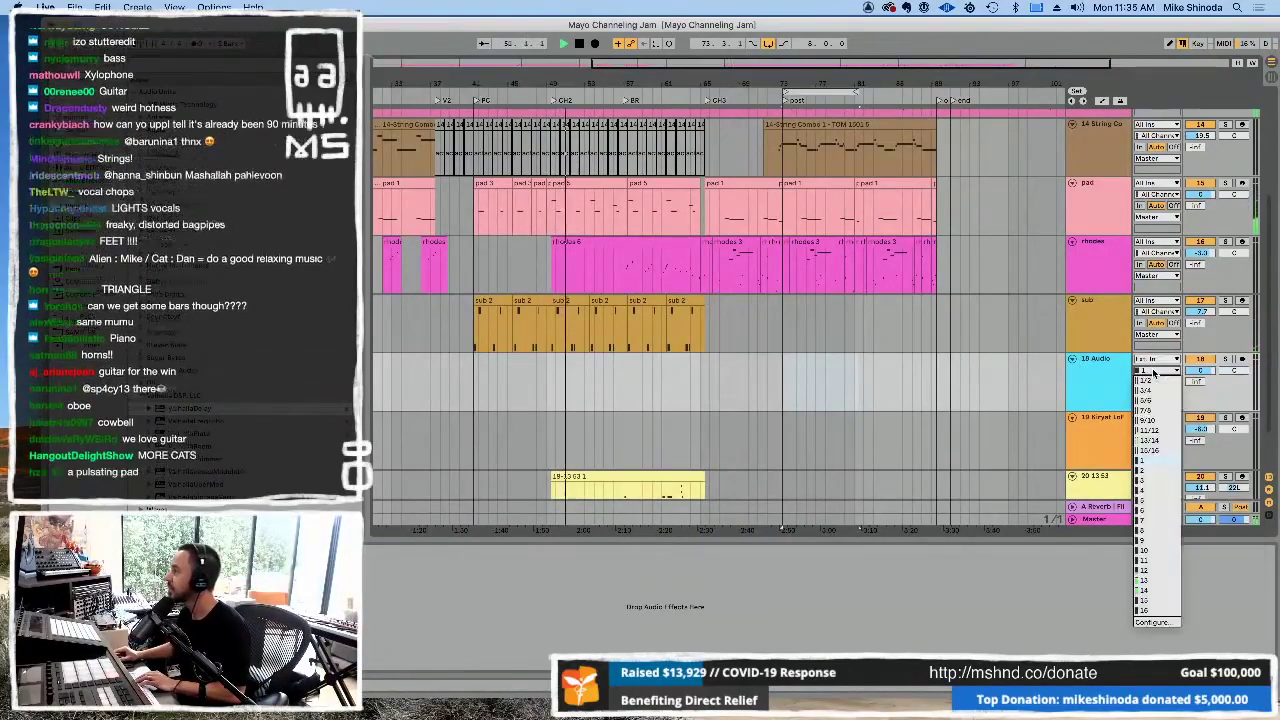
{"action": "left_click", "coordinate": [1157, 441]}
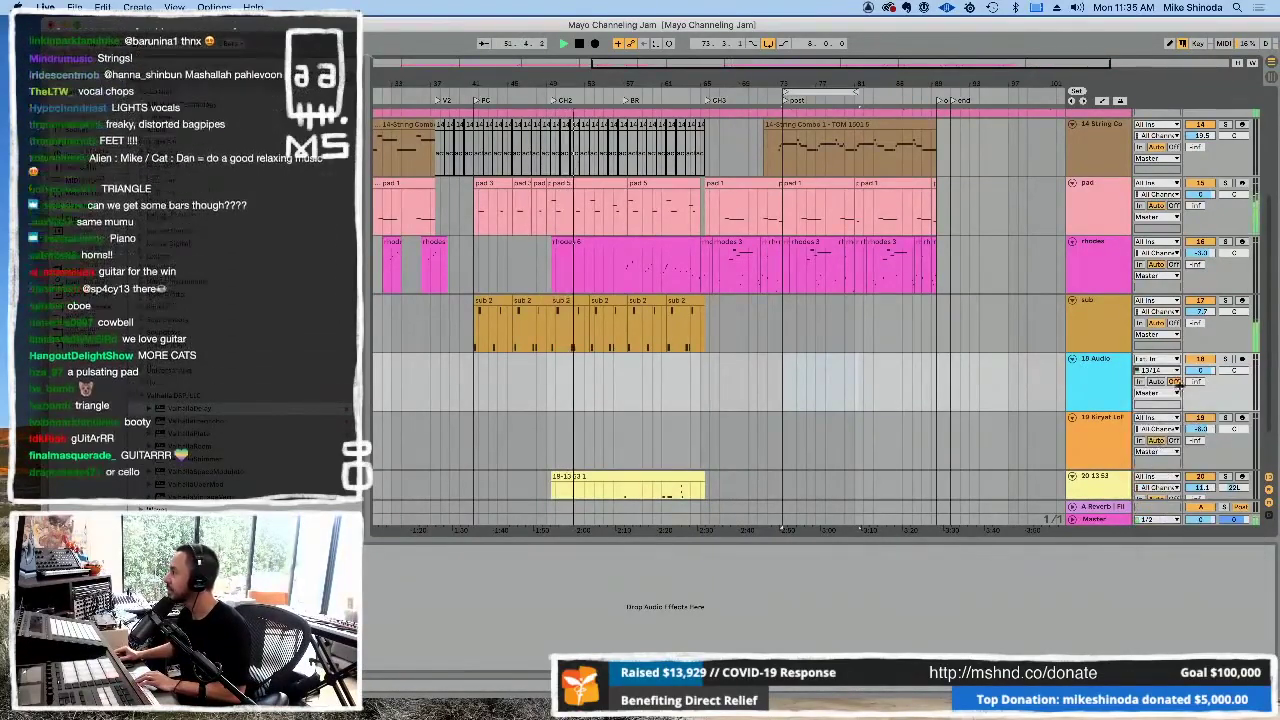
{"action": "left_click", "coordinate": [1157, 382]}
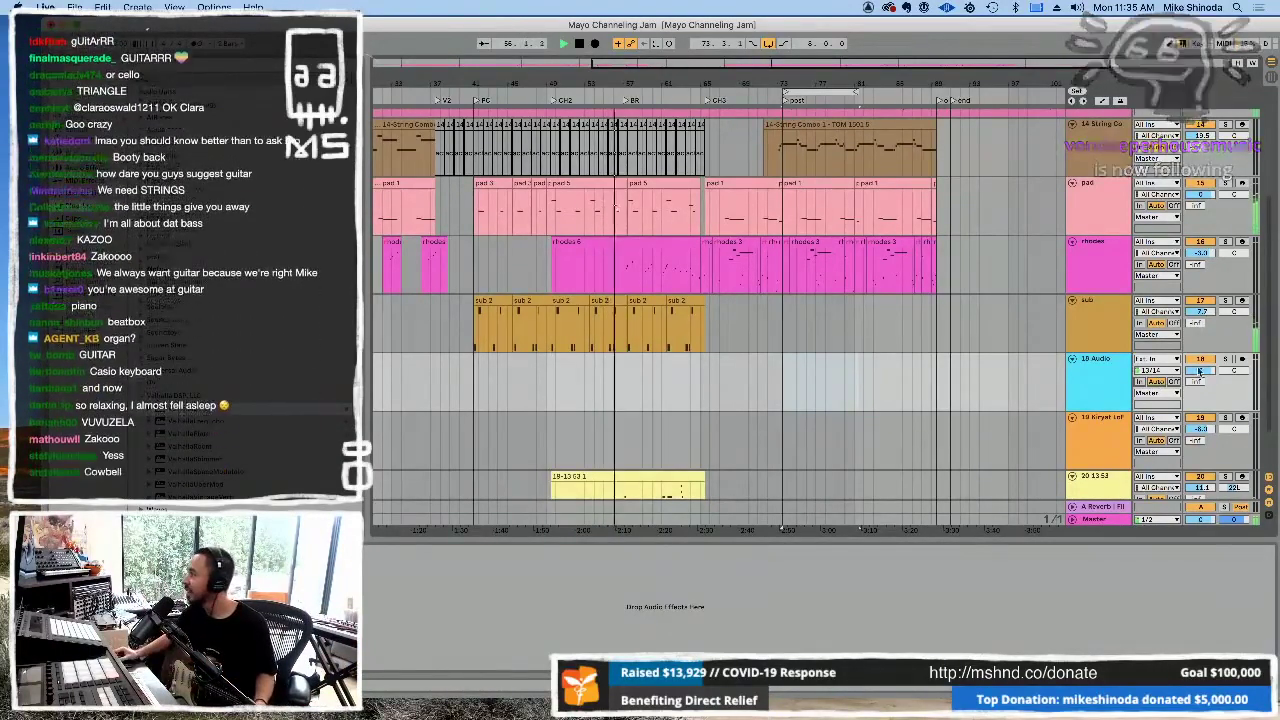
- Arm the new audio track for recording, check its level in the Session mixer, and set its volume to -4.9 dB
{"action": "left_click", "coordinate": [1242, 359]}
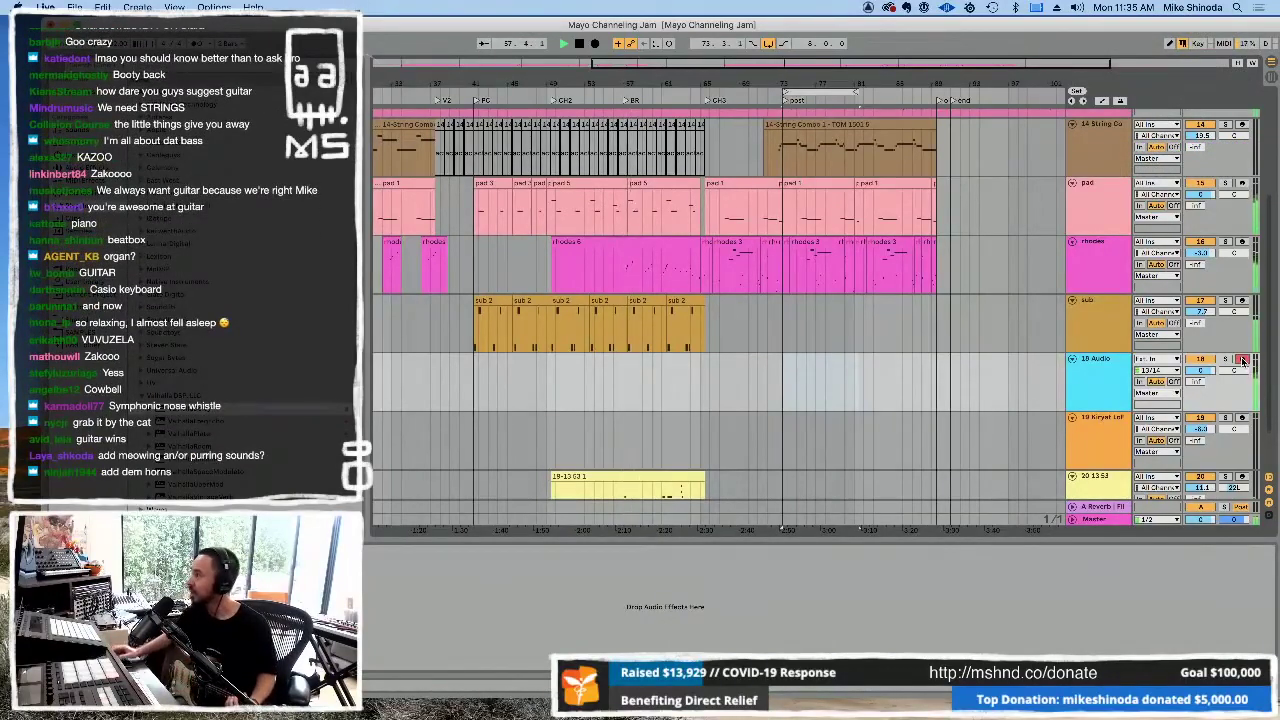
{"action": "left_click_drag", "start_coordinate": [1200, 370], "coordinate": [1200, 400]}
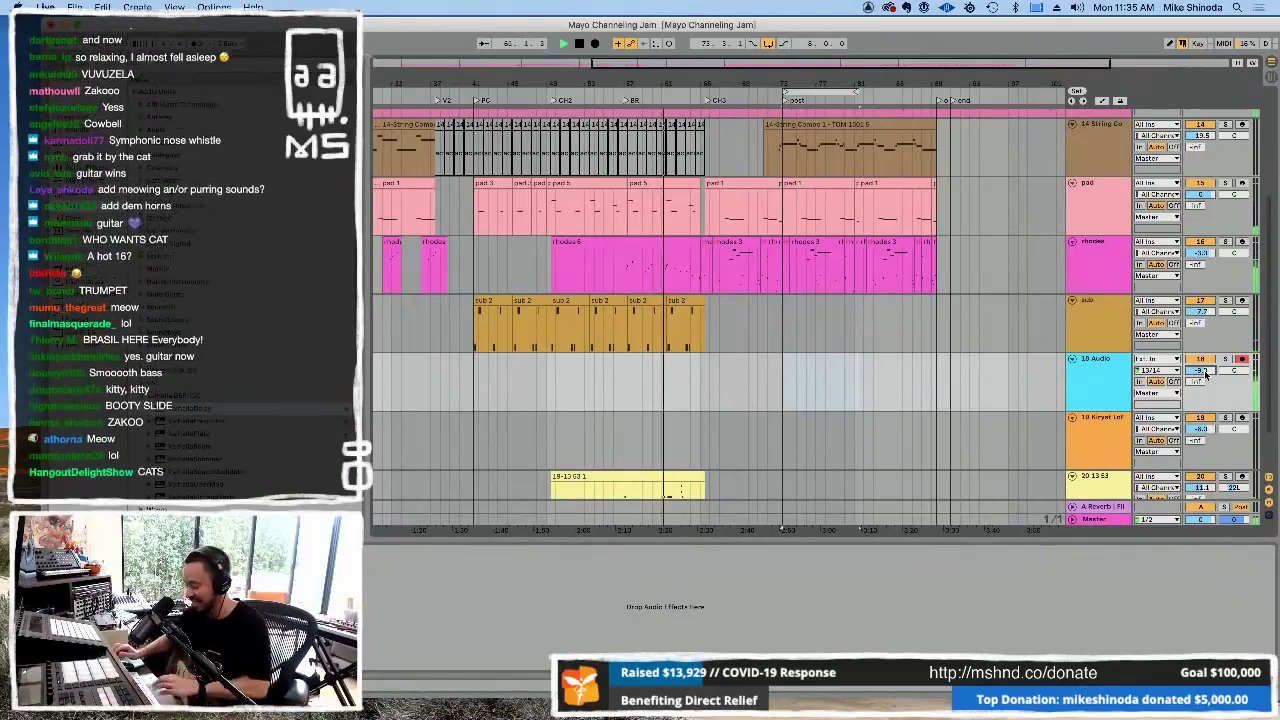
{"action": "key", "text": "Tab"}
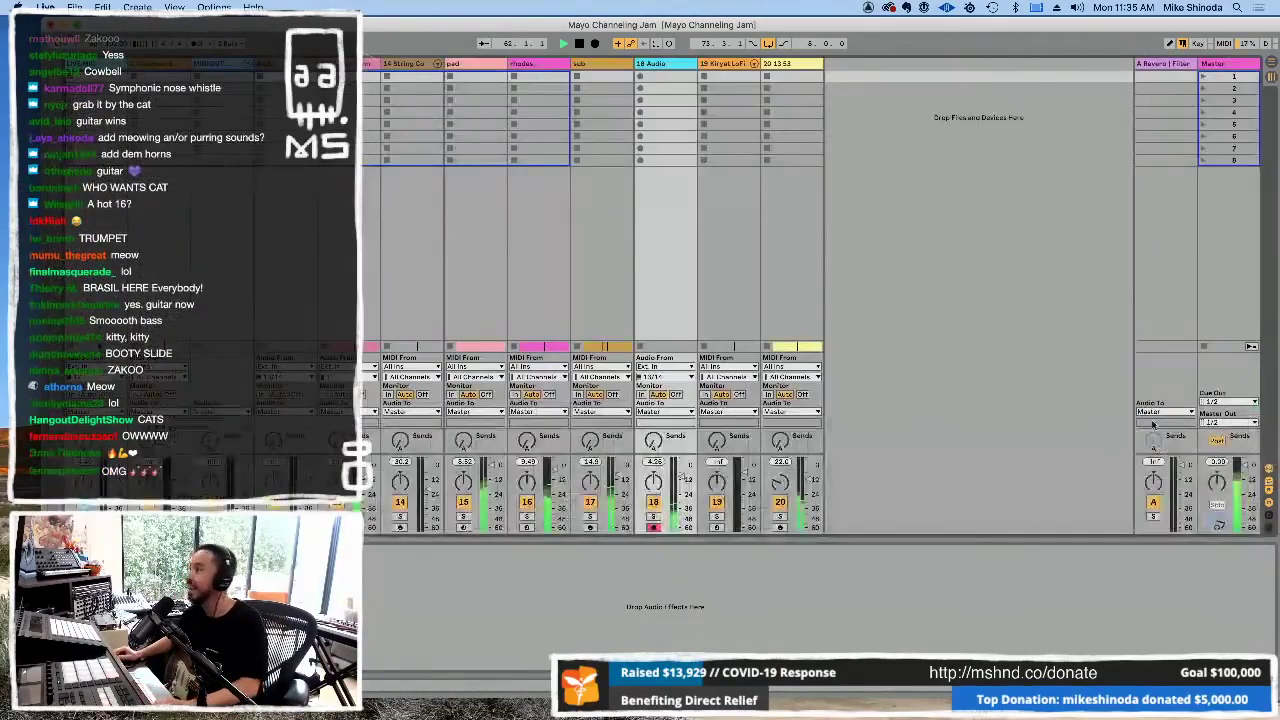
{"action": "key", "text": "Tab"}
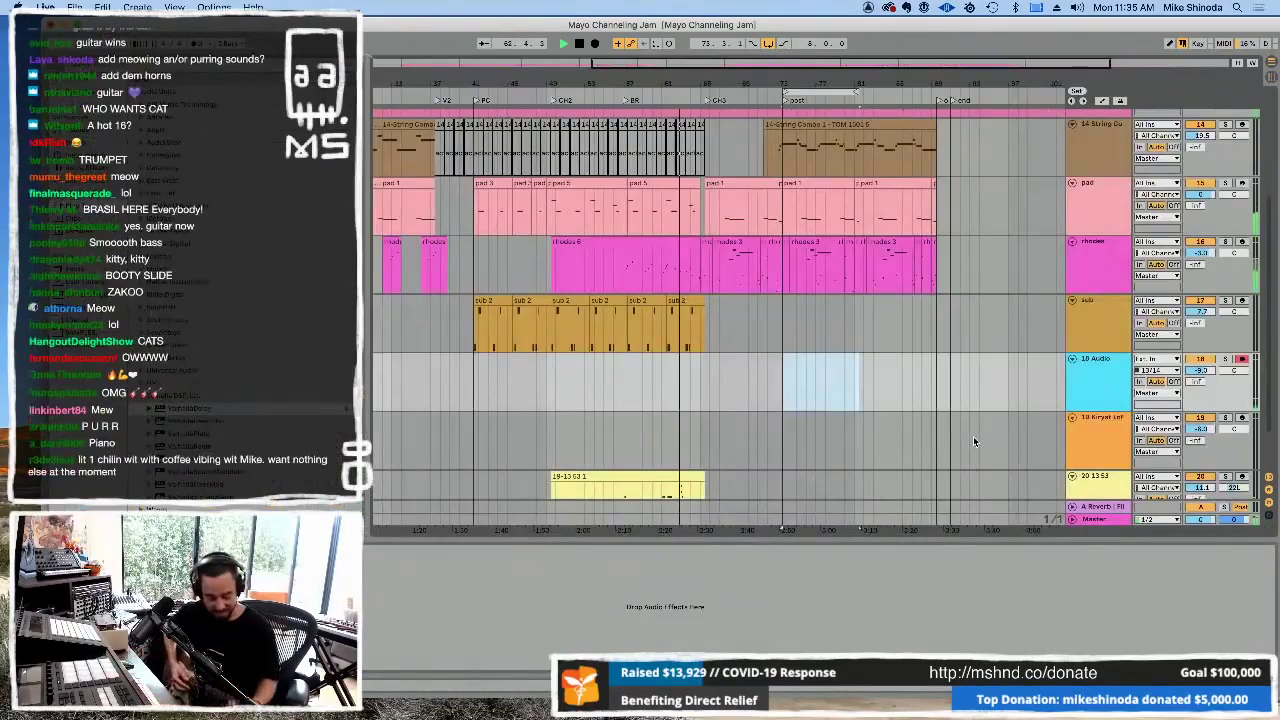
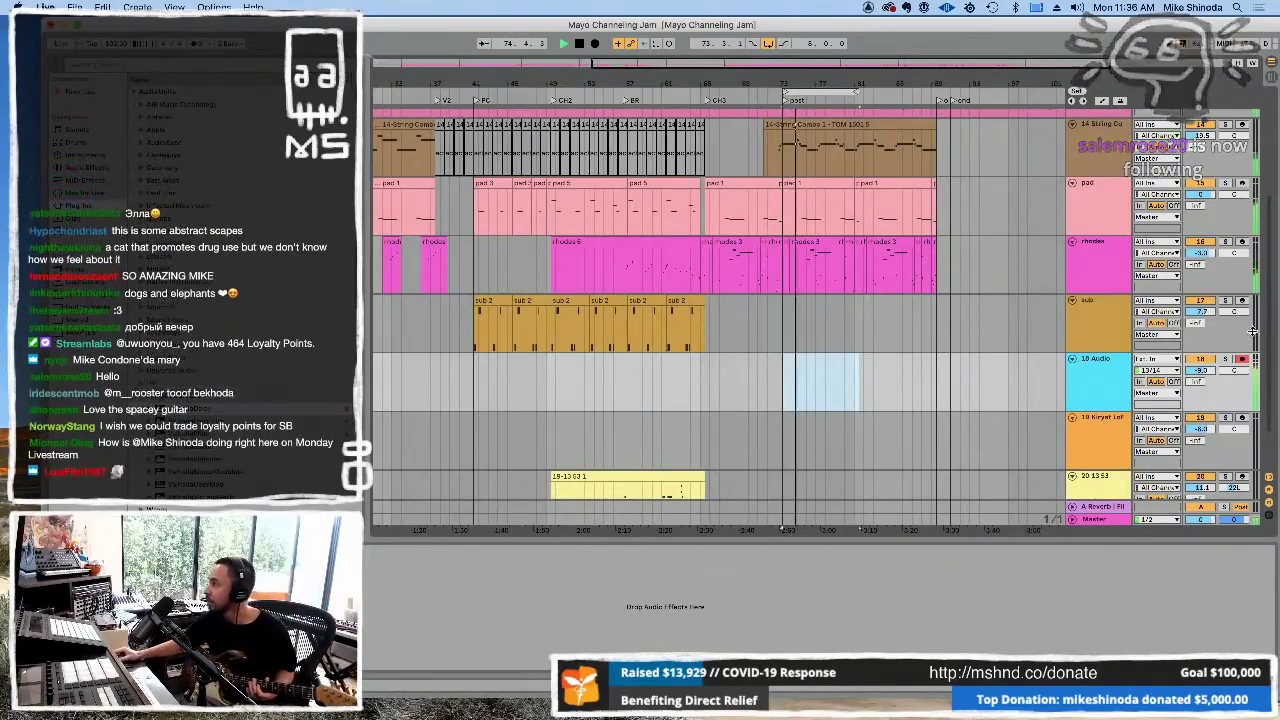
{"action": "left_click", "coordinate": [1200, 371]}
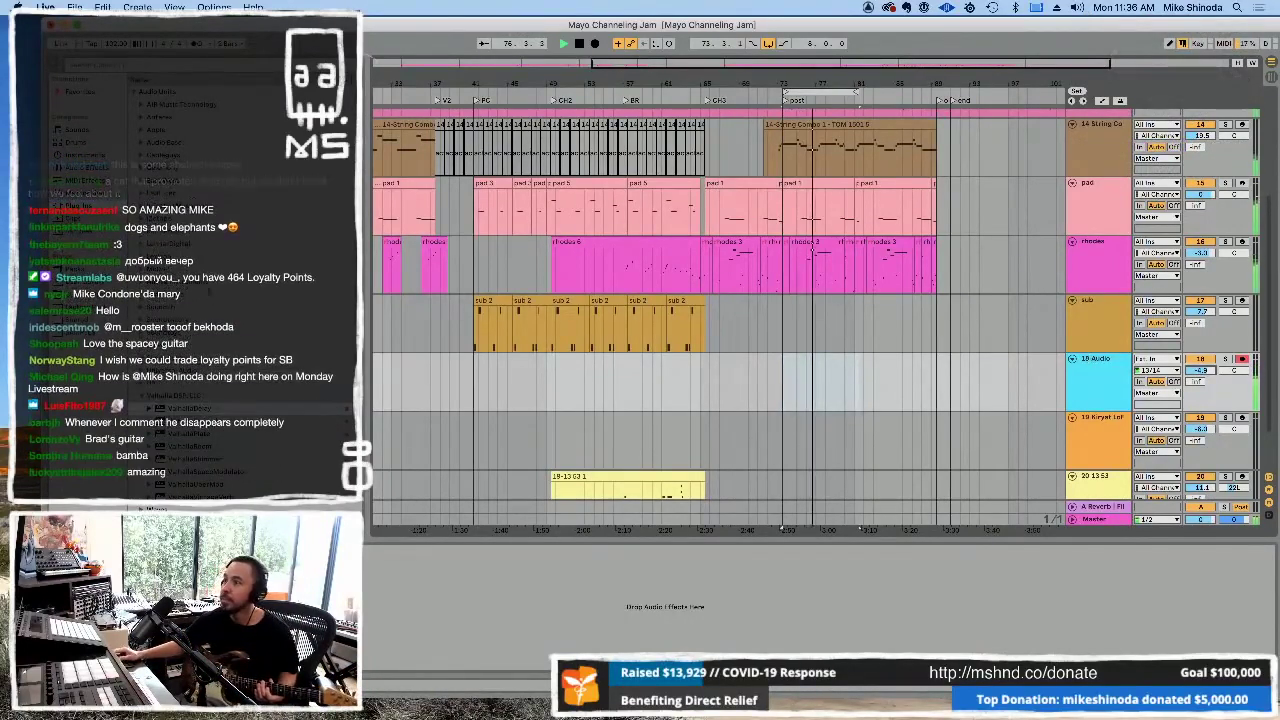
- Look through the Favorites collection for an effect for the new audio track
{"action": "left_click", "coordinate": [76, 94]}
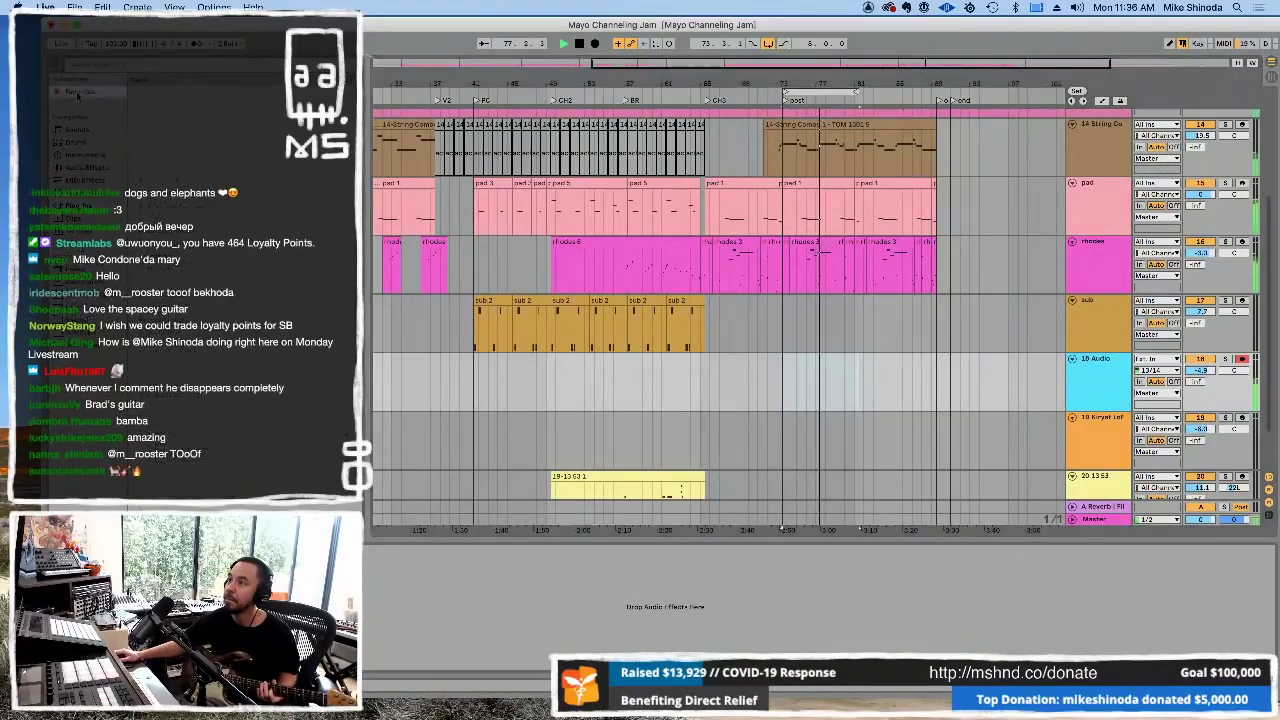
{"action": "scroll", "coordinate": [285, 370], "scroll_direction": "down", "scroll_amount": 3}
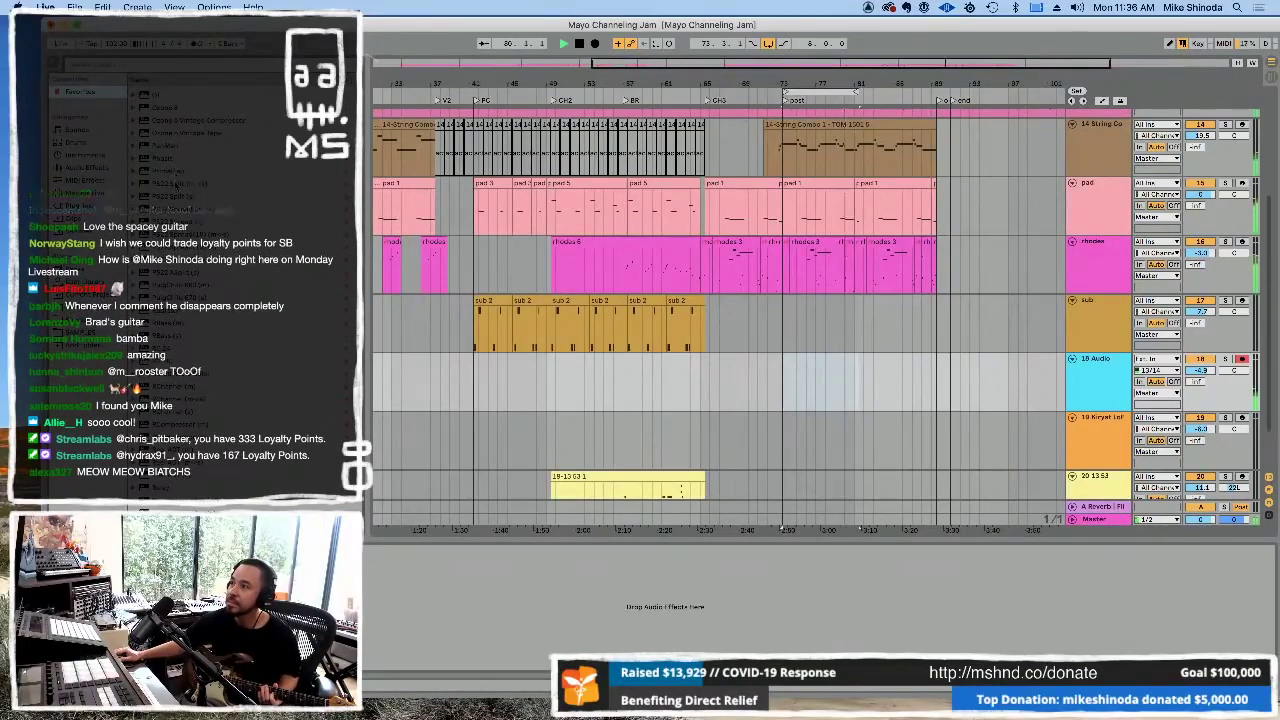
{"action": "scroll", "coordinate": [176, 185], "scroll_direction": "up", "scroll_amount": 3}
{"action": "scroll", "coordinate": [178, 184], "scroll_direction": "up", "scroll_amount": 3}
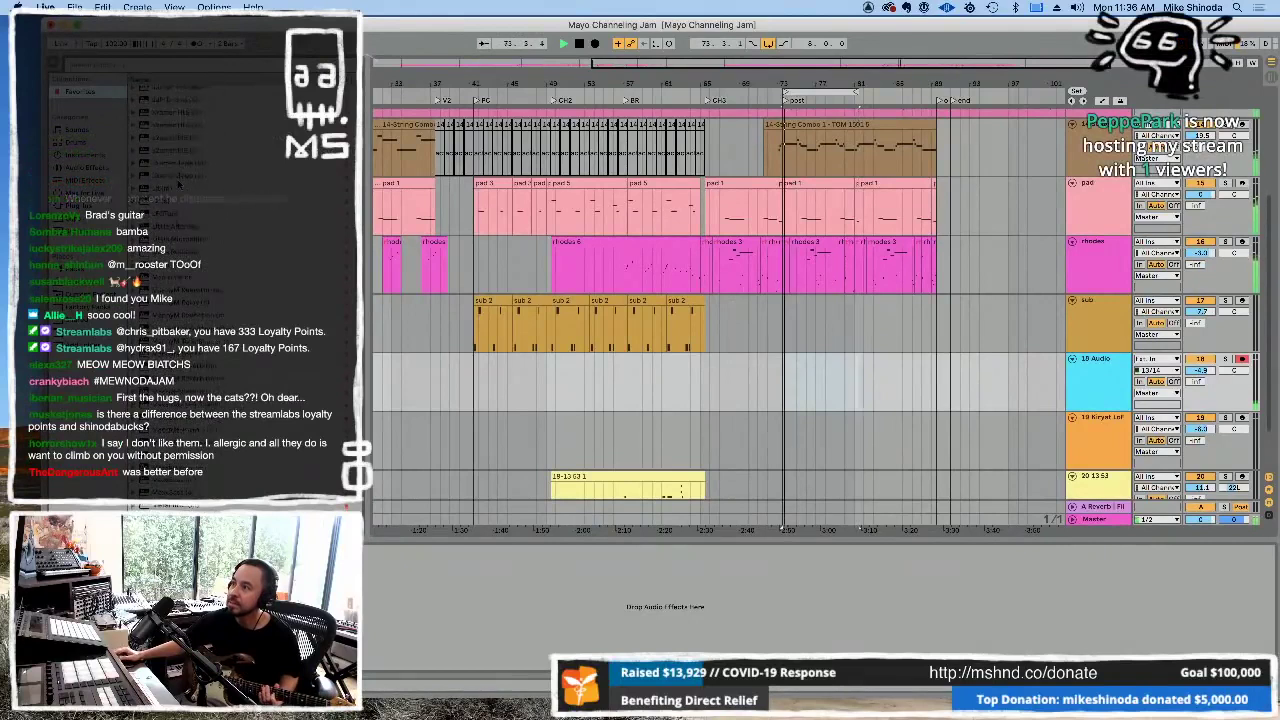
{"action": "scroll", "coordinate": [178, 184], "scroll_direction": "up", "scroll_amount": 3}
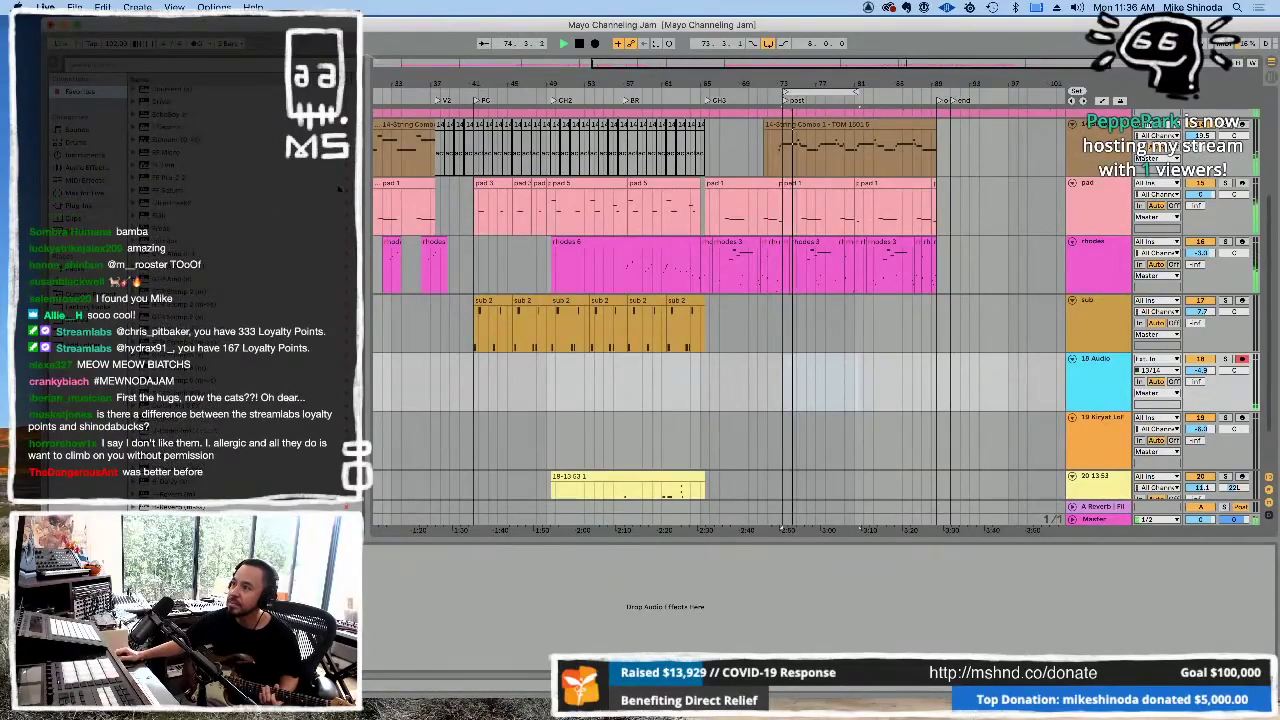
{"action": "scroll", "coordinate": [178, 184], "scroll_direction": "up", "scroll_amount": 3}
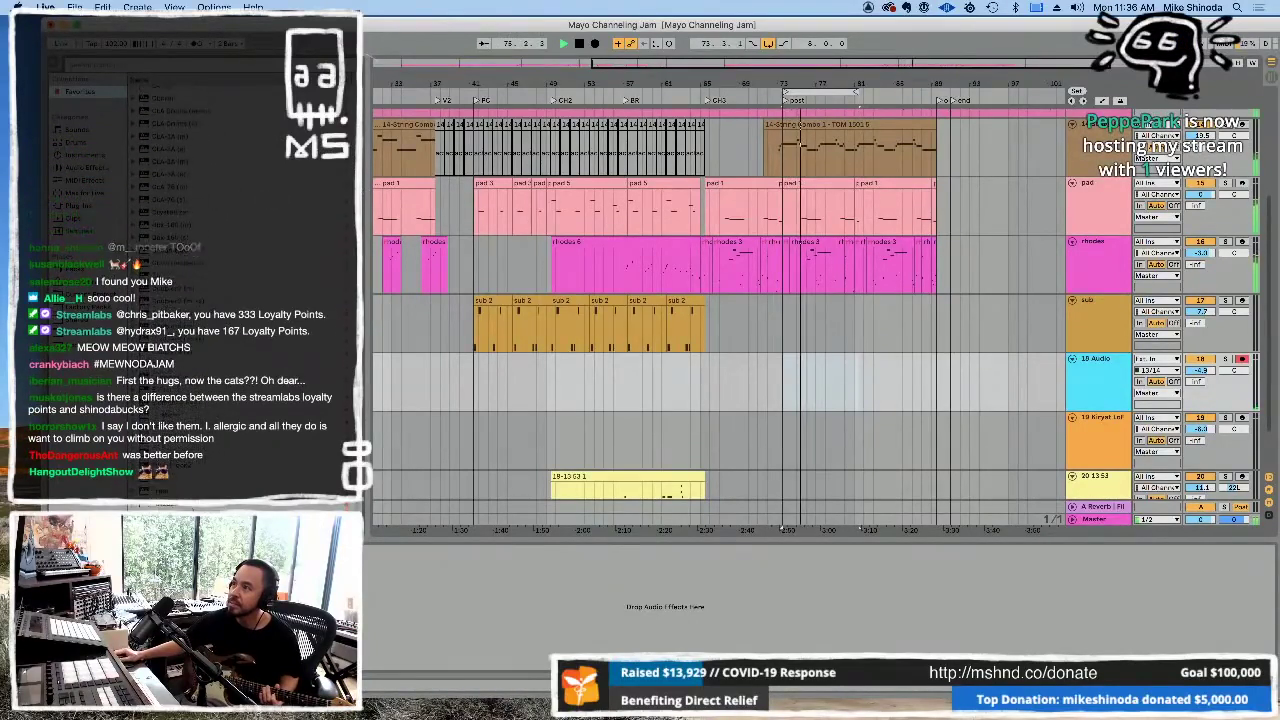
{"action": "scroll", "coordinate": [178, 184], "scroll_direction": "up", "scroll_amount": 2}
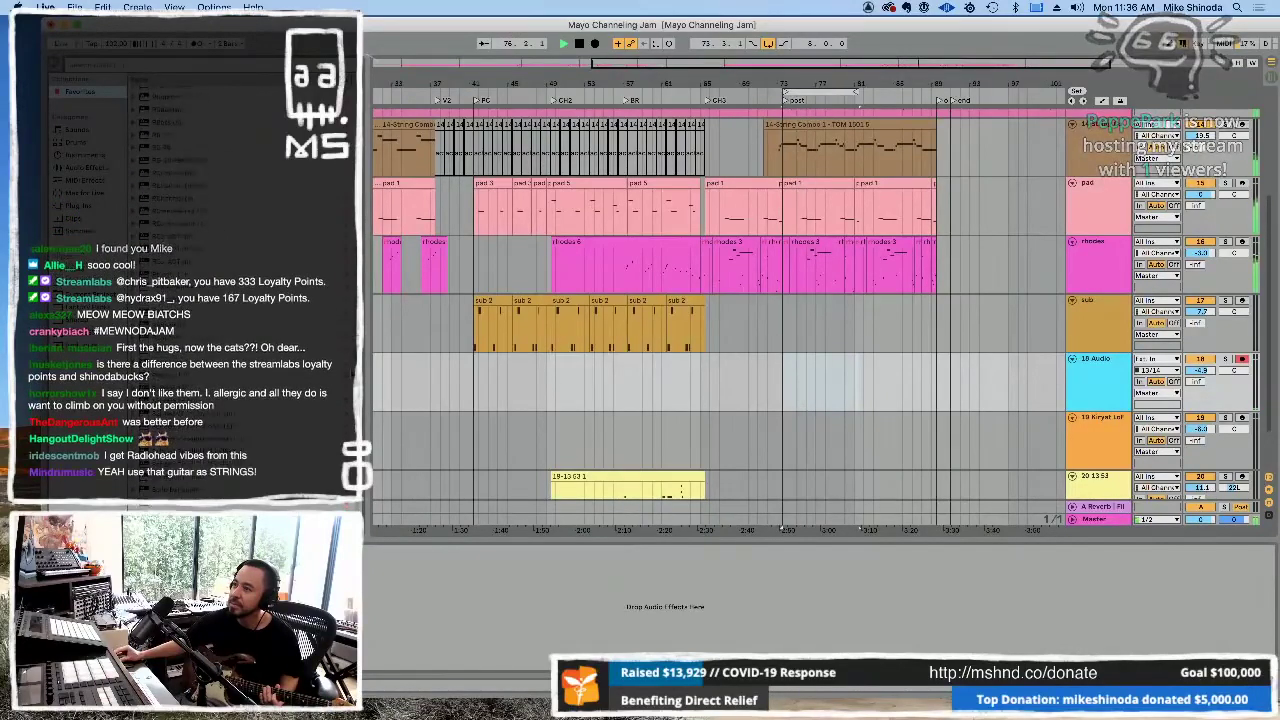
{"action": "scroll", "coordinate": [178, 184], "scroll_direction": "up", "scroll_amount": 3}
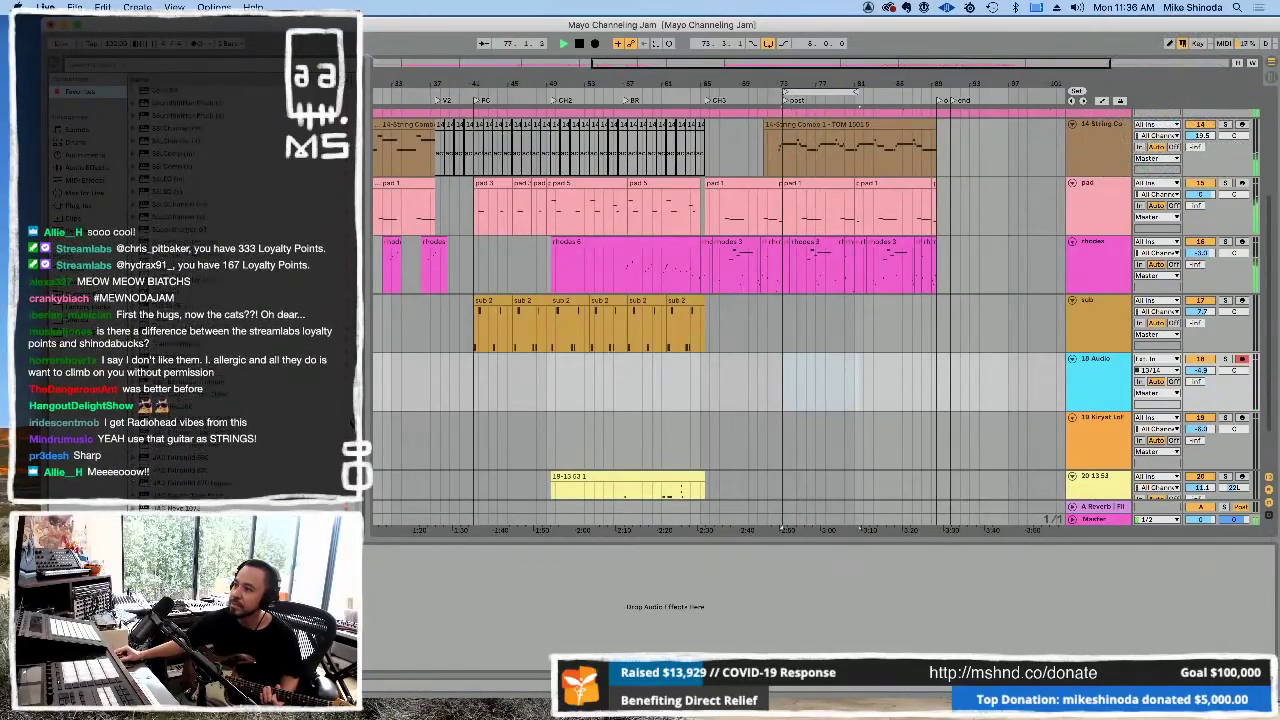
- Load the Soundtoys PanMan plug-in from the Audio Units onto the new audio track
{"action": "left_click", "coordinate": [72, 206]}
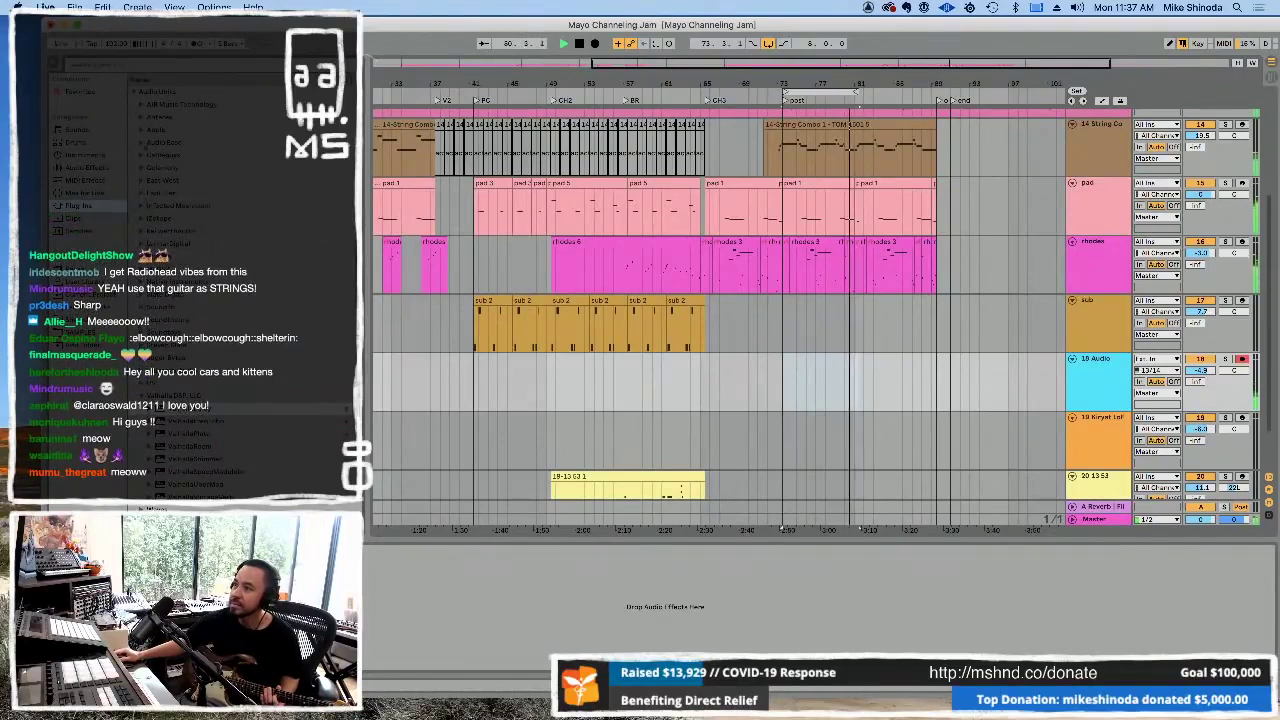
{"action": "left_click", "coordinate": [133, 91]}
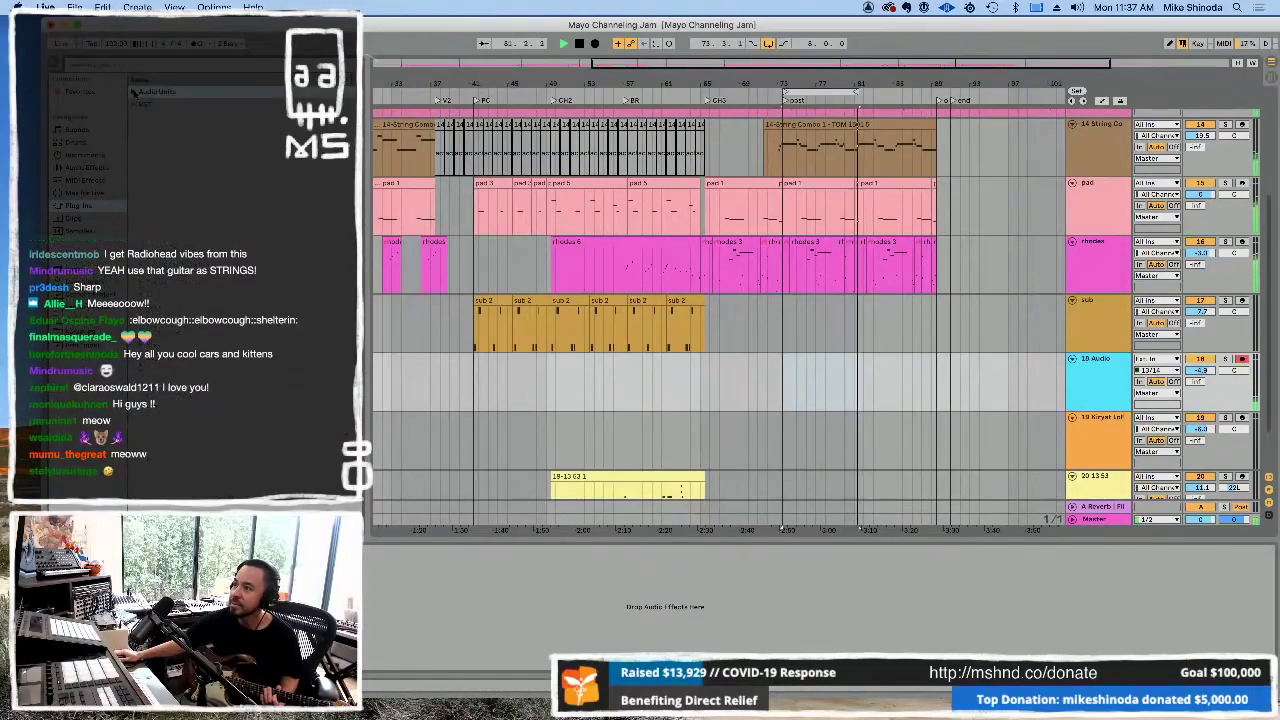
{"action": "left_click", "coordinate": [135, 105]}
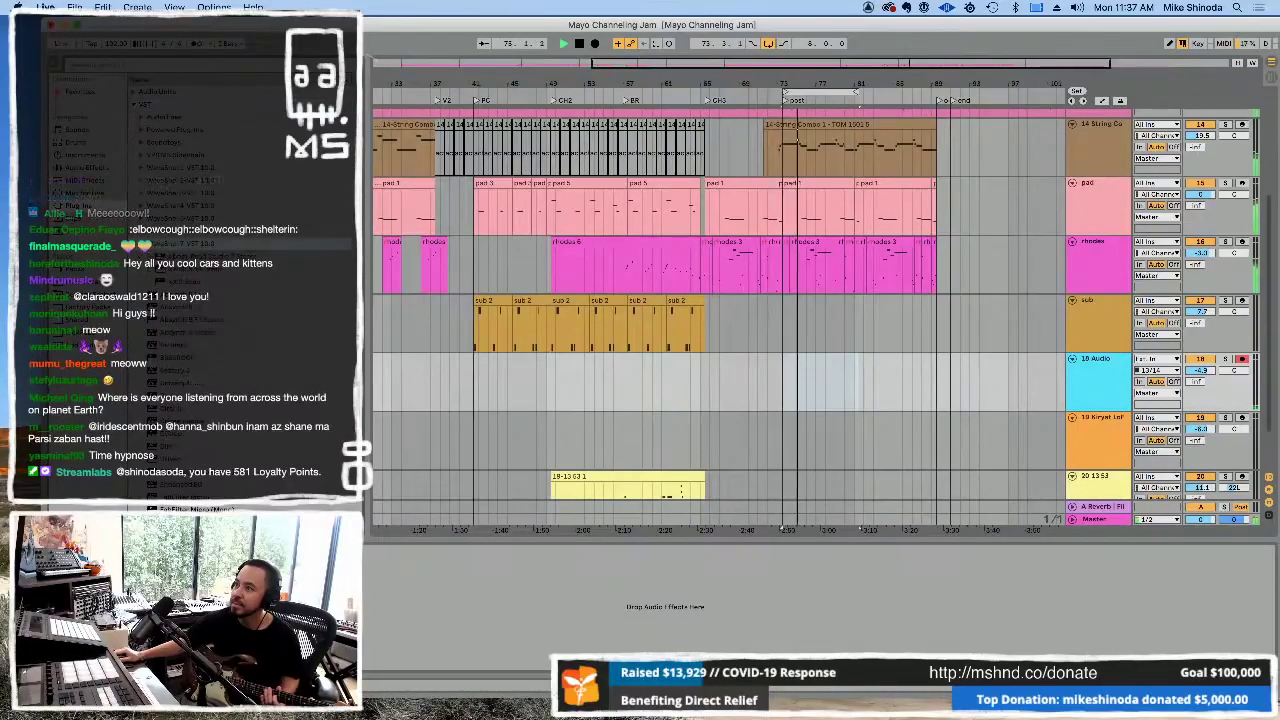
{"action": "left_click", "coordinate": [133, 91]}
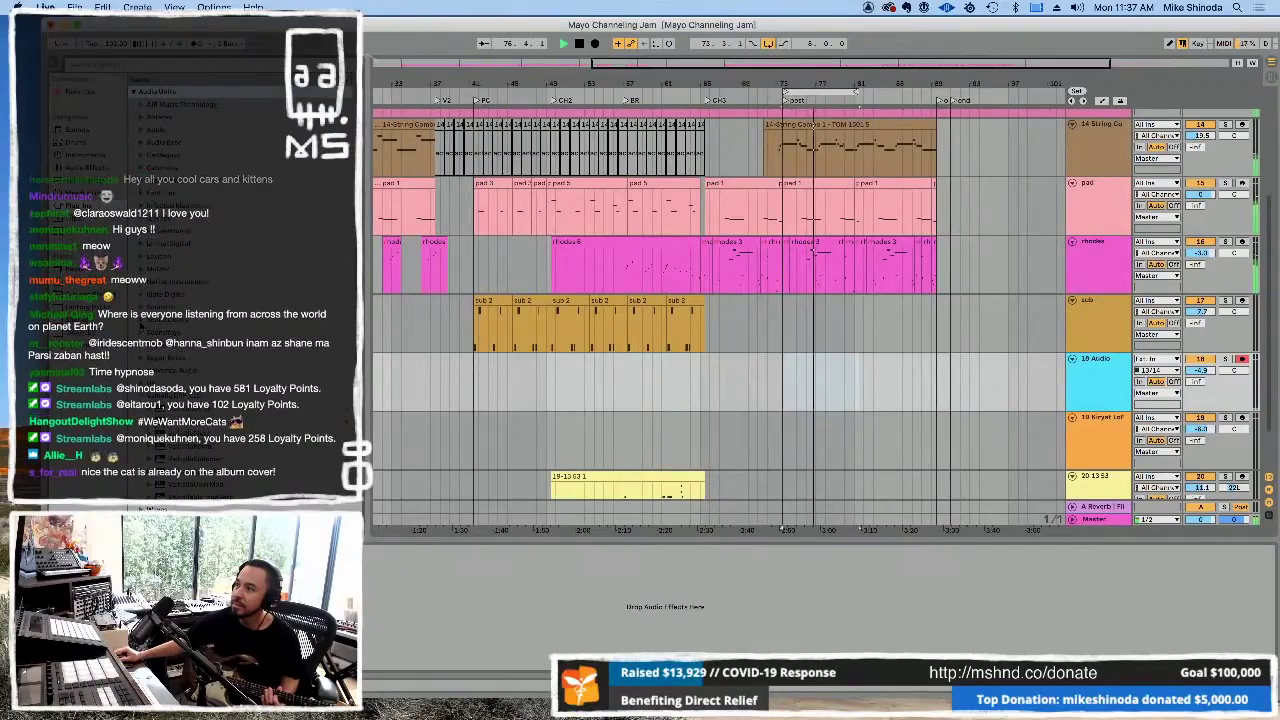
{"action": "scroll", "coordinate": [230, 250], "scroll_direction": "down", "scroll_amount": 3}
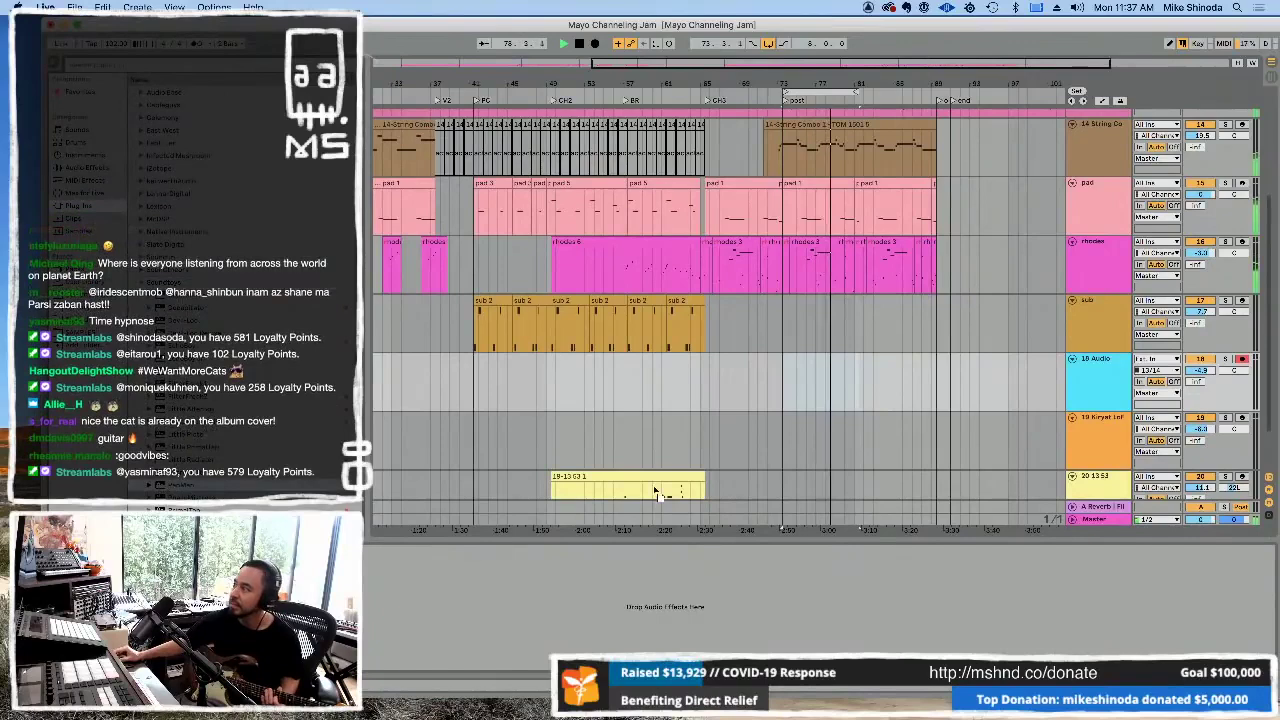
{"action": "scroll", "coordinate": [986, 486], "scroll_direction": "down", "scroll_amount": 3}
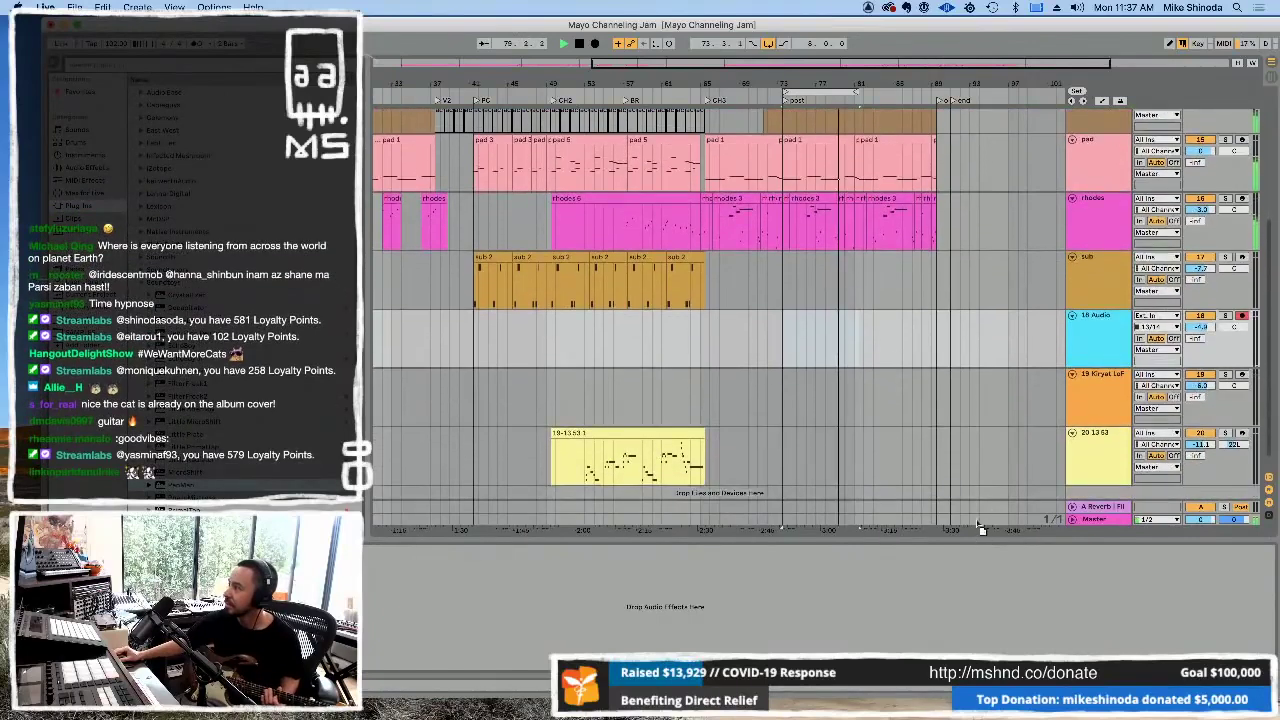
{"action": "left_click", "coordinate": [1097, 318]}
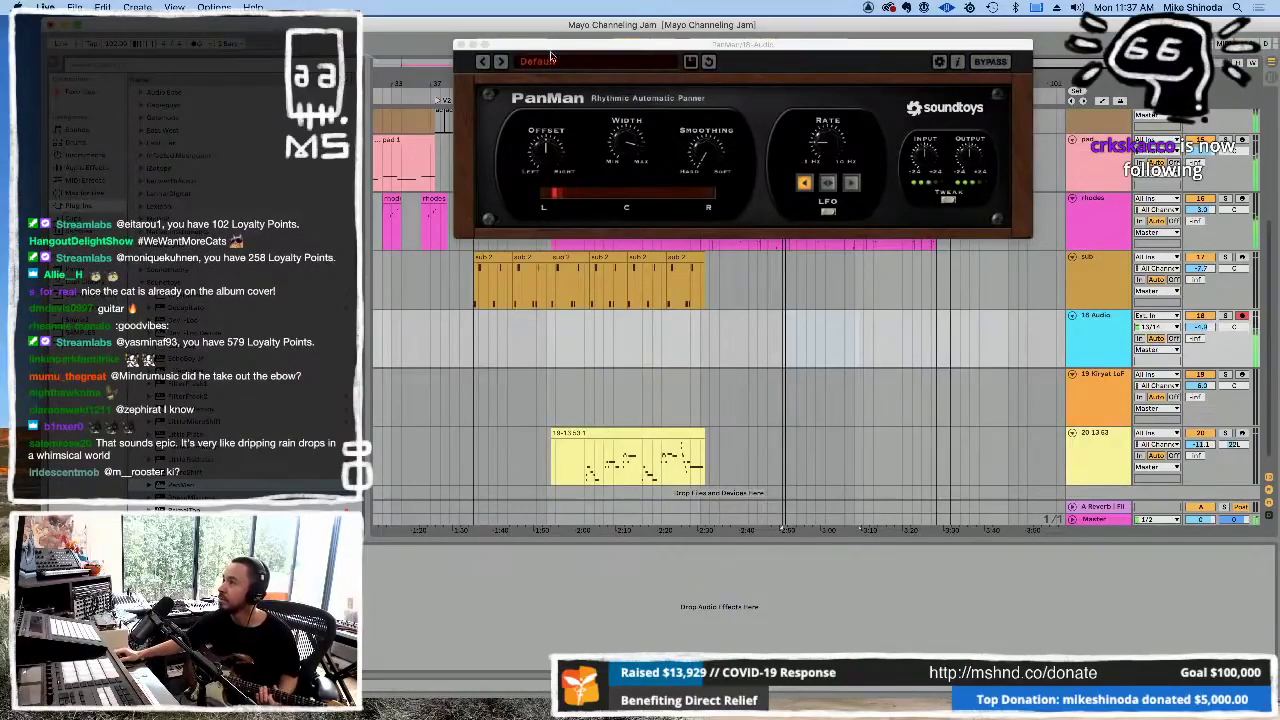
- Load the user preset MS L R Panner in PanMan
{"action": "left_click", "coordinate": [538, 61]}
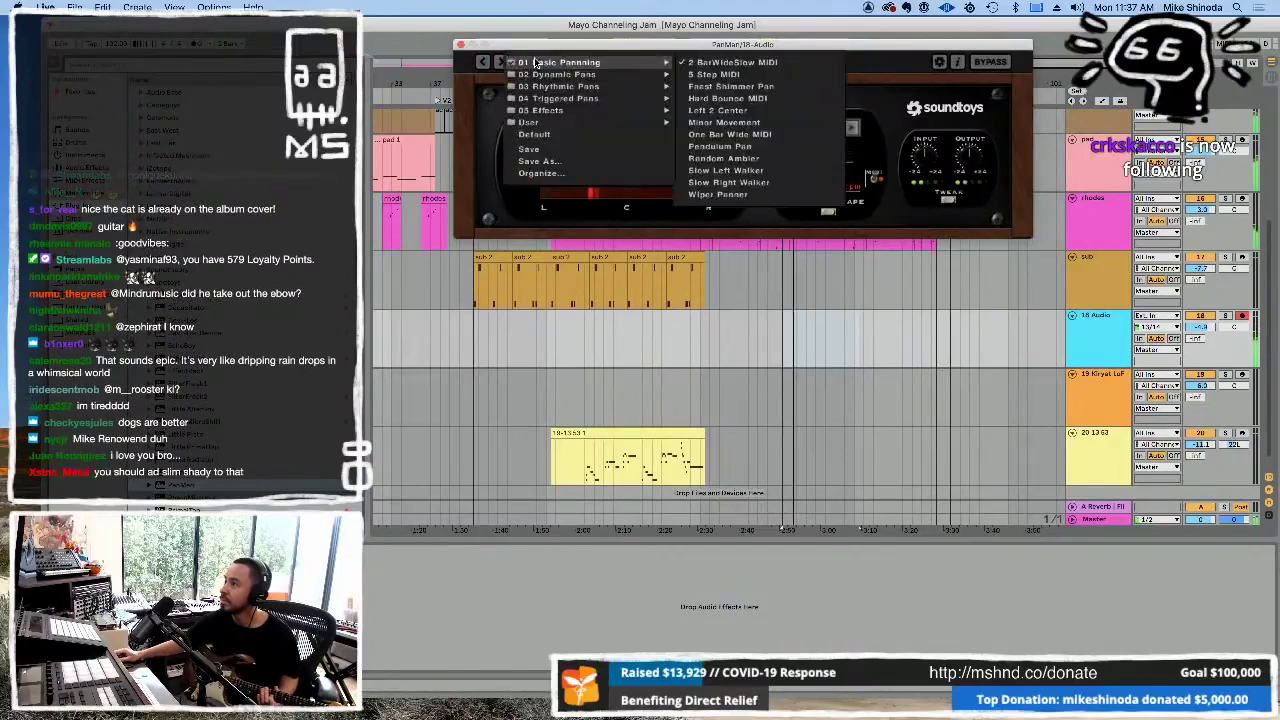
{"action": "mouse_move", "coordinate": [650, 125]}
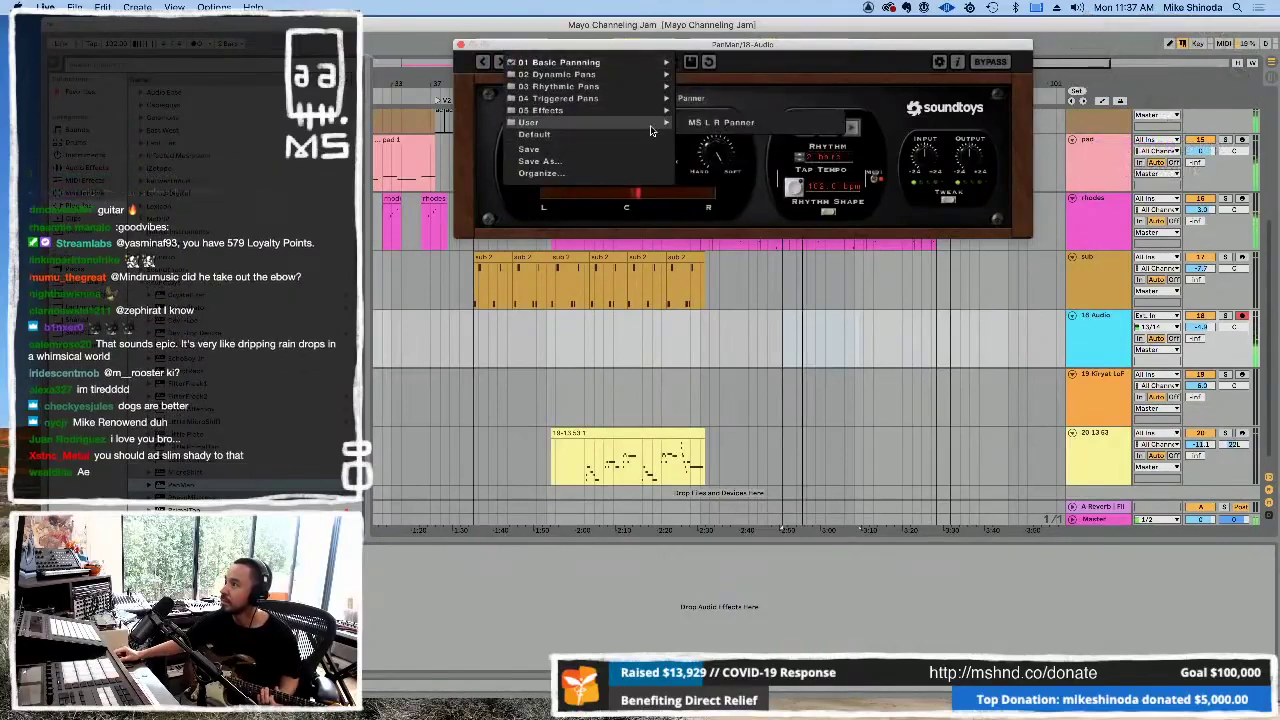
{"action": "left_click", "coordinate": [700, 124]}
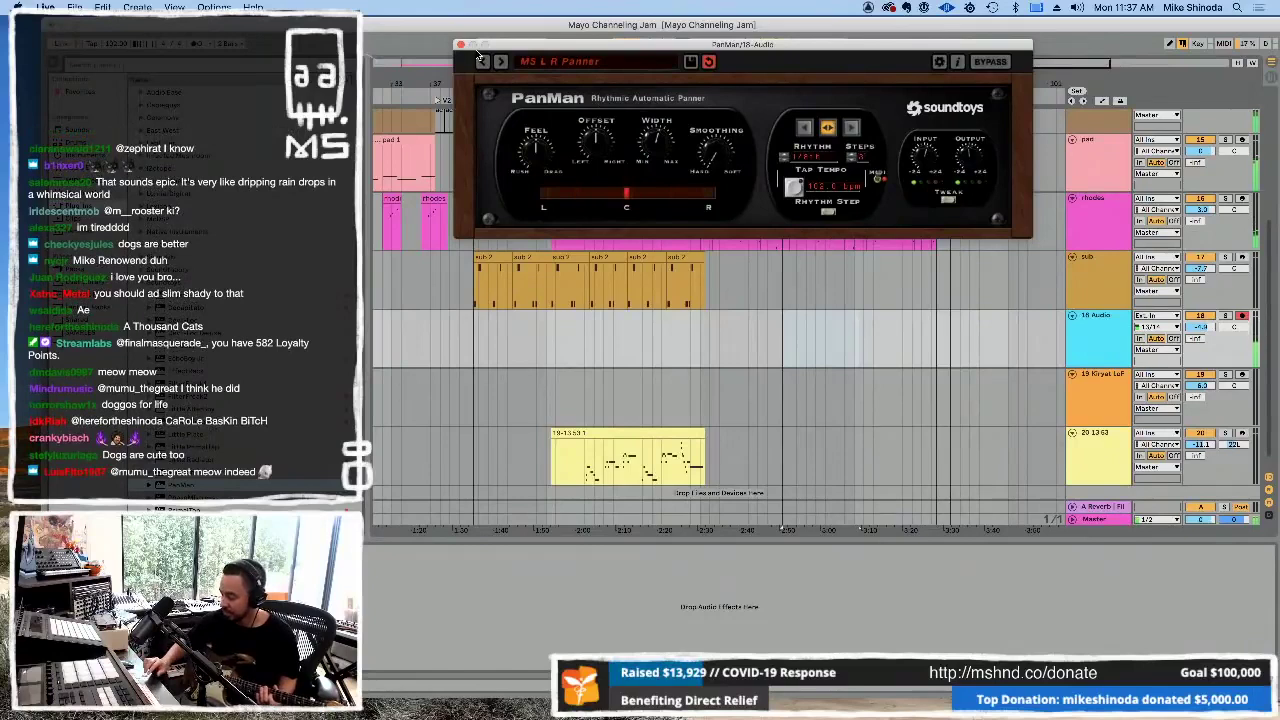
- Toggle Reduced Latency When Monitoring and close the PanMan window
{"action": "left_click", "coordinate": [216, 7]}
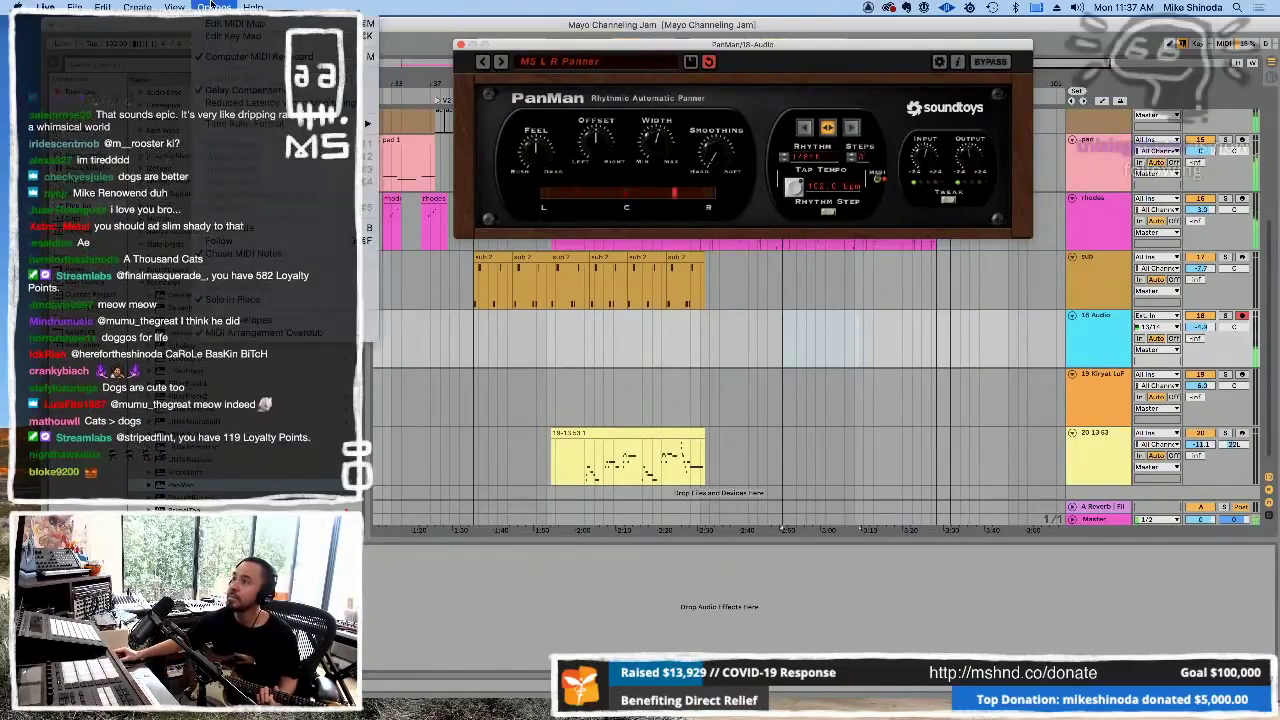
{"action": "left_click", "coordinate": [237, 110]}
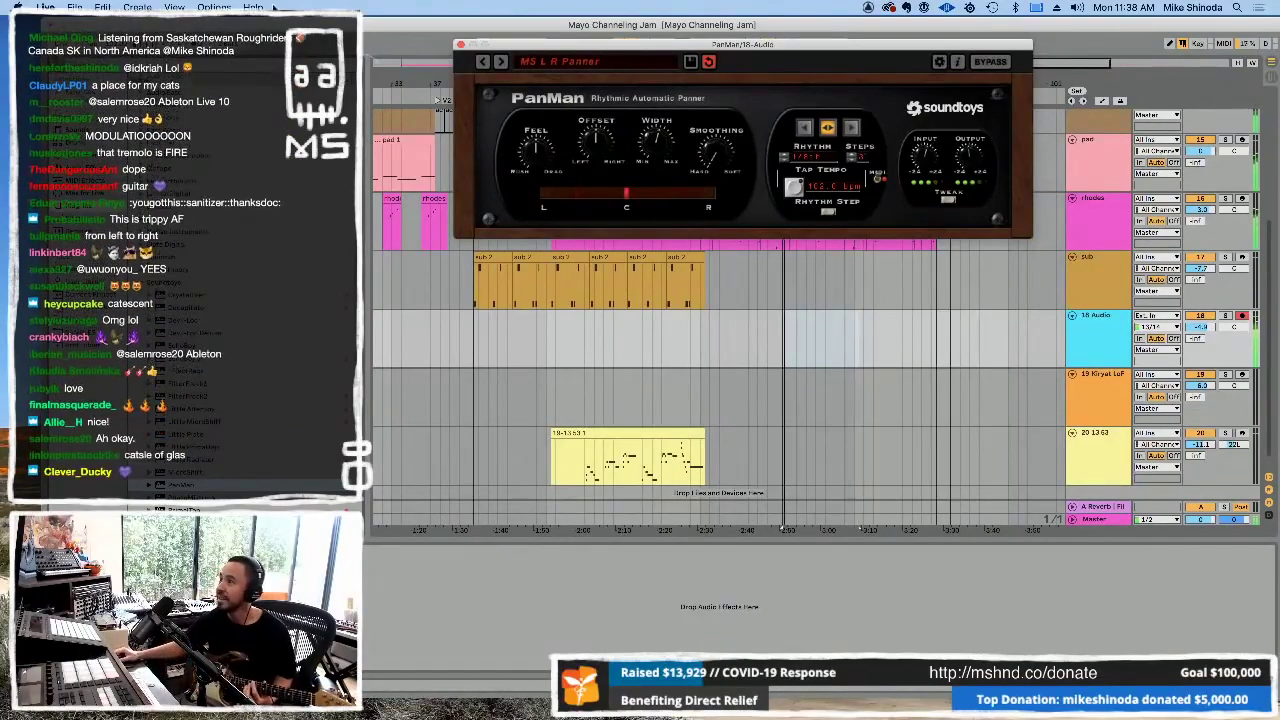
{"action": "left_click", "coordinate": [459, 46]}
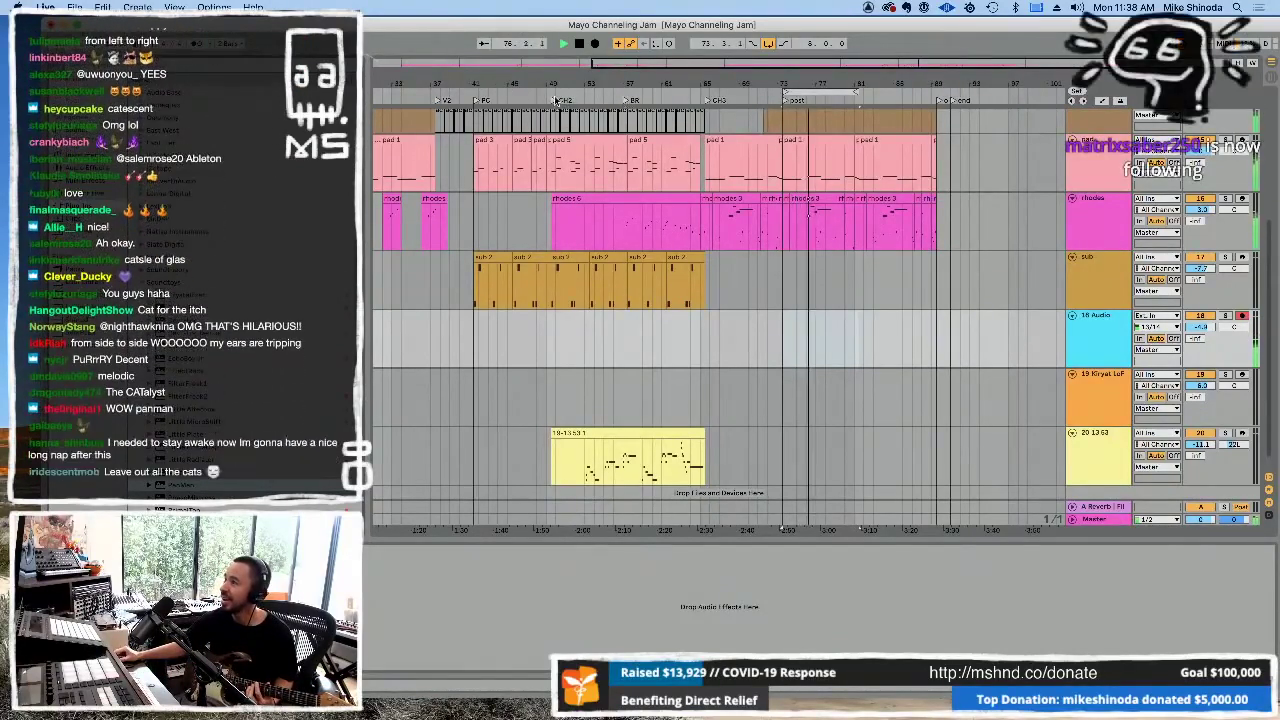
- Record a guitar take onto the 18 Audio track, starting from the V2 marker and running past the end marker
{"action": "left_click", "coordinate": [438, 101]}
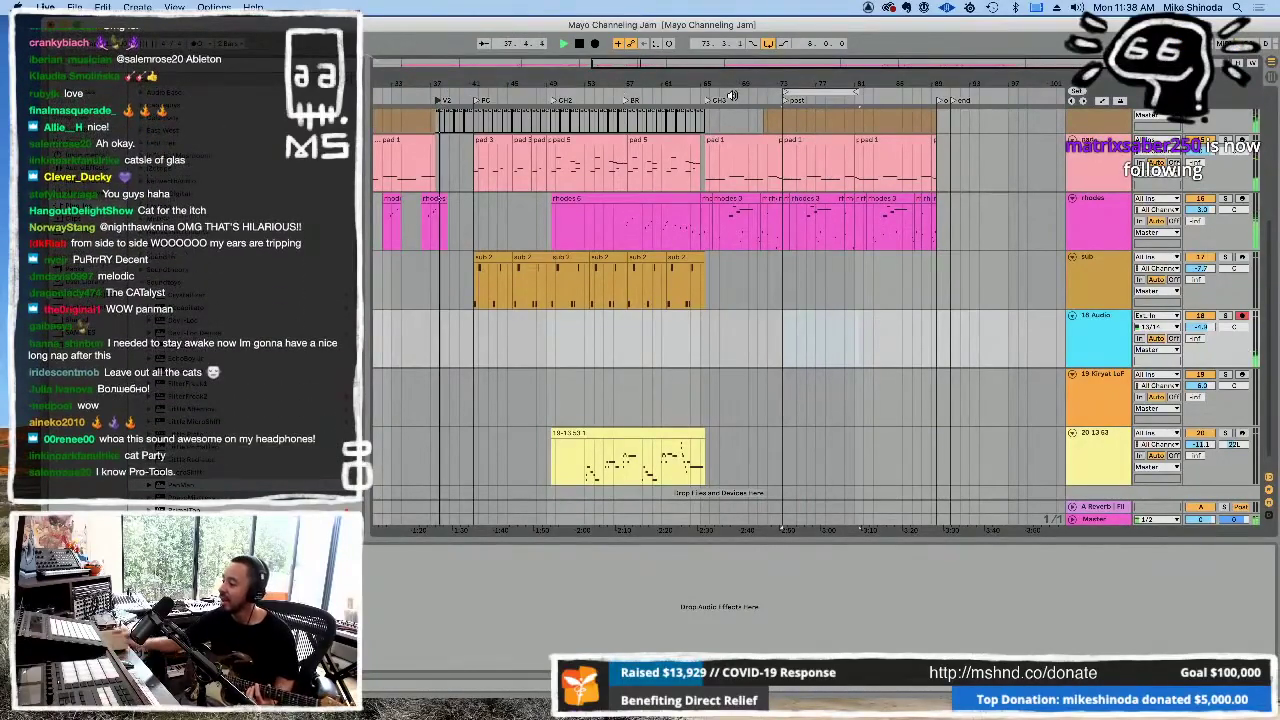
{"action": "key", "text": "F9"}
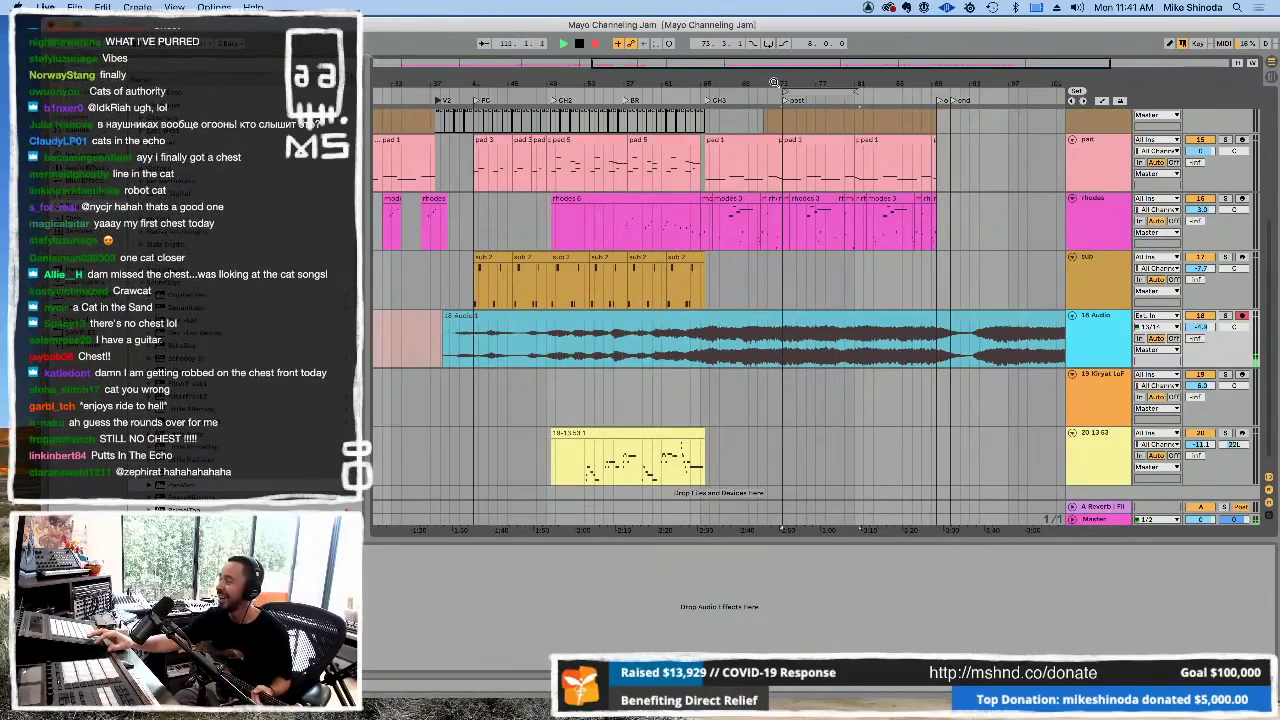
{"action": "key", "text": "F9"}
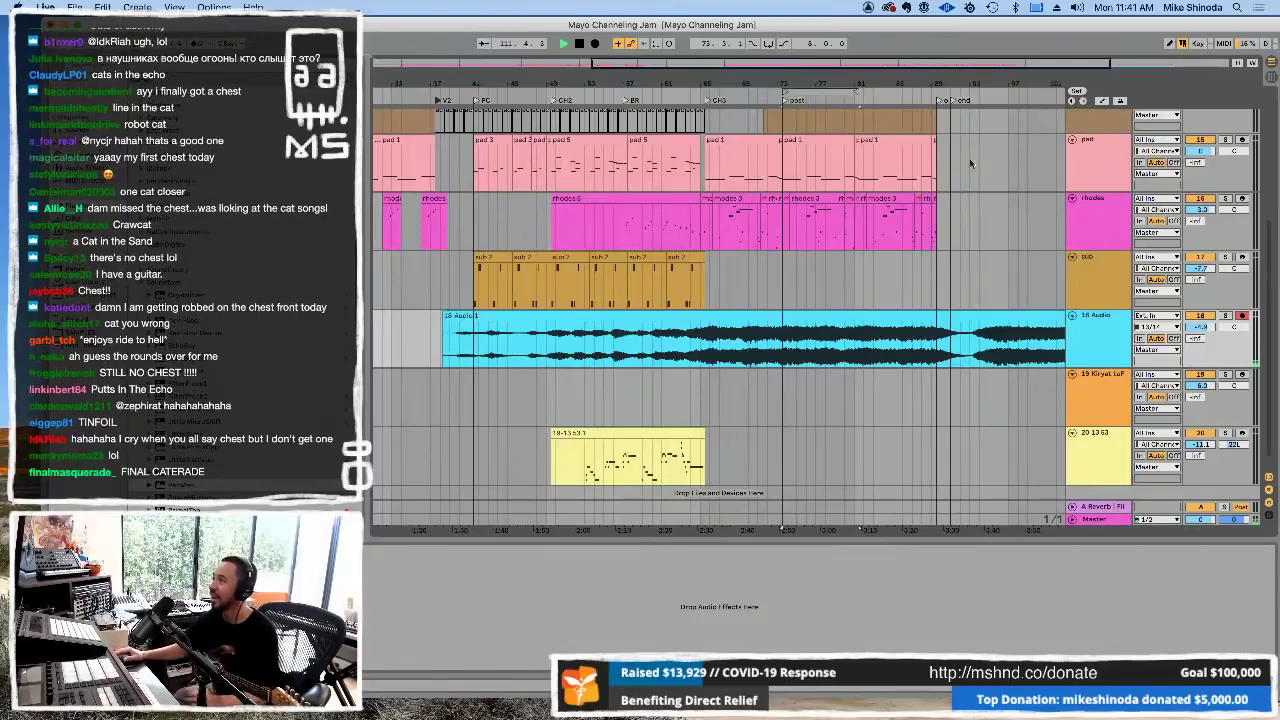
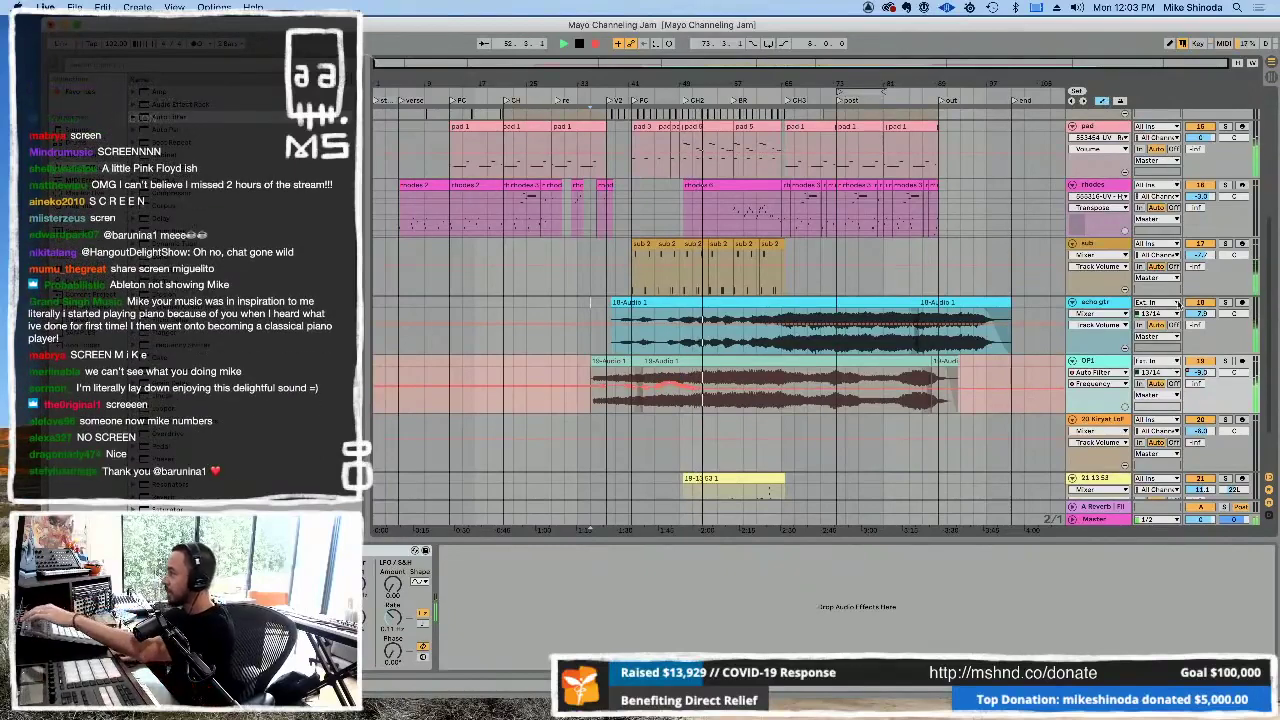
- Make the OP1 track taller and loop the whole song from bar 1 for 100 bars
{"action": "left_click_drag", "start_coordinate": [1106, 412], "coordinate": [1105, 475]}
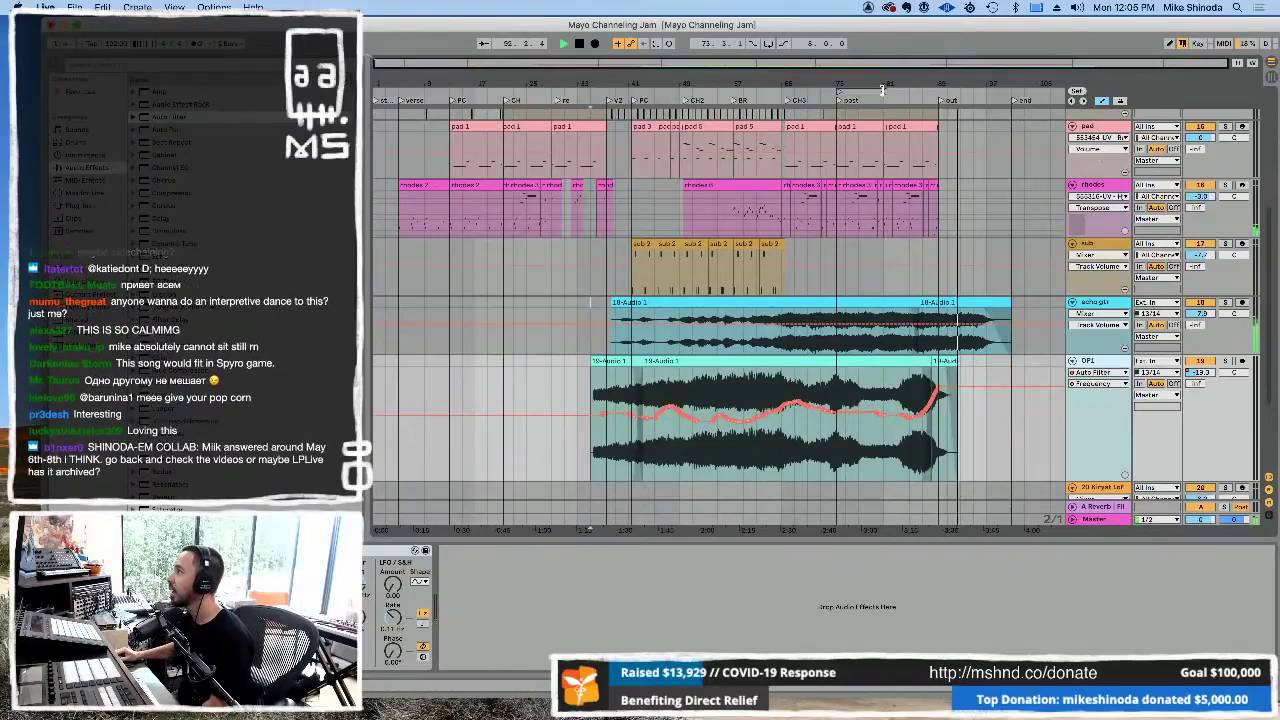
{"action": "left_click_drag", "start_coordinate": [922, 92], "coordinate": [1012, 97]}
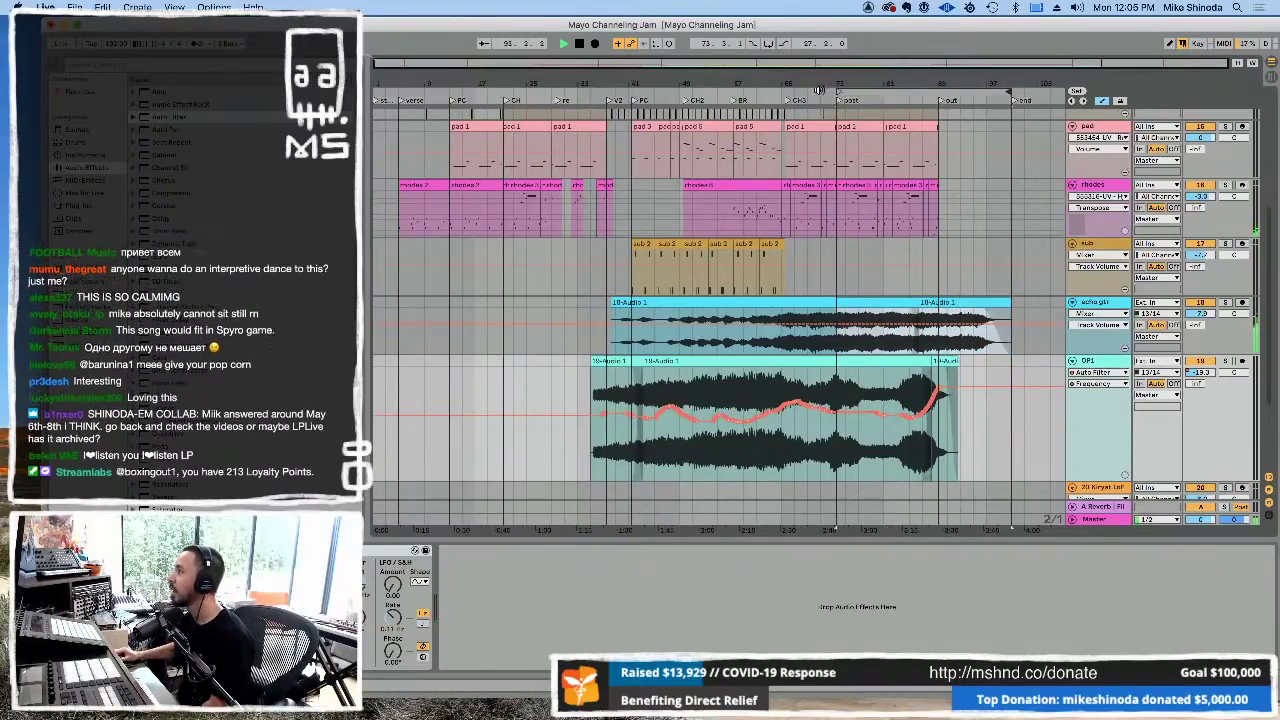
{"action": "left_click_drag", "start_coordinate": [838, 92], "coordinate": [380, 92]}
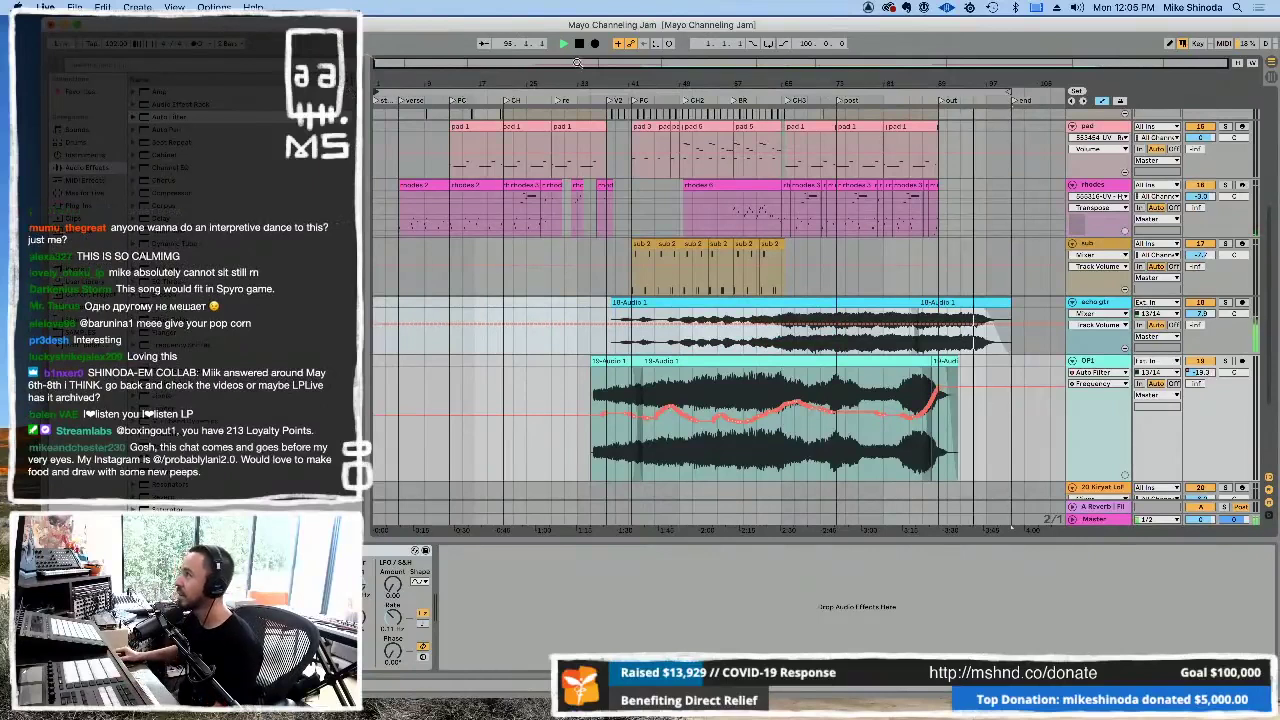
{"action": "left_click", "coordinate": [769, 44]}
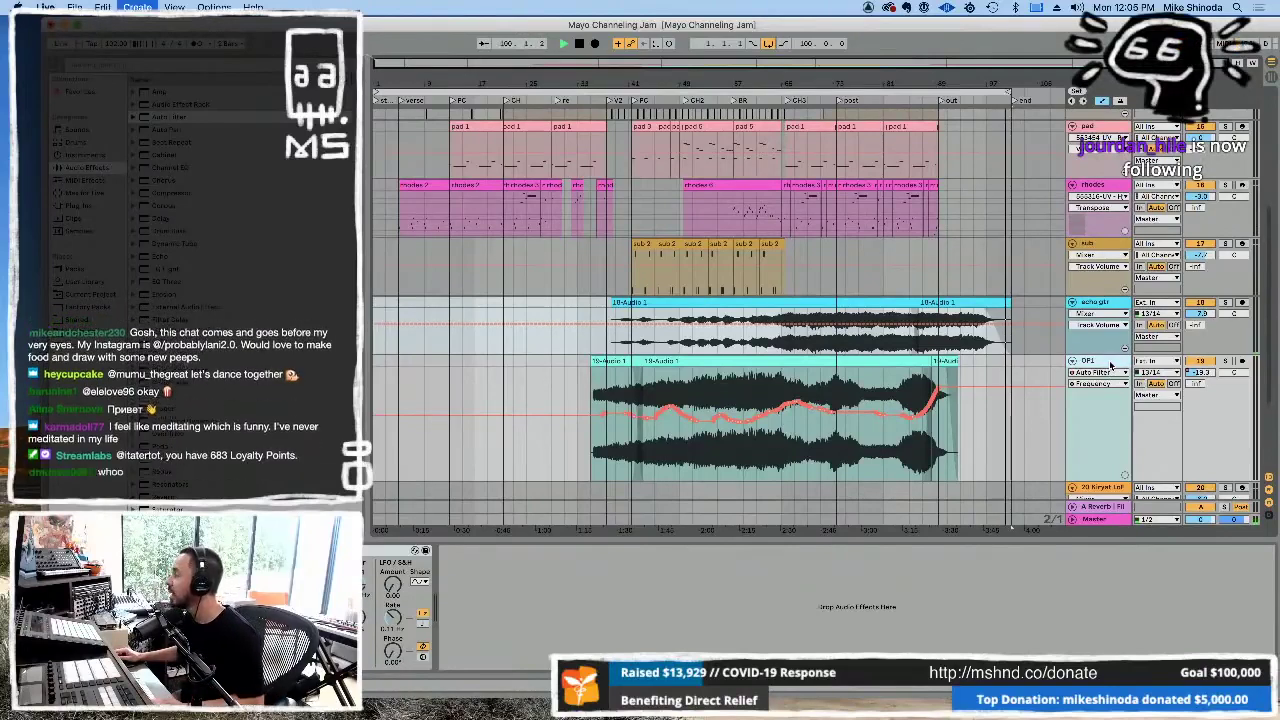
- Add an audio track below OP1 with mono input 14, arm it for recording and lower its volume slightly
{"action": "scroll", "coordinate": [1110, 366], "scroll_direction": "down", "scroll_amount": 2}
{"action": "left_click", "coordinate": [1173, 458]}
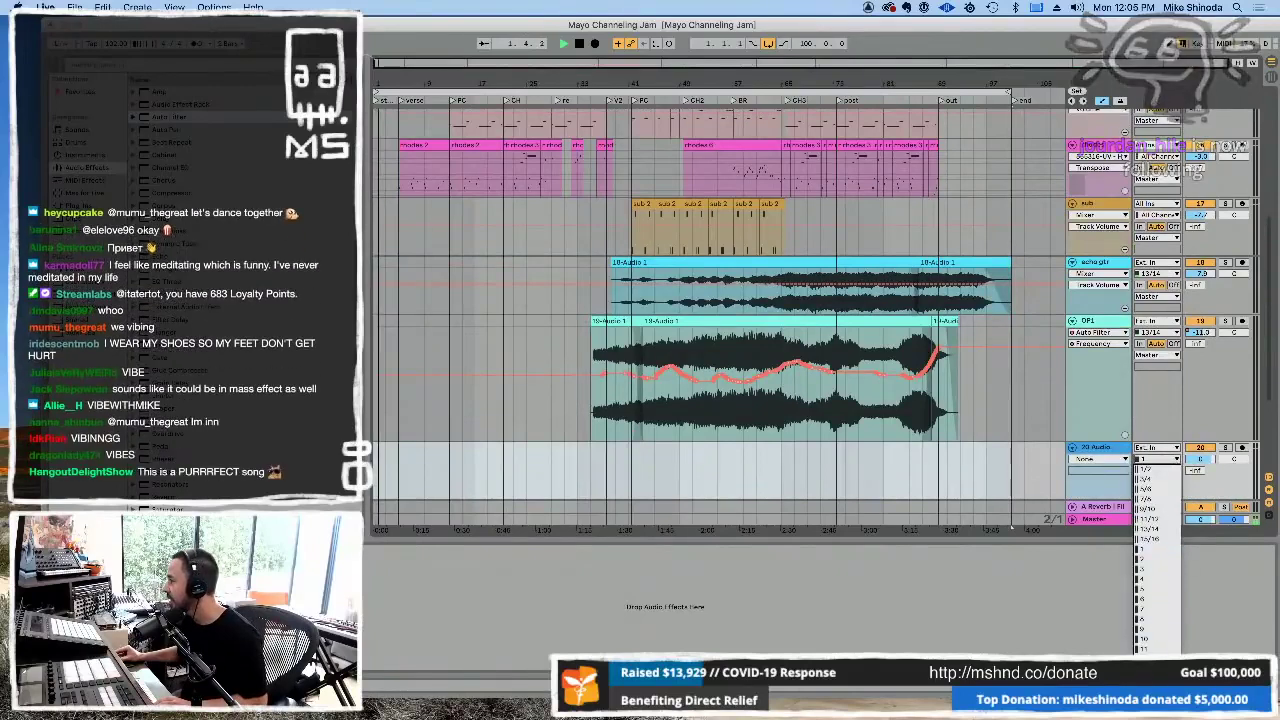
{"action": "left_click", "coordinate": [1150, 645]}
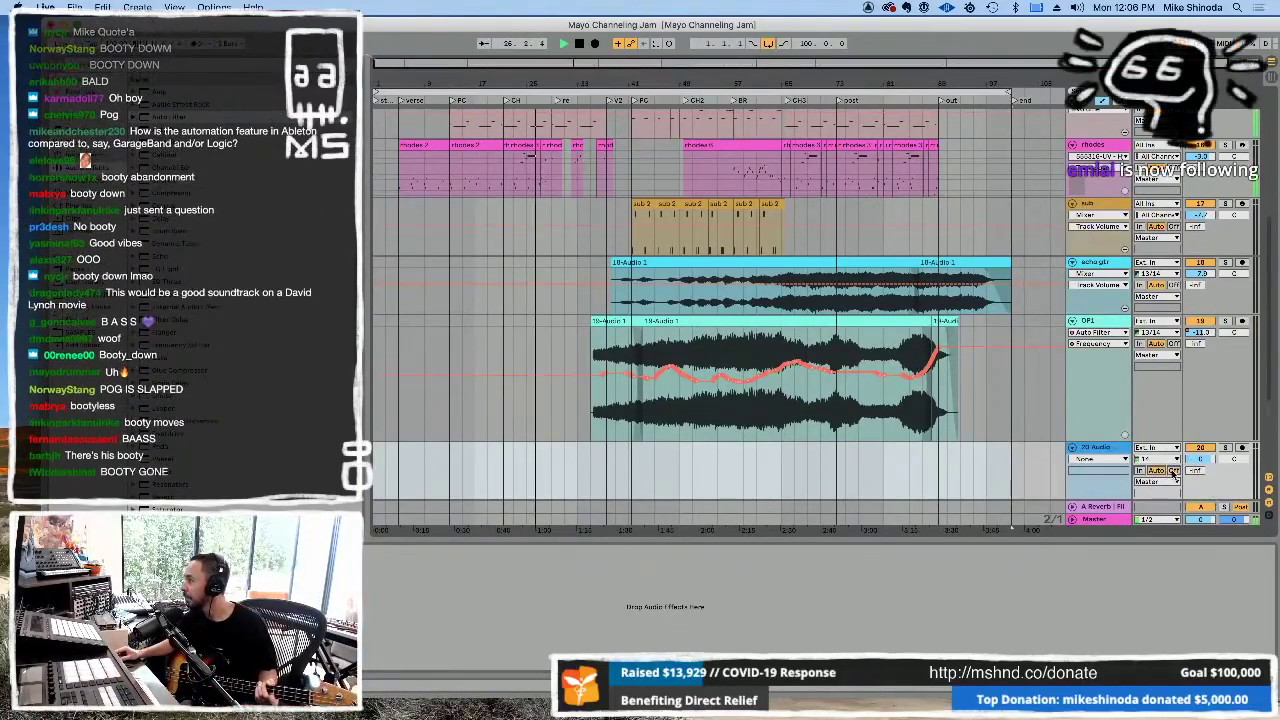
{"action": "left_click", "coordinate": [1242, 448]}
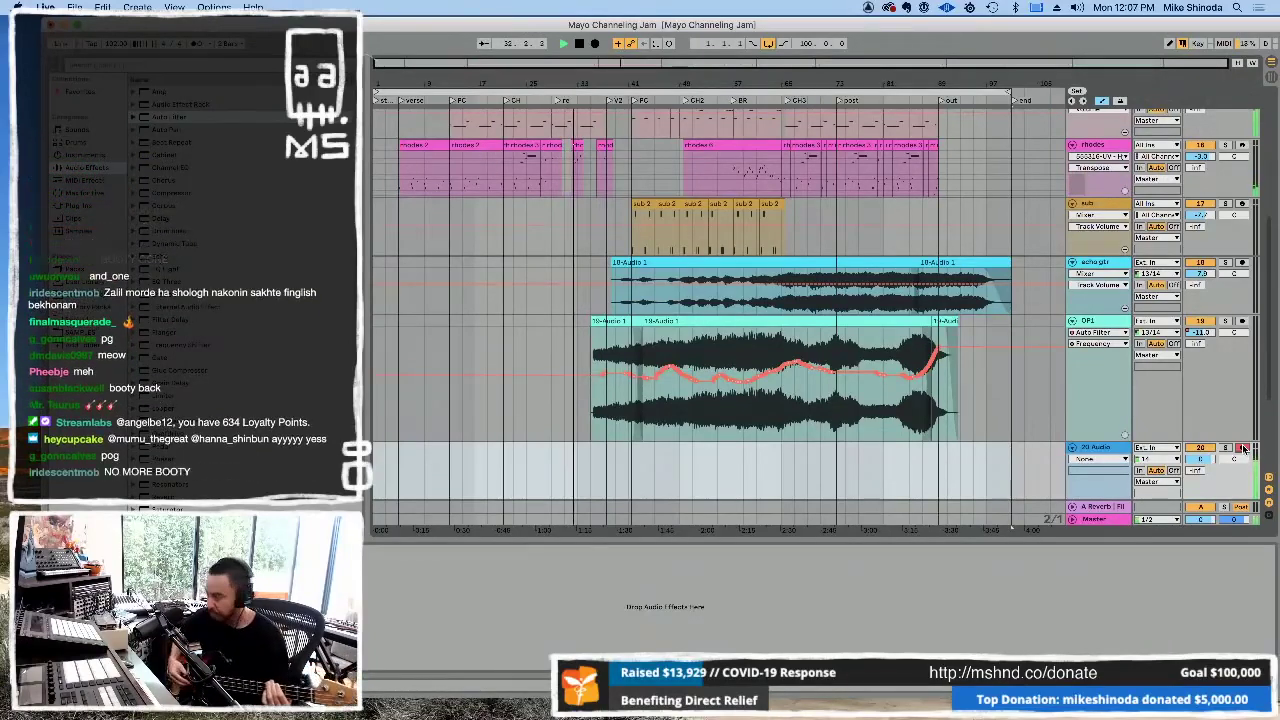
{"action": "left_click_drag", "start_coordinate": [1210, 462], "coordinate": [1210, 470]}
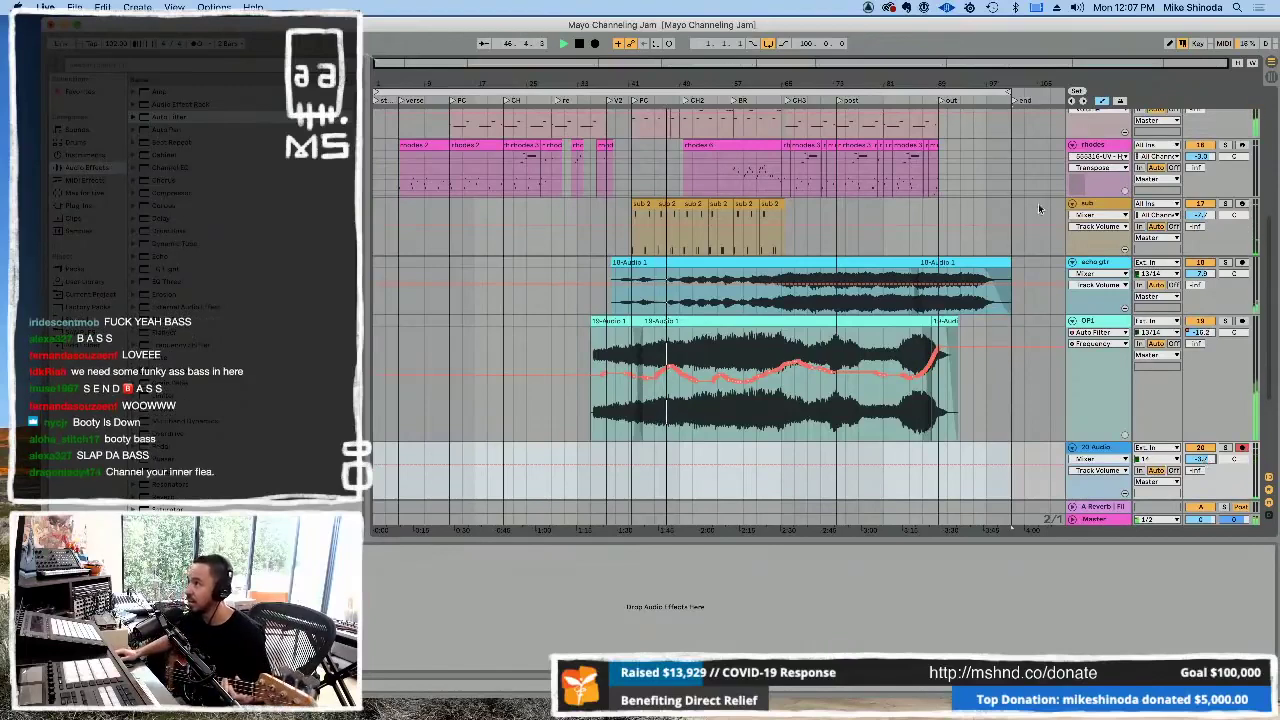
- Hide the automation lanes, play from the PC marker and loop the eight-bar CH section on the 20 Audio track
{"action": "left_click_drag", "start_coordinate": [591, 85], "coordinate": [574, 99]}
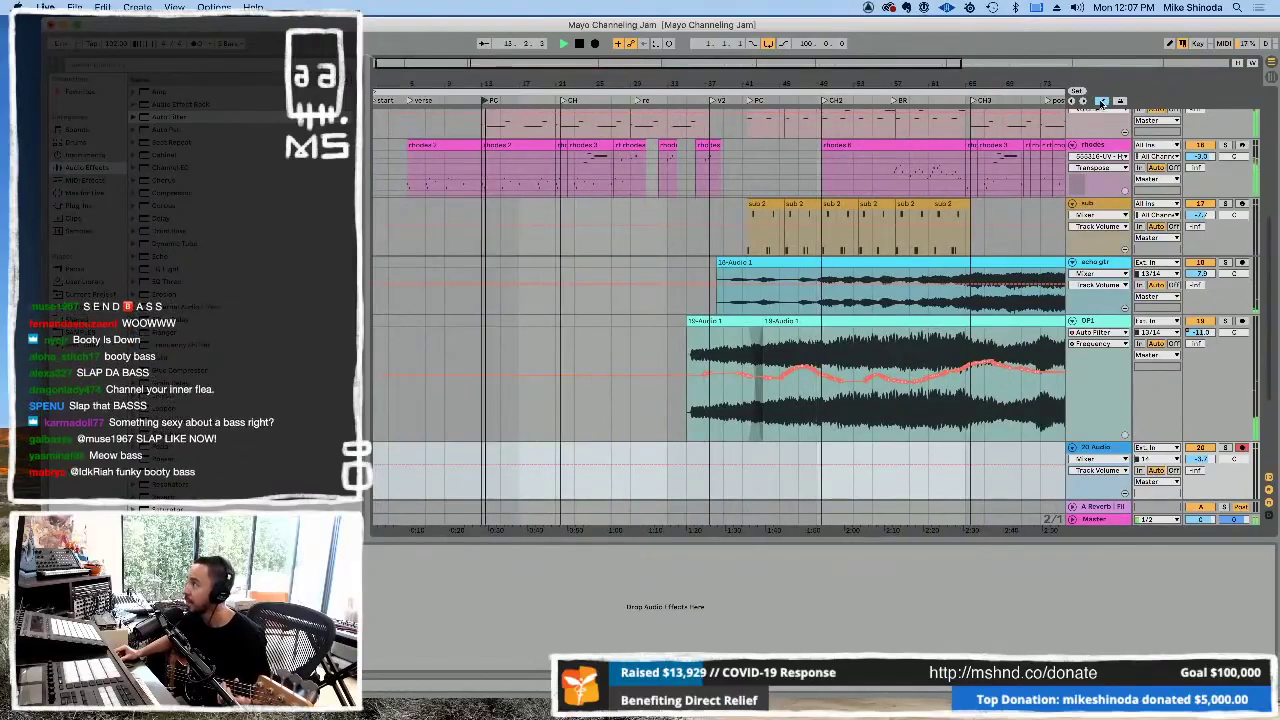
{"action": "key", "text": "a"}
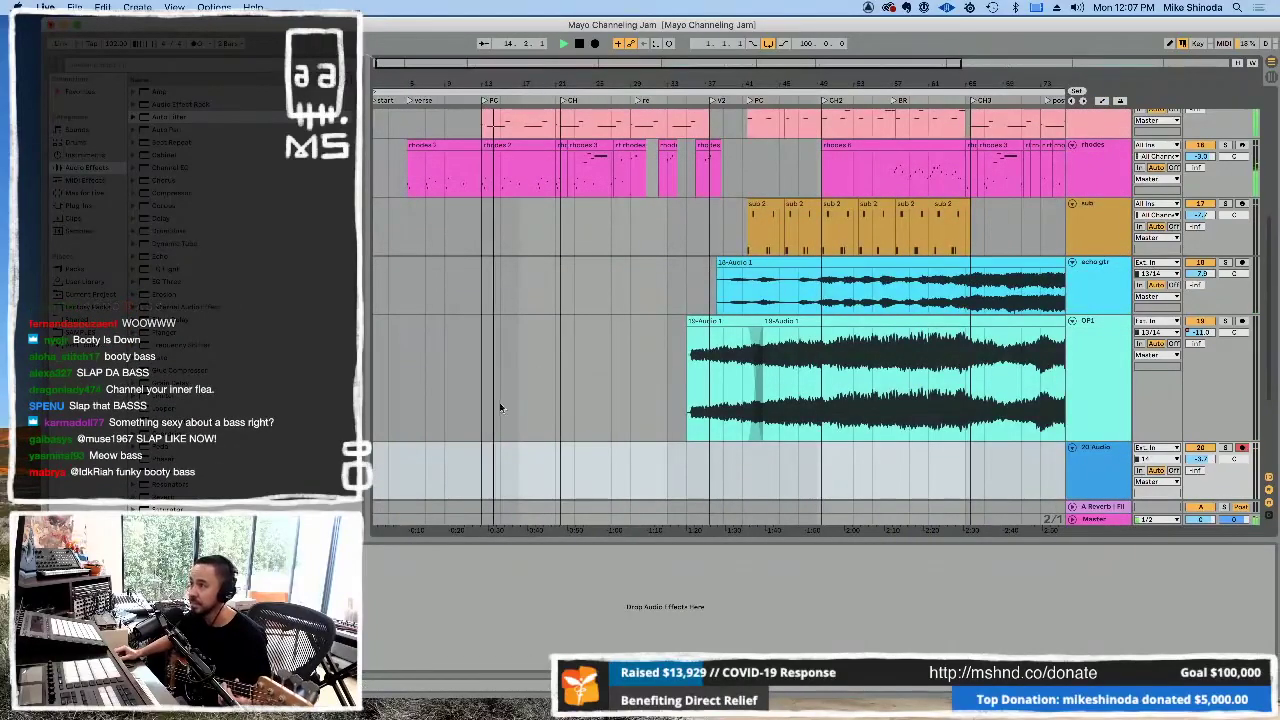
{"action": "left_click_drag", "start_coordinate": [534, 72], "coordinate": [605, 81]}
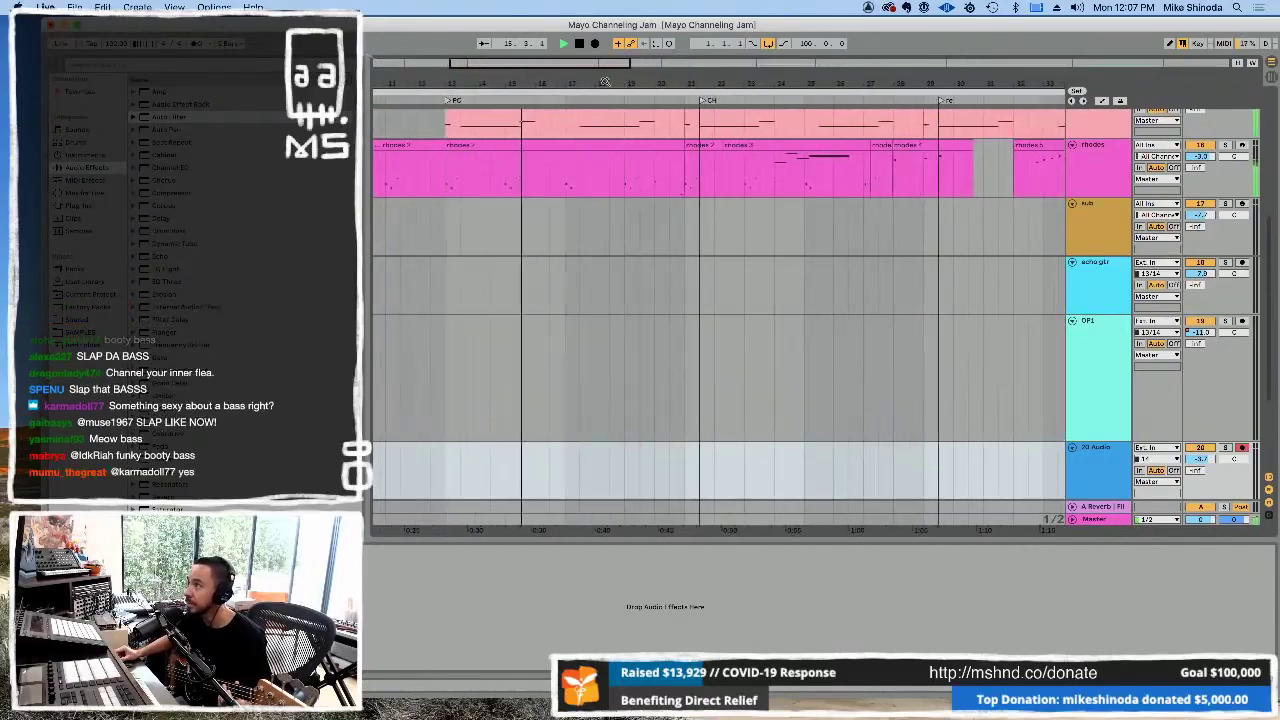
{"action": "left_click", "coordinate": [461, 121]}
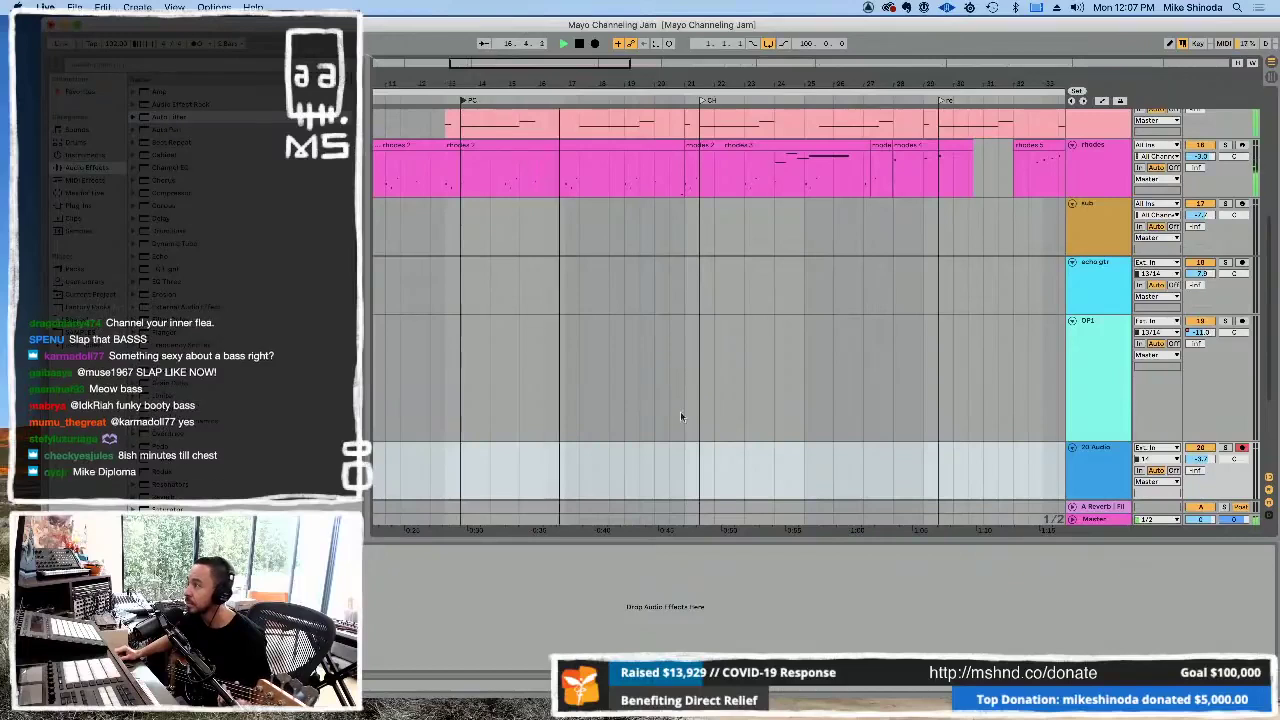
{"action": "left_click_drag", "start_coordinate": [697, 457], "coordinate": [940, 461]}
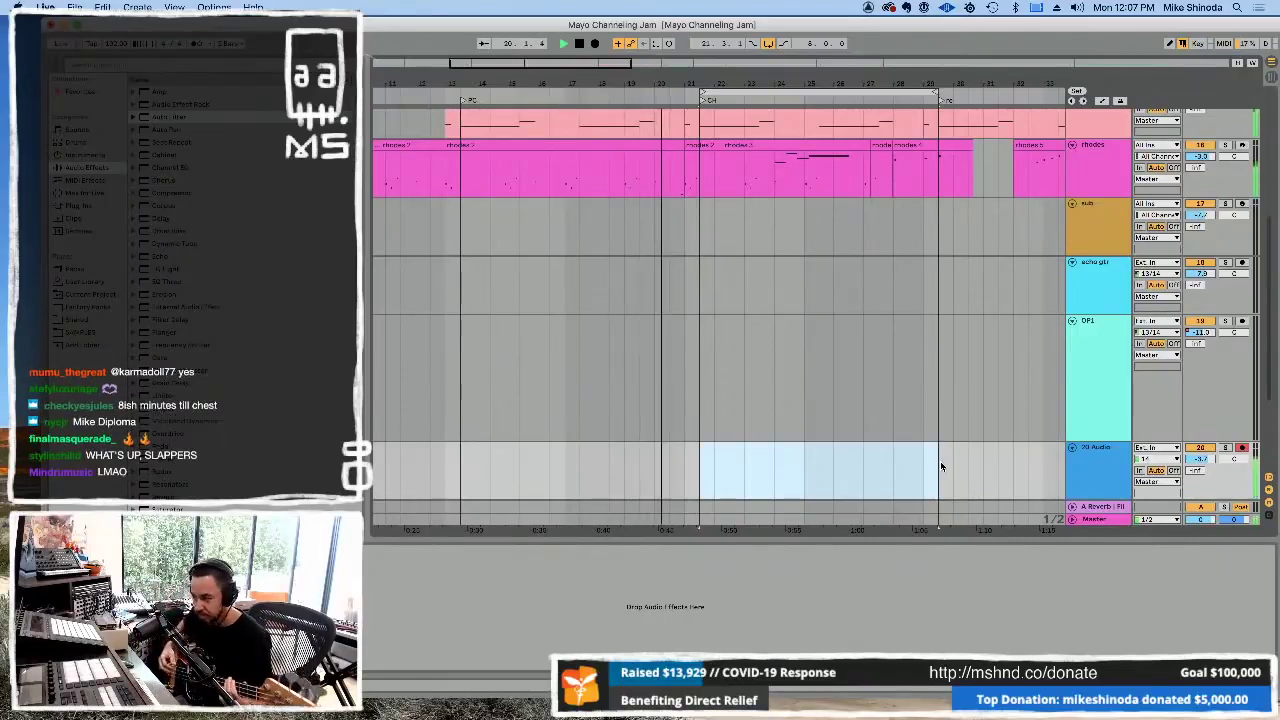
- Record a bass take over the looped CH section and delete the leftover clip before the CH marker
{"action": "key", "text": "F9"}
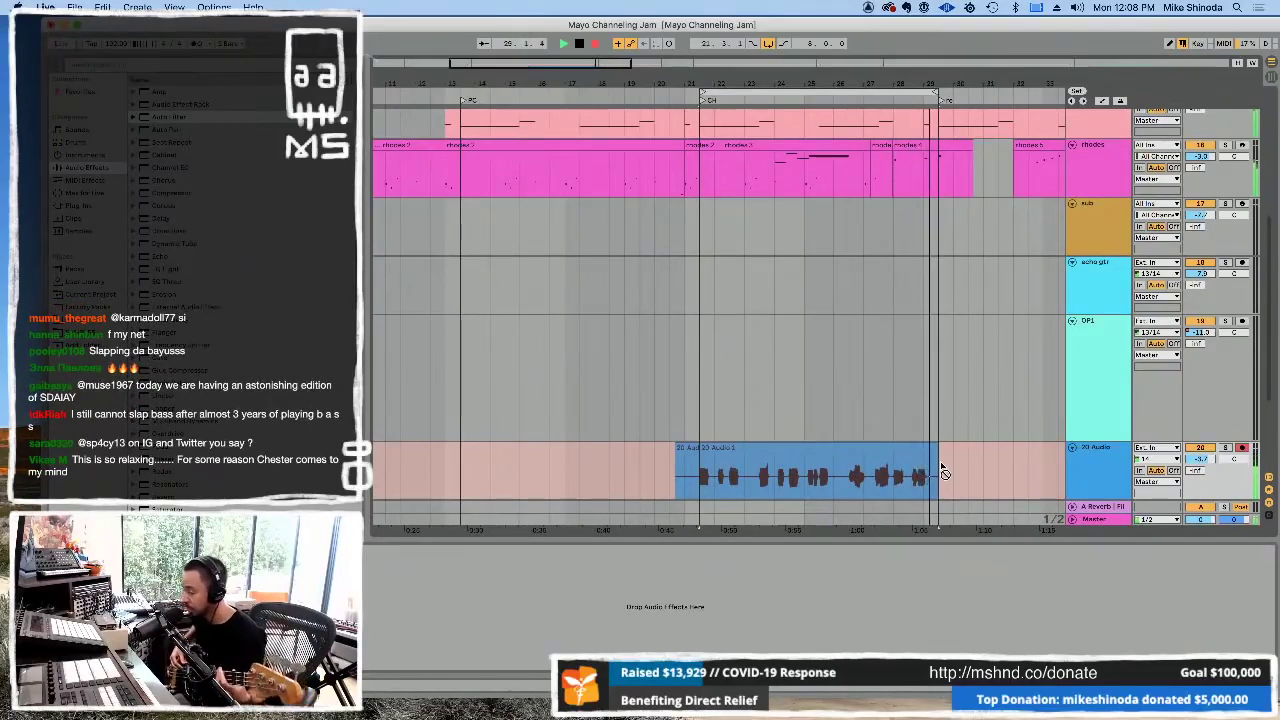
{"action": "key", "text": "F9"}
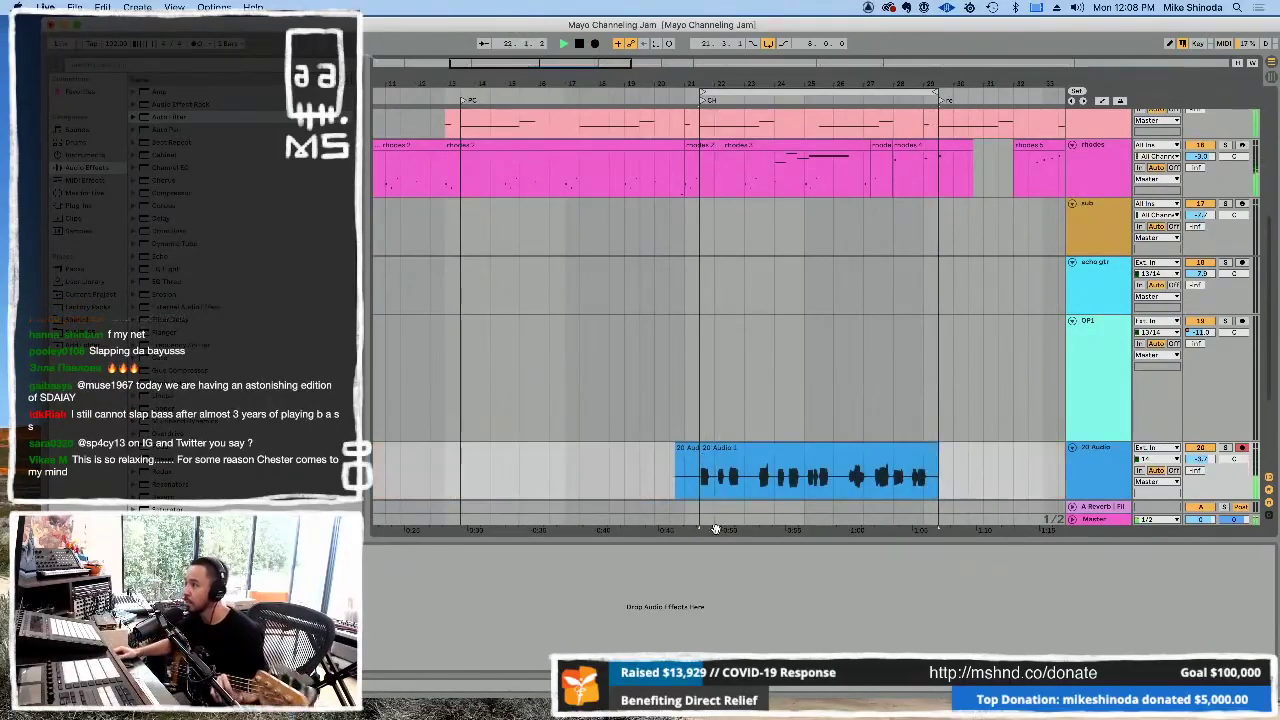
{"action": "key", "text": "super+e"}
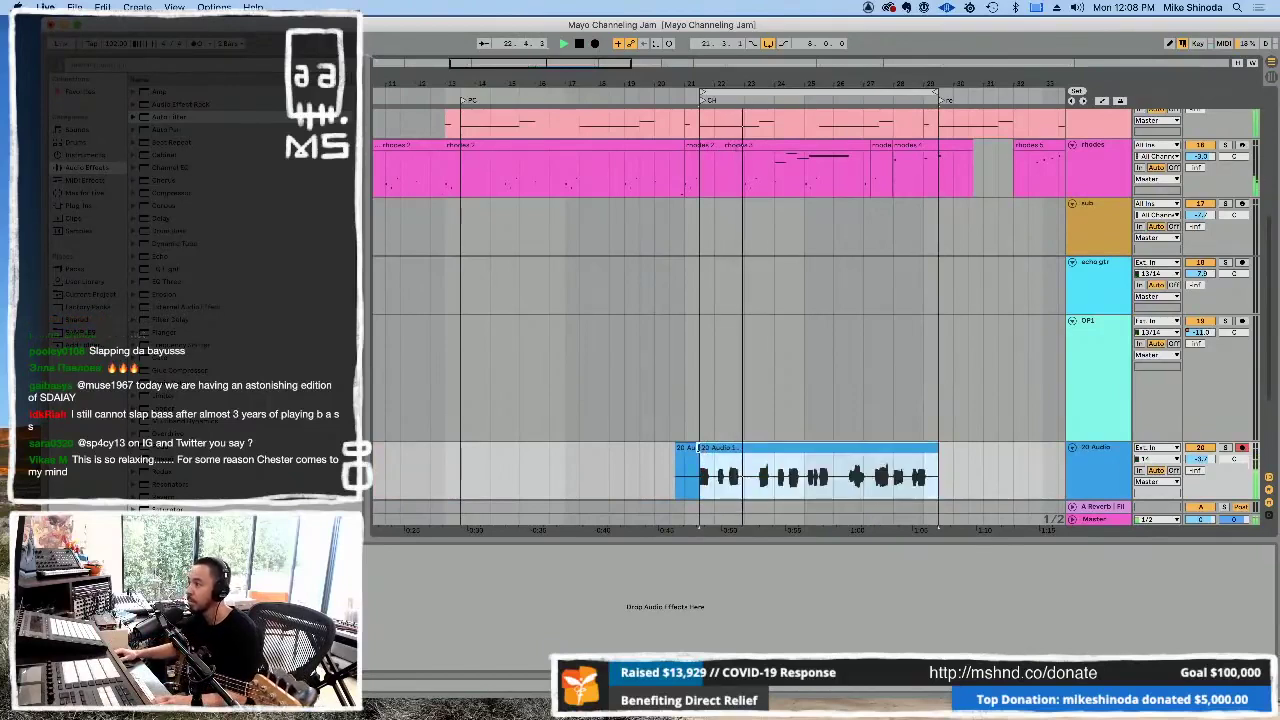
{"action": "left_click", "coordinate": [688, 450]}
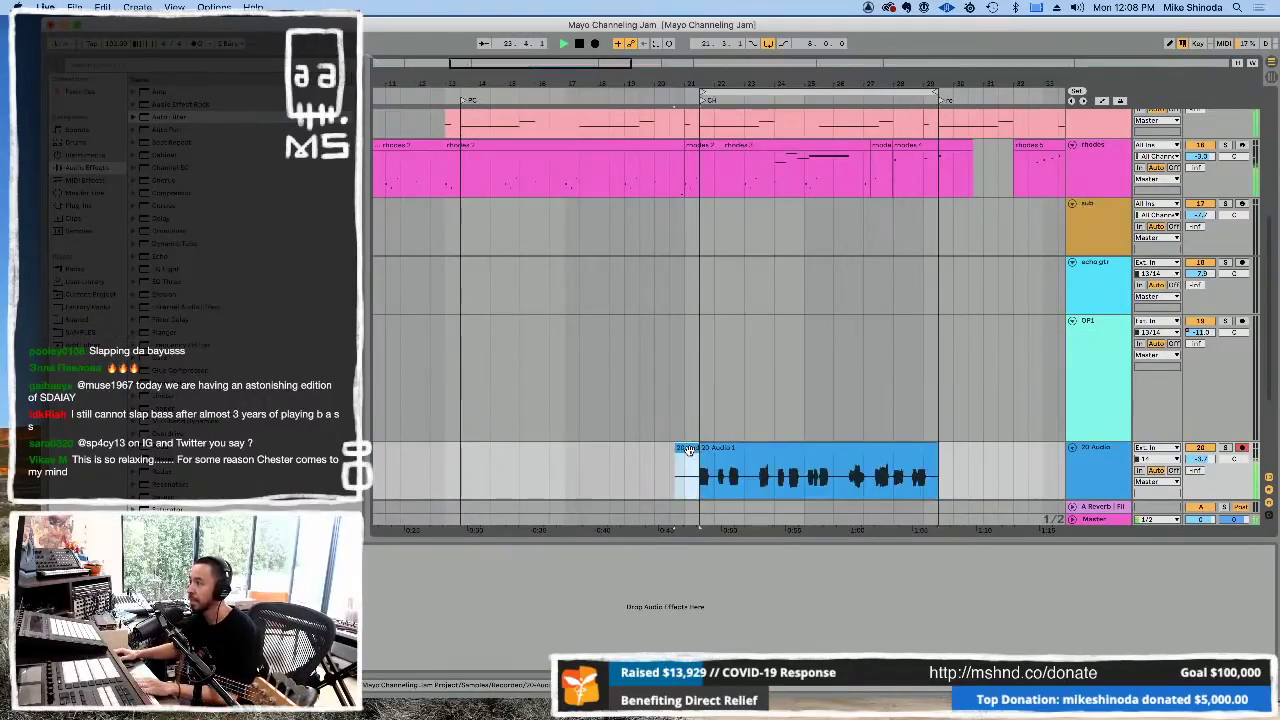
{"action": "key", "text": "Delete"}
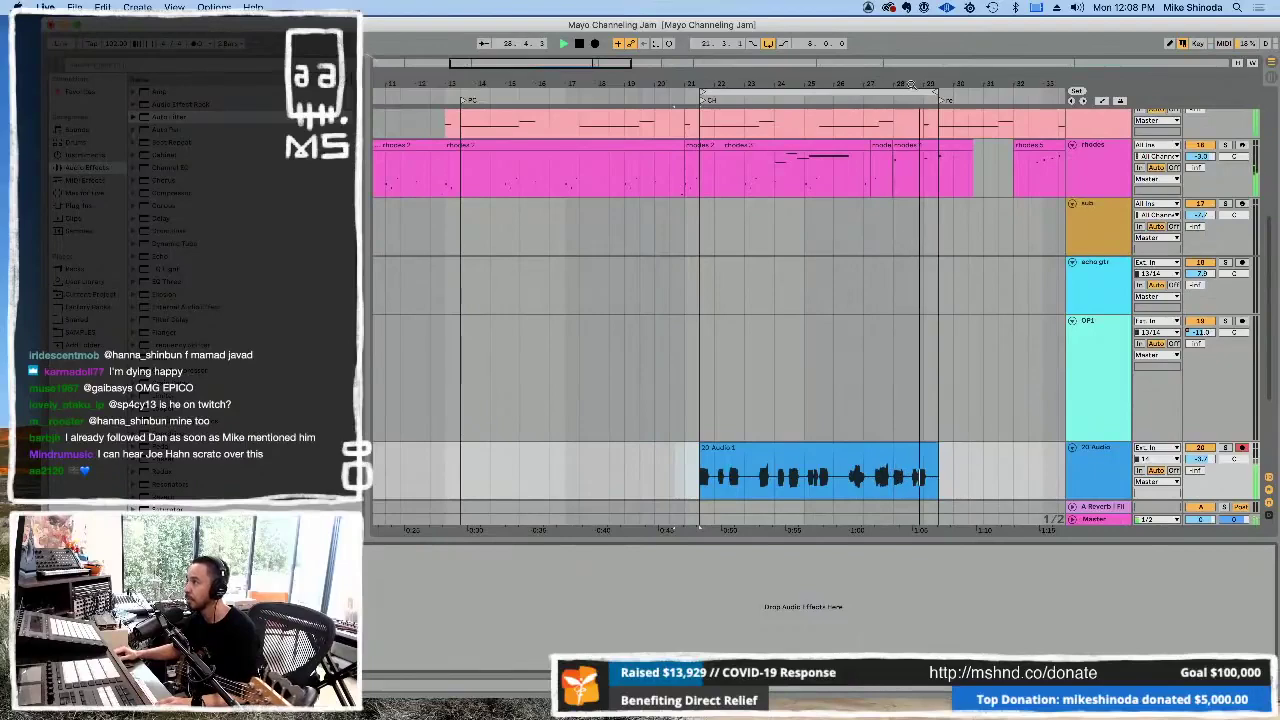
- Loop the eight bars between the re and V2 markers and start recording bass on the 20 Audio track
{"action": "scroll", "coordinate": [957, 277], "scroll_direction": "right", "scroll_amount": 3}
{"action": "scroll", "coordinate": [738, 382], "scroll_direction": "right", "scroll_amount": 5}
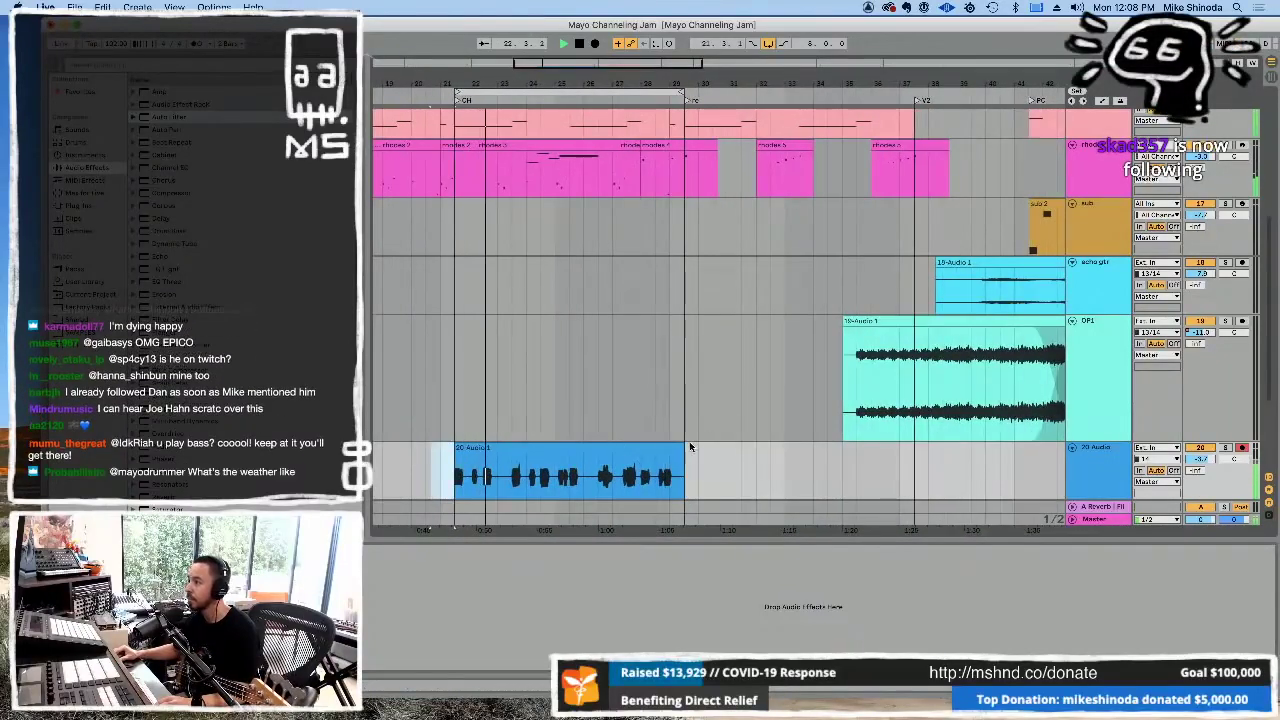
{"action": "left_click_drag", "start_coordinate": [686, 470], "coordinate": [930, 476]}
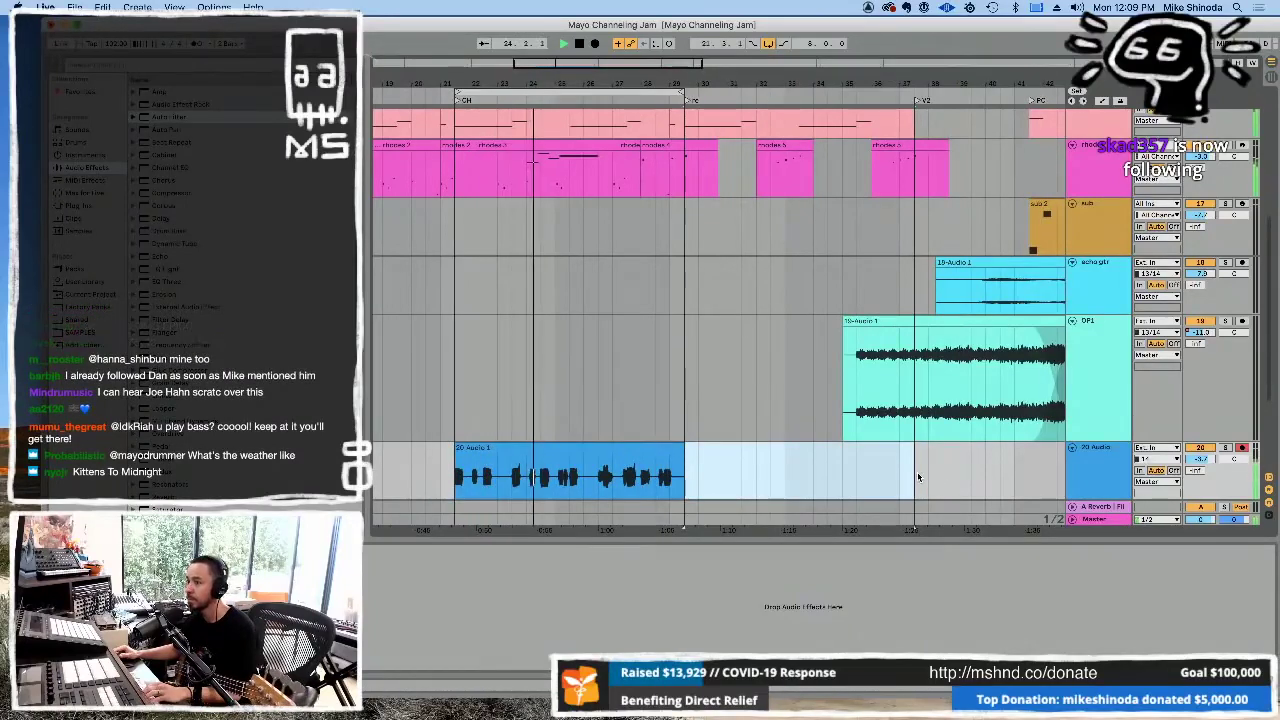
{"action": "key", "text": "super+l"}
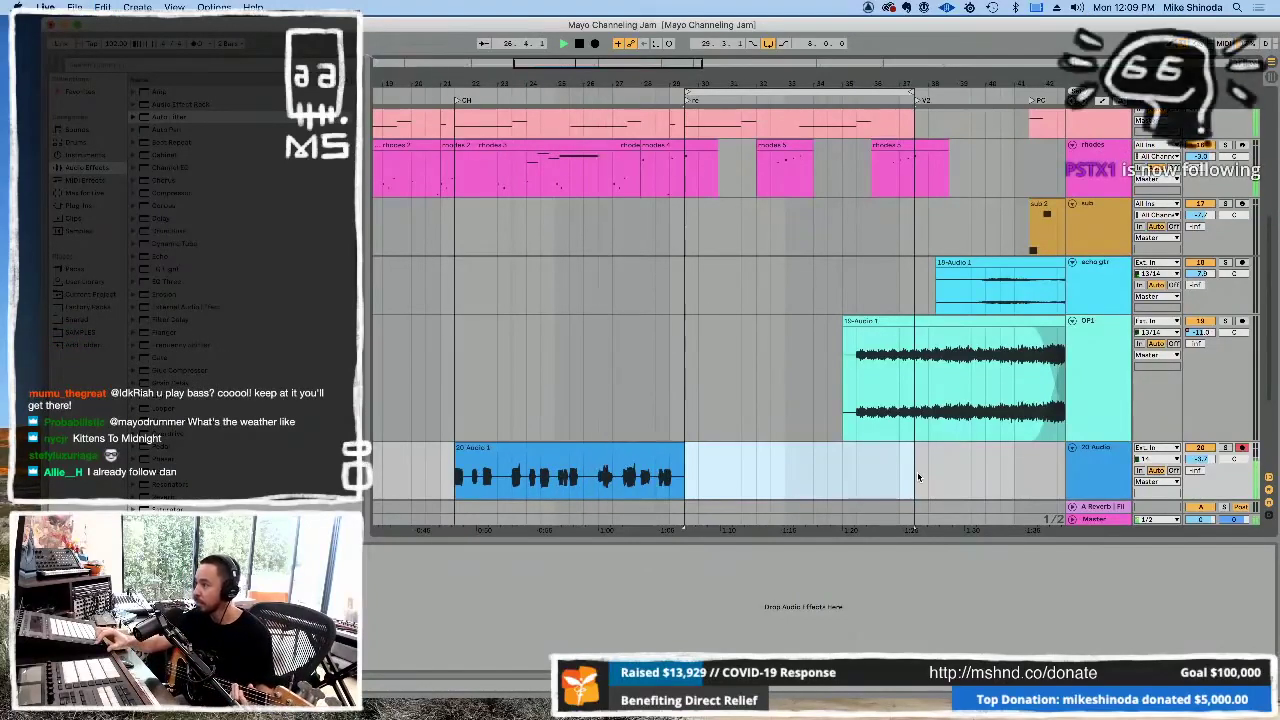
{"action": "key", "text": "F9"}
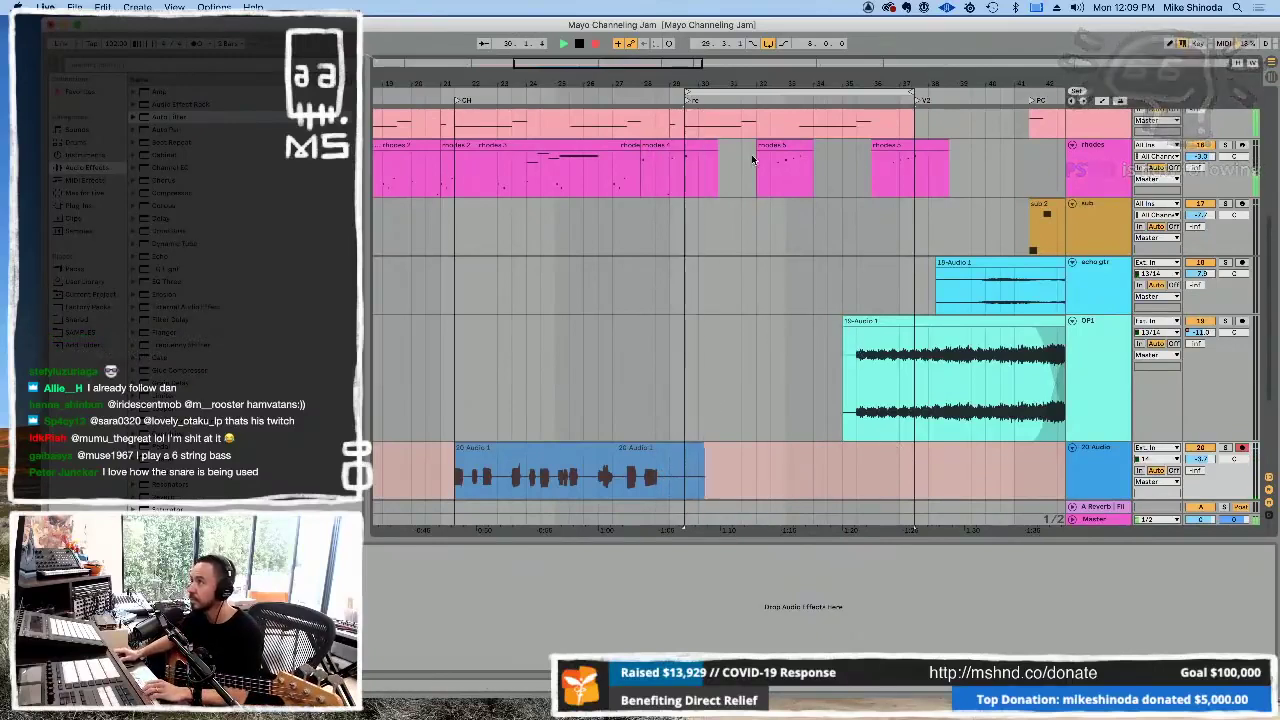
- Extend the loop back to CH for a 16-bar bass recording, stop recording, and trim the take's start to the CH marker
{"action": "left_click_drag", "start_coordinate": [688, 90], "coordinate": [457, 93]}
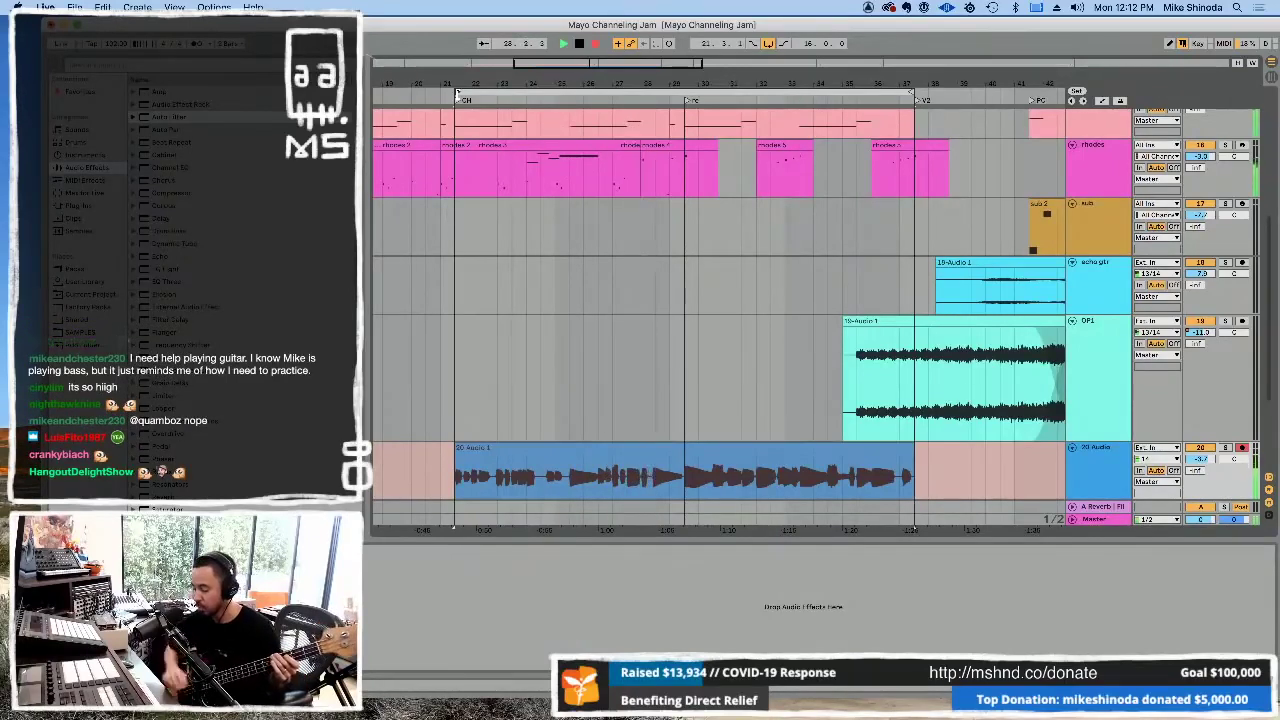
{"action": "key", "text": "F9"}
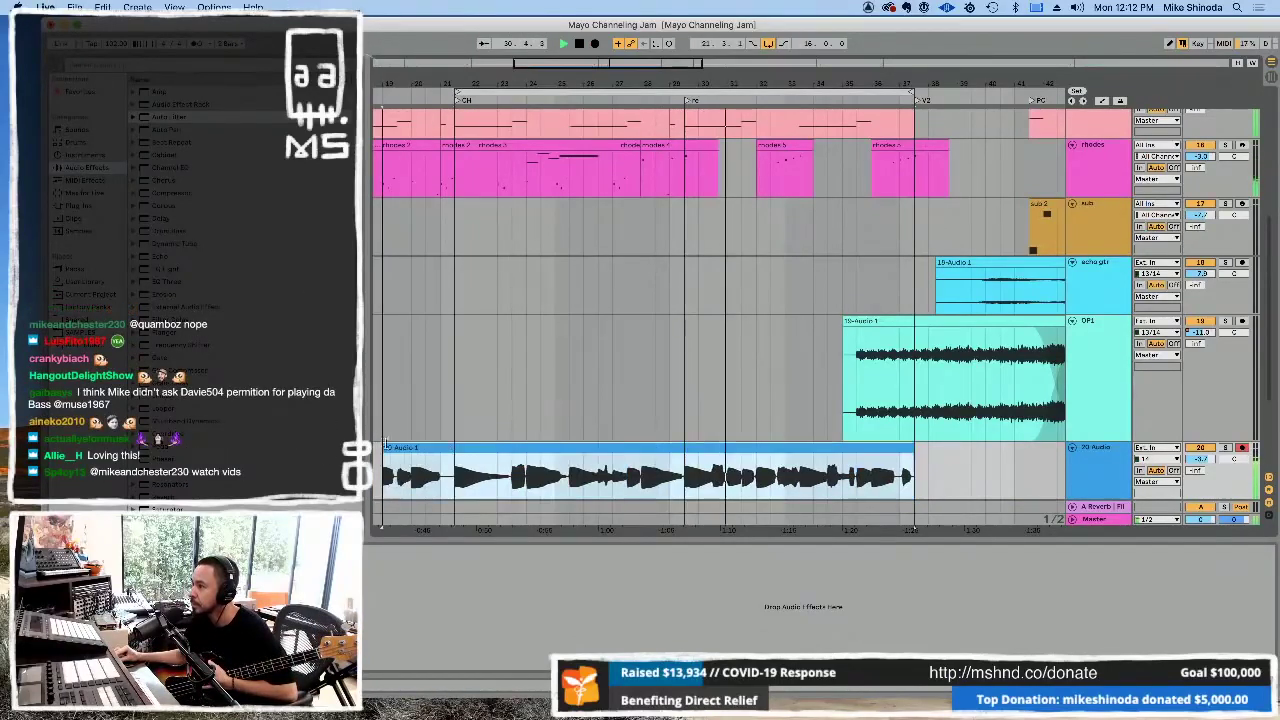
{"action": "left_click", "coordinate": [463, 447]}
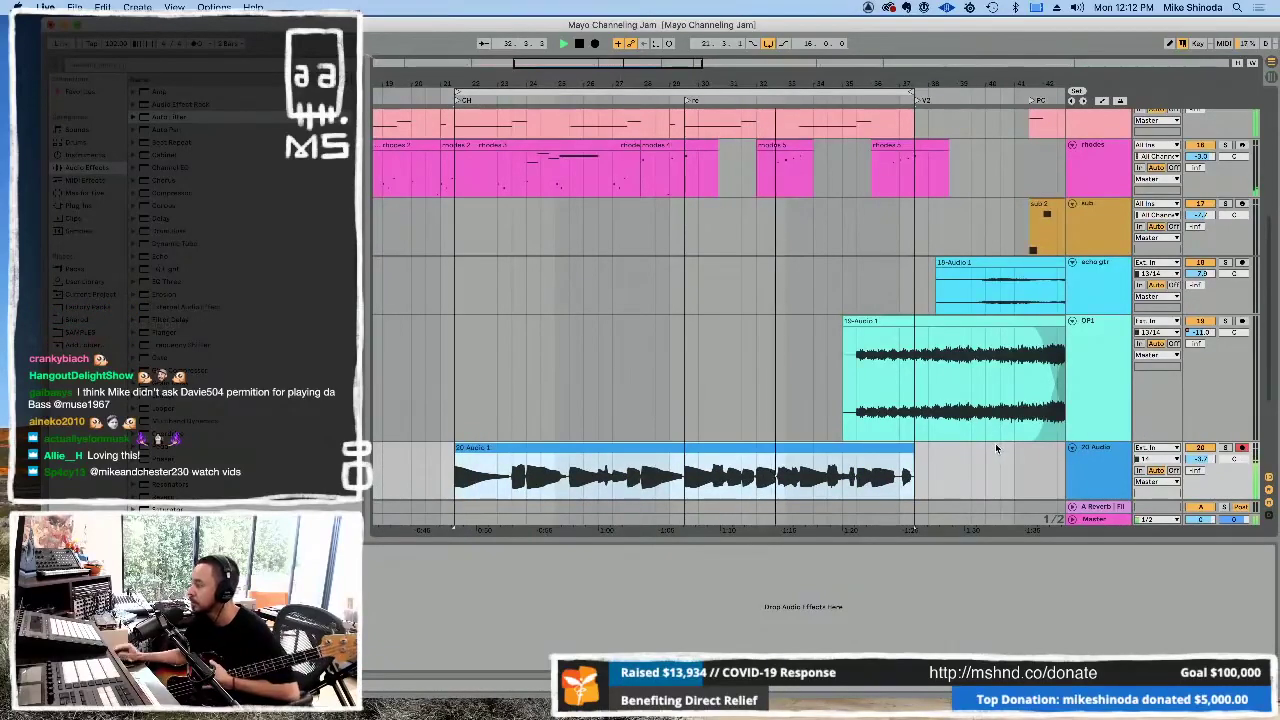
- Punch in a new bass ending before V2, restore the first clip's start at CH and extend the last clip slightly past V2
{"action": "key", "text": "F9"}
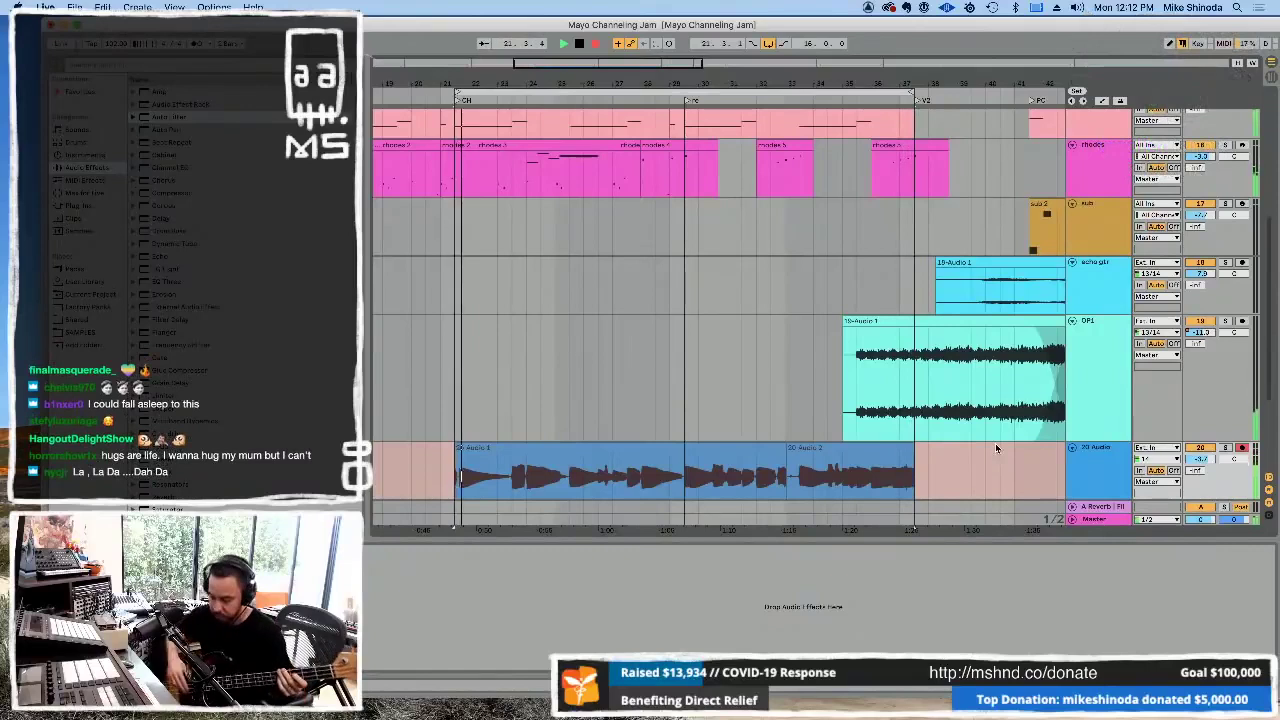
{"action": "key", "text": "F9"}
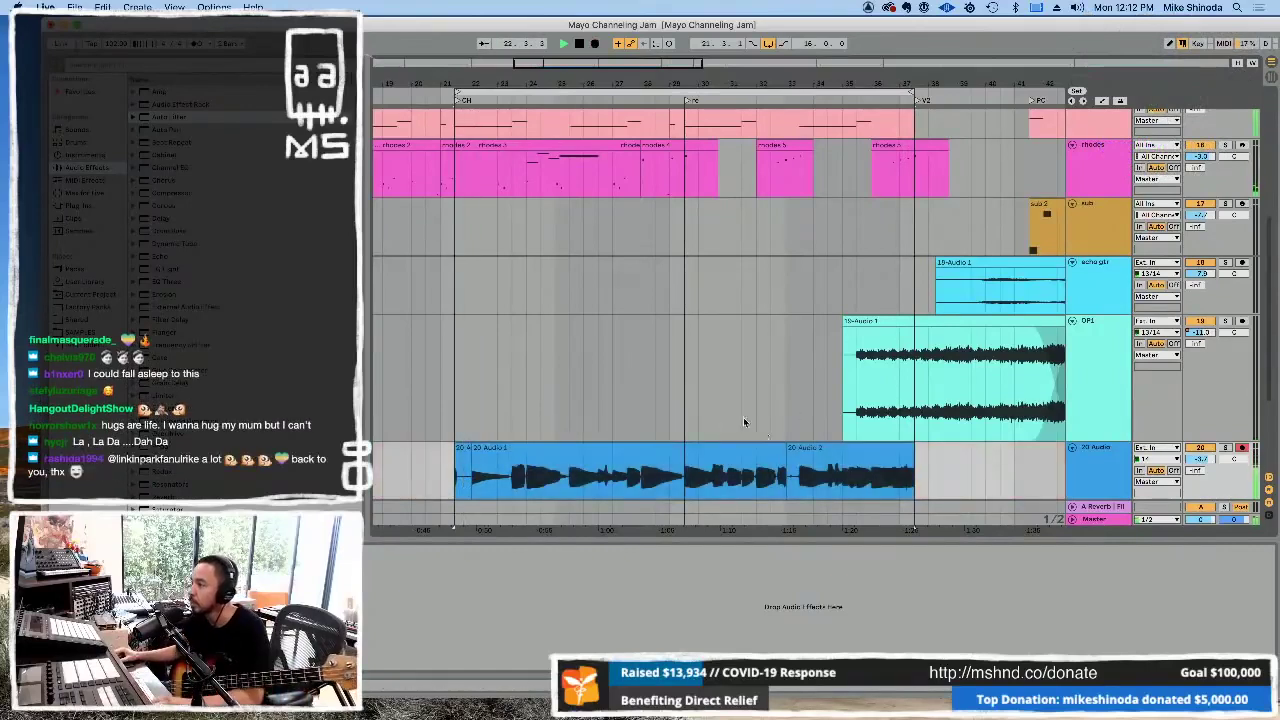
{"action": "left_click", "coordinate": [480, 447]}
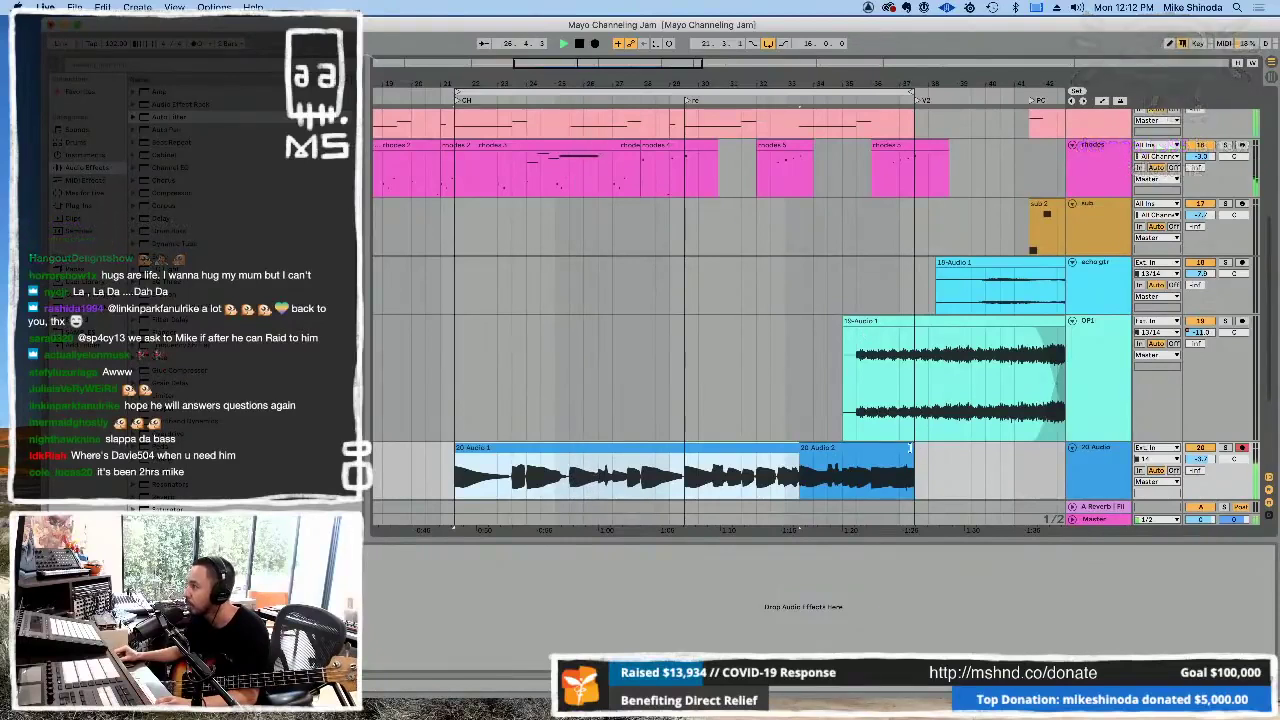
{"action": "left_click_drag", "start_coordinate": [916, 439], "coordinate": [922, 447]}
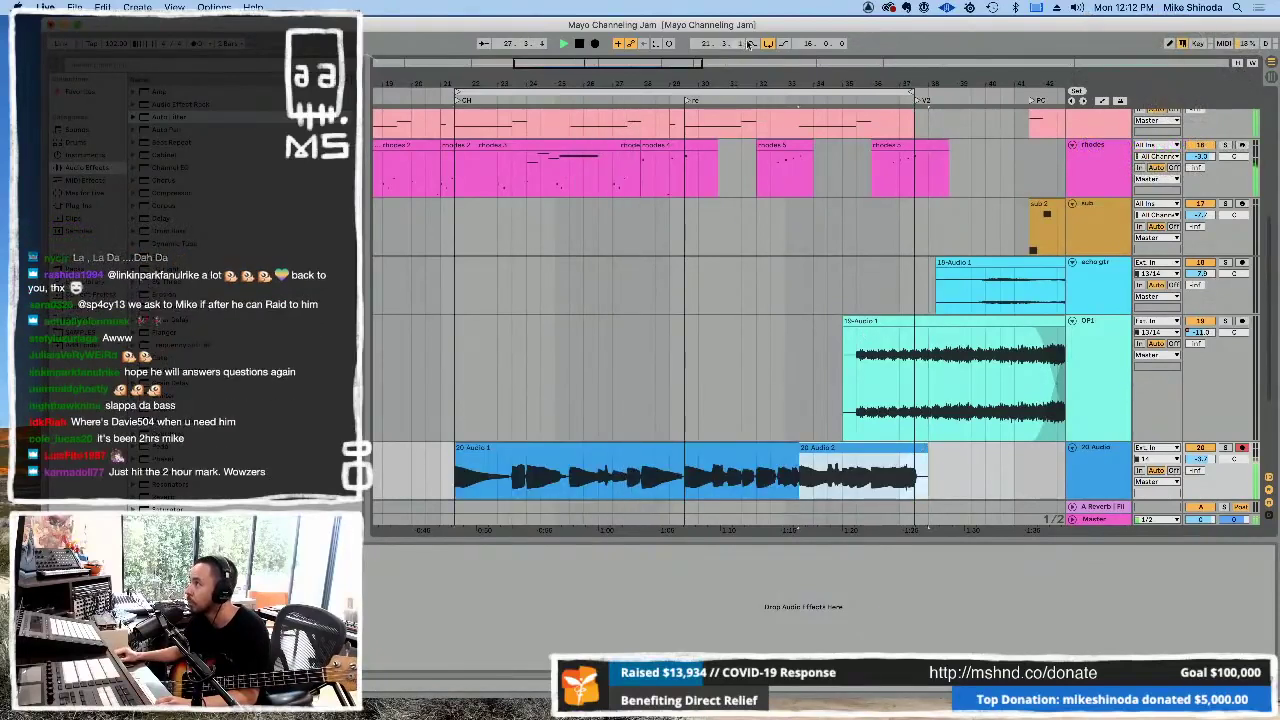
- Loop the eight bars between the PC and CH2 markers and lower the 20 Audio track's volume to -5.1 dB
{"action": "scroll", "coordinate": [650, 289], "scroll_direction": "down", "scroll_amount": 5}
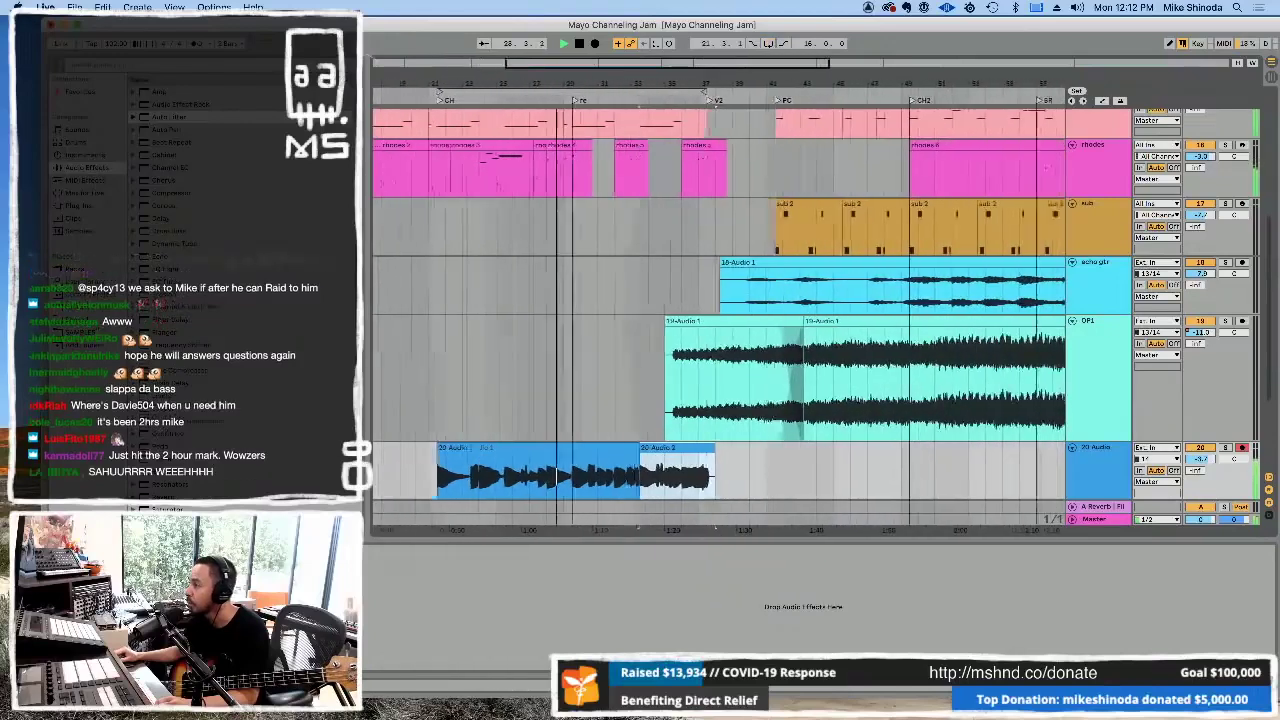
{"action": "left_click", "coordinate": [720, 457]}
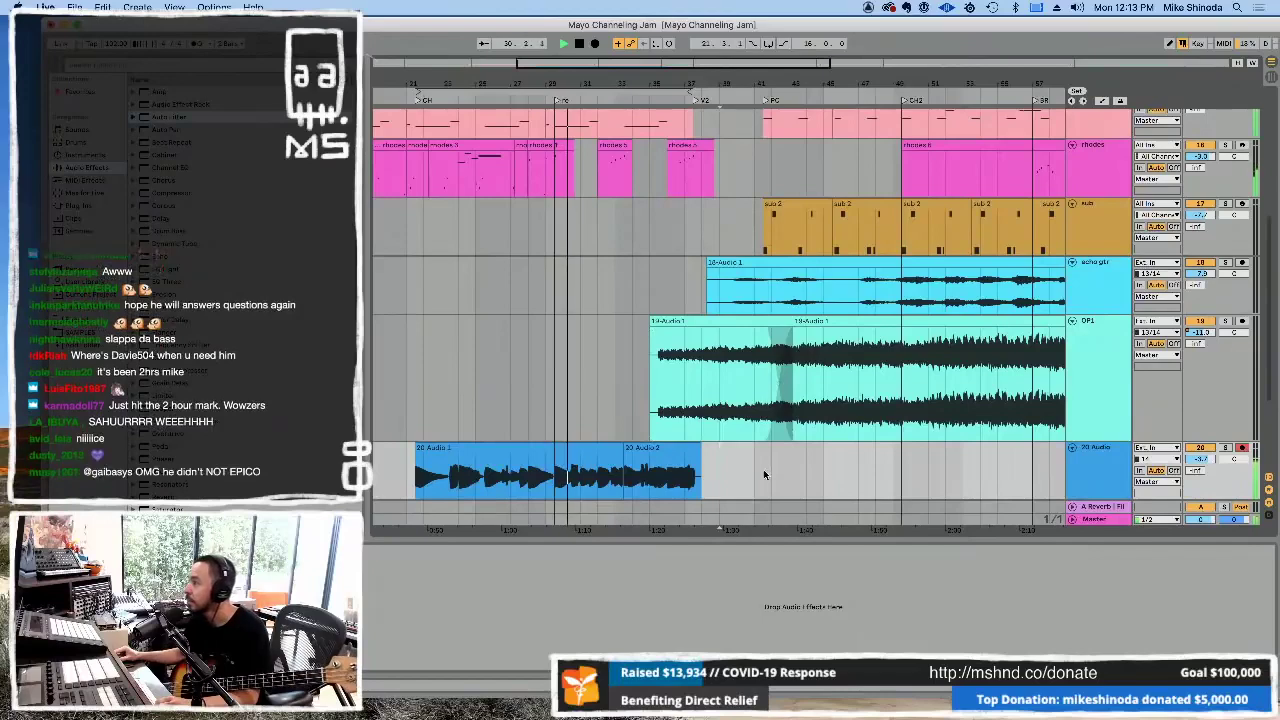
{"action": "left_click_drag", "start_coordinate": [765, 466], "coordinate": [910, 473]}
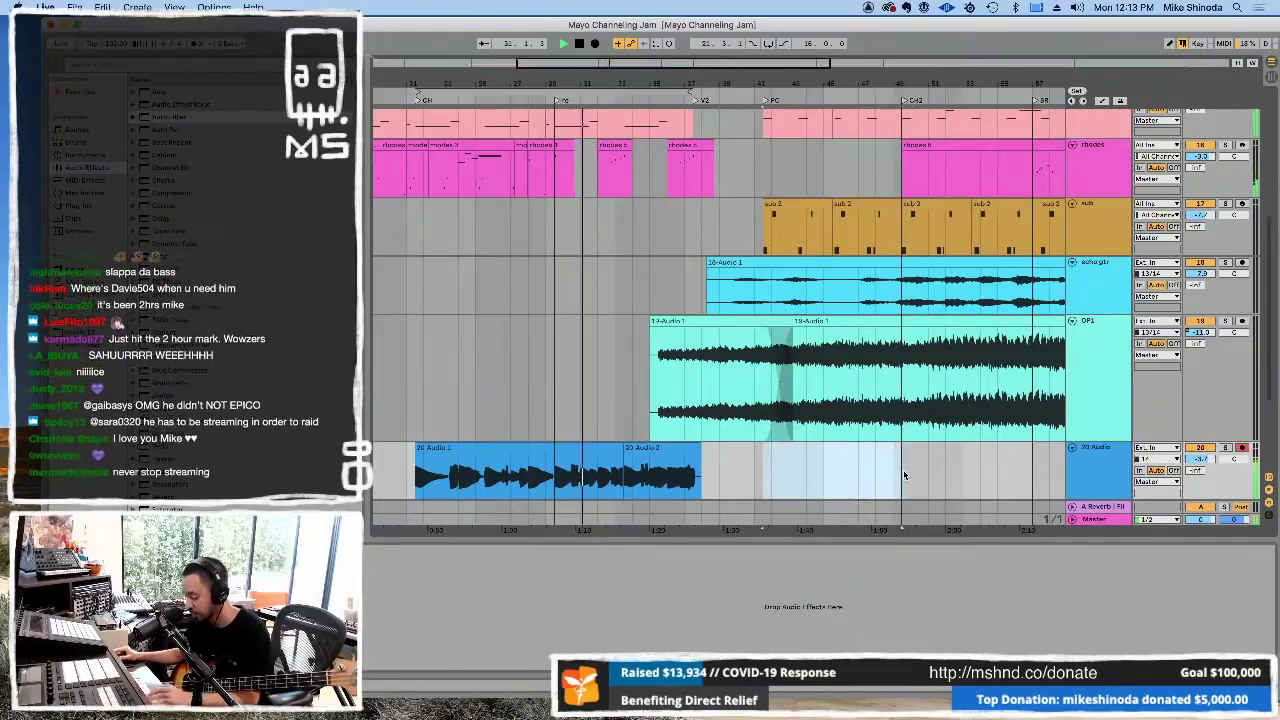
{"action": "key", "text": "super+l"}
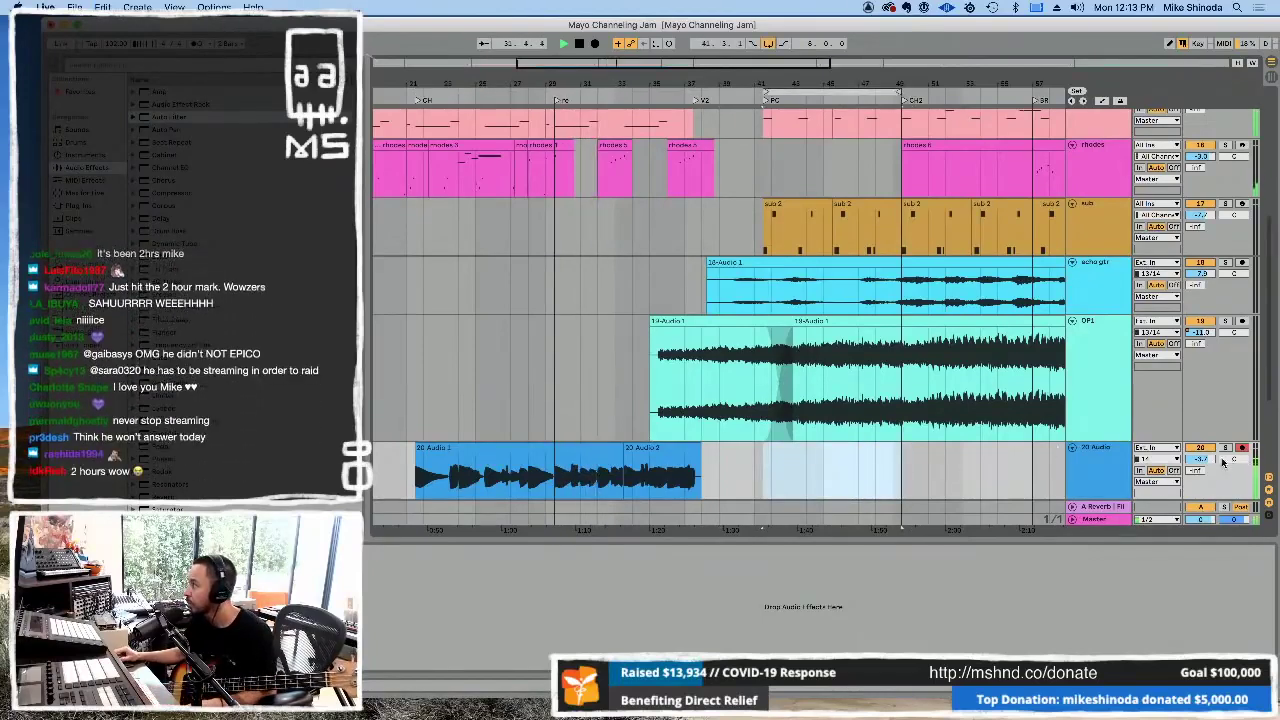
{"action": "left_click_drag", "start_coordinate": [1205, 460], "coordinate": [1205, 480]}
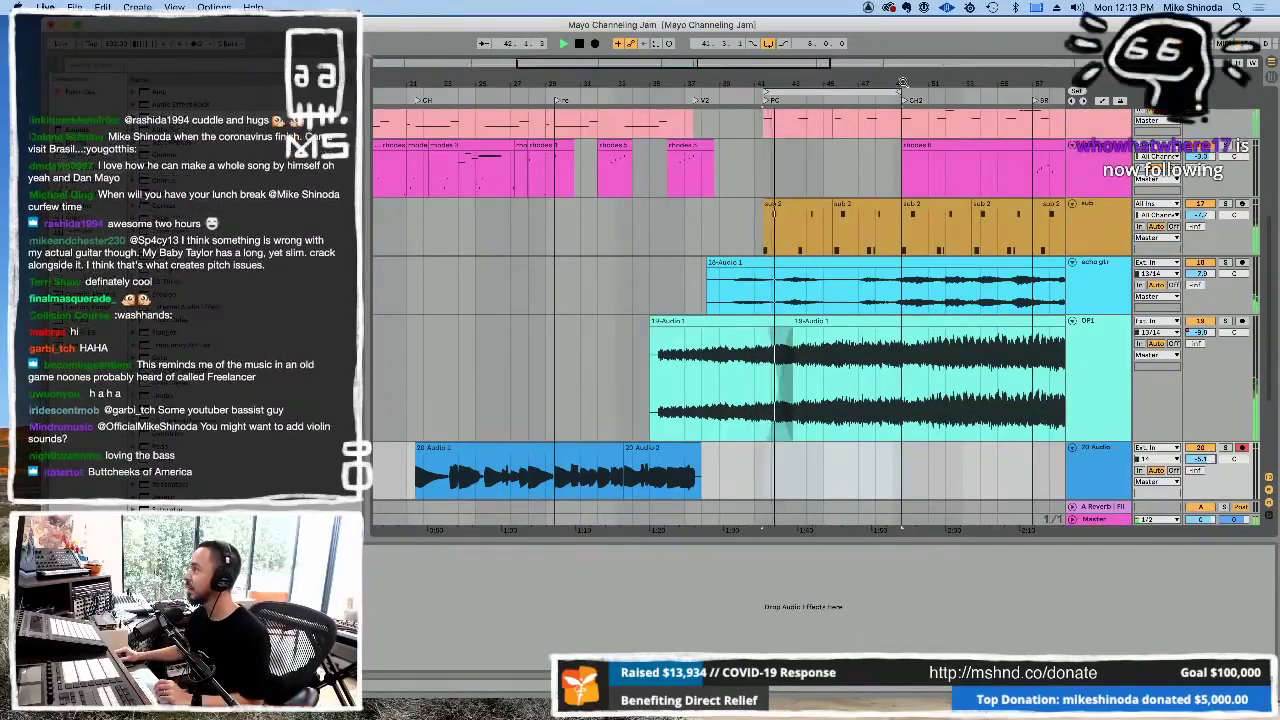
- Record a bass take on the 20 Audio track from just before the post marker to slightly past the out marker
{"action": "left_click_drag", "start_coordinate": [902, 83], "coordinate": [705, 100]}
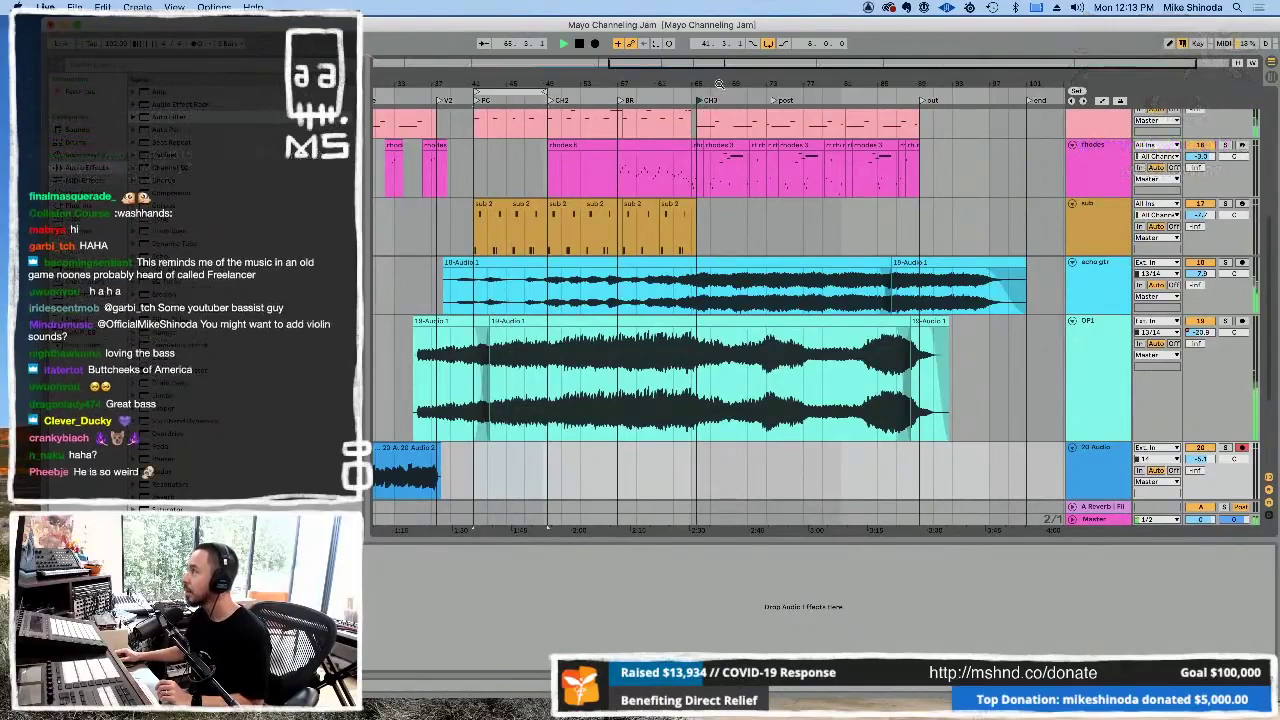
{"action": "left_click_drag", "start_coordinate": [718, 84], "coordinate": [706, 98]}
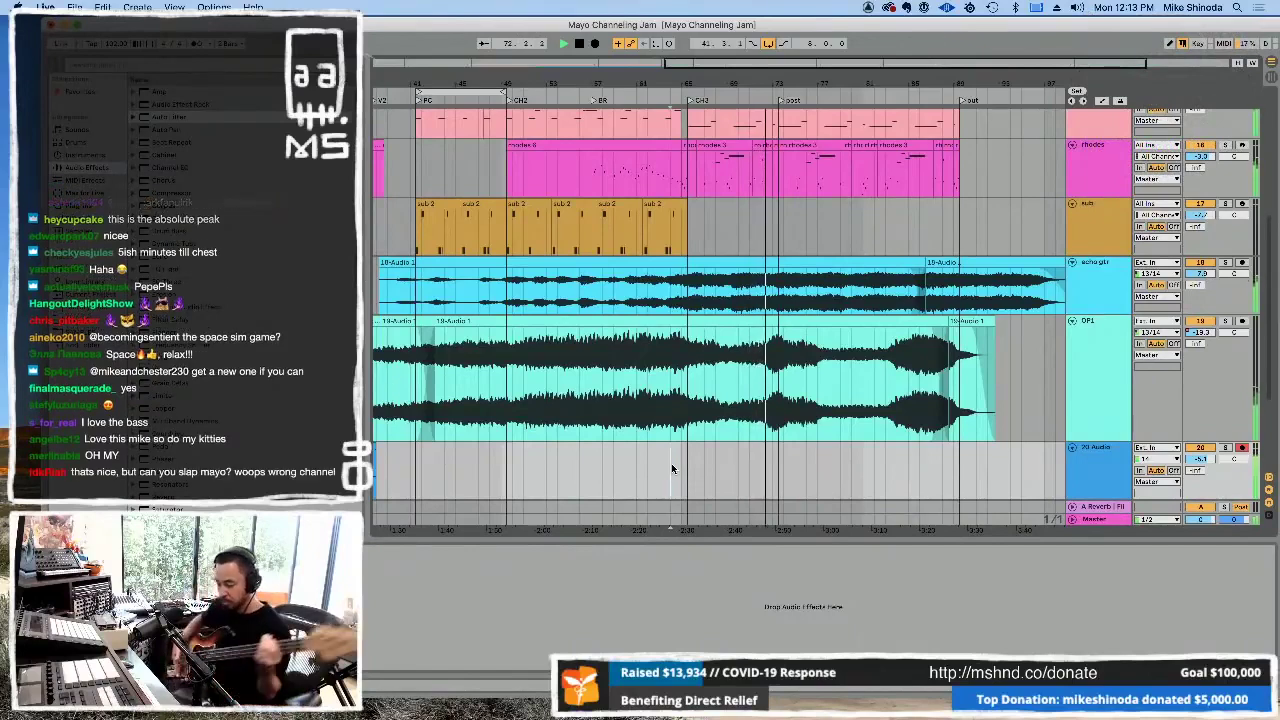
{"action": "key", "text": "F9"}
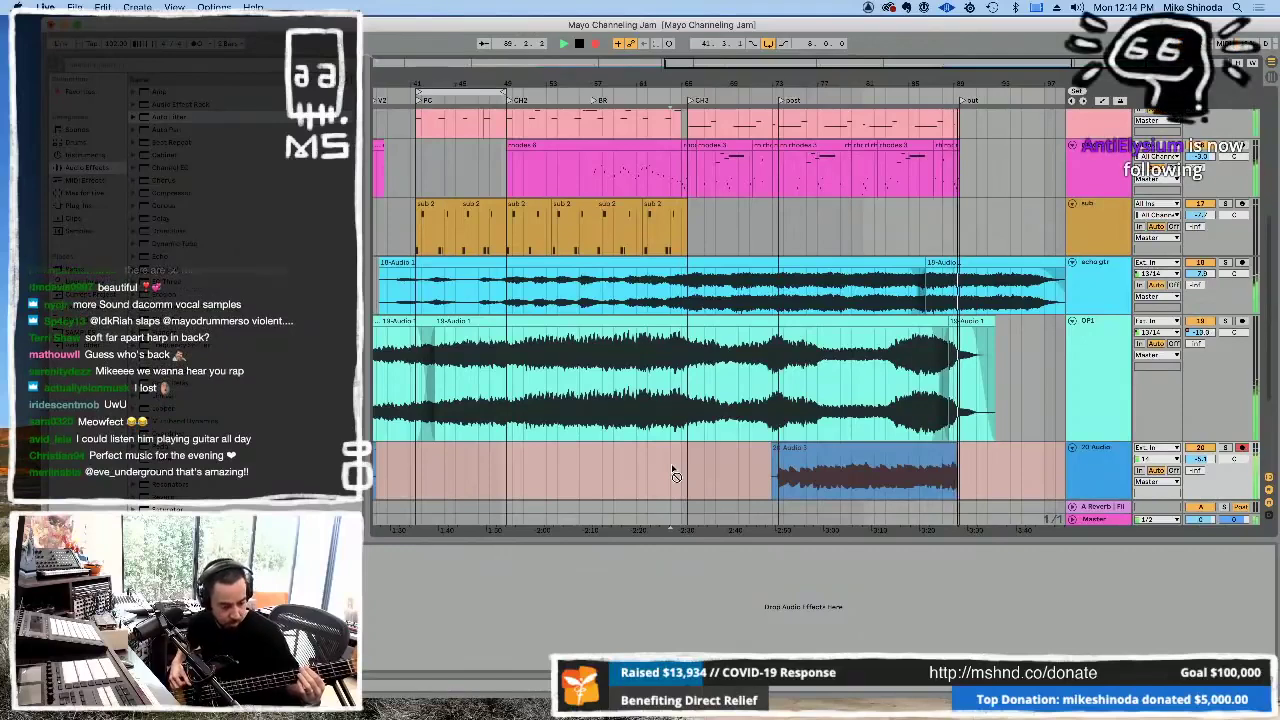
{"action": "key", "text": "F9"}
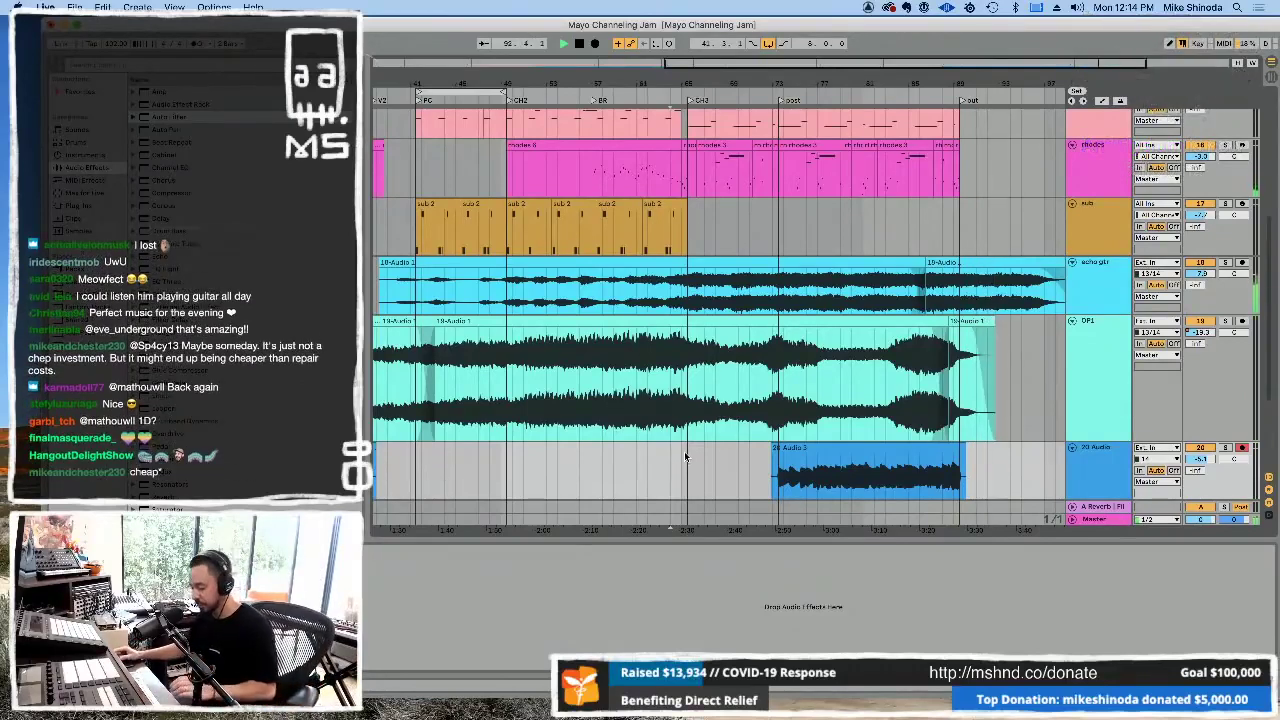
- Rename the 20 Audio track Bass and delete the short stray clip recorded after the out marker
{"action": "key", "text": "F9"}
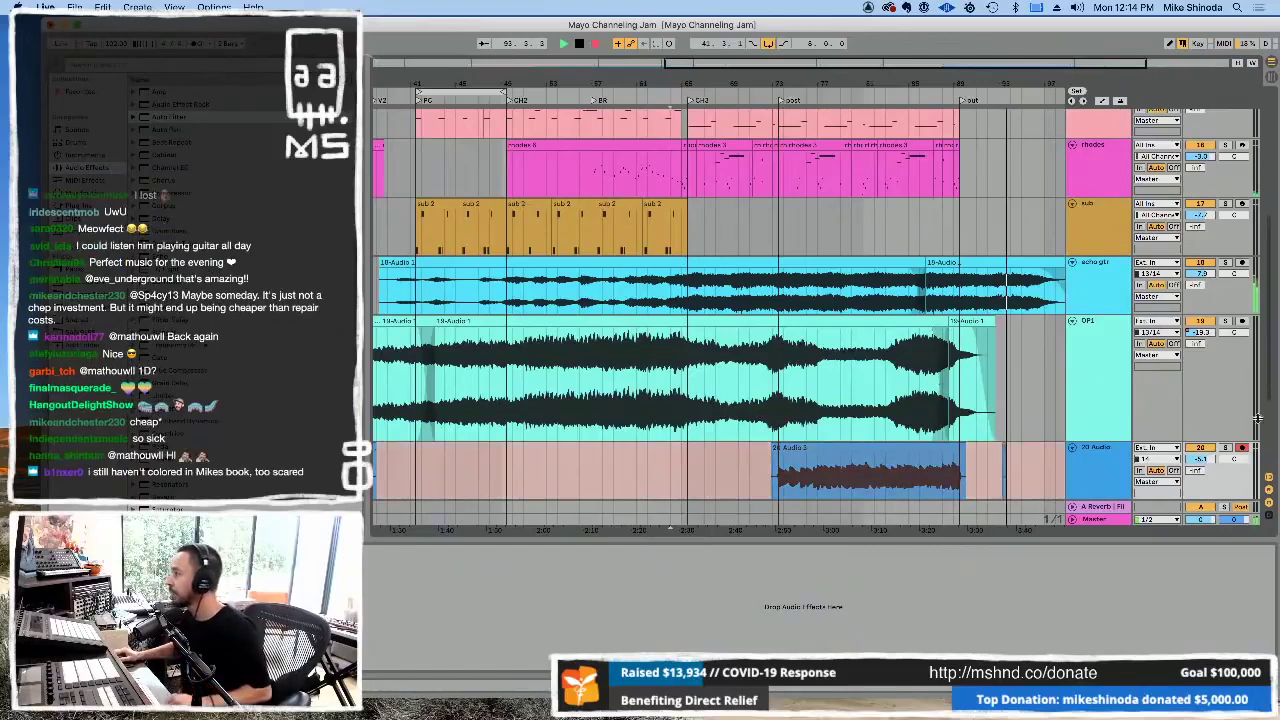
{"action": "left_click", "coordinate": [1096, 451]}
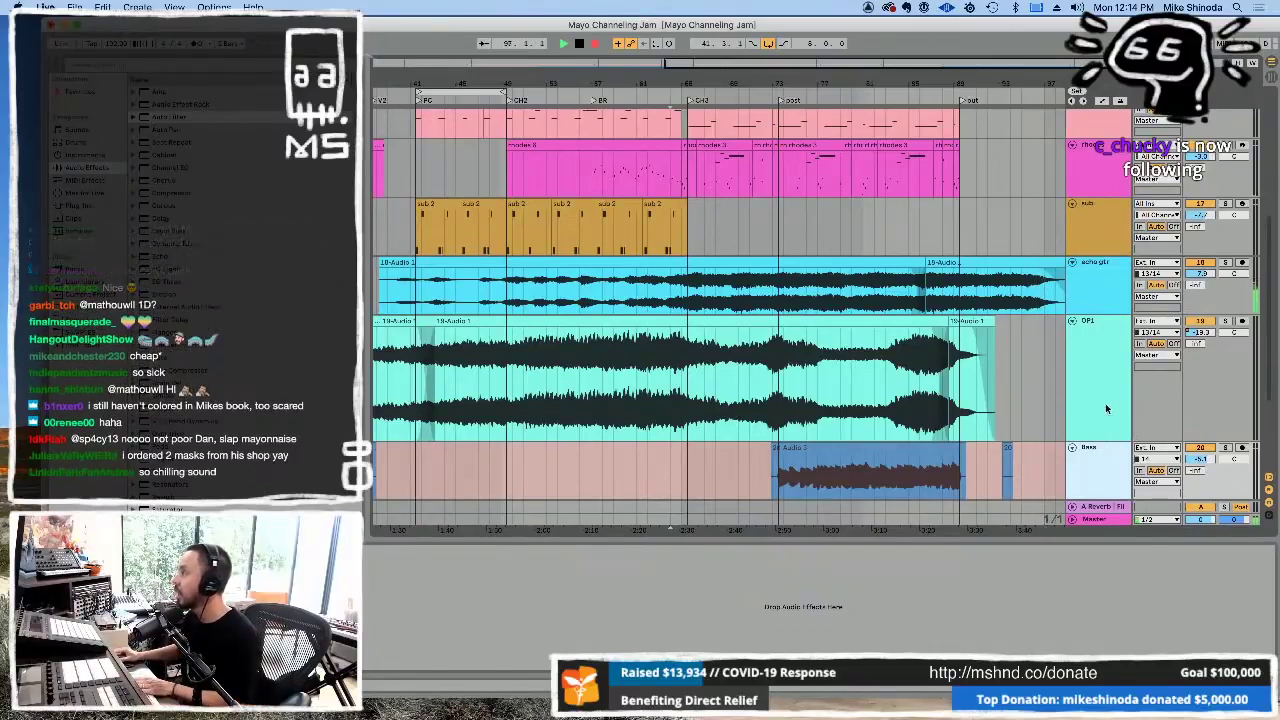
{"action": "key", "text": "minus"}
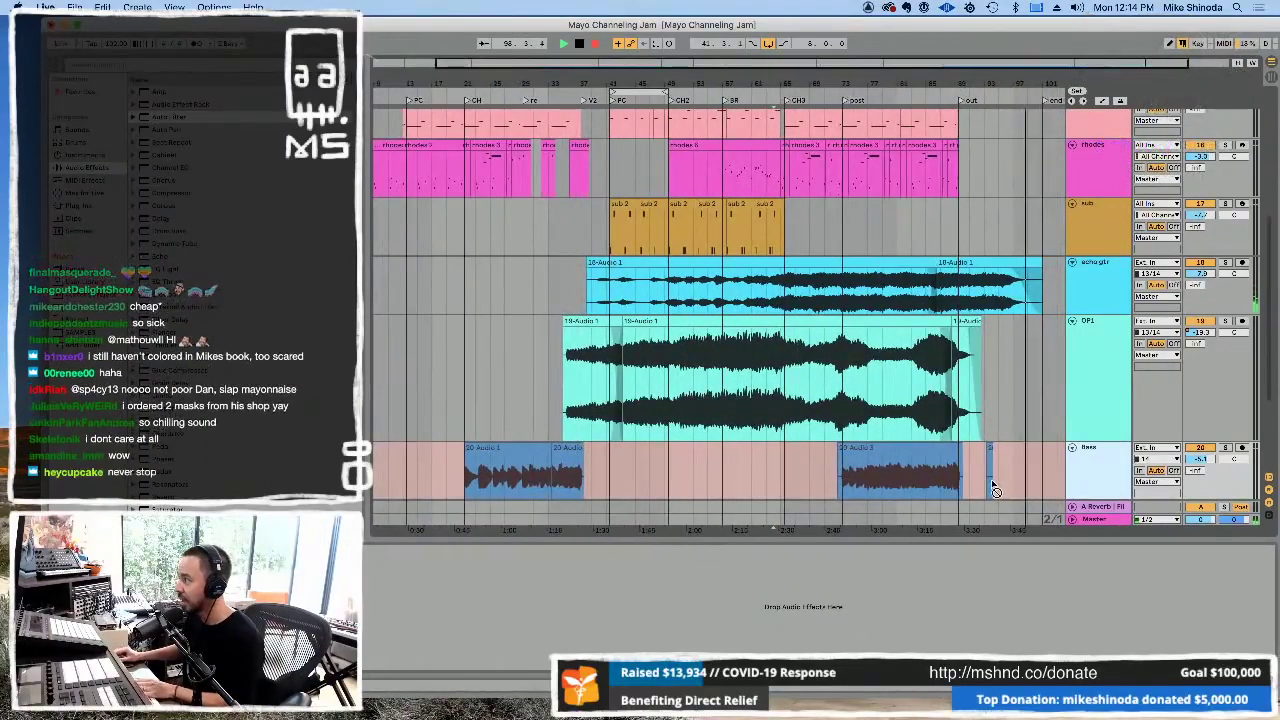
{"action": "left_click", "coordinate": [988, 485]}
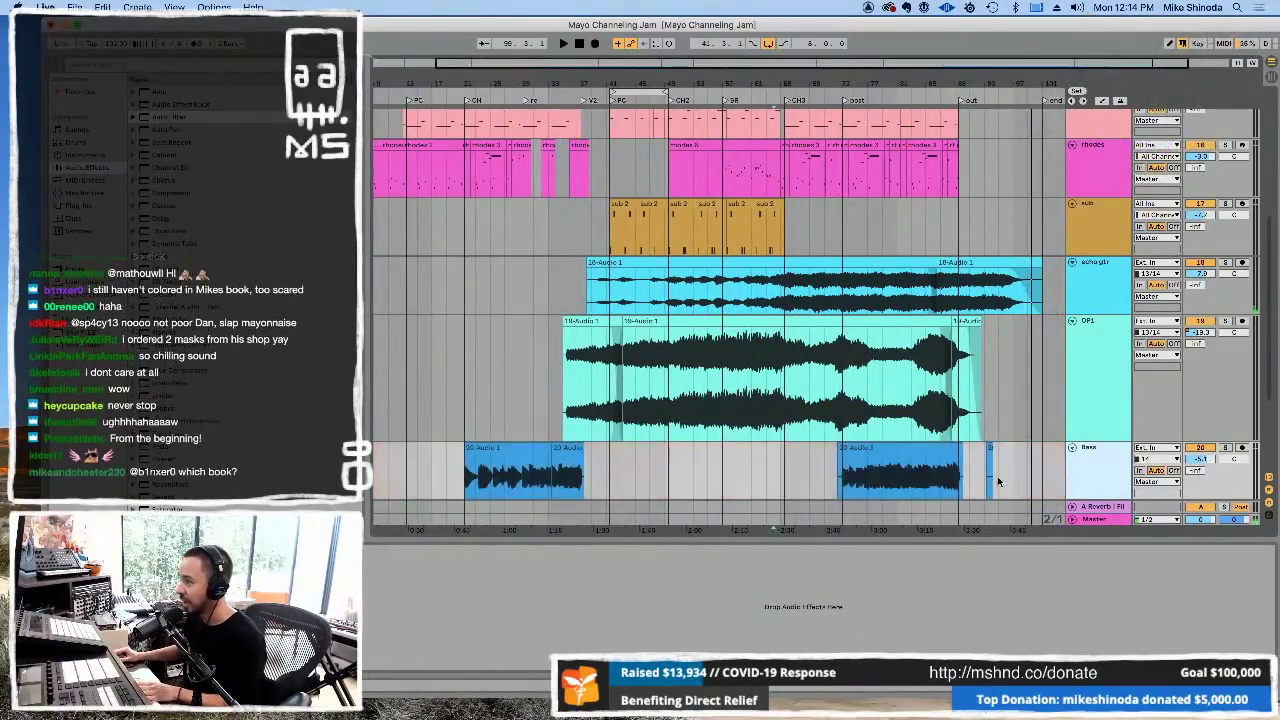
{"action": "key", "text": "Delete"}
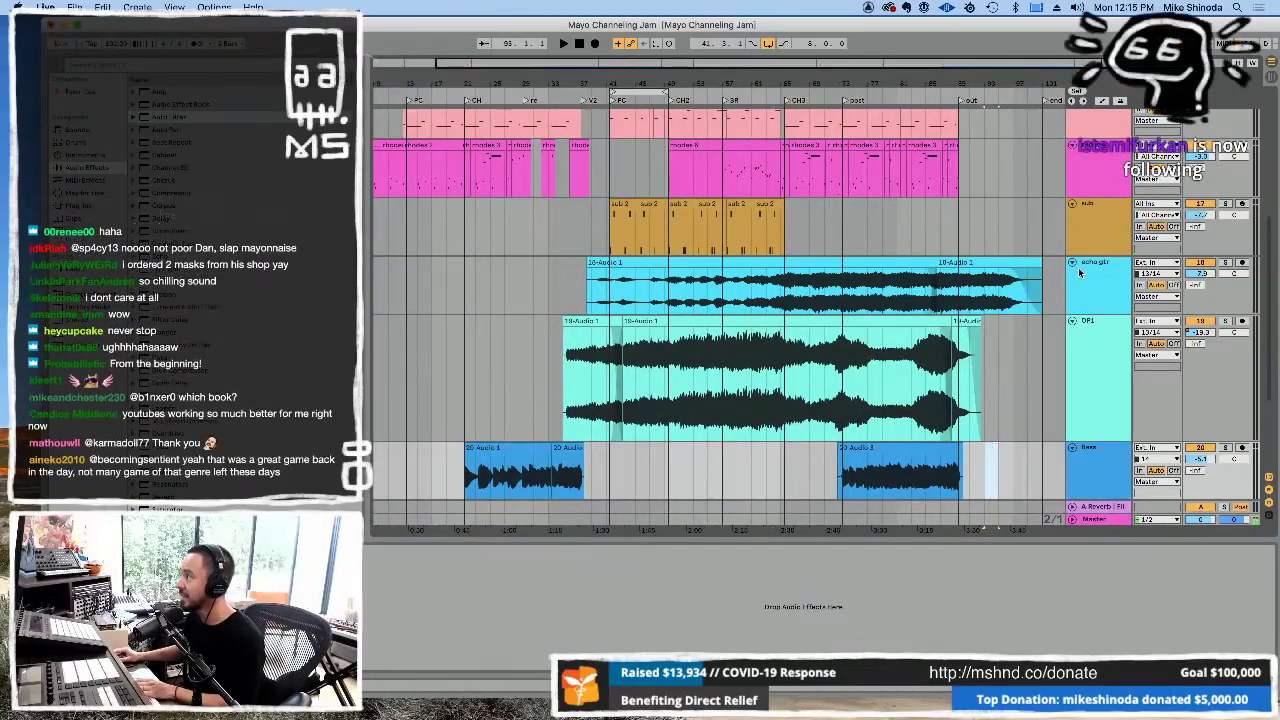
- Play the song from the start and group all tracks from 13 Mayo Channeling through Bass in the Session mixer
{"action": "left_click_drag", "start_coordinate": [1044, 247], "coordinate": [344, 222]}
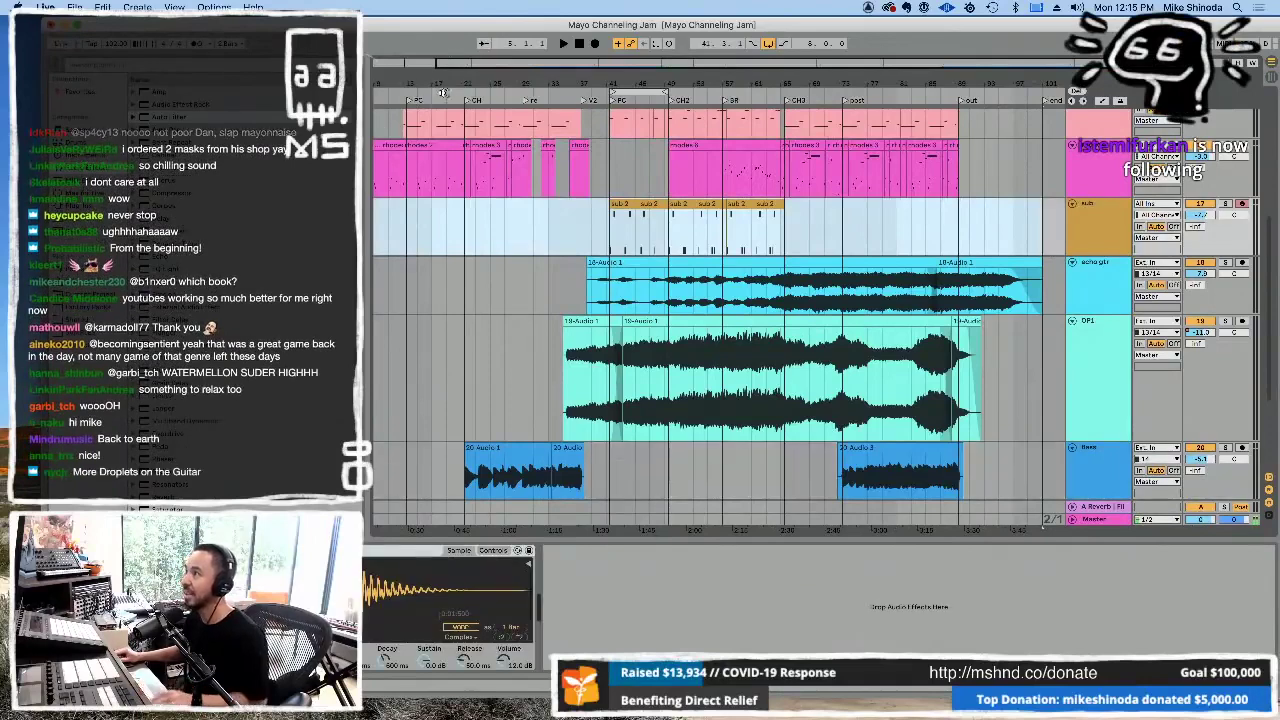
{"action": "key", "text": "z"}
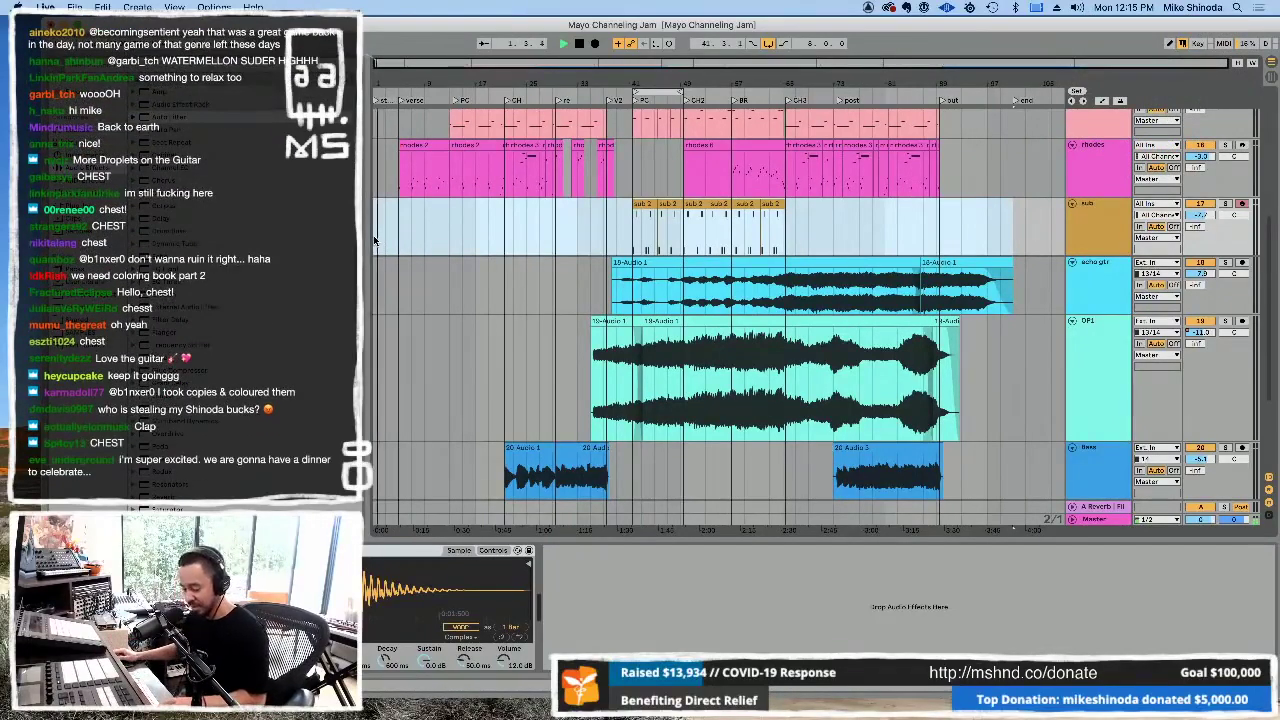
{"action": "key", "text": "Tab"}
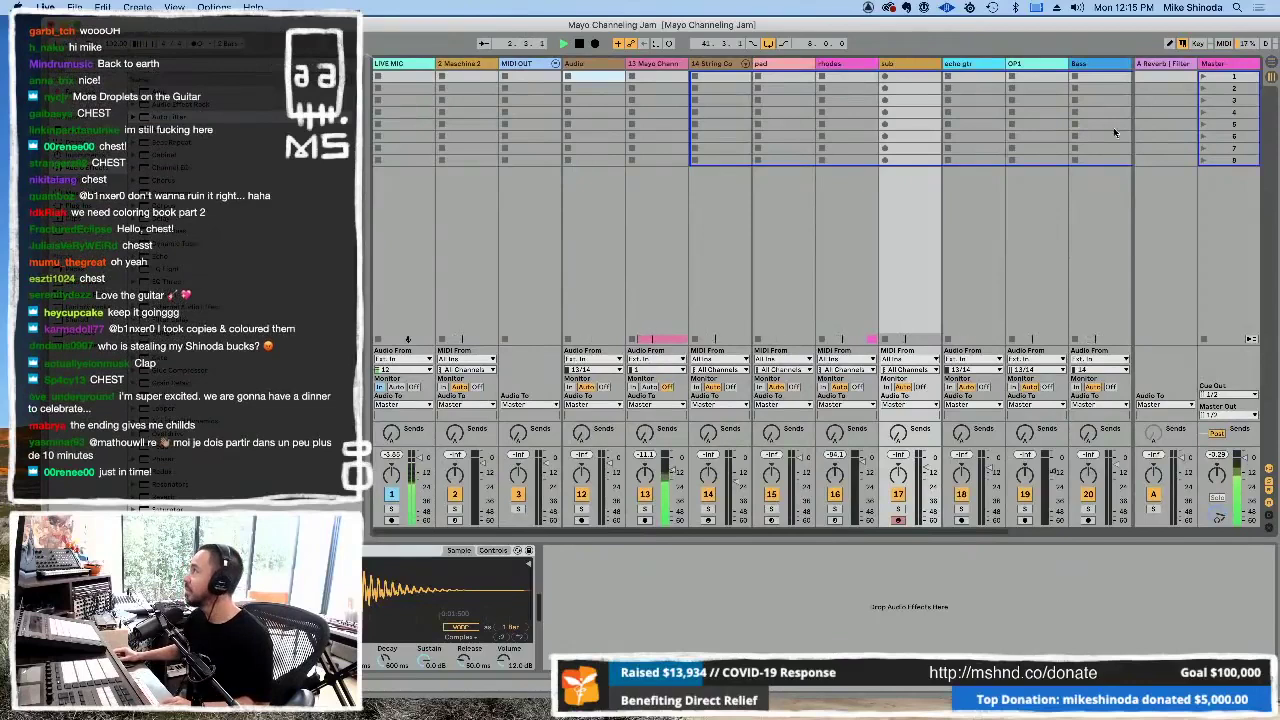
{"action": "left_click", "coordinate": [1095, 68]}
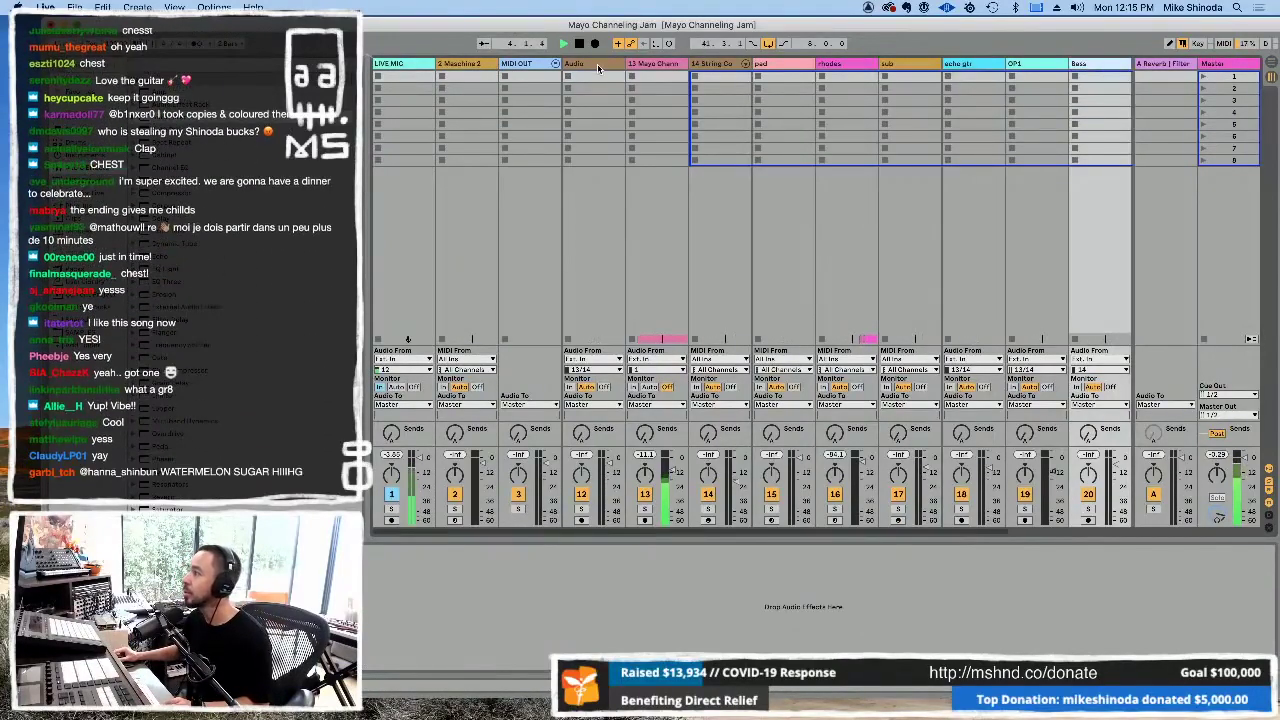
{"action": "left_click", "coordinate": [645, 66]}
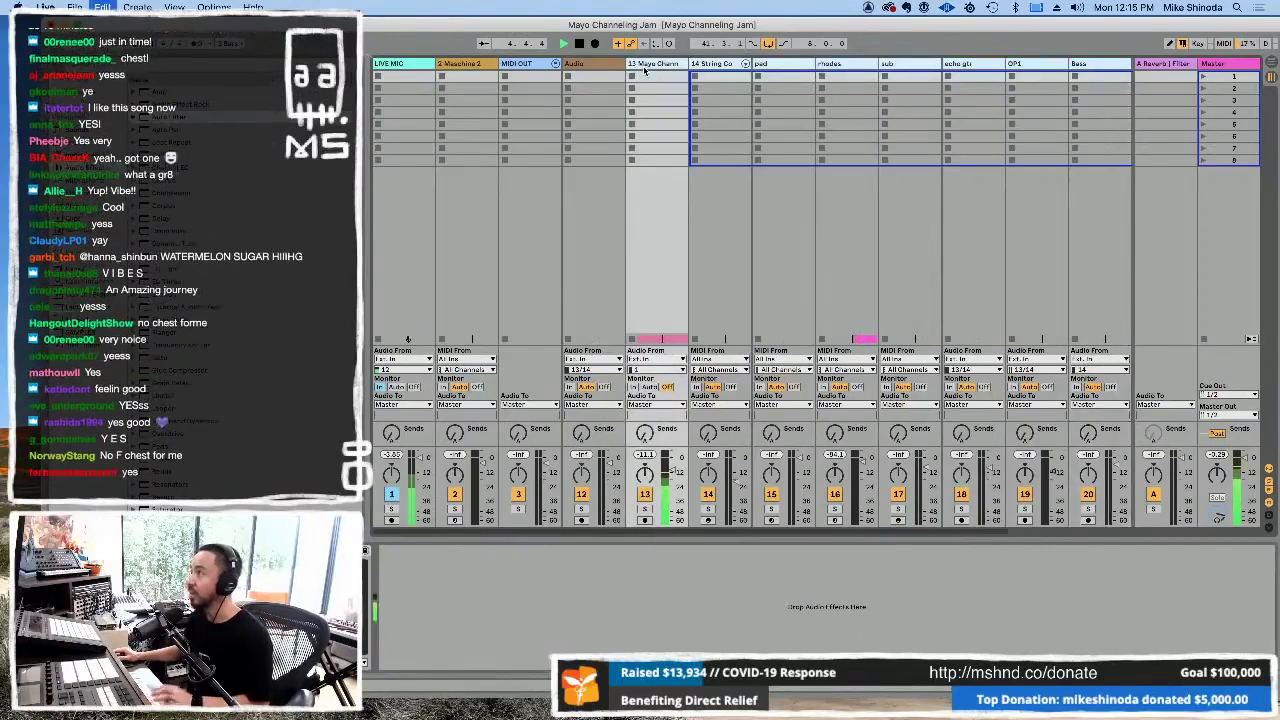
{"action": "key", "text": "super+g"}
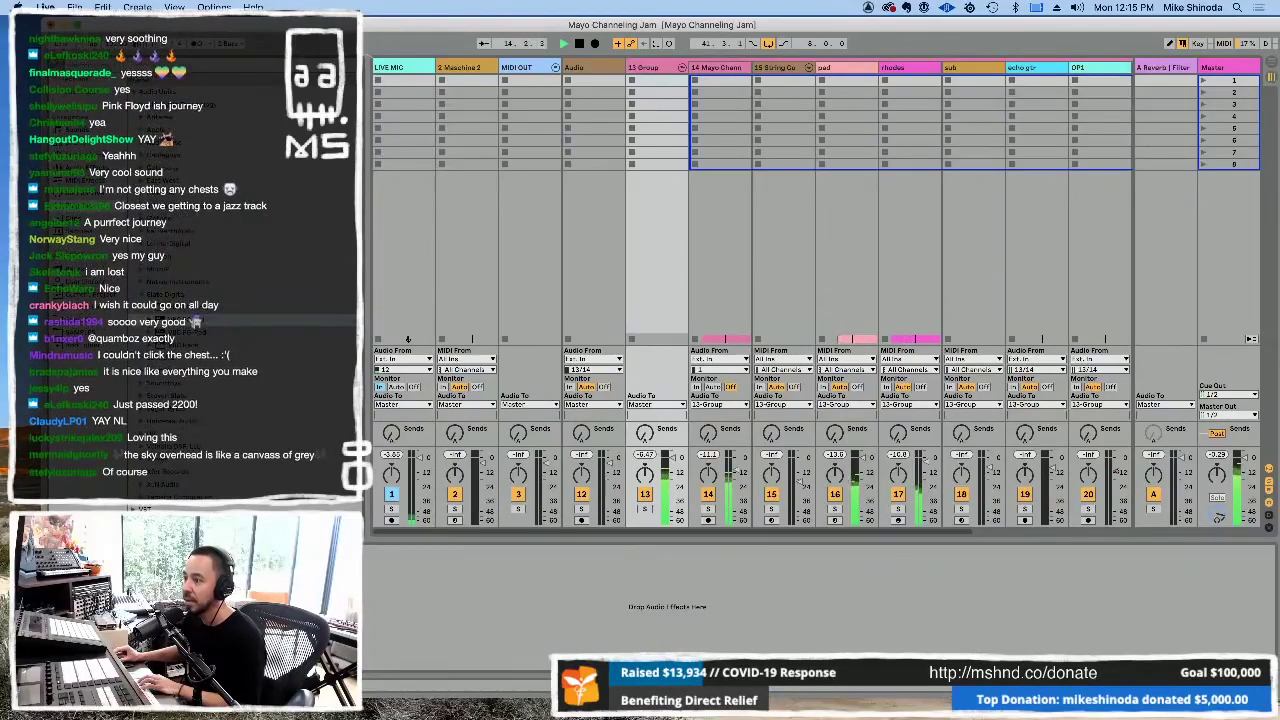
- Set the VBC FG-MU compressor on the 13 Group to the 01 Glue preset, fine-tune its knobs and close the plug-in
{"action": "key", "text": "super+alt+p"}
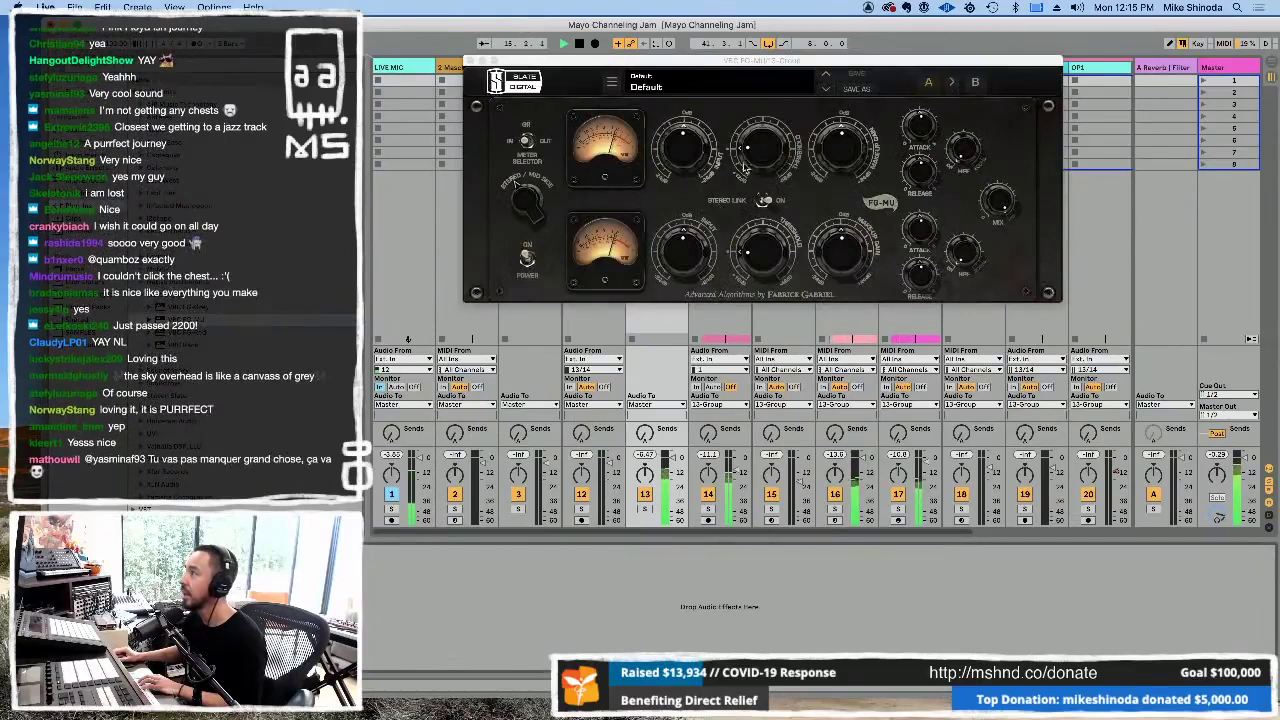
{"action": "left_click", "coordinate": [825, 92]}
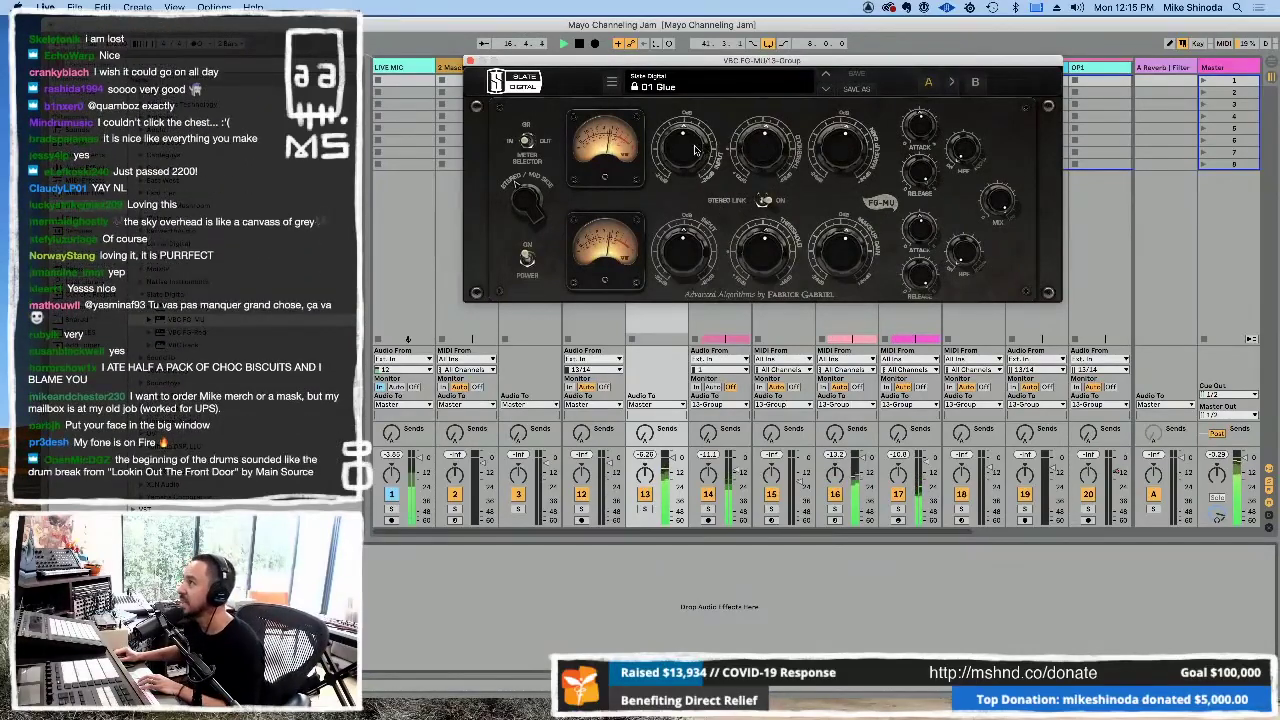
{"action": "left_click_drag", "start_coordinate": [700, 143], "coordinate": [700, 141]}
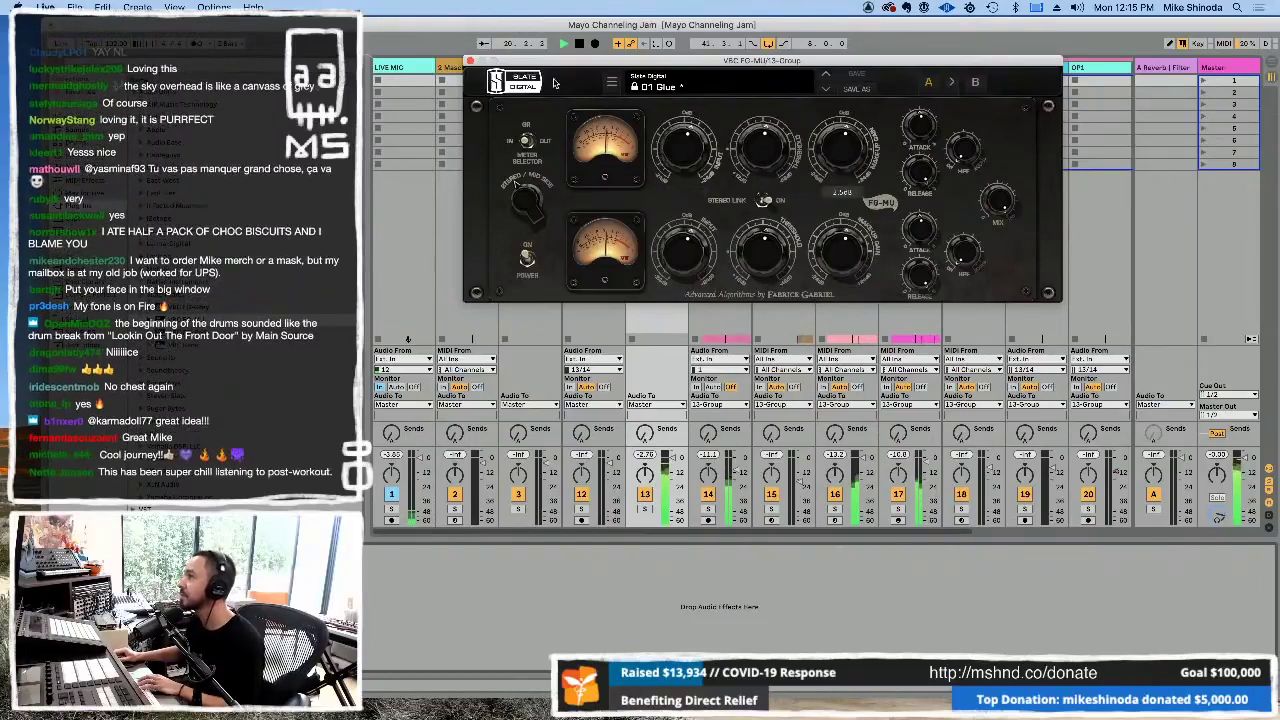
{"action": "left_click", "coordinate": [470, 61]}
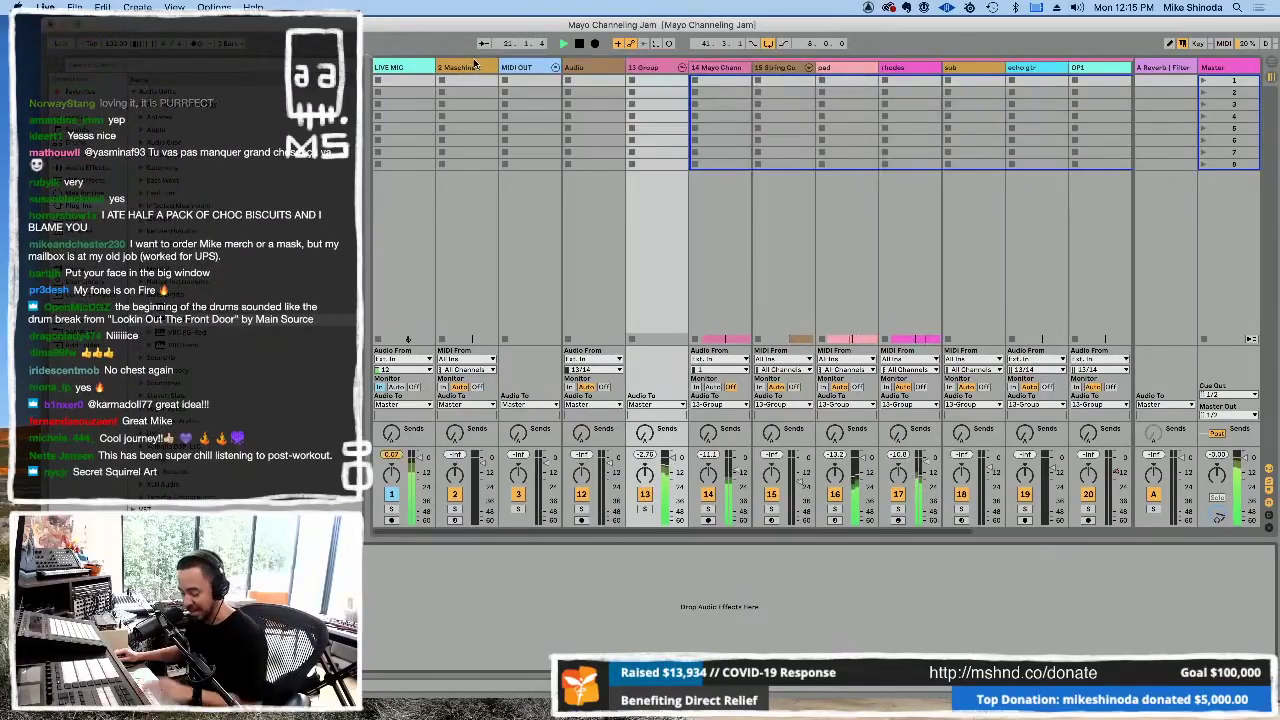
- Return to the arrangement and select the 13 Group's time range from the out marker back to just after the CH marker
{"action": "key", "text": "Tab"}
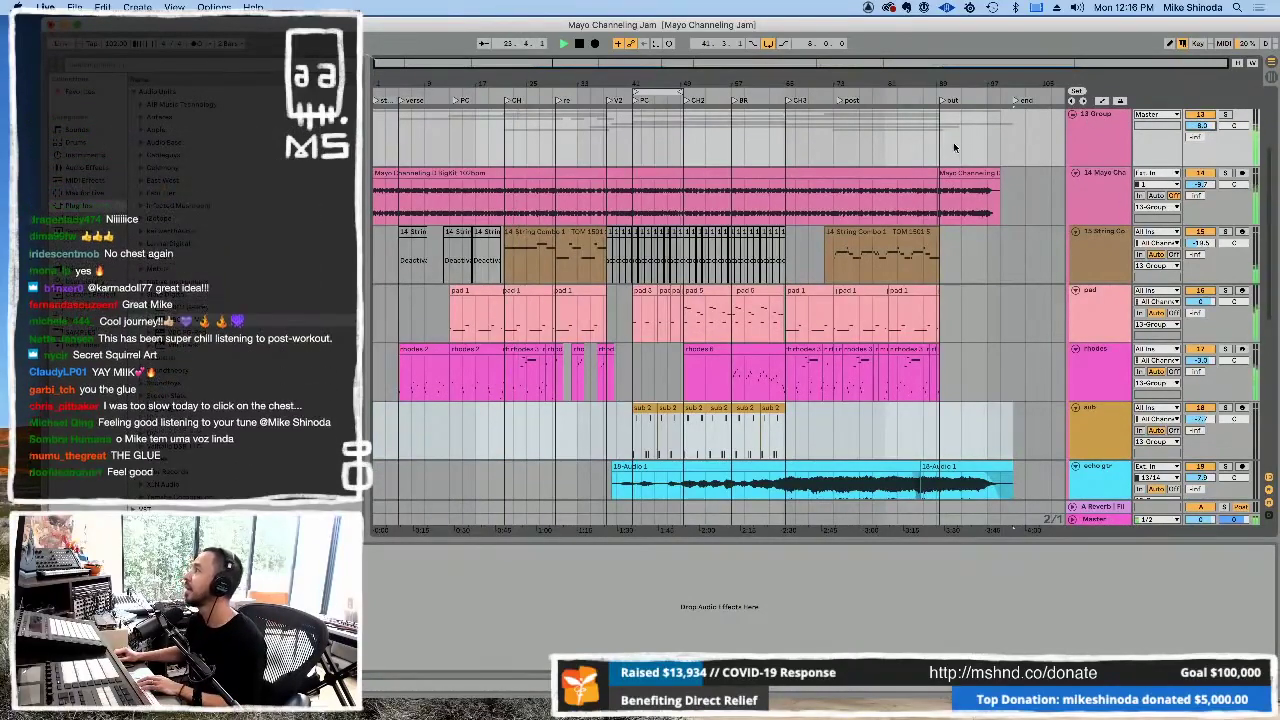
{"action": "left_click_drag", "start_coordinate": [940, 146], "coordinate": [424, 133]}
{"action": "key", "text": "plus"}
{"action": "key", "text": "plus"}
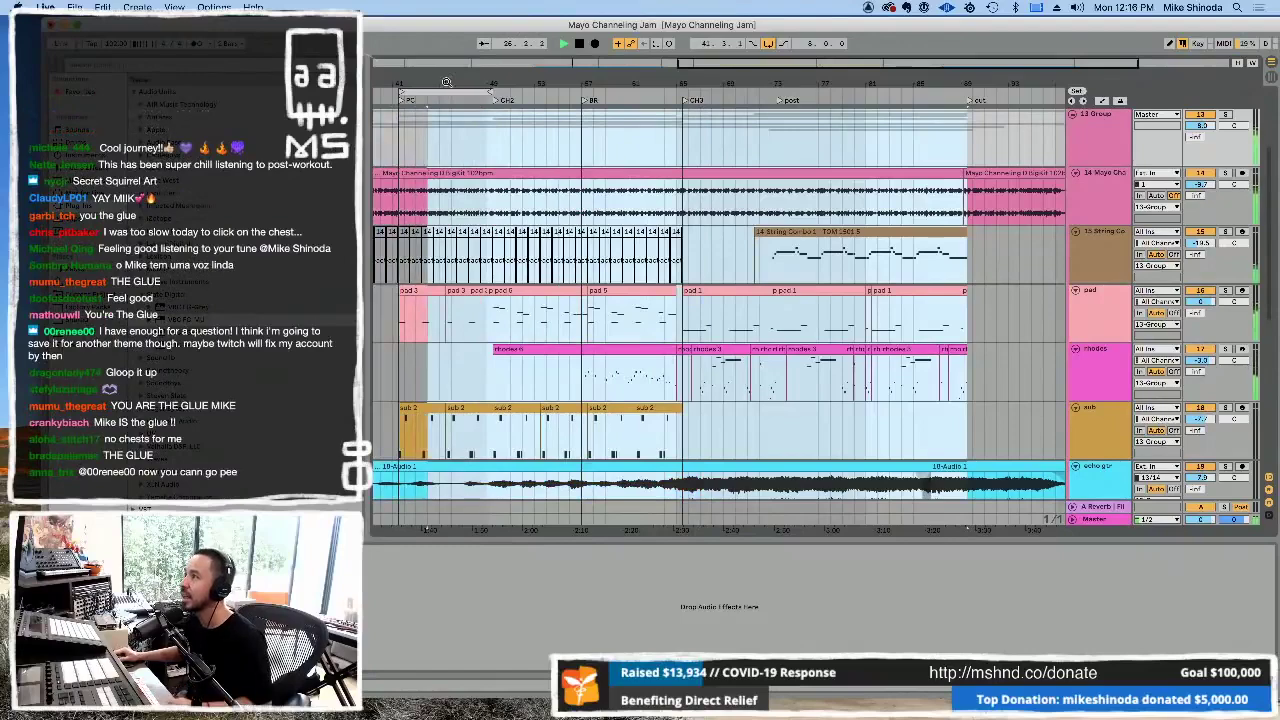
{"action": "left_click_drag", "start_coordinate": [447, 82], "coordinate": [440, 52]}
{"action": "left_click", "coordinate": [451, 153], "text": "shift"}
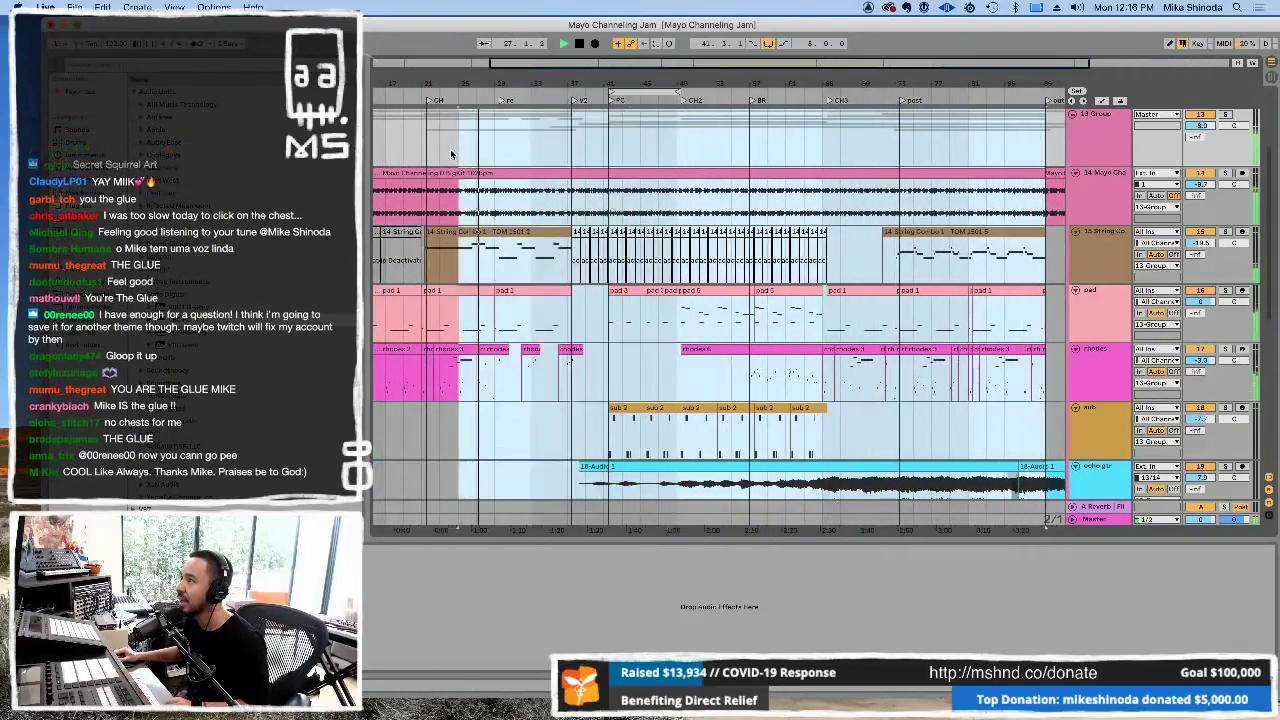
{"action": "key", "text": "plus"}
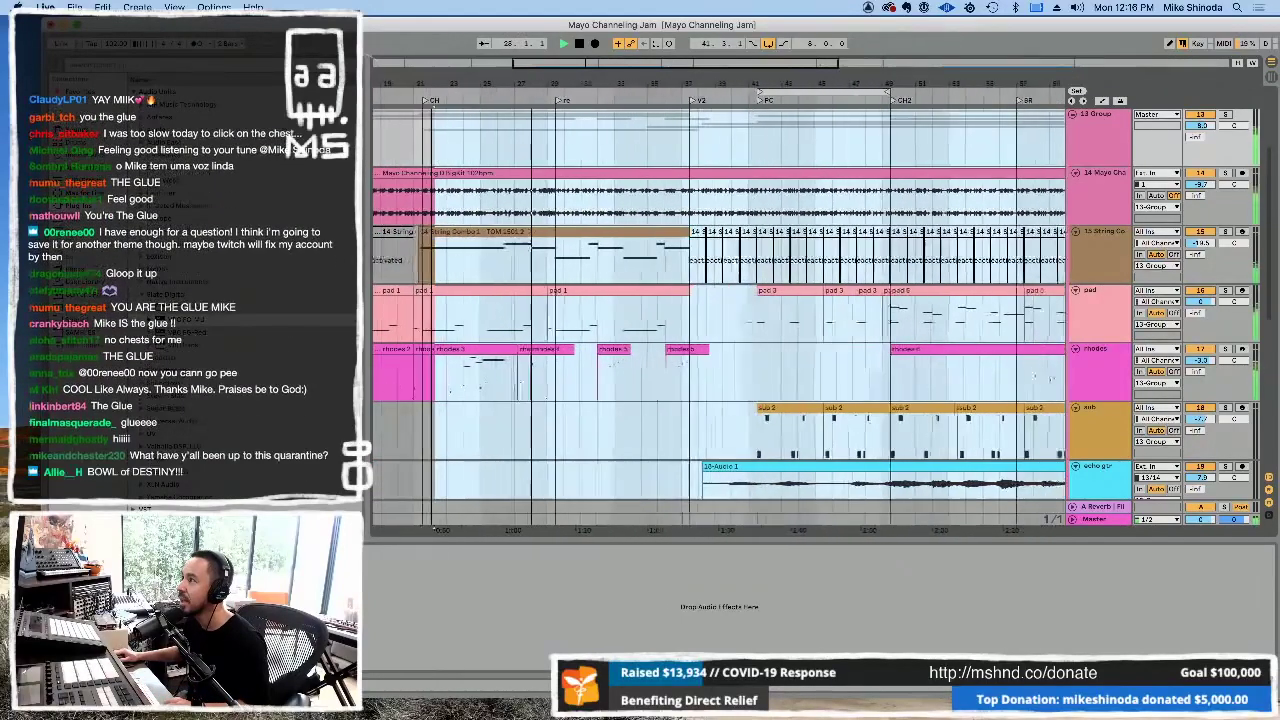